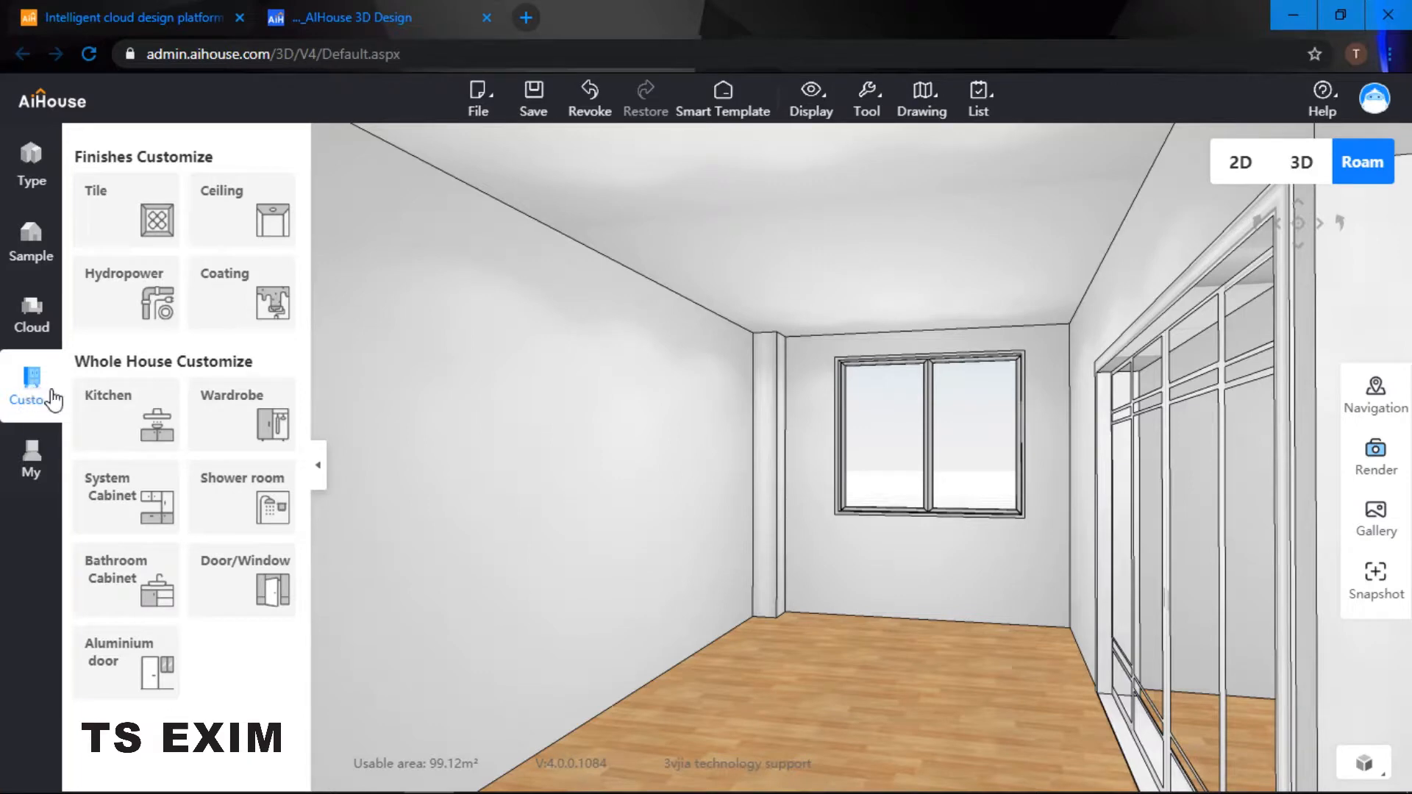
Step: Open the custom kitchen cabinet design for the room, facing the corner column beside the window
left_click(130, 425)
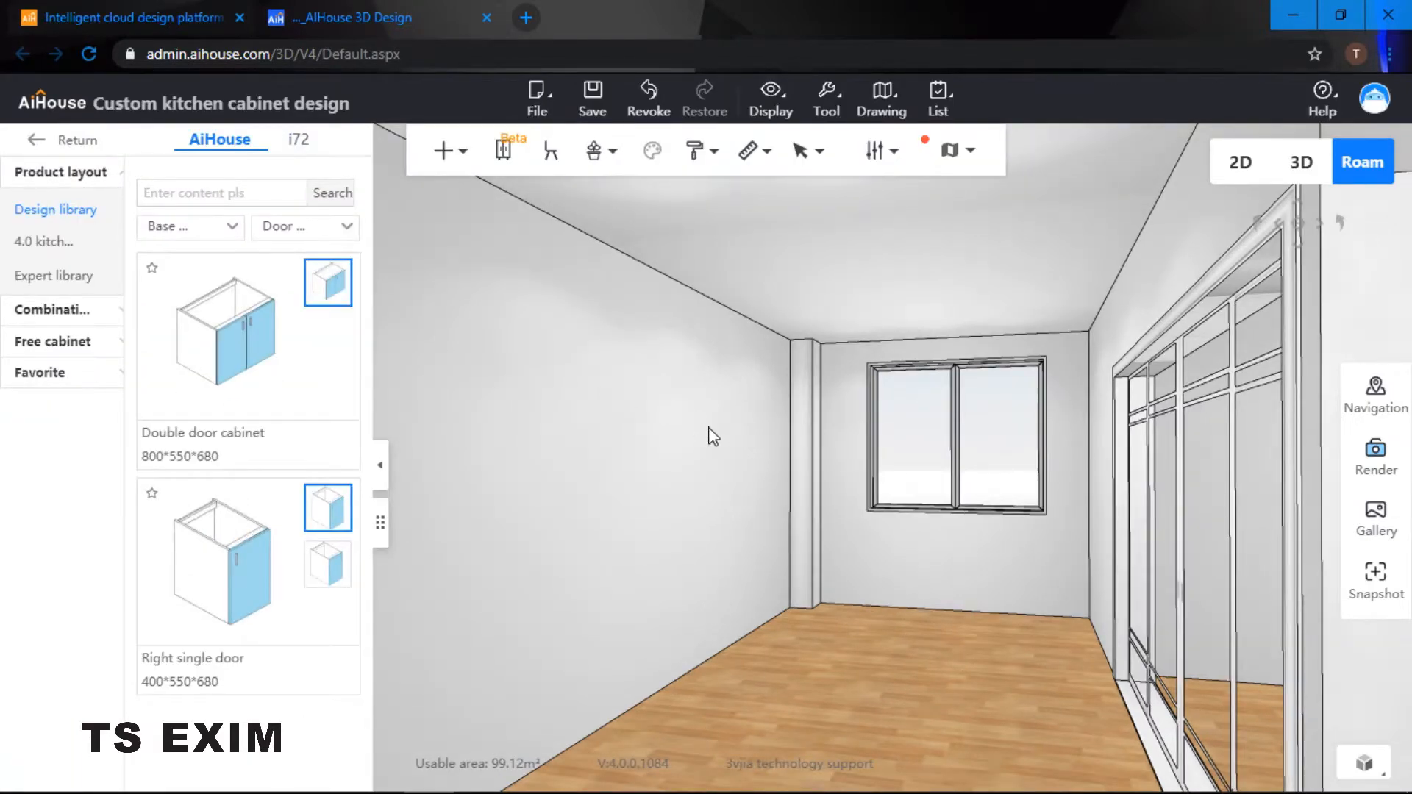
left_click_drag(712, 436, 668, 434)
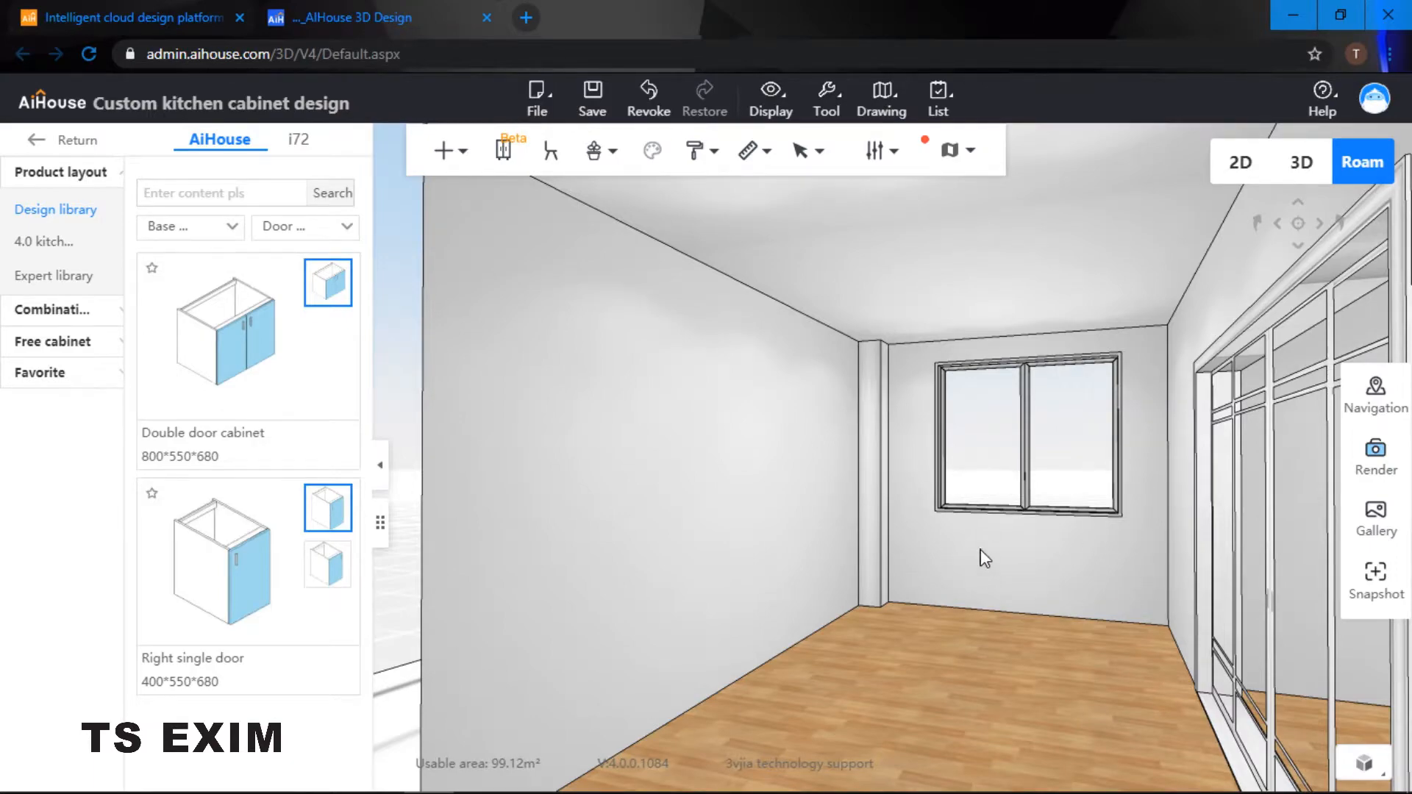
scroll(983, 559, "down", 5)
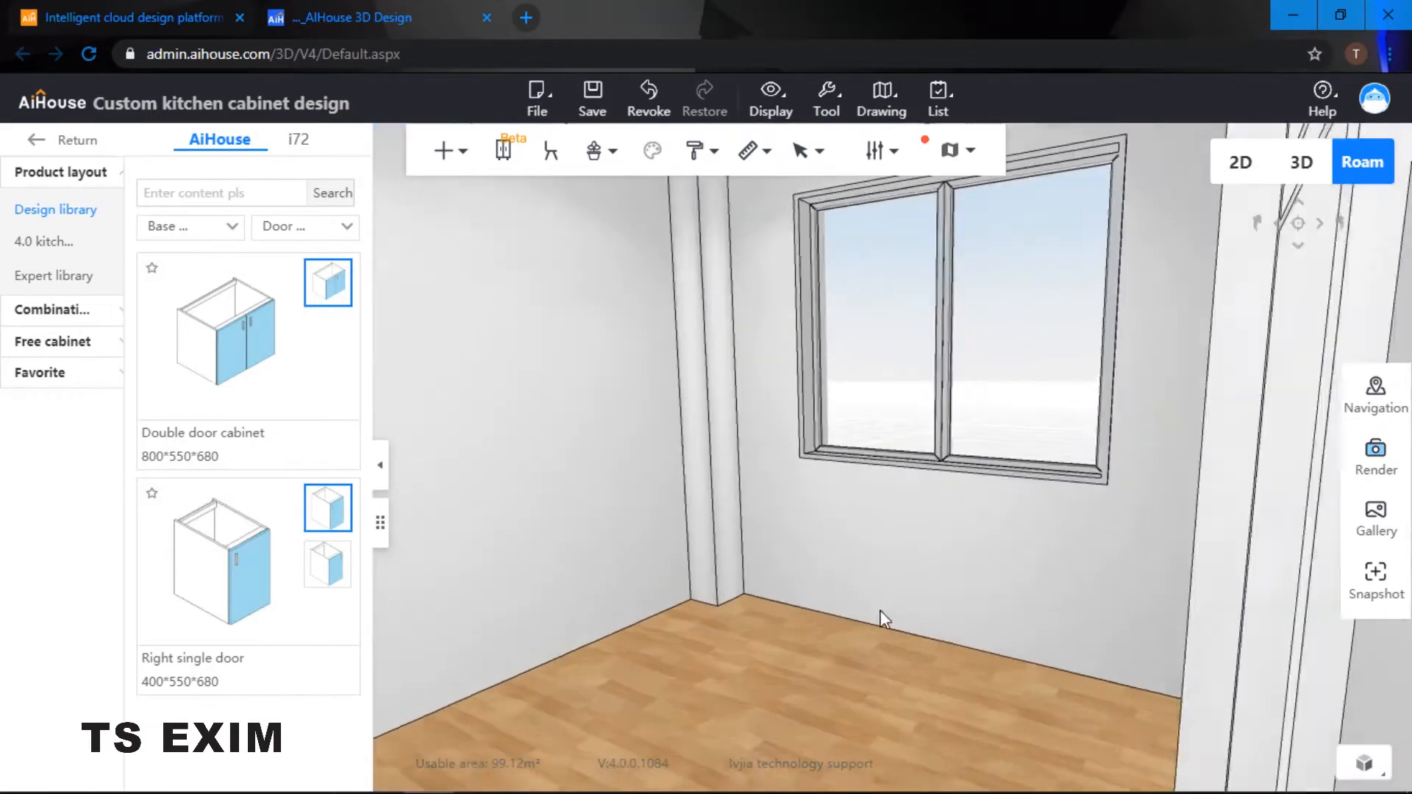
left_click_drag(882, 618, 846, 523)
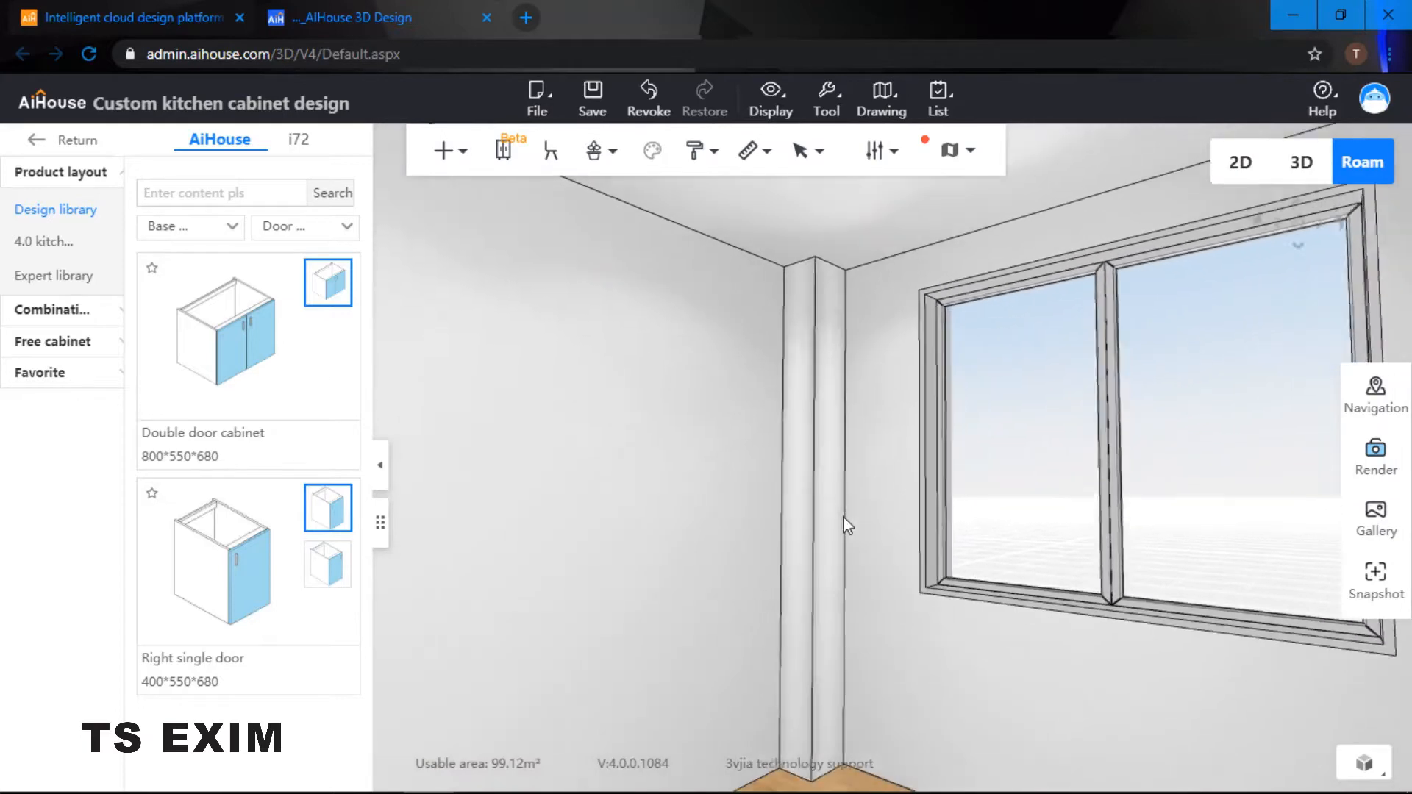
left_click_drag(747, 467, 617, 441)
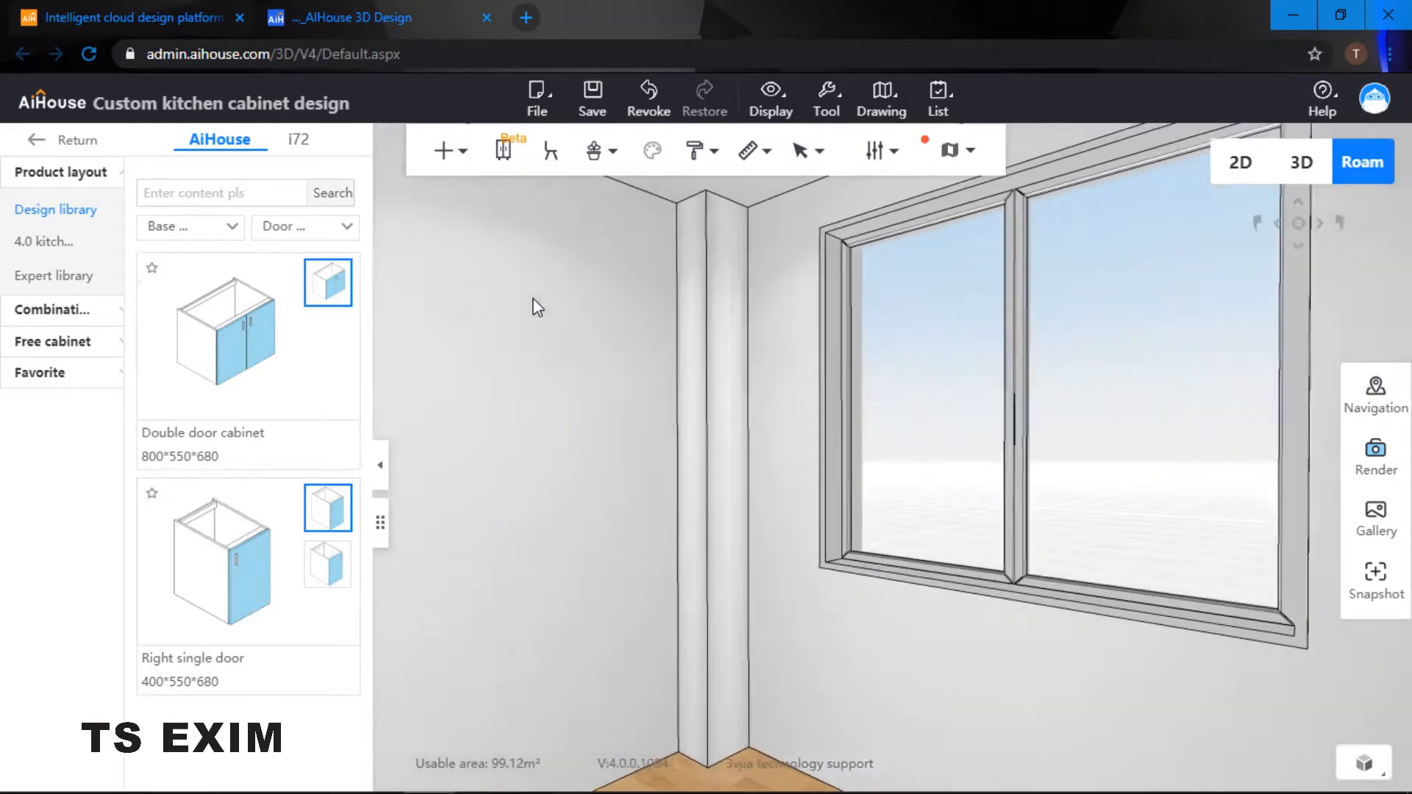
left_click(206, 227)
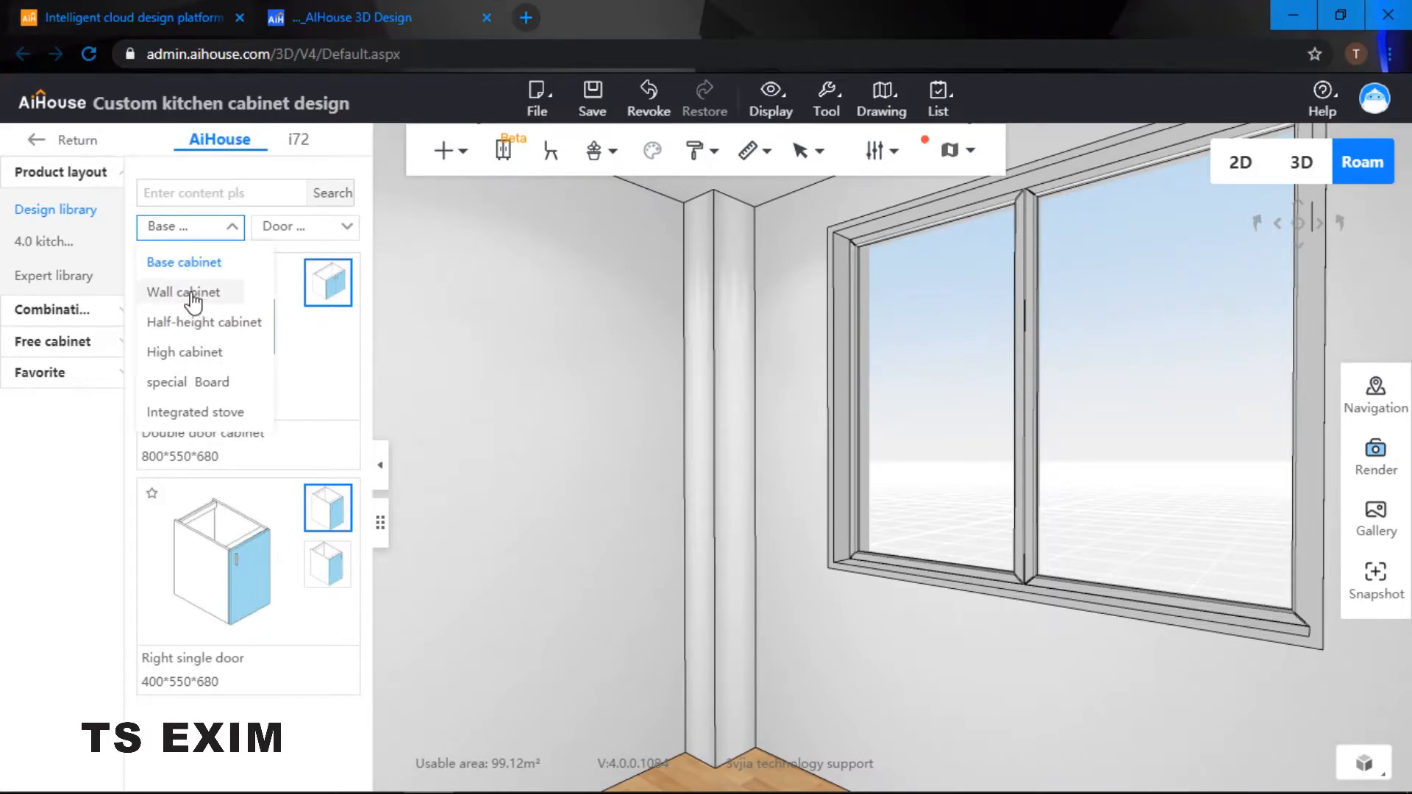
left_click(214, 384)
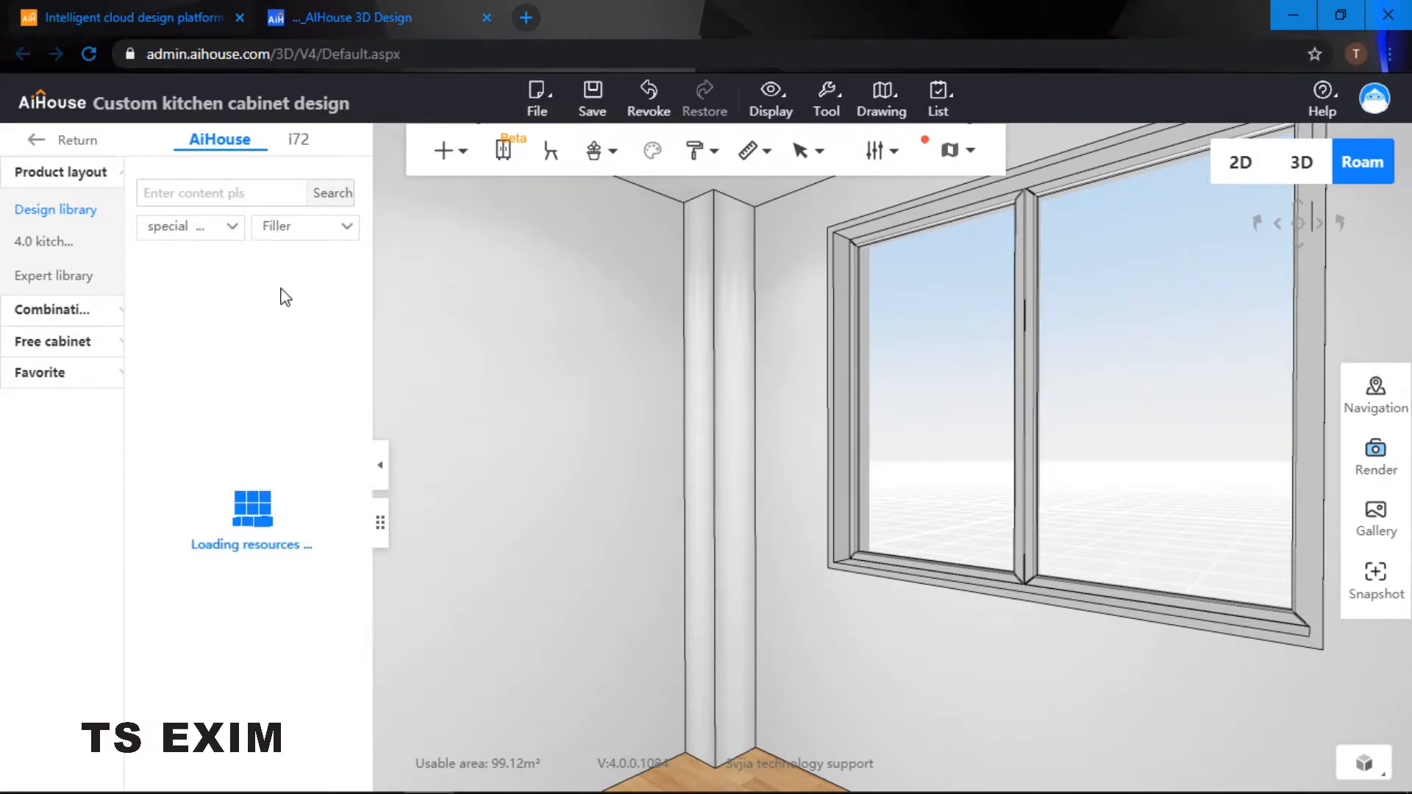
left_click(221, 227)
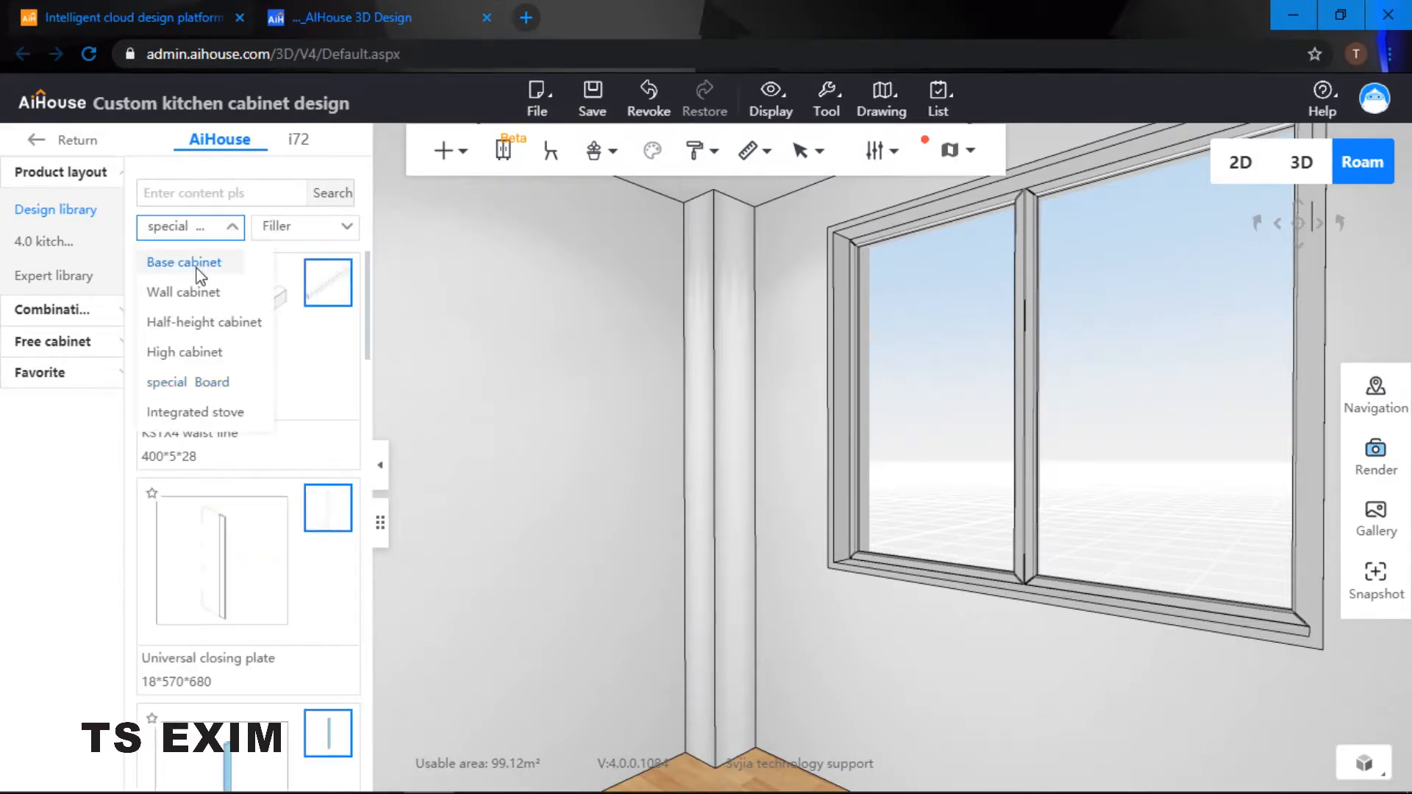
left_click(195, 266)
Step: Filter the base cabinets in the design library to the Corner base cabinet type
left_click_drag(797, 466, 731, 498)
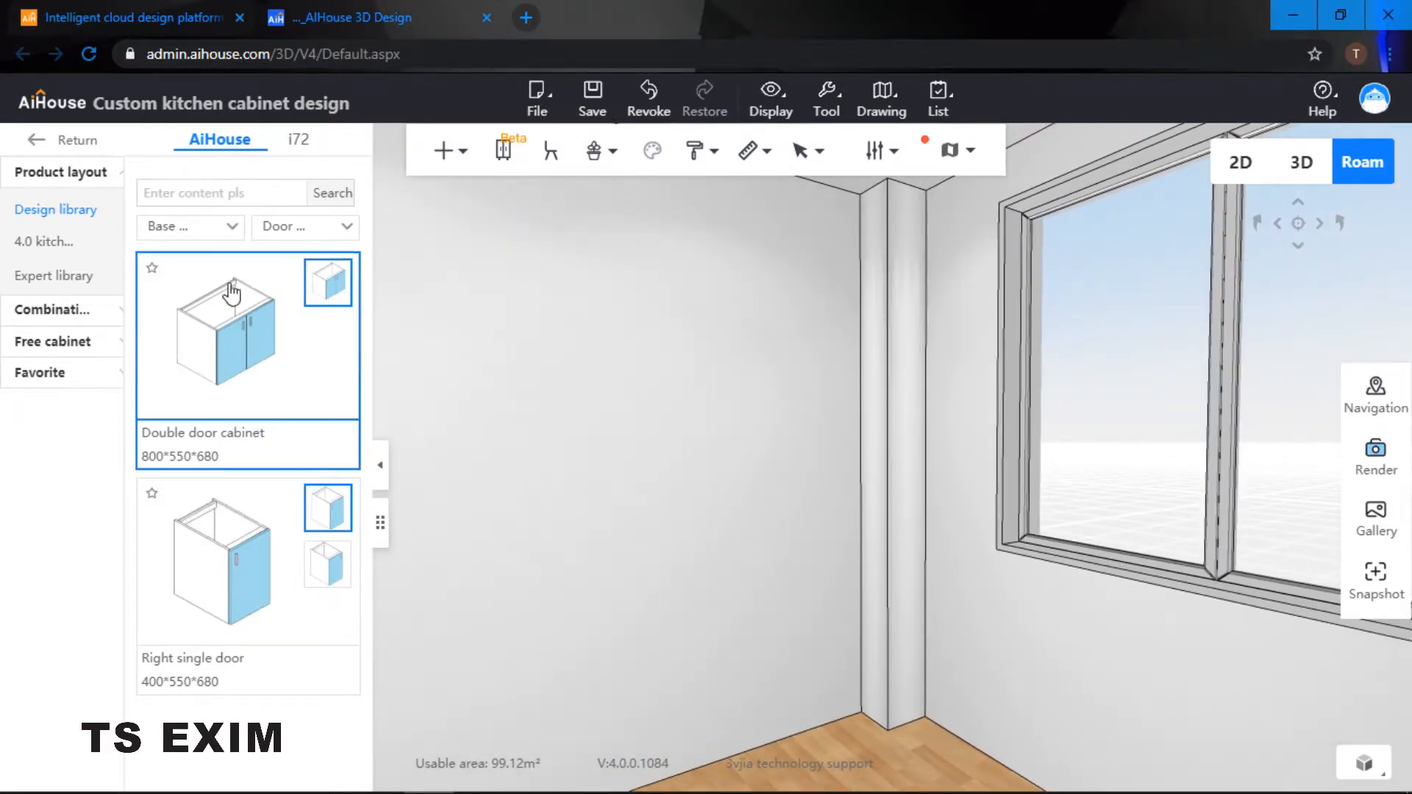
left_click(312, 241)
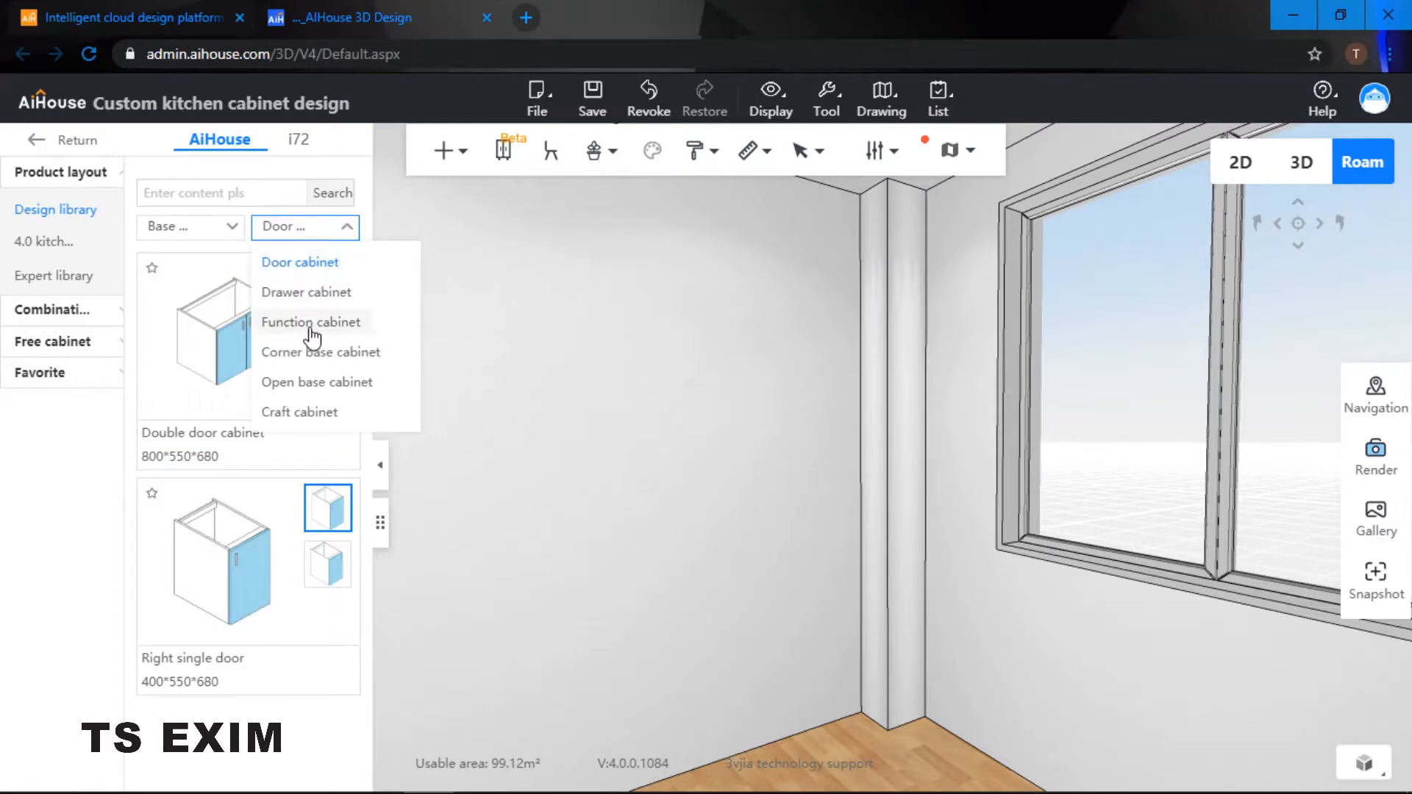
left_click(298, 355)
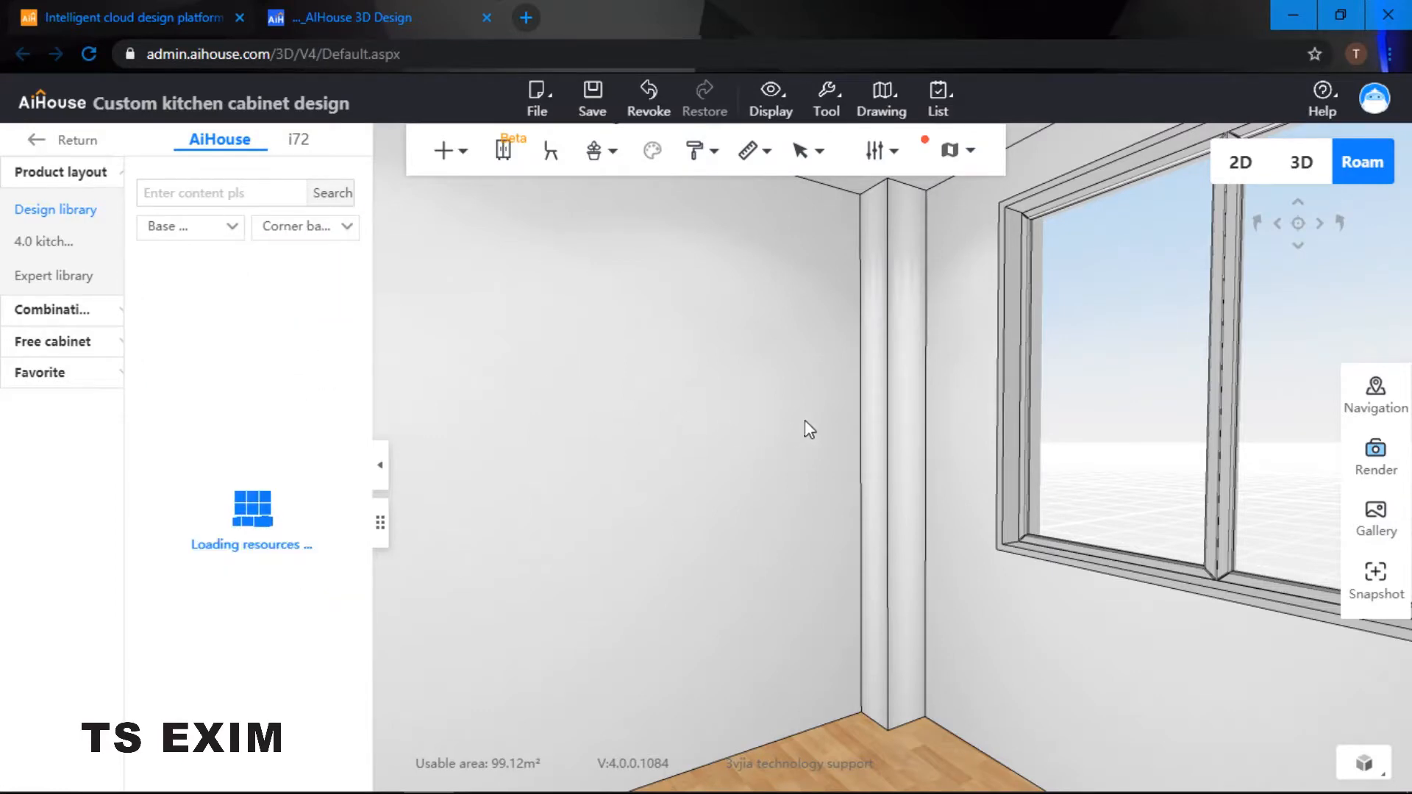
left_click_drag(806, 429, 625, 493)
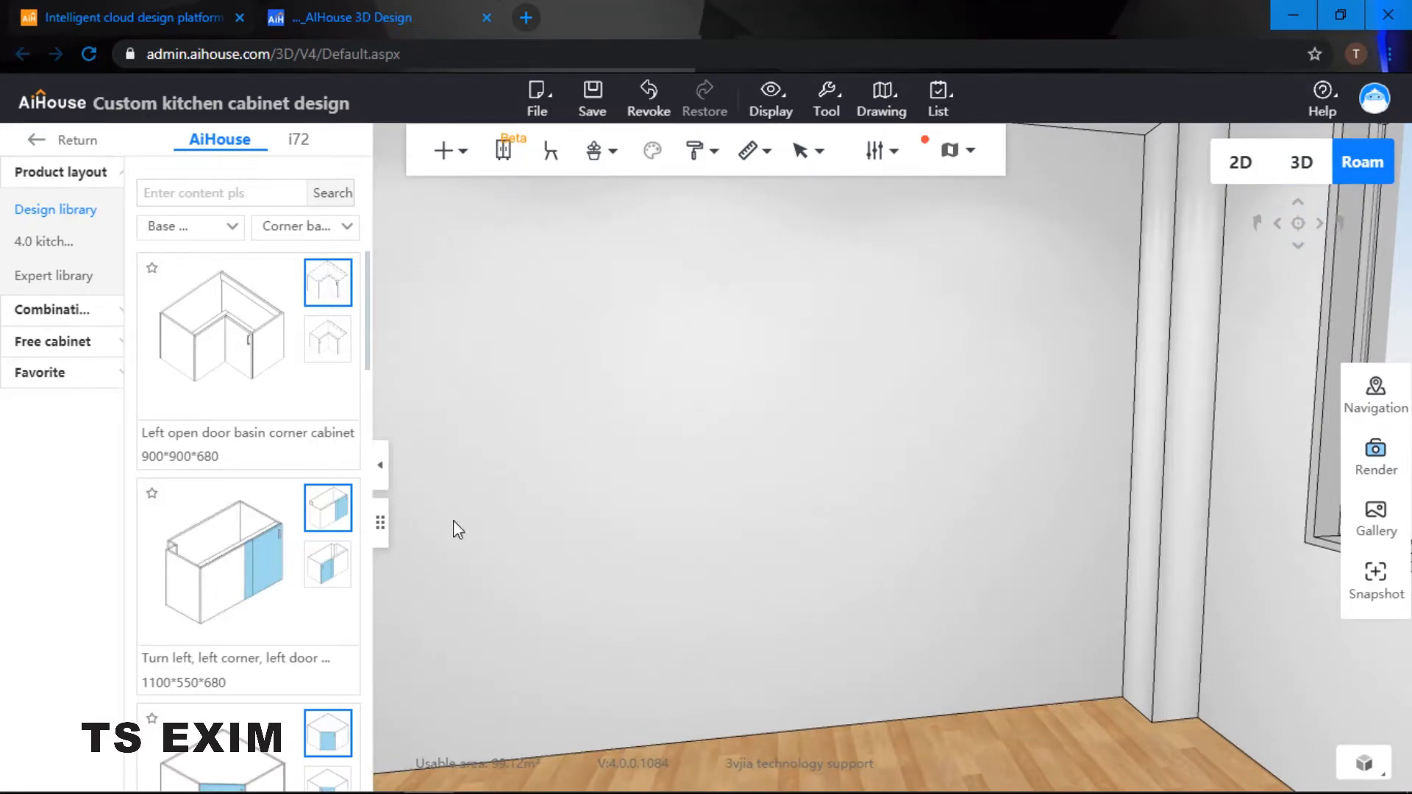
left_click_drag(991, 503, 914, 530)
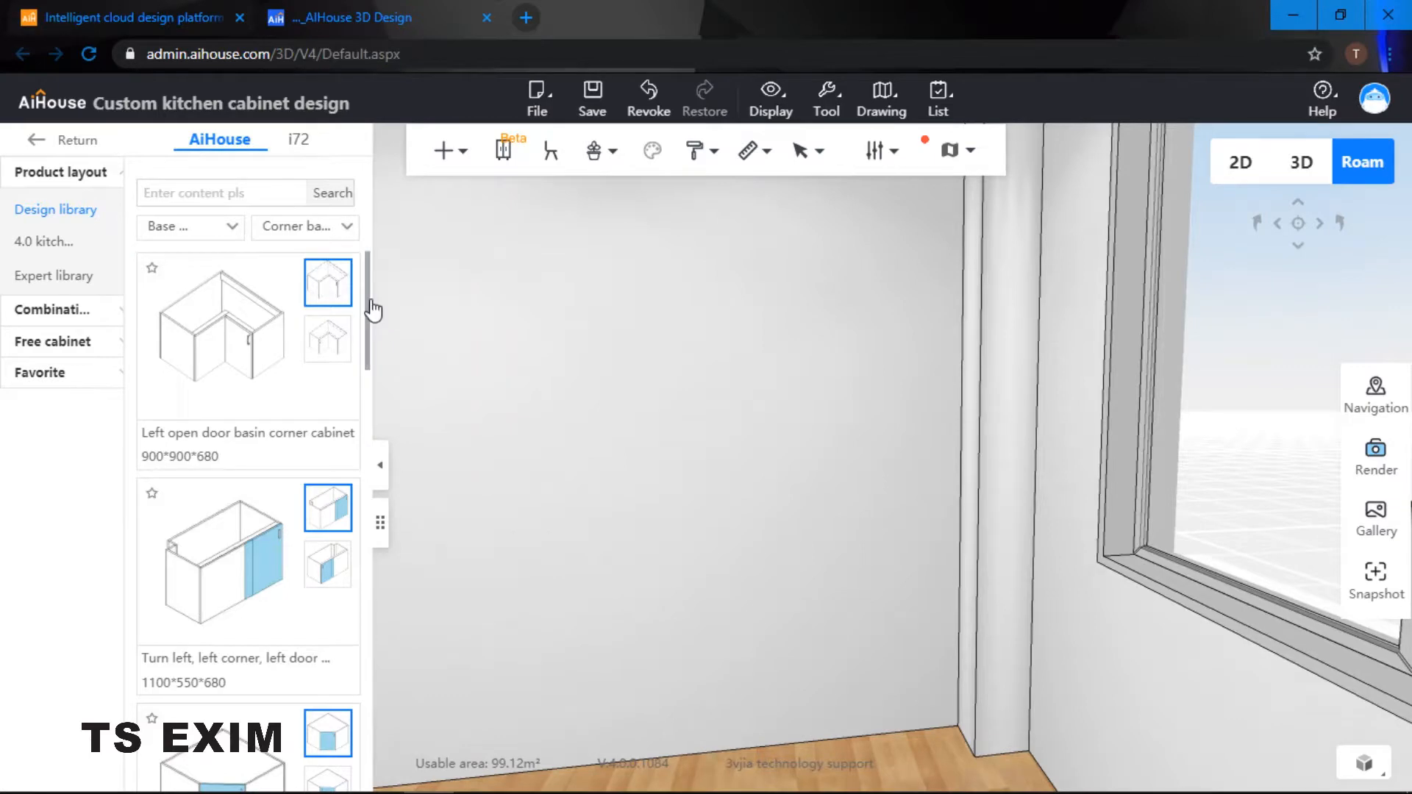
left_click_drag(372, 305, 374, 342)
left_click_drag(968, 365, 1013, 334)
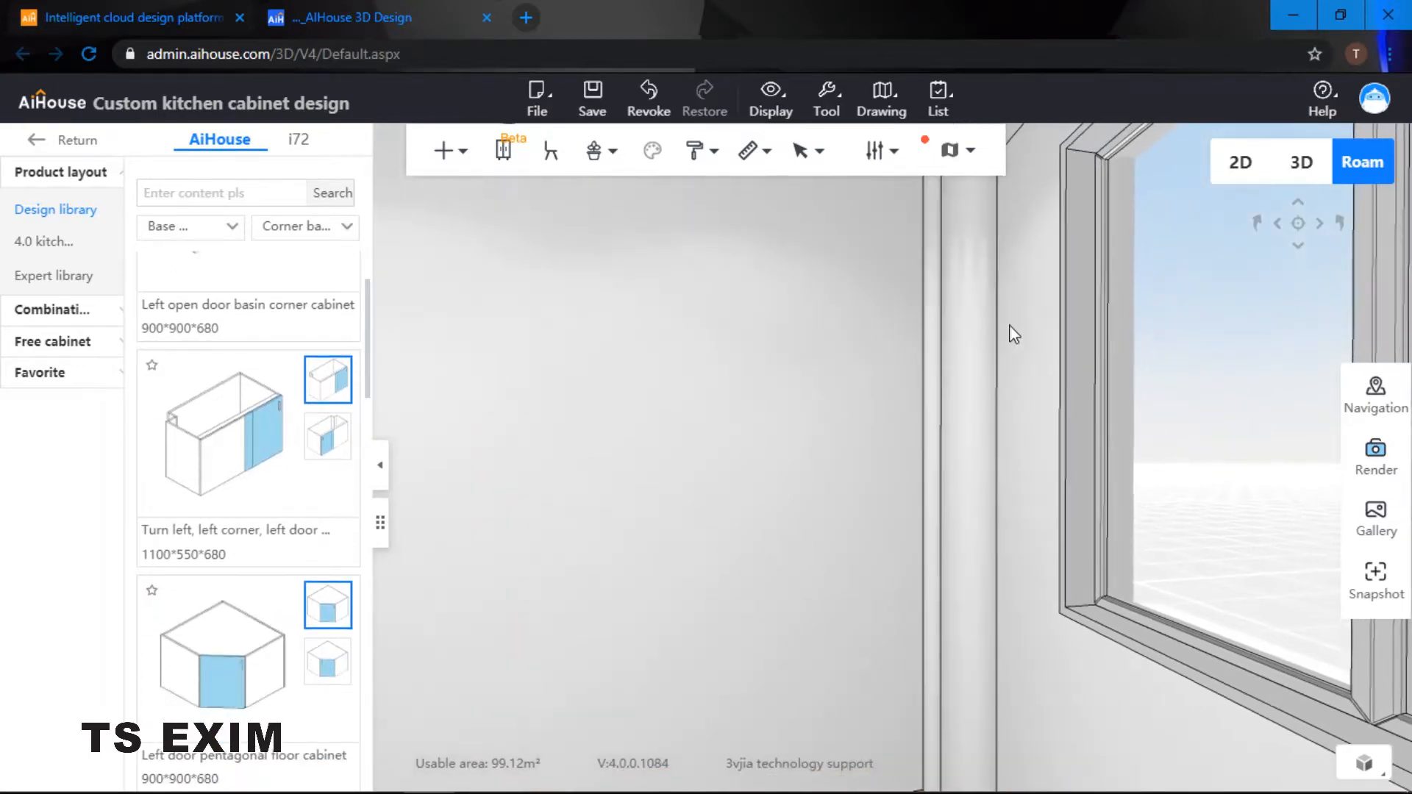
left_click_drag(938, 614, 958, 653)
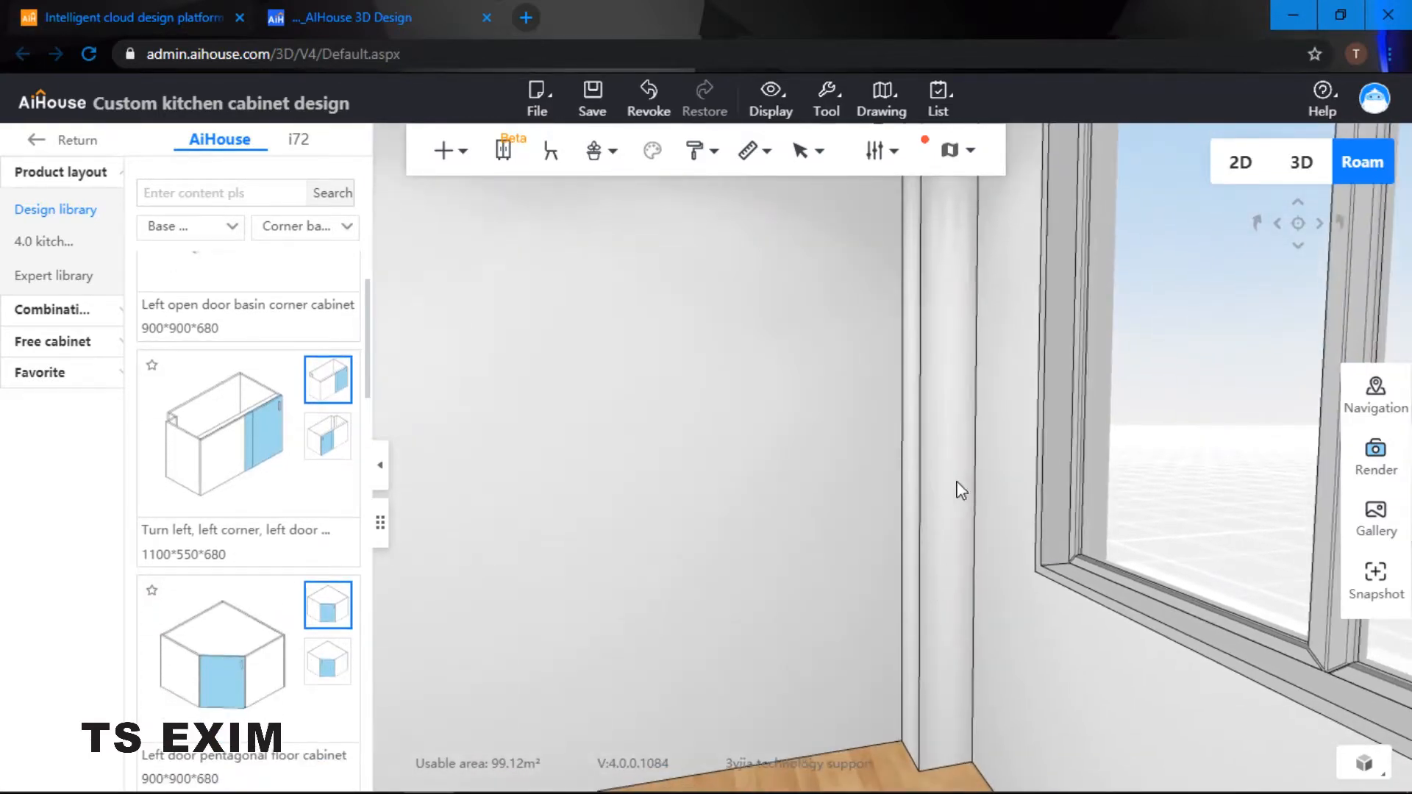
Step: Place the 1400*550*680 "Turn right and cut corner double" door cabinet on the floor in the column corner
left_click(329, 441)
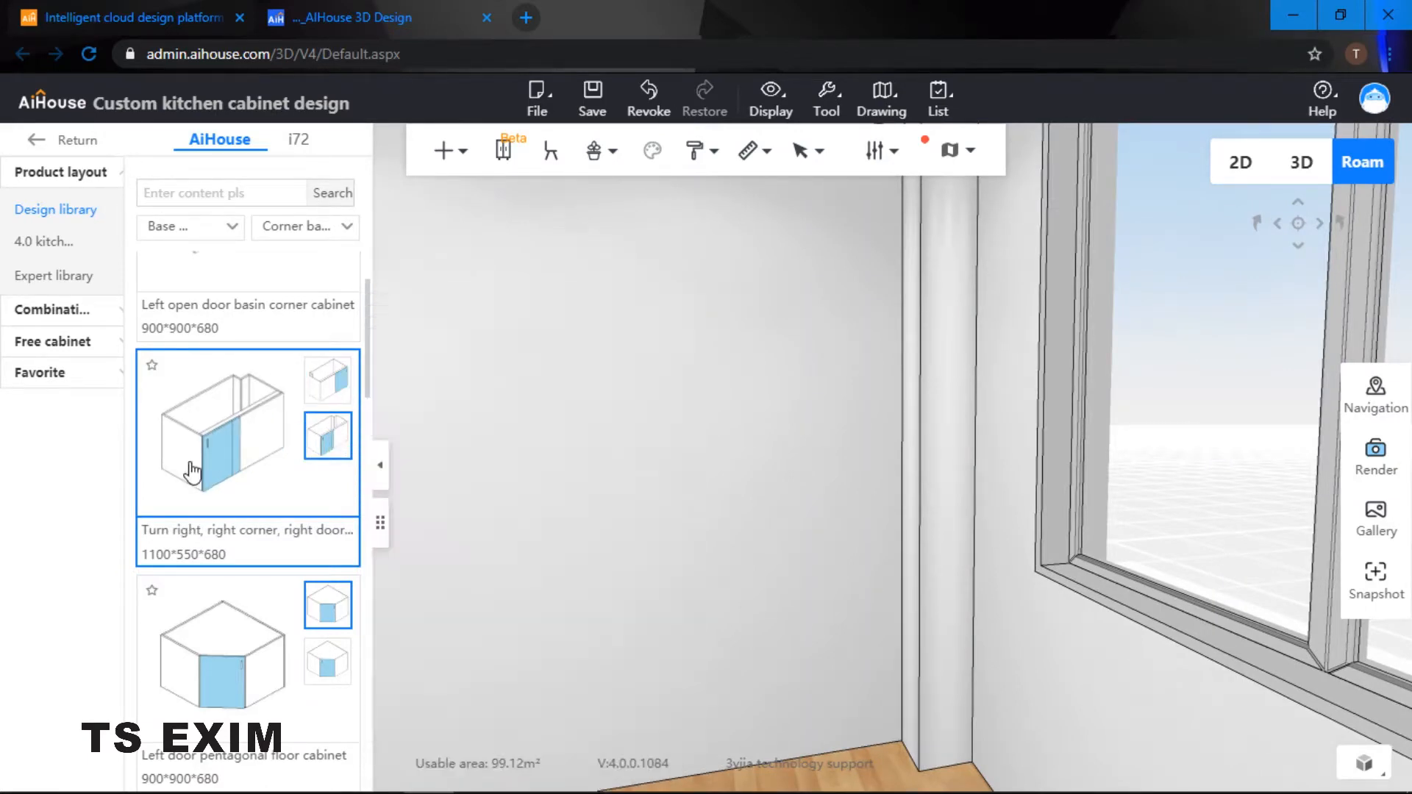
scroll(291, 488, "down", 6)
scroll(291, 489, "down", 4)
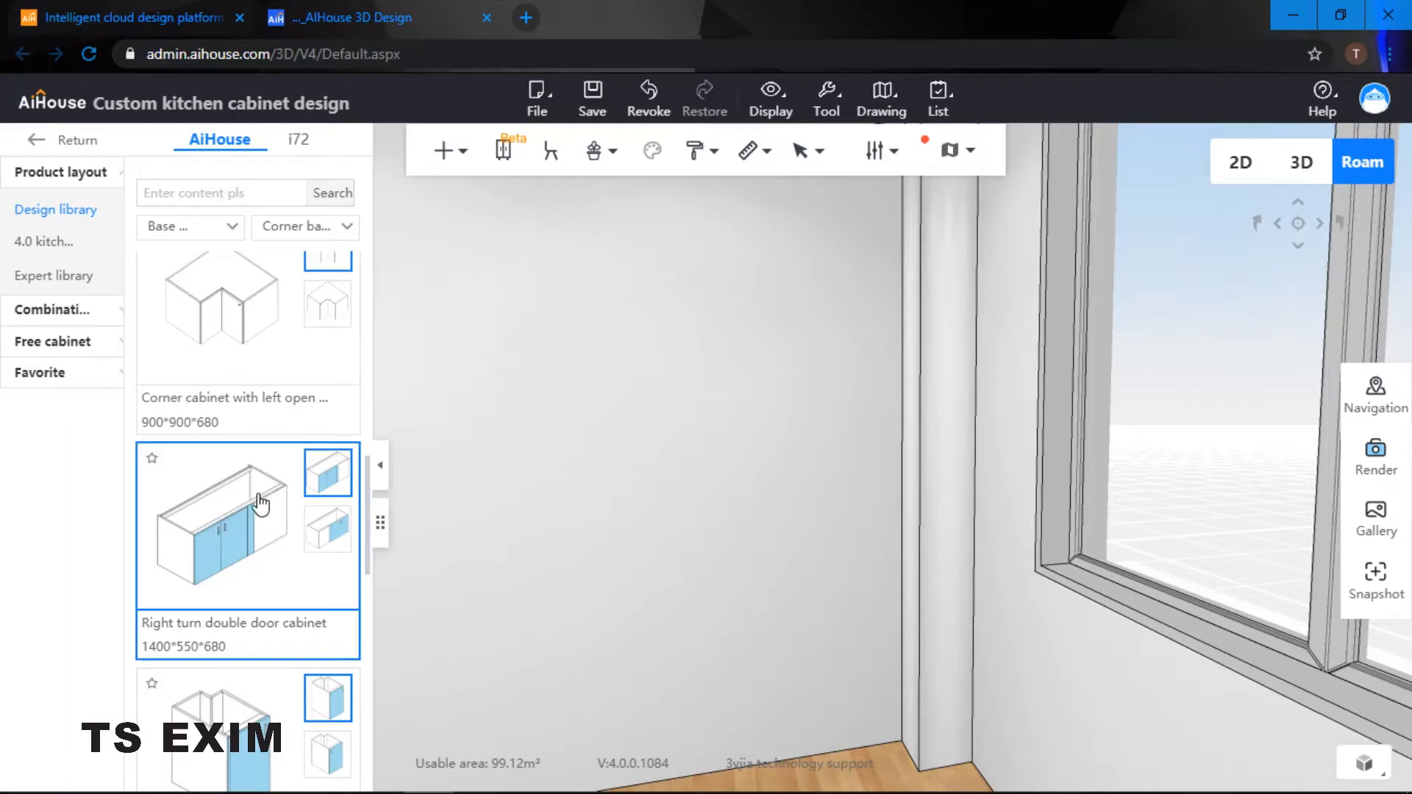
mouse_move(321, 488)
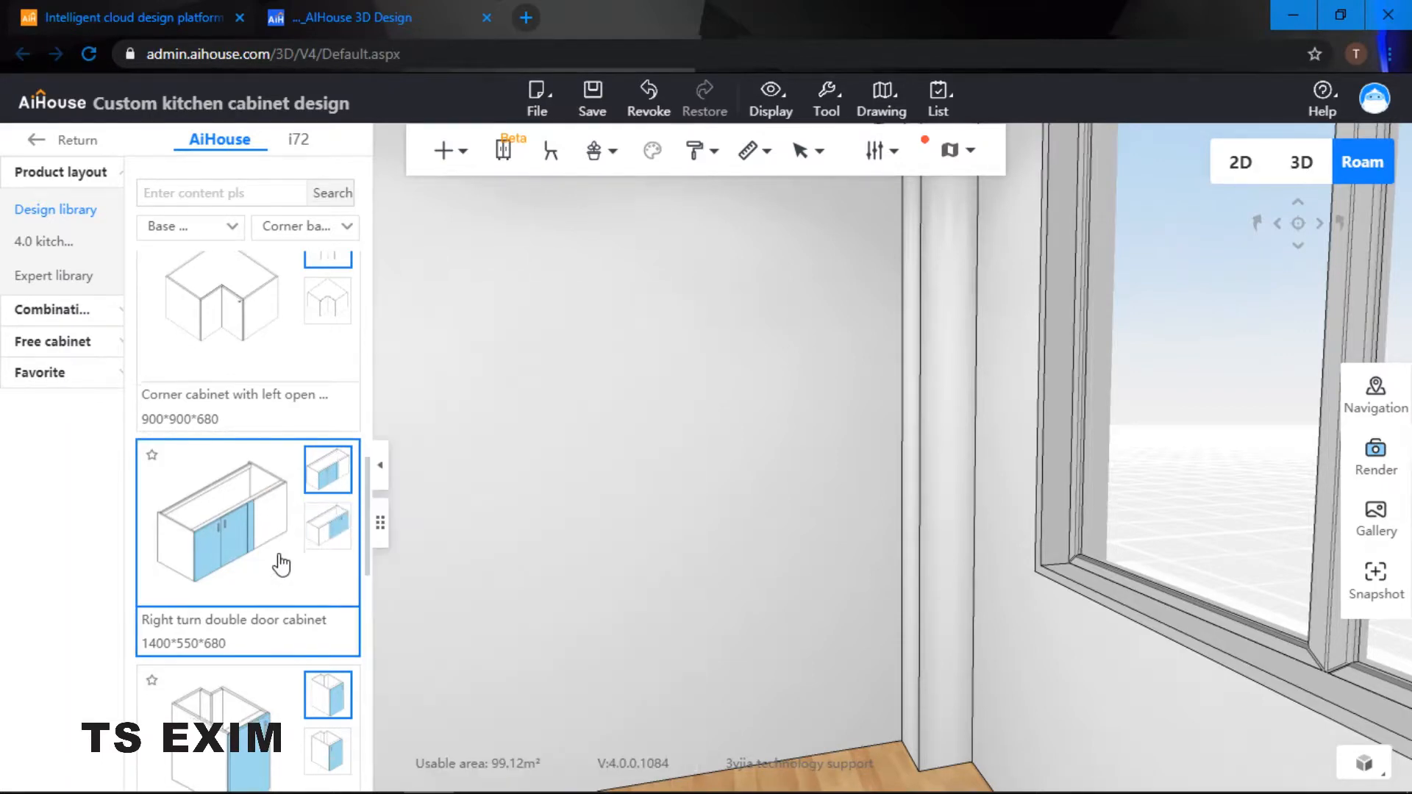
scroll(279, 564, "down", 5)
scroll(282, 565, "down", 8)
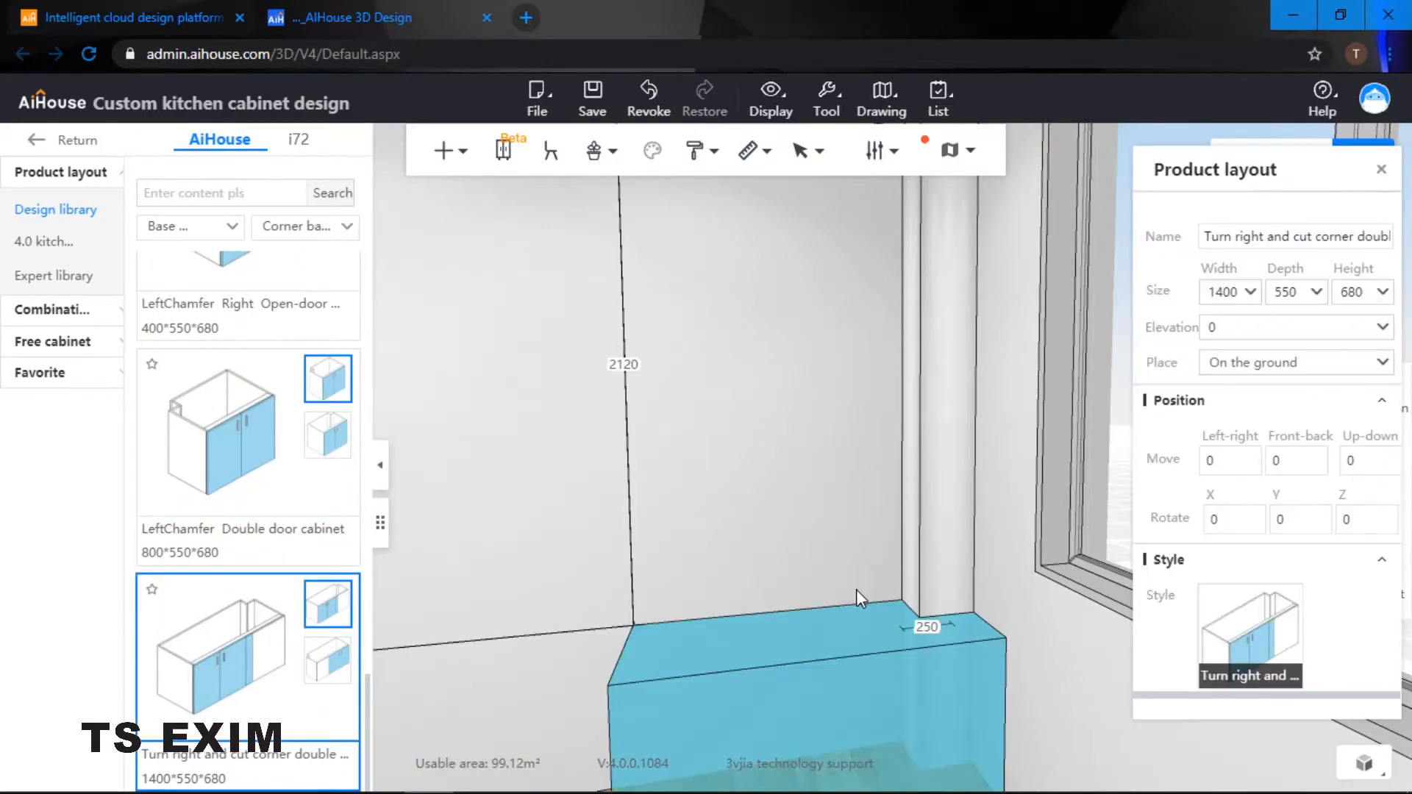
left_click(875, 599)
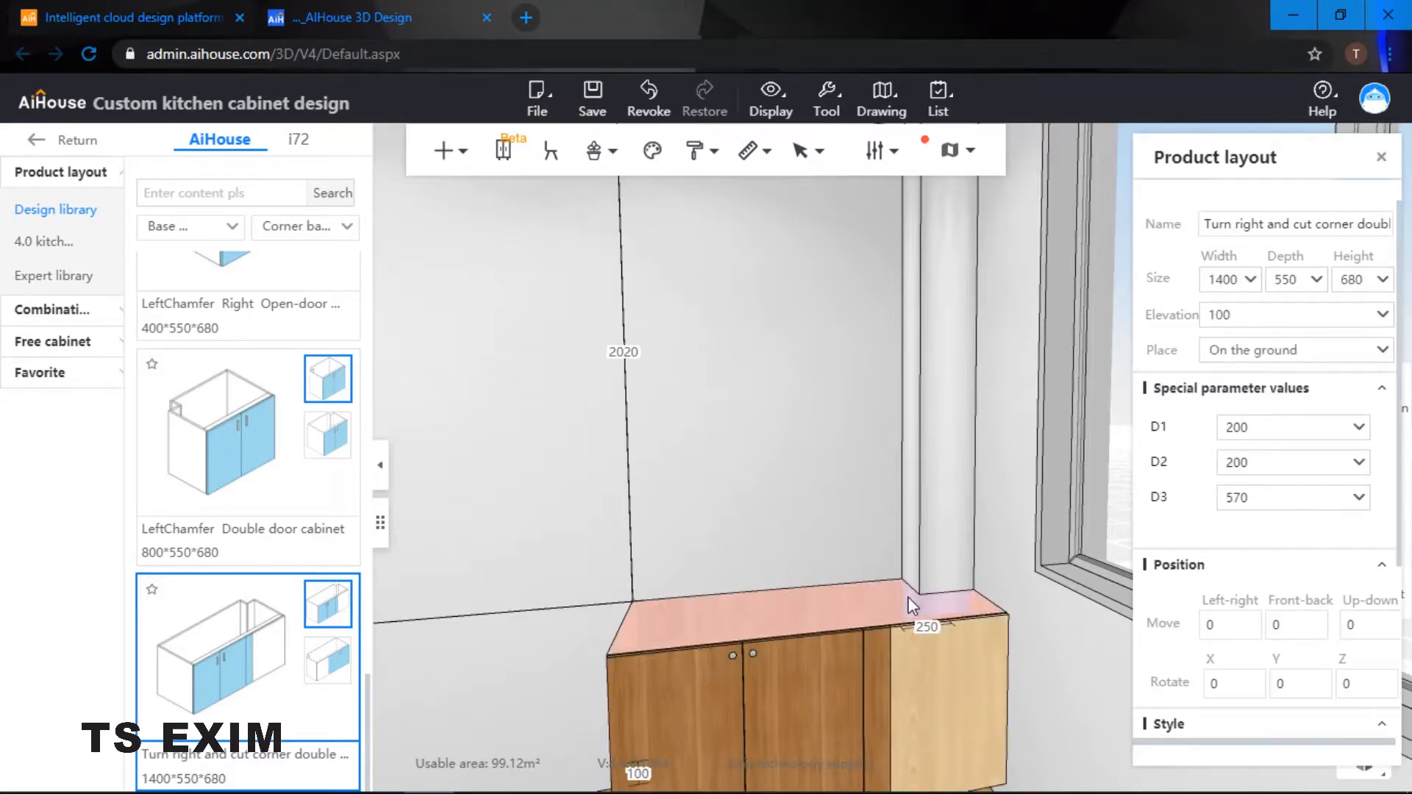
Step: Examine the corner column's dimensions in the 2D plan and return to the Roam view
left_click_drag(856, 447, 876, 473)
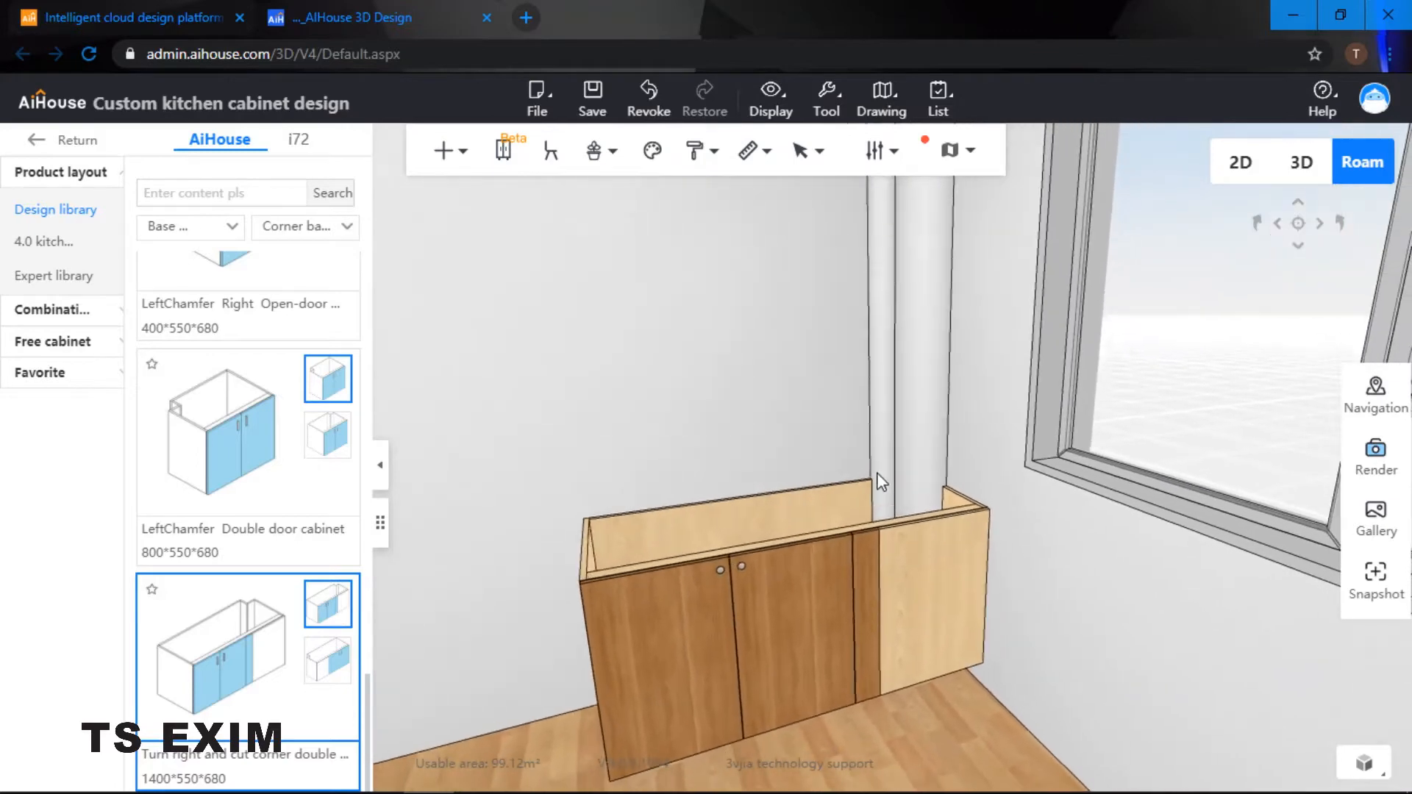
left_click_drag(916, 316, 888, 341)
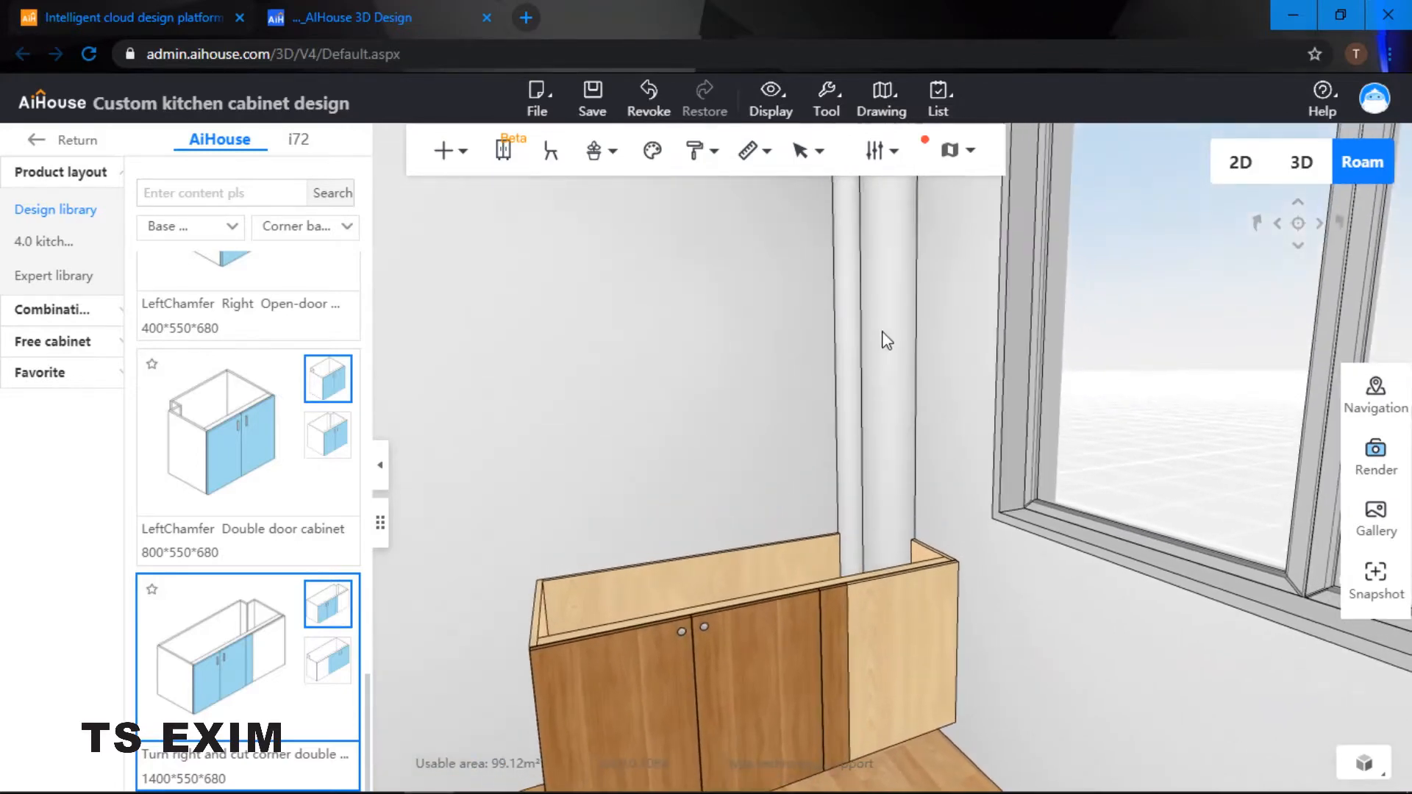
left_click(1253, 168)
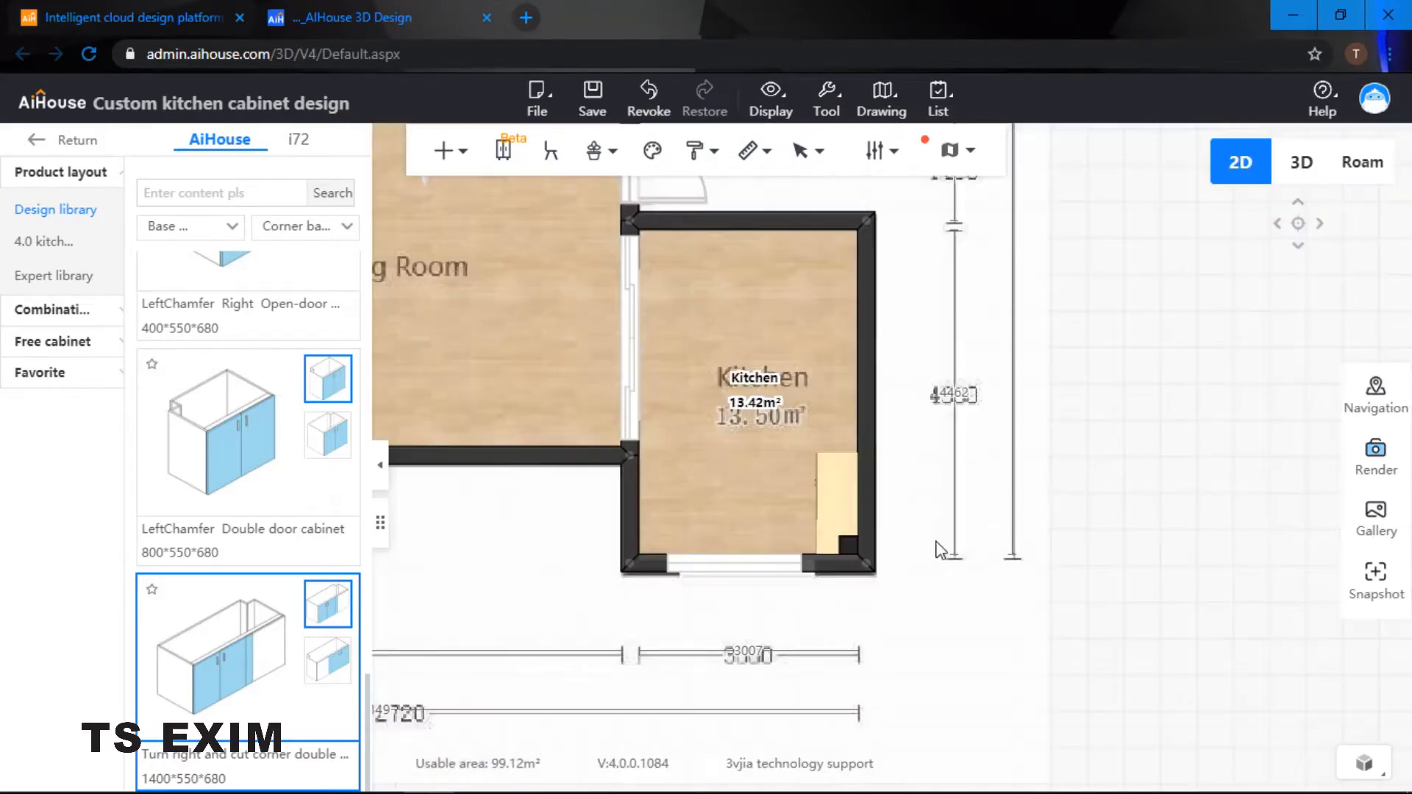
left_click(849, 544)
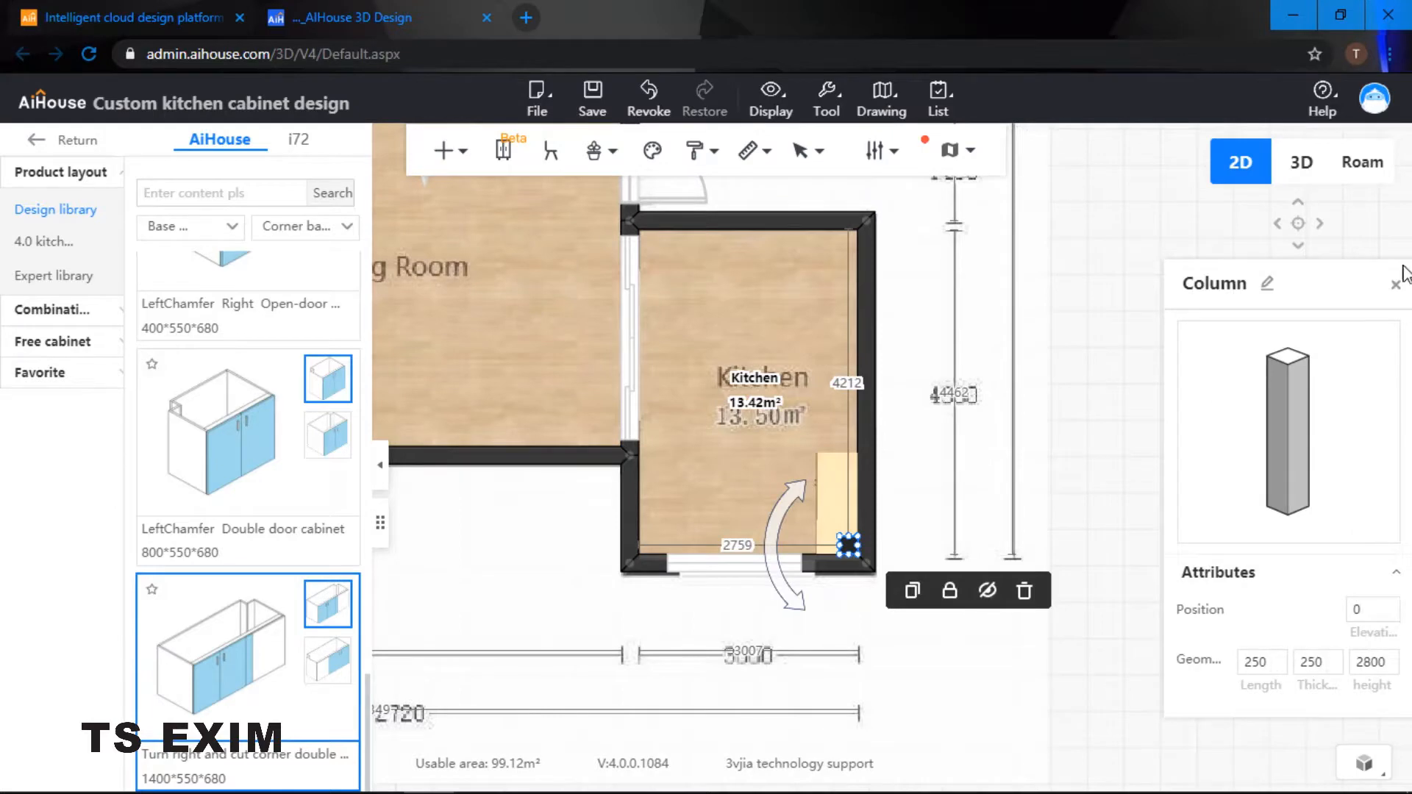
left_click(1364, 162)
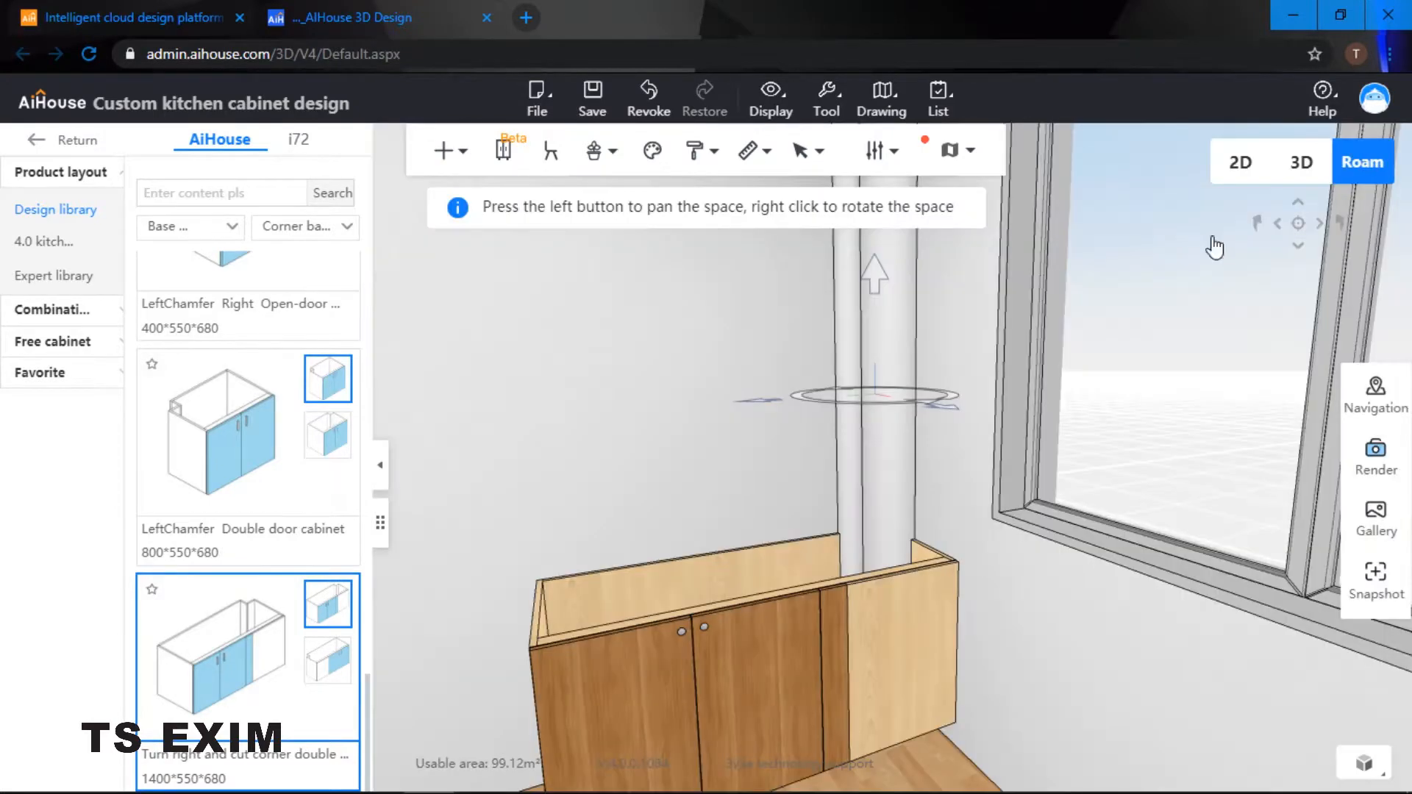
Step: Move the corner cabinet along the wall, clear of the column, about 377 mm from the window wall
left_click(769, 575)
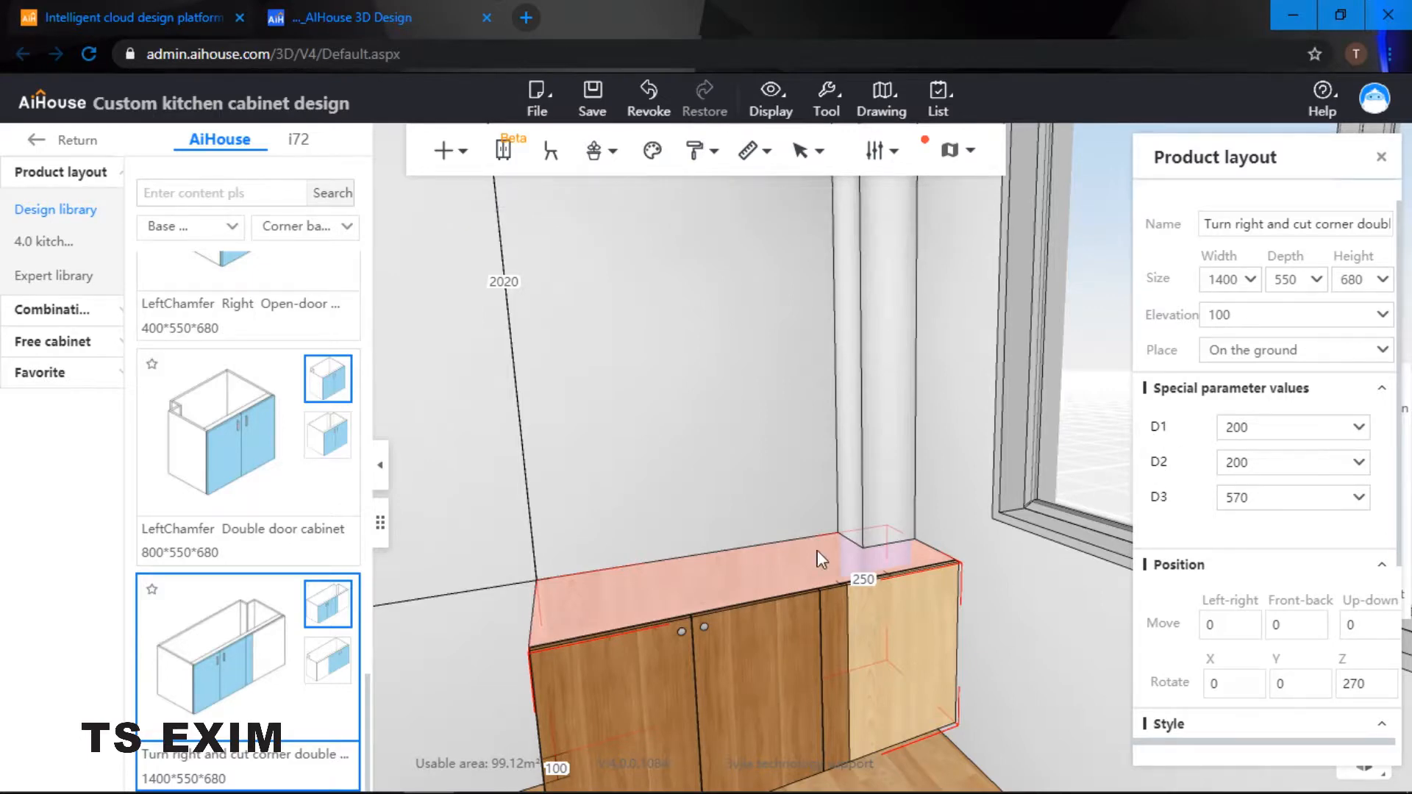
left_click_drag(741, 527, 741, 397)
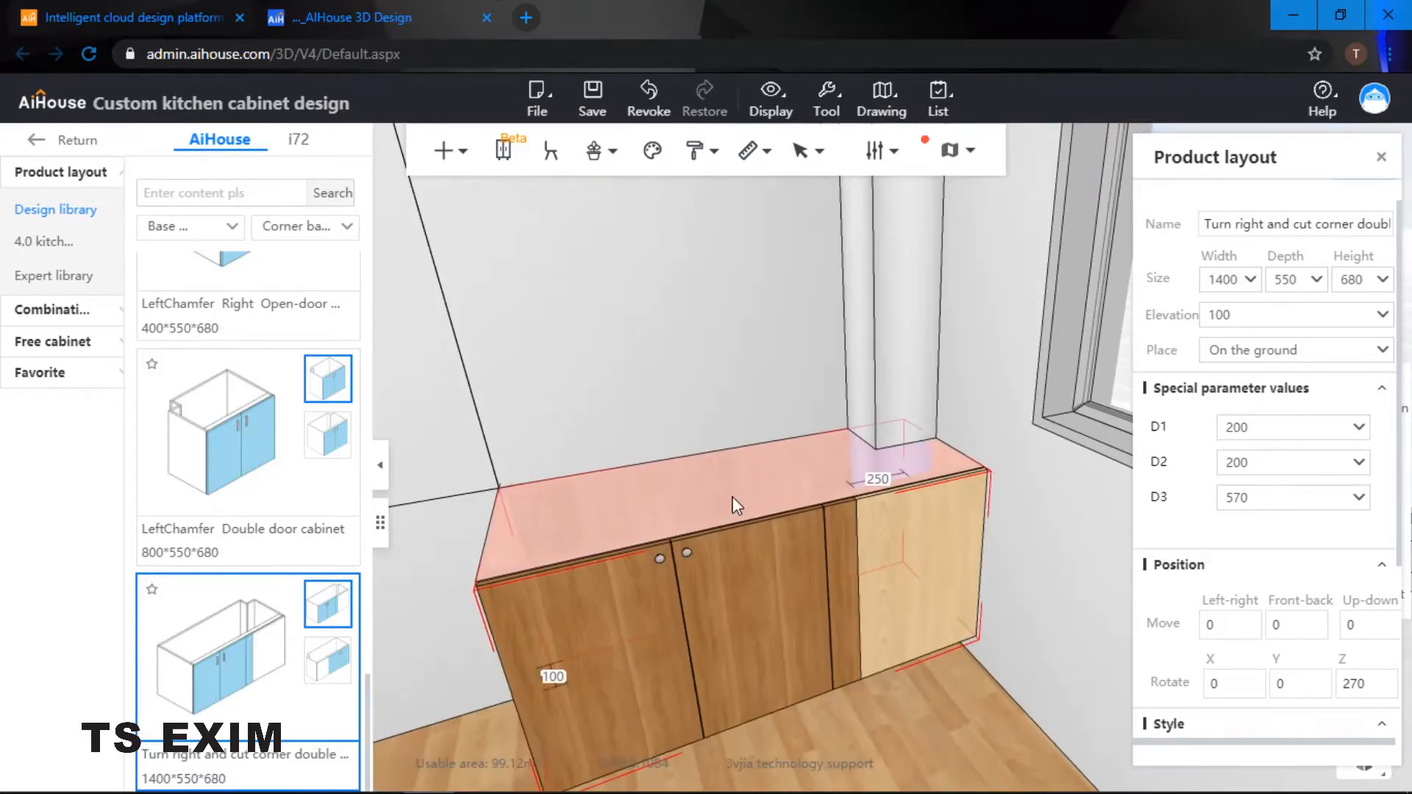
left_click_drag(654, 505, 624, 513)
left_click(681, 369)
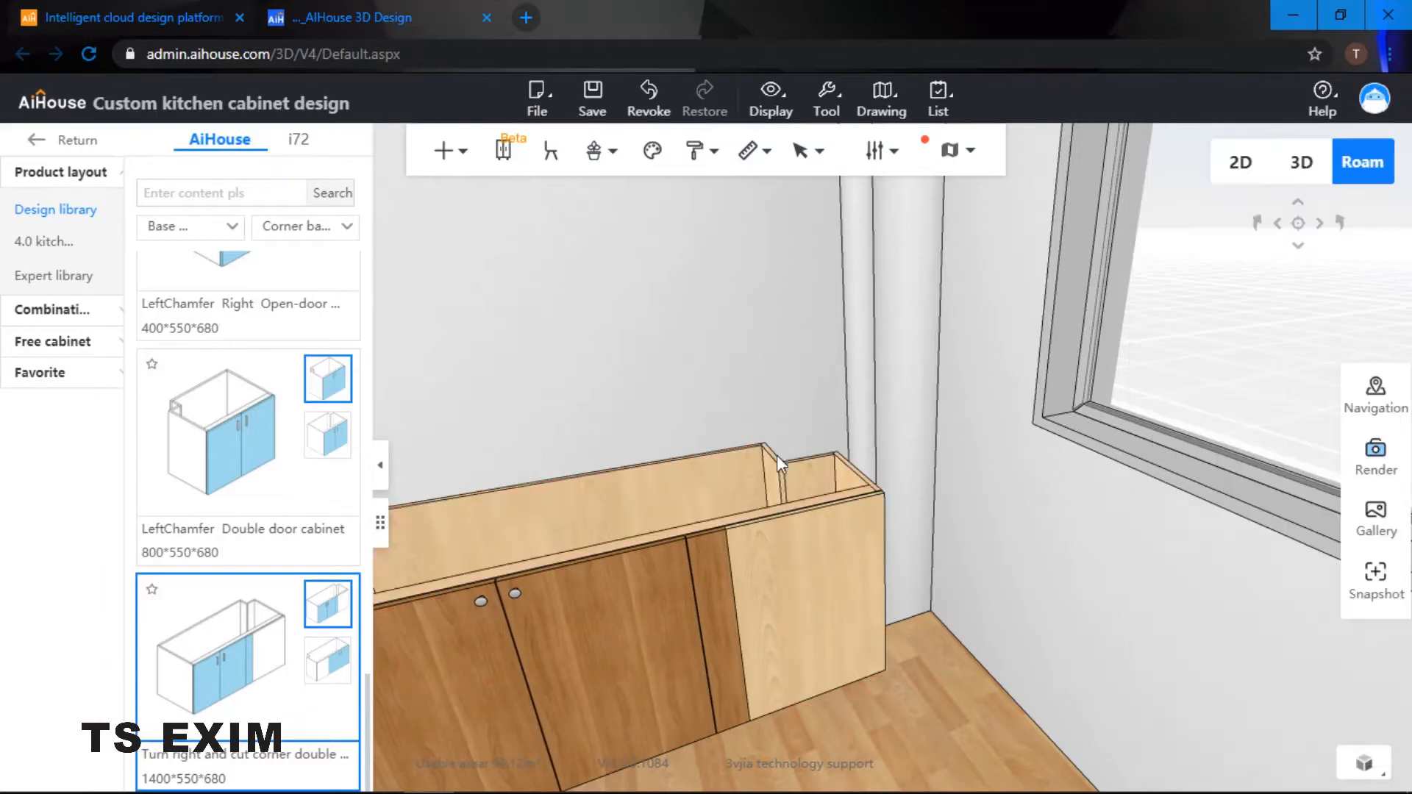
Step: Set the corner cabinet's cut-out parameters D1 and D2 to 250 each
left_click(666, 510)
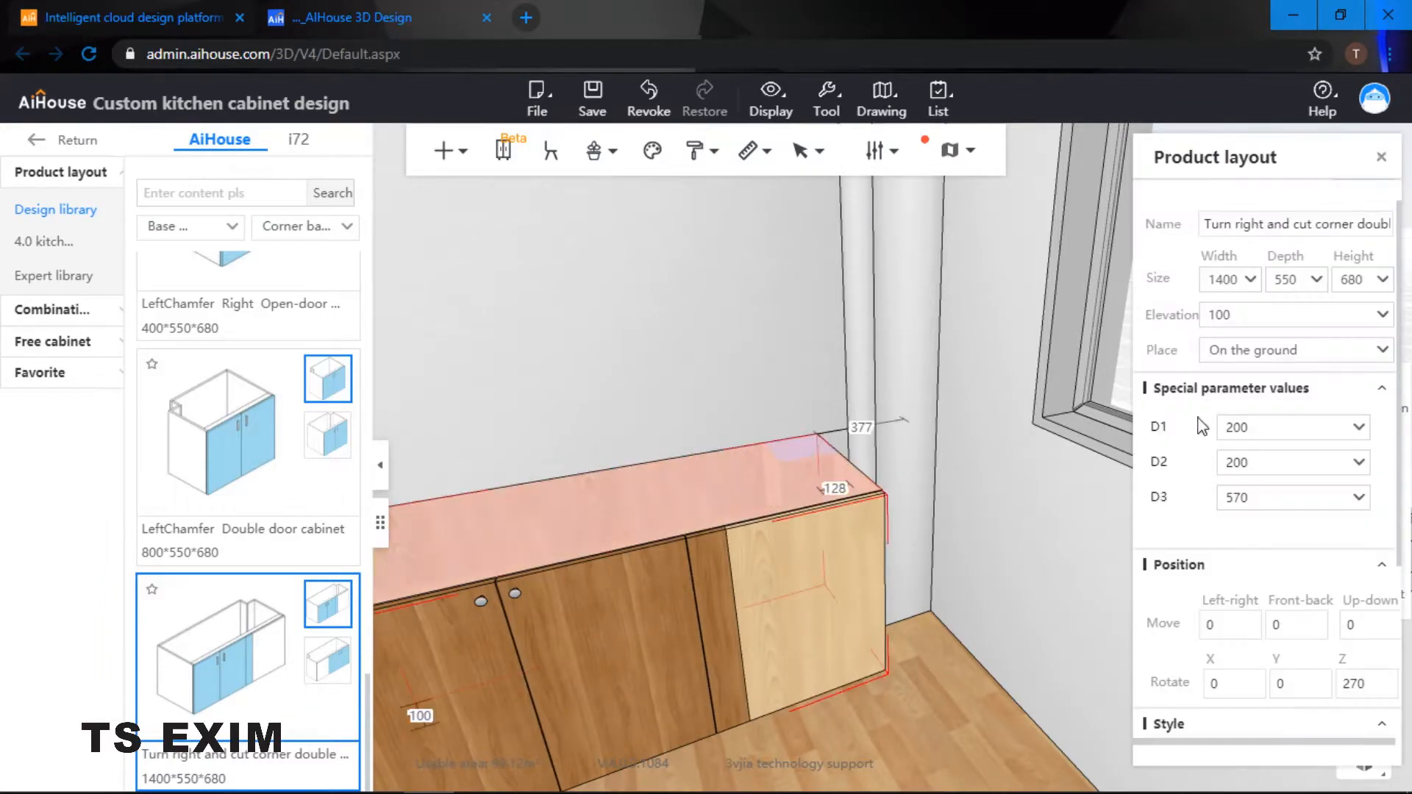
left_click(1224, 430)
type("2")
left_click(1226, 463)
type("250")
key("Return")
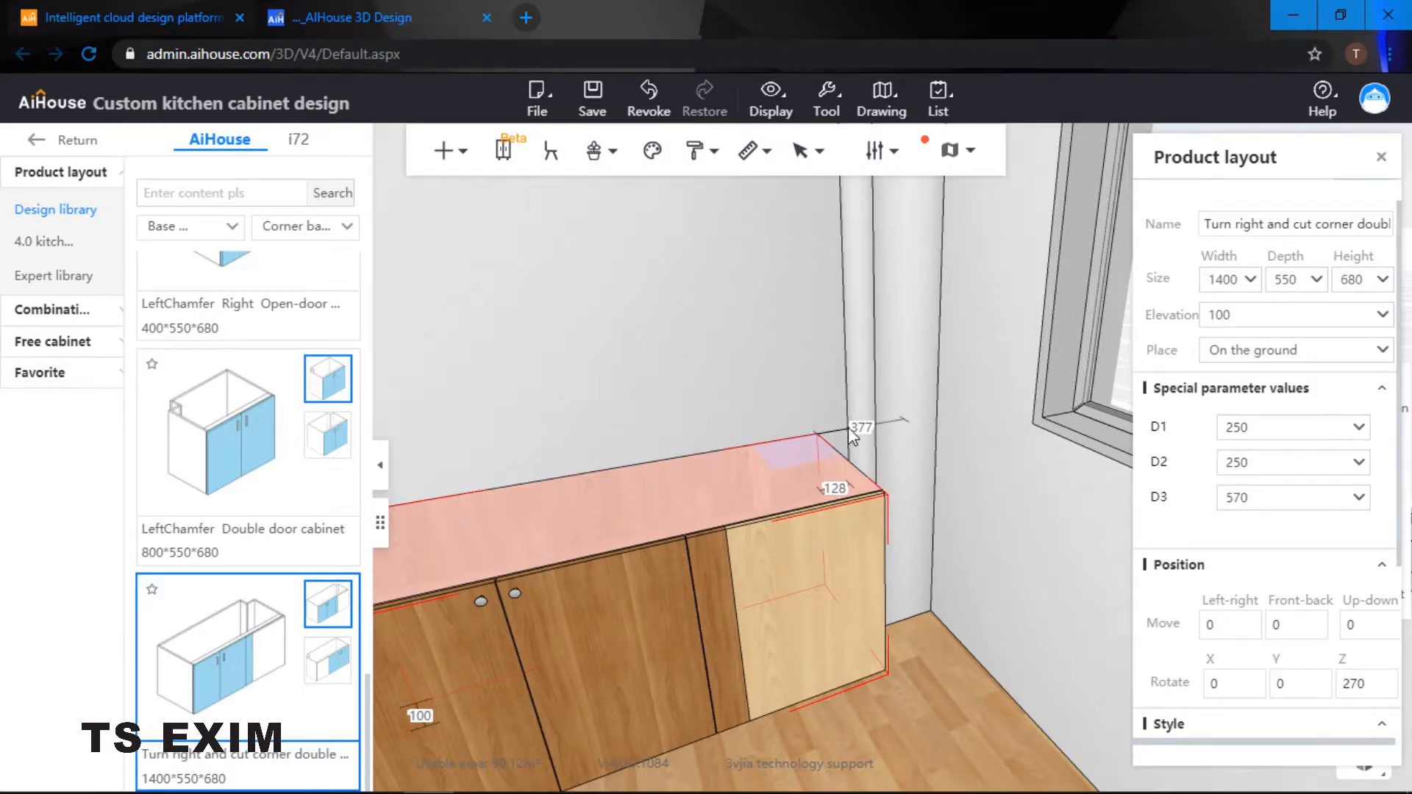
left_click_drag(820, 412, 734, 295)
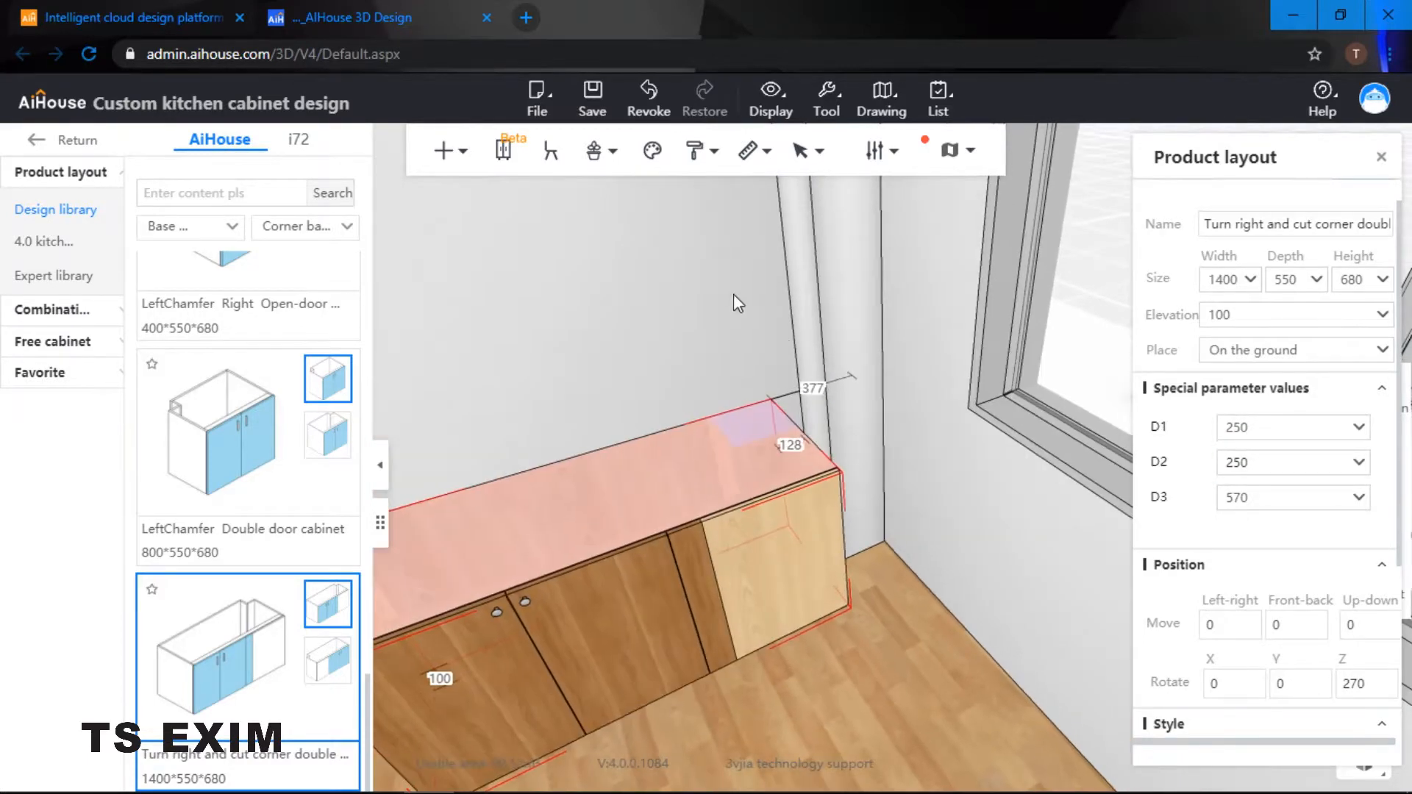
left_click(725, 289)
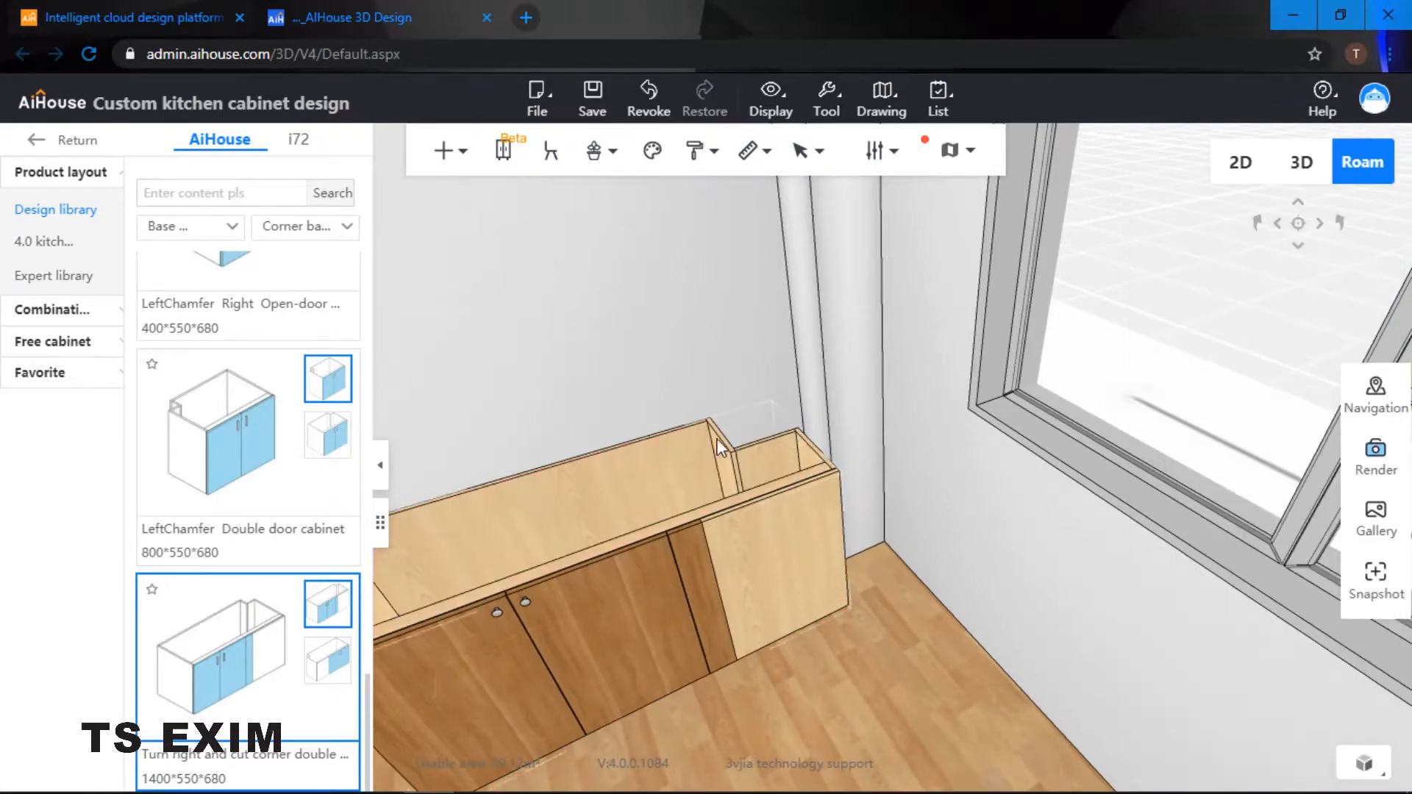
Step: Set the corner cabinet's width to 1200
left_click(782, 463)
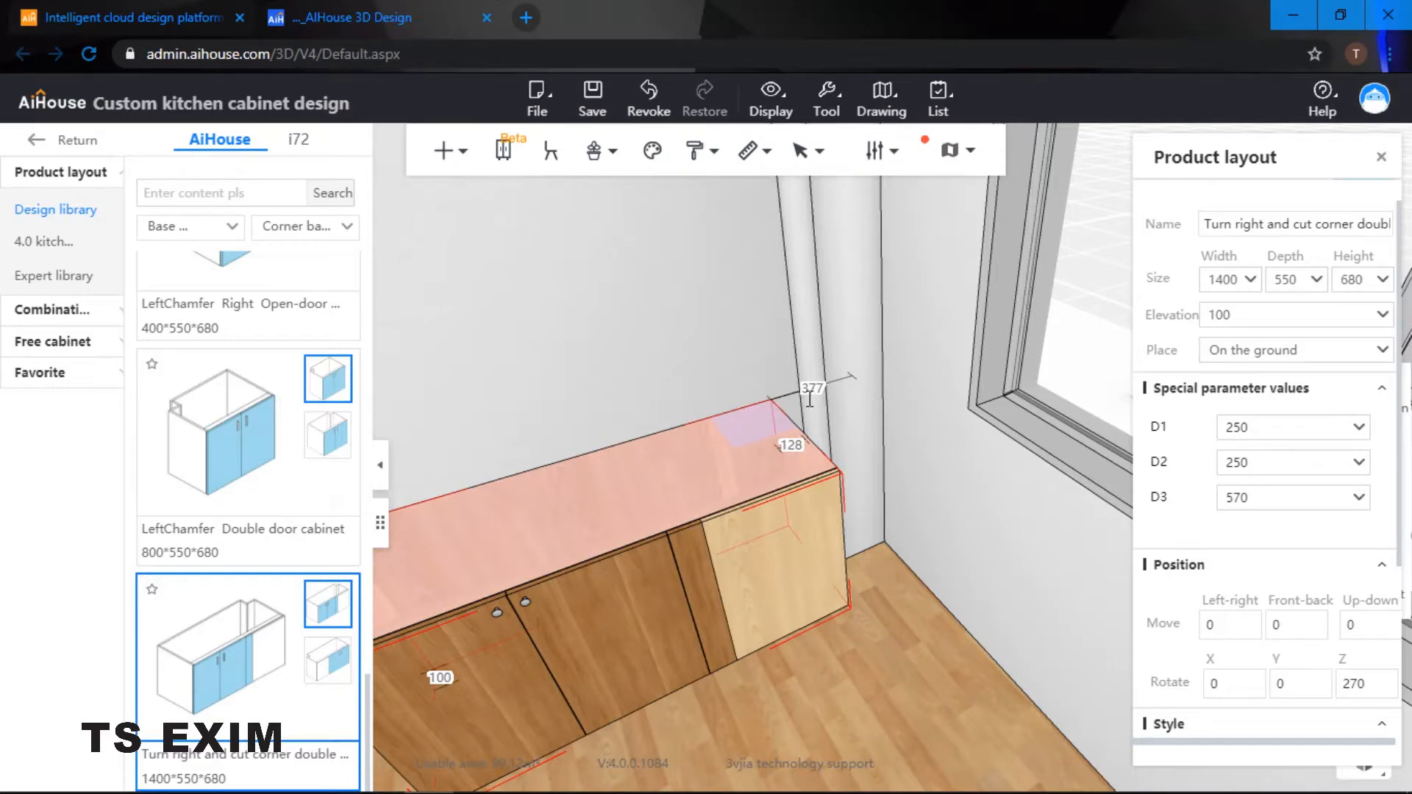
left_click_drag(895, 380, 658, 434)
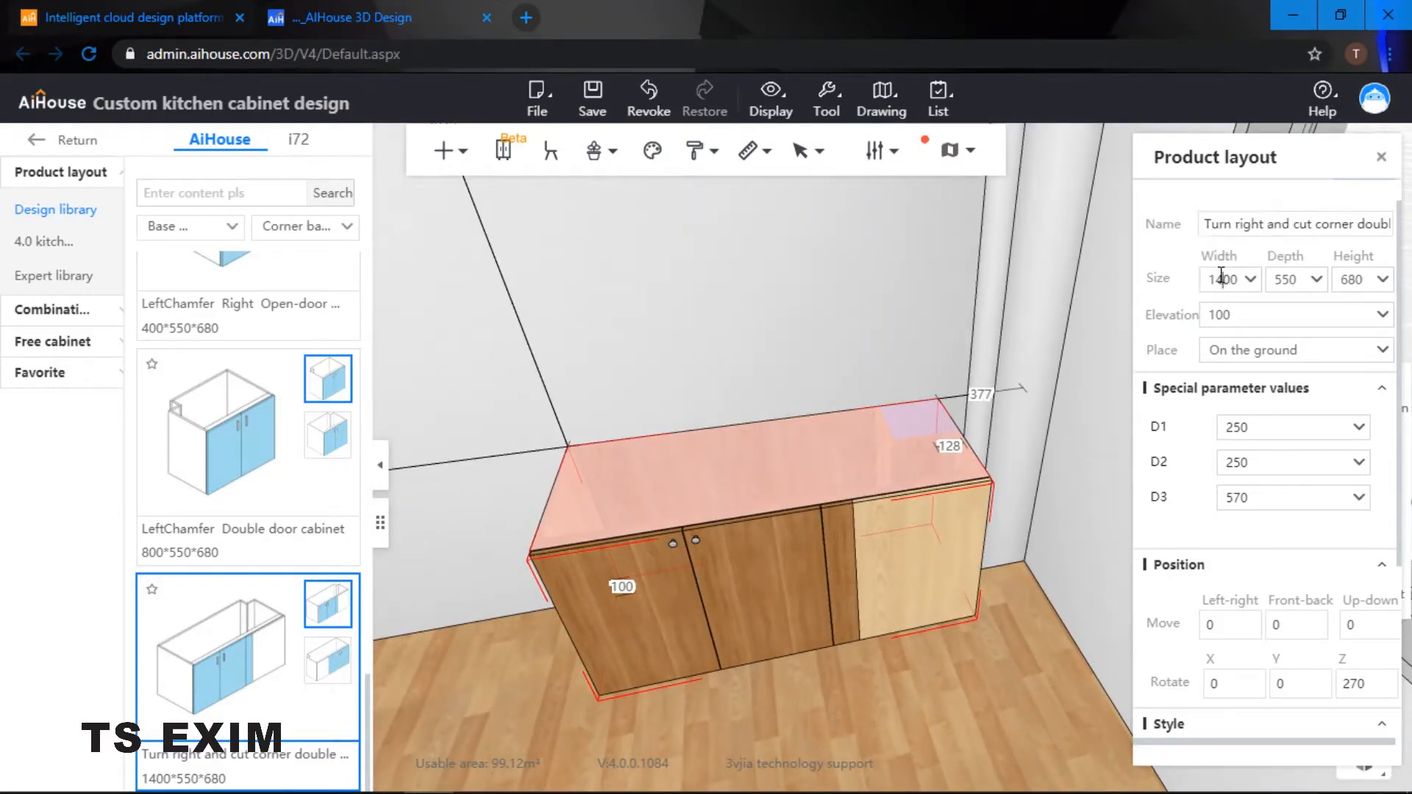
type("2")
key("Return")
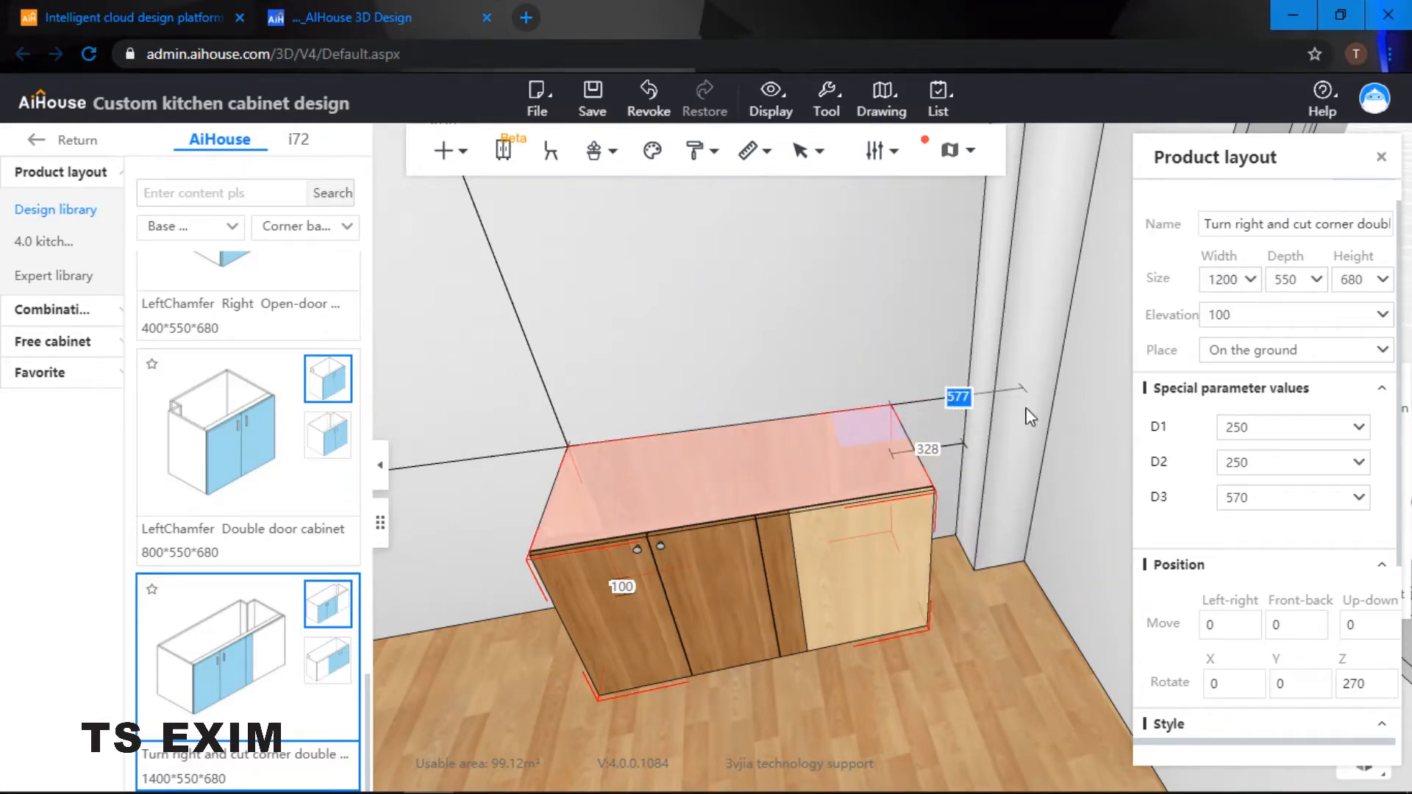
Step: Set the corner cabinet's distance to the window wall to 0 so it fits around the column
type("0")
key("Return")
left_click(912, 328)
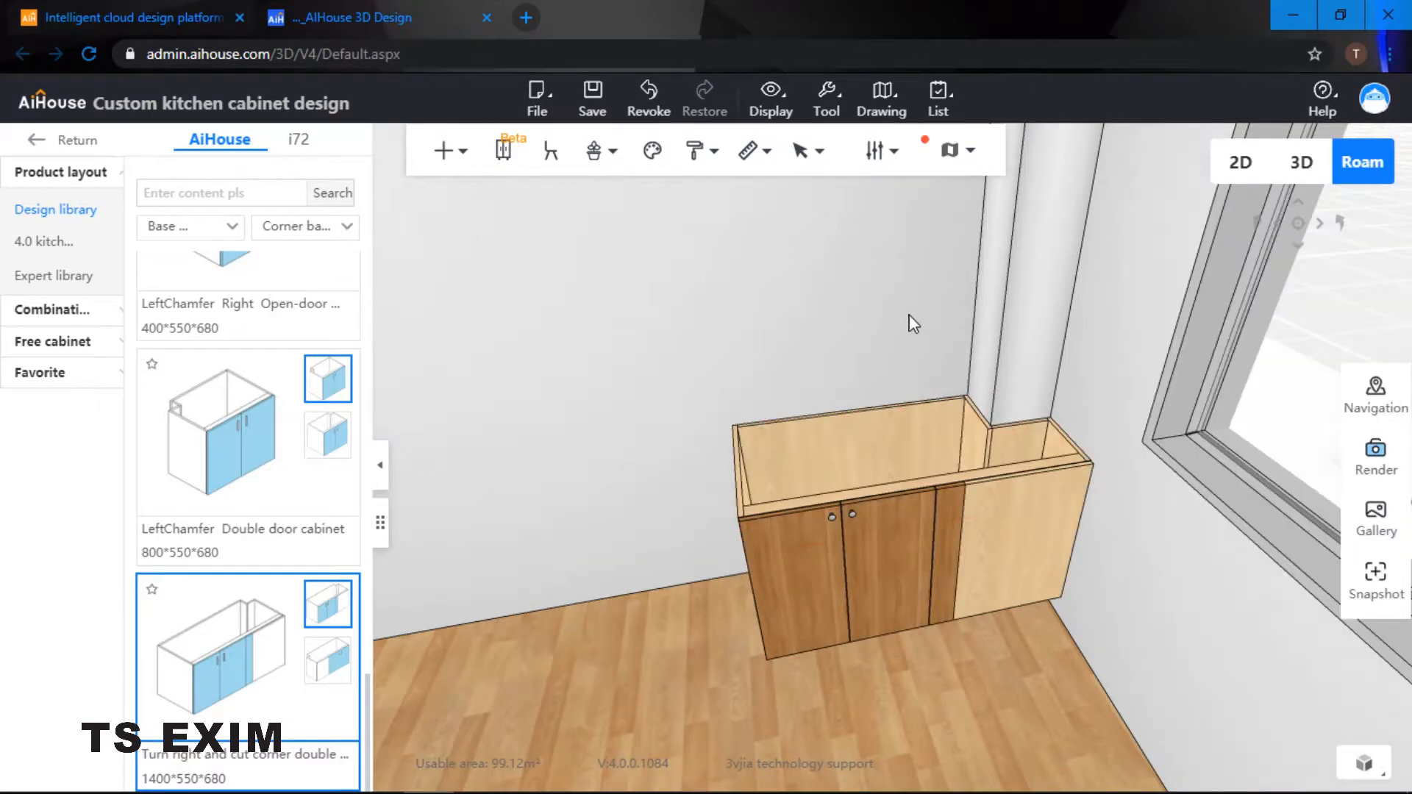
Step: Place an 800*550*680 double door base cabinet against the back wall, directly beside the corner cabinet
scroll(907, 315, "down", 3)
left_click_drag(908, 315, 839, 305)
left_click_drag(842, 362, 904, 321)
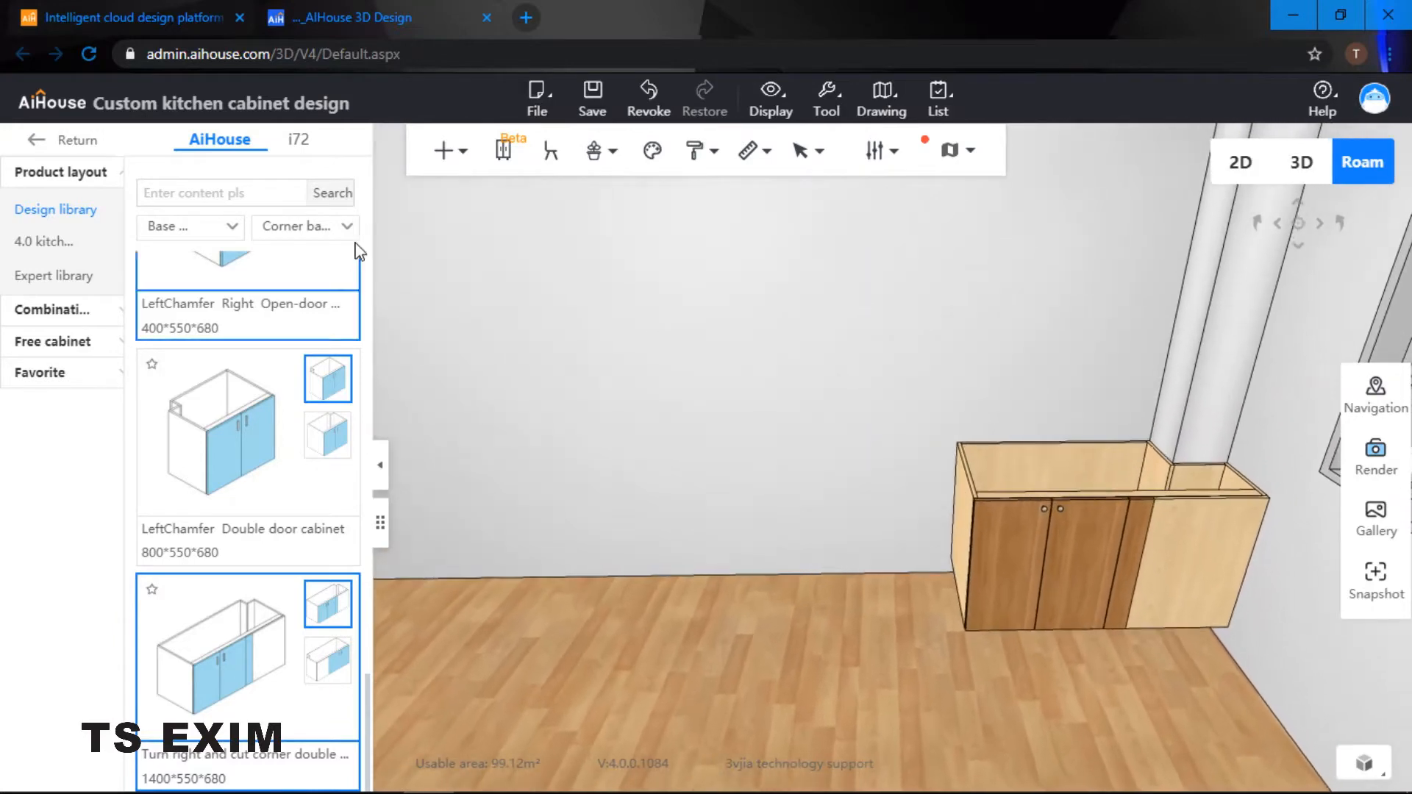
left_click(324, 228)
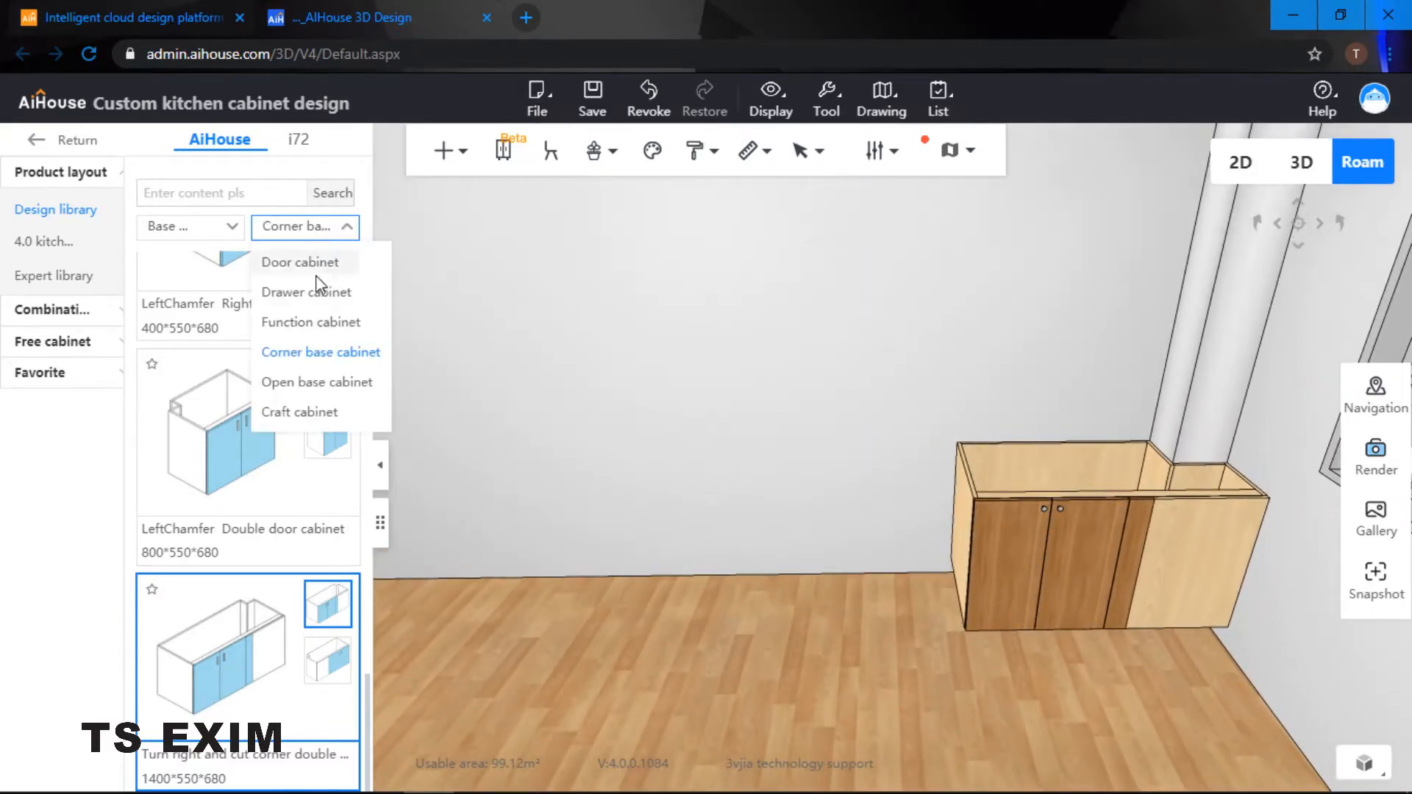
left_click(315, 267)
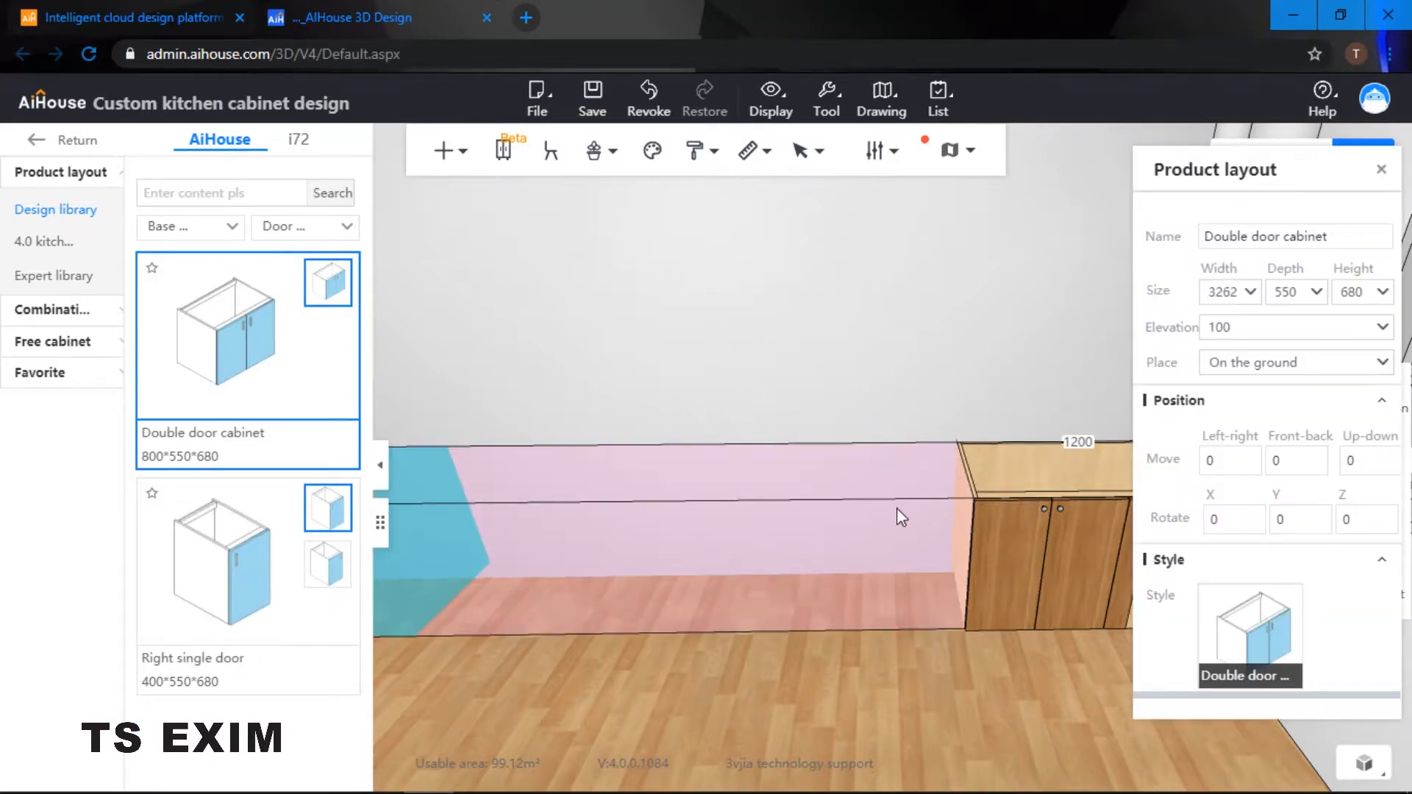
left_click(717, 478)
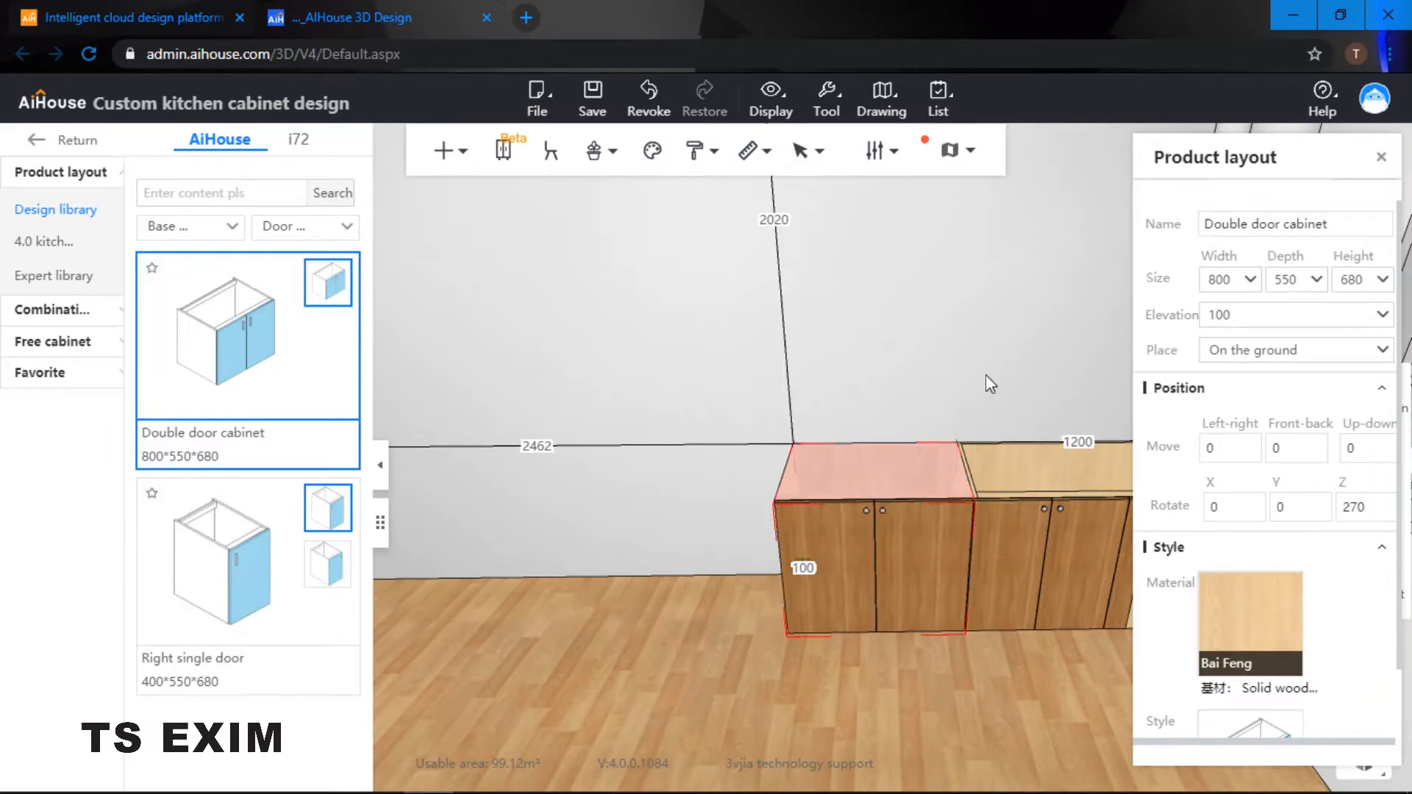
left_click(986, 376)
Step: Place a 600*550*680 Disinfection cabinet from the function base cabinets directly beside the double door cabinet
scroll(986, 374, "down", 3)
mouse_move(995, 344)
left_mouse_down()
mouse_move(970, 348)
mouse_move(996, 327)
mouse_move(988, 316)
left_mouse_up()
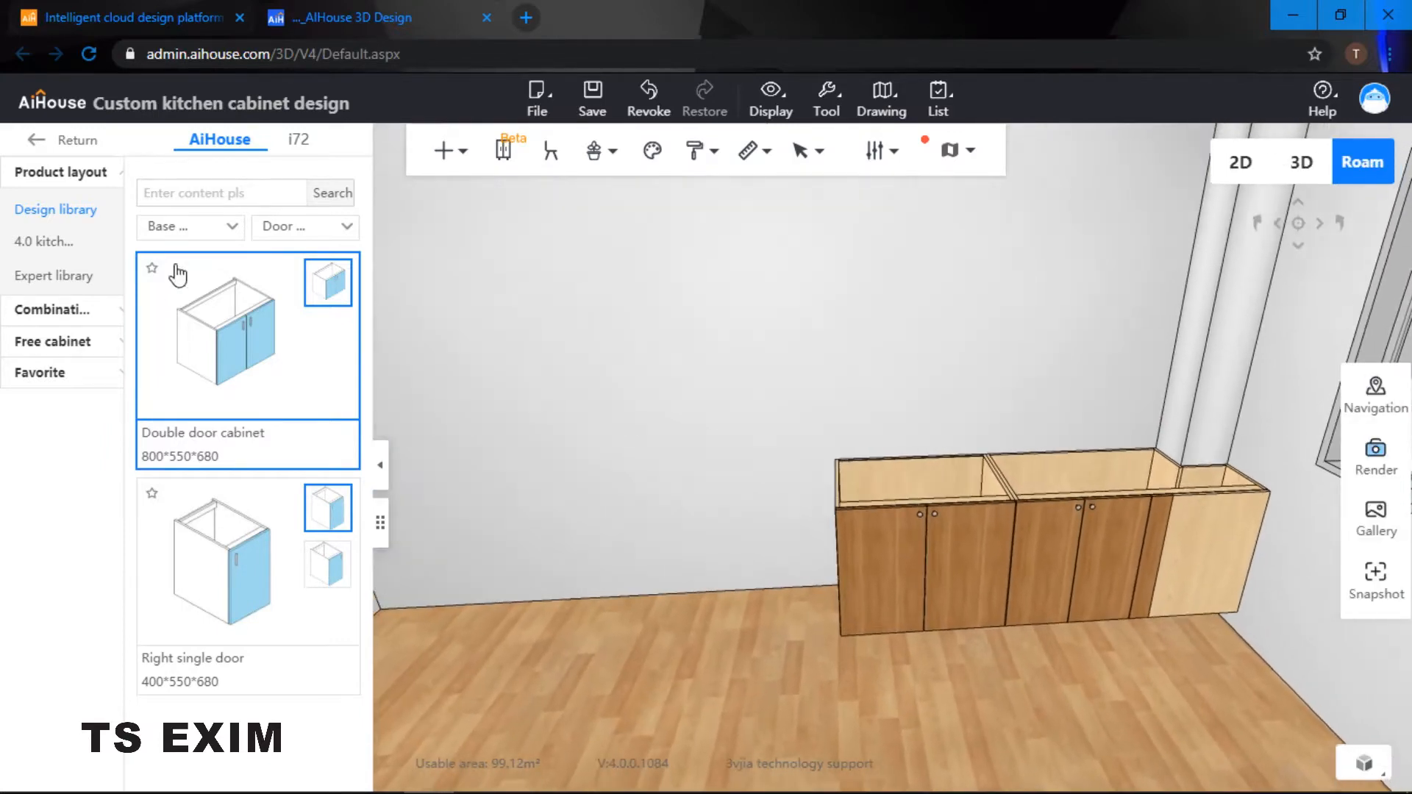
left_click(278, 228)
left_click(325, 324)
scroll(370, 362, "down", 2)
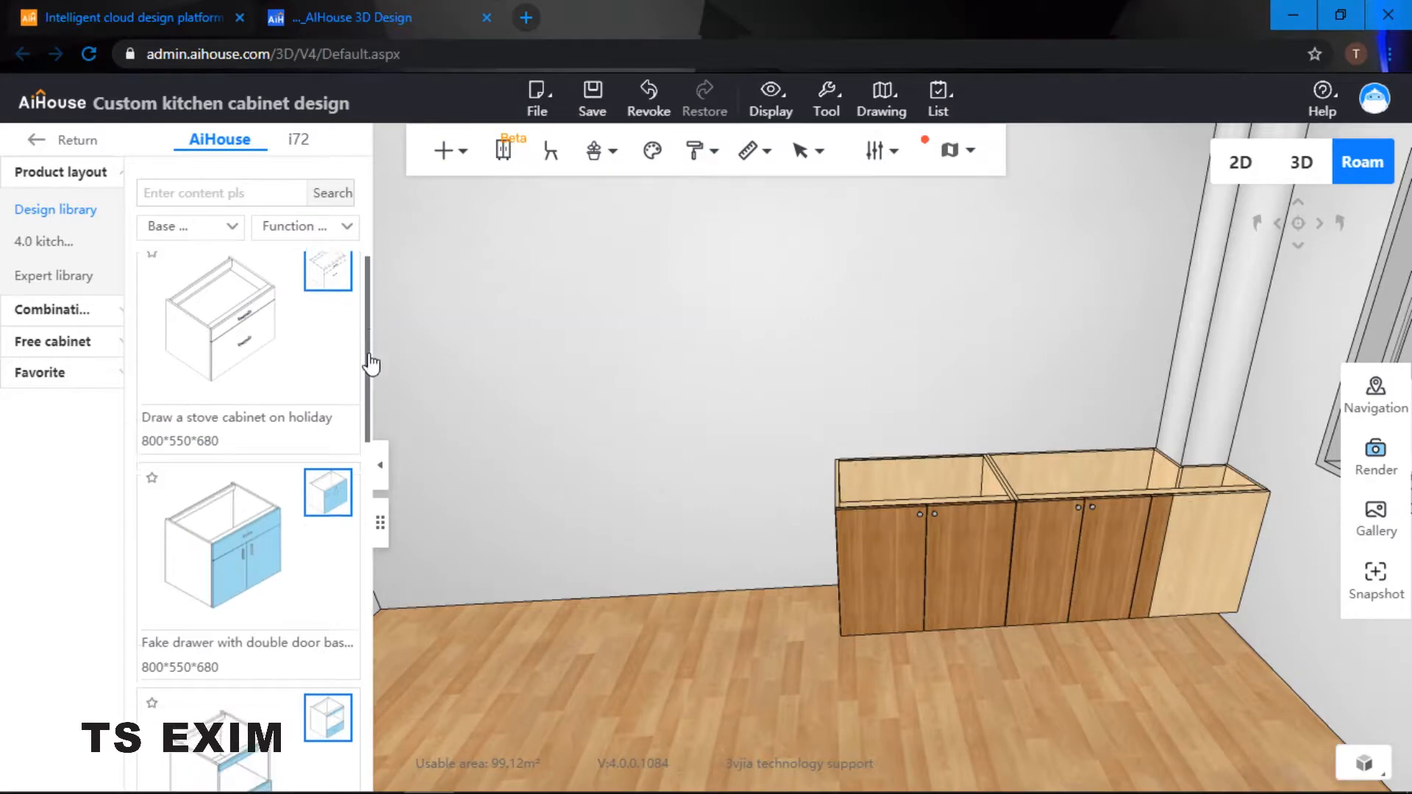
scroll(300, 390, "down", 10)
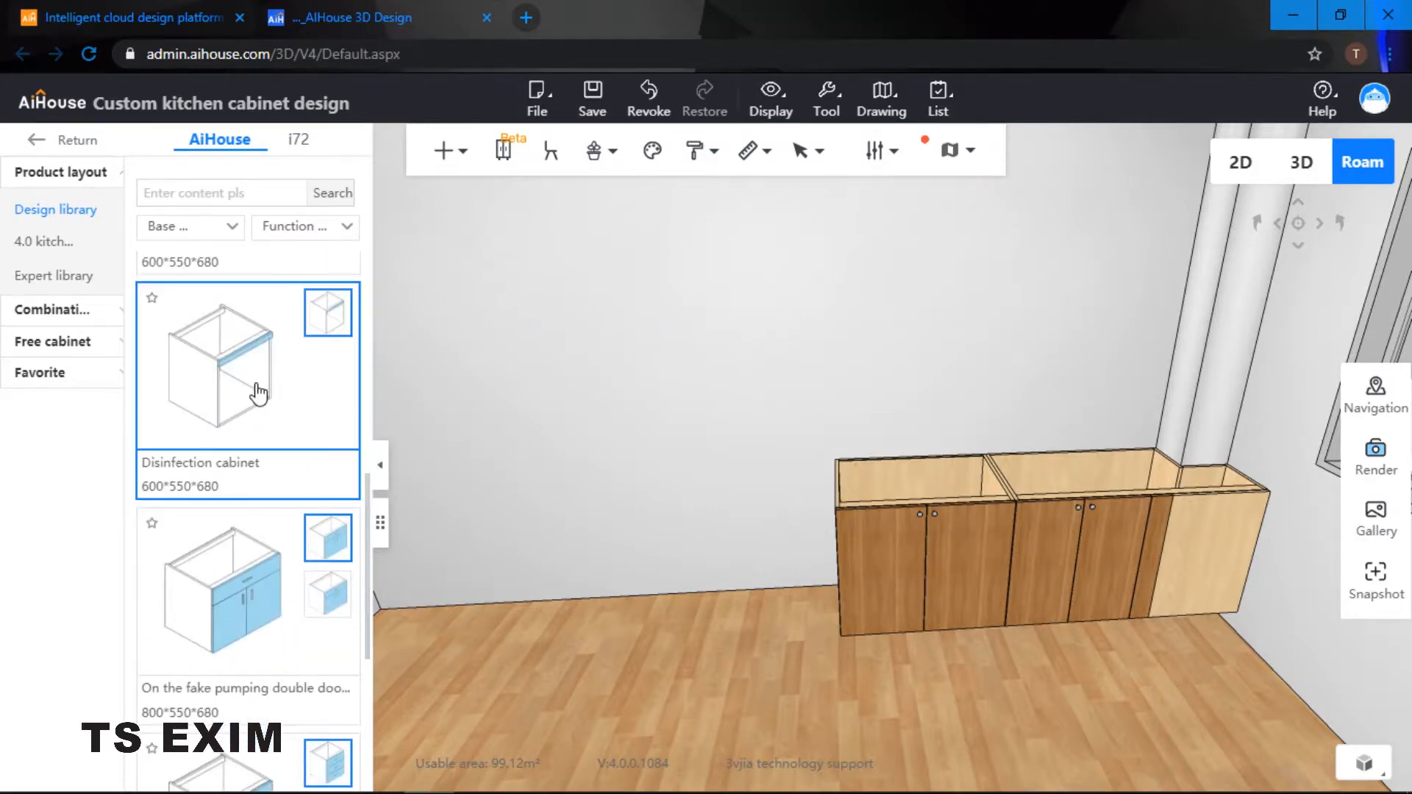
left_click(798, 476)
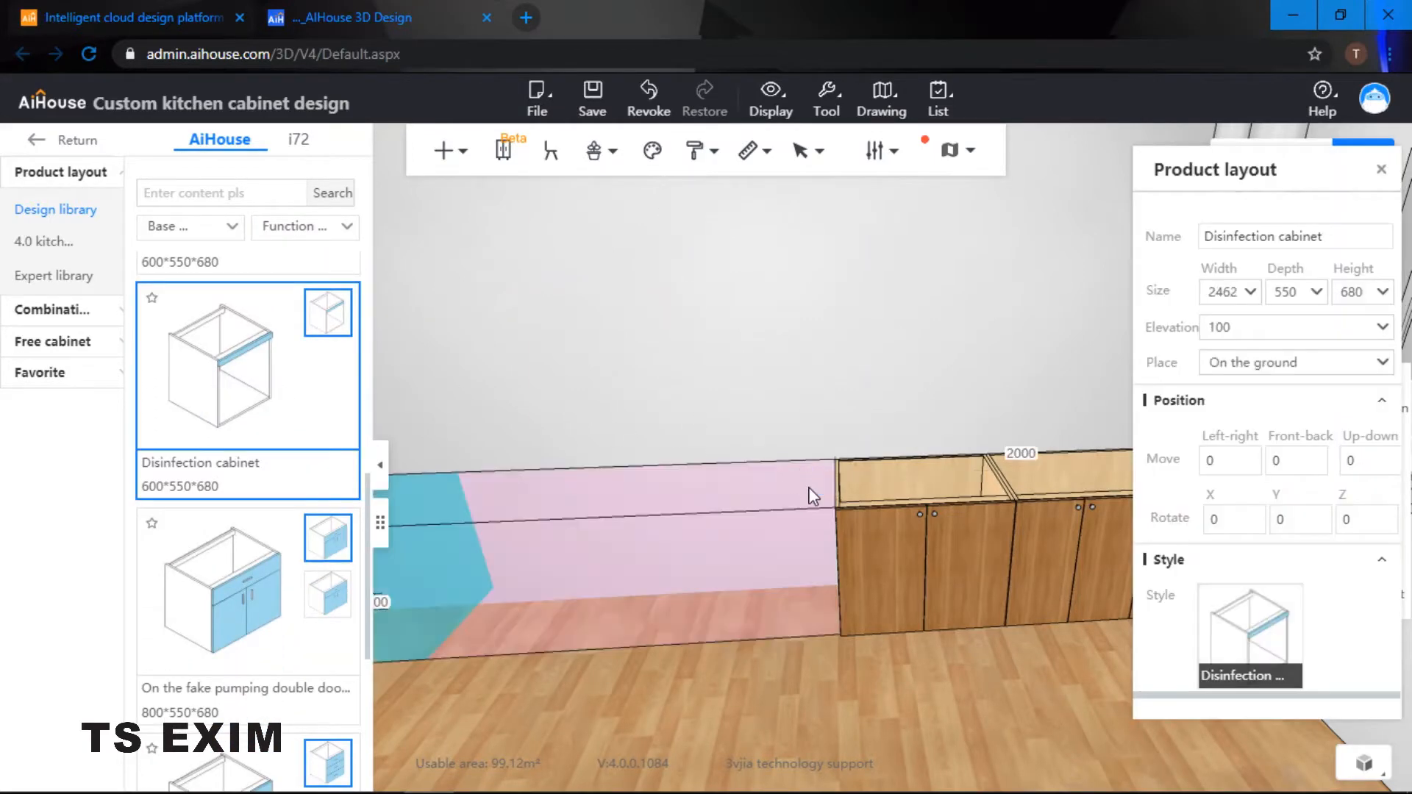
left_click_drag(871, 388, 1097, 522)
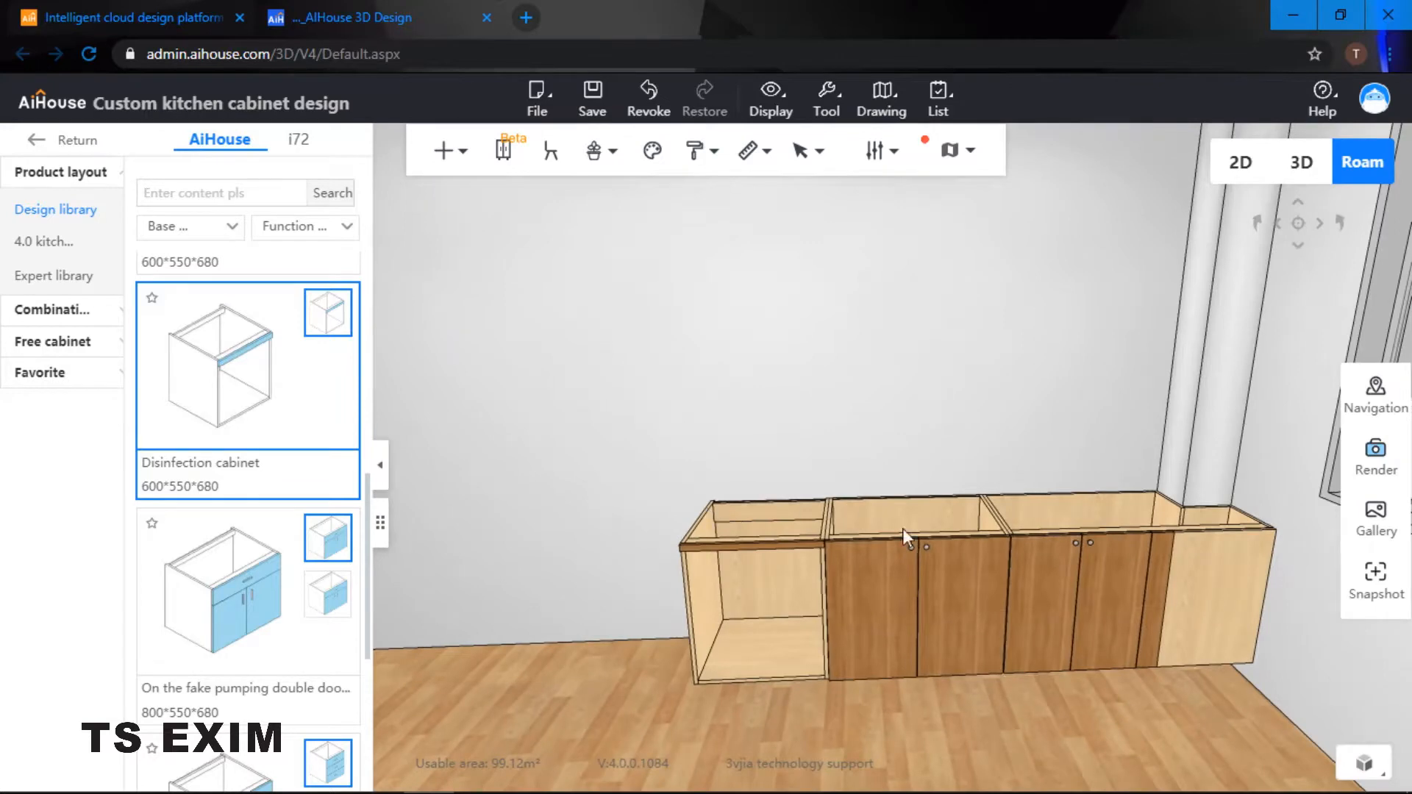
left_click_drag(904, 417, 1310, 559)
left_click(1376, 592)
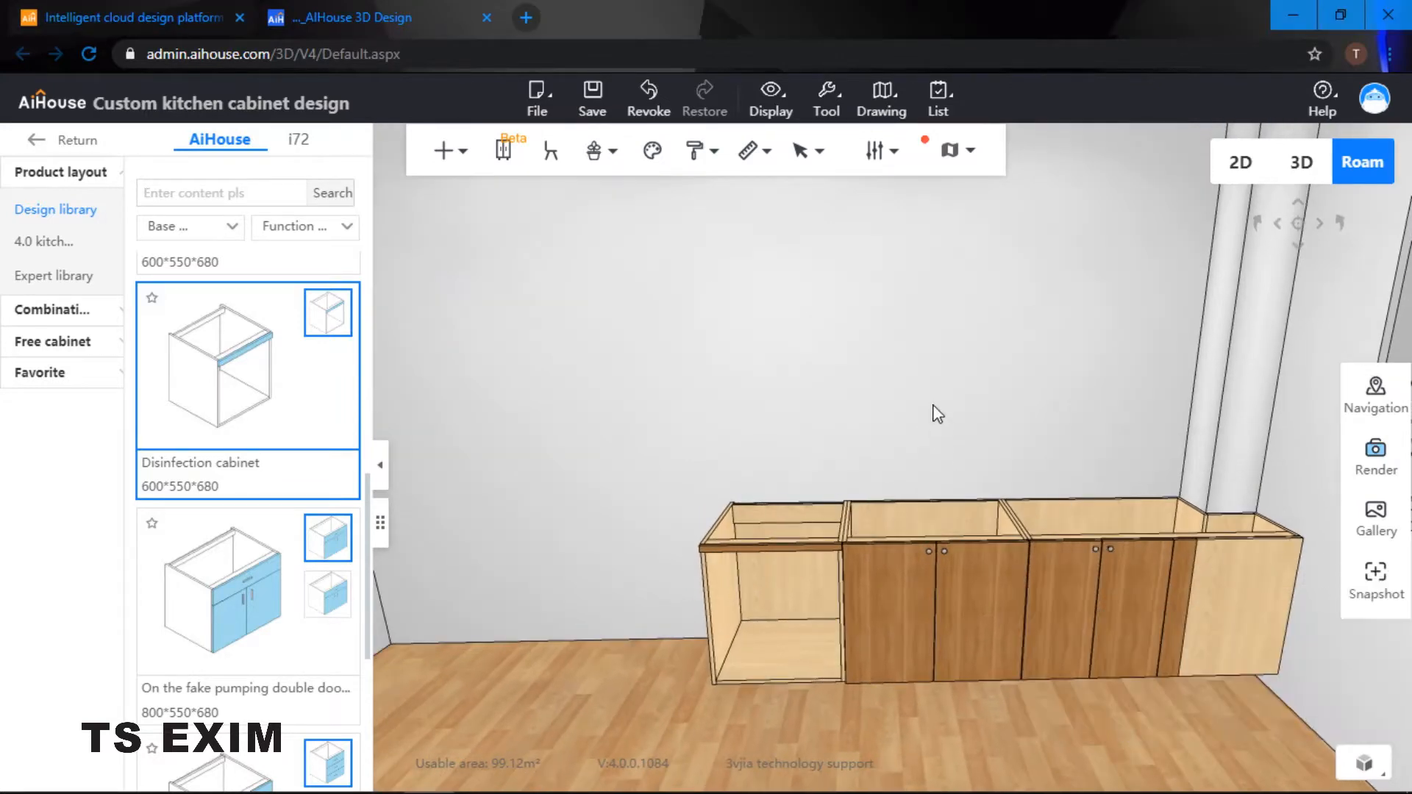
Step: Place the 600*550*2100 functional high cabinet "Open up and down left disinfection cabinet" directly beside the disinfection base cabinet
left_click_drag(931, 403, 888, 402)
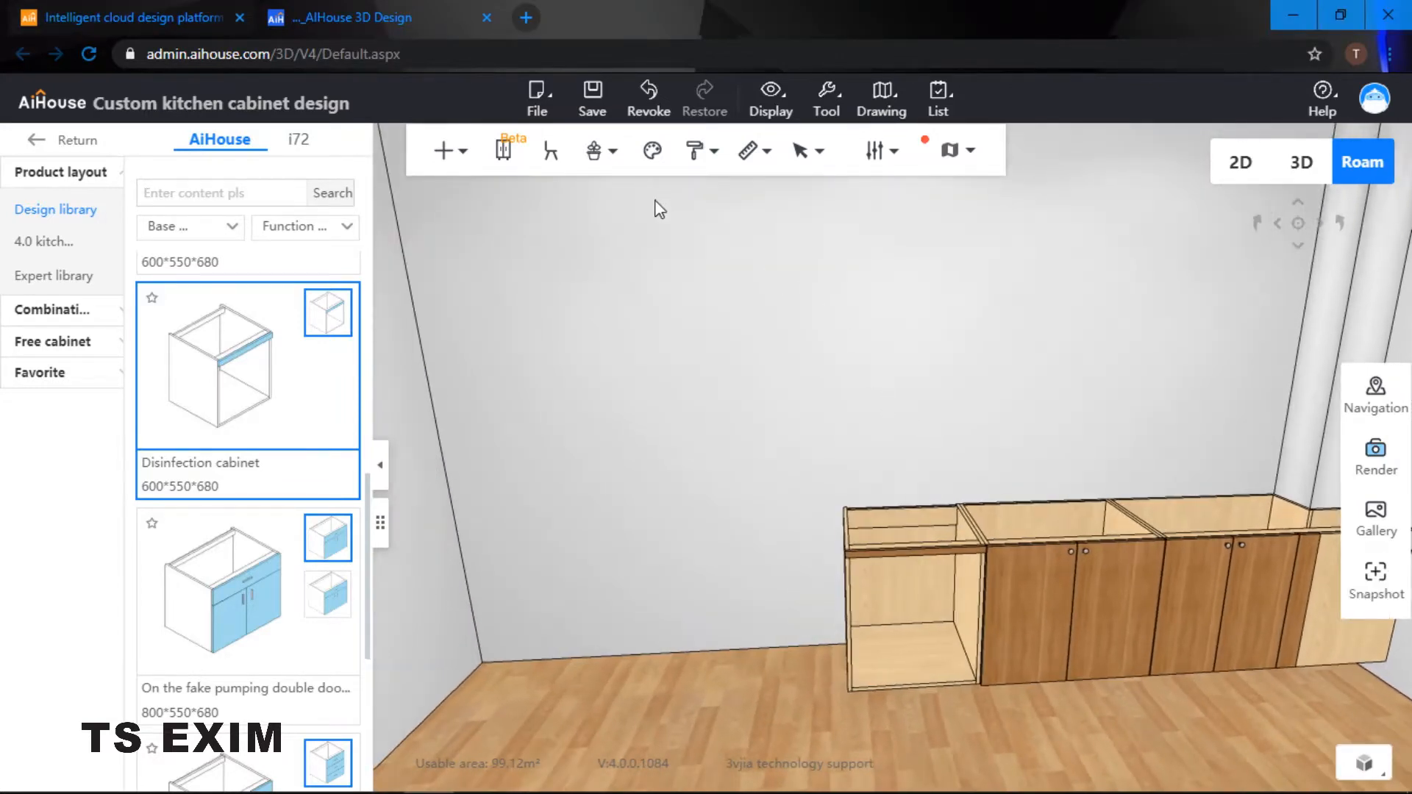
left_click(192, 228)
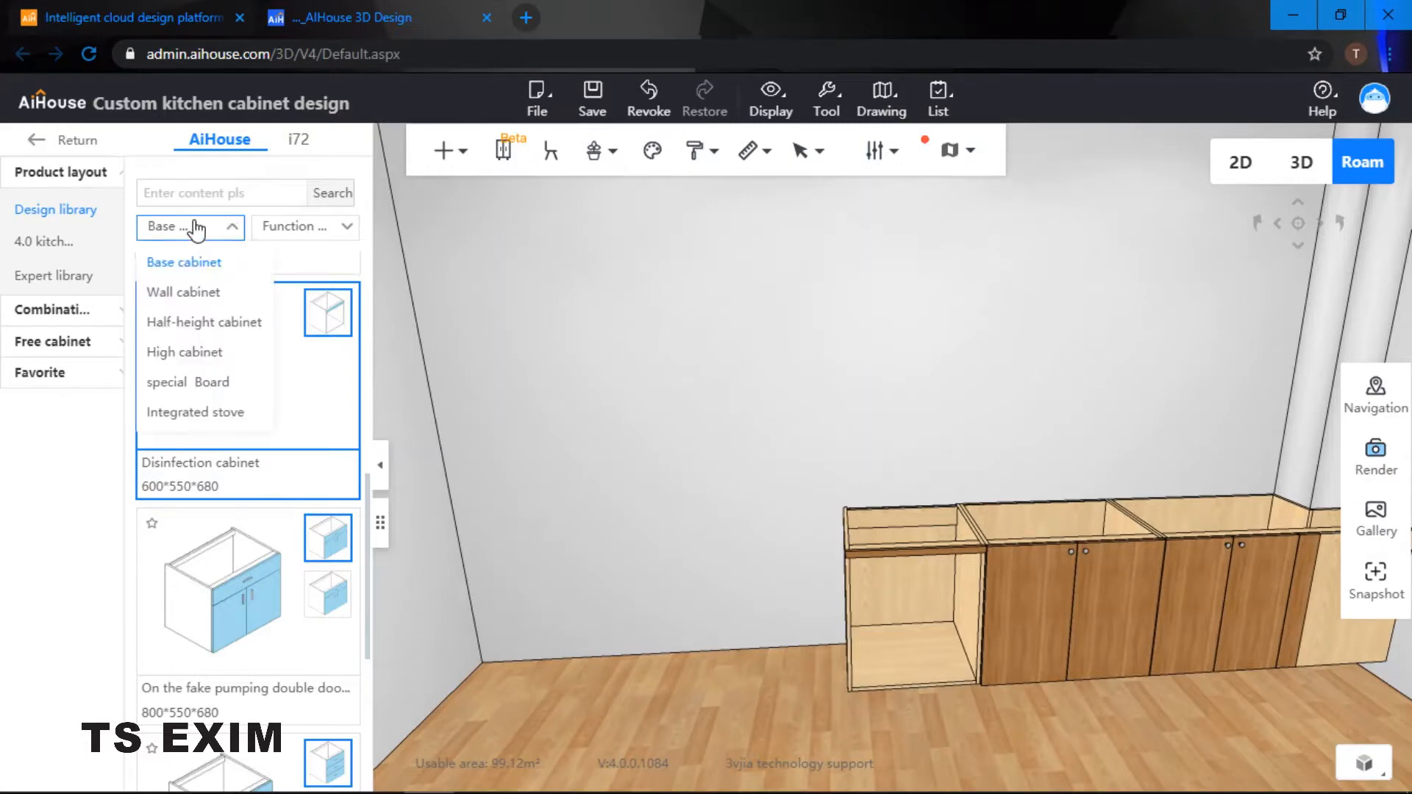
left_click(188, 354)
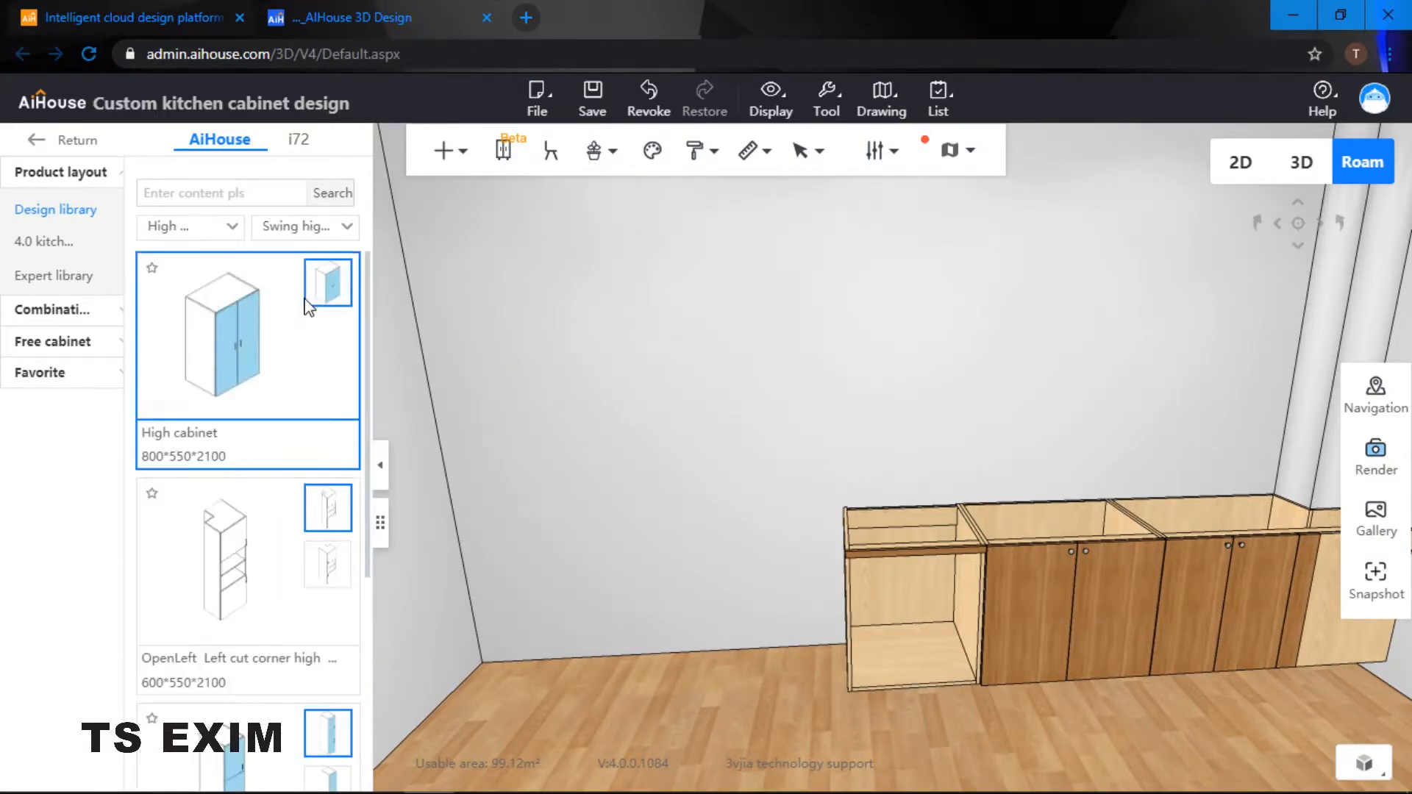
left_click(313, 227)
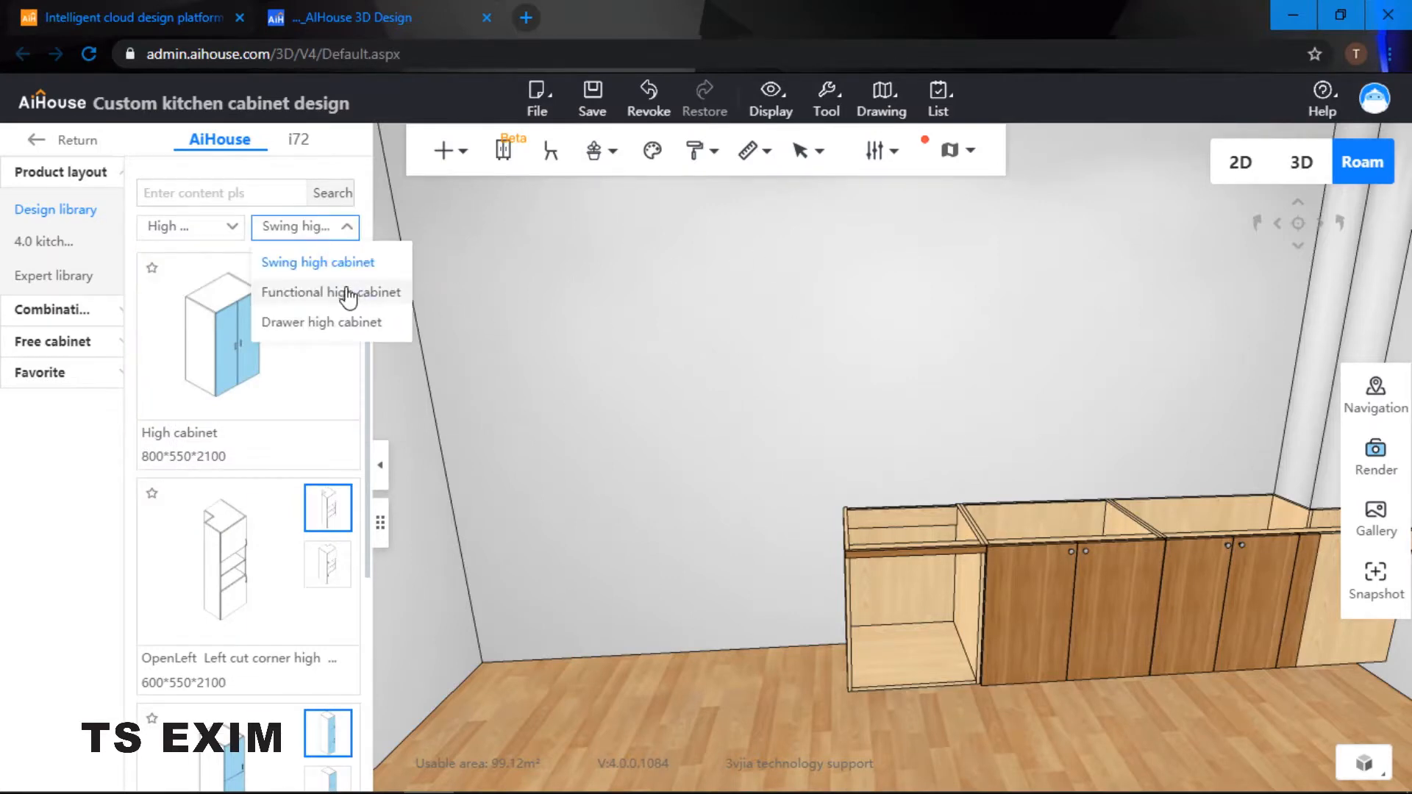
left_click(347, 292)
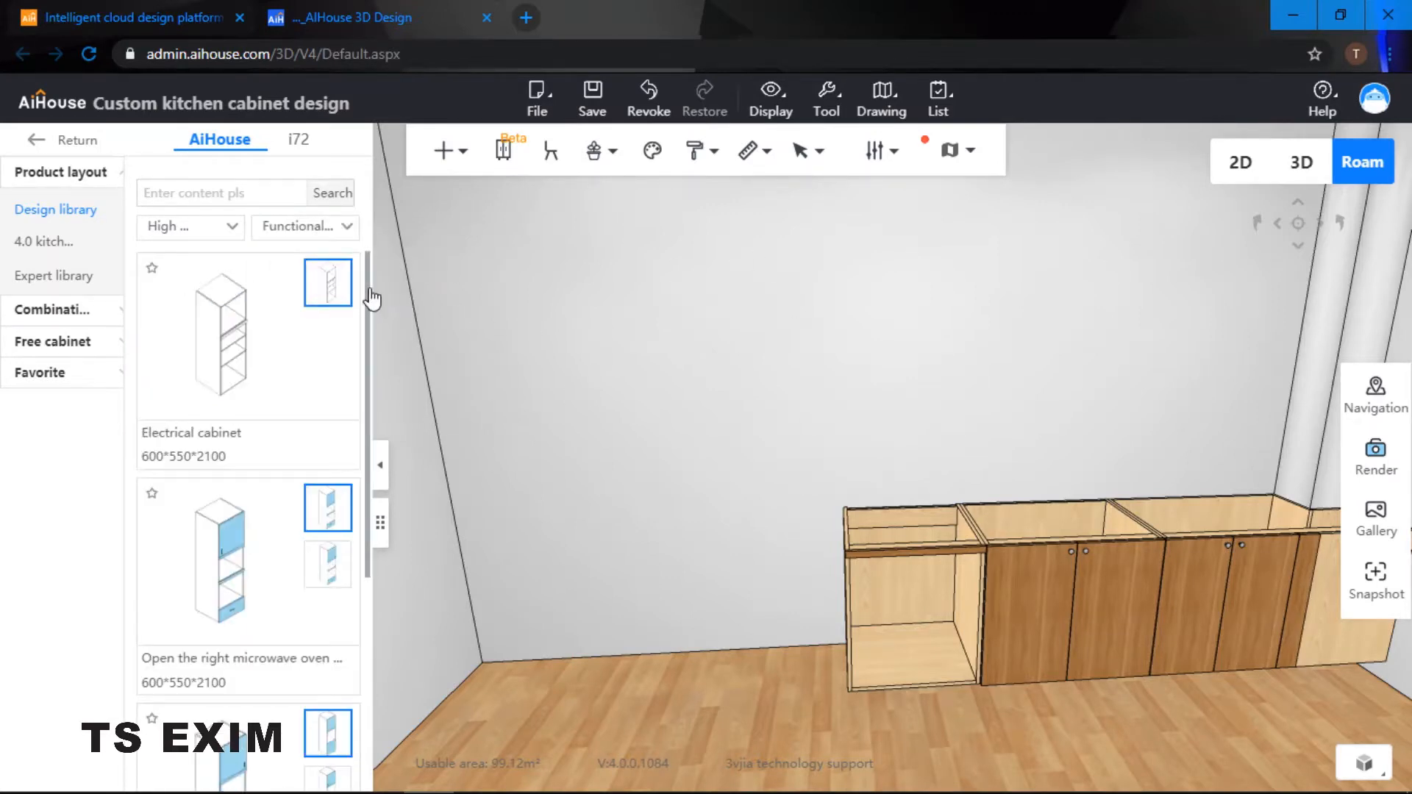
left_click_drag(367, 289, 370, 548)
left_click(236, 482)
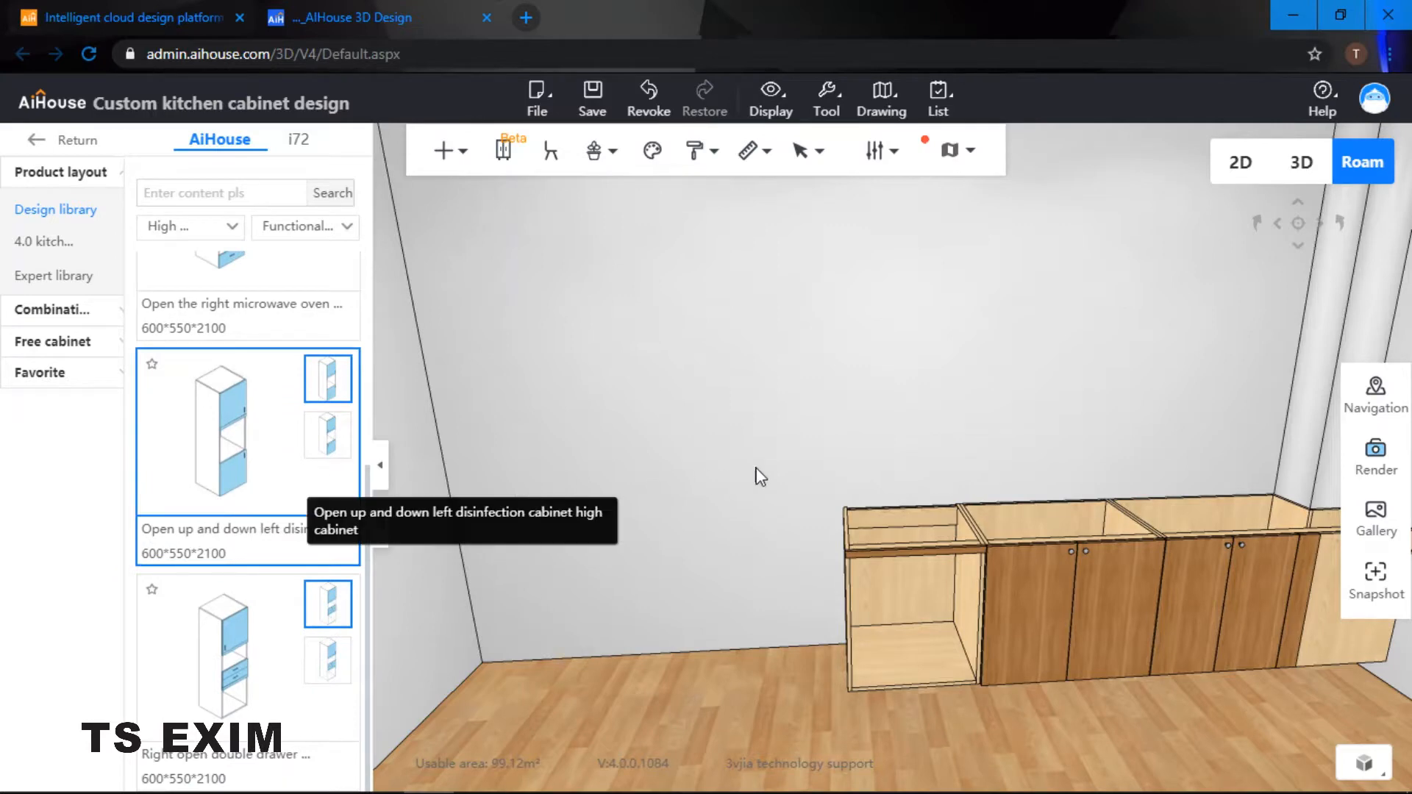
left_click(861, 473)
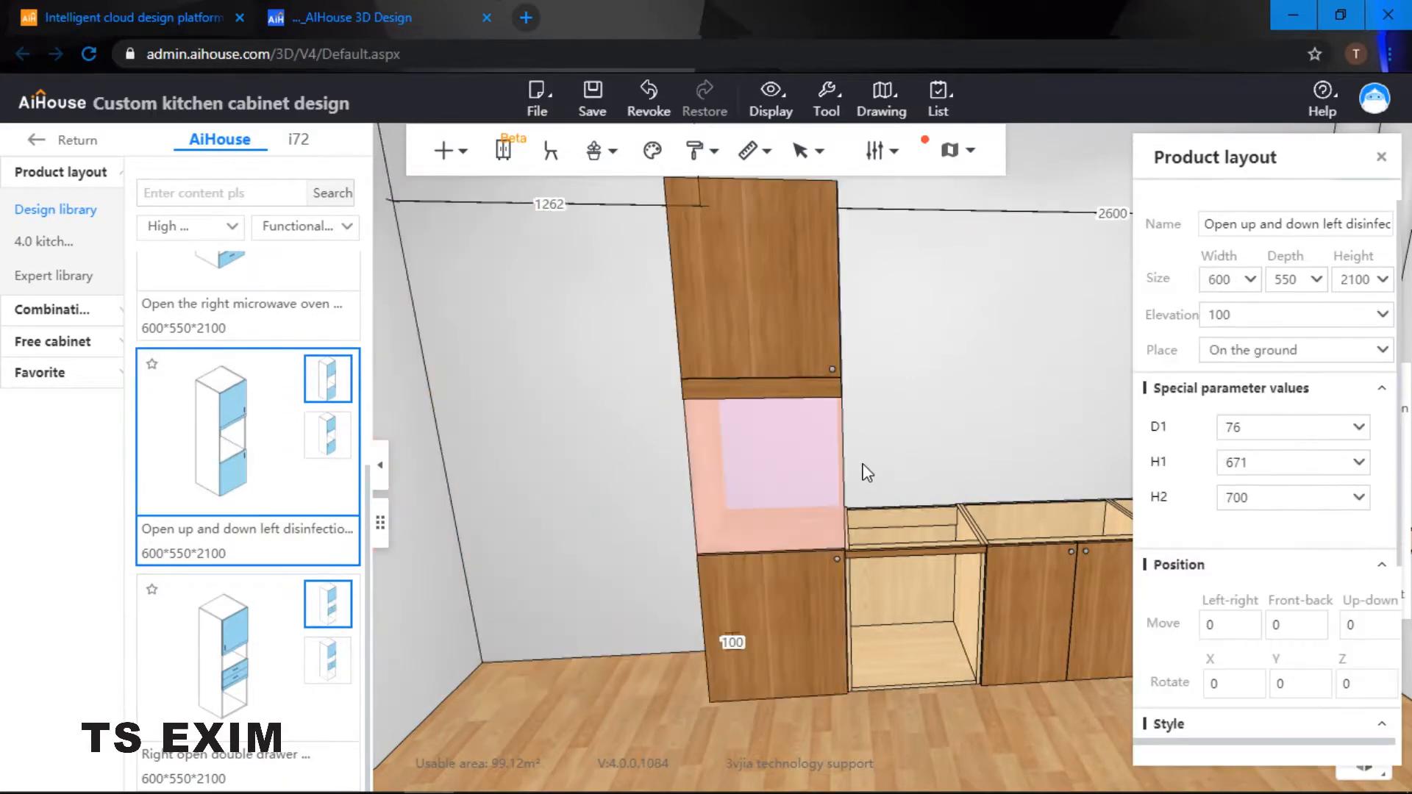
Step: Place the 400*550*2100 "Double door OpenRight" swing high cabinet against the free side of the tall disinfection cabinet
left_click_drag(926, 438, 1069, 372)
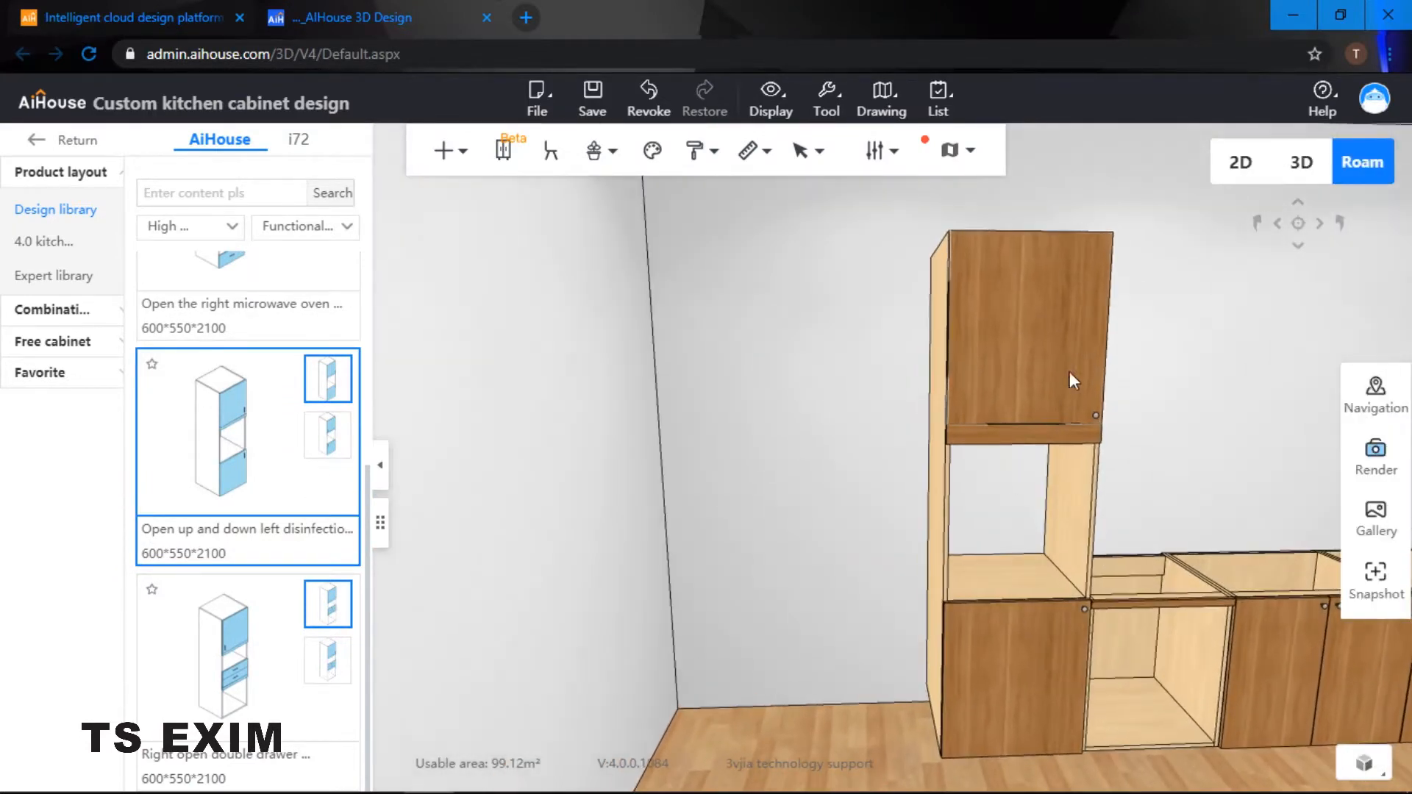
left_click_drag(1178, 513, 835, 343)
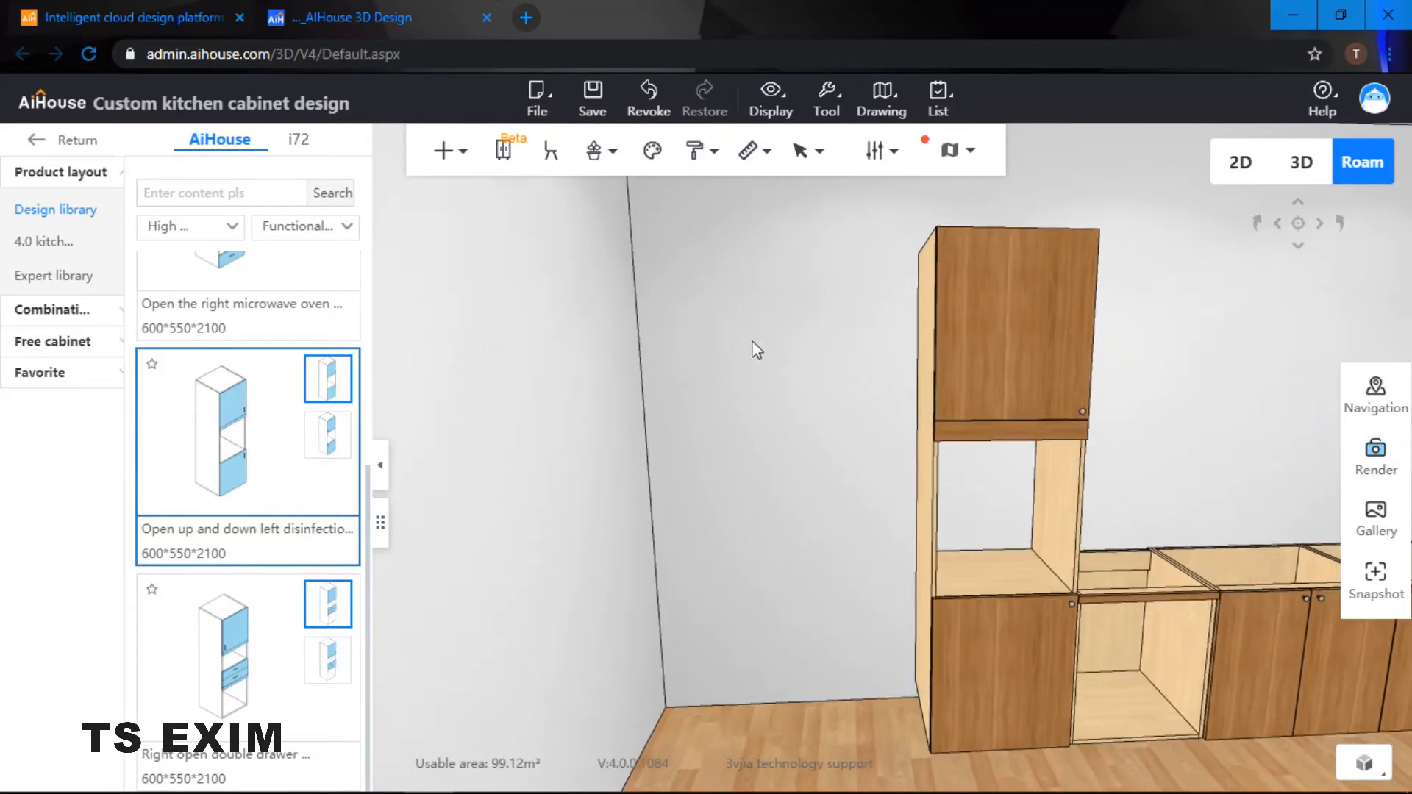
left_click(325, 227)
left_click(322, 265)
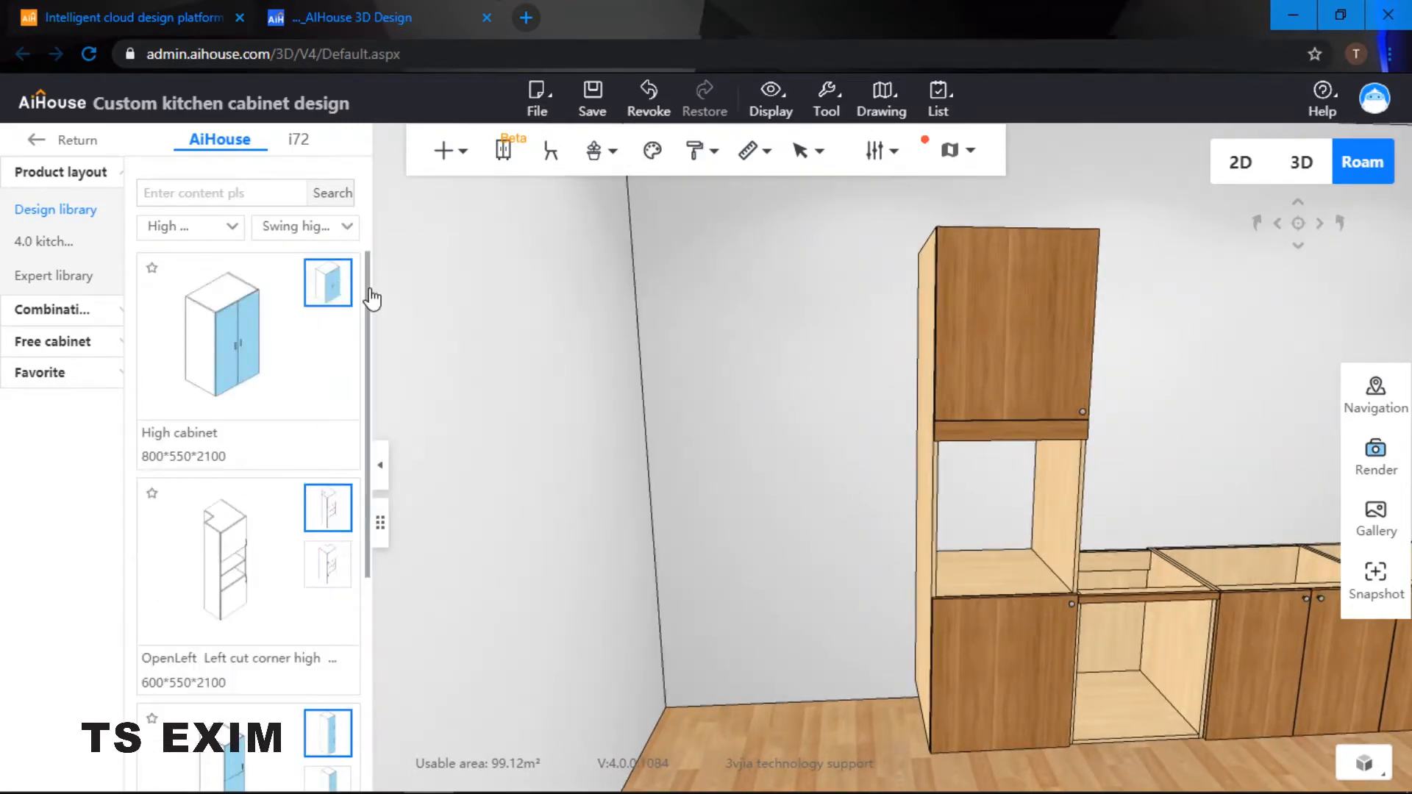
left_click_drag(367, 289, 362, 506)
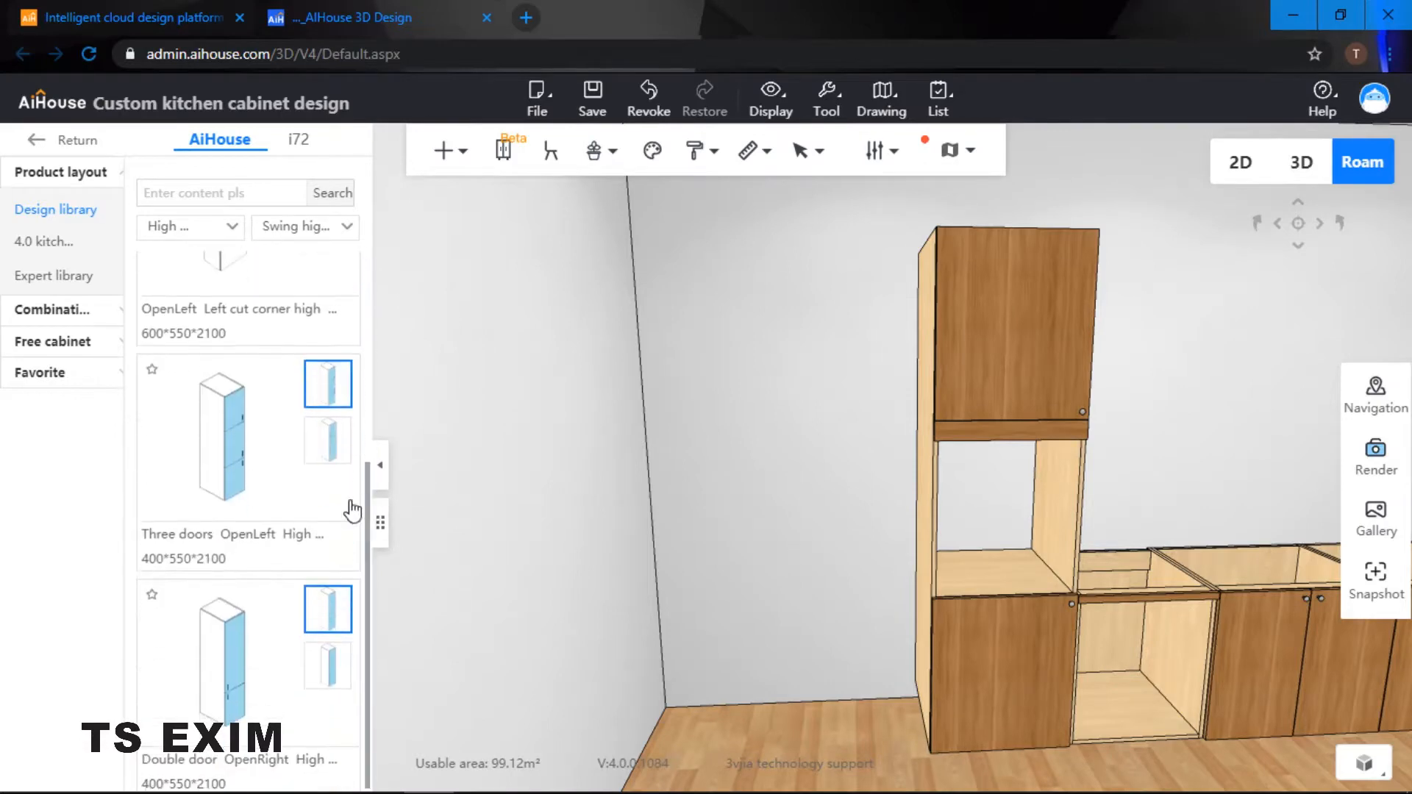
left_click(214, 675)
left_click(801, 449)
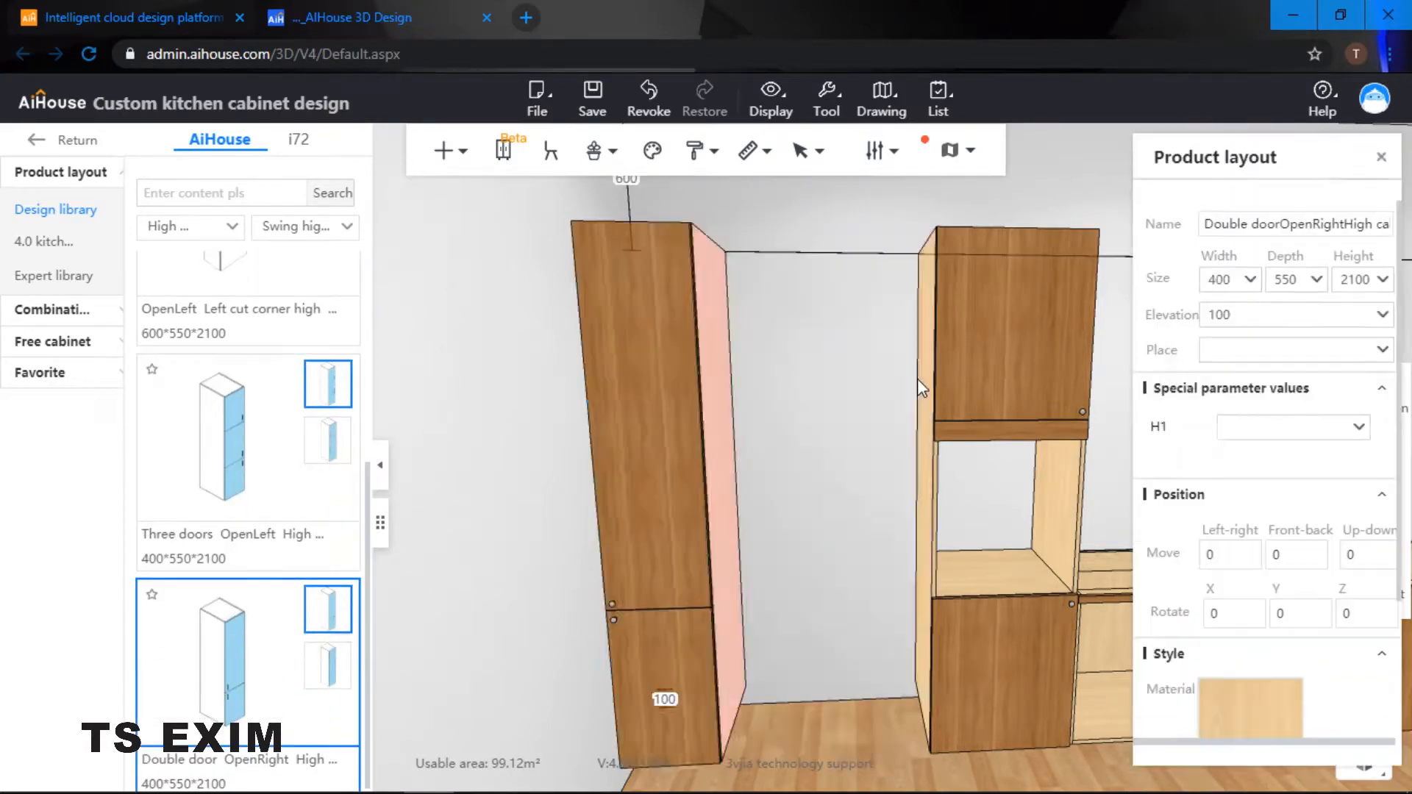
left_click(915, 369)
Step: Set the width of the double door high cabinet to 300
scroll(753, 347, "up", 3)
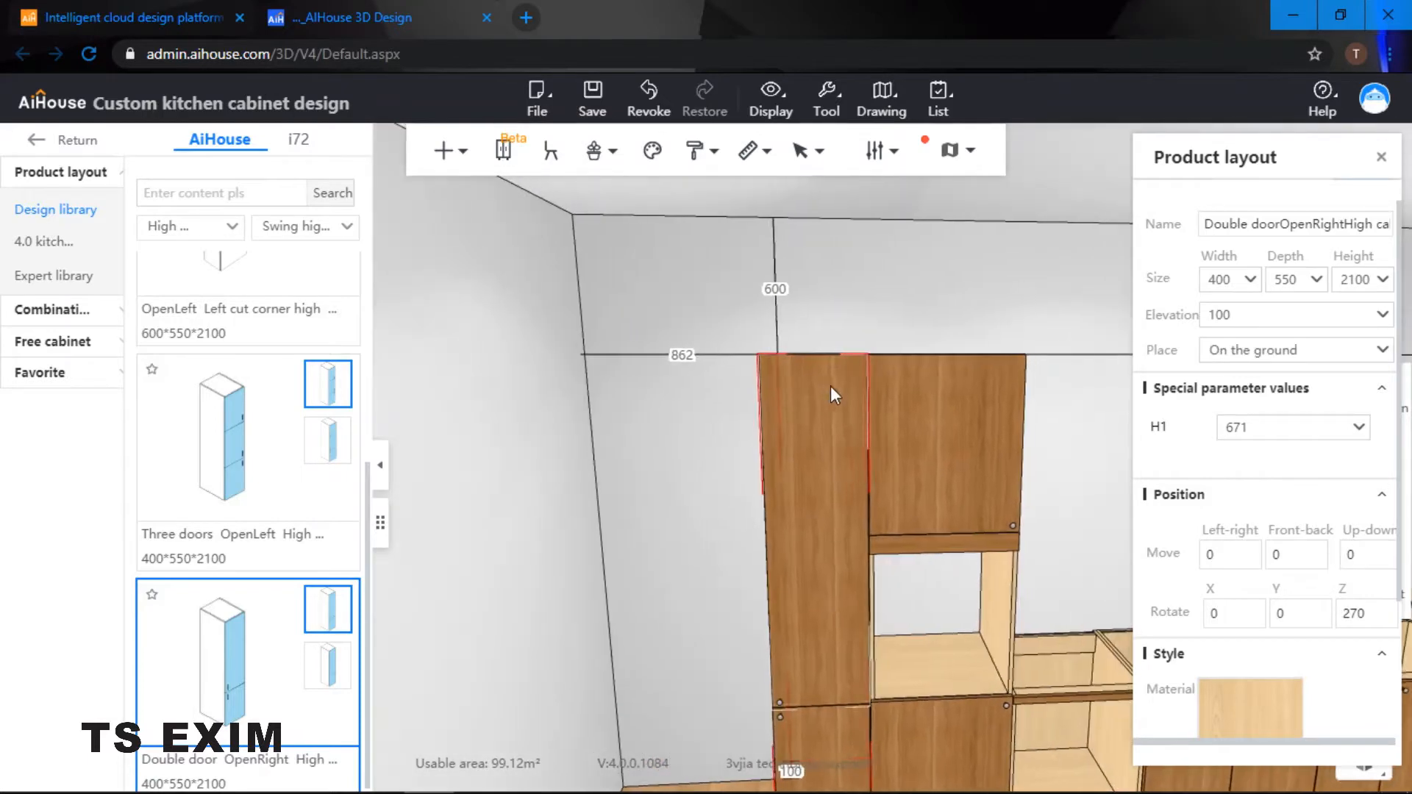
scroll(831, 385, "down", 1)
double_click(1235, 284)
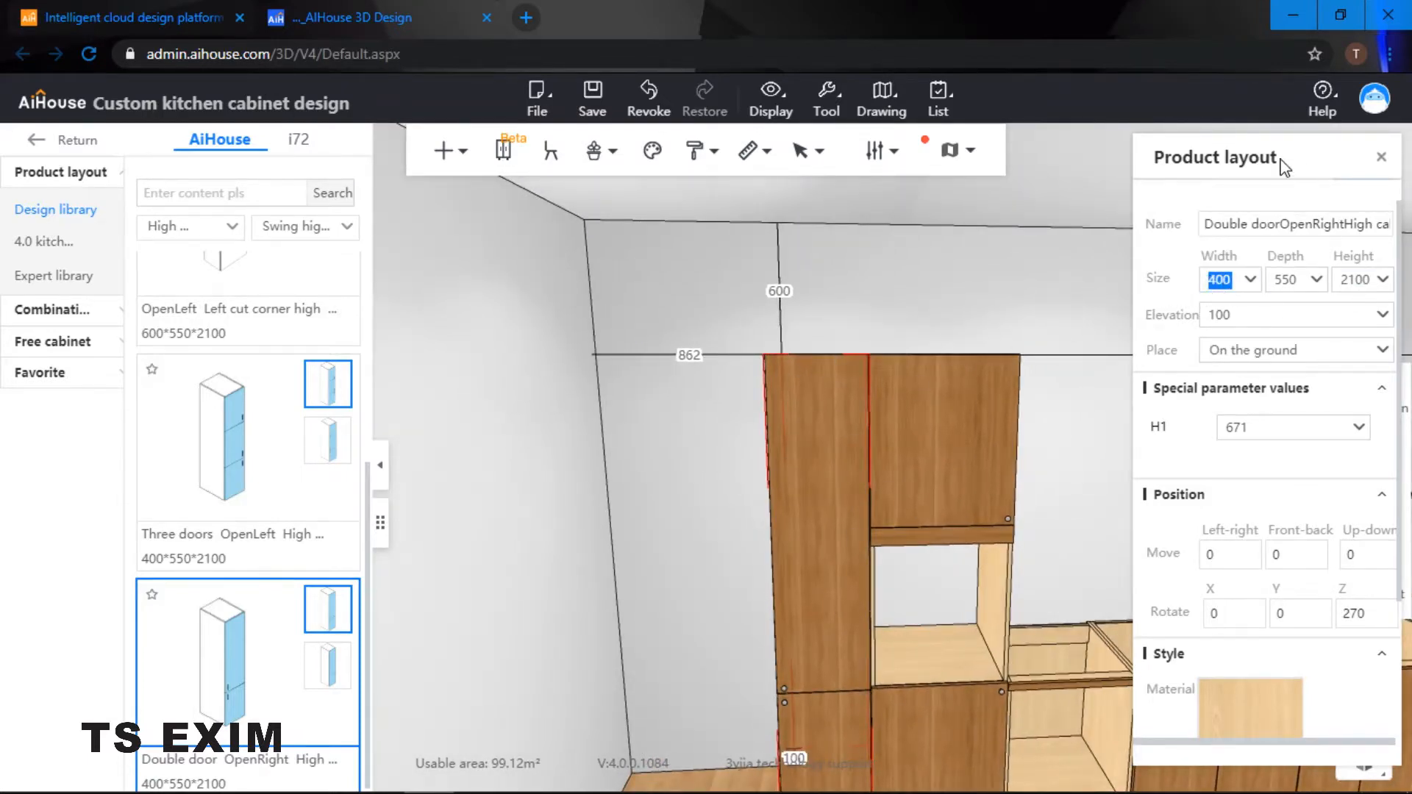
left_click_drag(1283, 164, 1245, 152)
double_click(1184, 260)
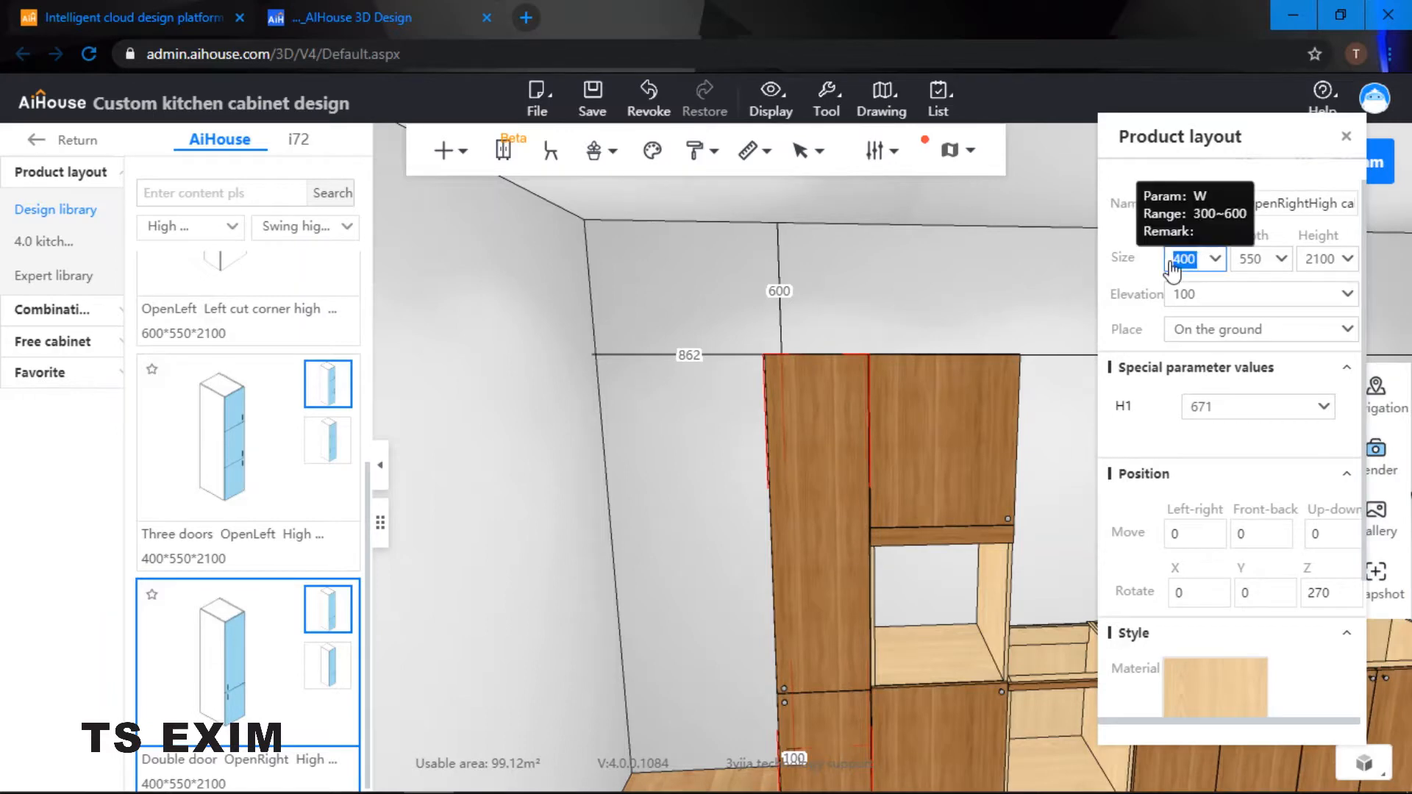
type("300")
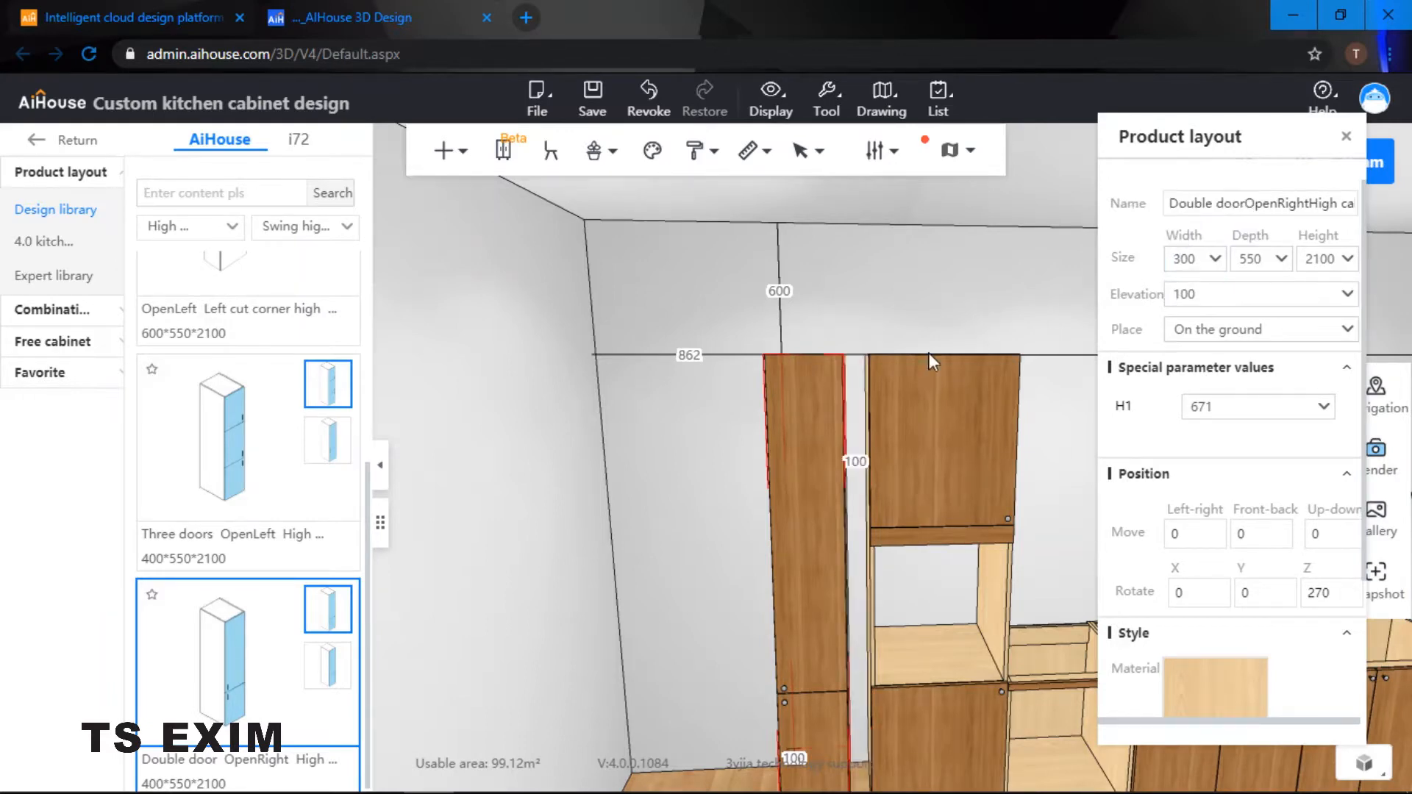
Step: Set the gap between the narrow high cabinet and the tall disinfection cabinet to 0
left_click(864, 462)
type("0")
key("Return")
Step: Place an 18*520*2100 High cabinet Visible panel against the back wall, about 197 mm from the side wall
left_click_drag(677, 444, 634, 324)
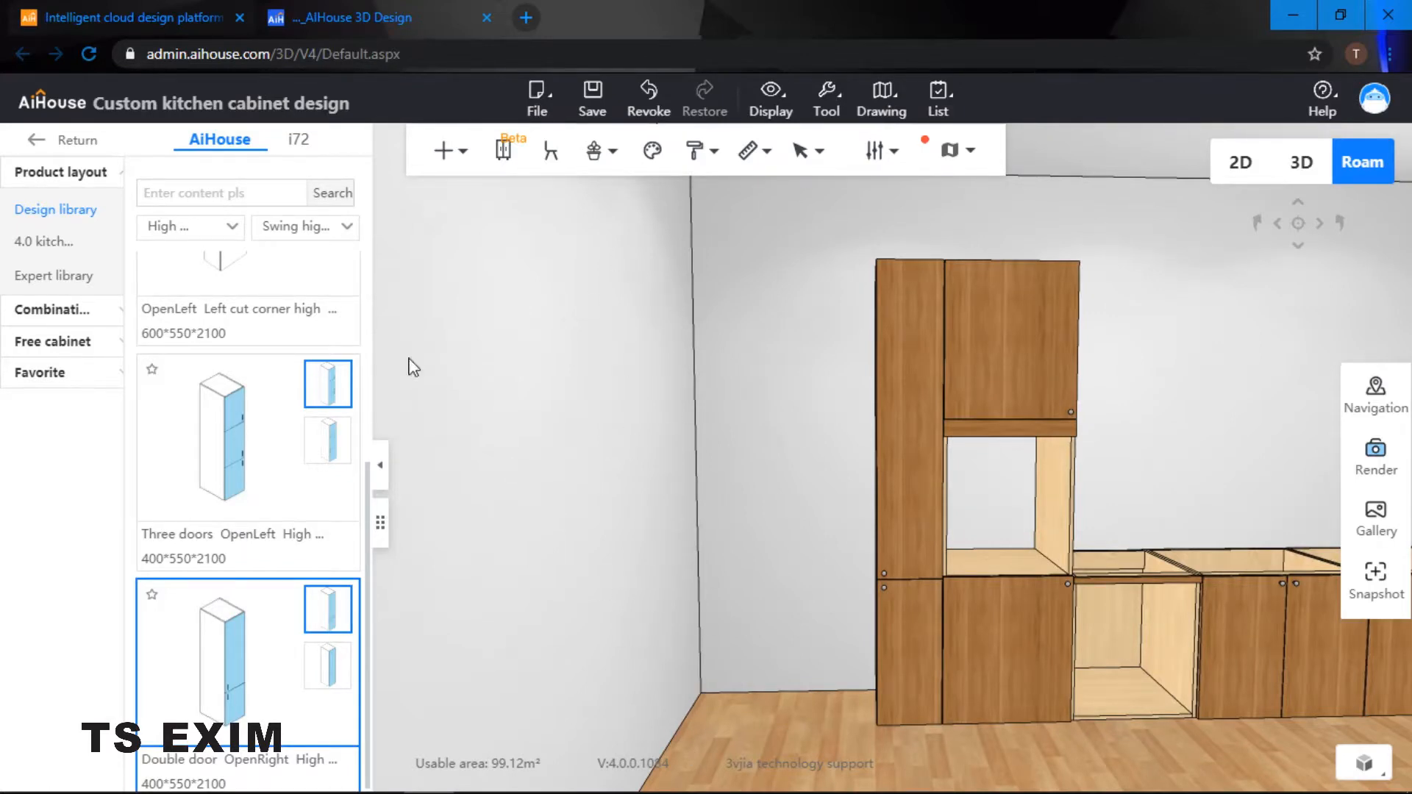
left_click(180, 228)
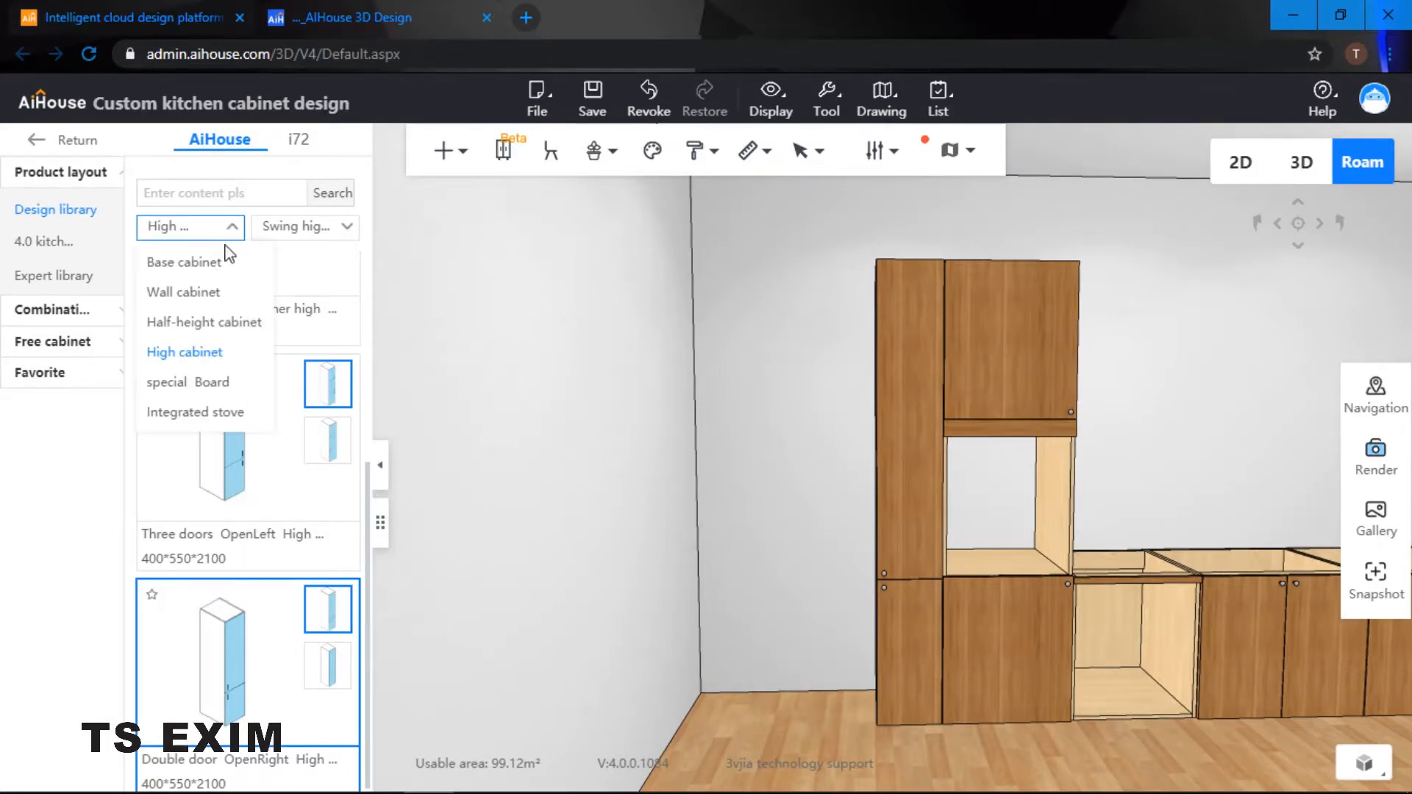
left_click(197, 384)
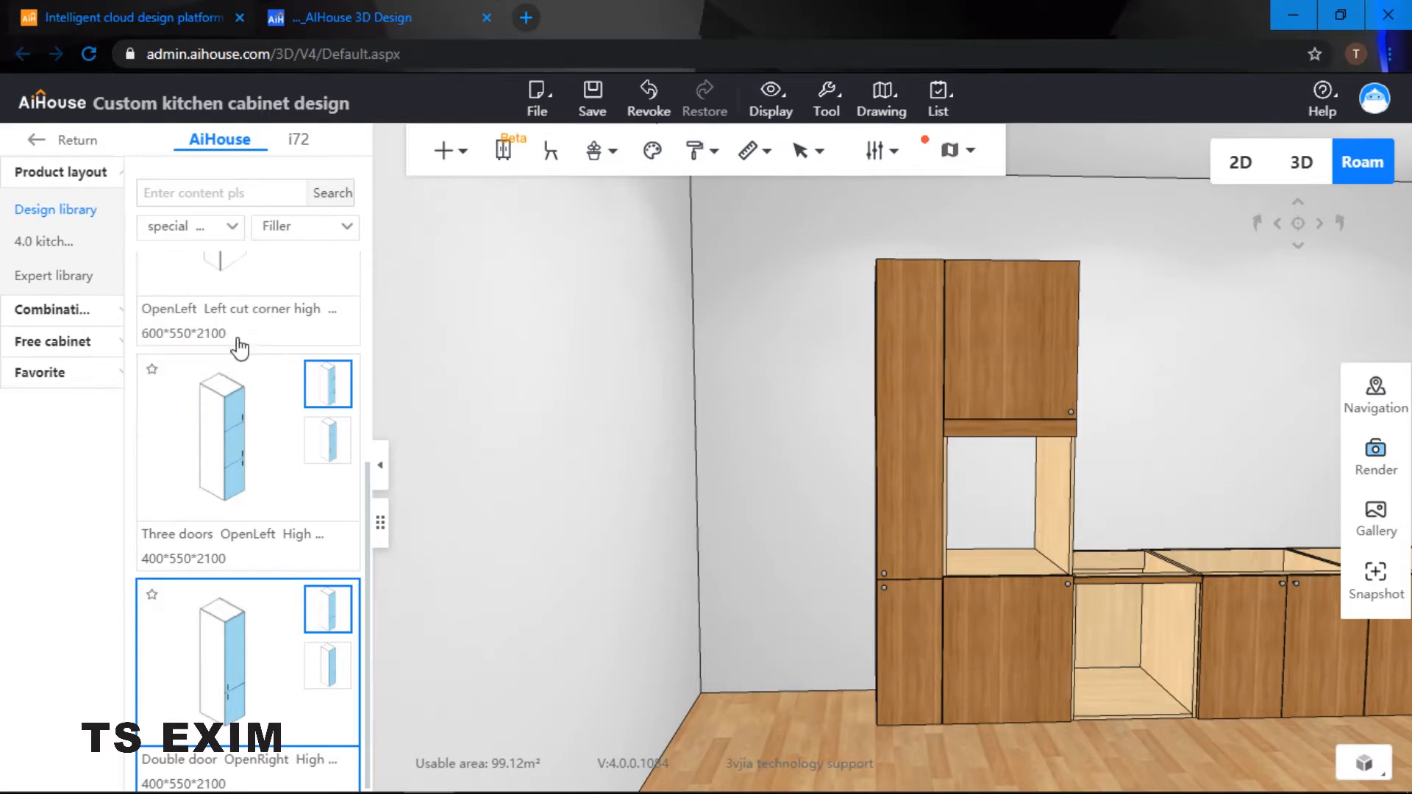
left_click(278, 231)
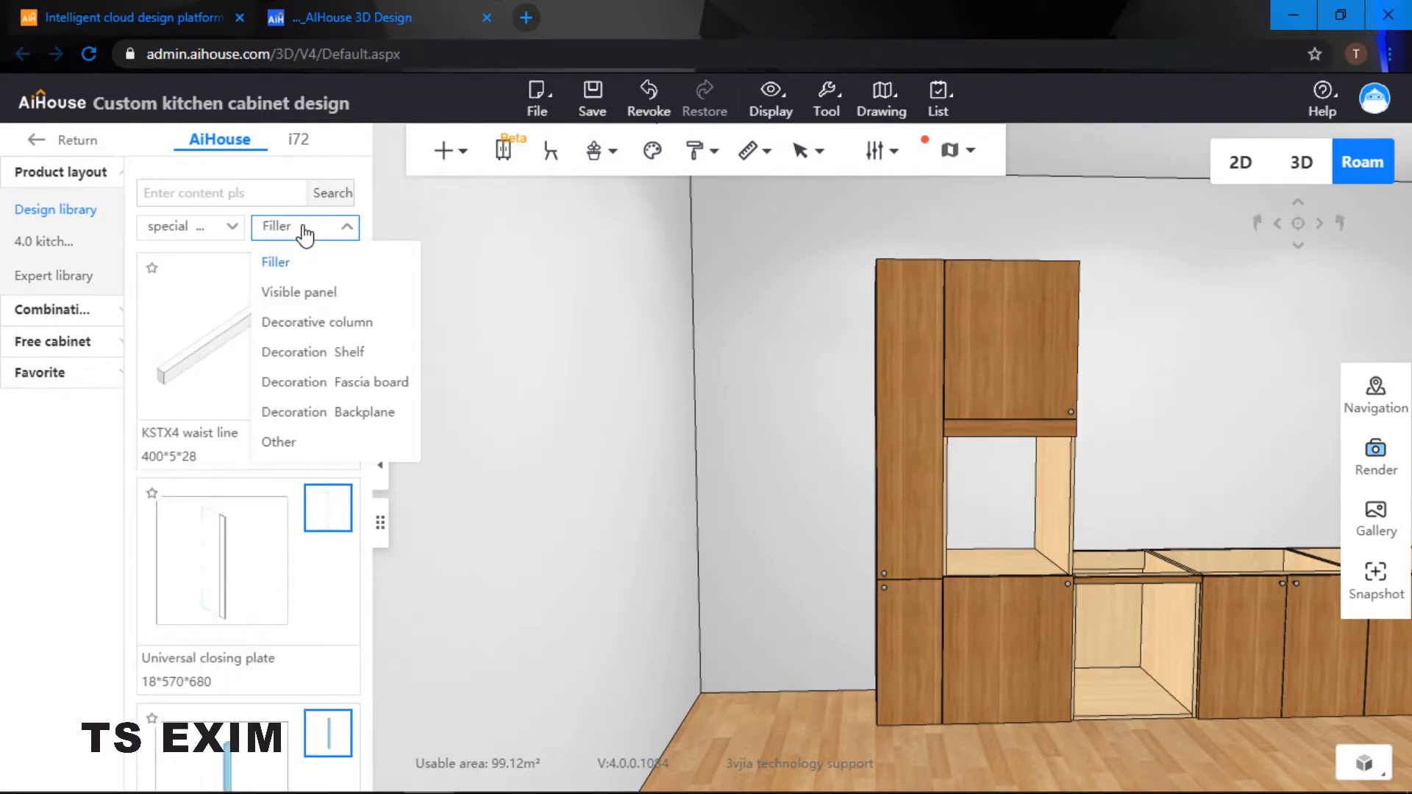
left_click(324, 294)
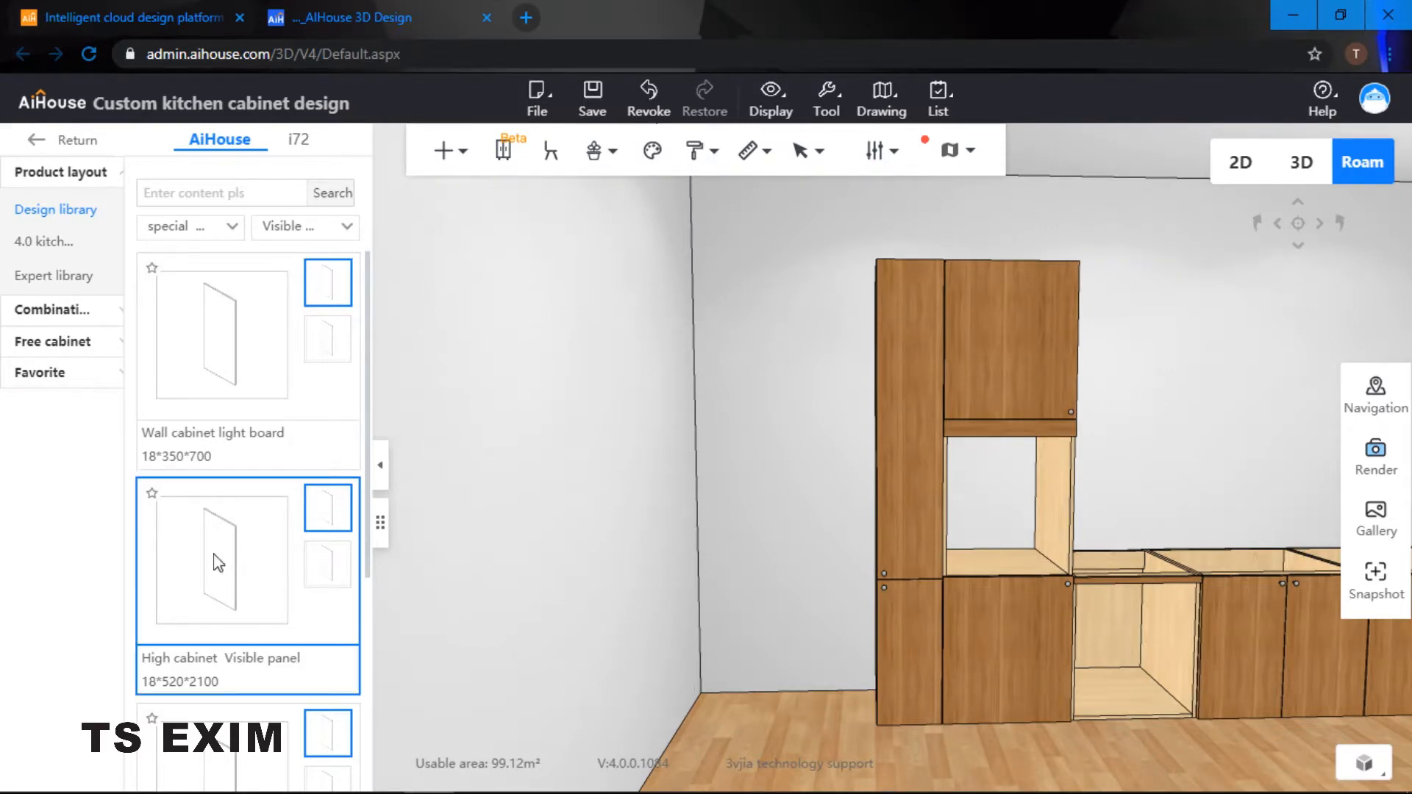
left_click(728, 427)
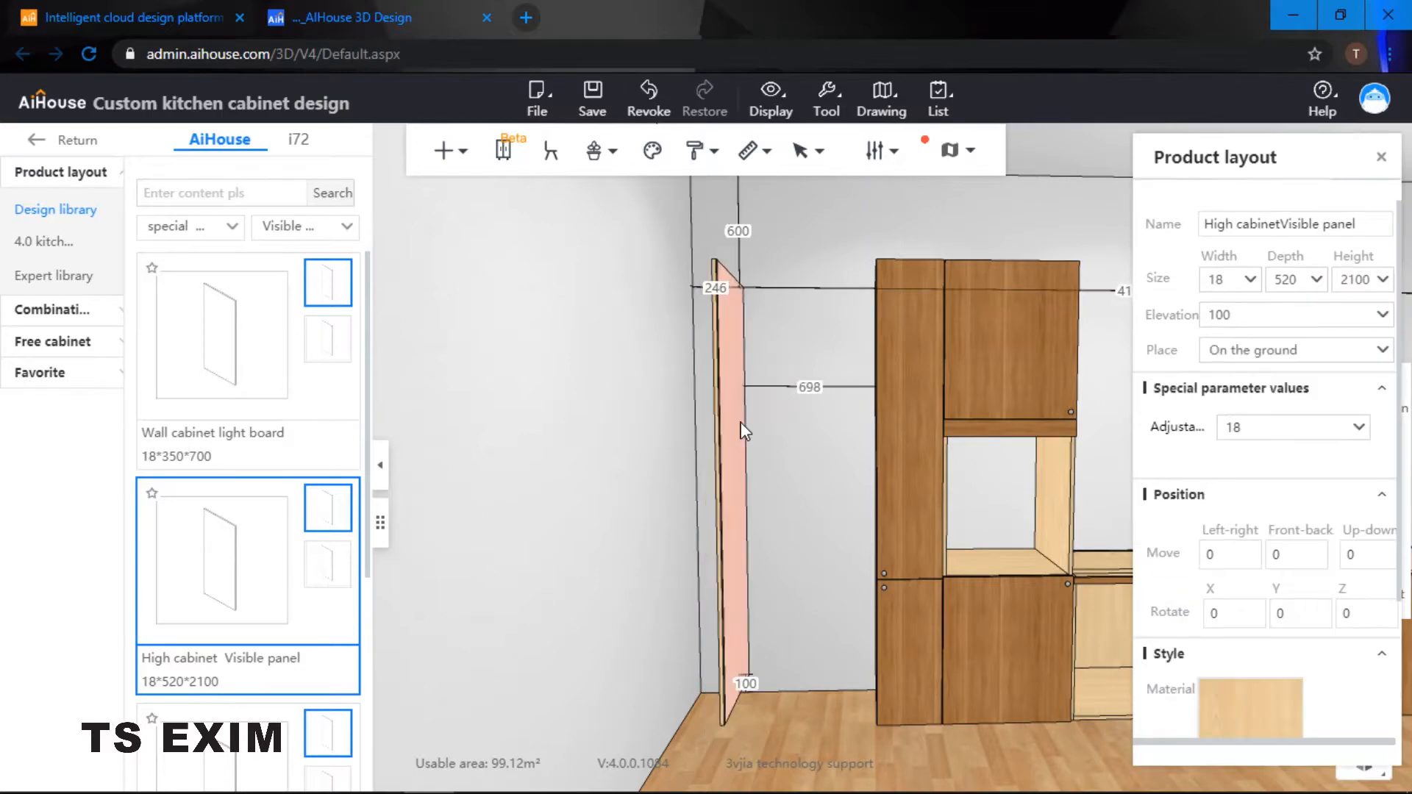
key("space")
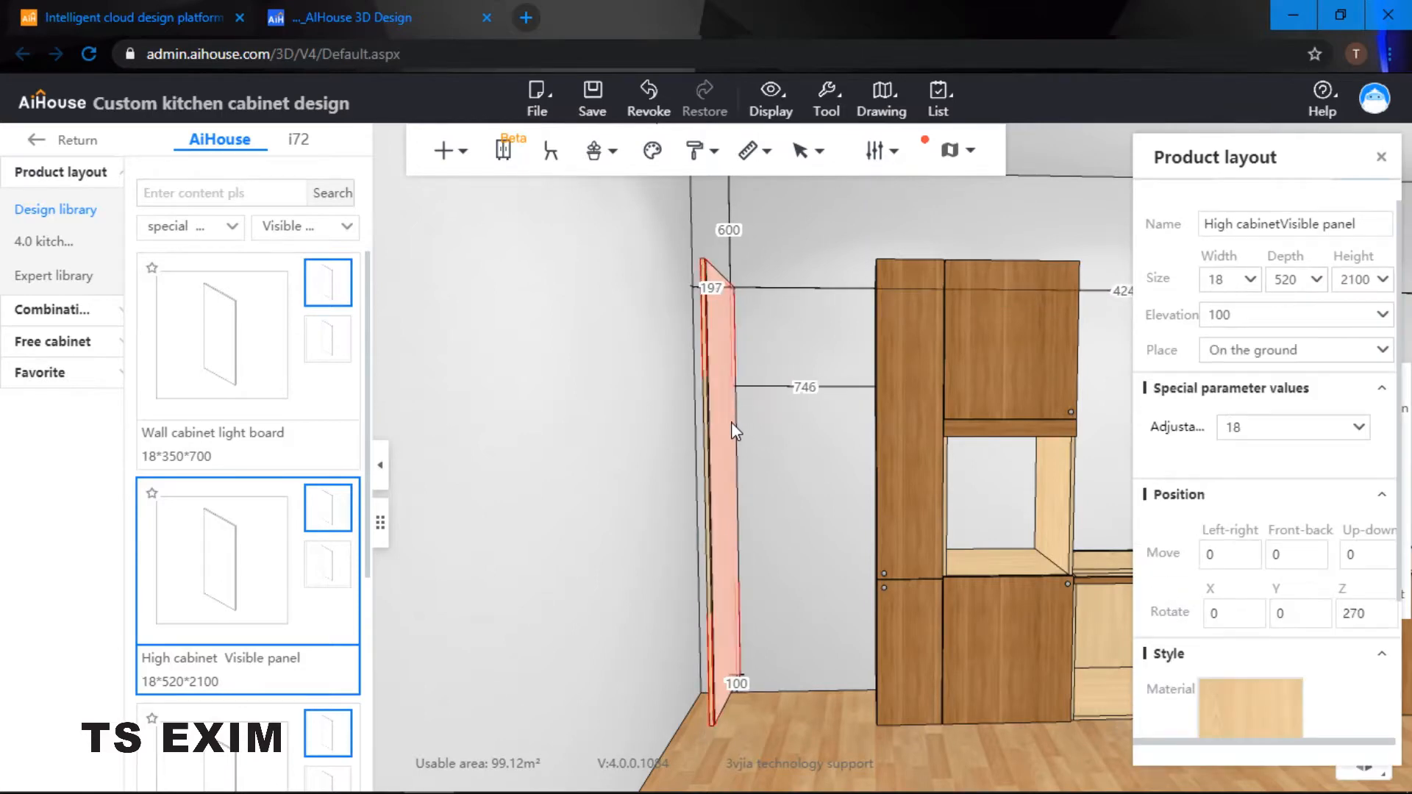
Step: Set the visible panel's distance to the side wall to 0
left_click(723, 287)
type("0")
key("Return")
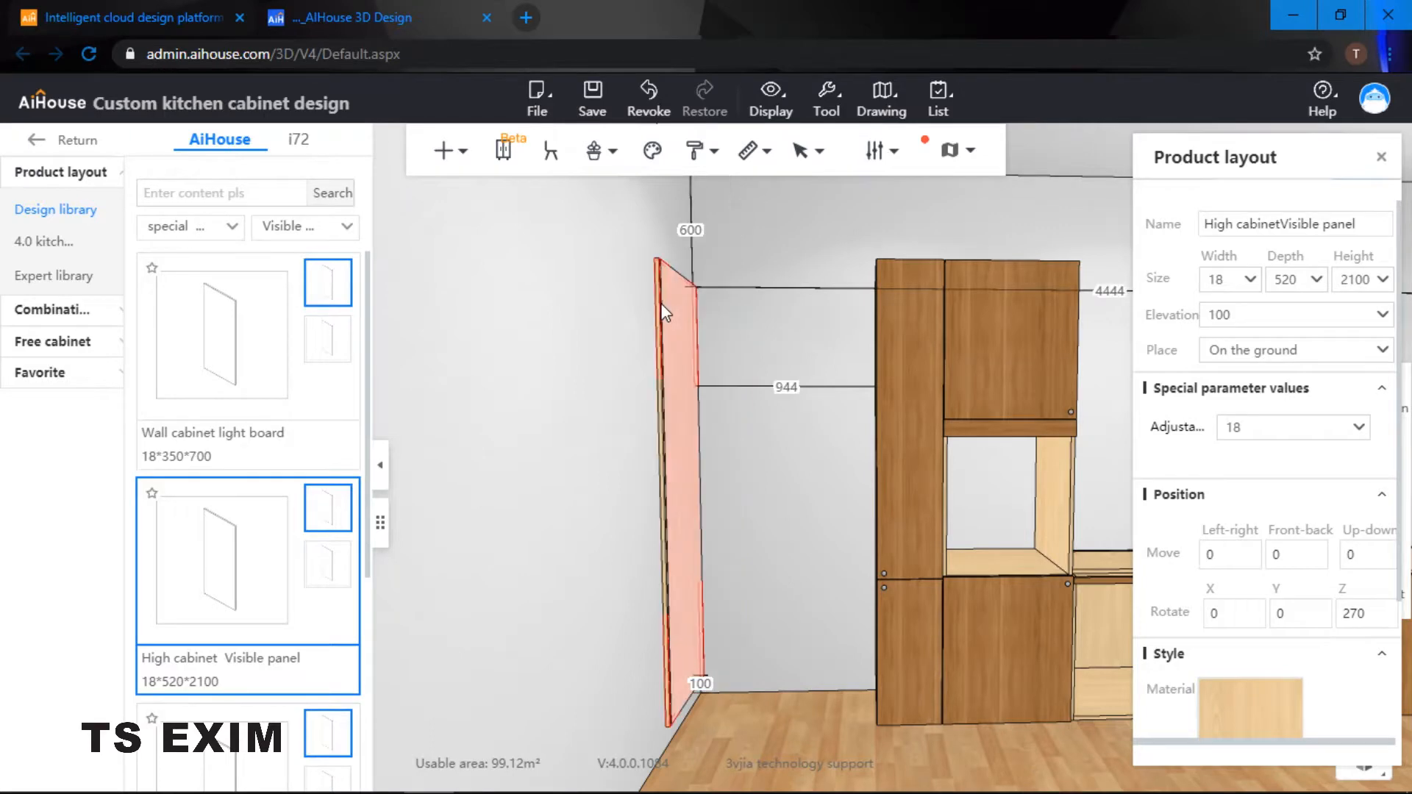
Step: Place a Double door hanging cabinet on the back wall between the visible panel and the narrow high cabinet, filling the 944 mm opening
left_click(703, 324)
left_click_drag(721, 355, 734, 357)
scroll(734, 357, "up", 2)
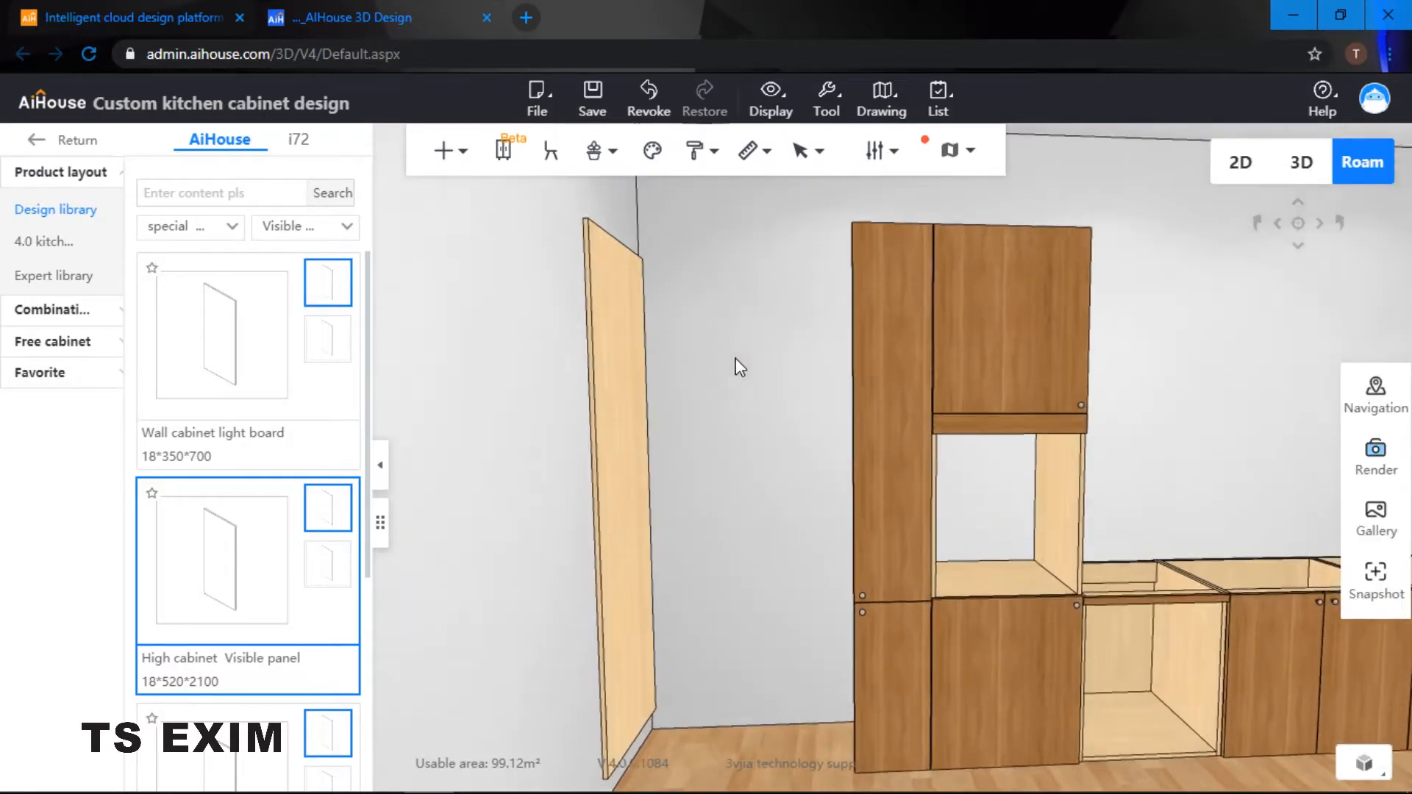
right_click_drag(734, 357, 733, 365)
left_click_drag(733, 368, 787, 390)
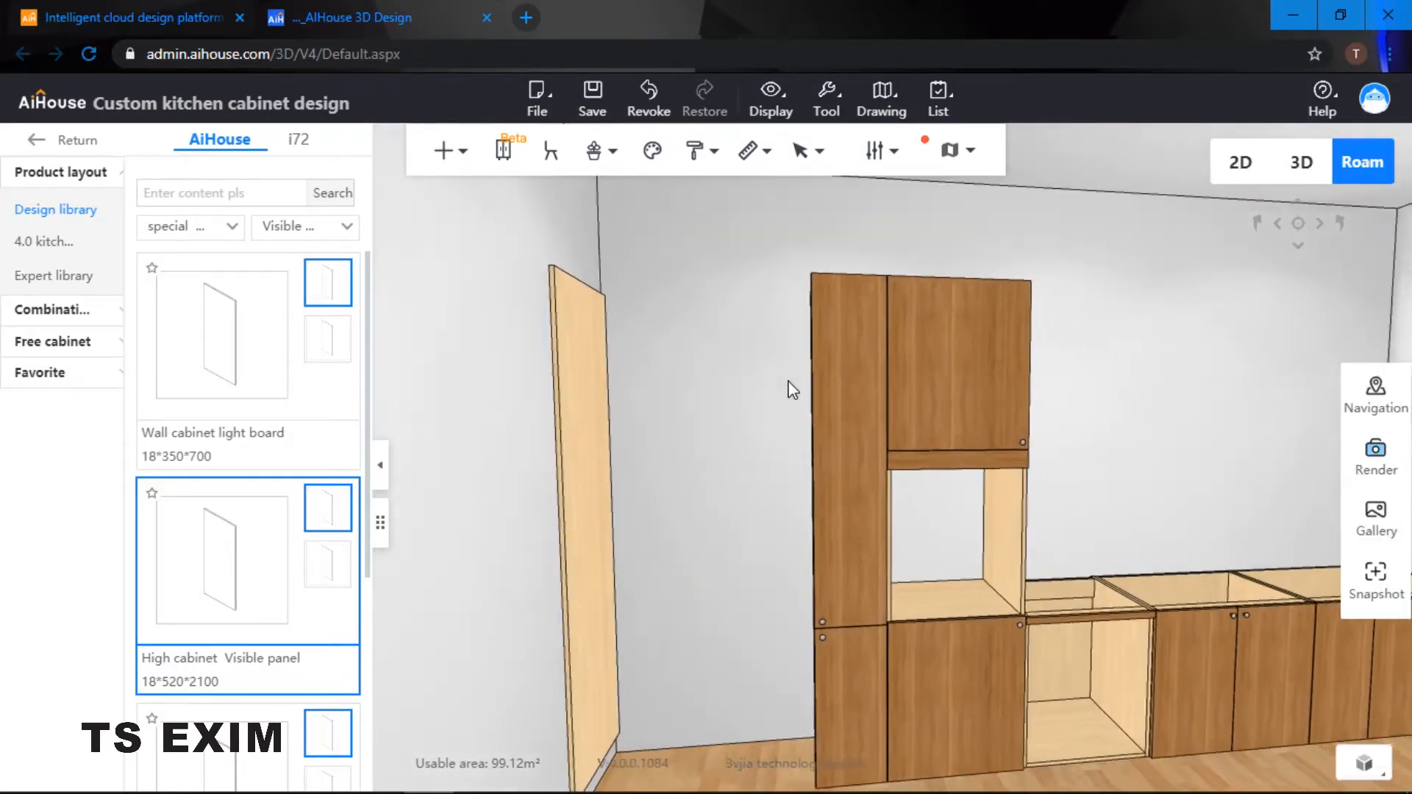
left_click(227, 227)
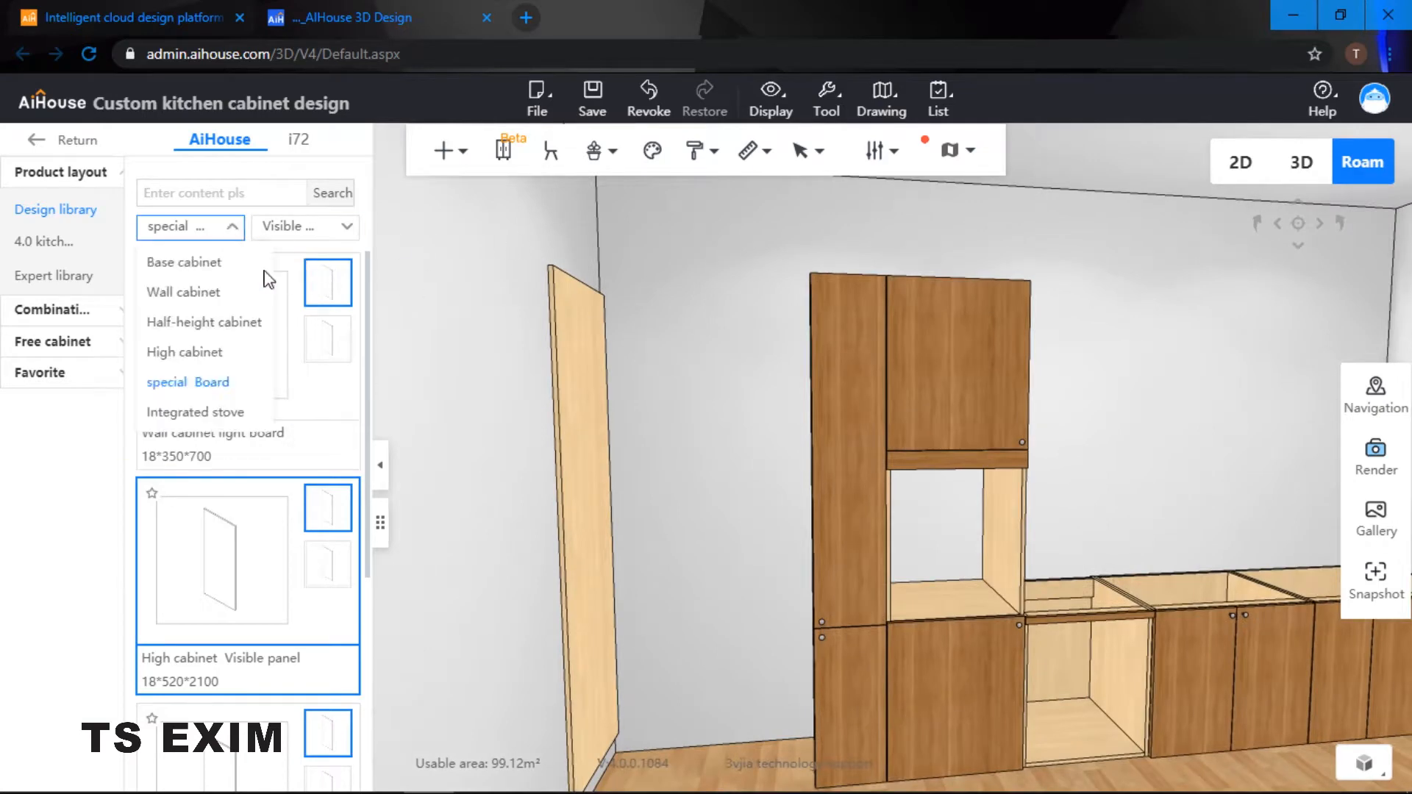
left_click(208, 293)
left_click(257, 340)
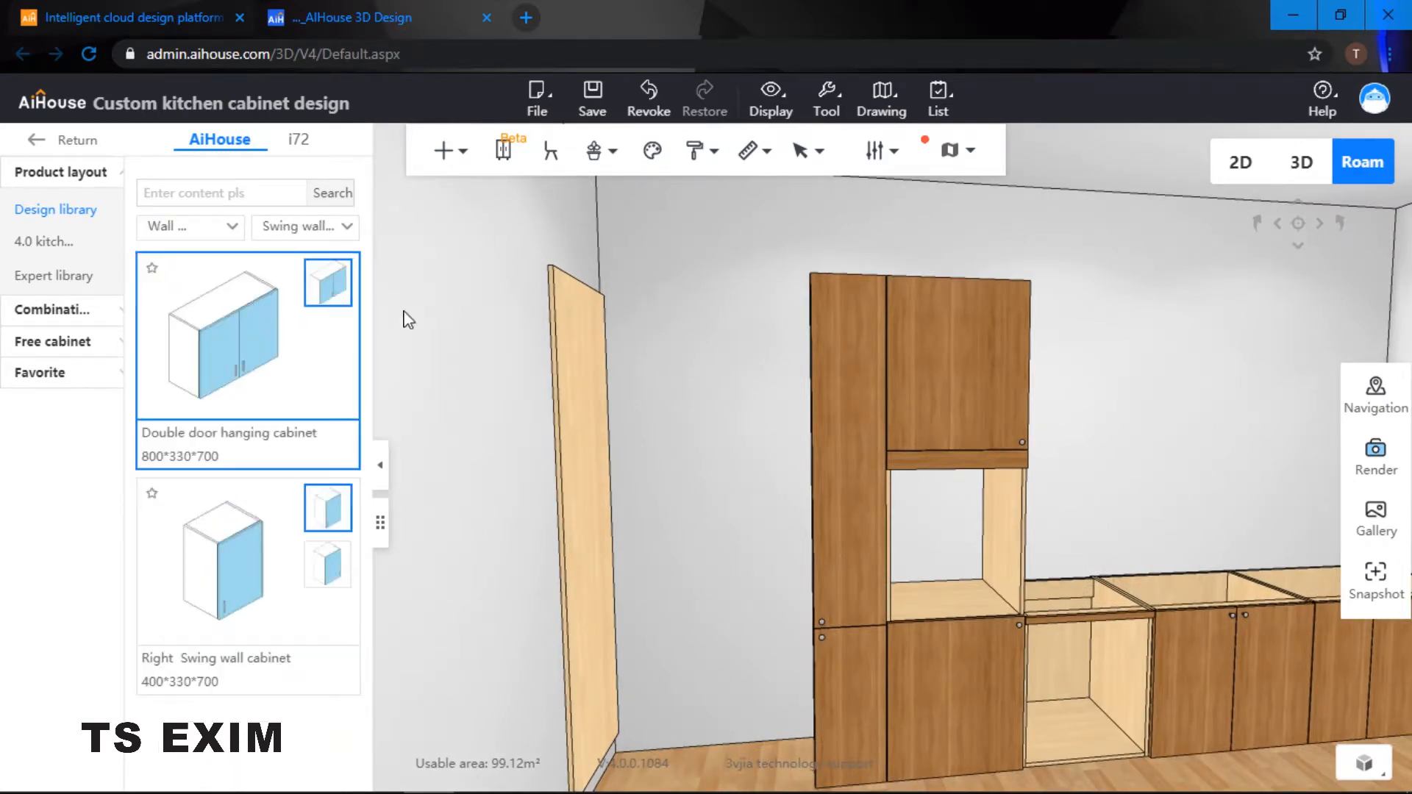
left_click(729, 328)
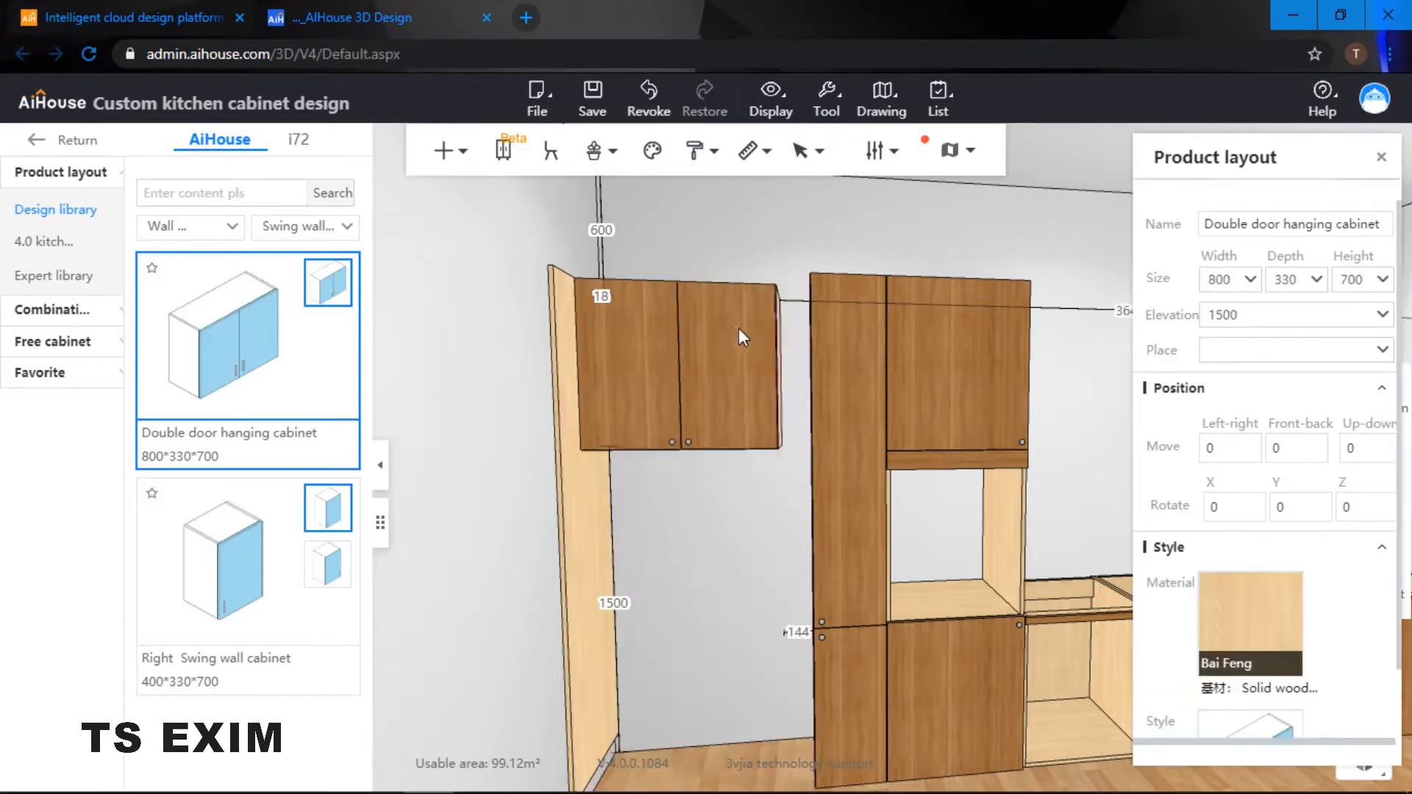
key("a")
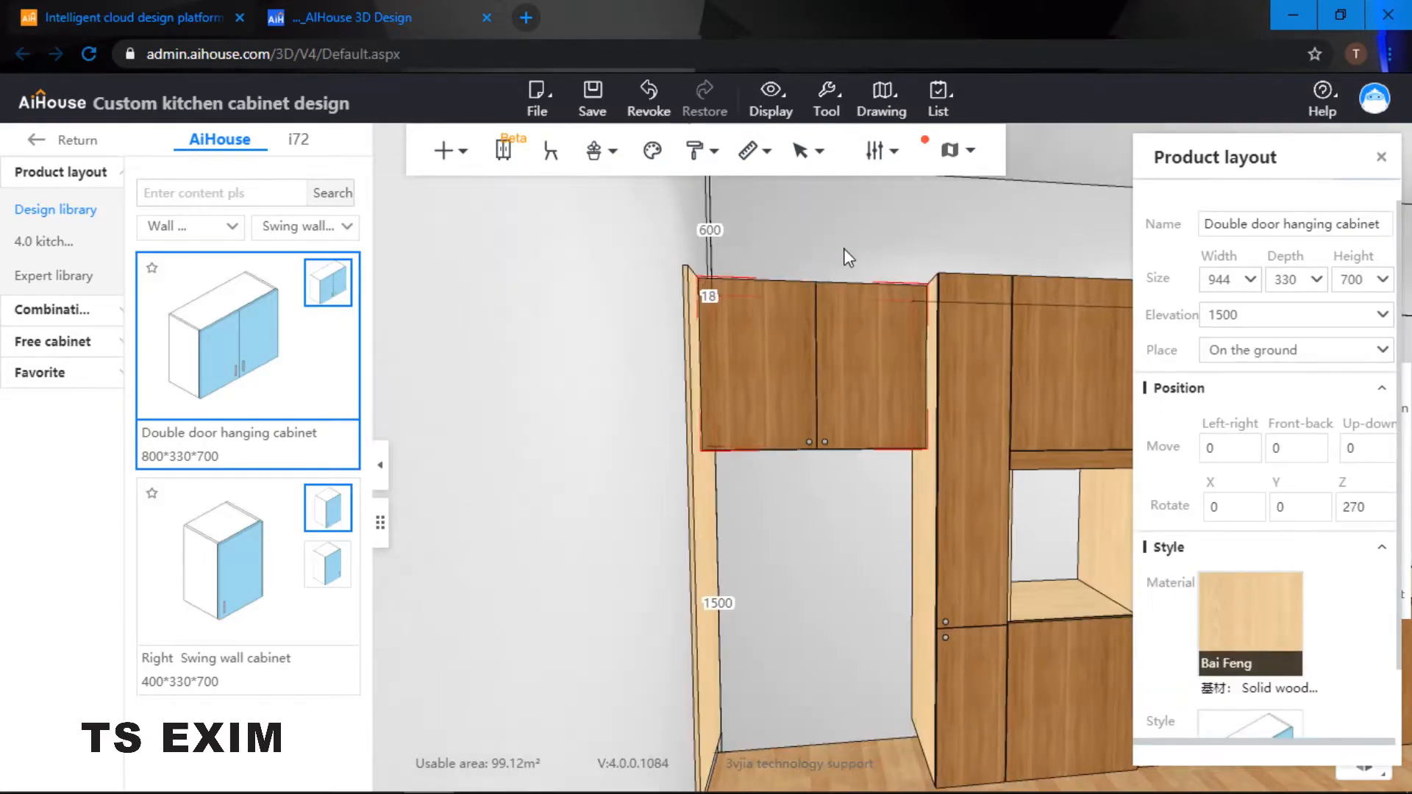
left_click(844, 249)
Step: Set the double door hanging cabinet's depth to 550, matching the adjacent narrow high cabinet
left_click_drag(898, 334, 867, 483)
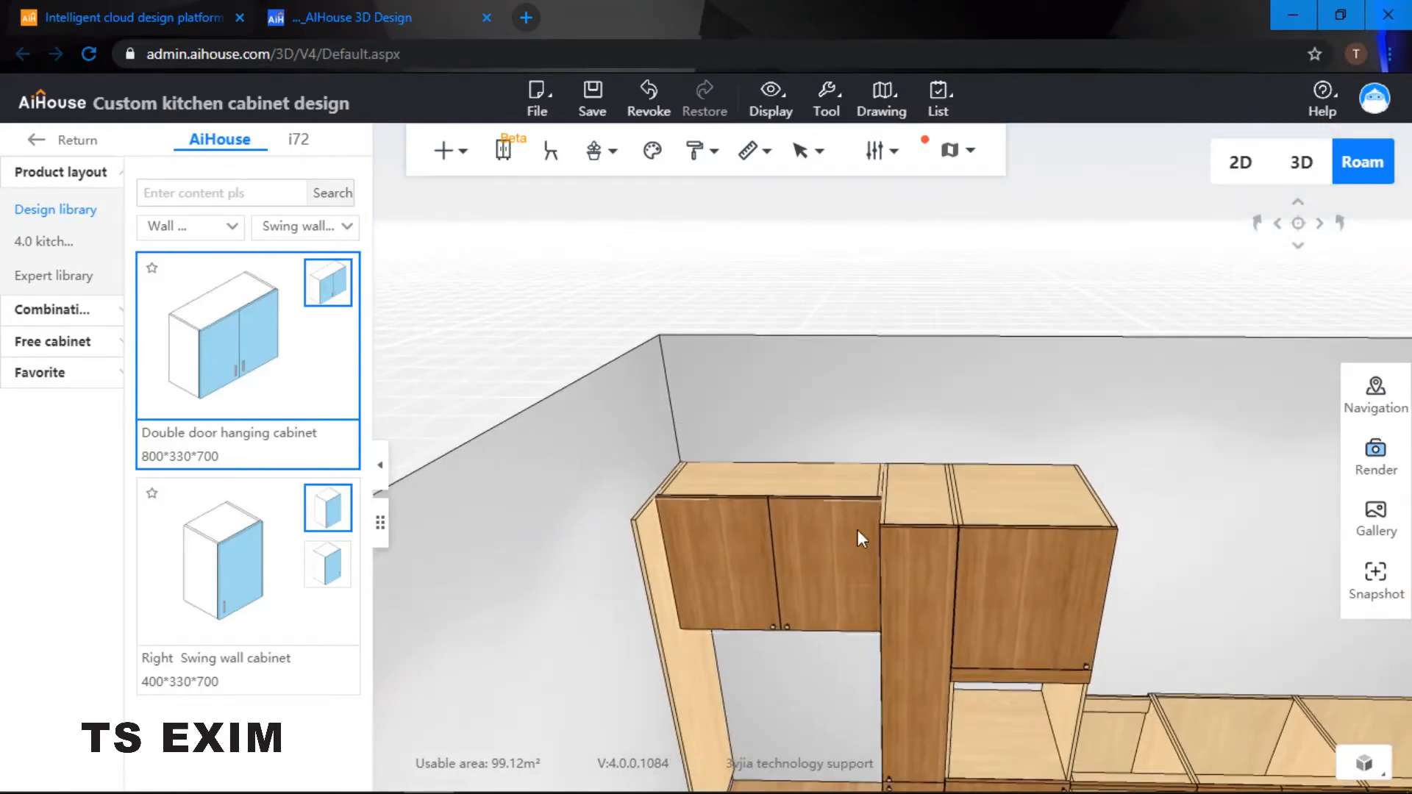
left_click(865, 475)
left_click(1274, 280)
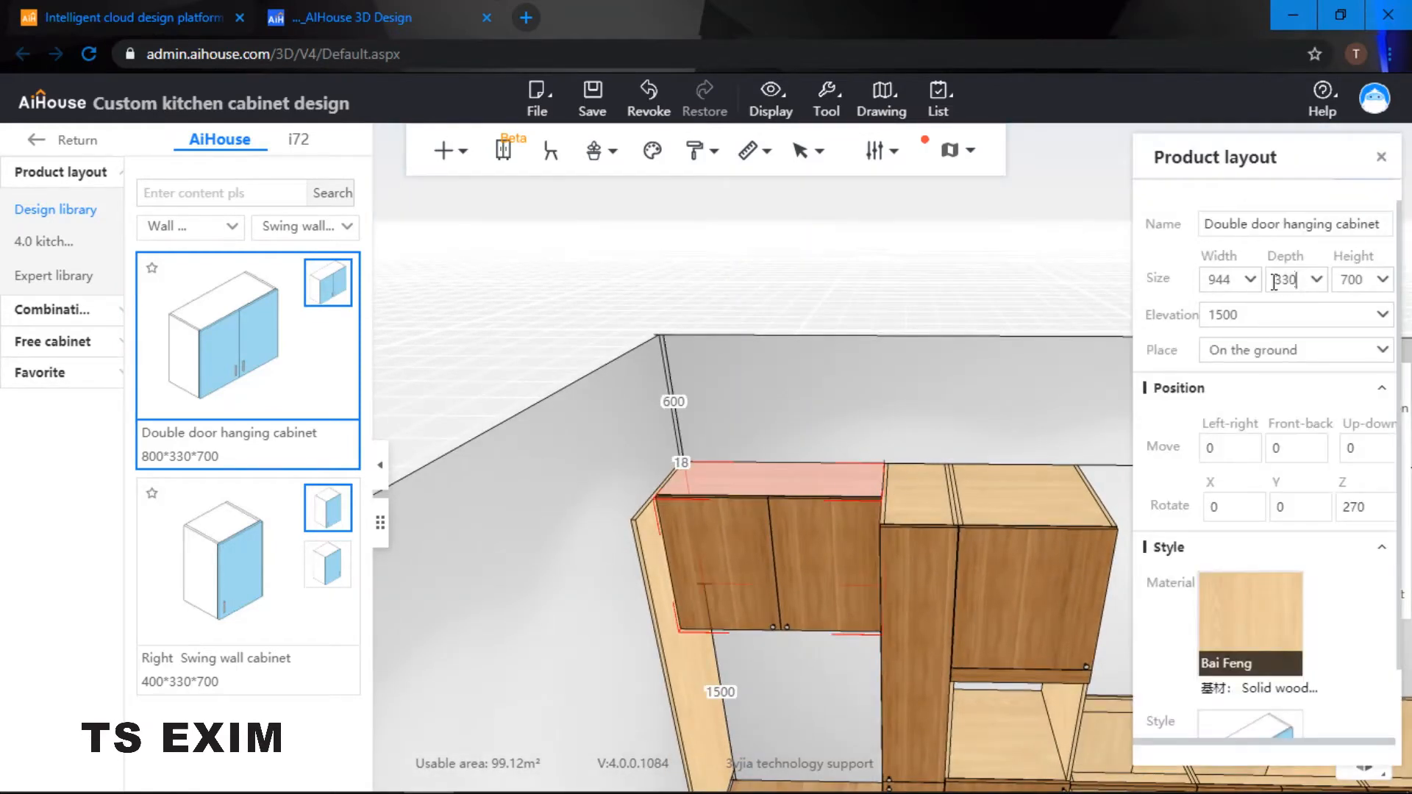
double_click(1279, 281)
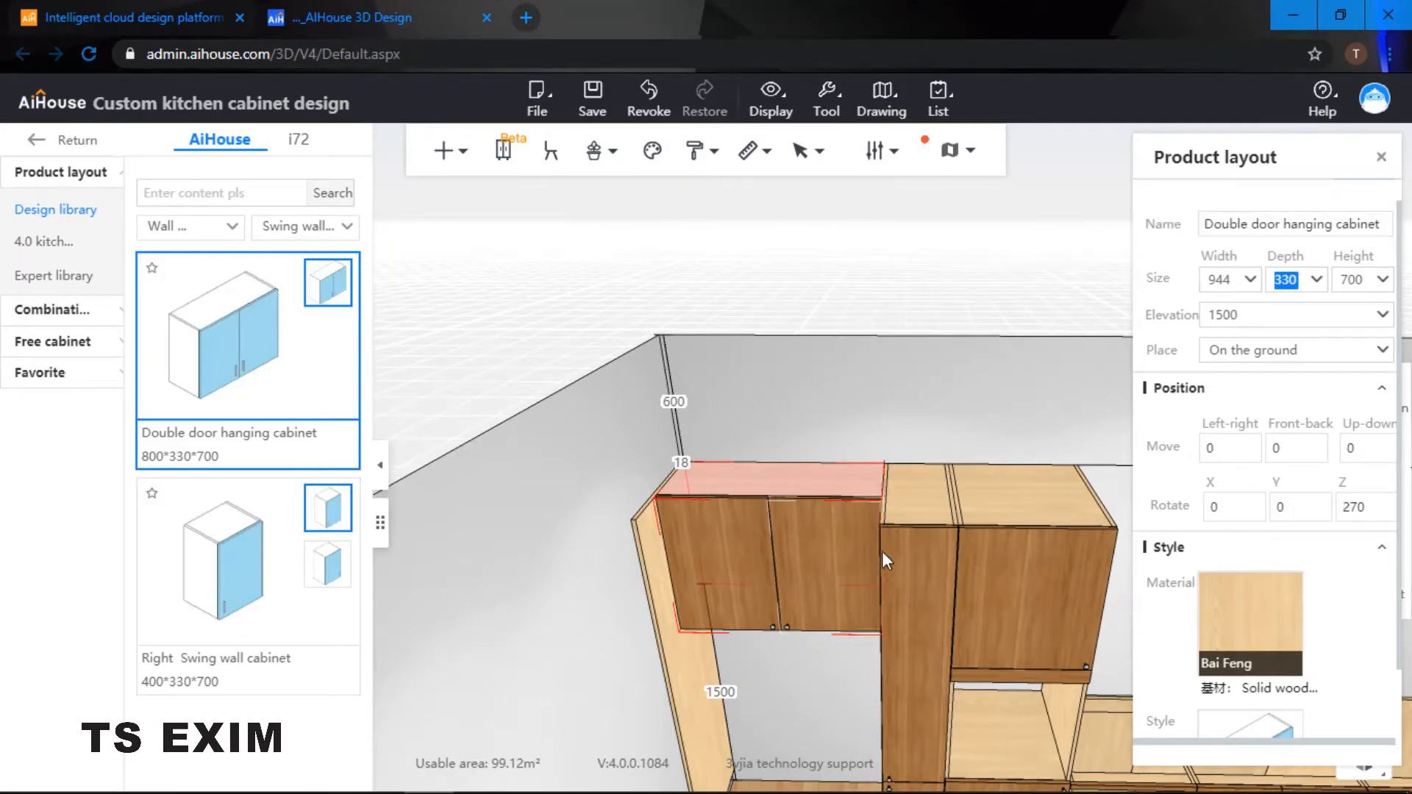
left_click(922, 510)
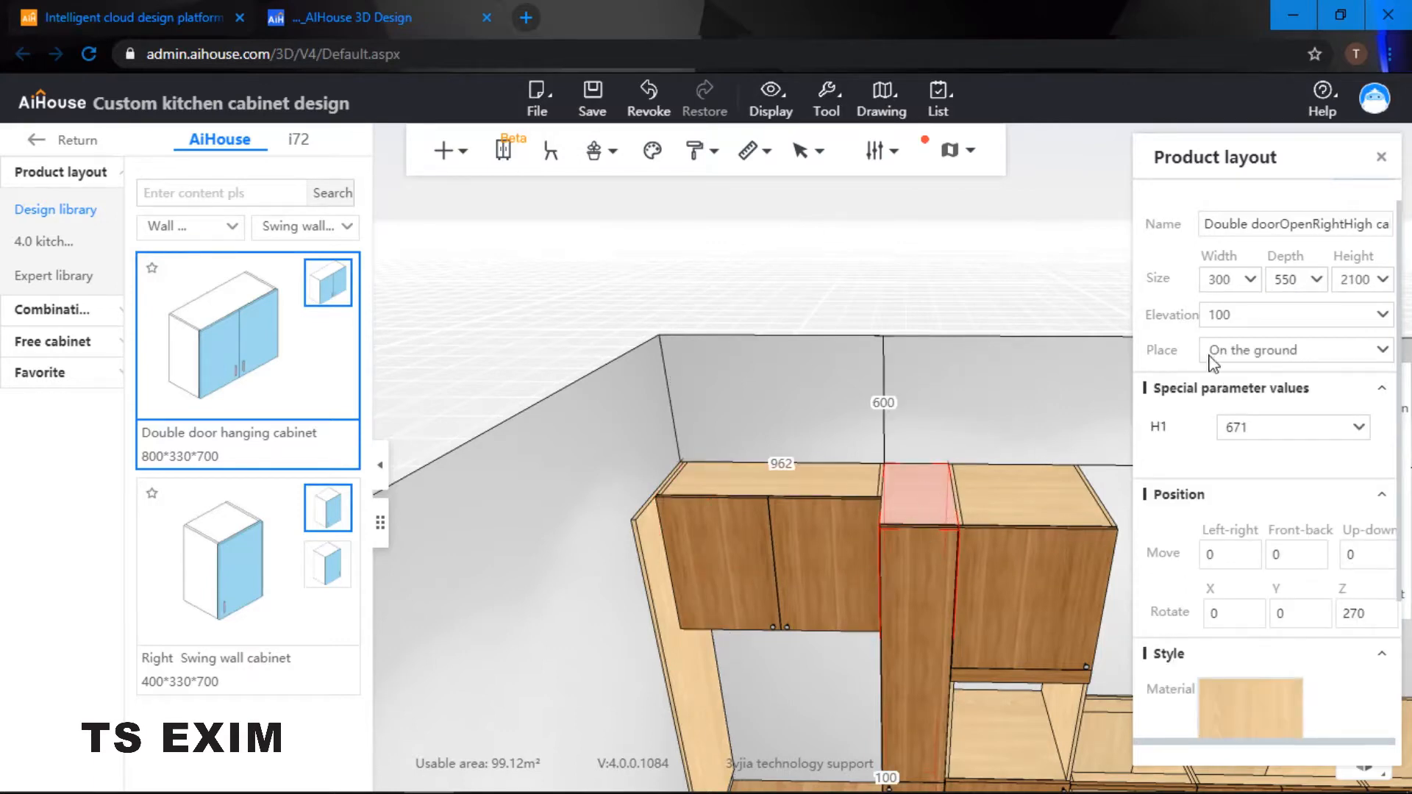
double_click(1299, 279)
key("ctrl+c")
left_click(765, 478)
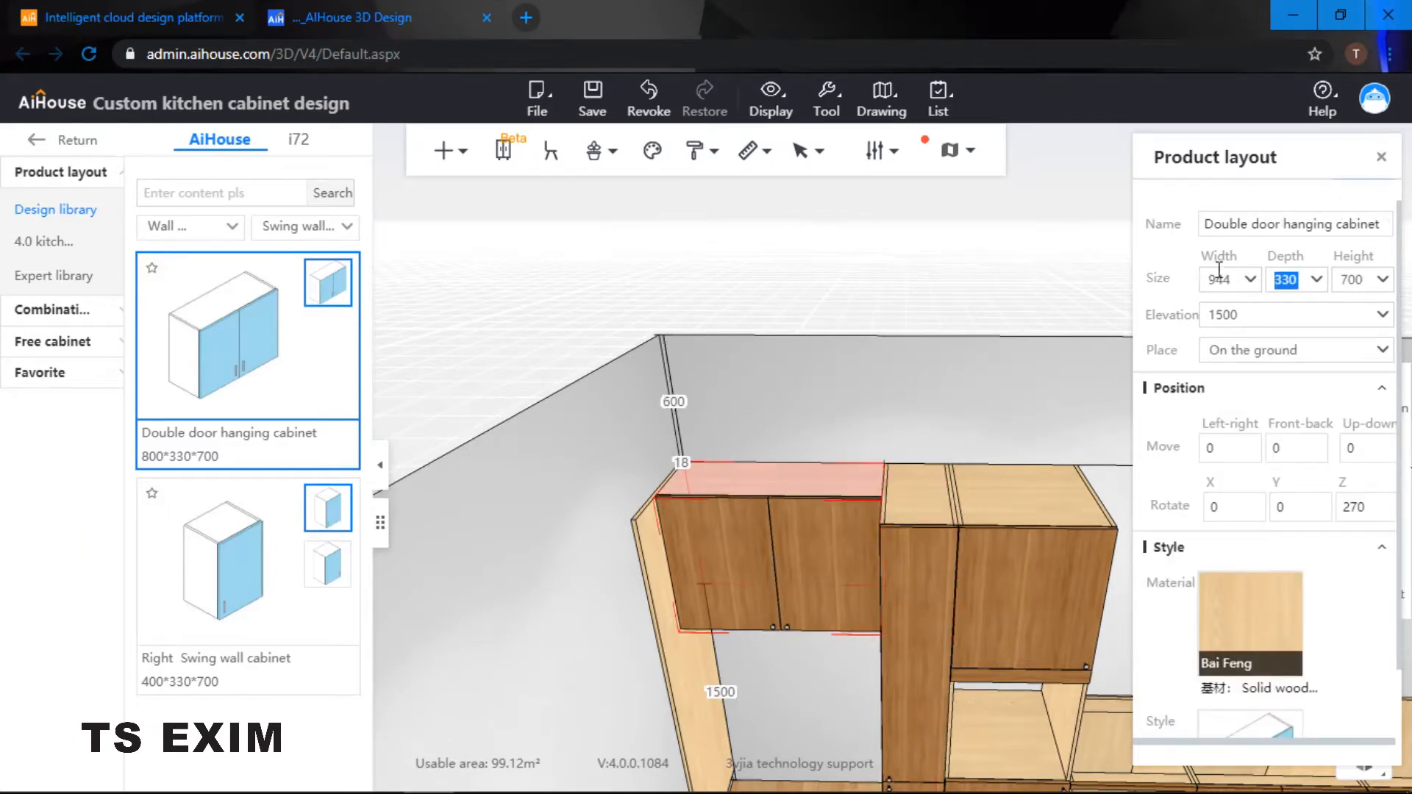
key("ctrl+v")
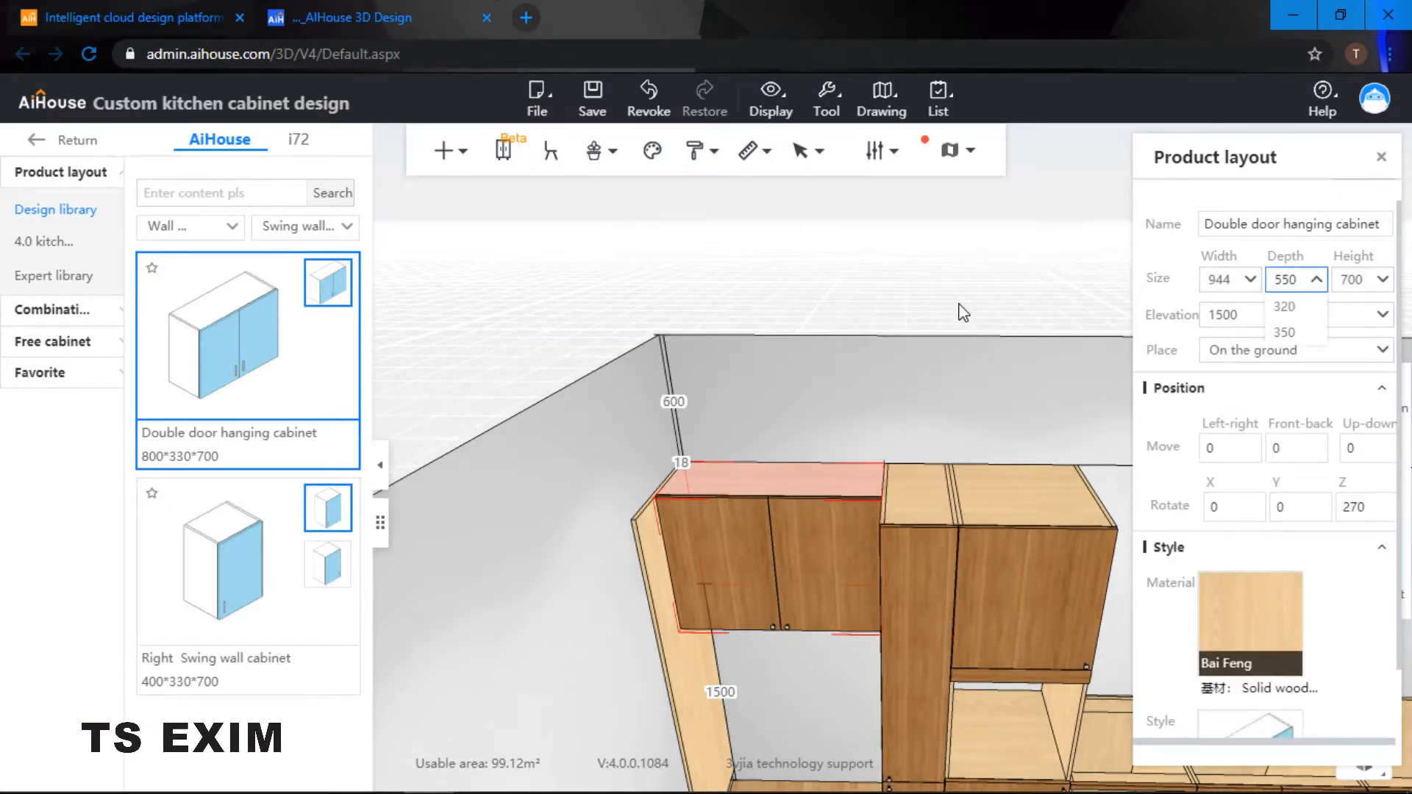
key("Return")
left_click(886, 395)
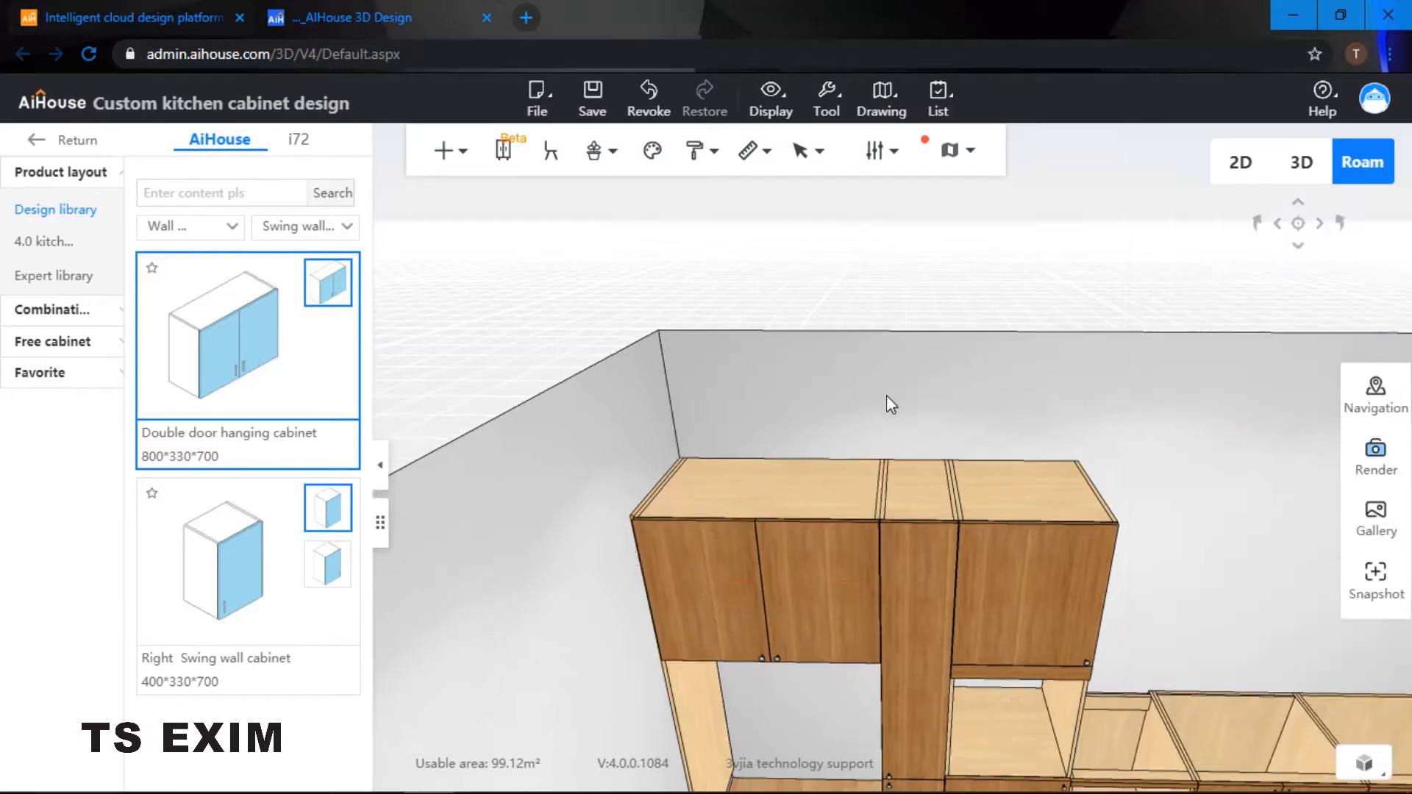
Step: Set the height of the double door hanging cabinet to 350
left_click_drag(885, 395, 928, 307)
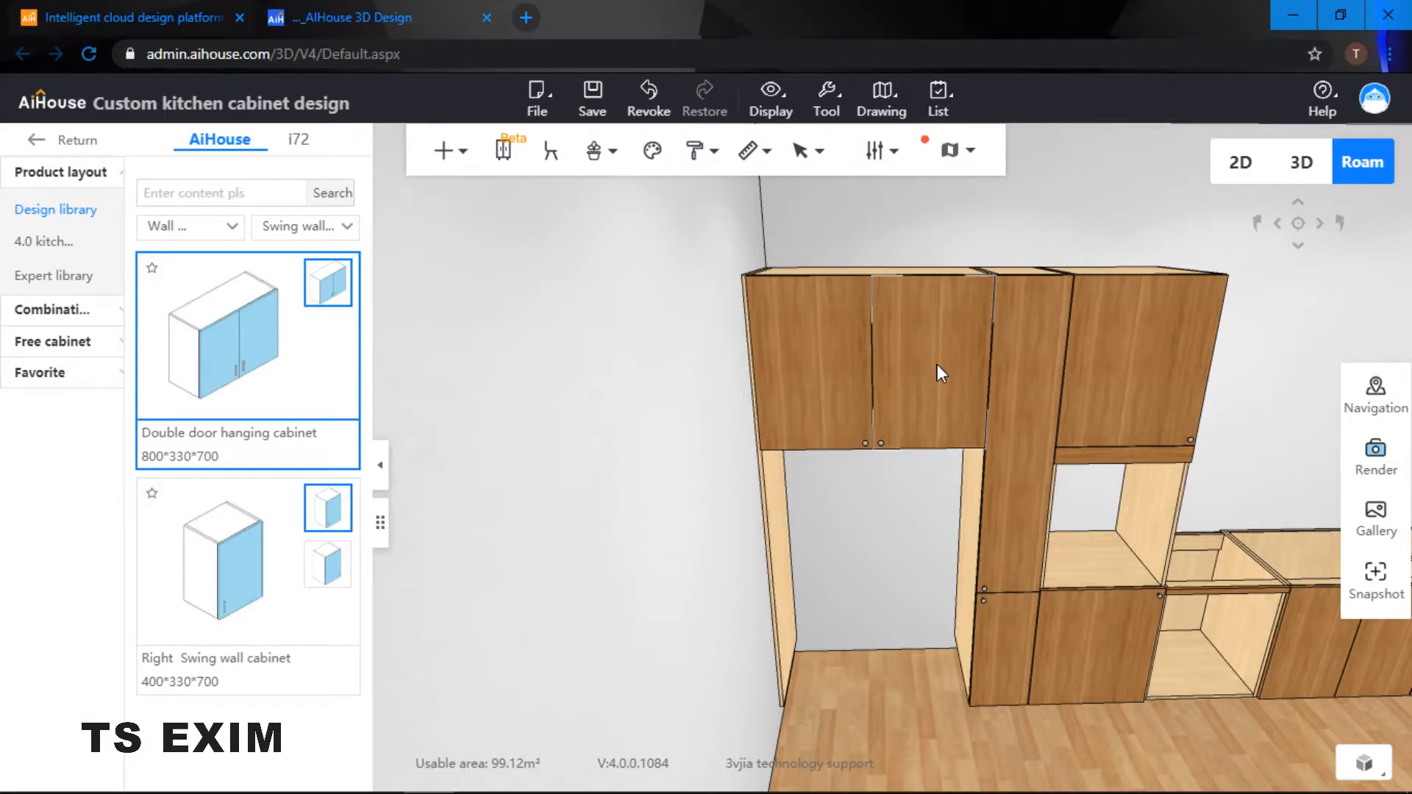
left_click(955, 267)
double_click(1353, 279)
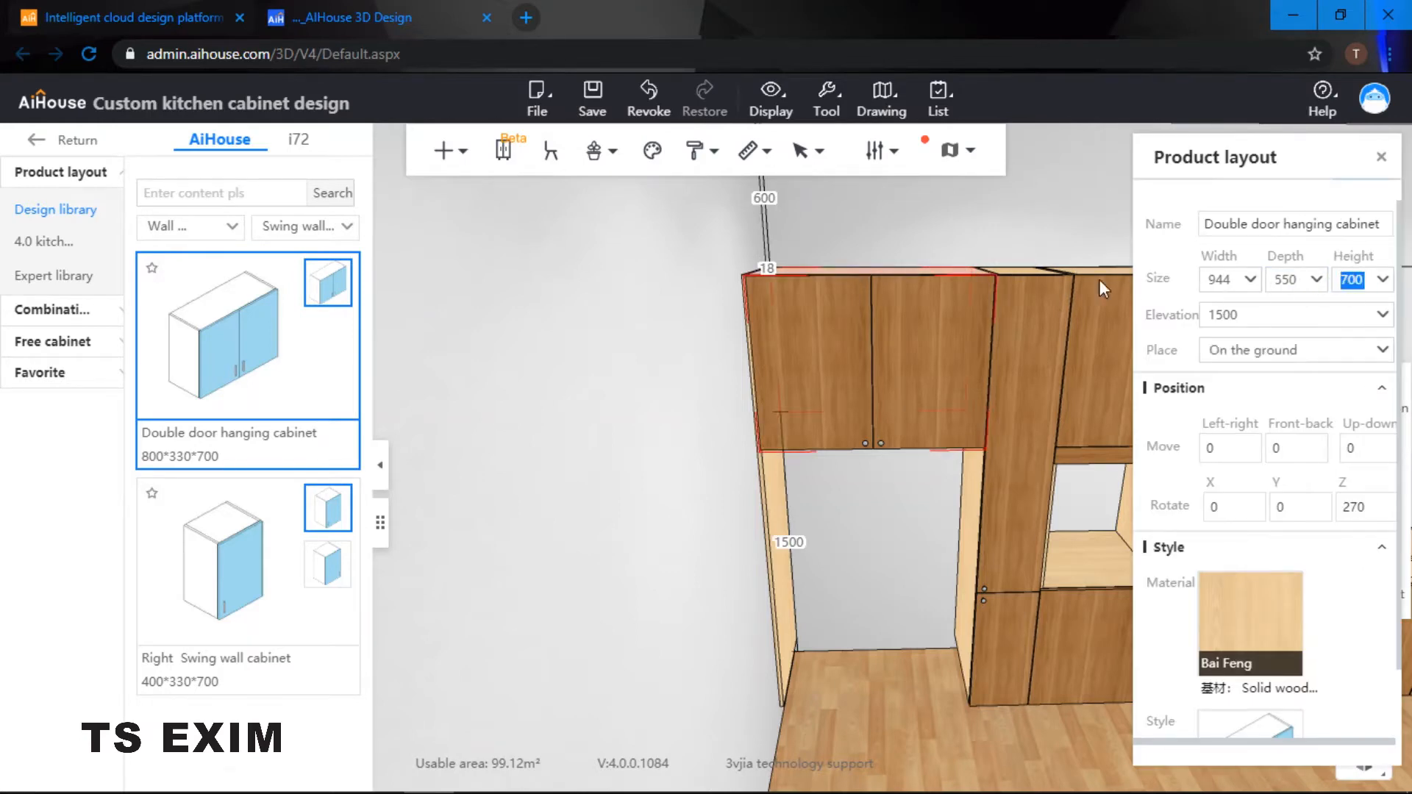
type("350")
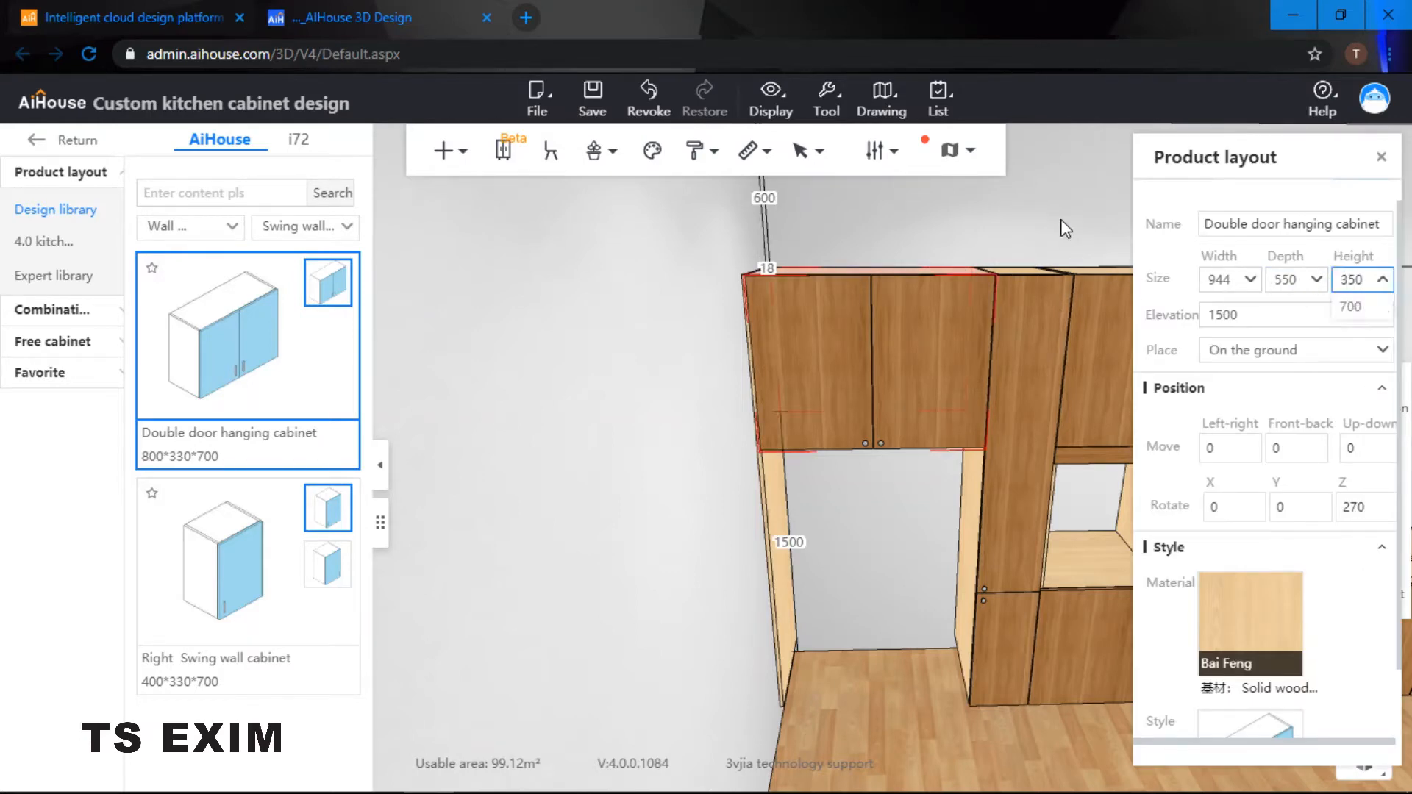
key("Return")
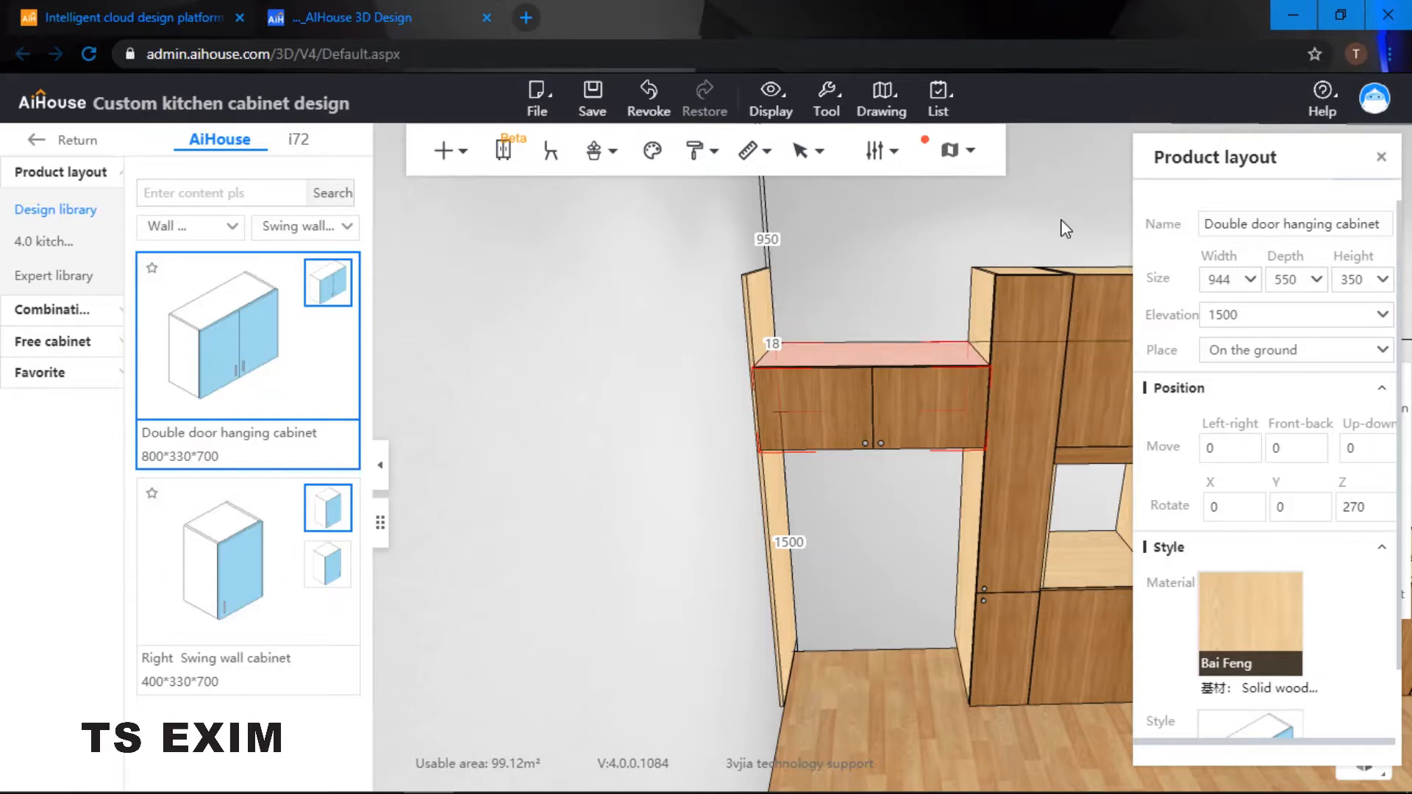
left_click(910, 273)
Step: Set the double door hanging cabinet's elevation to 1000
mouse_move(921, 294)
left_mouse_down()
mouse_move(931, 278)
mouse_move(924, 307)
left_mouse_up()
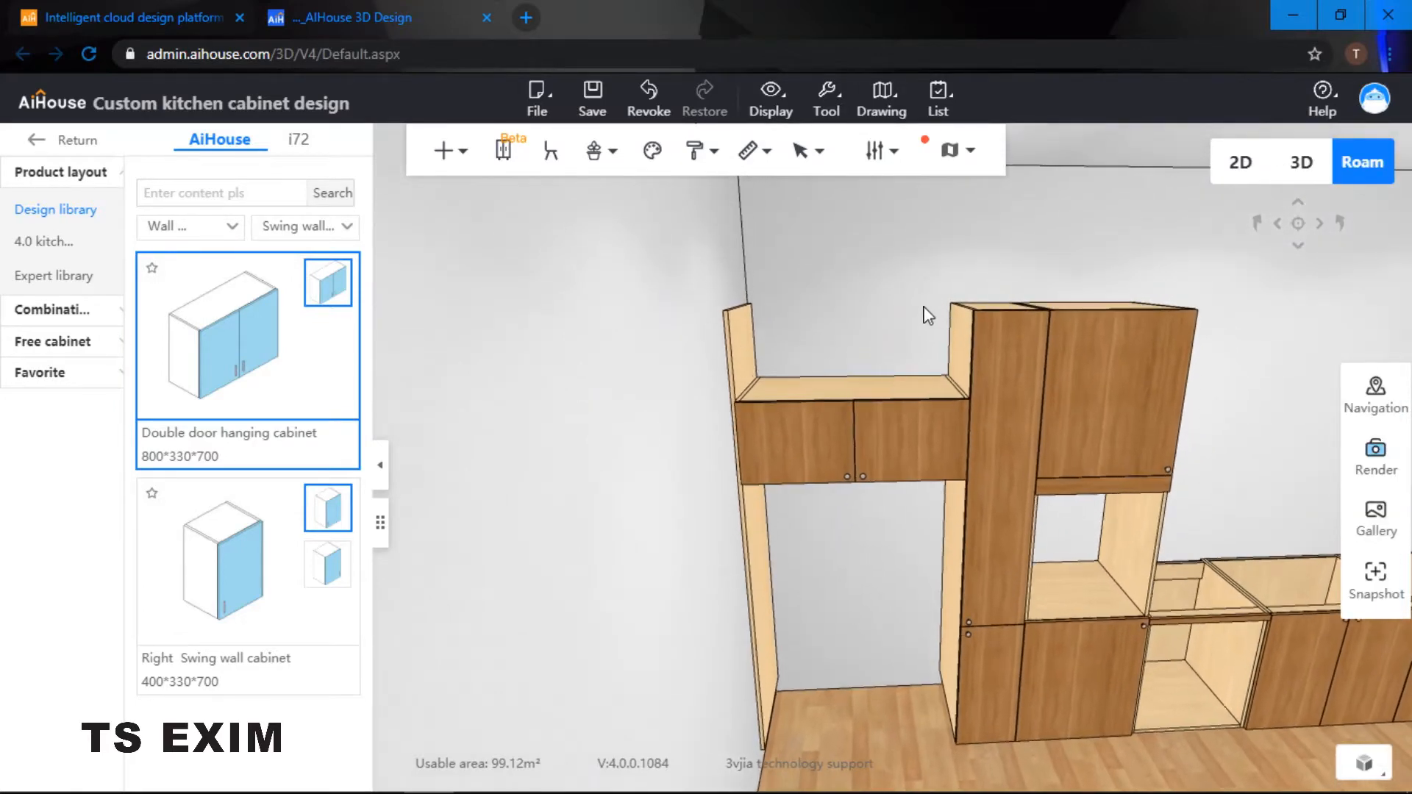
left_click(862, 385)
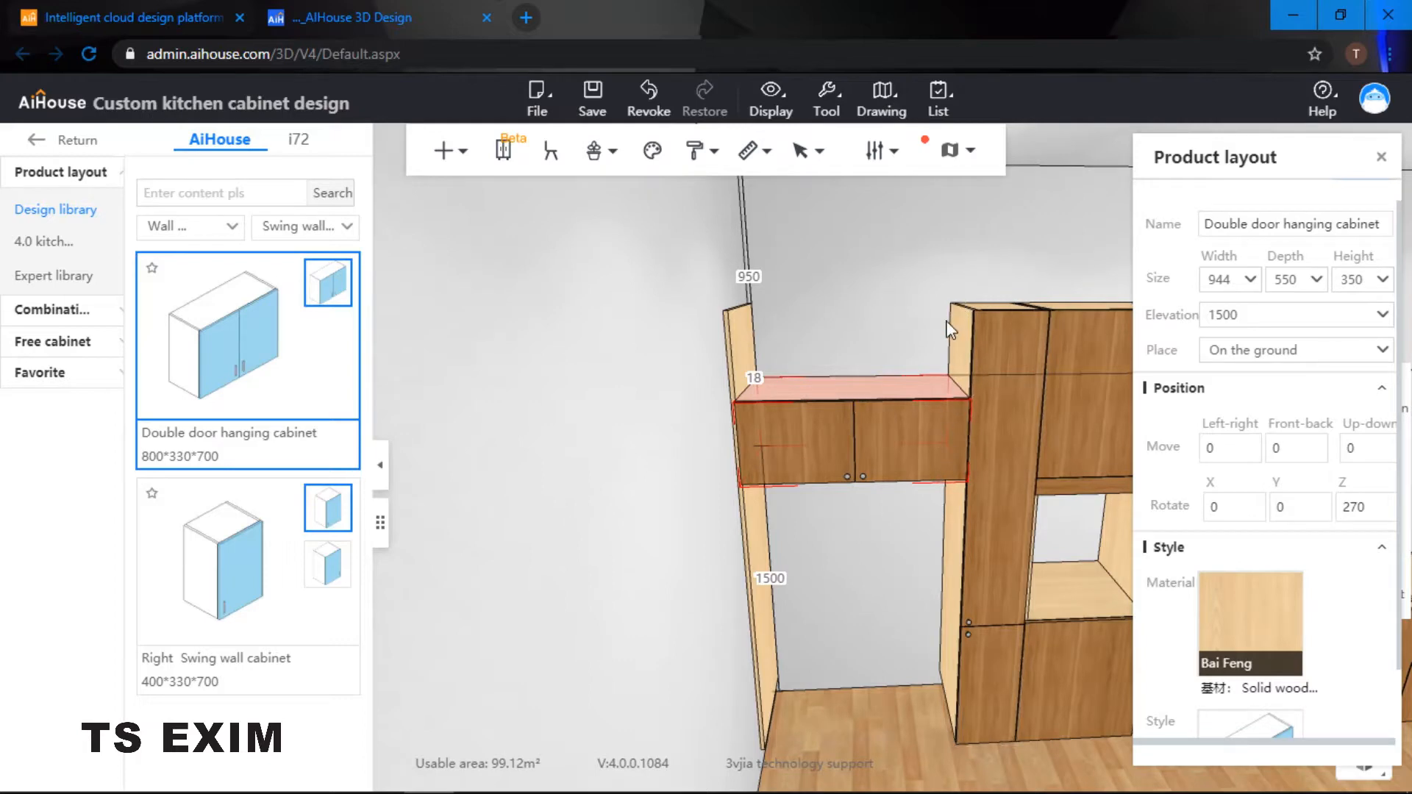
double_click(1236, 317)
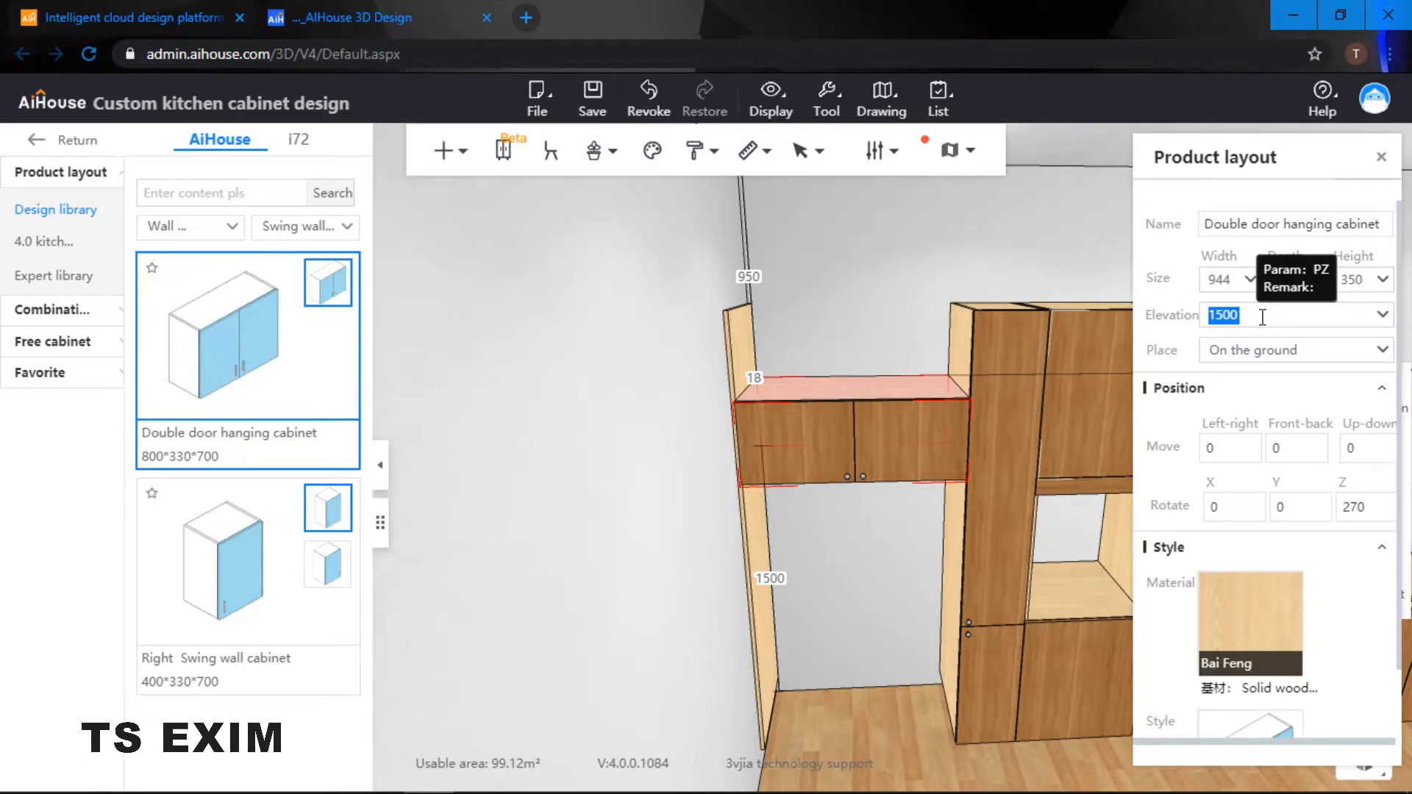
type("1000")
key("Return")
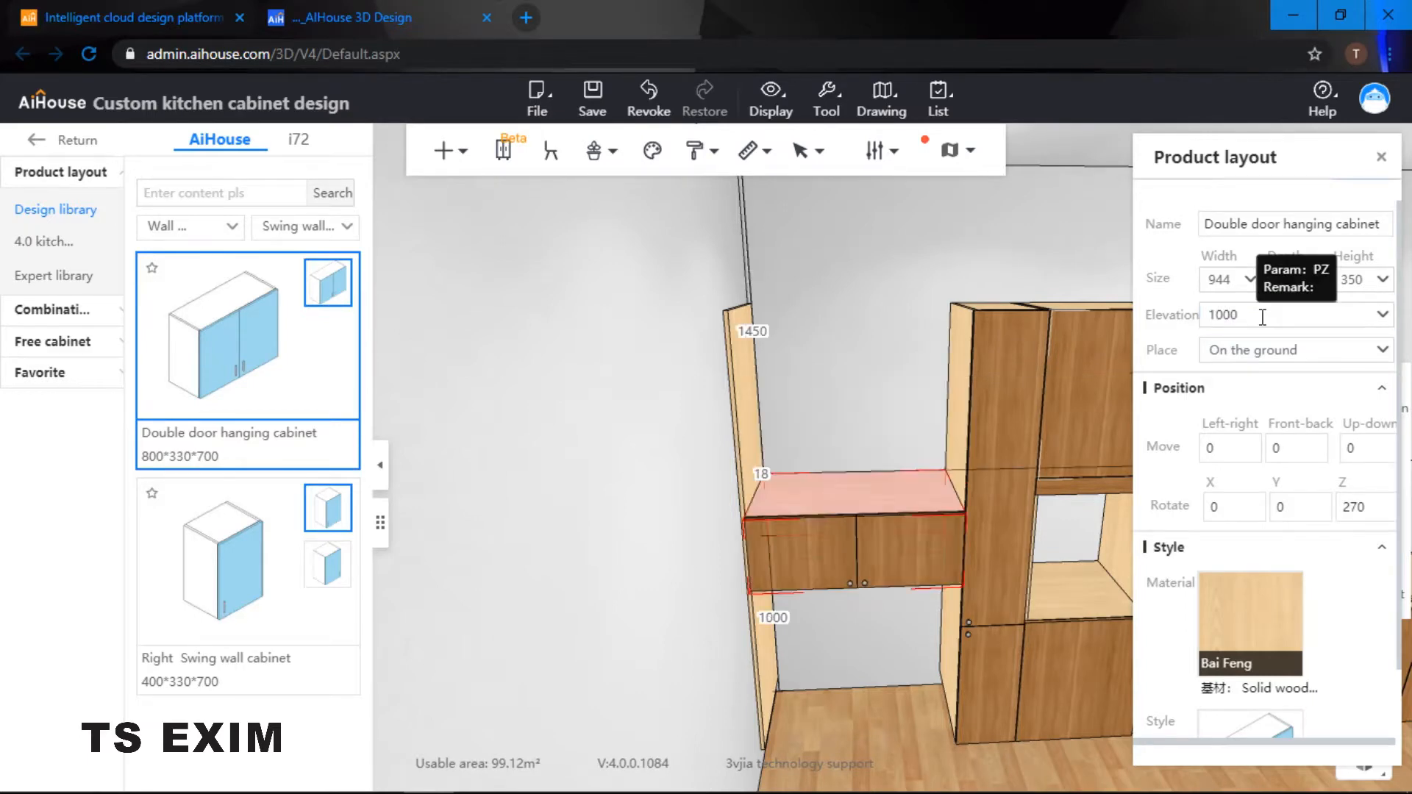
Step: Set the double door hanging cabinet's elevation to 1850
left_click_drag(1262, 317, 1205, 315)
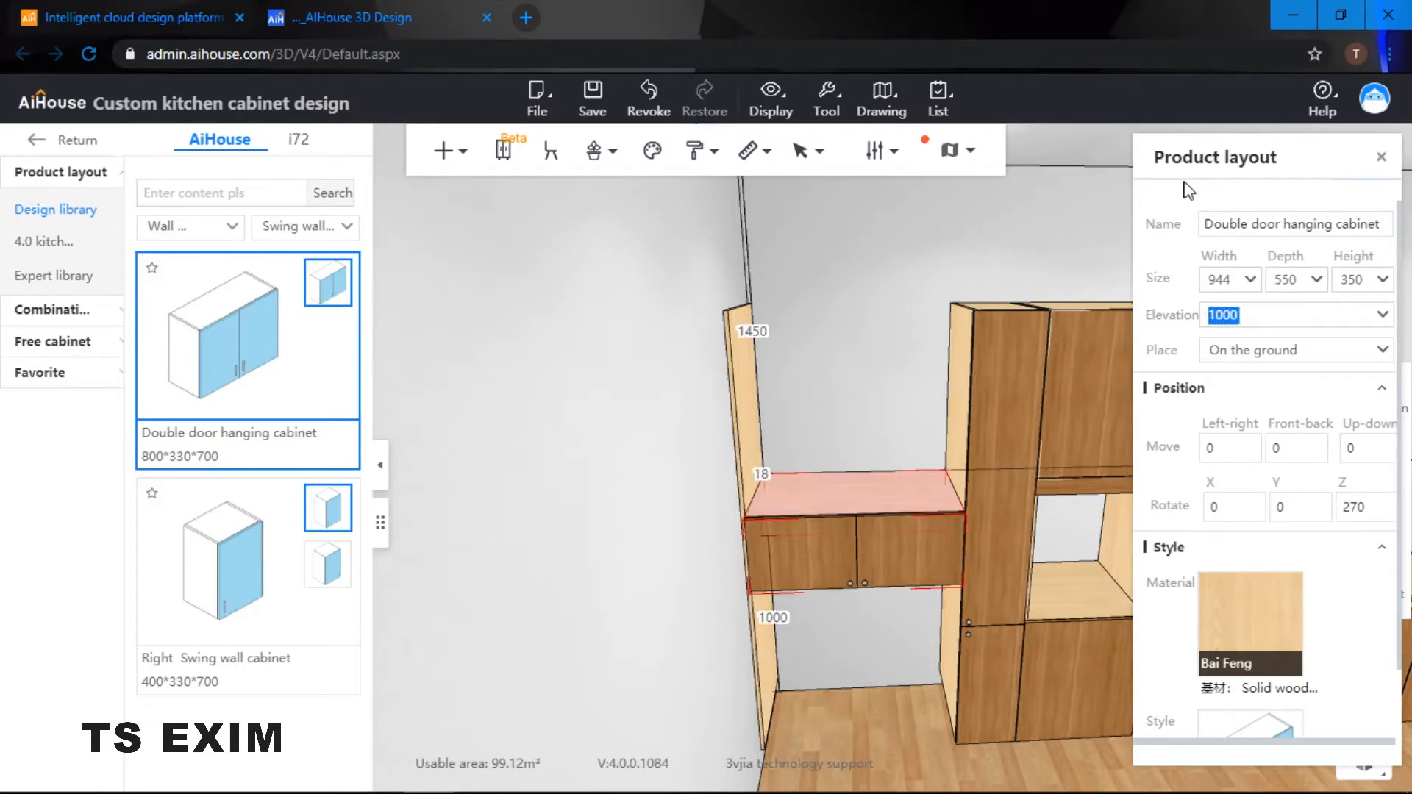
type("1850")
key("Return")
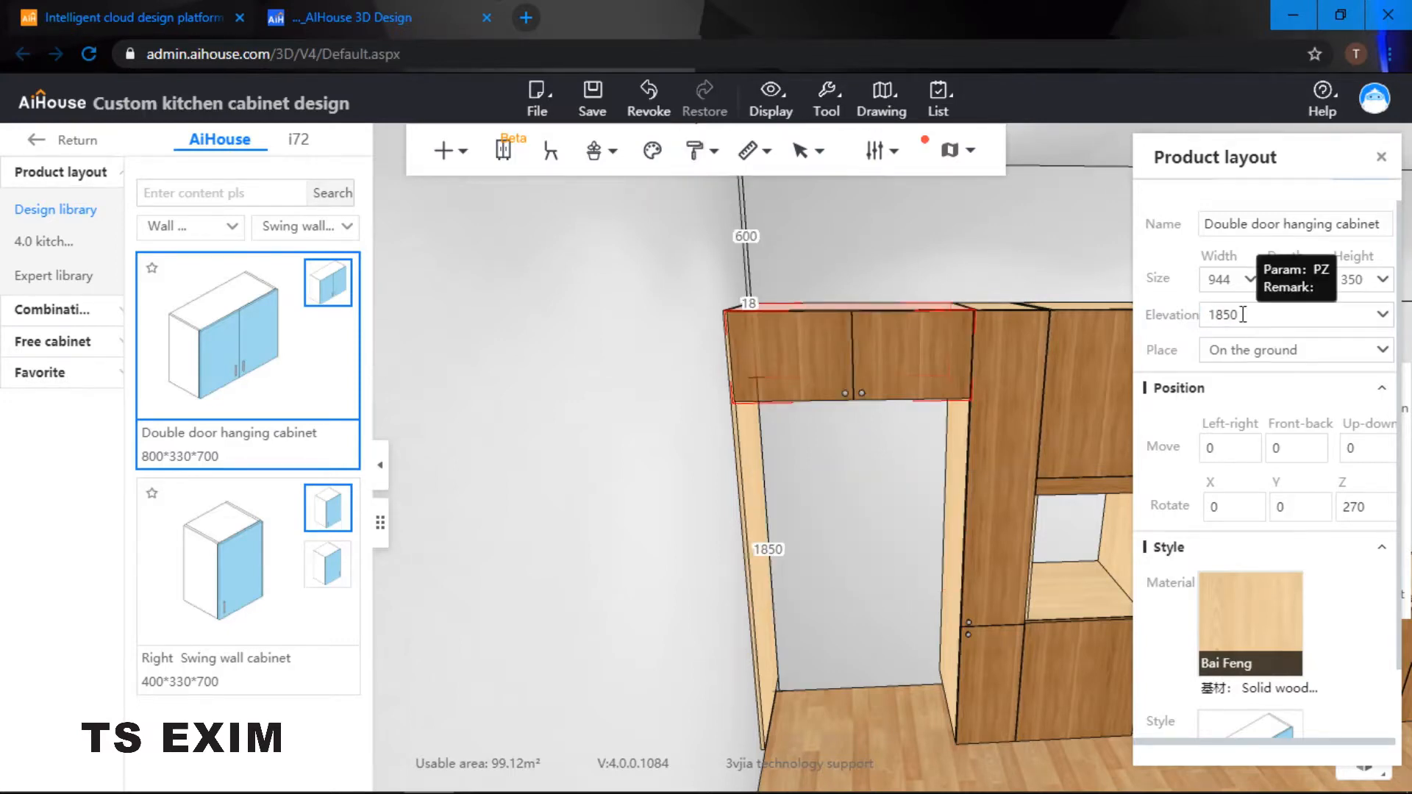
left_click(1026, 271)
Step: Place a 400*330*700 Right Swing wall cabinet on the back wall against the tall disinfection cabinet, above the base cabinets
right_click_drag(1037, 262, 1044, 306)
key("d")
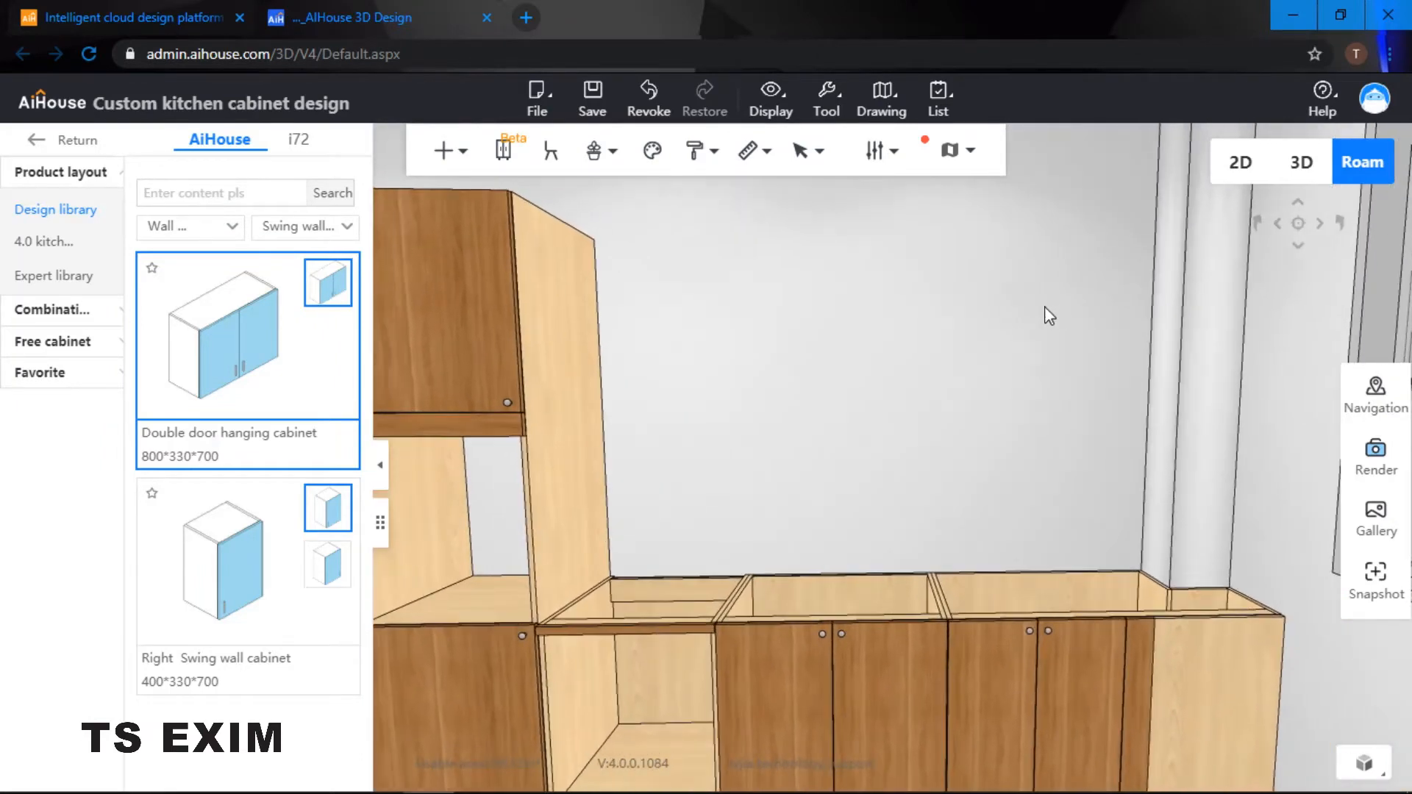
mouse_move(707, 267)
right_mouse_down()
mouse_move(702, 257)
mouse_move(691, 283)
right_mouse_up()
right_click_drag(659, 333, 917, 397)
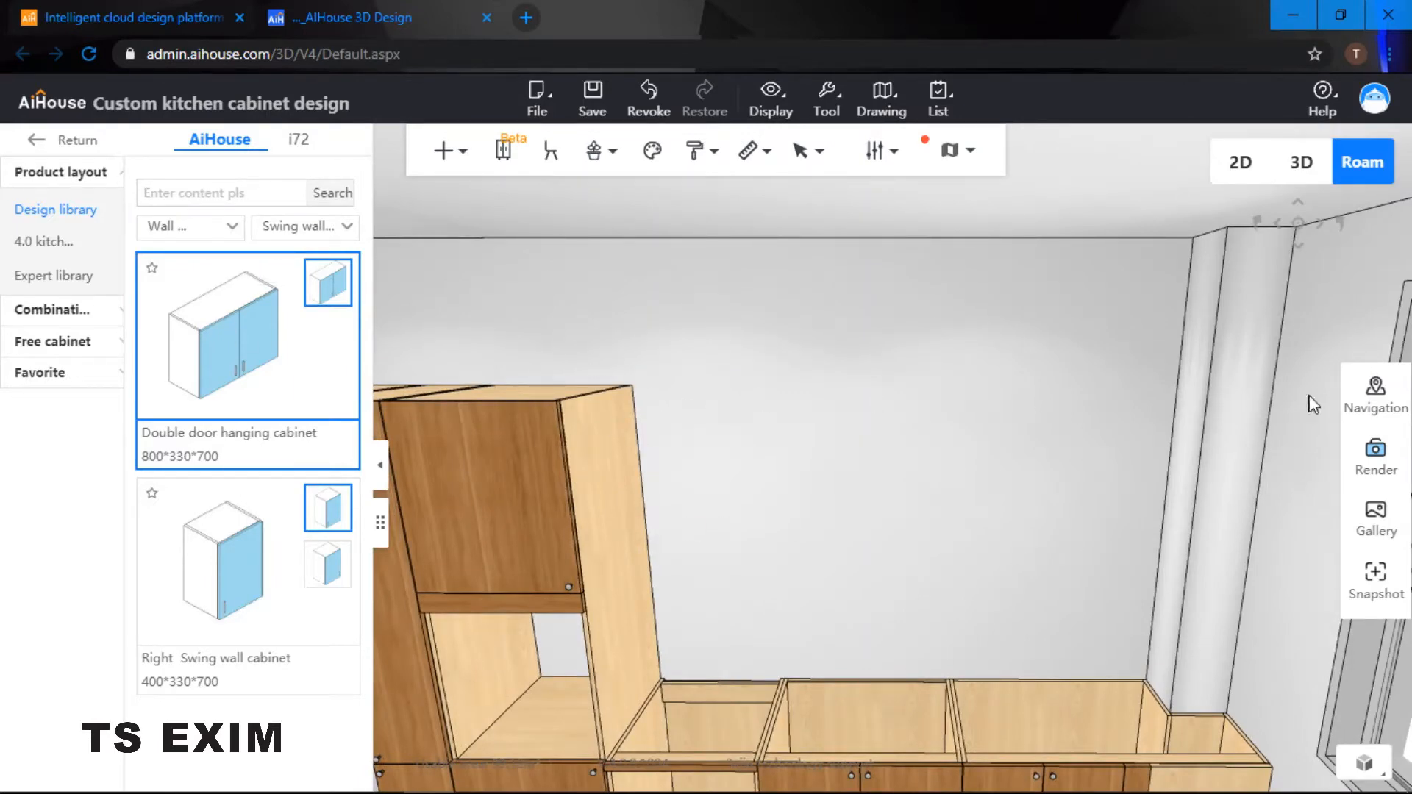
right_click_drag(683, 400, 668, 439)
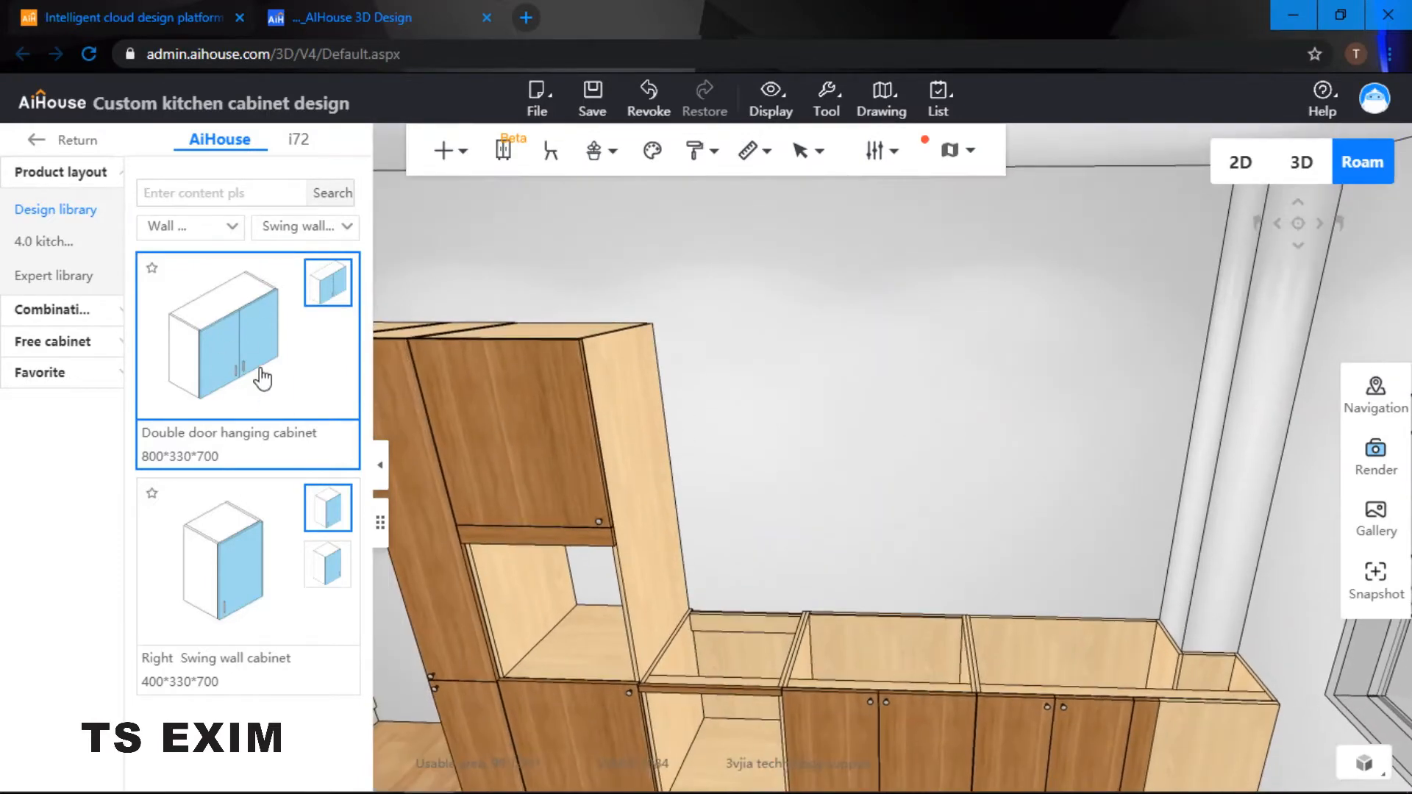
left_click(218, 581)
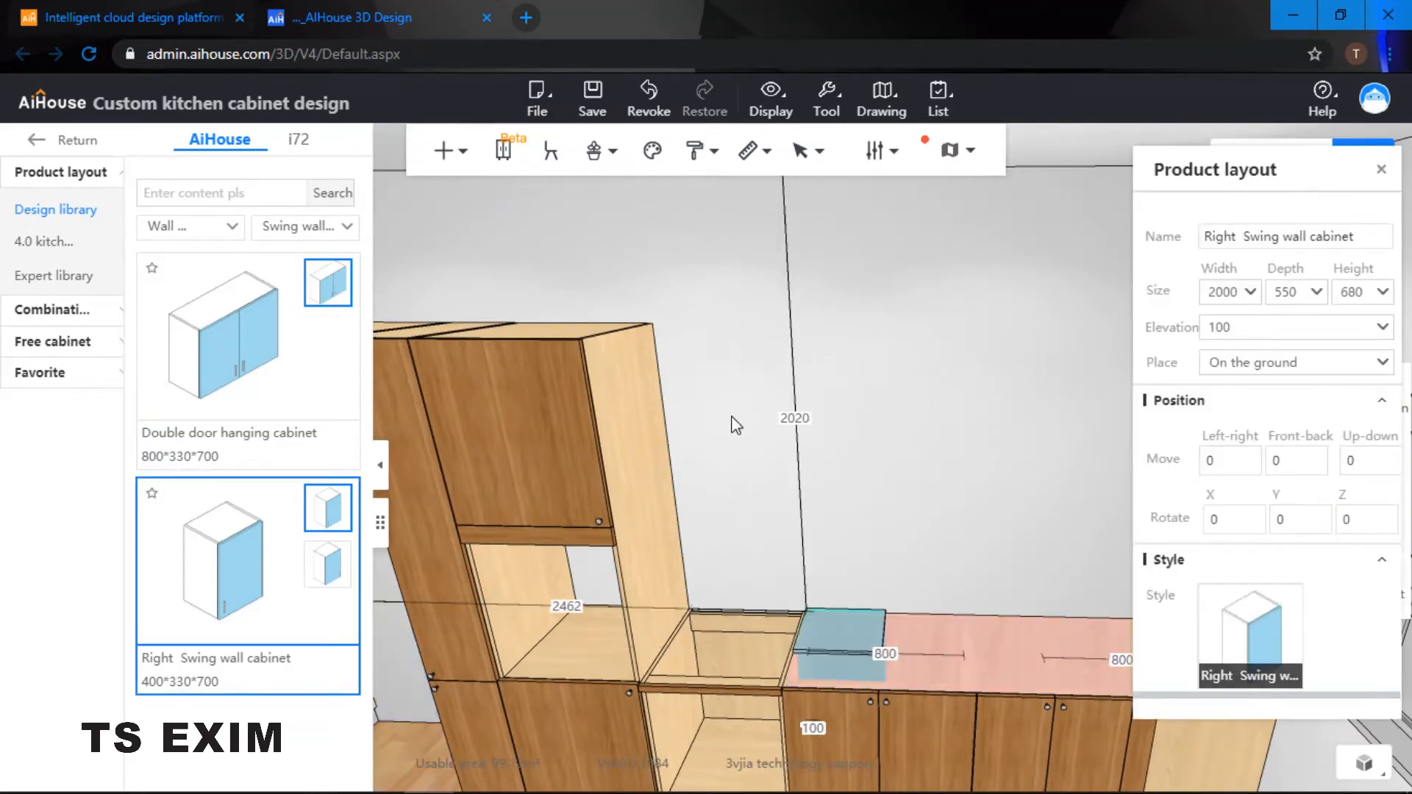
left_click(656, 412)
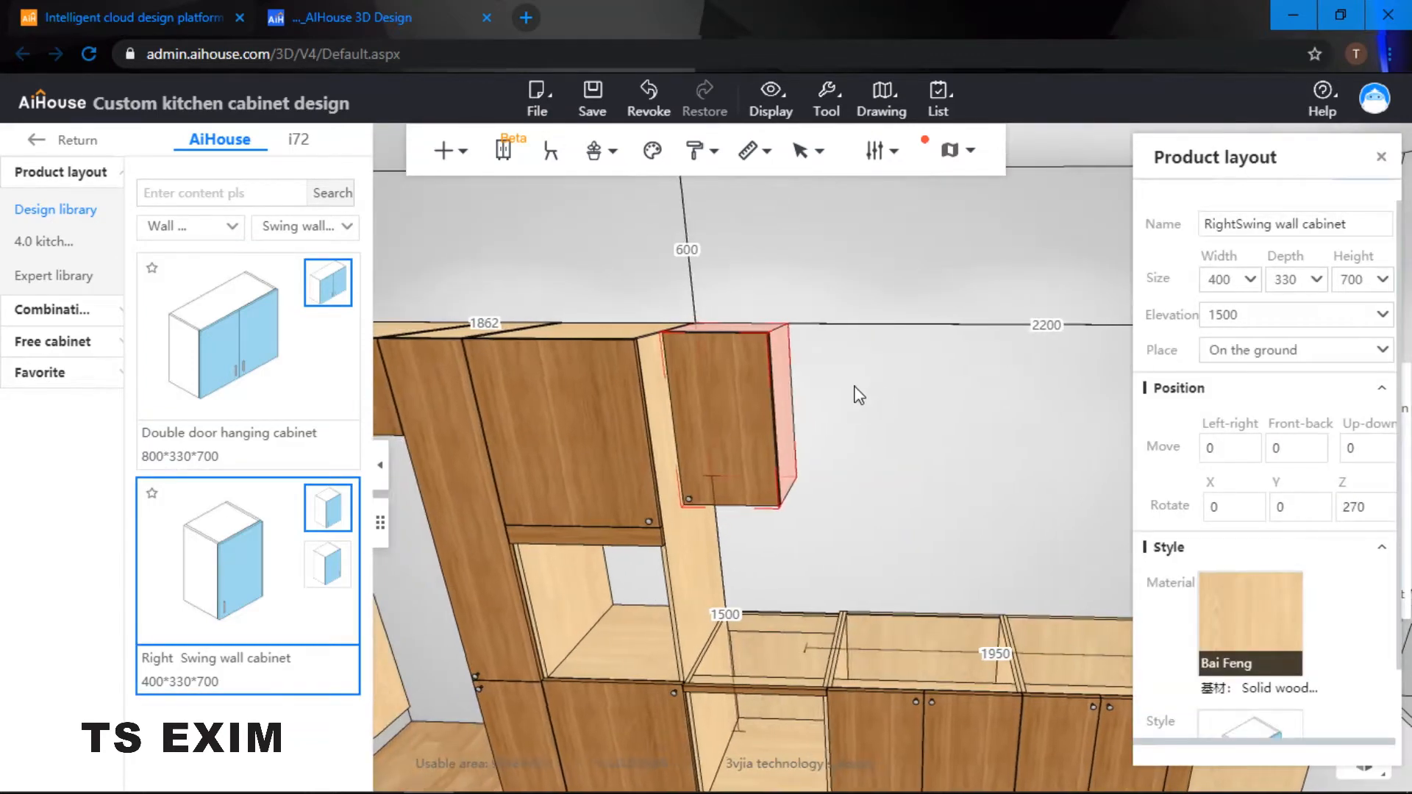
Step: Check the base disinfection cabinet's size and set the right swing wall cabinet's width to 550
scroll(907, 404, "down", 2)
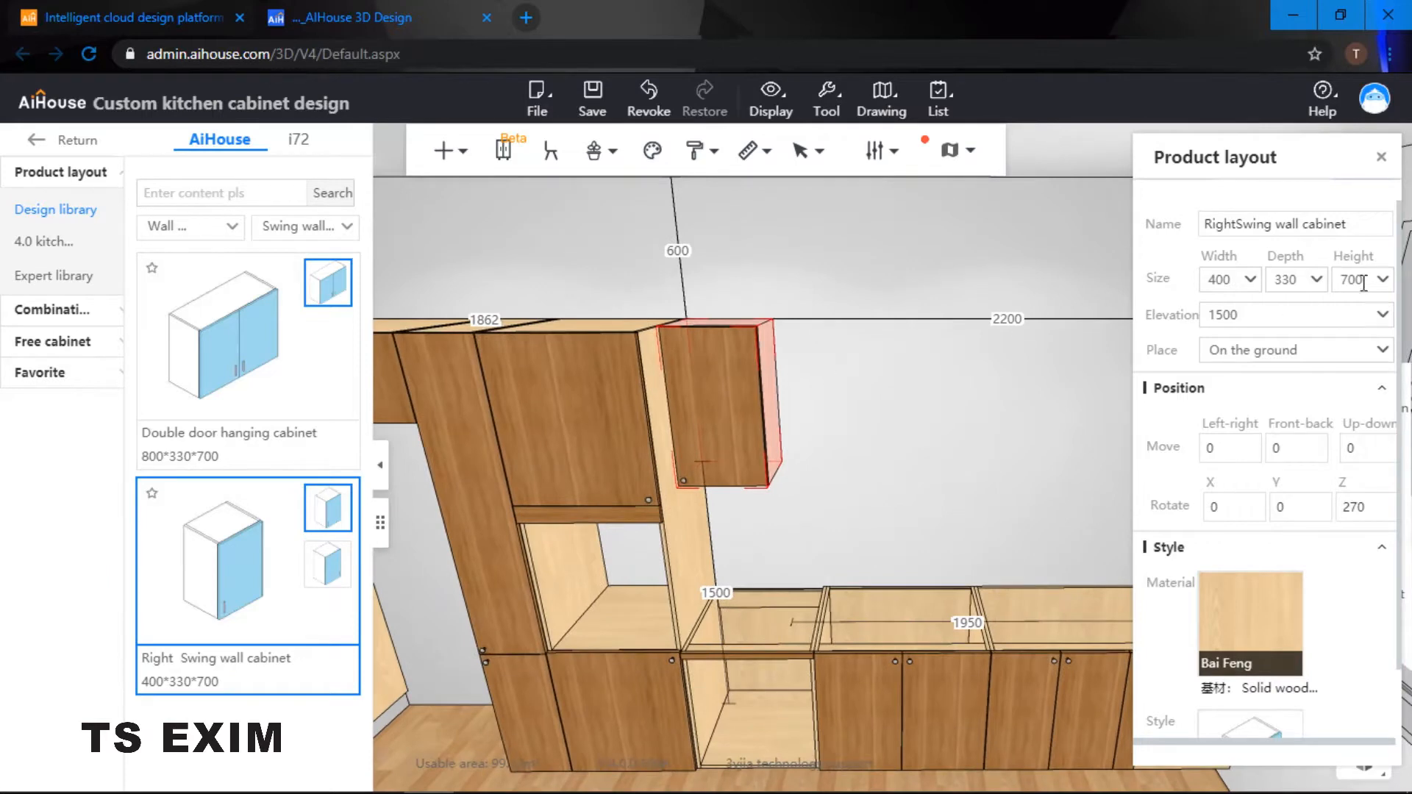
double_click(1246, 287)
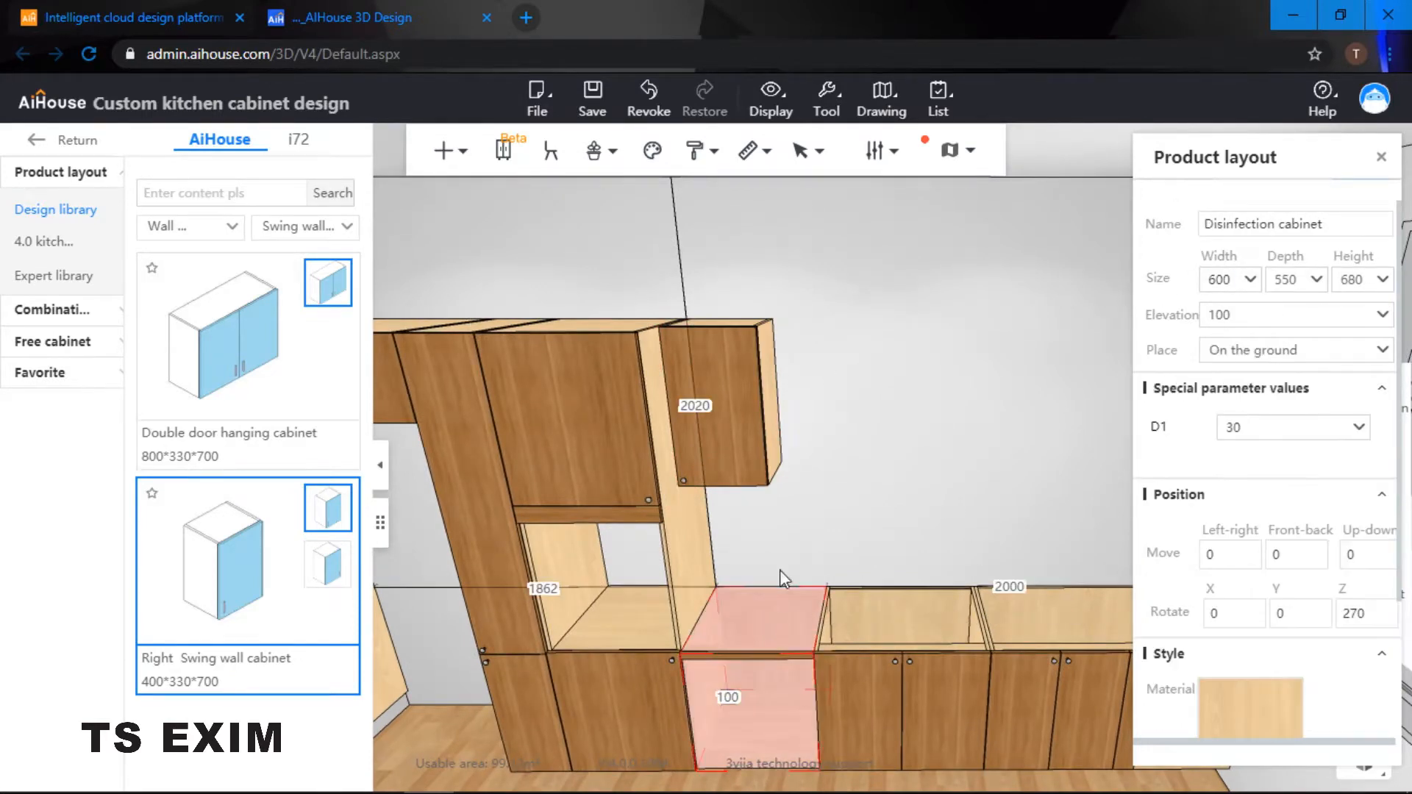
double_click(1220, 280)
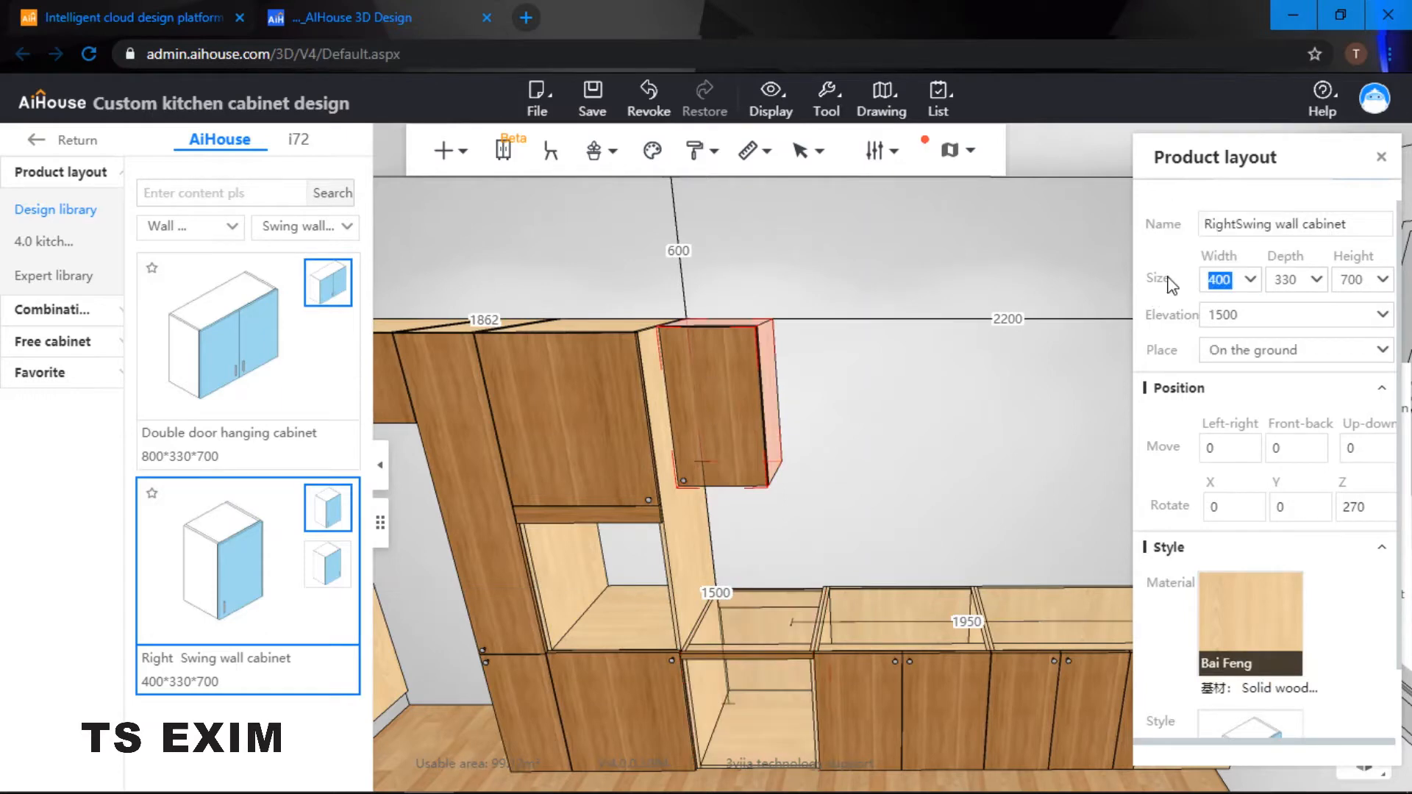
type("550")
key("Return")
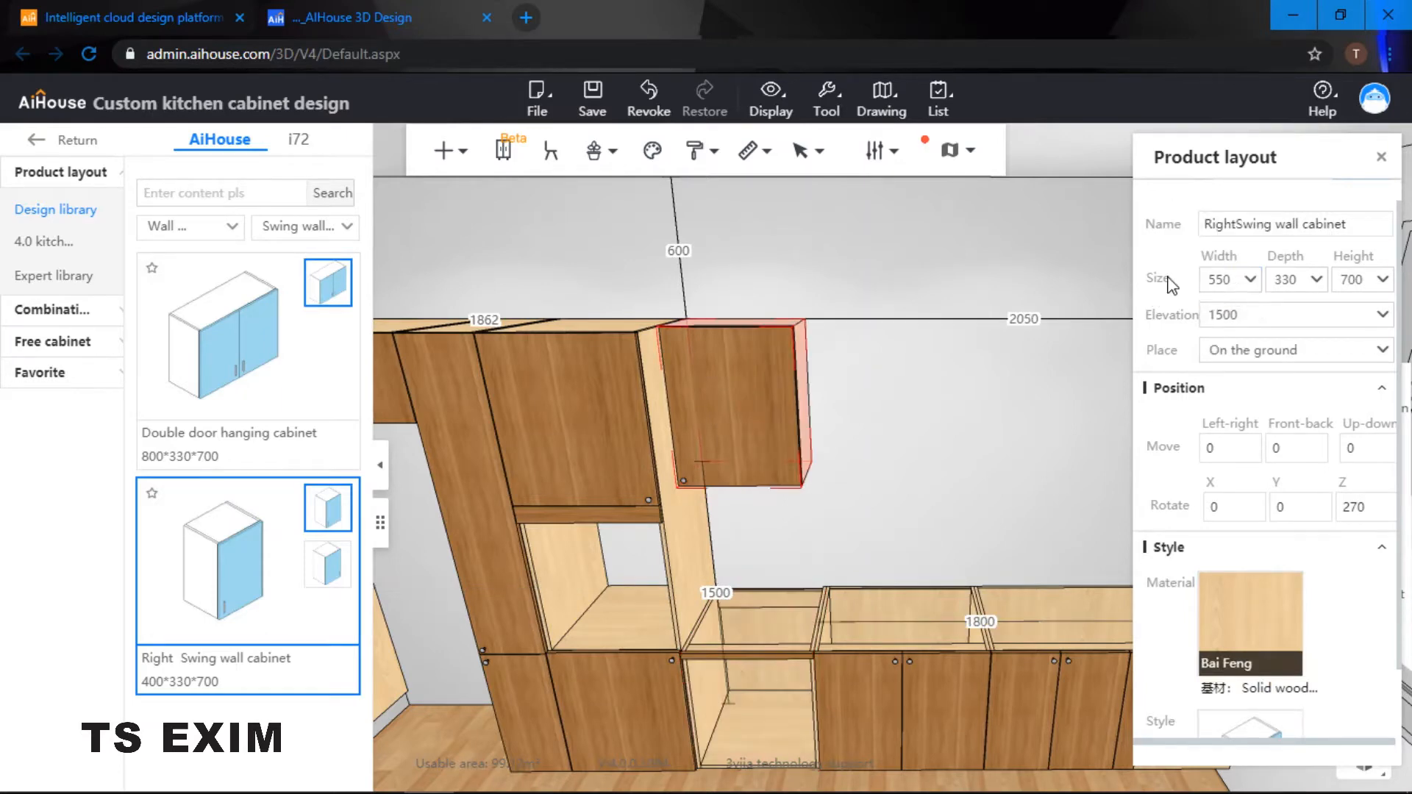
left_click(844, 403)
Step: Set the depth of the 550-wide right swing wall cabinet beside the tall cabinet to 400
left_click_drag(841, 397, 781, 426)
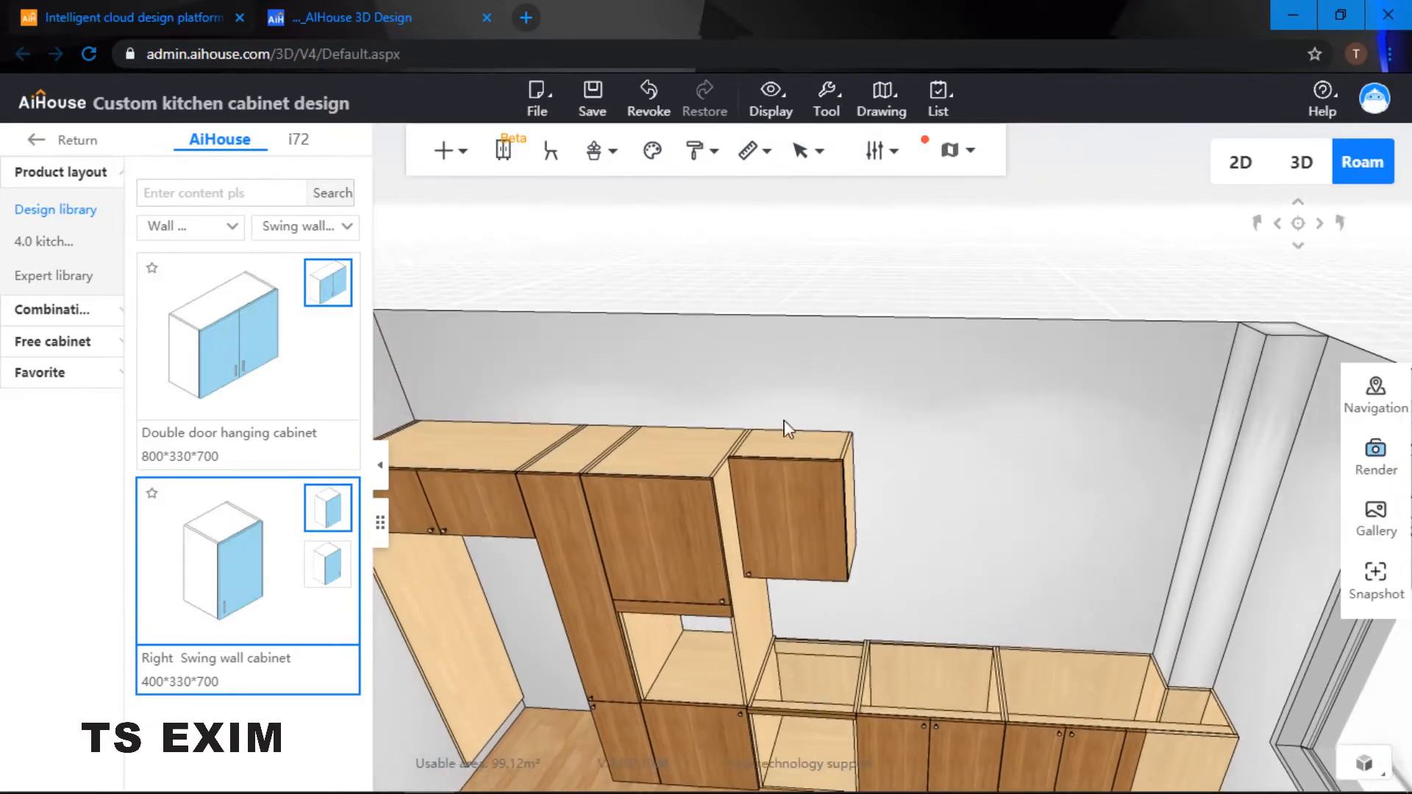
left_click(780, 451)
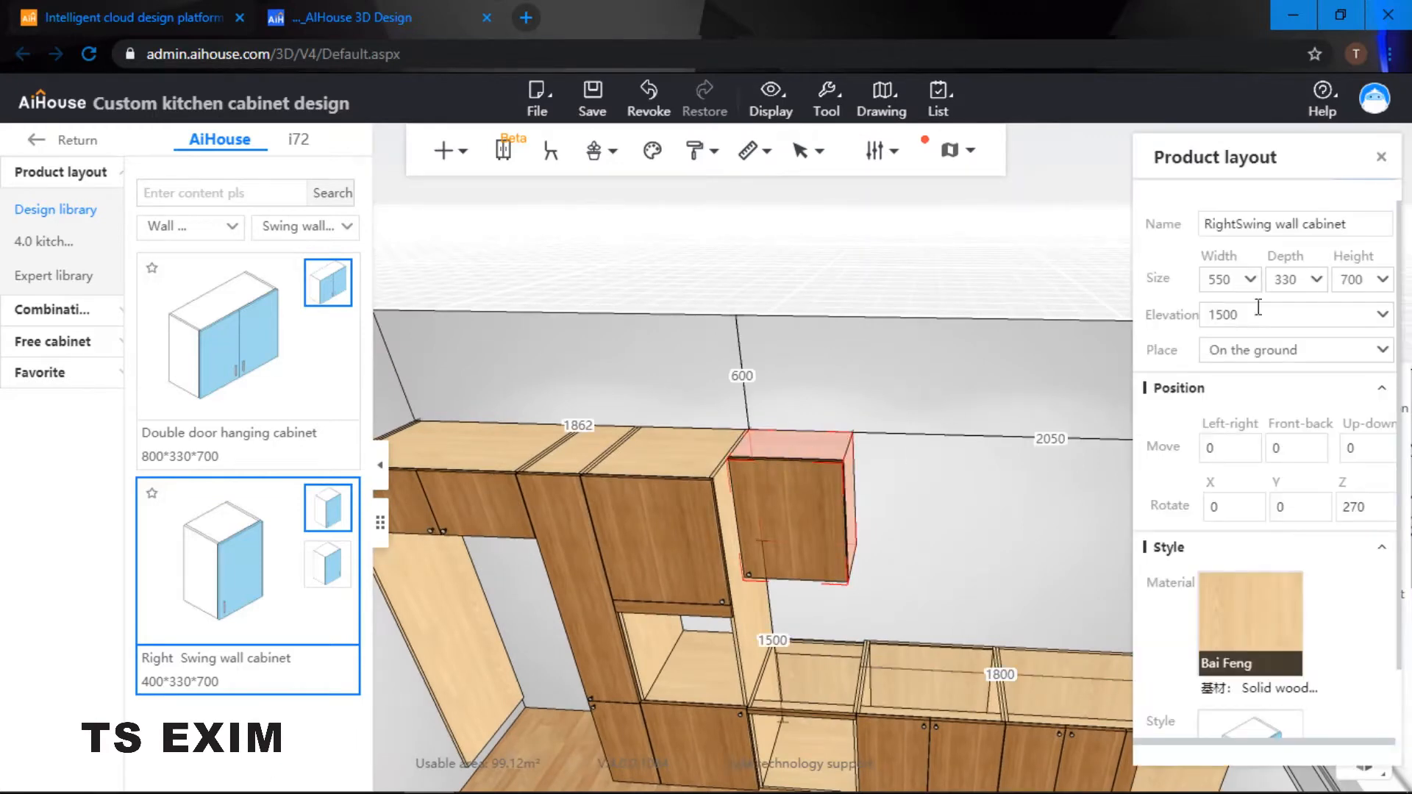
double_click(1301, 285)
type("400")
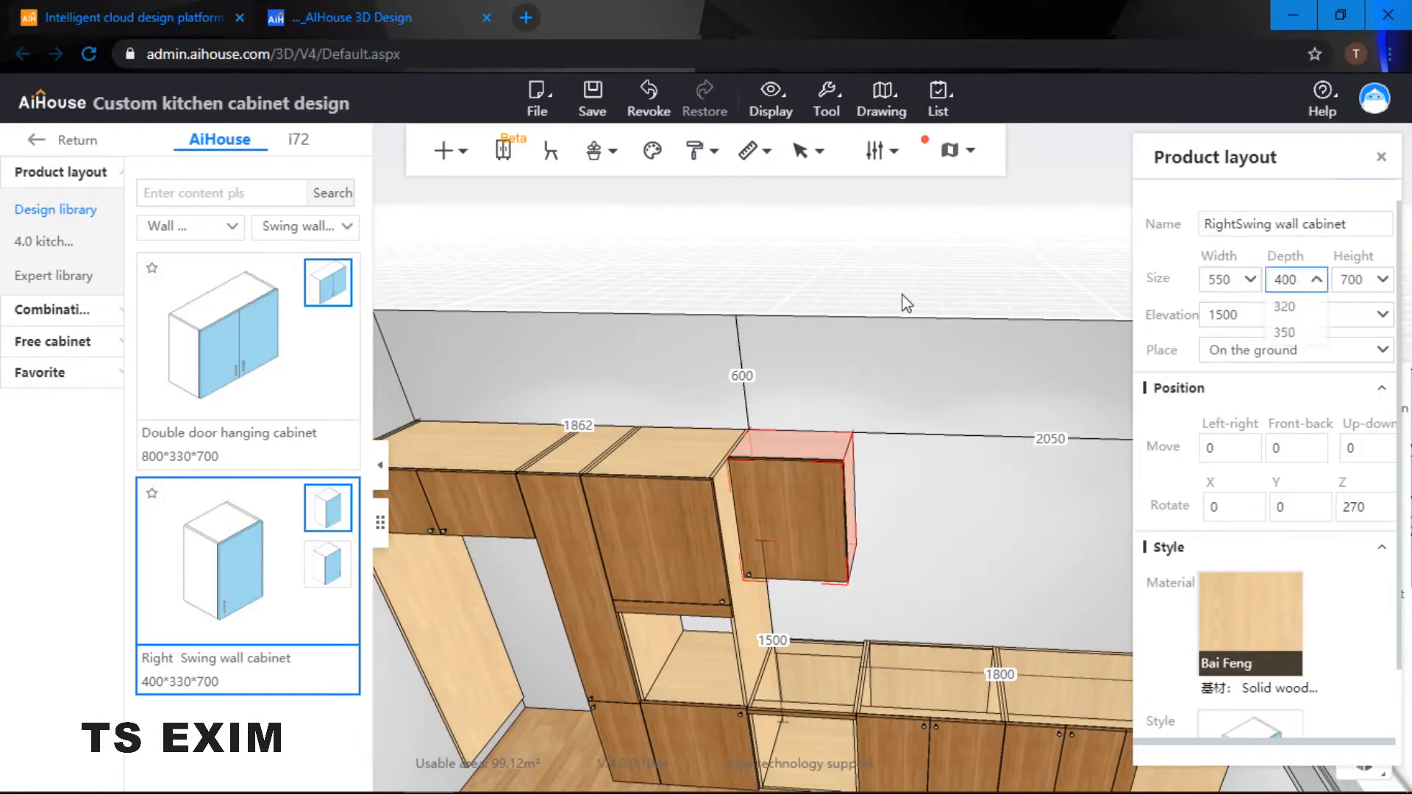
key("Return")
left_click(875, 369)
mouse_move(883, 367)
left_mouse_down()
mouse_move(980, 322)
mouse_move(940, 328)
mouse_move(890, 383)
left_mouse_up()
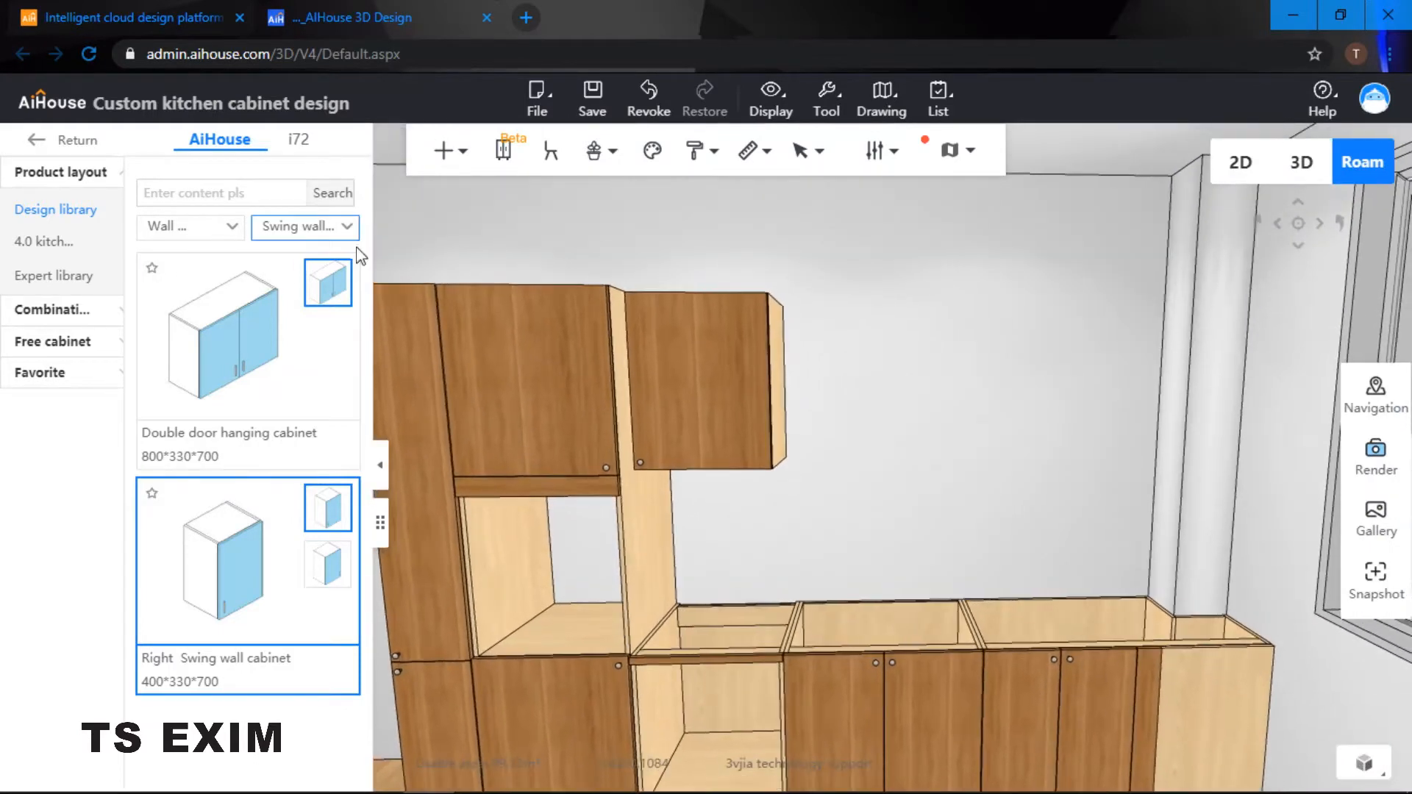
Step: Place the 920*330*700 Not covered Smoke machine wall cabinet from the functional wall cabinets directly beside the right swing wall cabinet
left_click(321, 233)
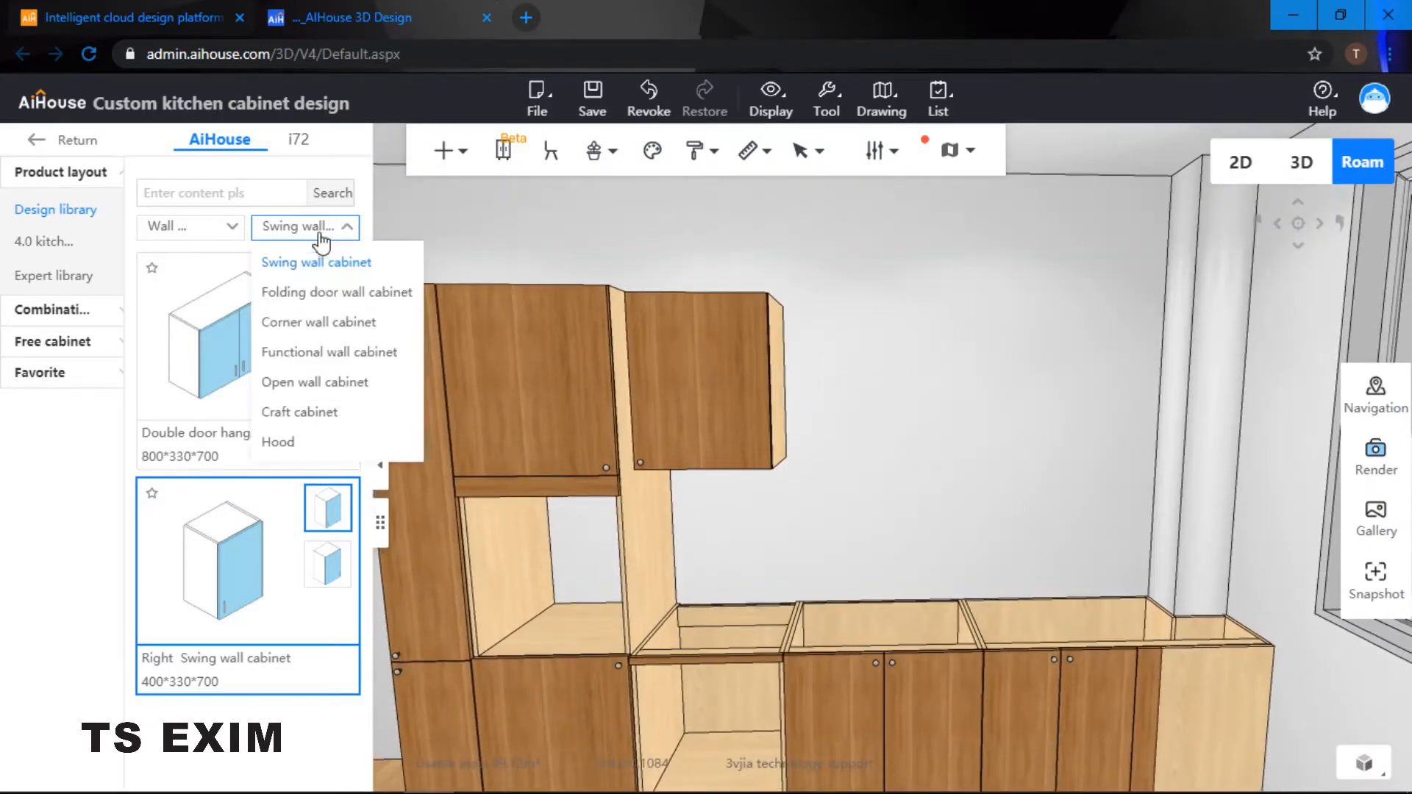
left_click(300, 352)
scroll(299, 492, "down", 4)
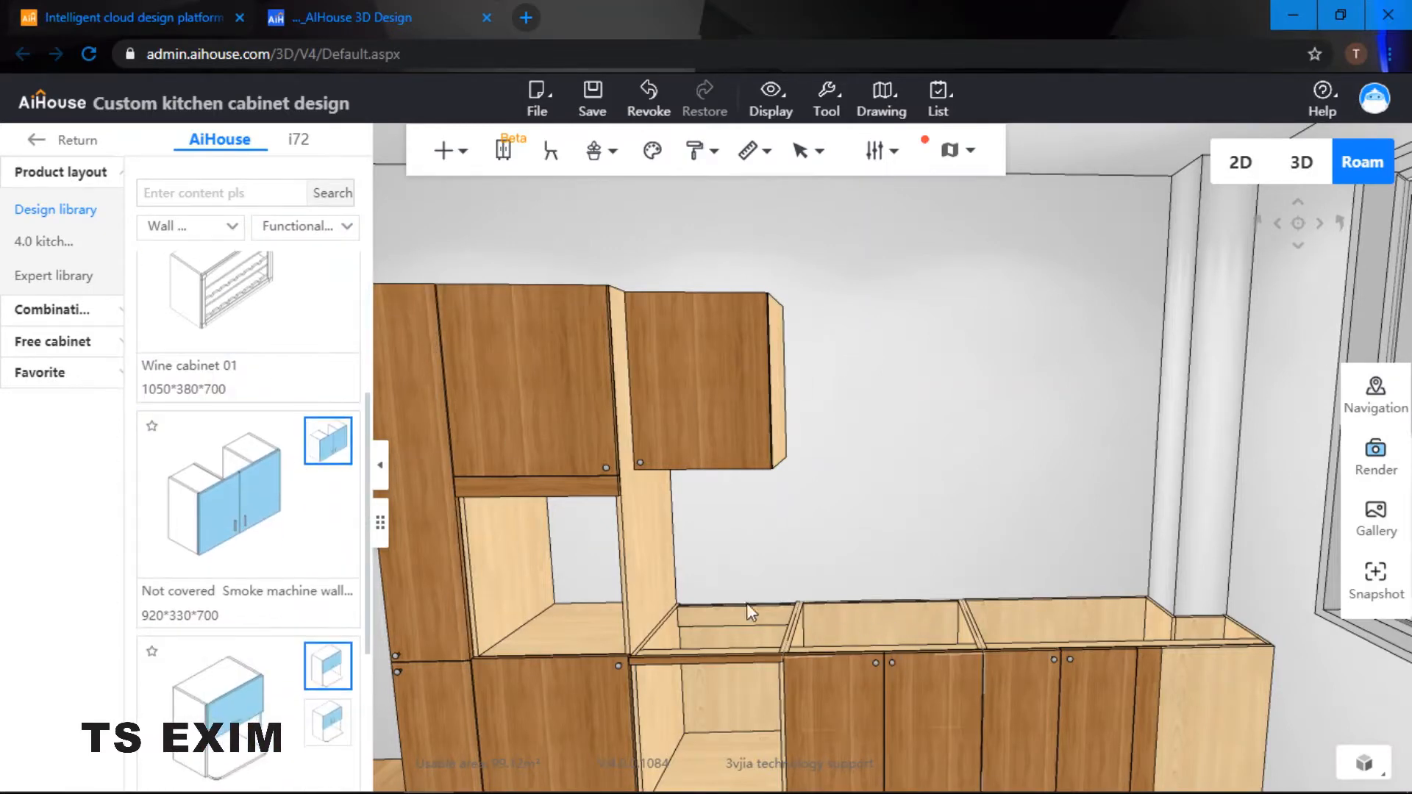
left_click(247, 498)
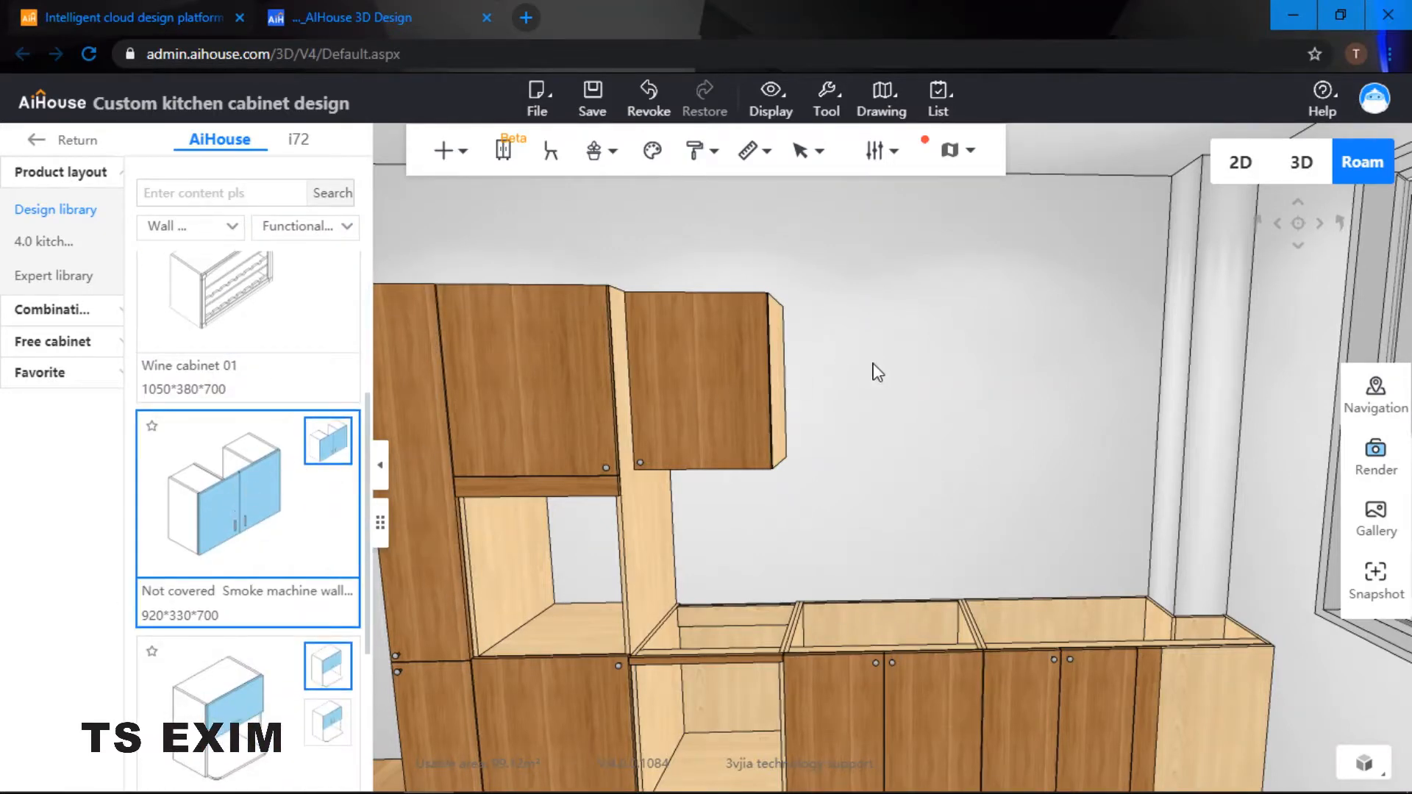
left_click(830, 386)
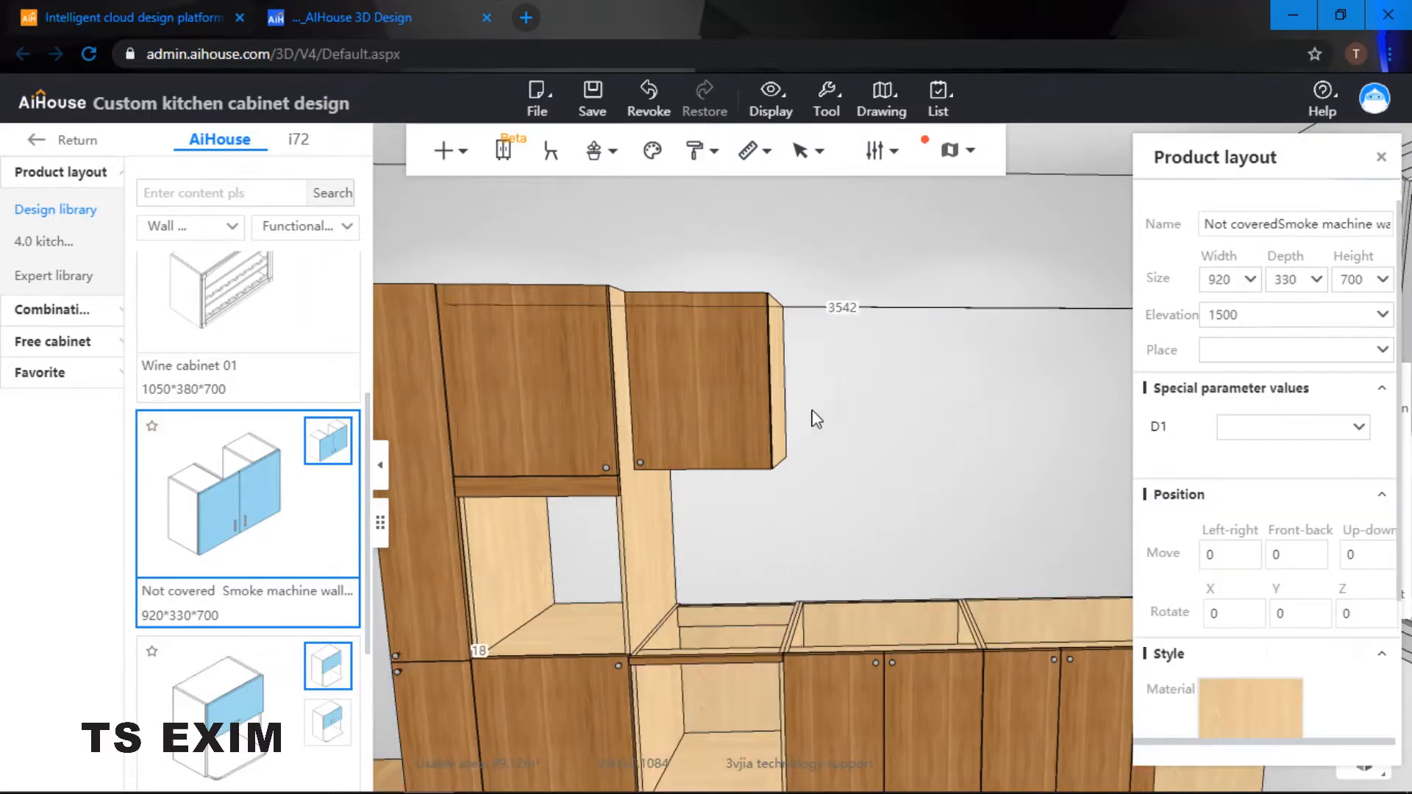
left_click(1040, 408)
key("d")
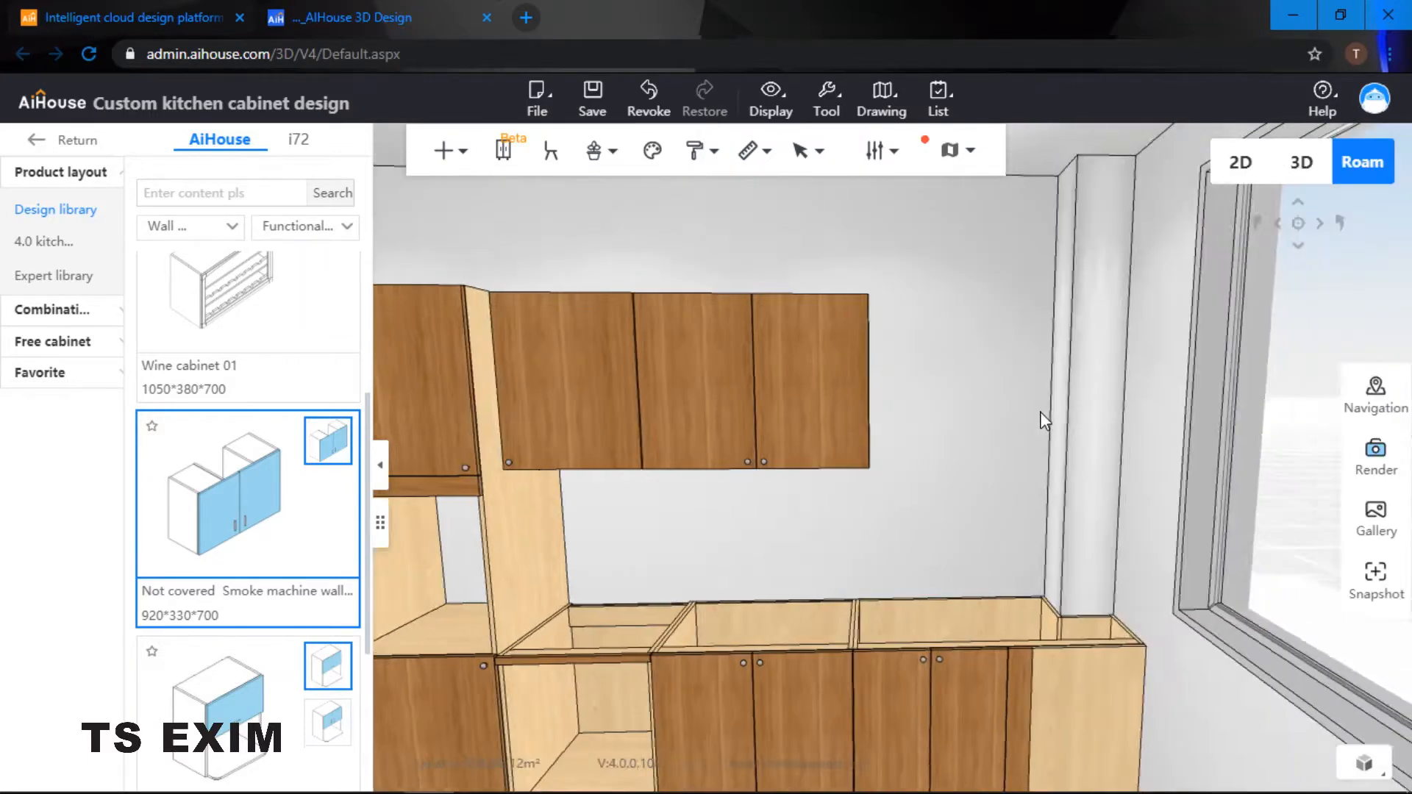
key("a")
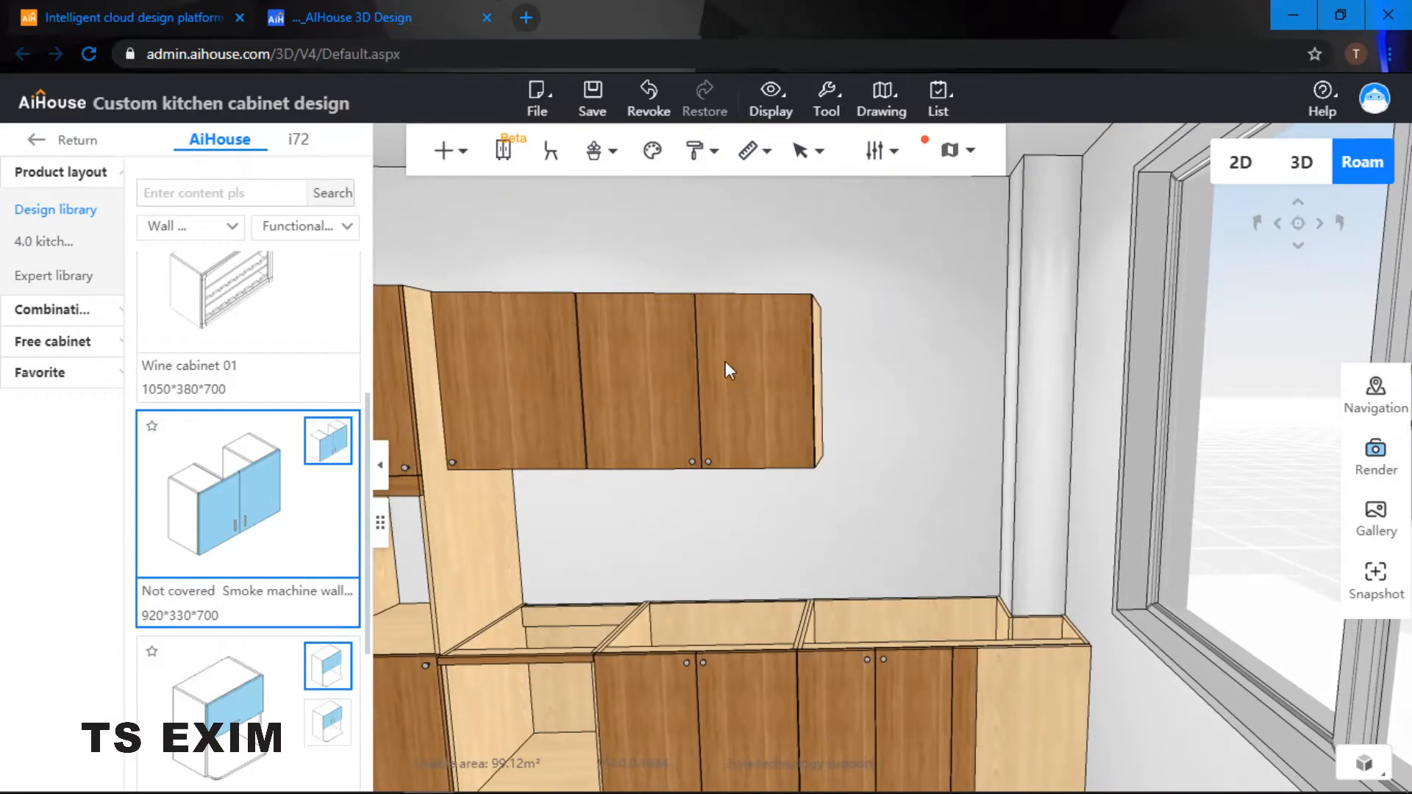
Step: Place a Right Swing wall cabinet, 400 wide and 400 deep, against the window-side end of the smoke machine wall cabinet
scroll(244, 375, "up", 1)
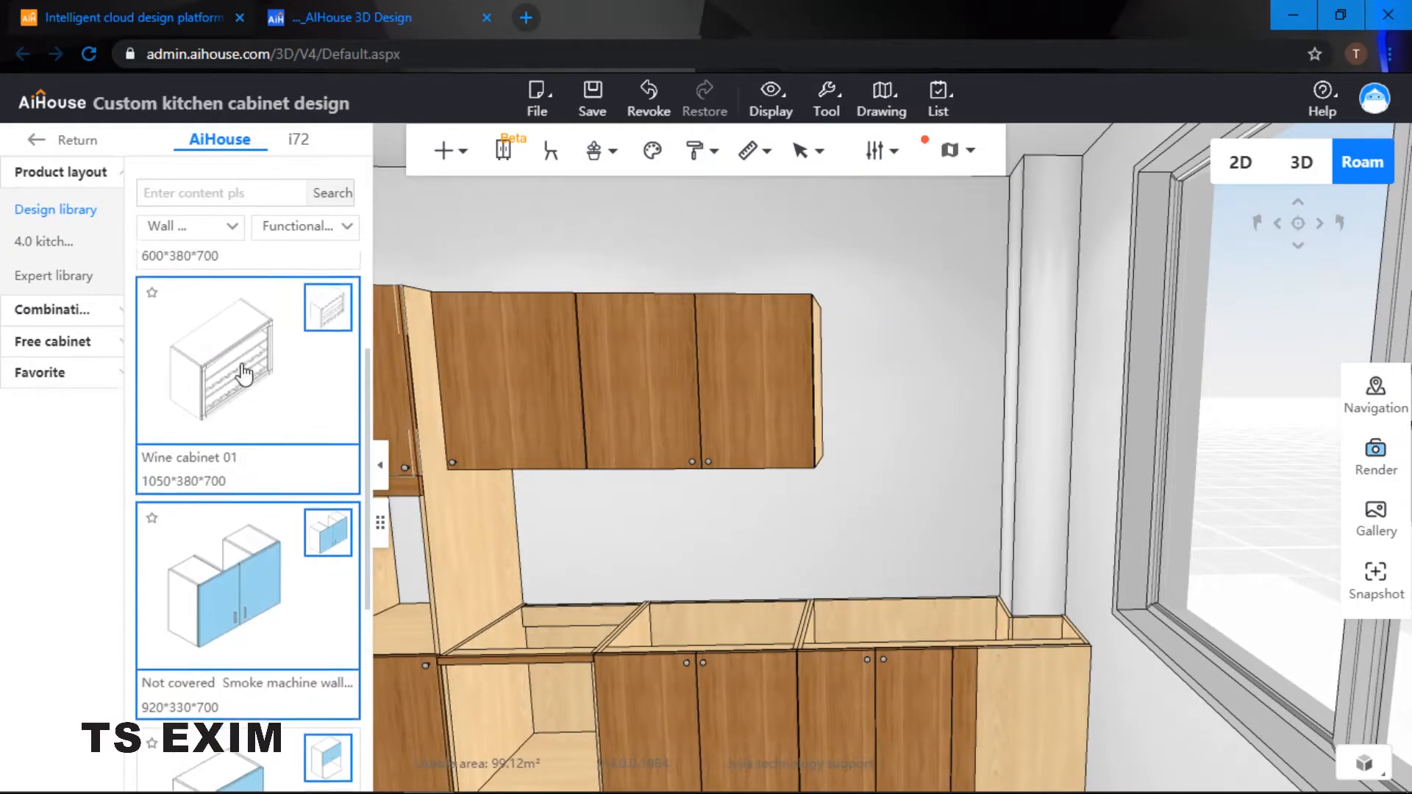
left_click(294, 228)
left_click(301, 262)
left_click(230, 586)
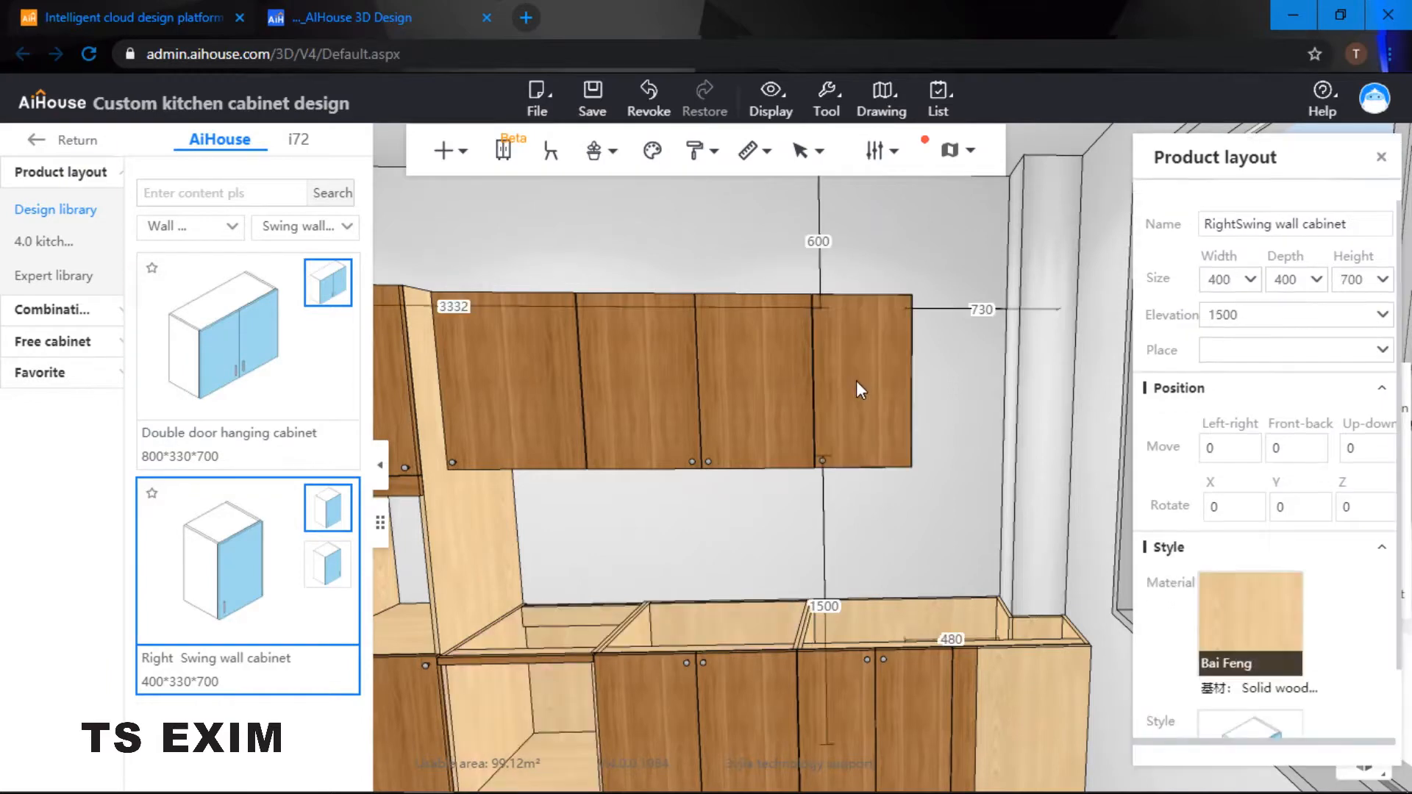
left_click(851, 376)
left_click_drag(921, 375, 881, 382)
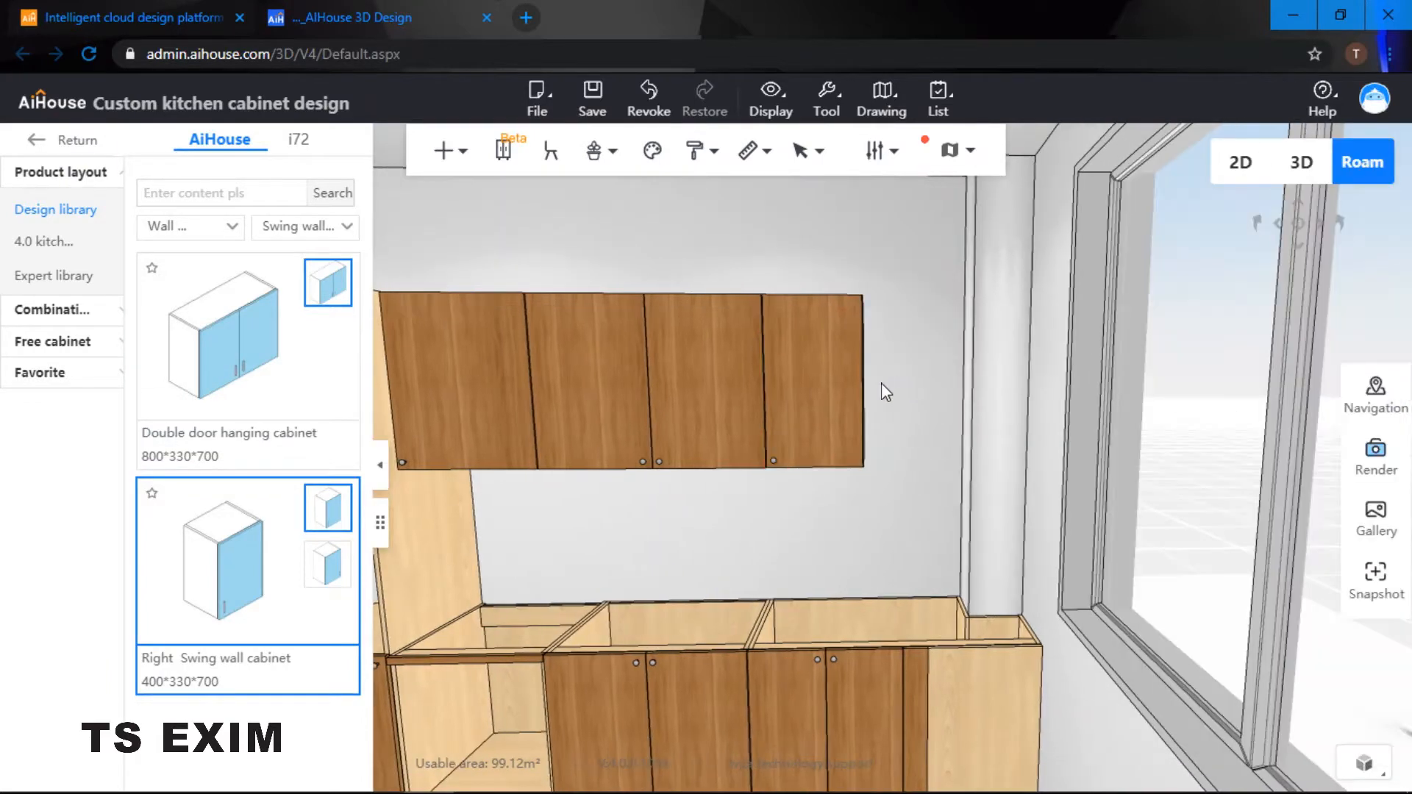
Step: Place the RightChamfer double door hanging cabinet, 800 wide, from the corner wall cabinets around the column at the window end
right_click_drag(865, 366, 866, 412)
key("d")
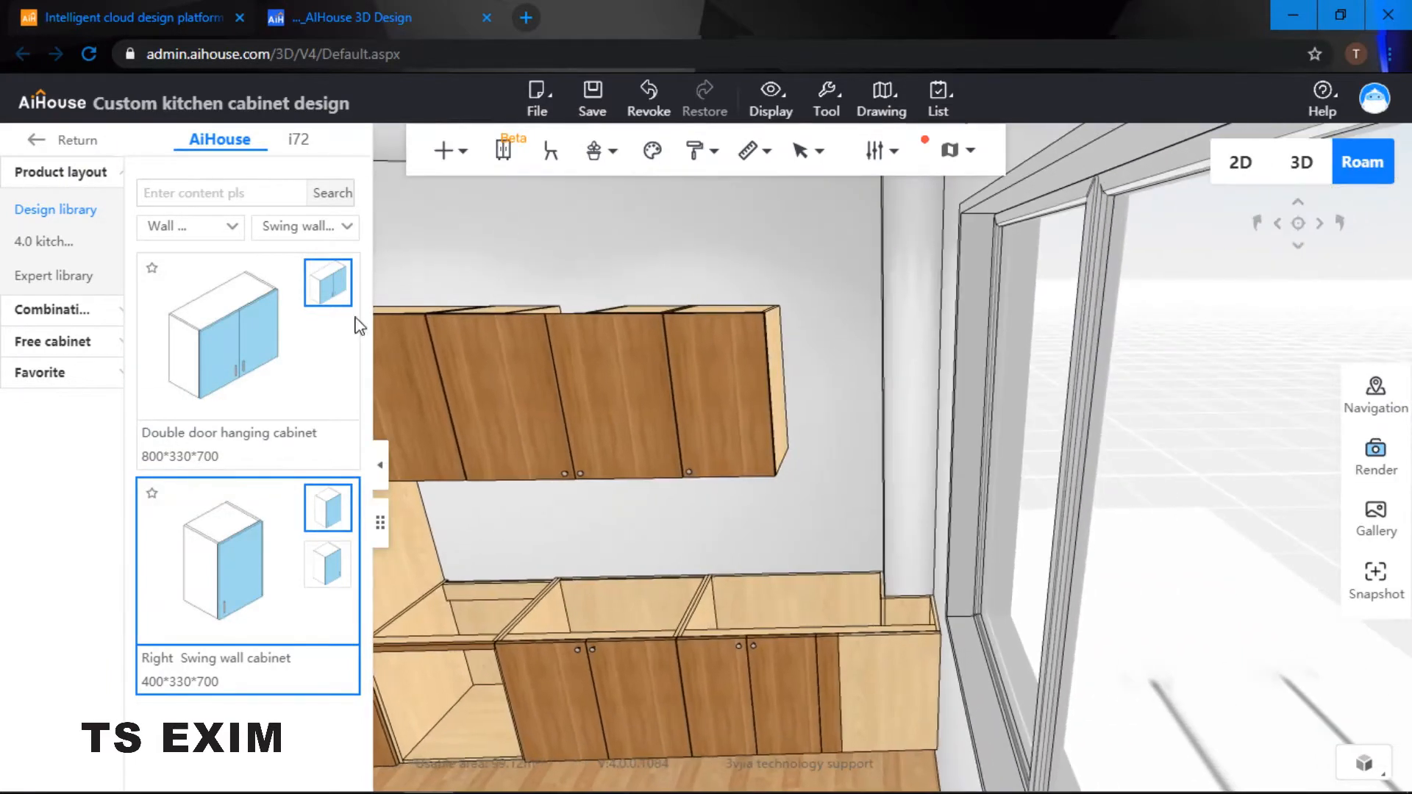
left_click(328, 227)
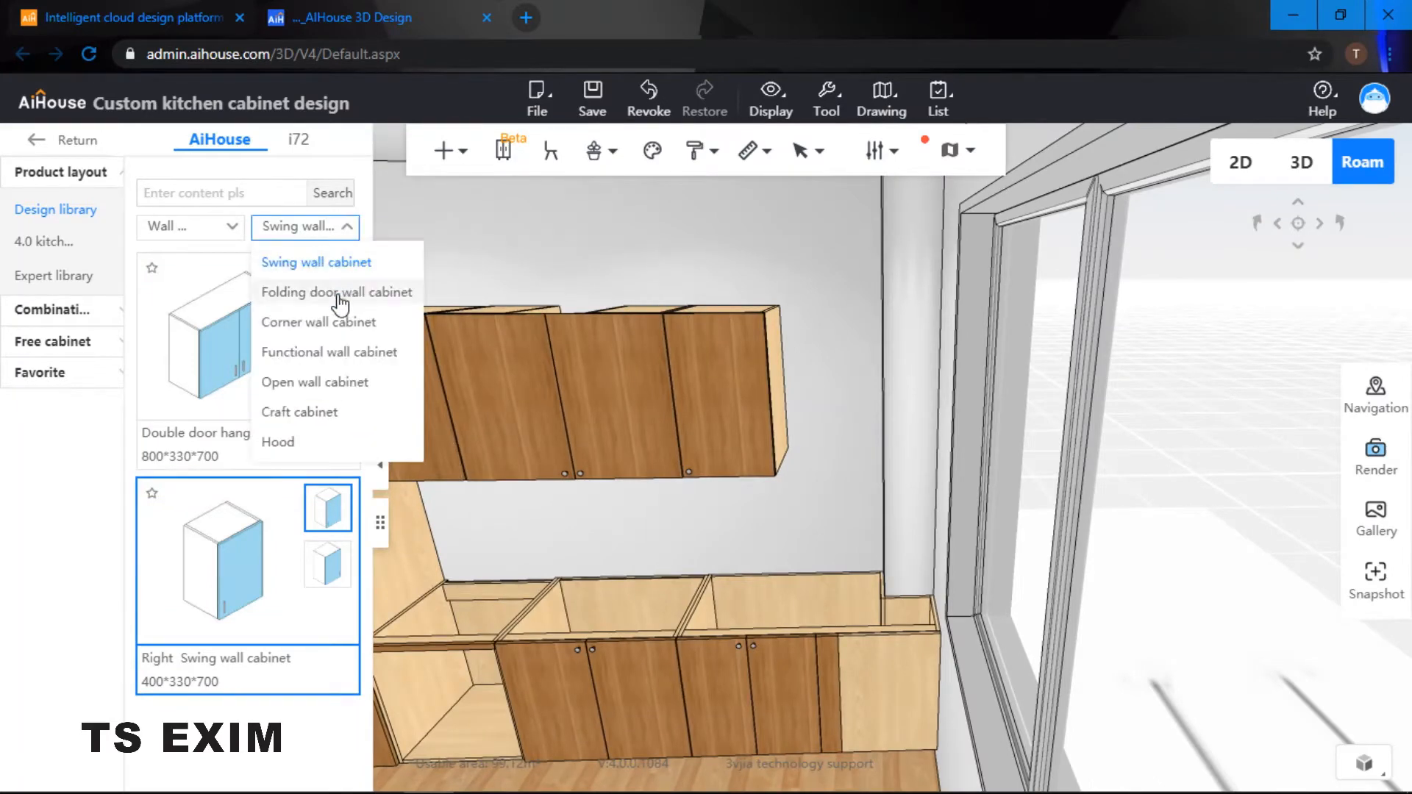
left_click(320, 323)
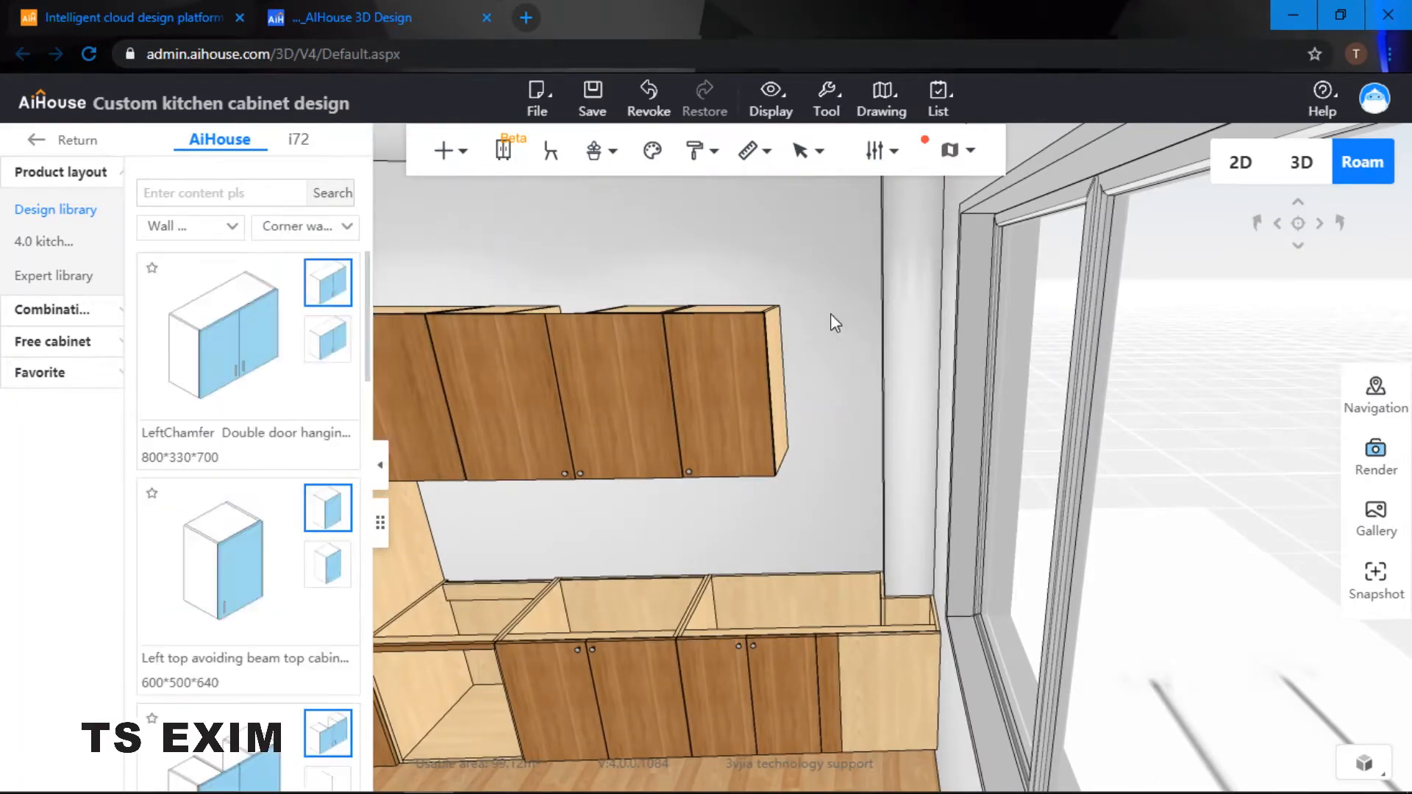
left_click(328, 339)
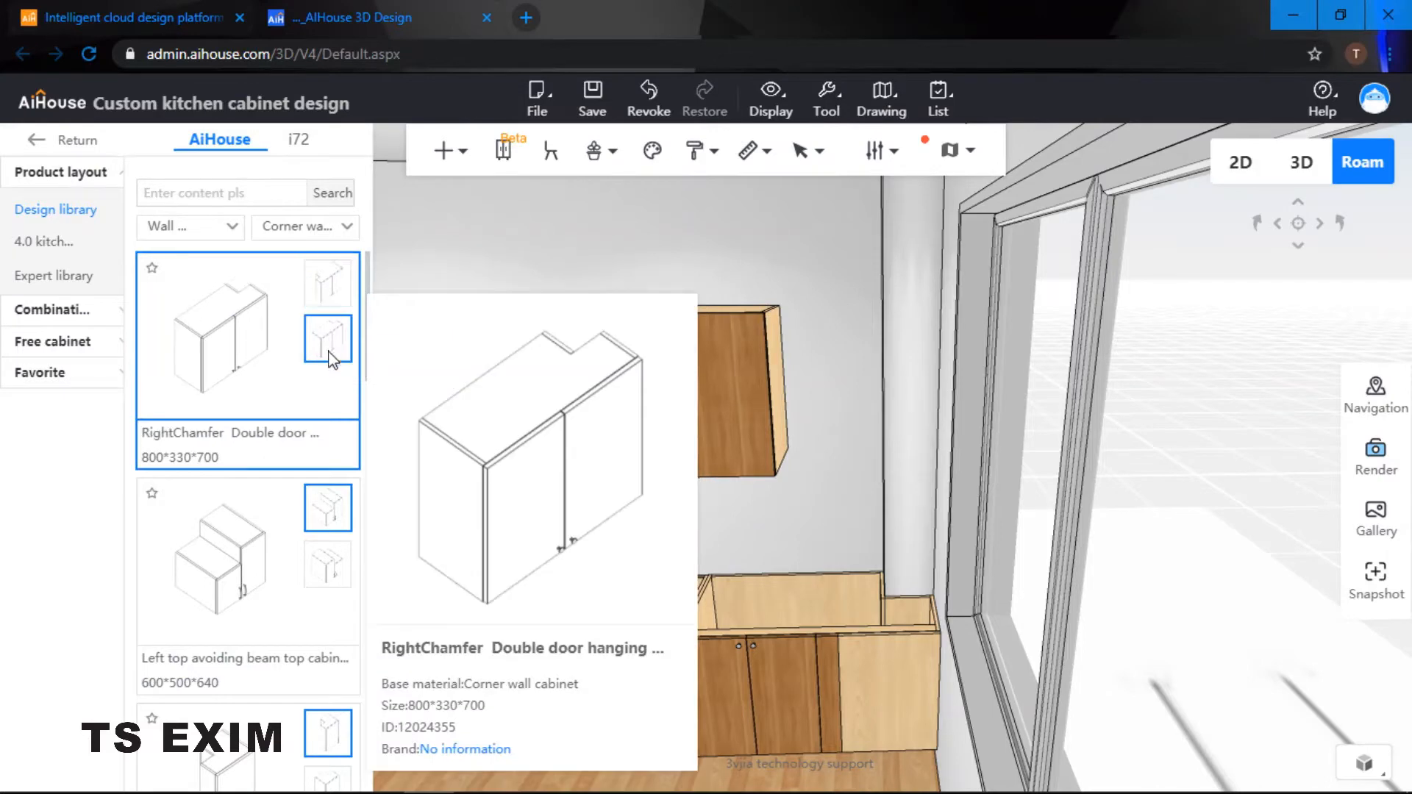
left_click(246, 354)
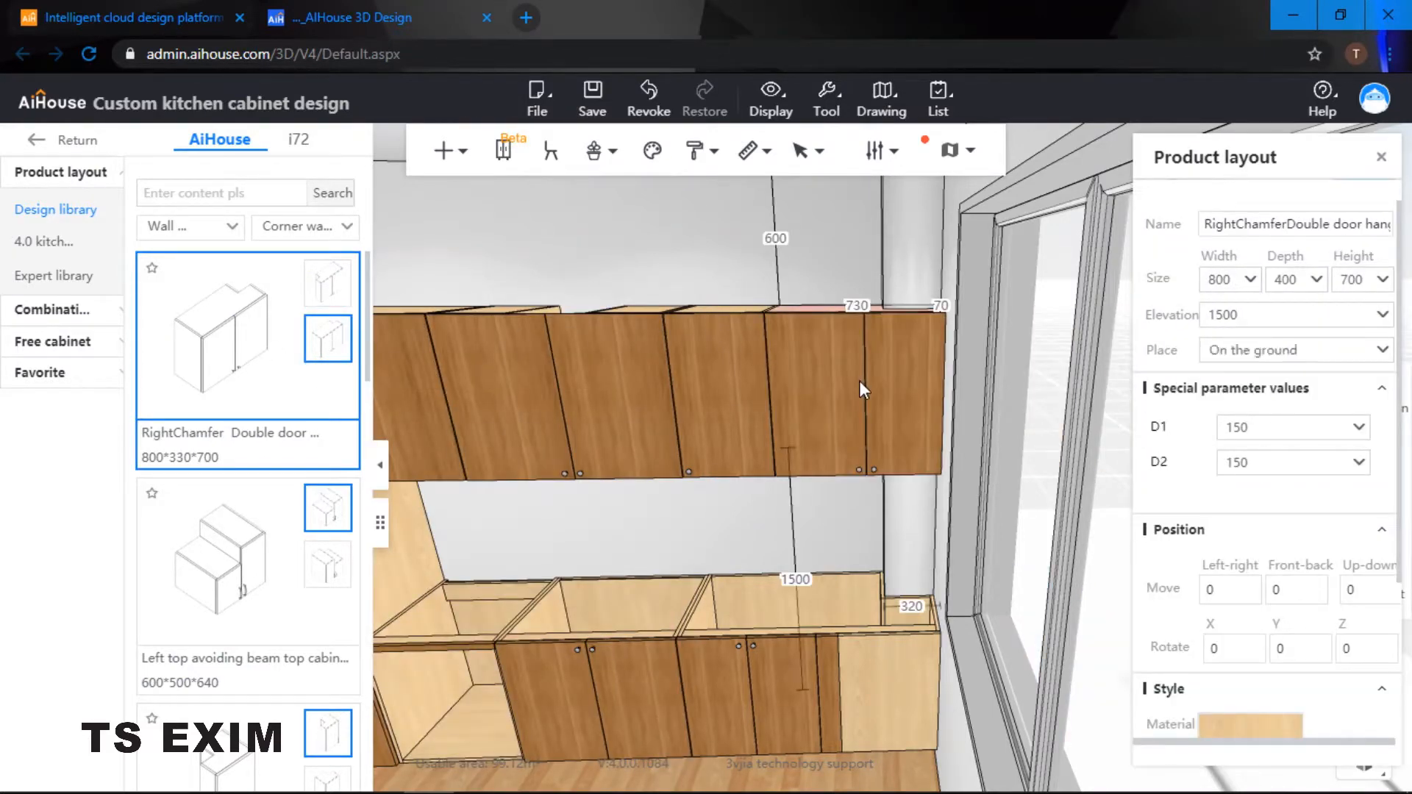
left_click(859, 381)
Step: Delete the 400-wide right swing wall cabinet and shift the RightChamfer cabinet about 91 away from the window wall
left_click(735, 308)
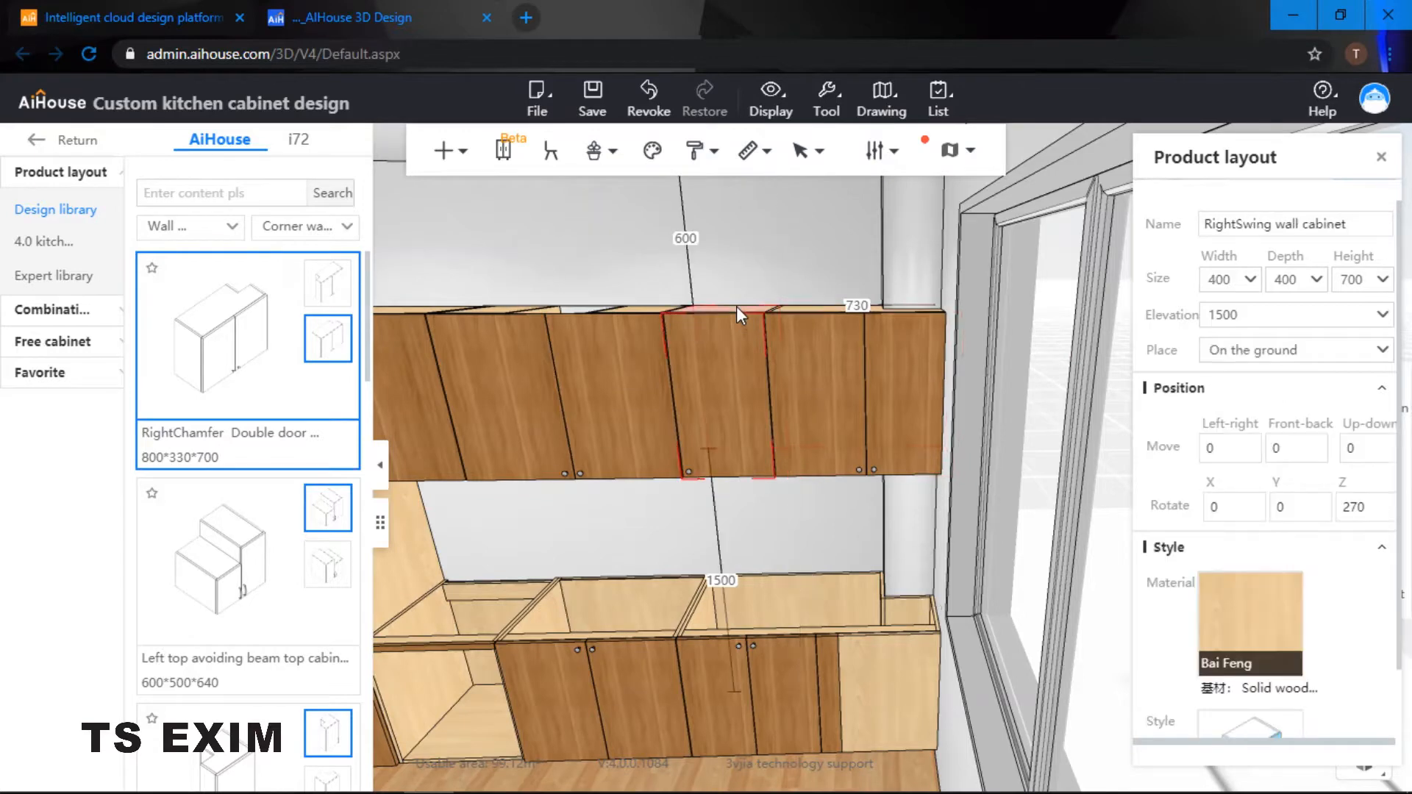
key("Delete")
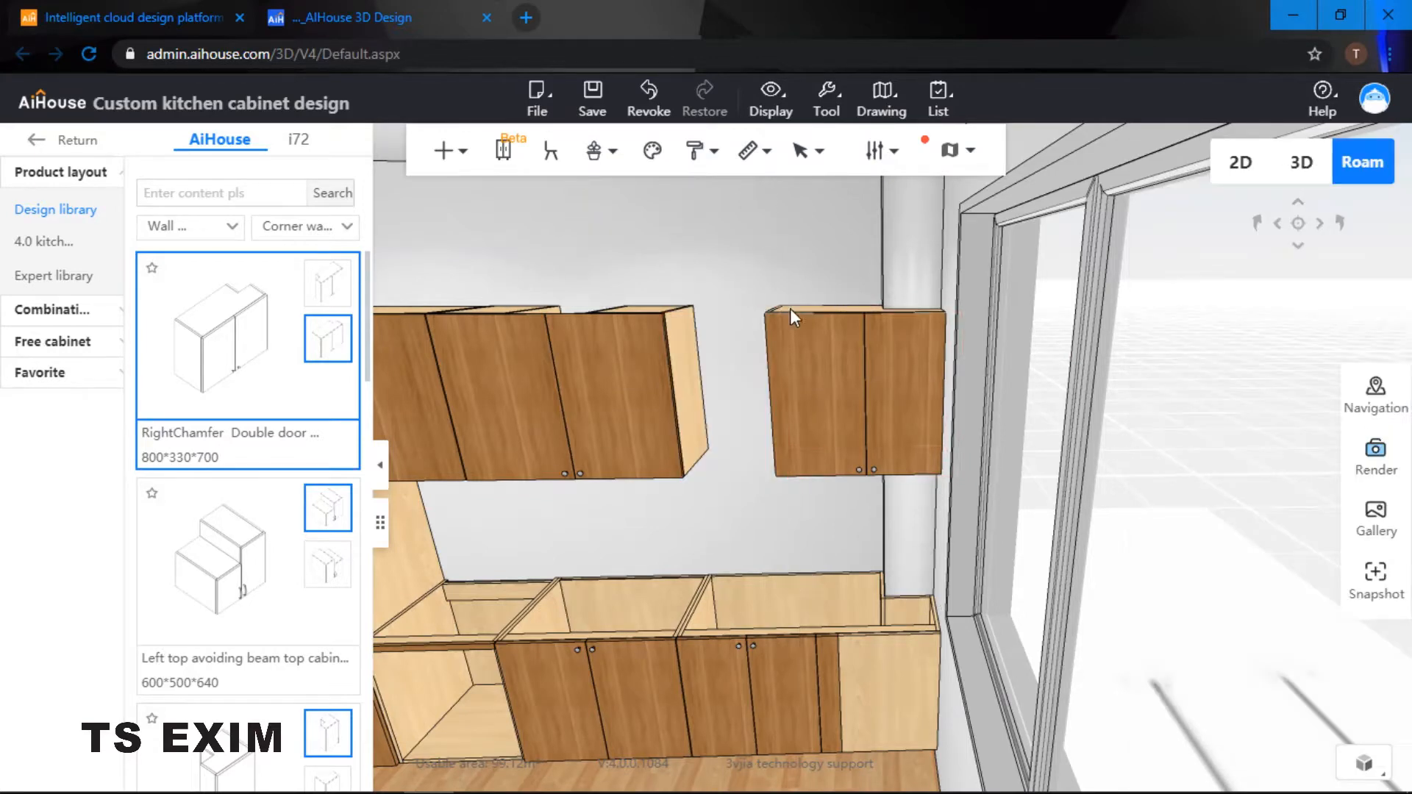
left_click(810, 309)
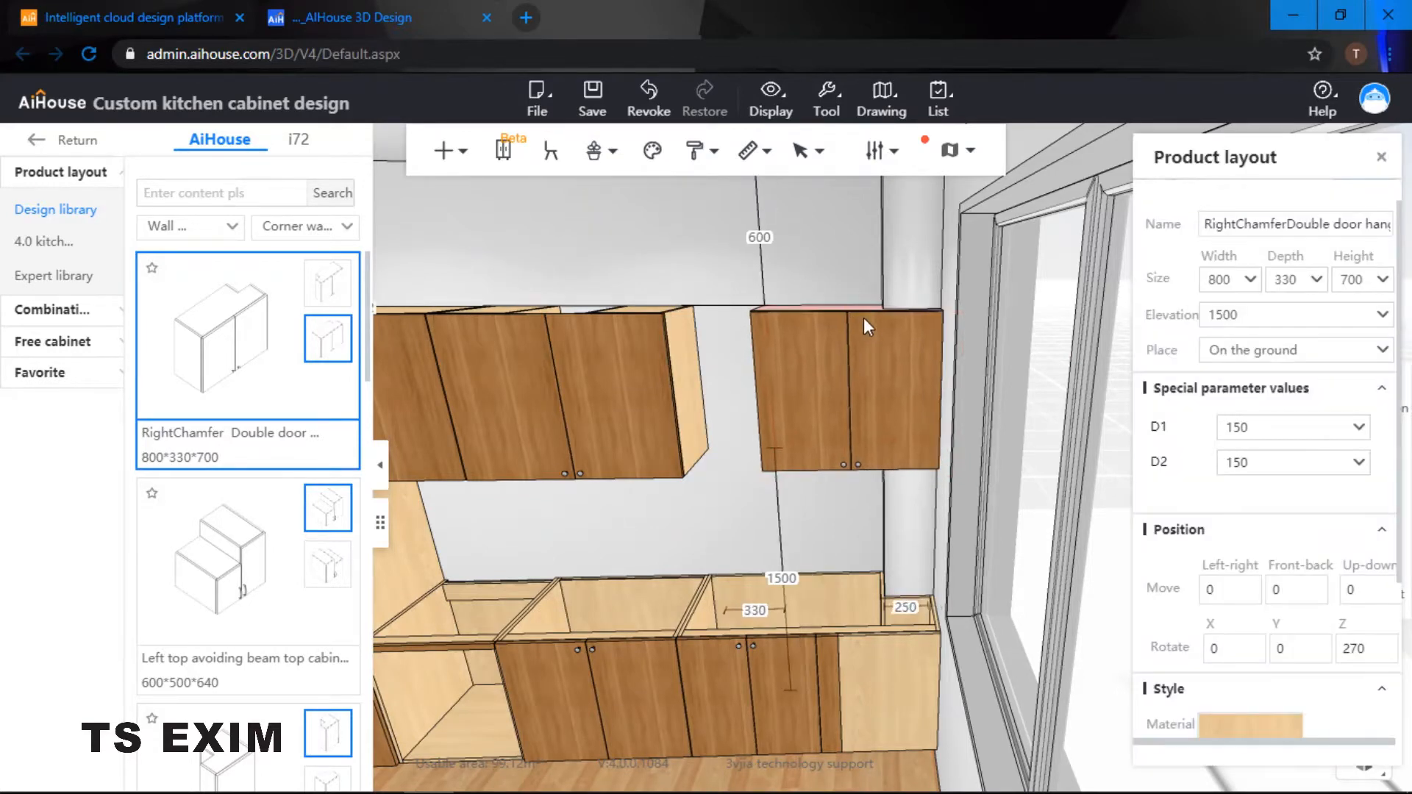
left_click_drag(847, 321, 831, 320)
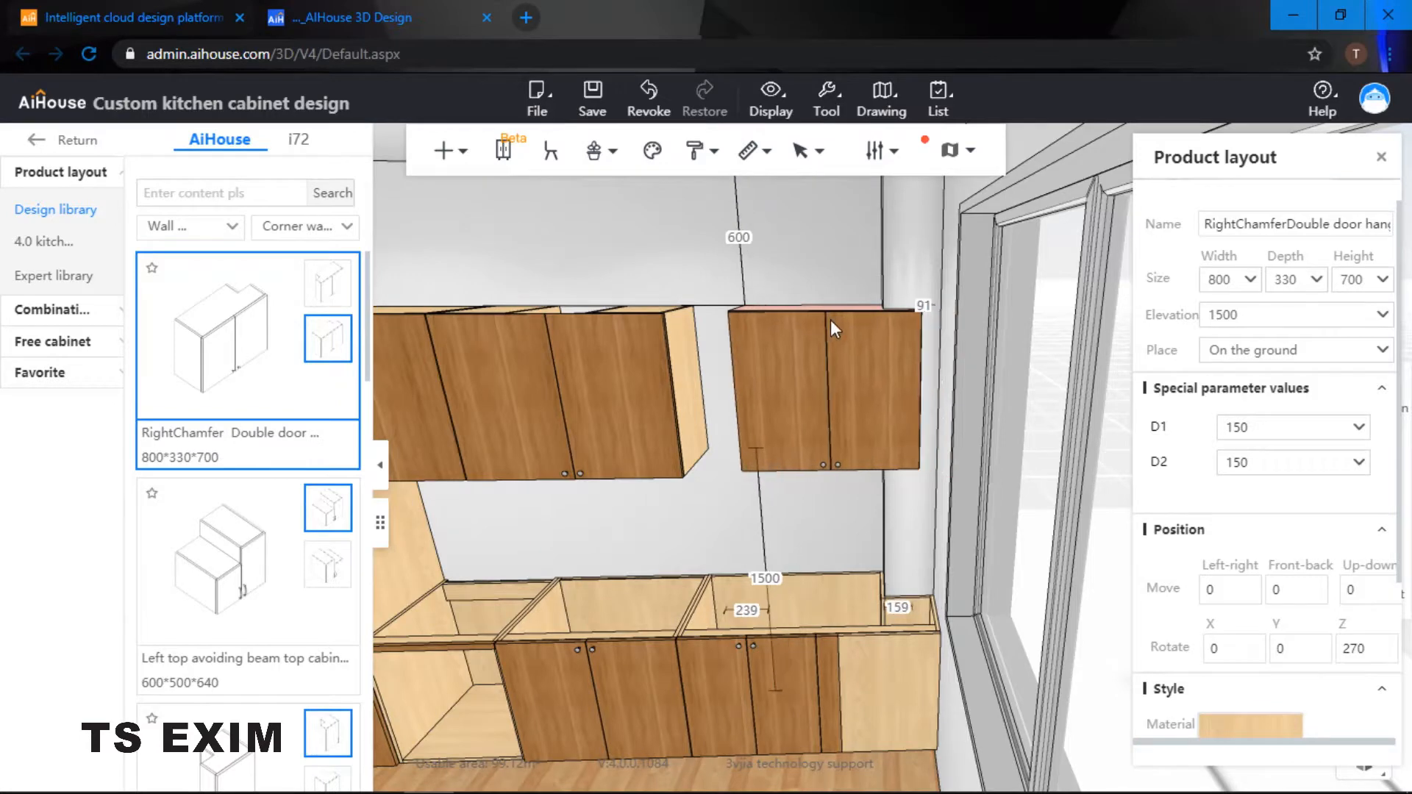
Step: Set the RightChamfer cabinet's column cutout parameters D1 and D2 to 250 each
left_click(1264, 432)
left_click(1217, 428)
left_click_drag(848, 219, 904, 297)
left_click(866, 252)
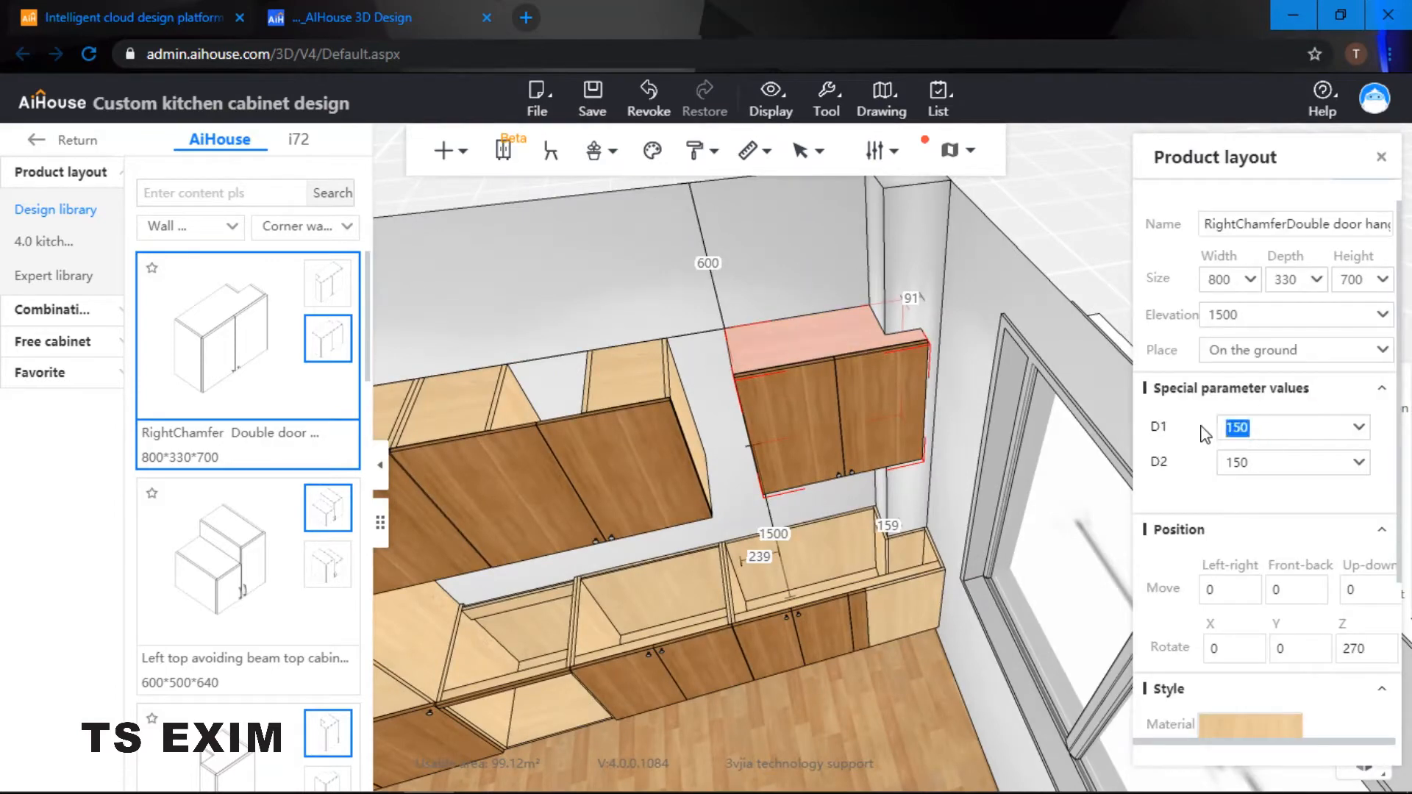
type("250")
key("Return")
type("25")
key("Return")
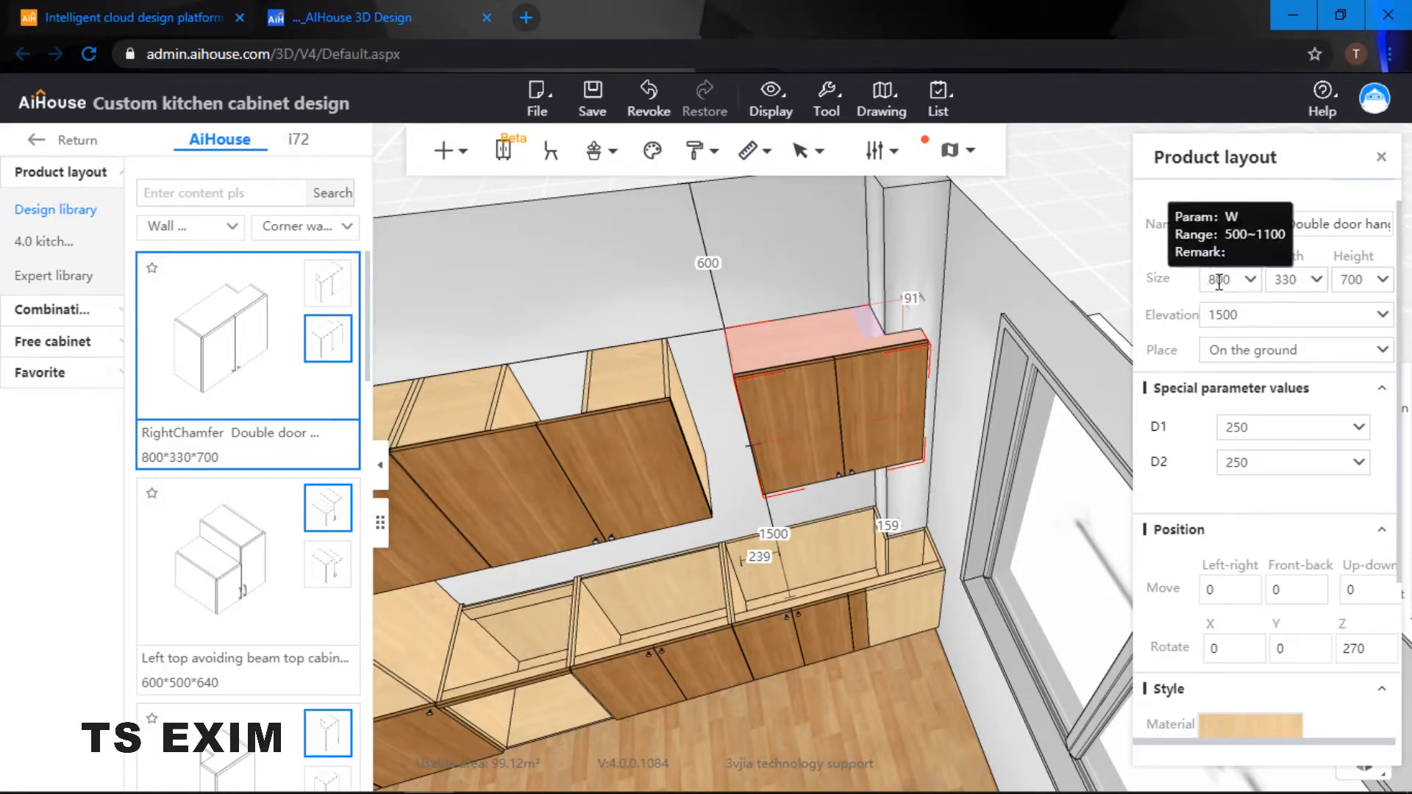
Step: Set the RightChamfer cabinet's width to 700 and its distance to the window wall to 0
left_click_drag(1218, 282, 1200, 282)
type("7")
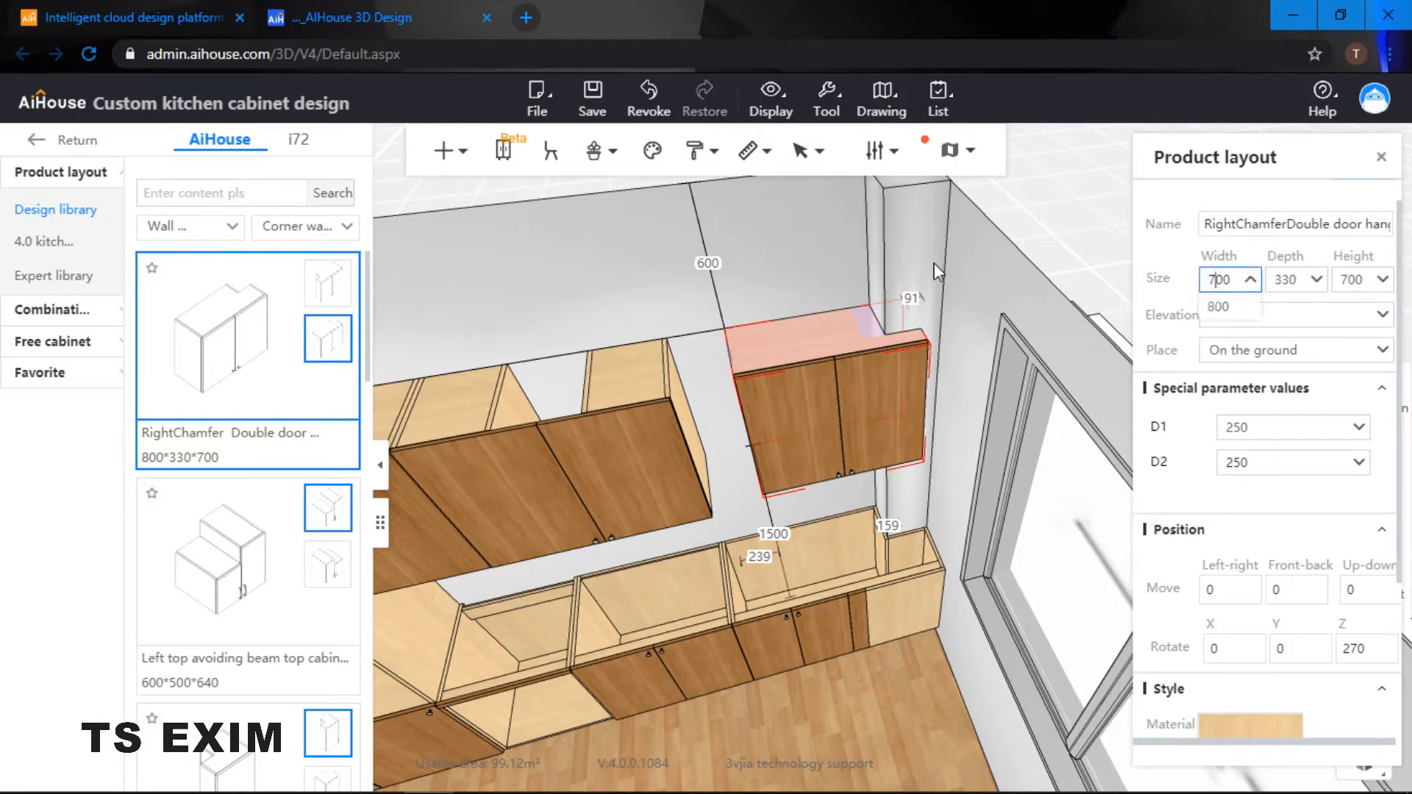
key("Return")
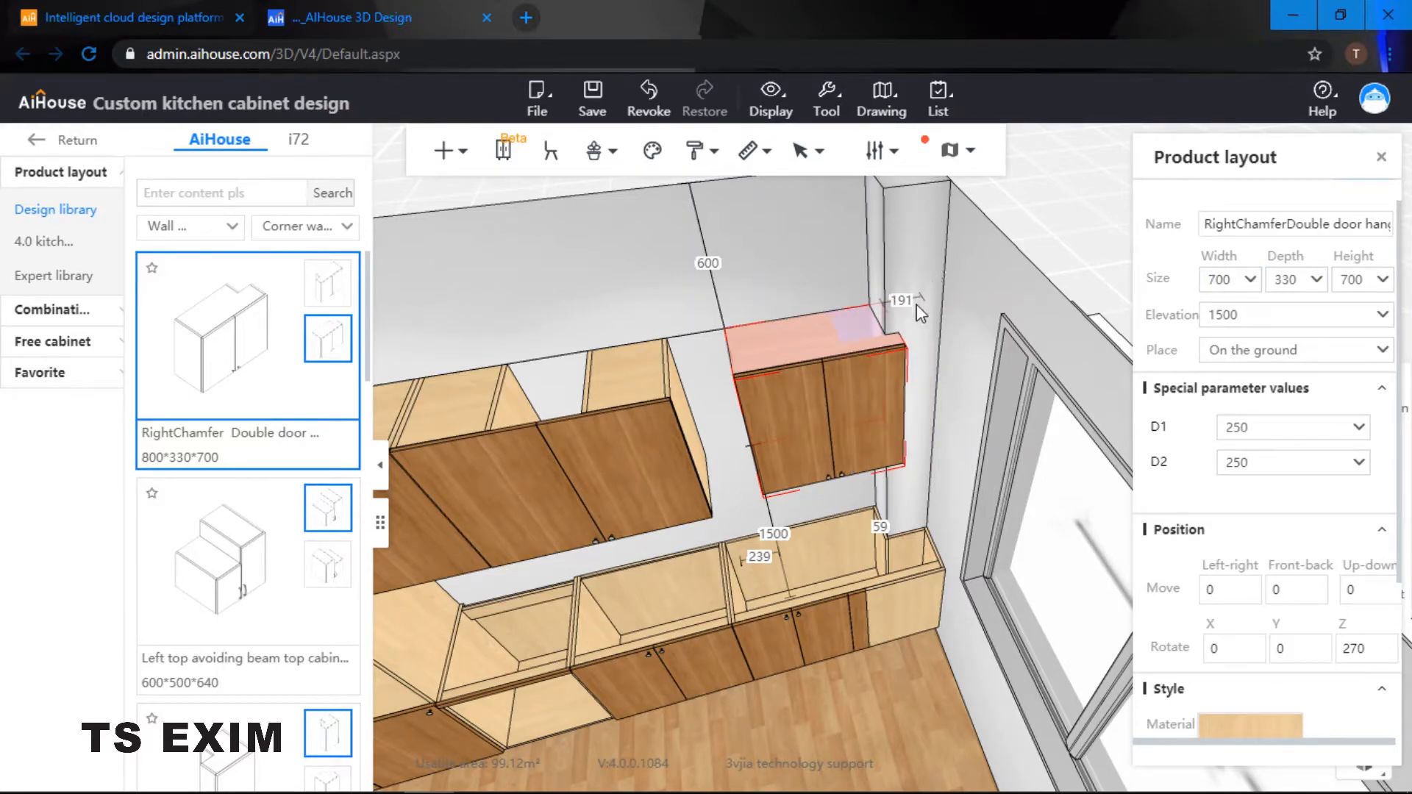
type("0")
key("Return")
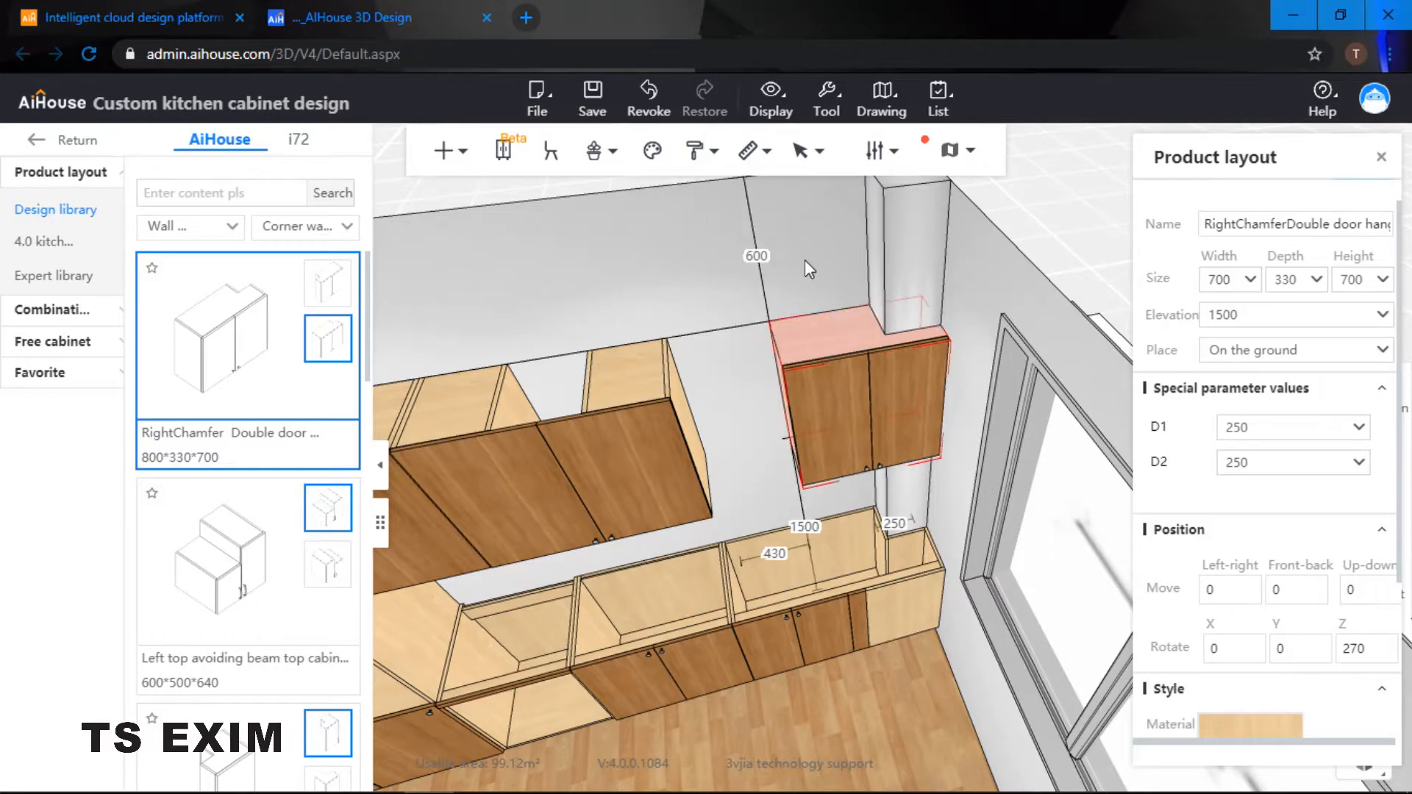
Step: Fill the gap between the smoke machine and RightChamfer wall cabinets with a Right Swing wall cabinet, 430 wide and 400 deep
left_click_drag(779, 275, 809, 353)
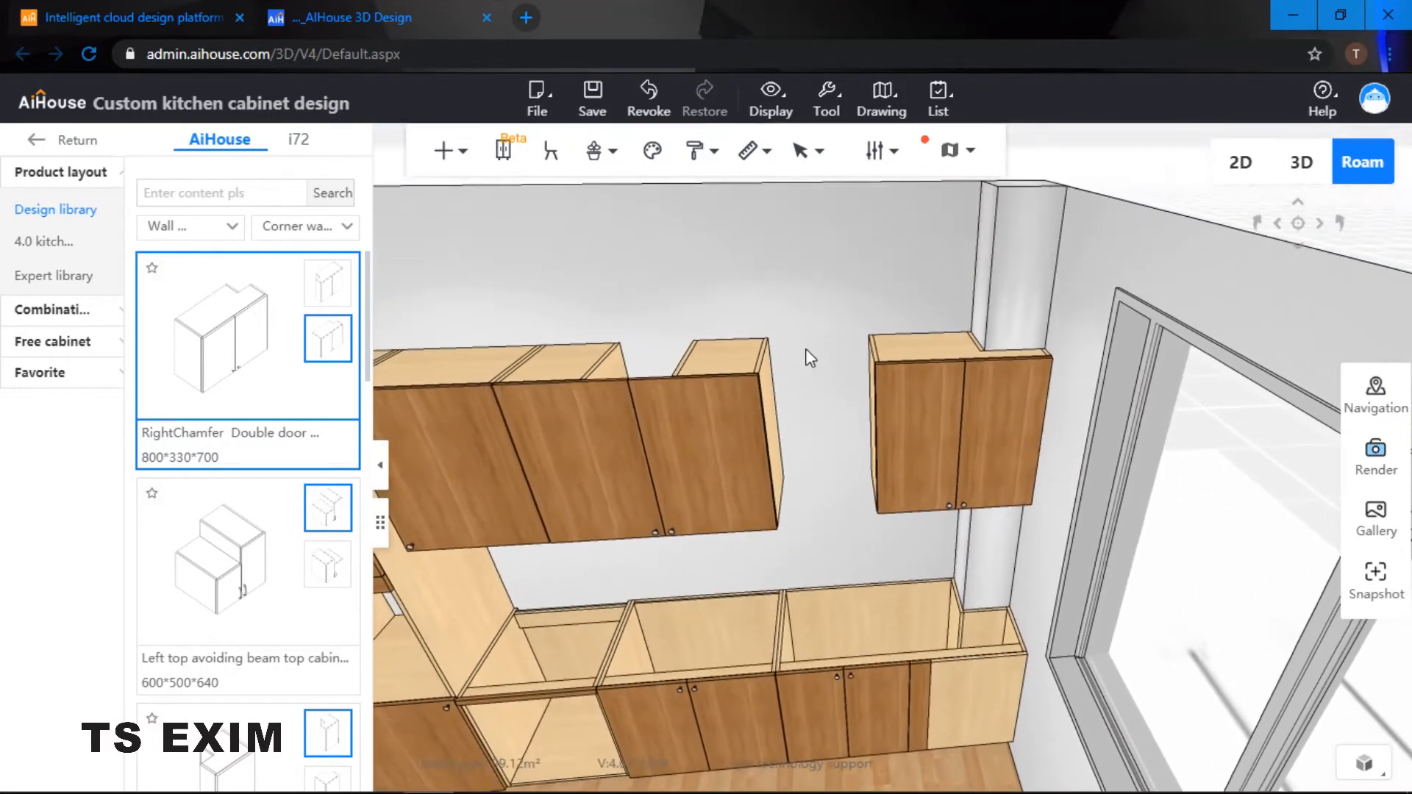
left_click(301, 226)
left_click(315, 263)
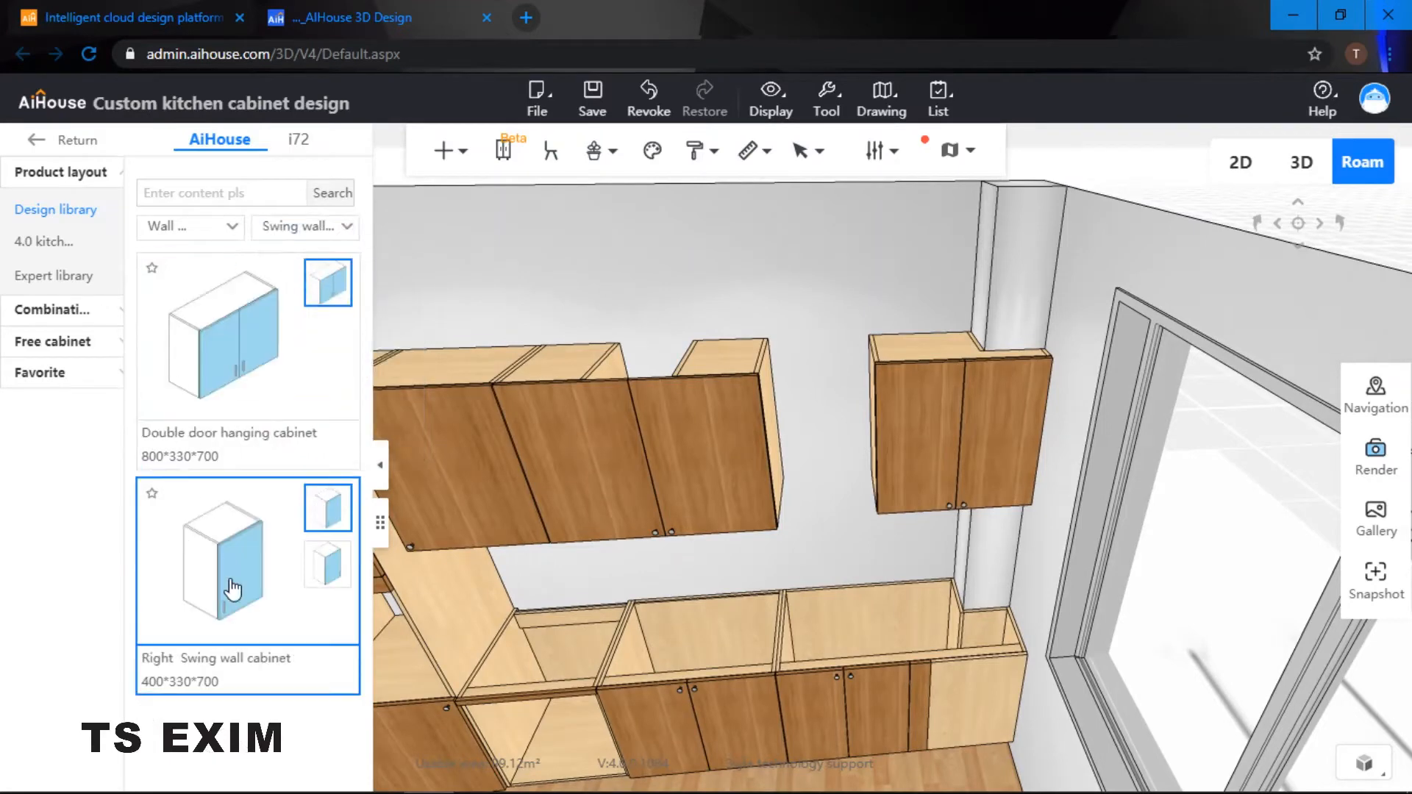
left_click(206, 588)
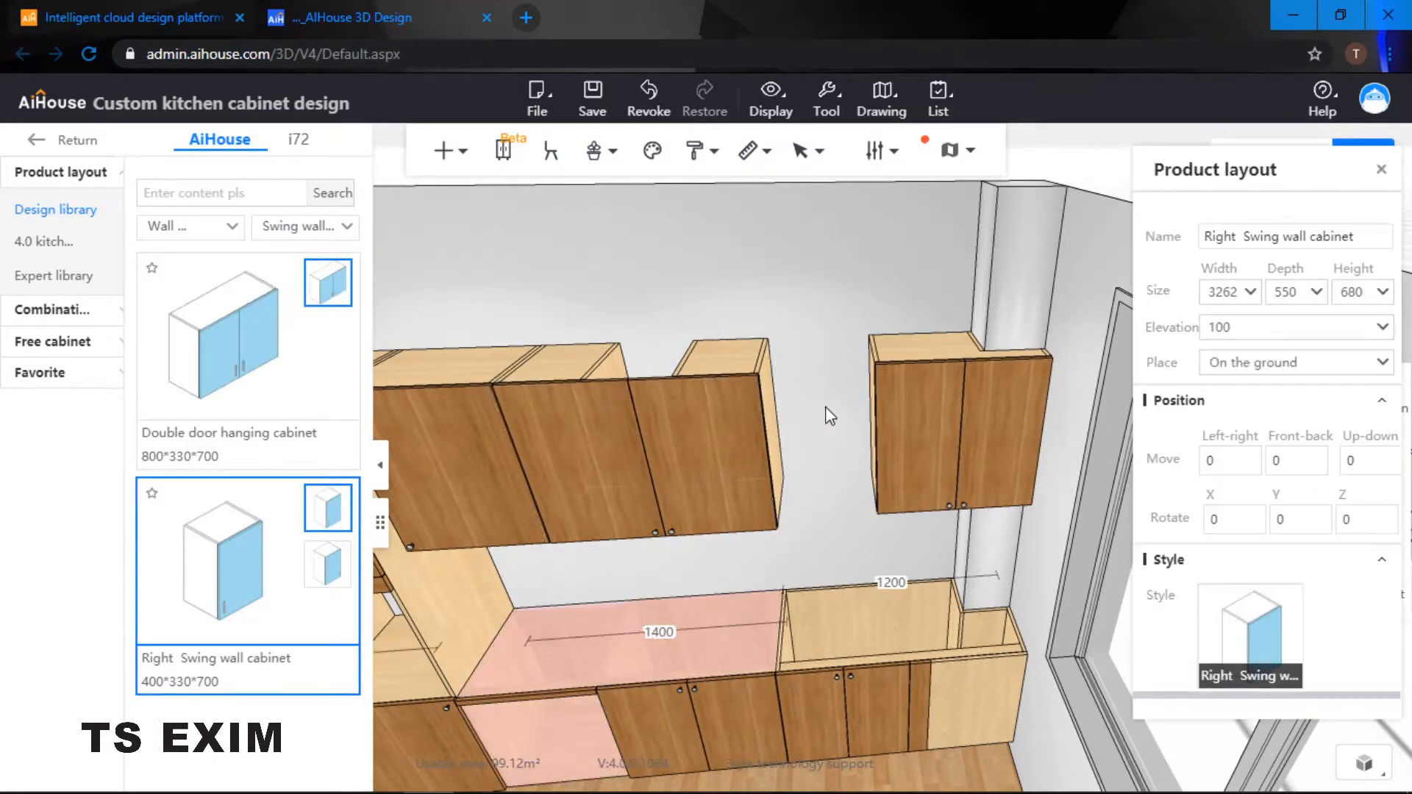
left_click(841, 419)
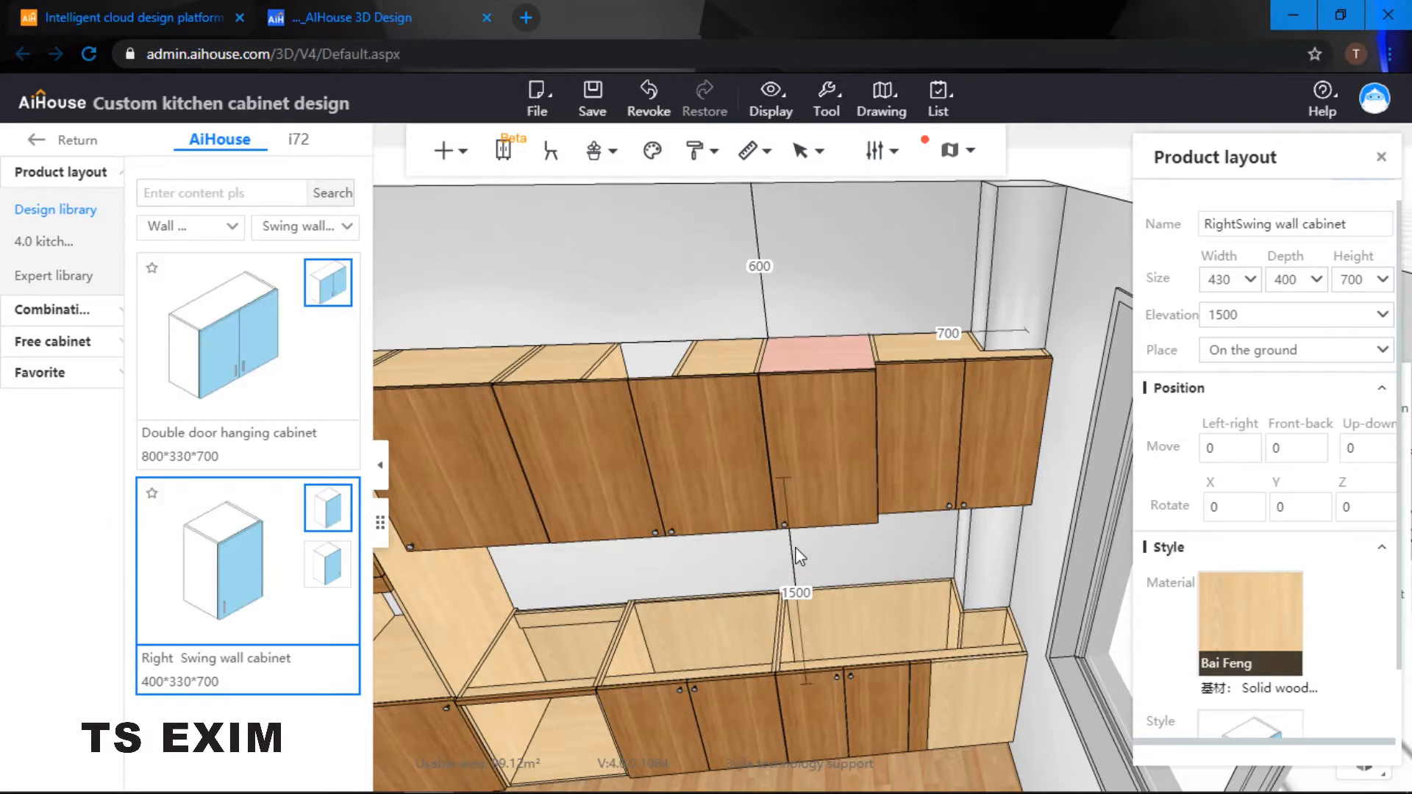
Step: Set the depth of the RightChamfer double door hanging cabinet at the column to 400
left_click(902, 338)
left_click(1287, 280)
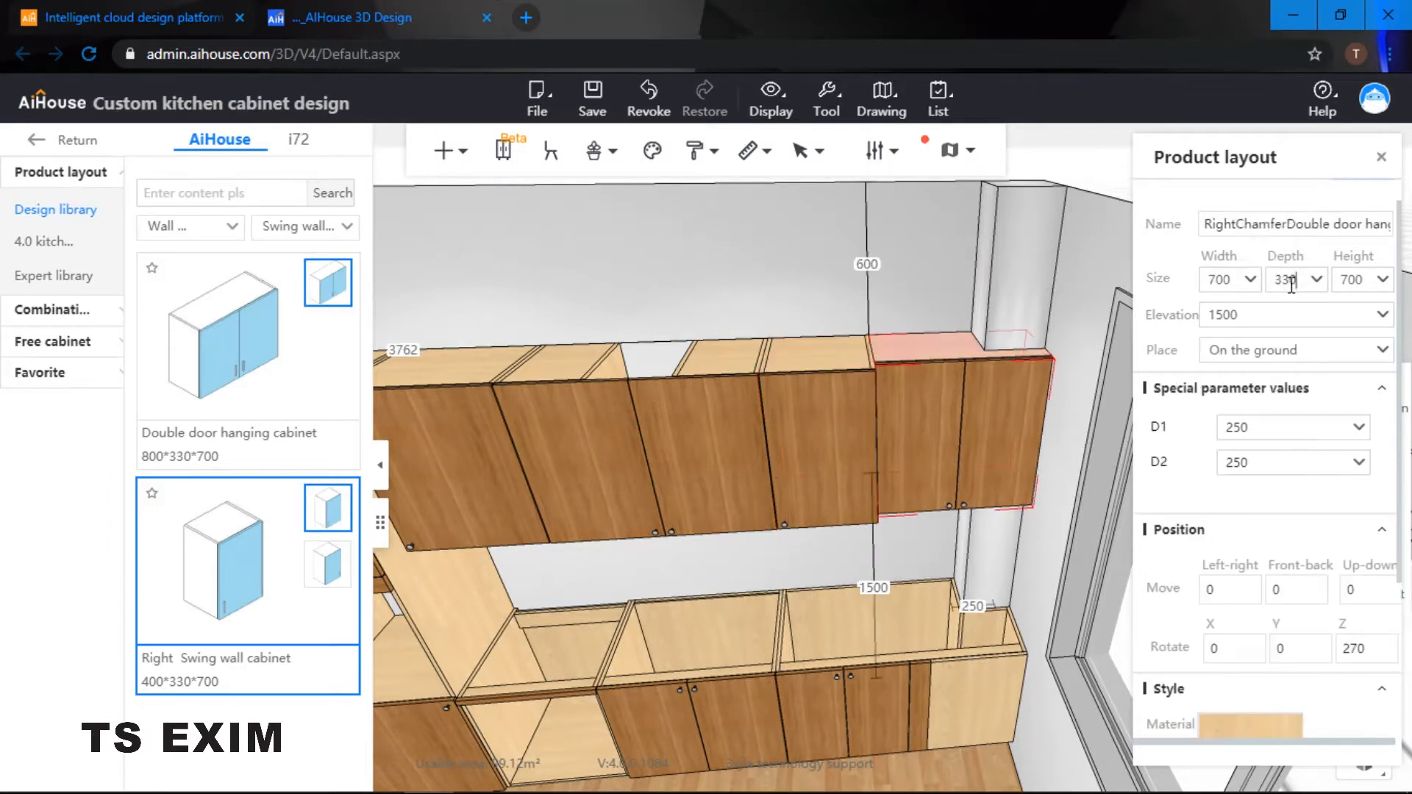
type("400")
key("Return")
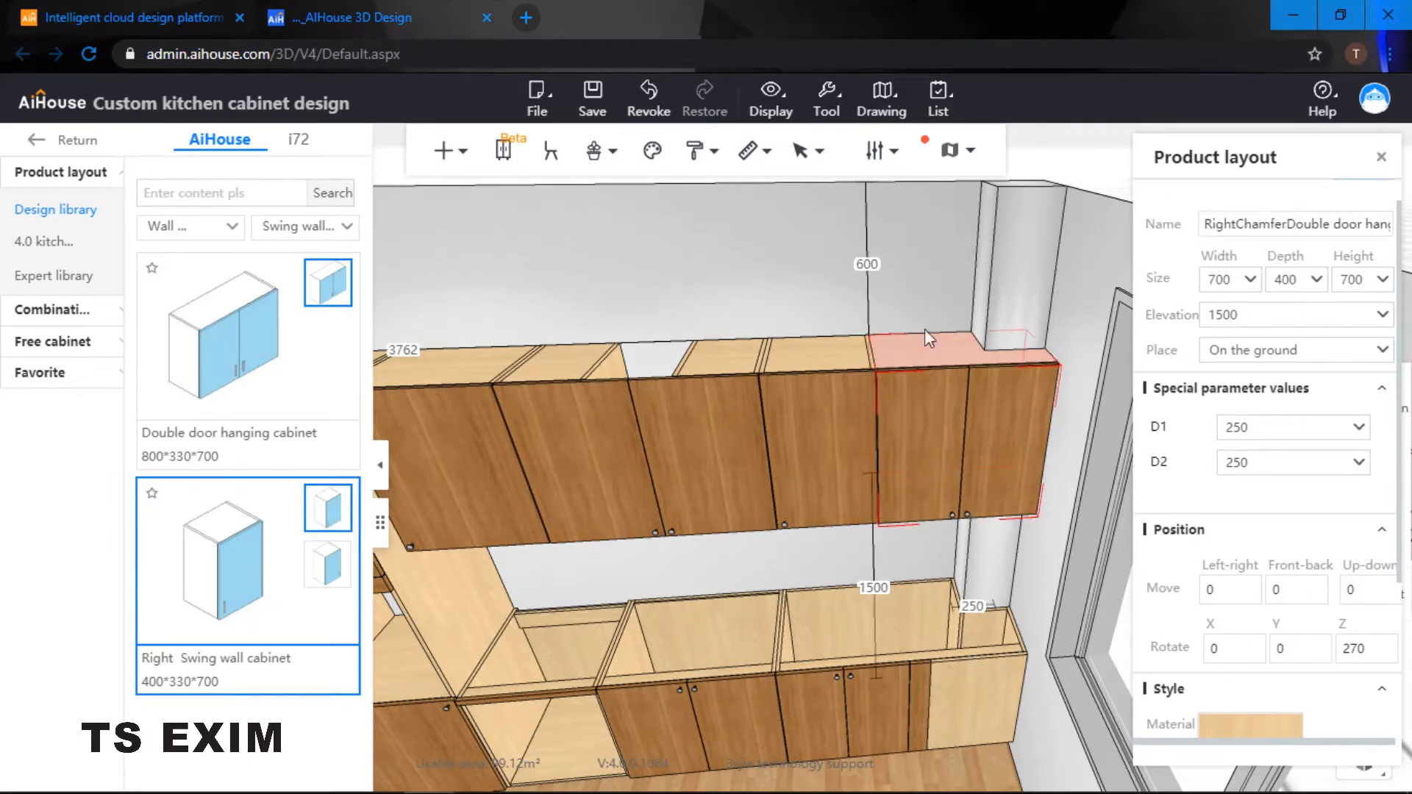
left_click_drag(768, 291, 1078, 321)
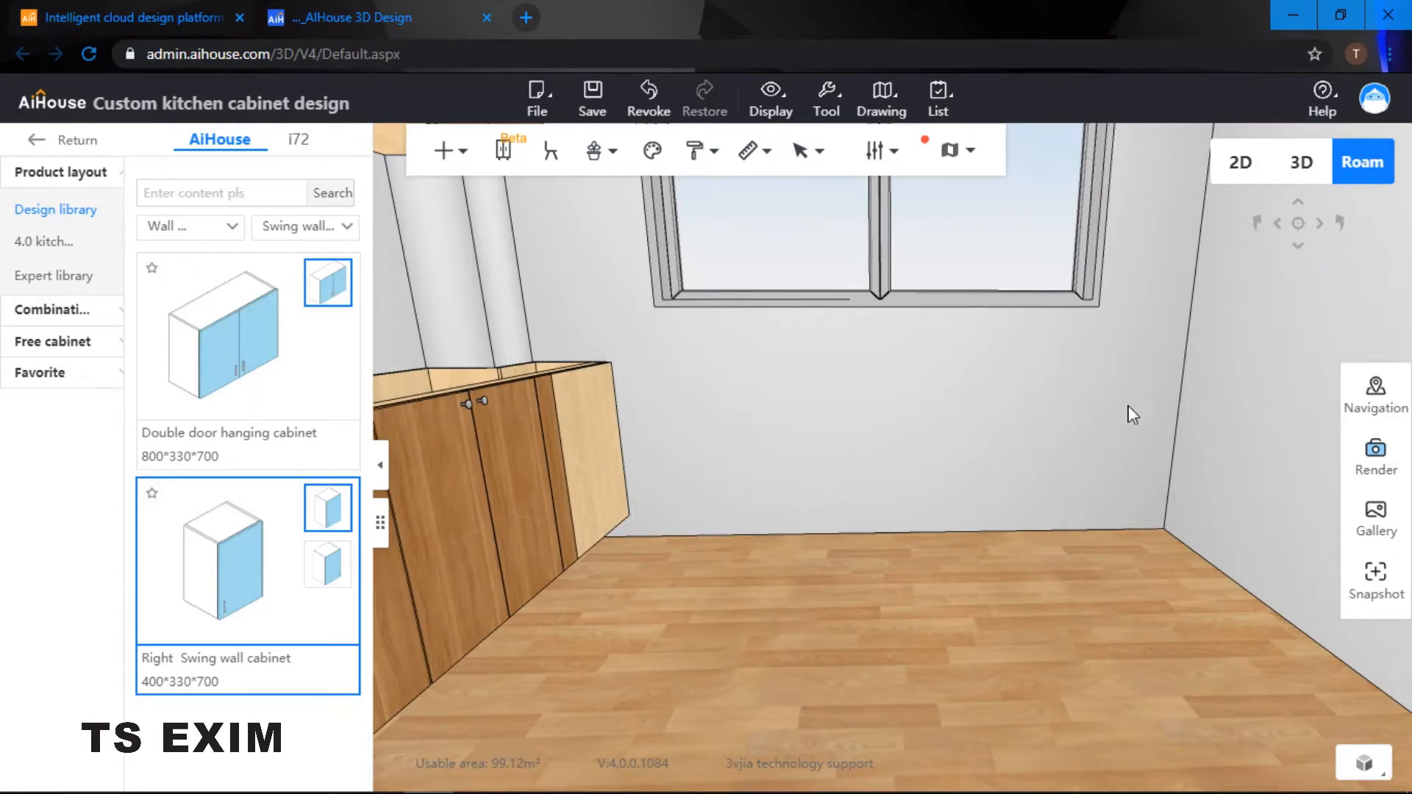
left_click_drag(786, 341, 625, 310)
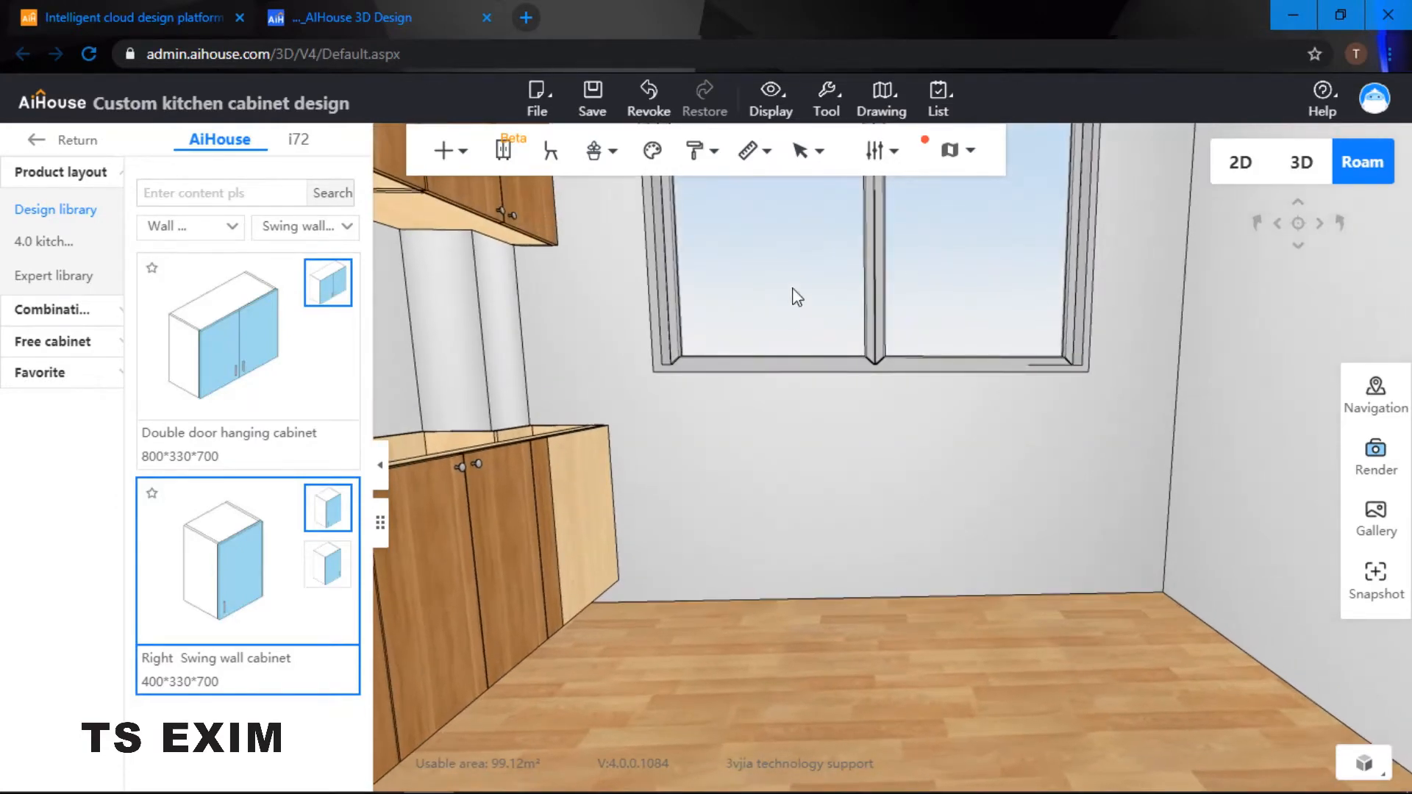
Step: Place a 50-wide Filler-horizontal with cork against the exposed end of the base cabinet run near the window wall
left_click_drag(838, 423, 743, 419)
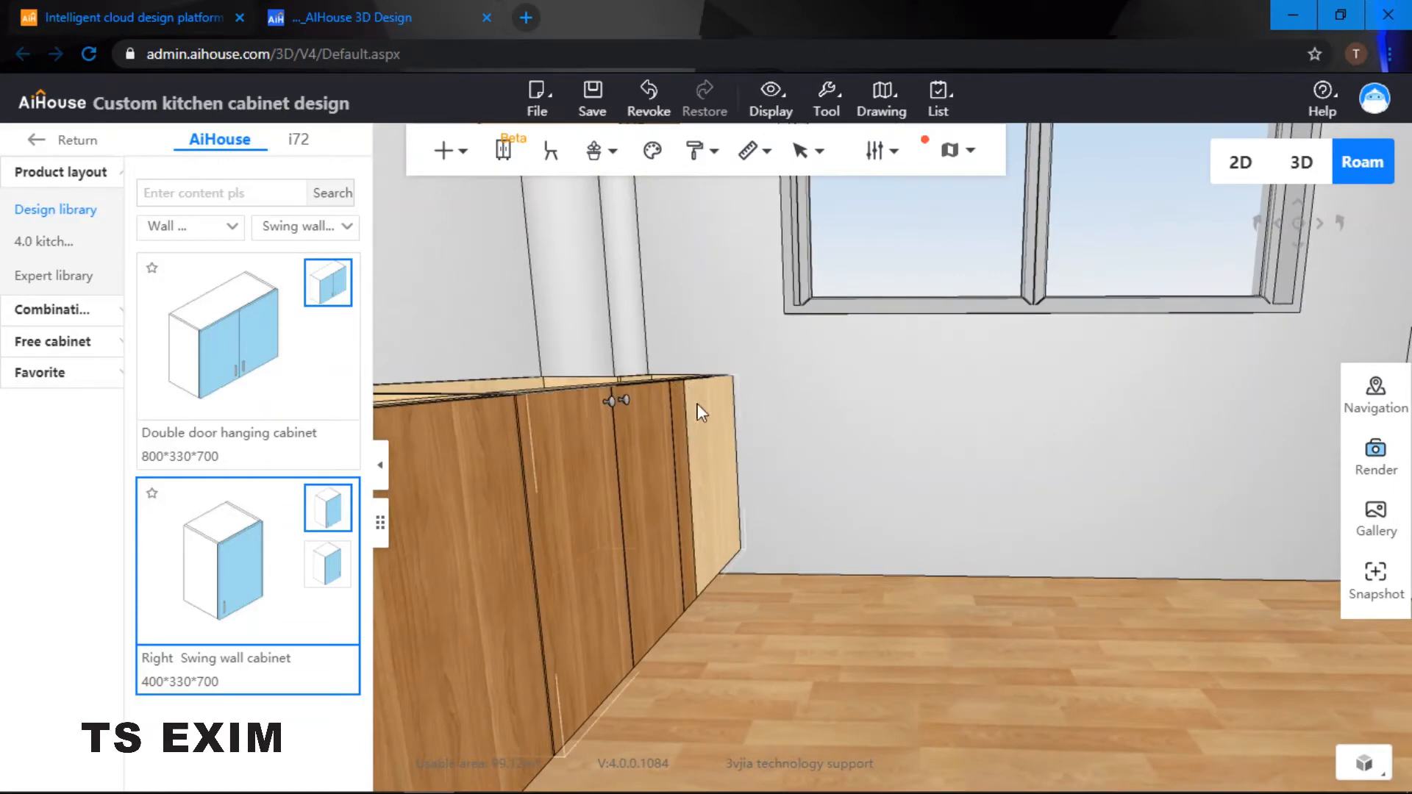
left_click_drag(700, 598, 616, 378)
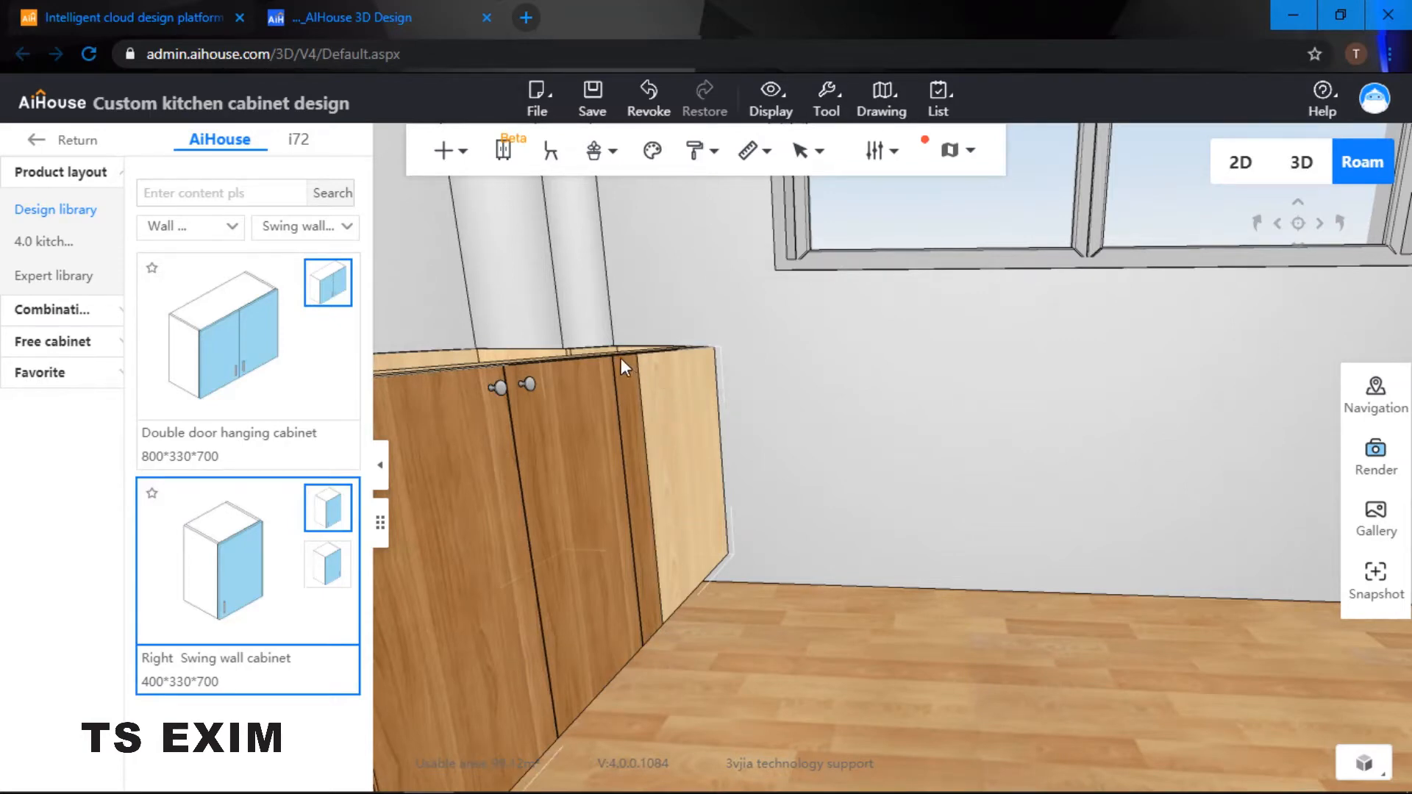
left_click(193, 226)
left_click(182, 382)
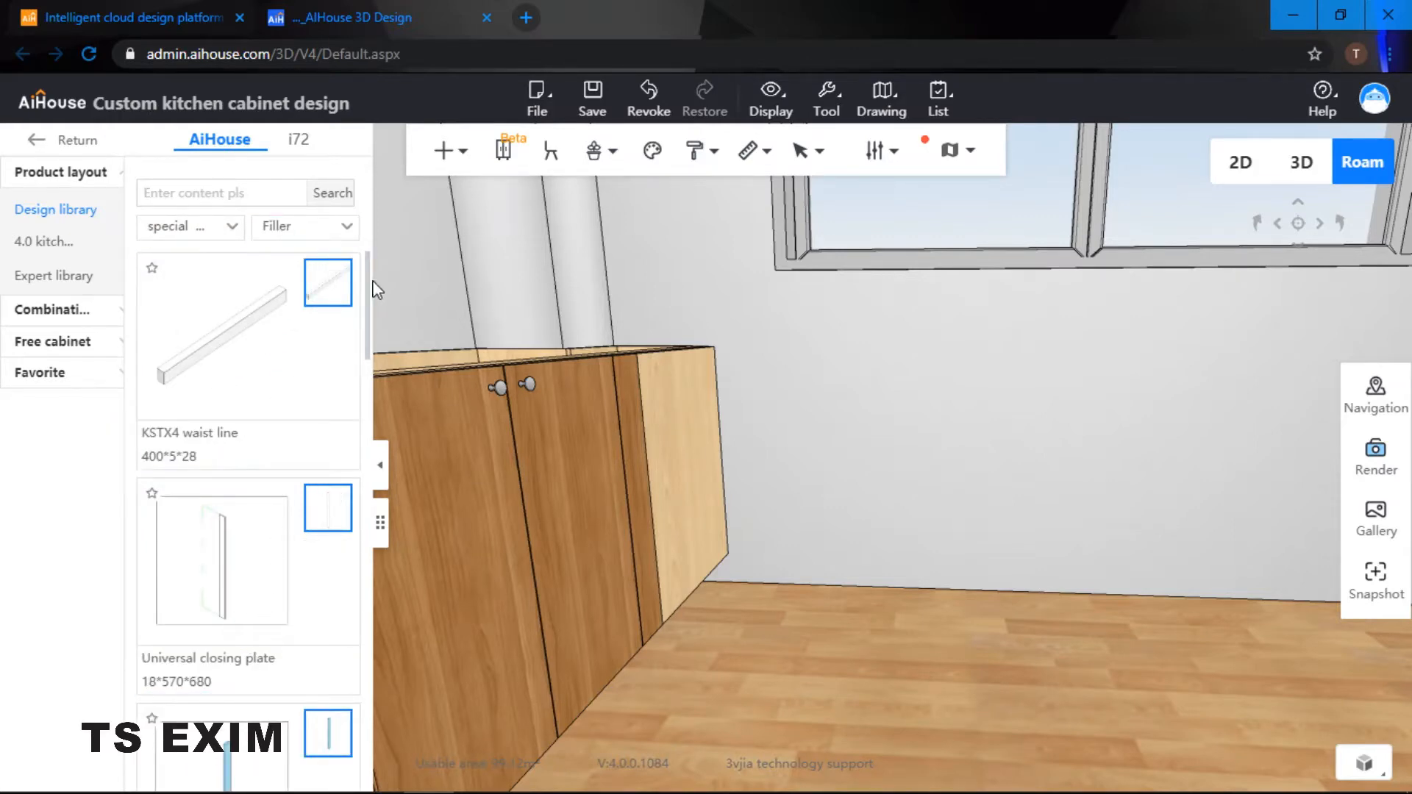
left_click_drag(370, 289, 370, 346)
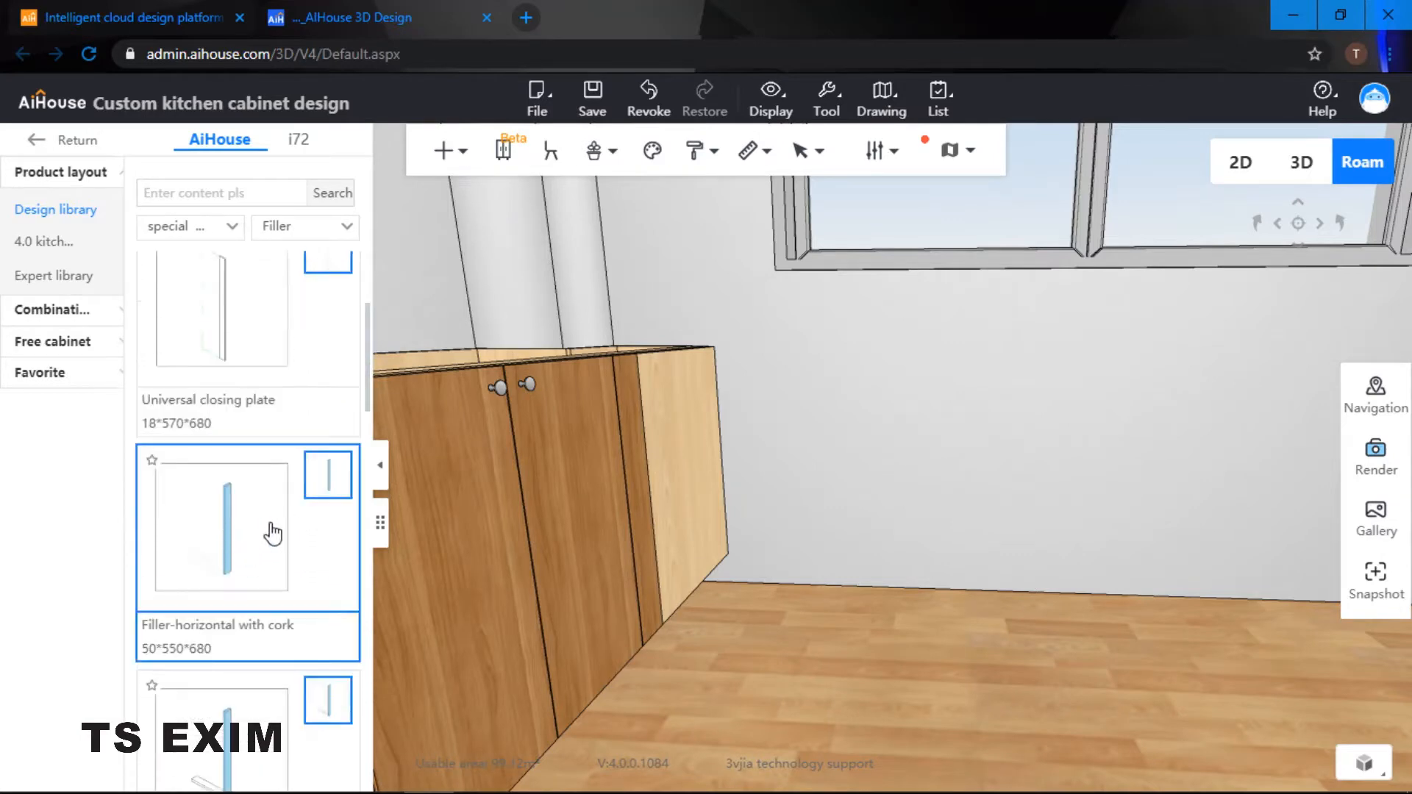
mouse_move(324, 487)
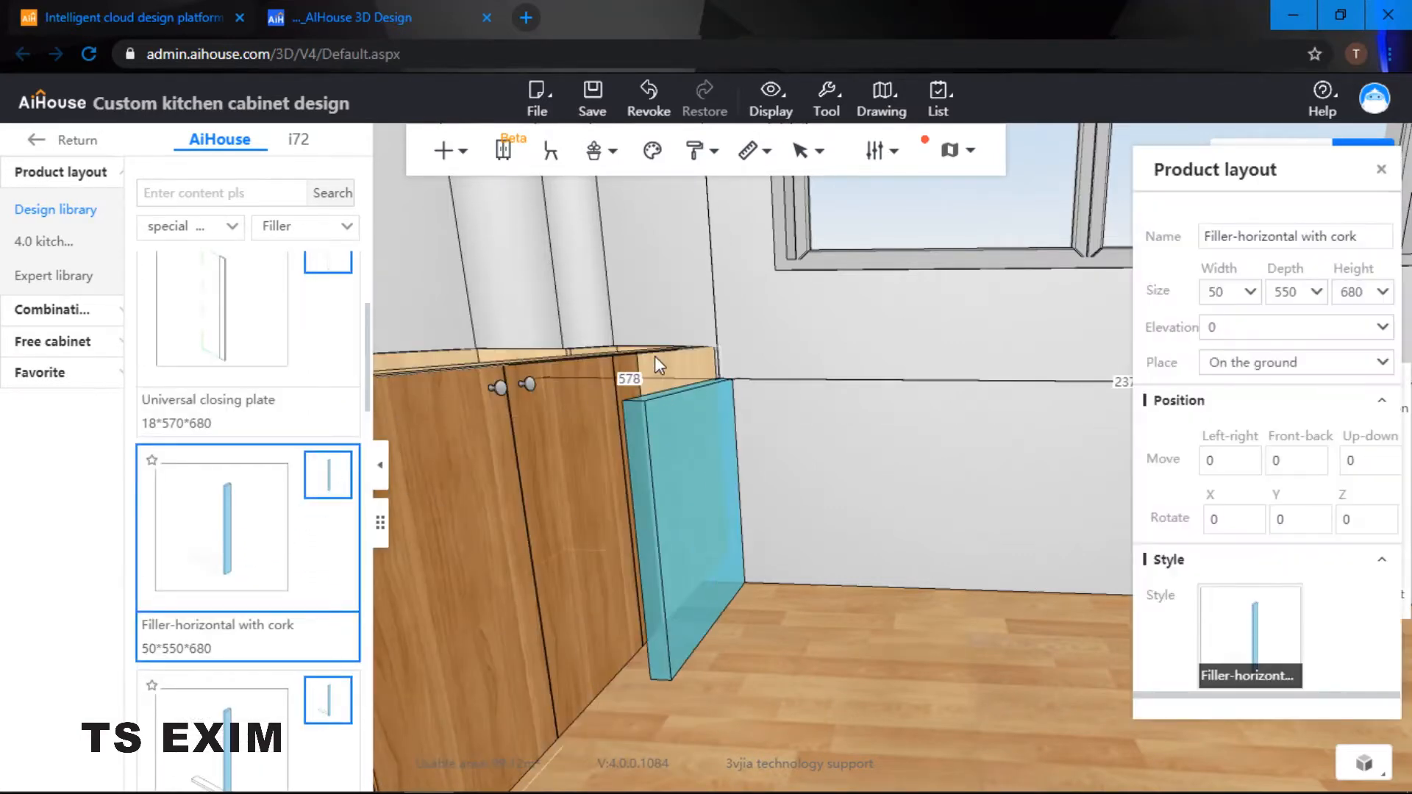
left_click(652, 345)
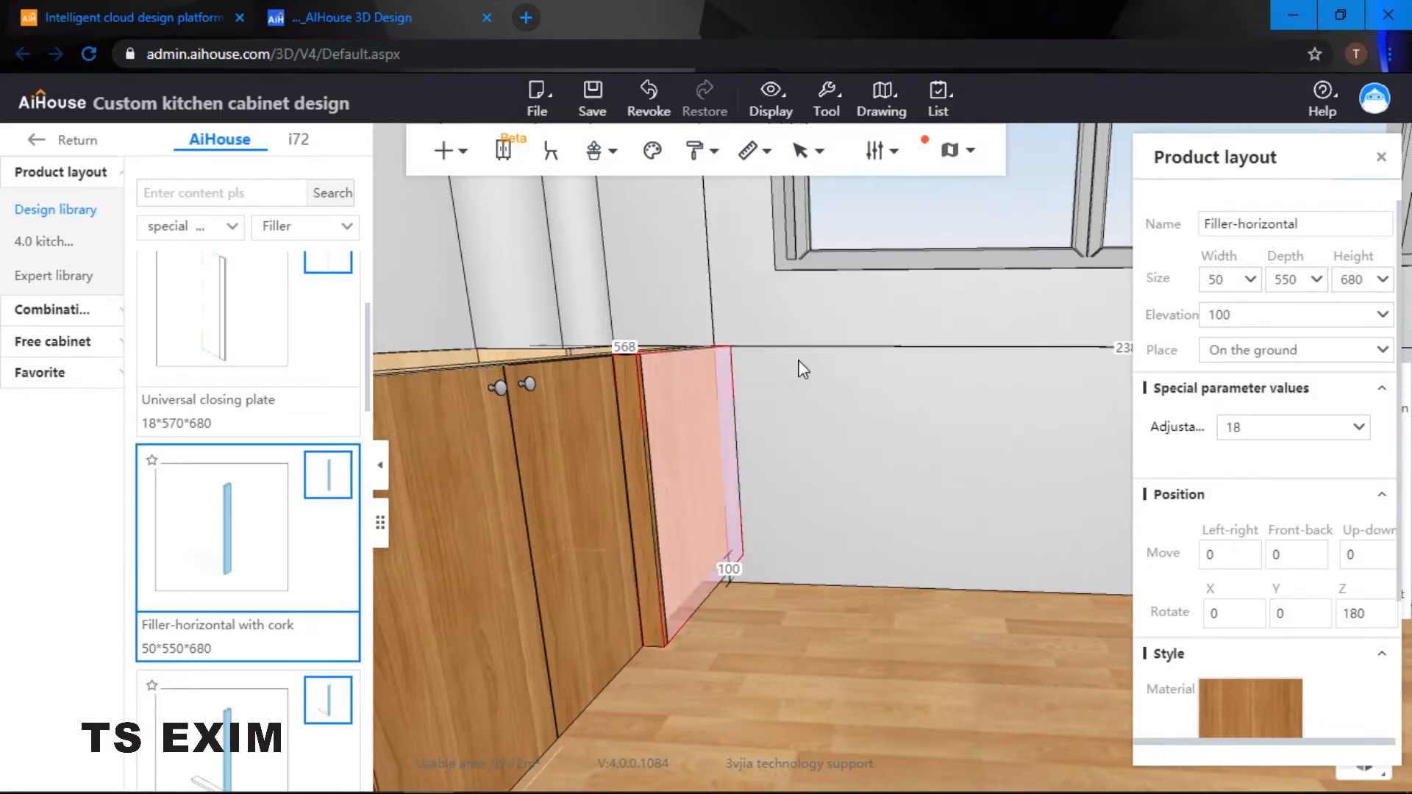
right_click(799, 361)
Step: Place a Universal closing plate at the far end of the window wall and set its distance to the side wall to 0
left_click_drag(799, 361, 826, 618)
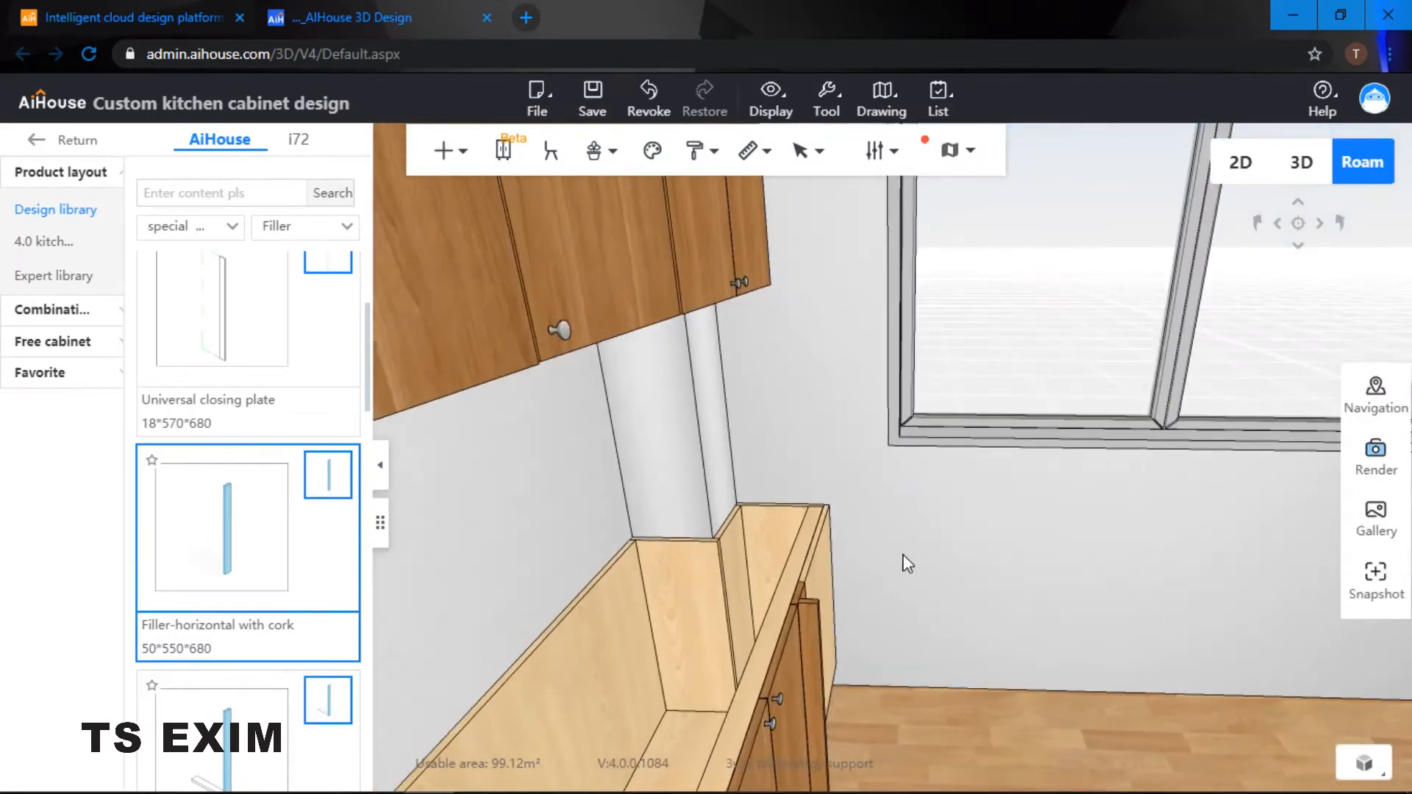
left_click_drag(908, 564, 1088, 493)
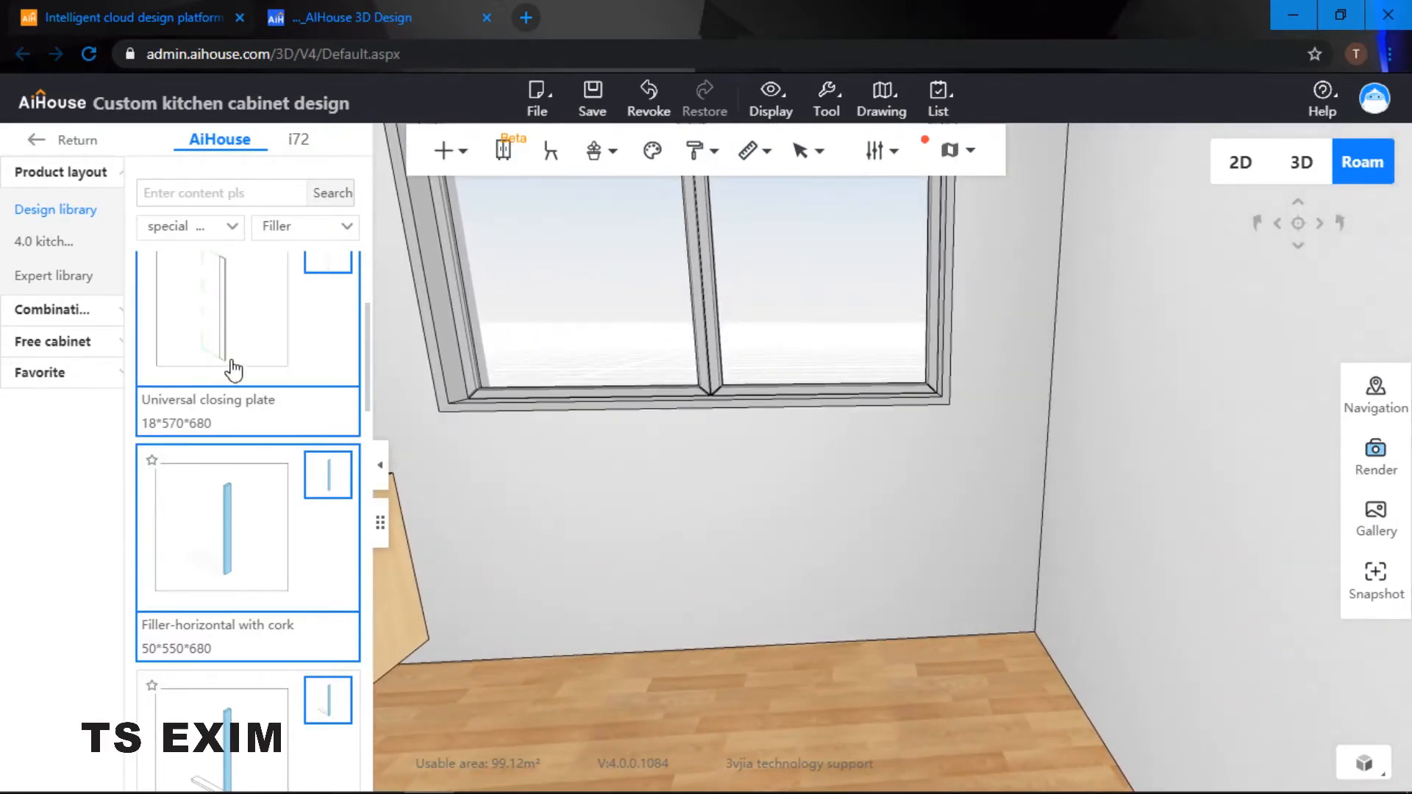
left_click_drag(217, 340, 921, 421)
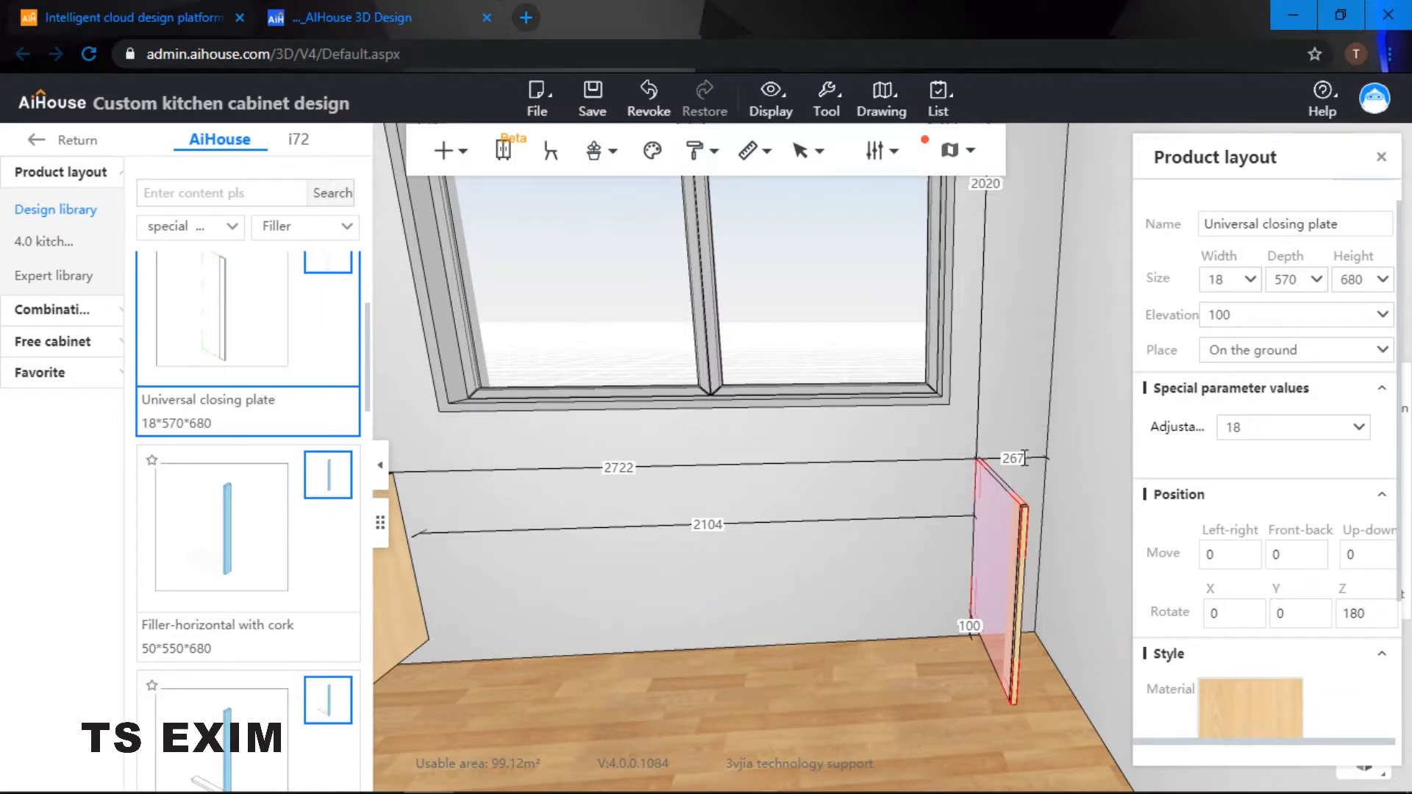
type("0")
key("Return")
left_click(1013, 362)
scroll(1014, 381, "down", 3)
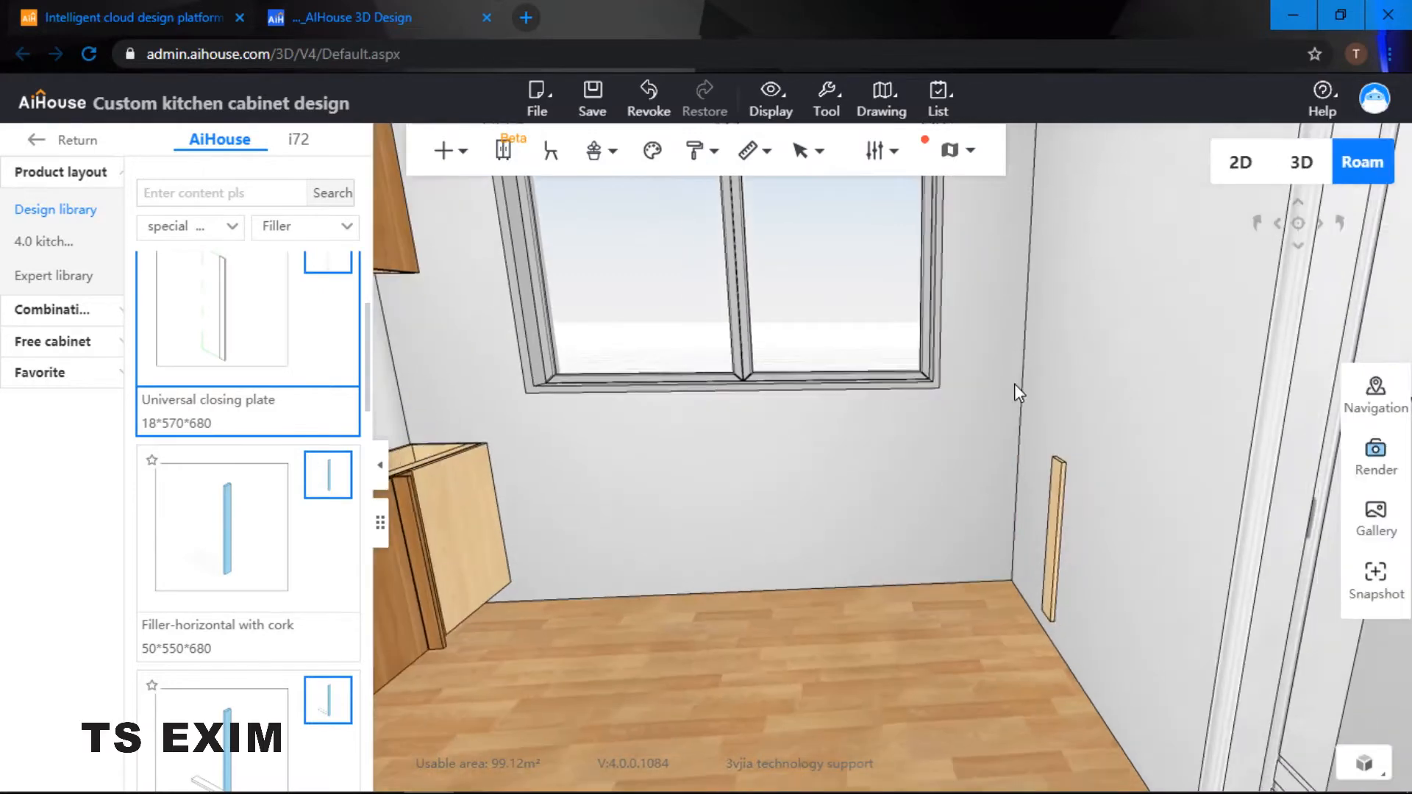
right_click_drag(1013, 382, 1003, 347)
scroll(1011, 369, "down", 2)
scroll(1002, 347, "up", 1)
left_click(1098, 309)
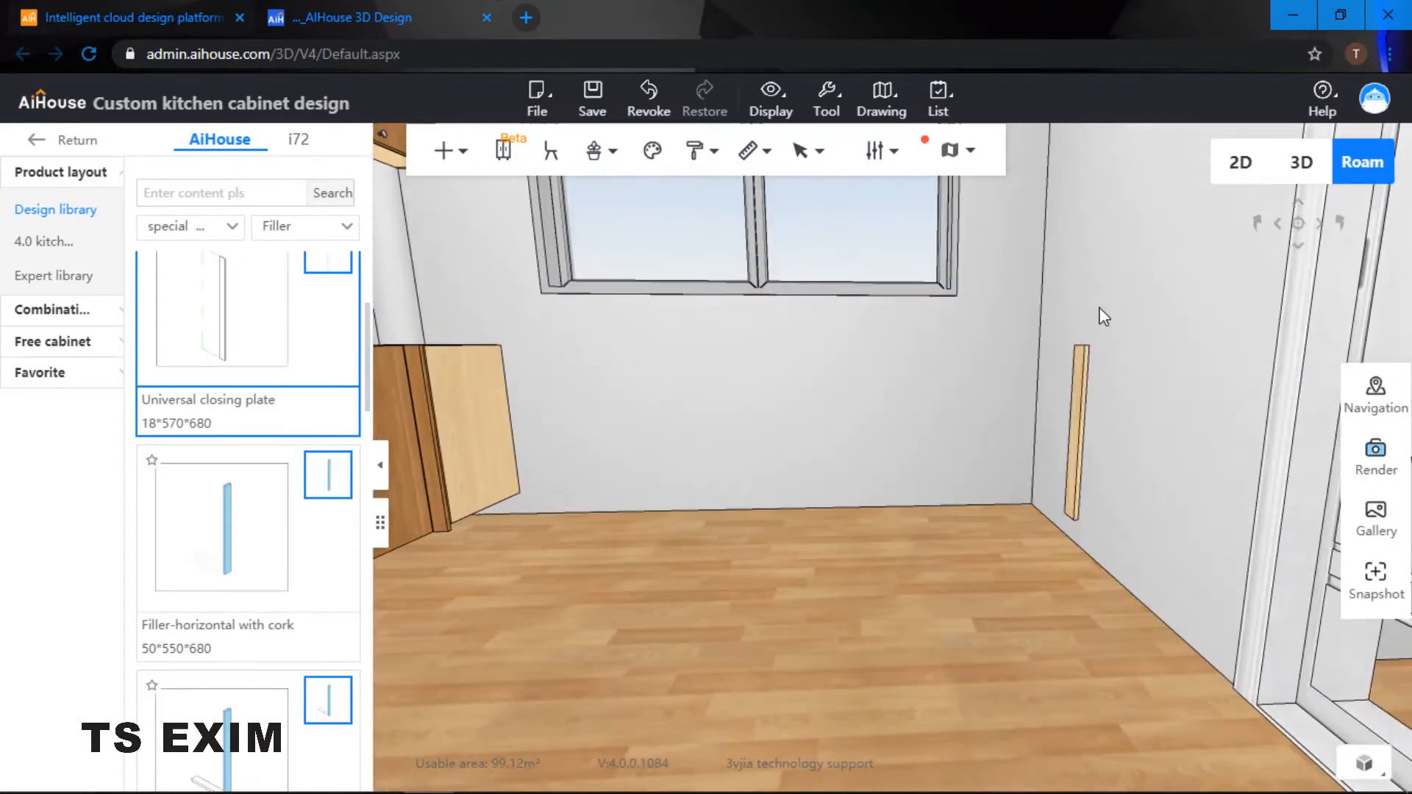
scroll(1110, 362, "down", 3)
right_click_drag(1110, 385, 1110, 376)
scroll(1112, 375, "up", 4)
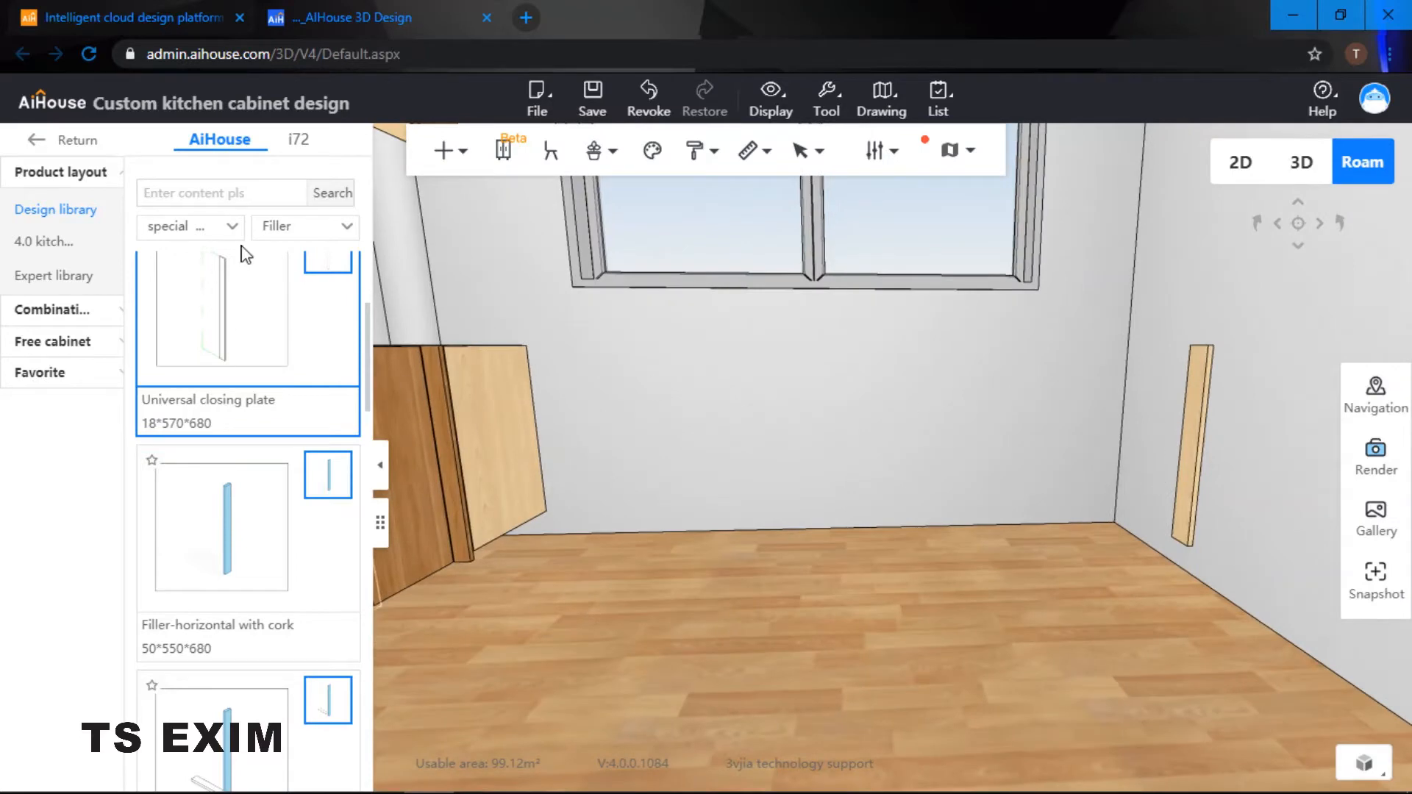
left_click(190, 226)
left_click(837, 358)
mouse_move(832, 350)
left_mouse_down()
mouse_move(769, 349)
mouse_move(841, 354)
mouse_move(825, 368)
left_mouse_up()
scroll(825, 367, "down", 2)
right_click_drag(825, 368, 836, 384)
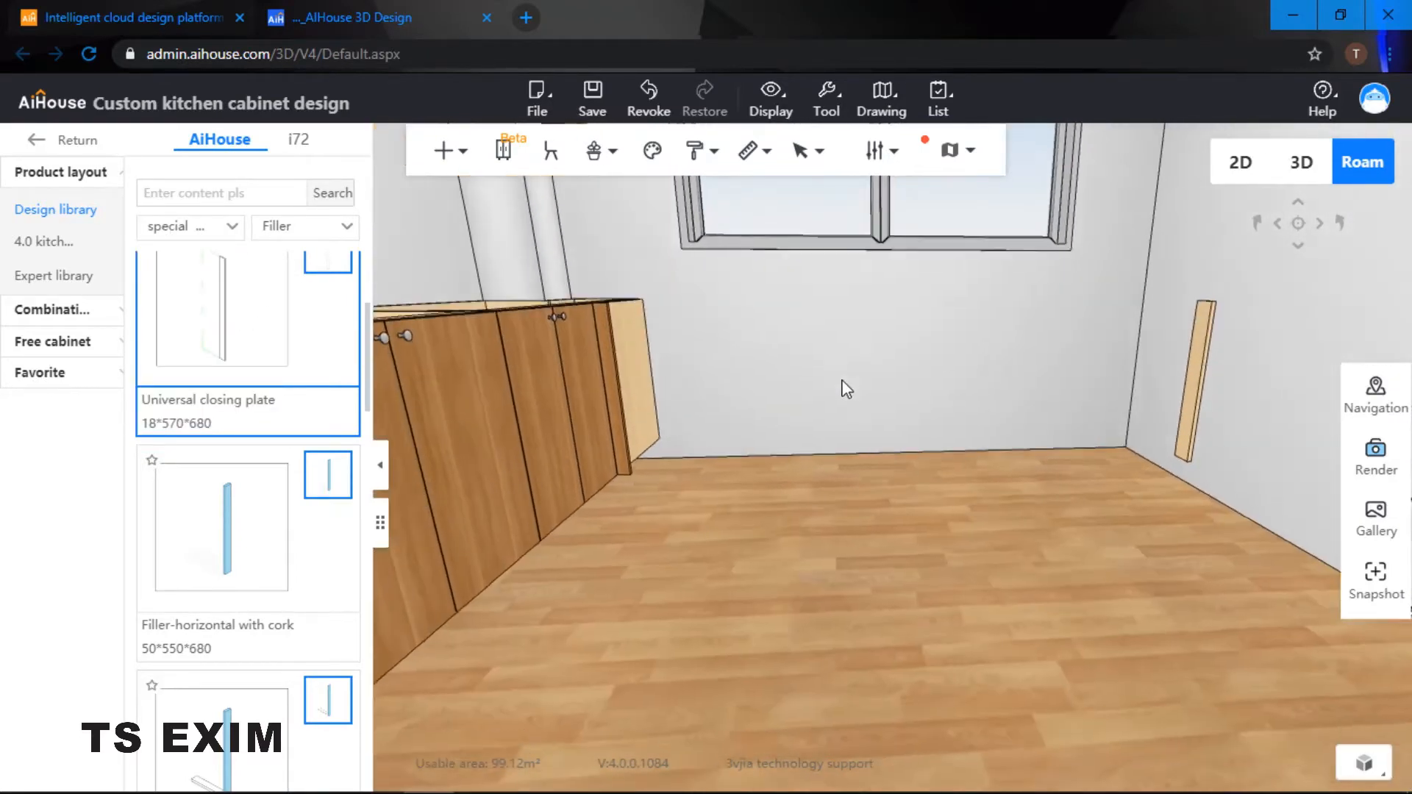
Step: Line up base cabinets under the window from the corner filler: a 400 right single door, an 800 double door and another 400 right single door
left_click(195, 234)
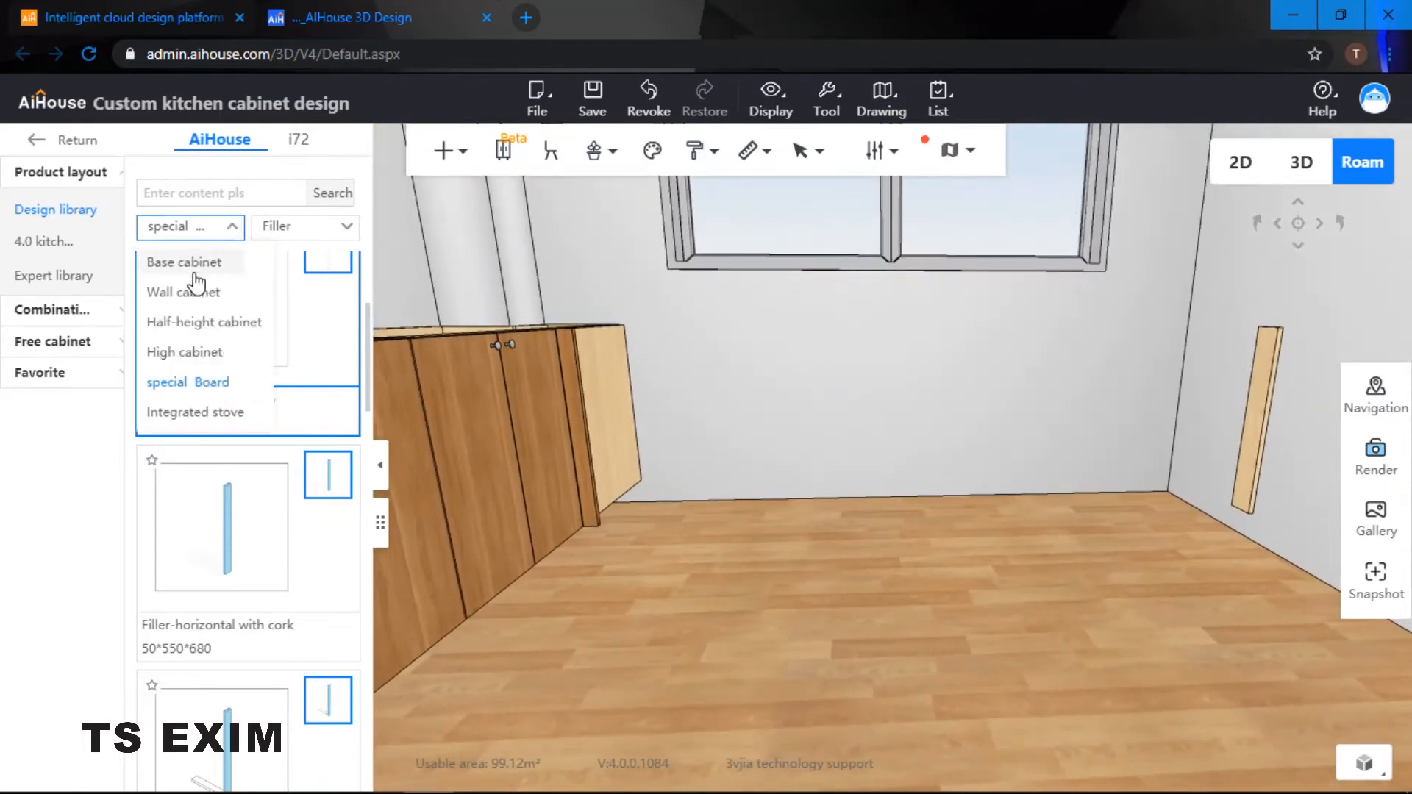
left_click(190, 263)
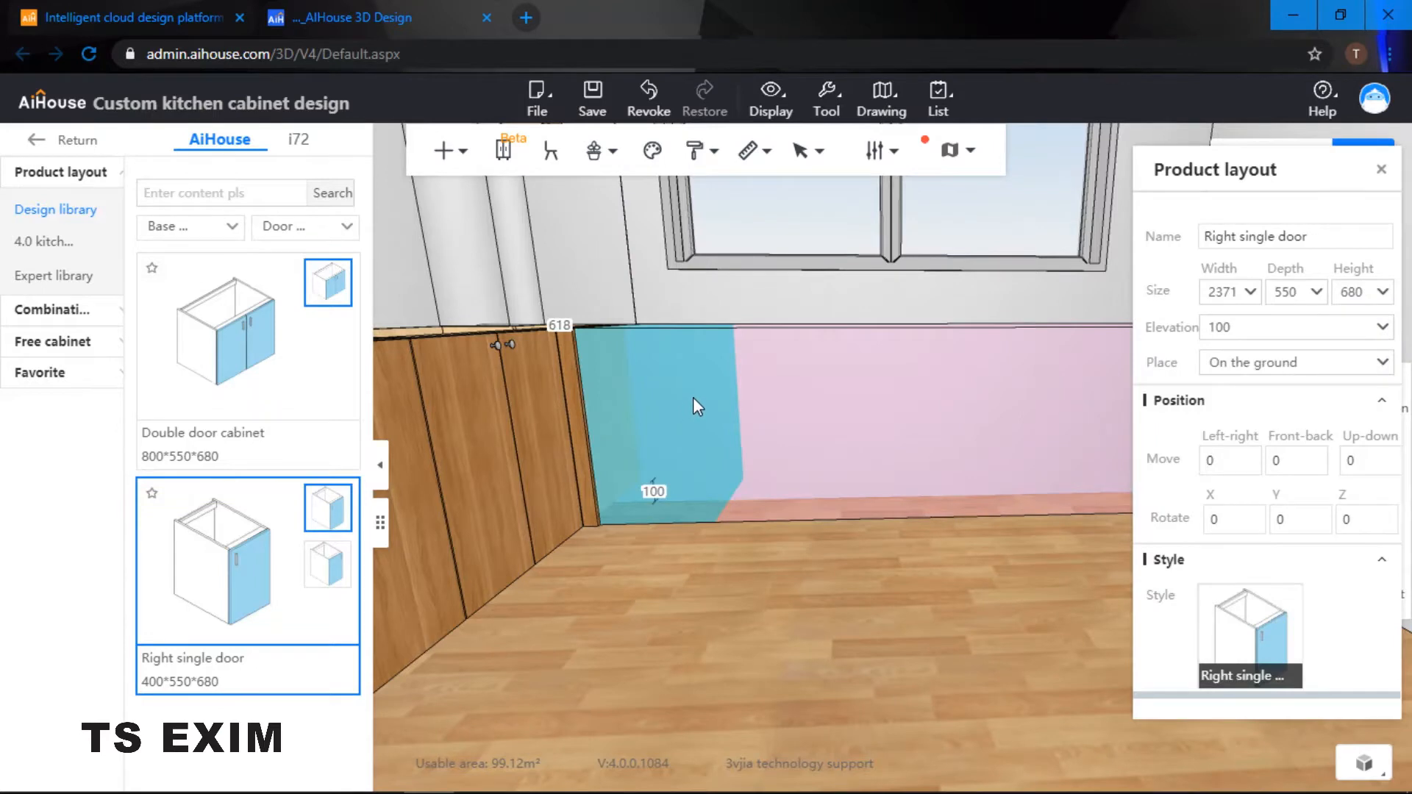
left_click(692, 397)
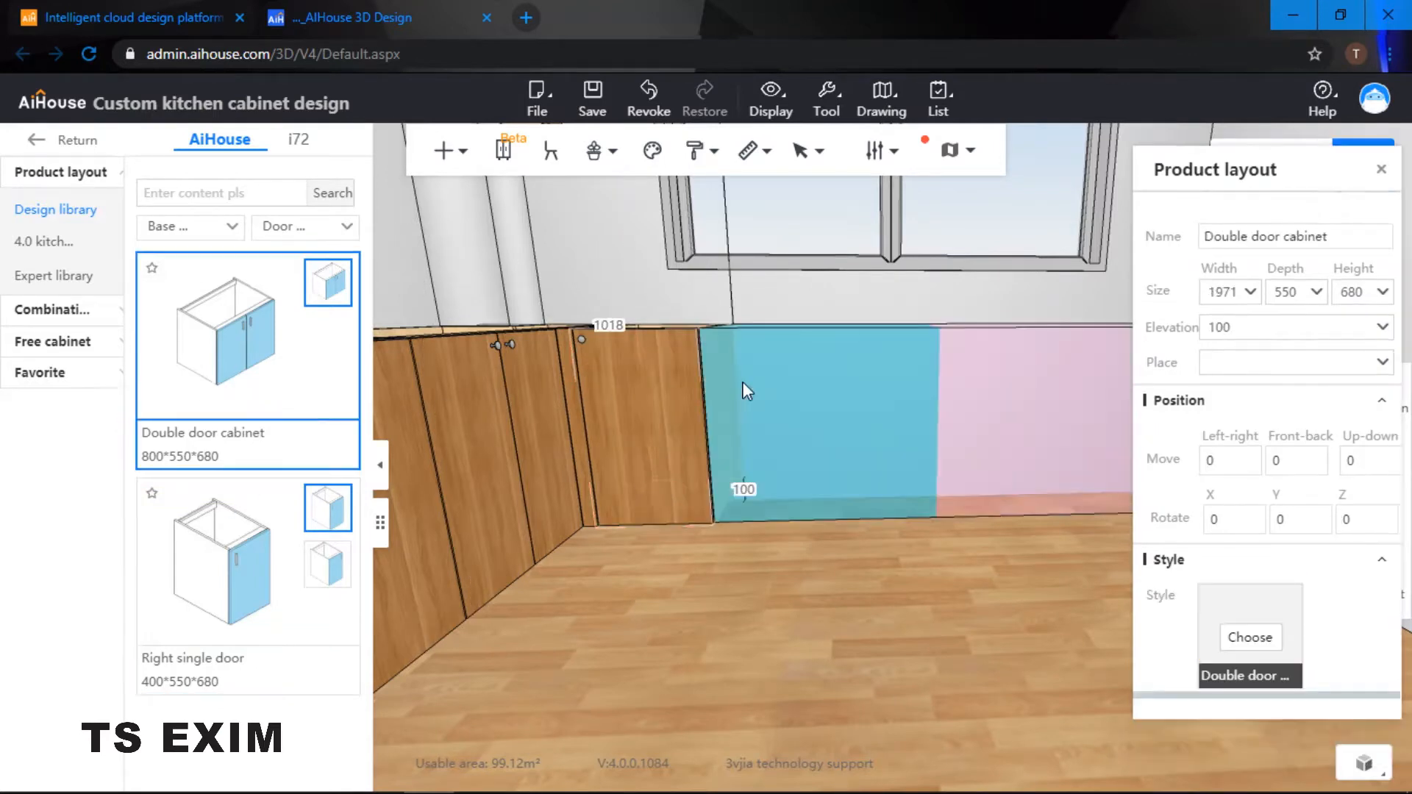
left_click(735, 388)
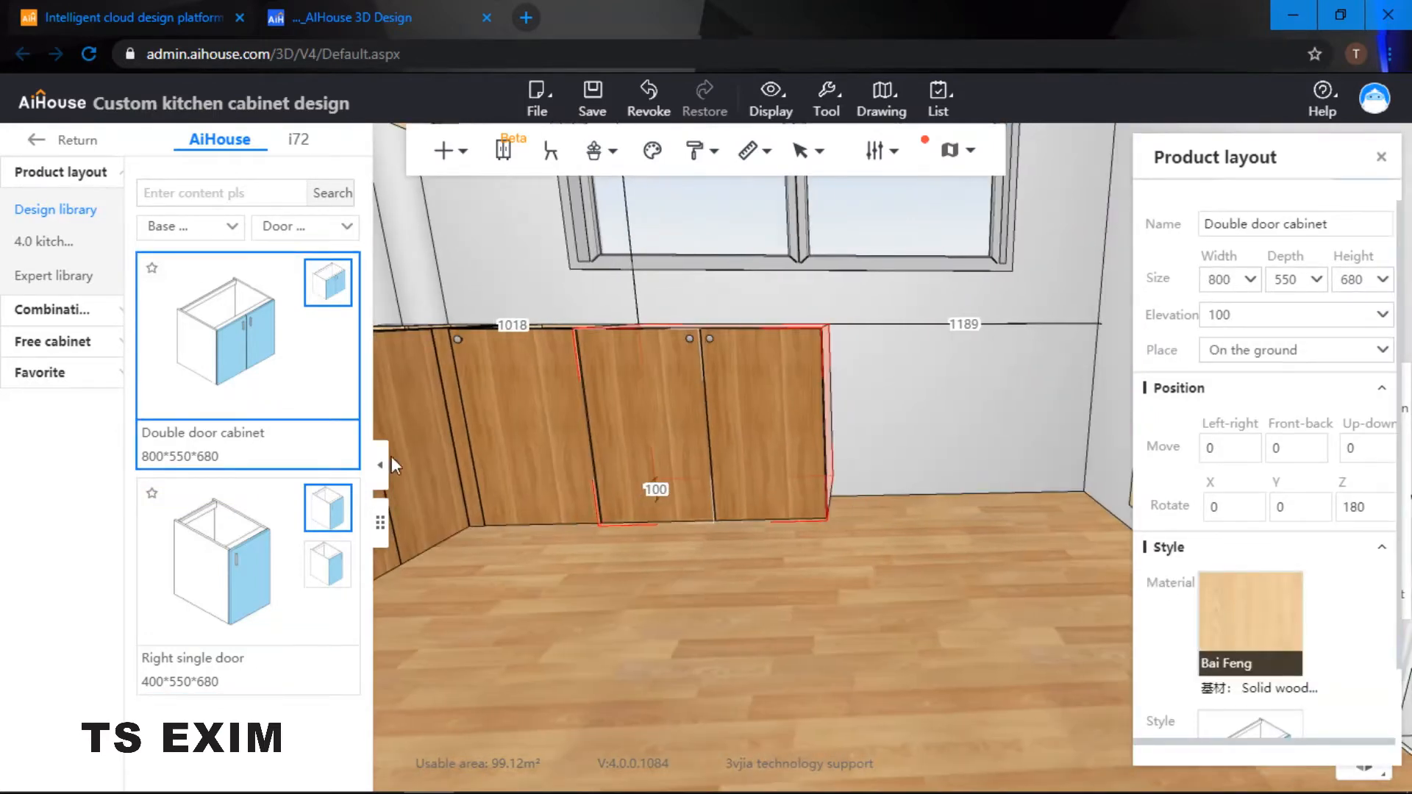
left_click(316, 543)
left_click(861, 396)
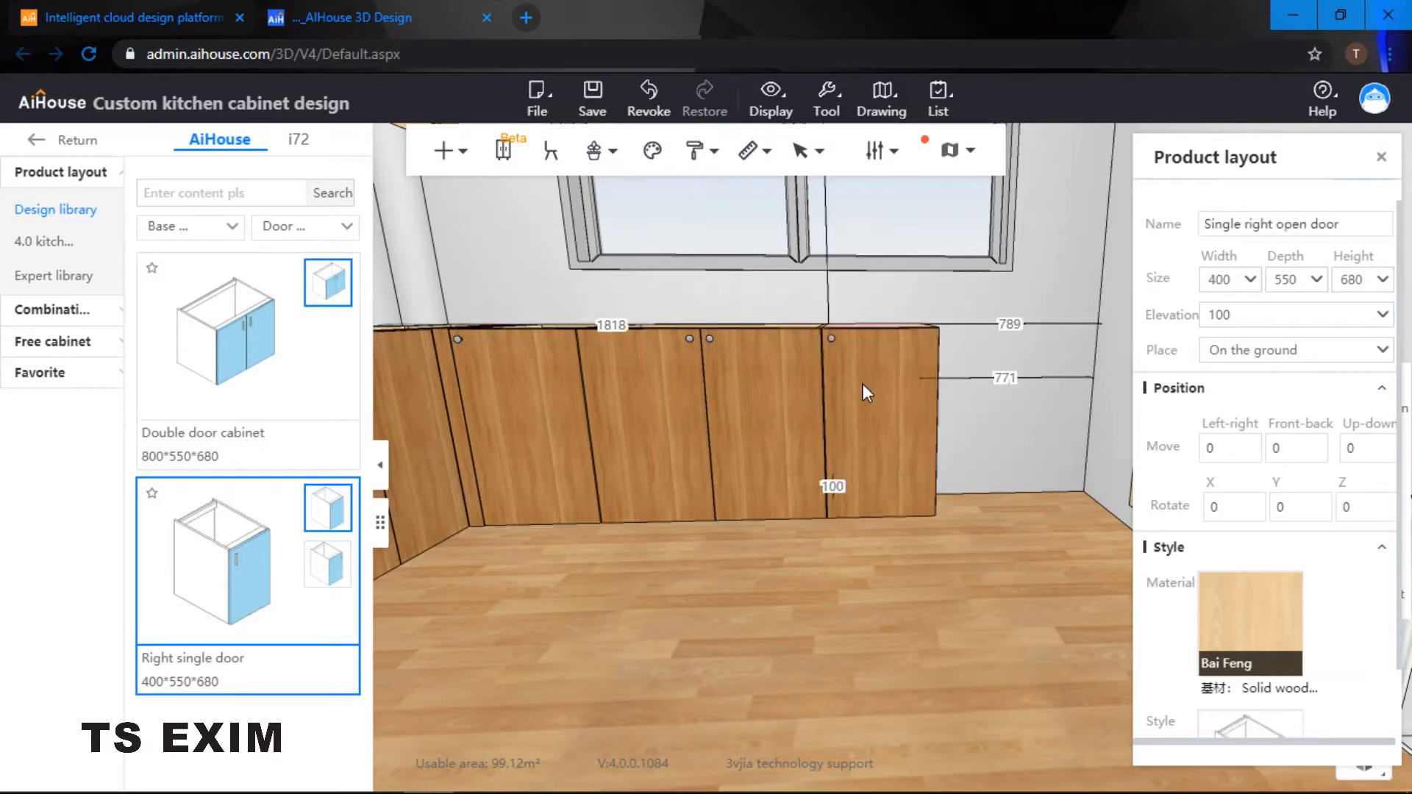
Step: Fill the remaining gap between the last single door base cabinet and the closing plate with a Triple draw base cabinet, 771 wide
key("d")
left_click(324, 231)
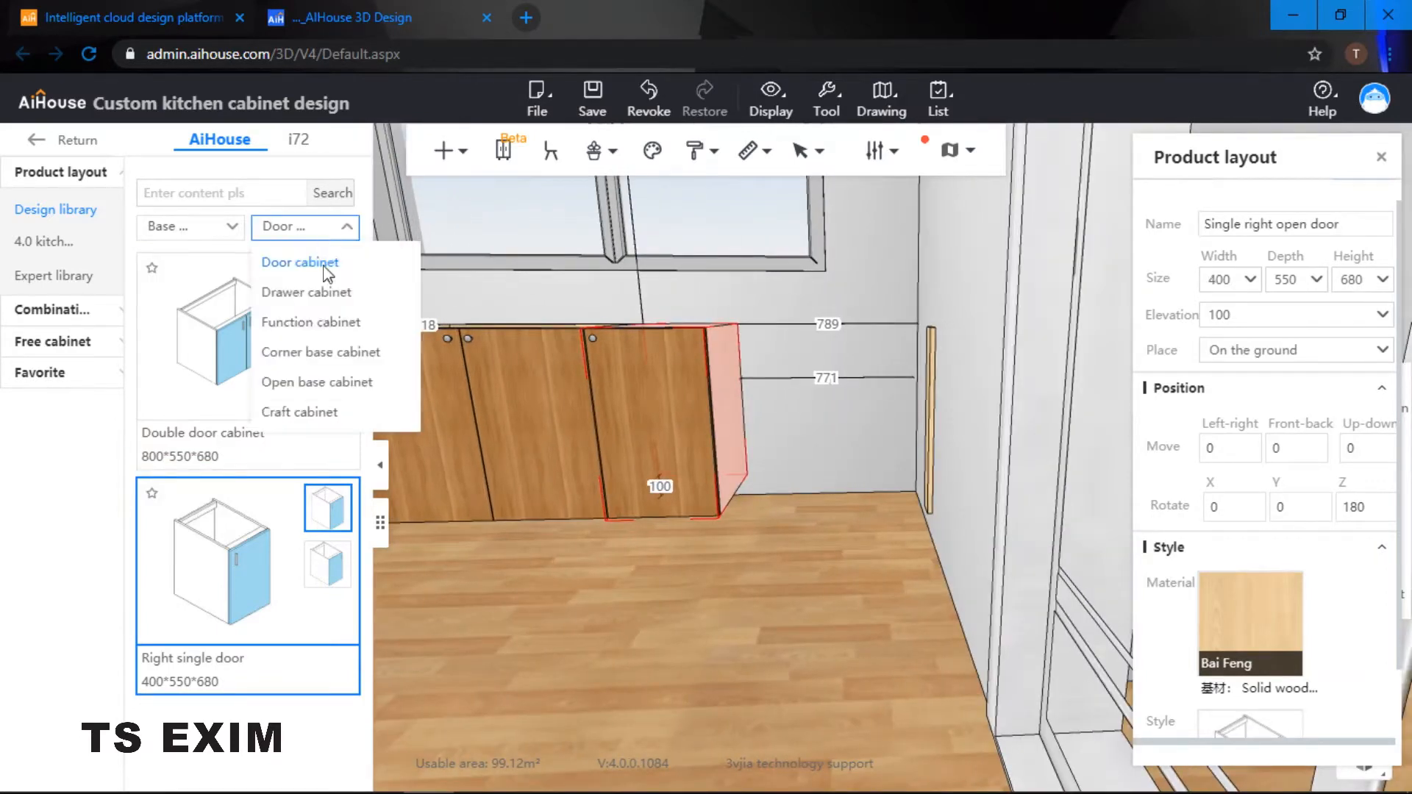
left_click(312, 292)
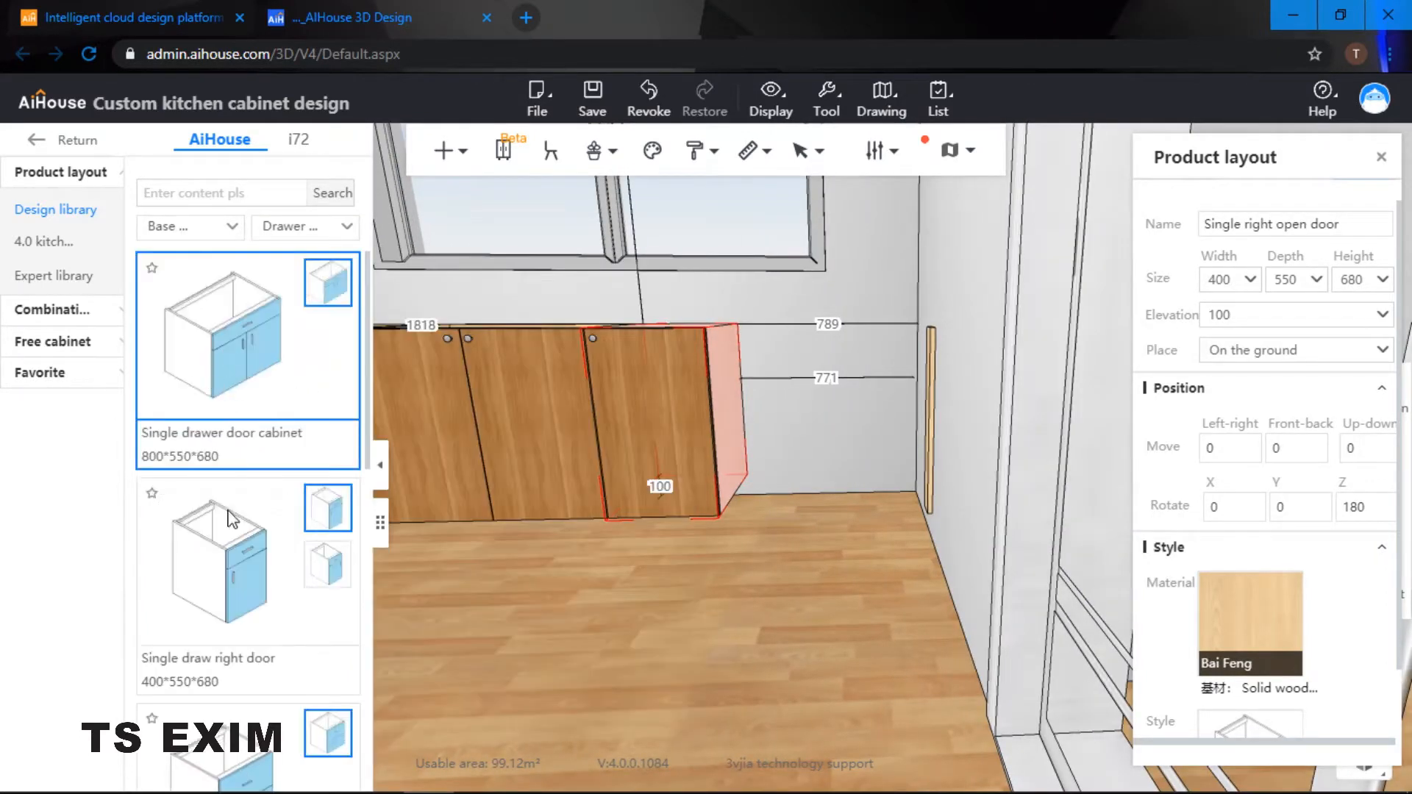
scroll(230, 519, "down", 8)
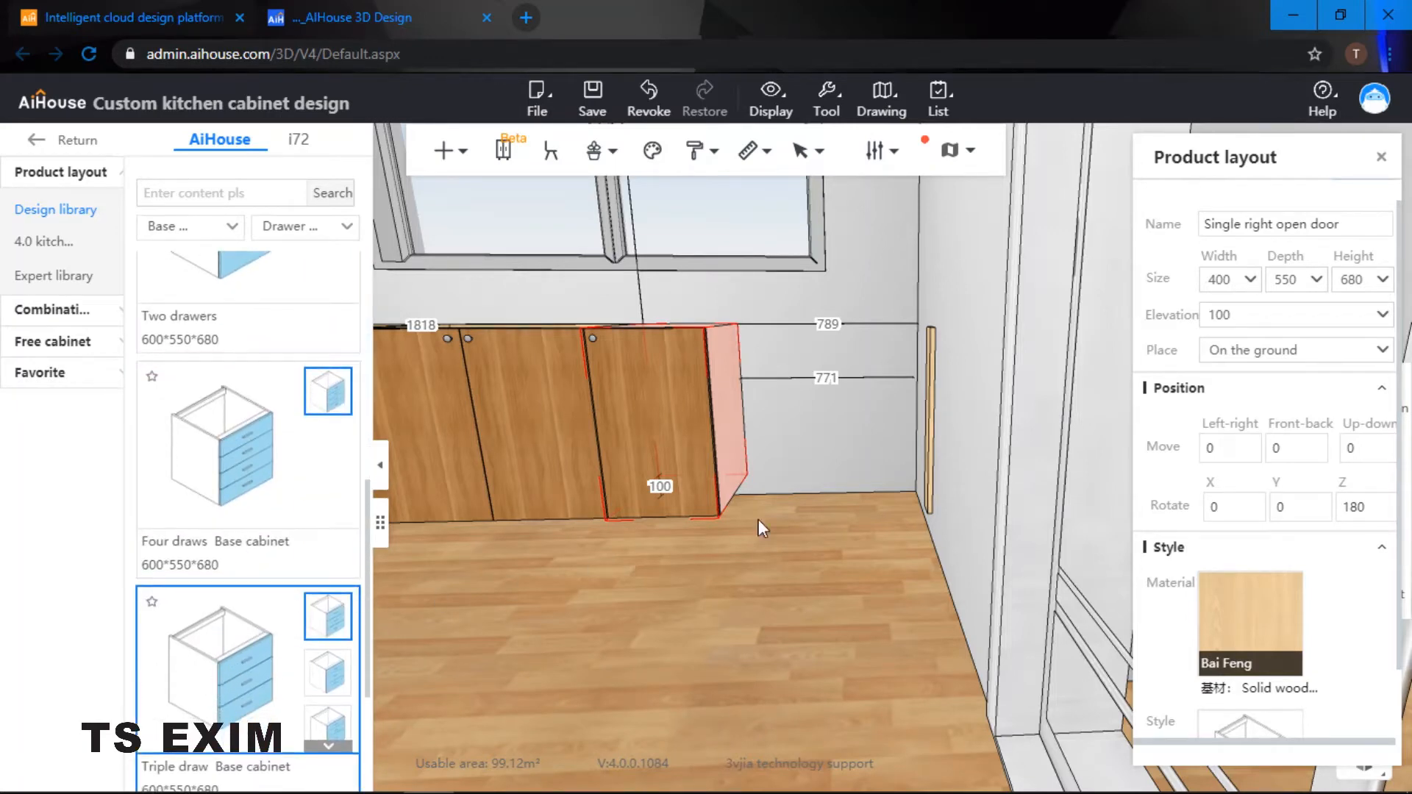
left_click(792, 380)
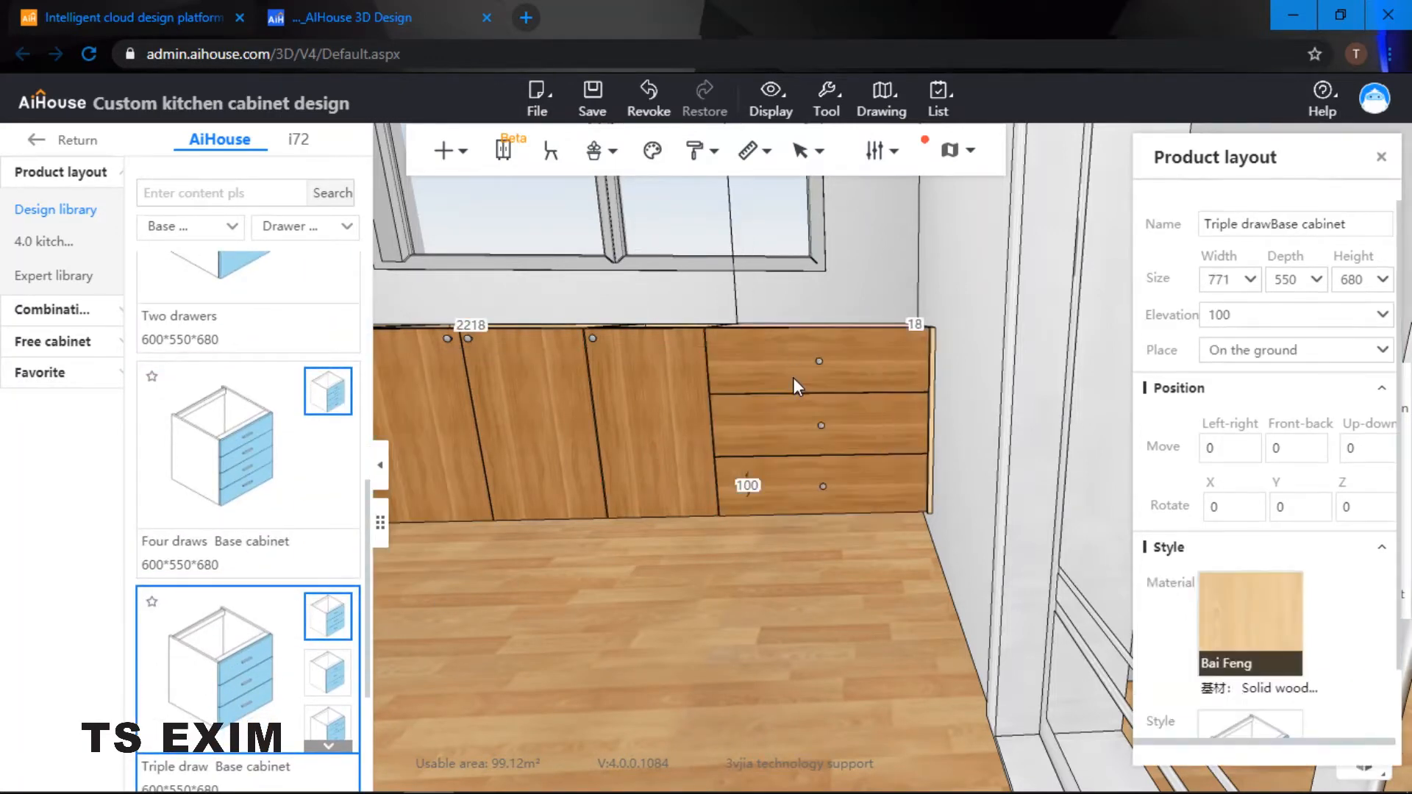
left_click(870, 285)
Step: Set the depth of the Universal closing plate beside the drawer cabinet to 550
scroll(940, 384, "down", 2)
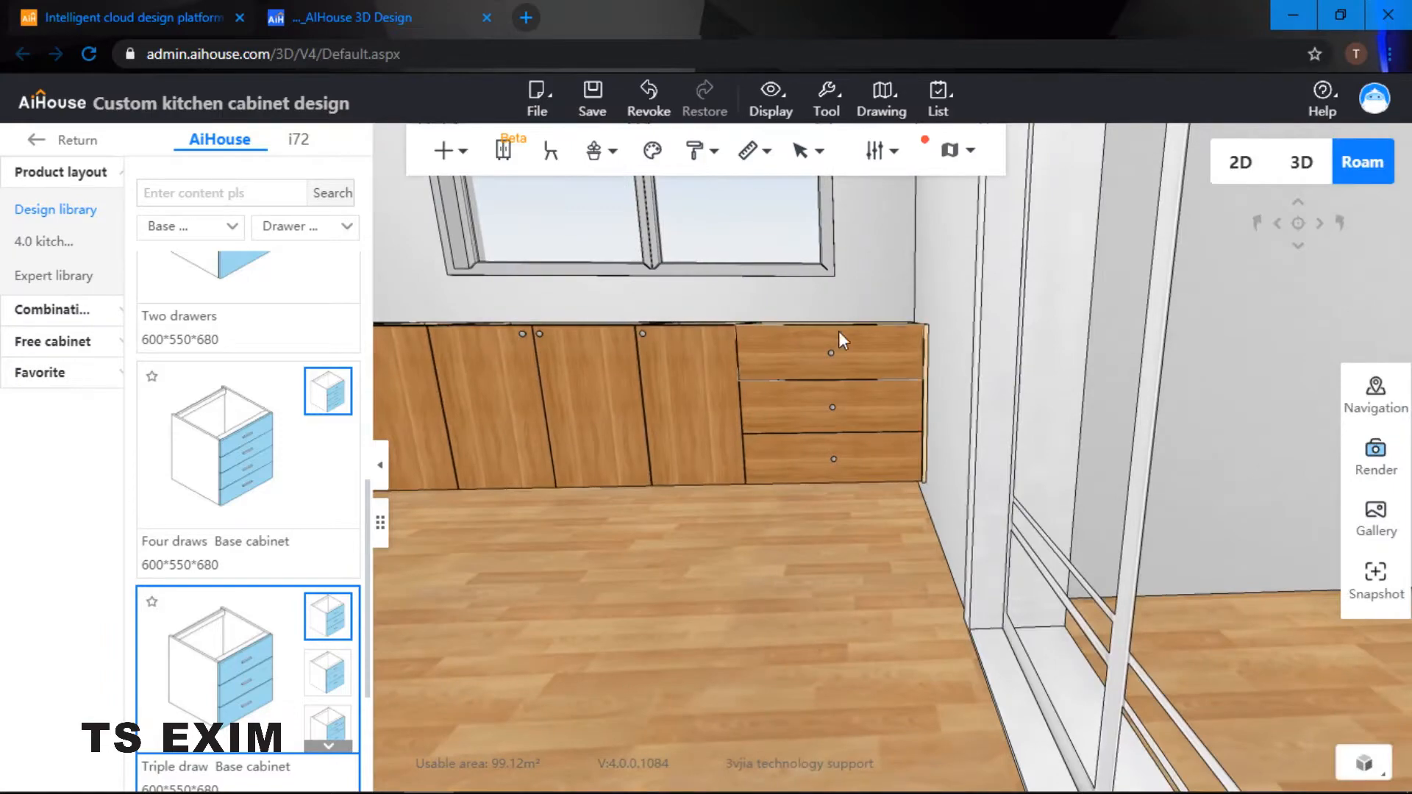
left_click_drag(843, 283, 941, 456)
scroll(1054, 476, "up", 3)
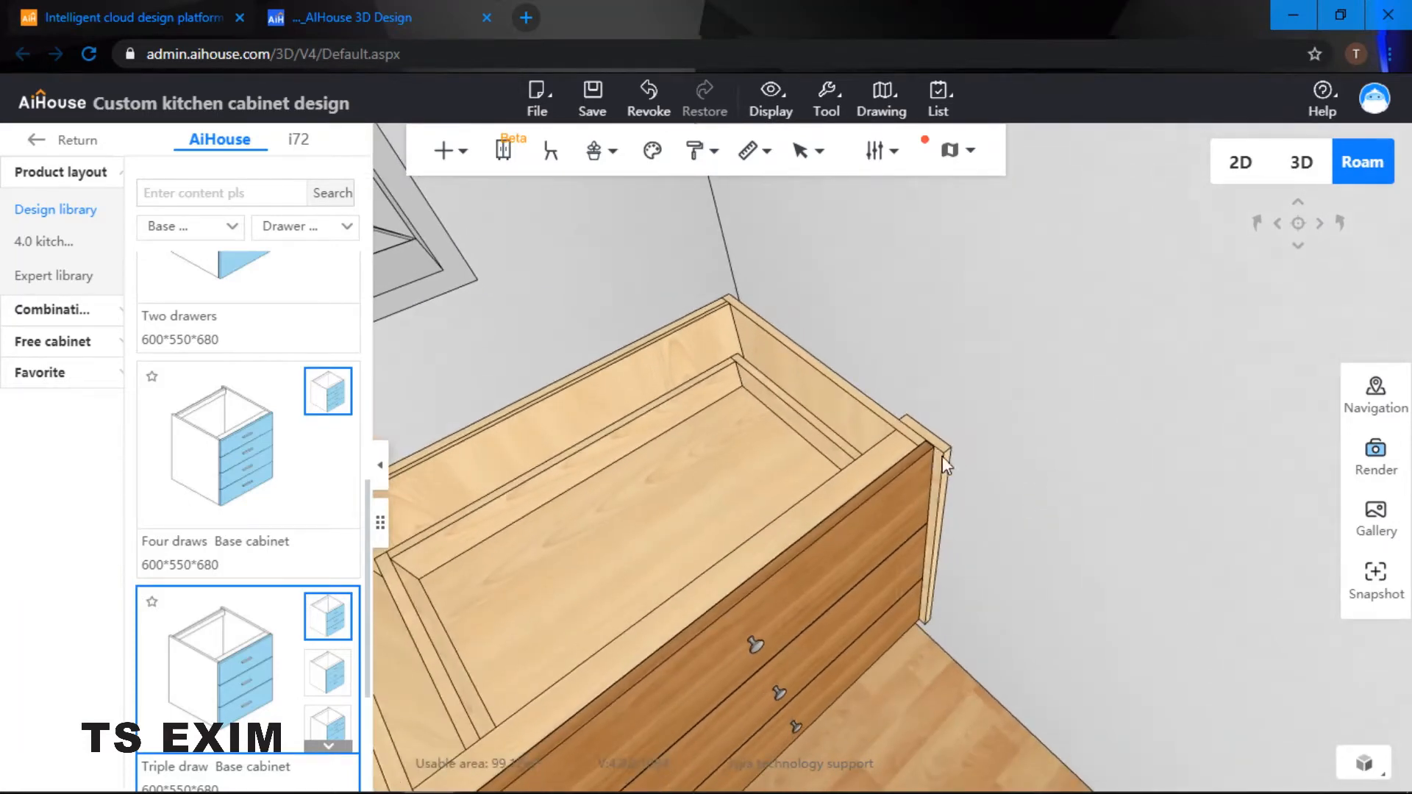
left_click(939, 444)
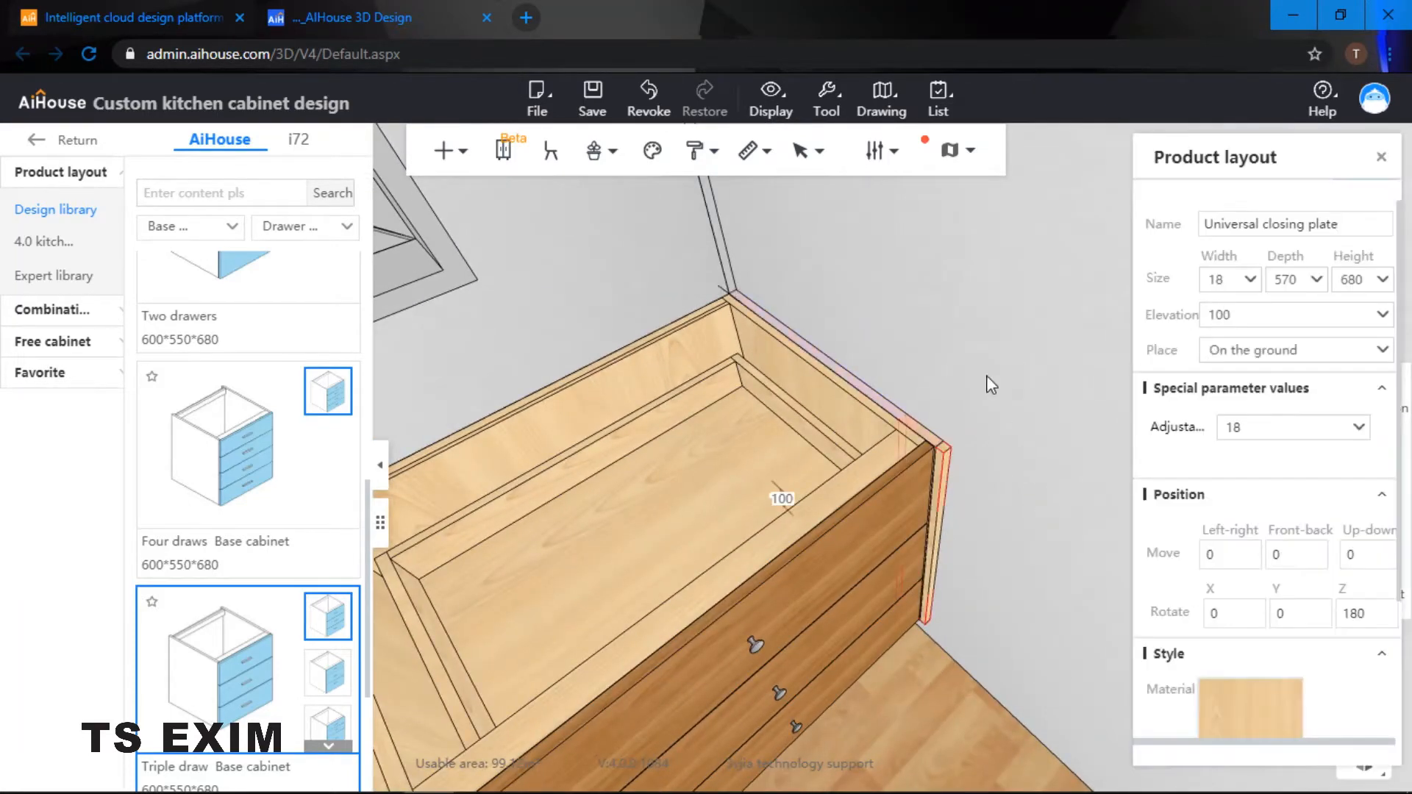
double_click(1294, 279)
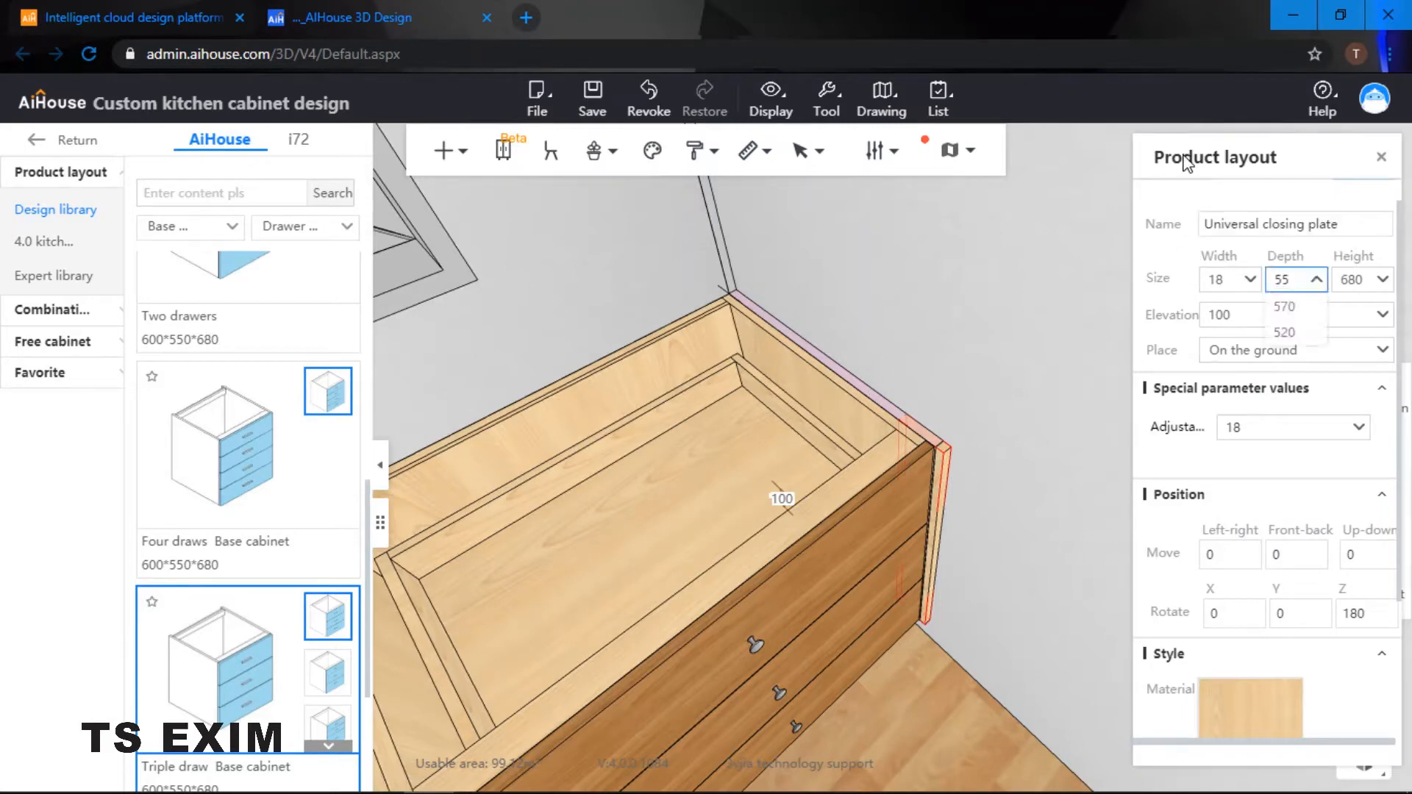
key("Return")
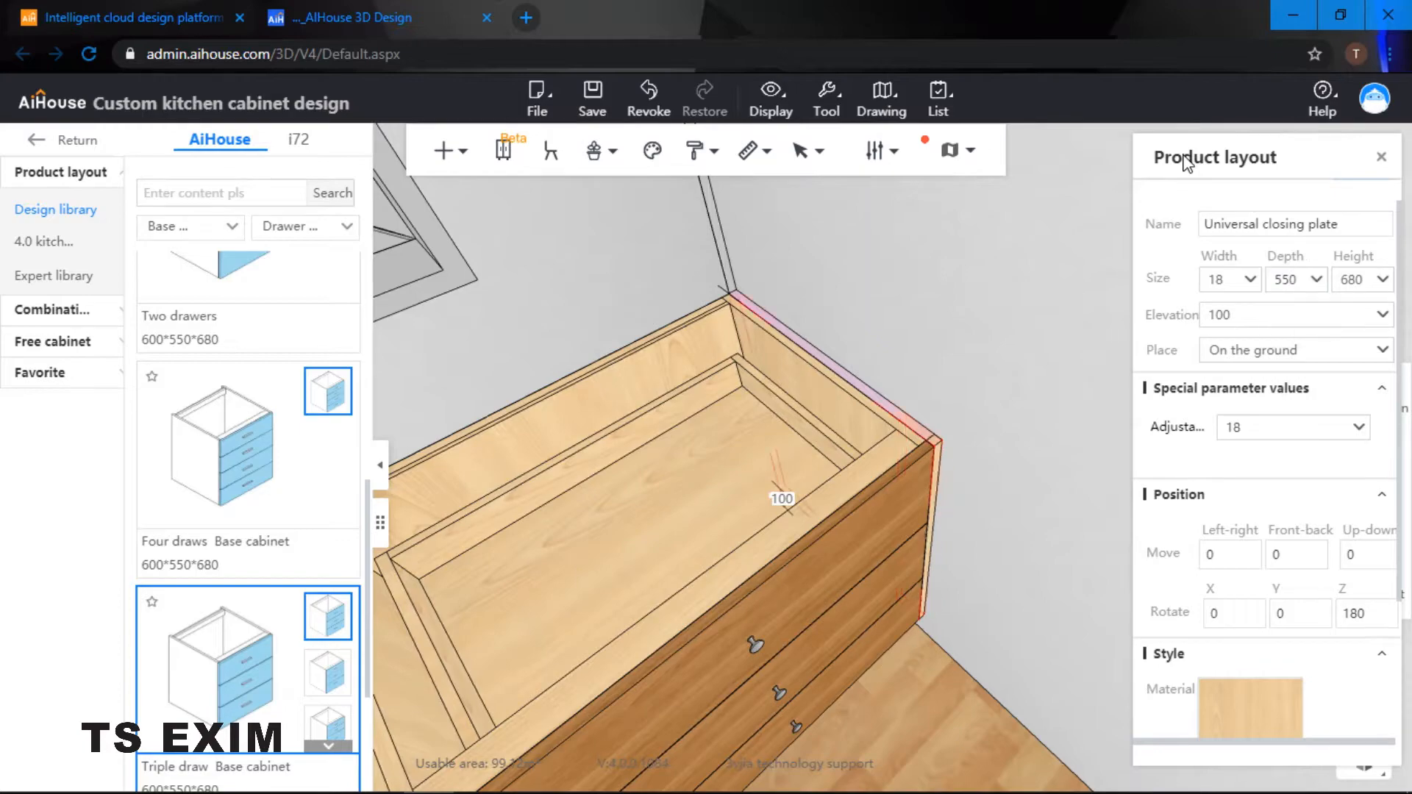
left_click(1026, 285)
Step: Install the Mori -6845 single basin sink in the 800 wide double door base cabinet under the window
left_click_drag(1005, 332, 1041, 317)
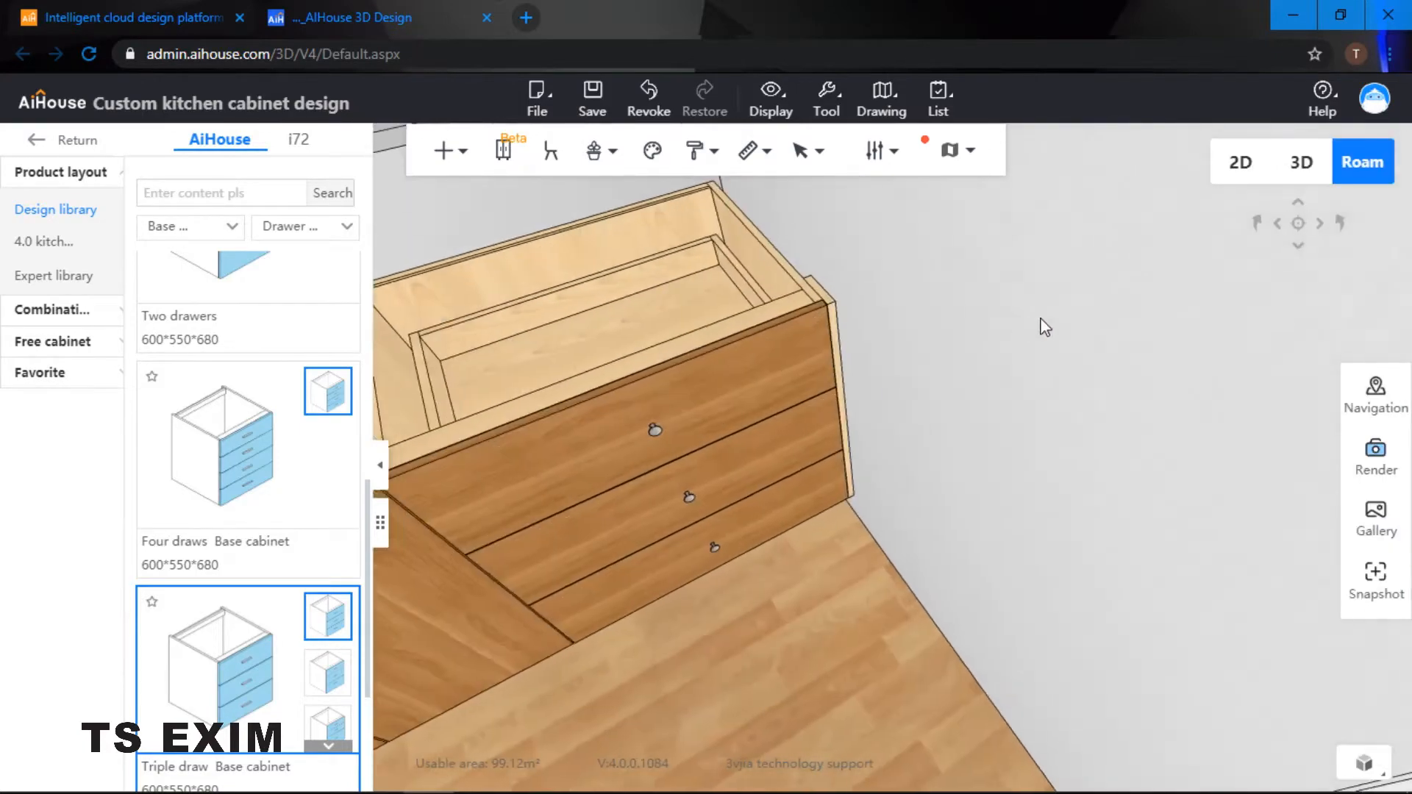
left_click_drag(470, 320, 1081, 393)
scroll(1148, 375, "down", 2)
scroll(1136, 400, "up", 4)
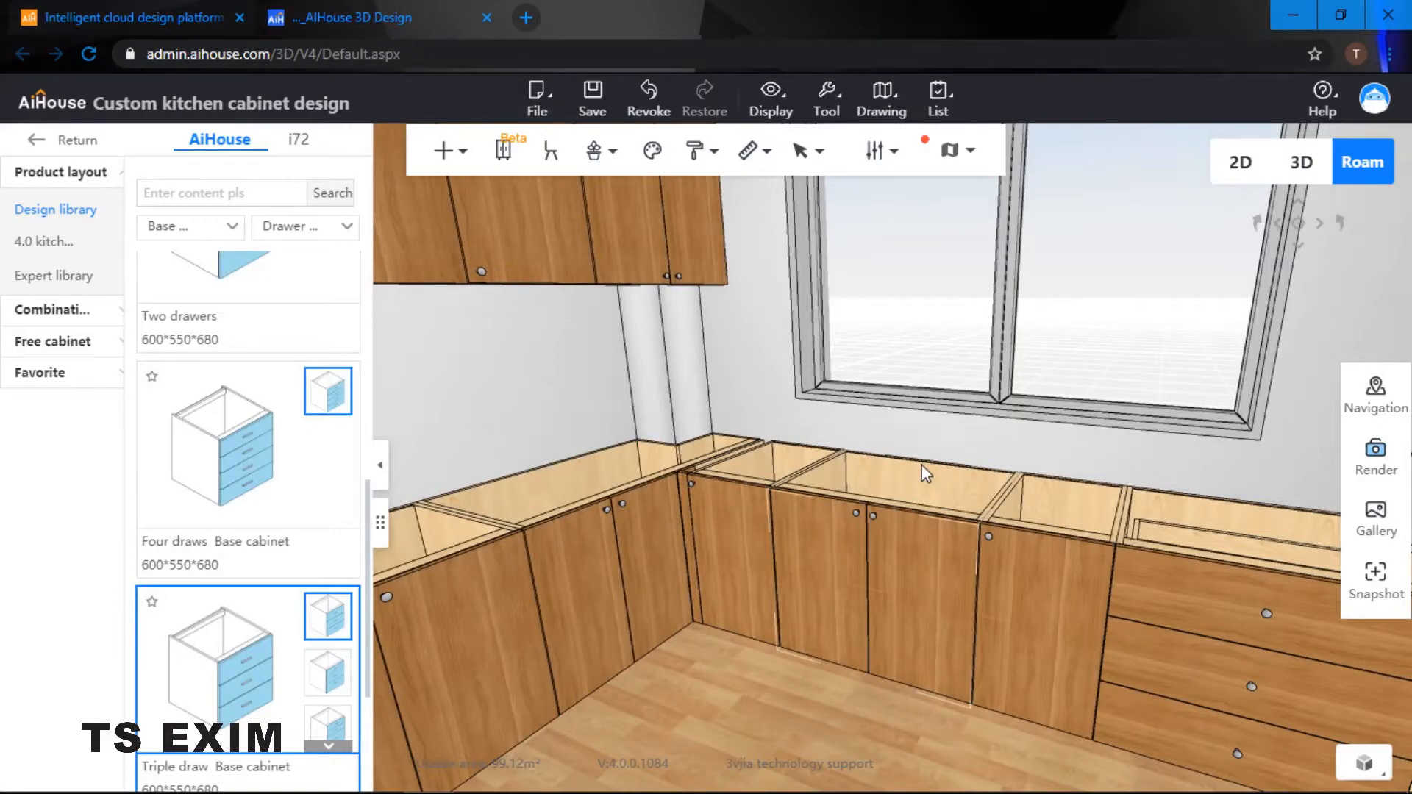
left_click_drag(932, 432, 1164, 402)
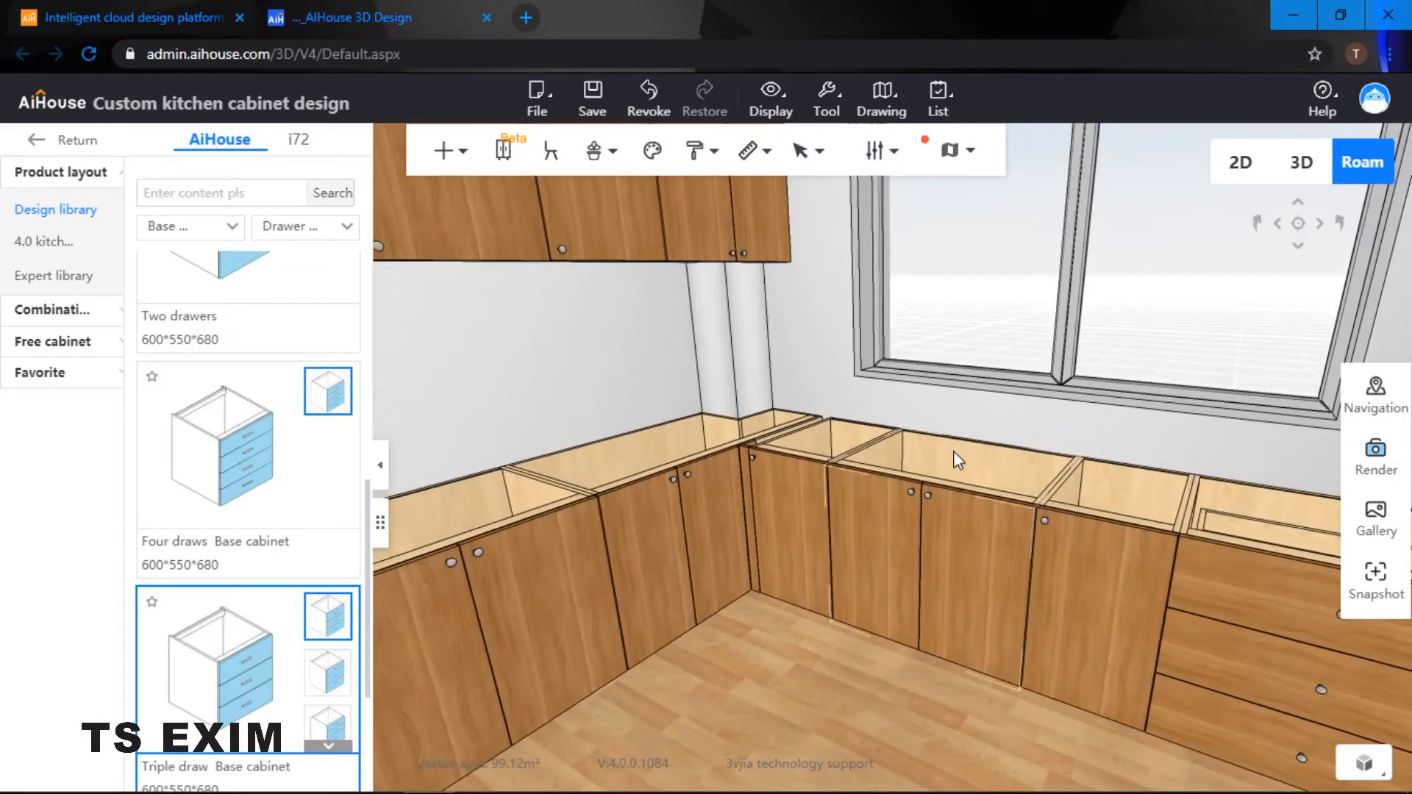
right_click(953, 452)
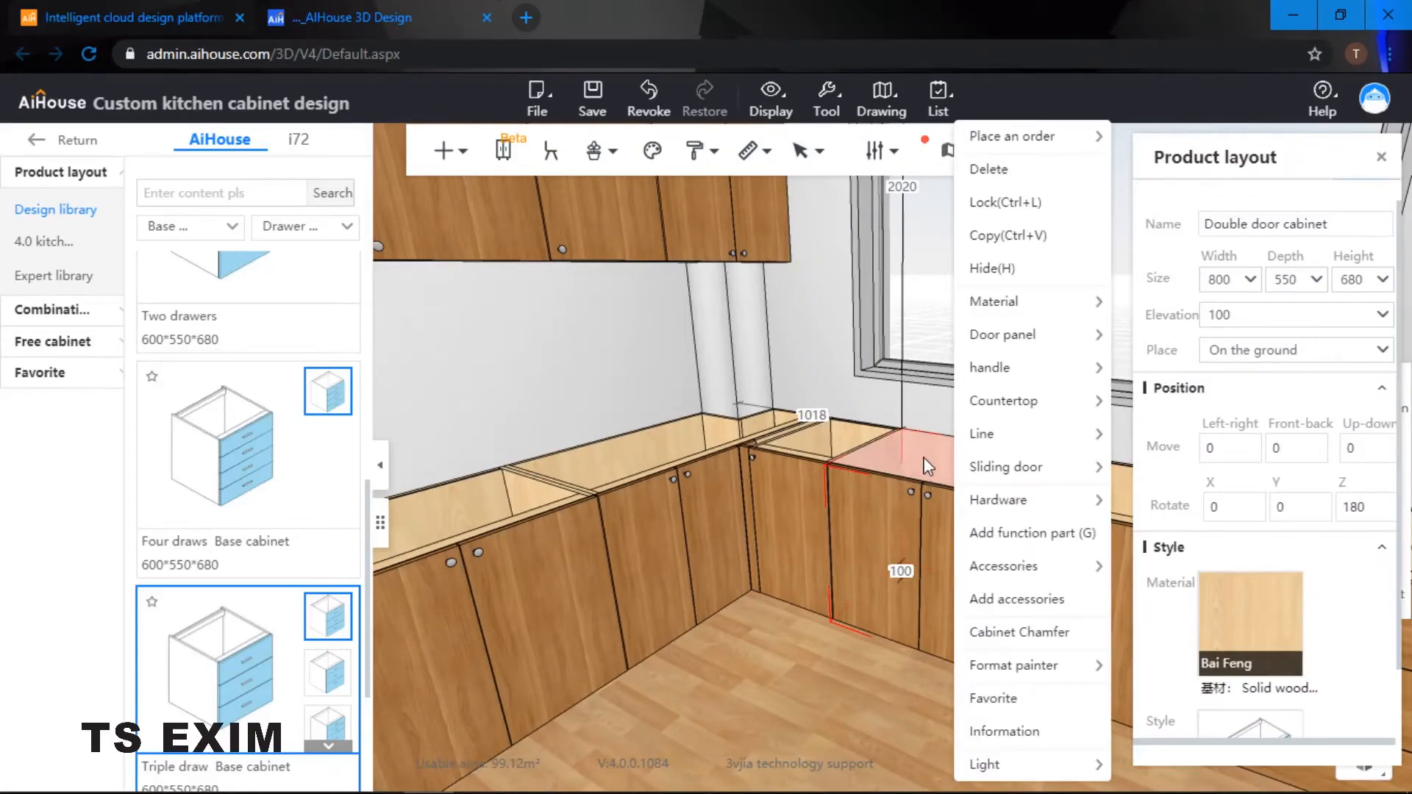
mouse_move(1053, 508)
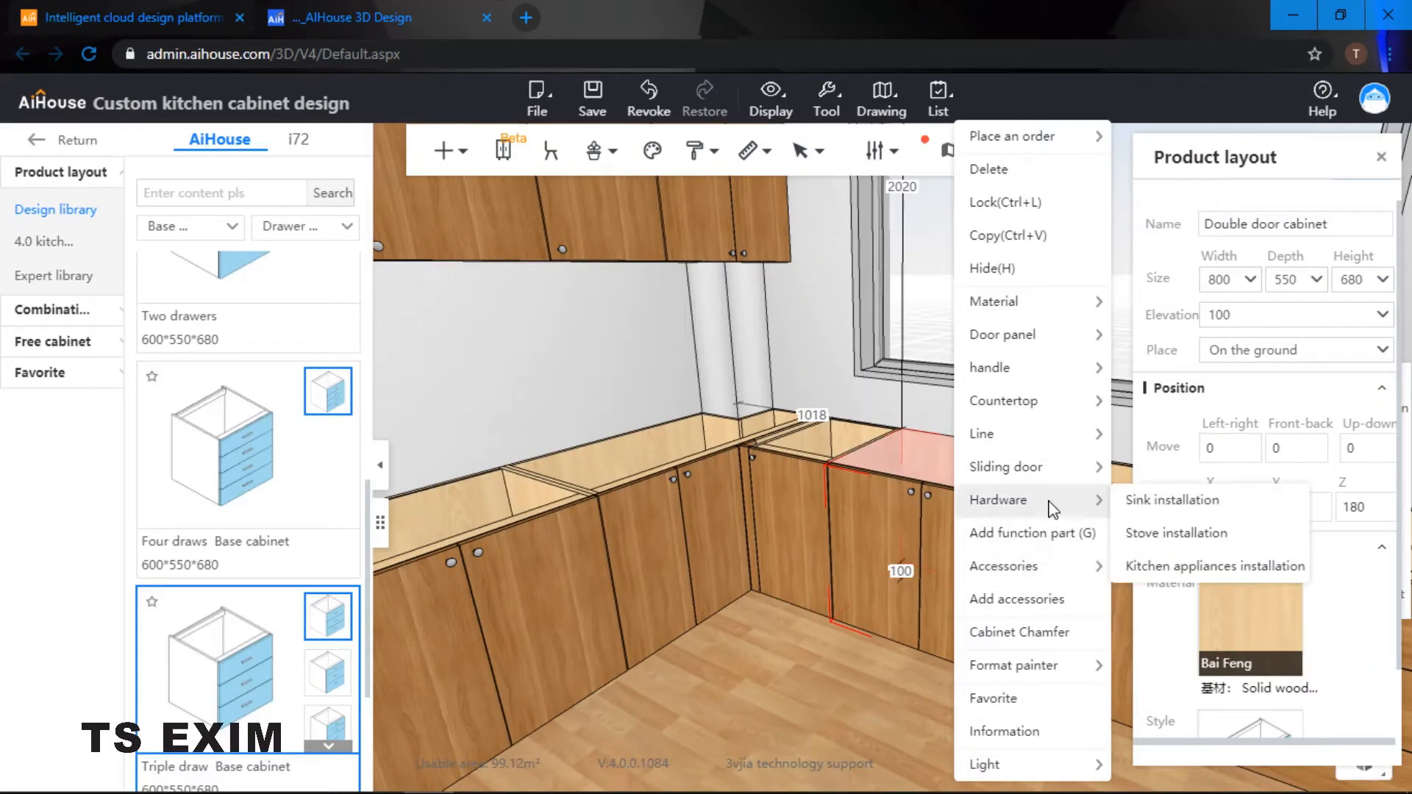
left_click(1178, 506)
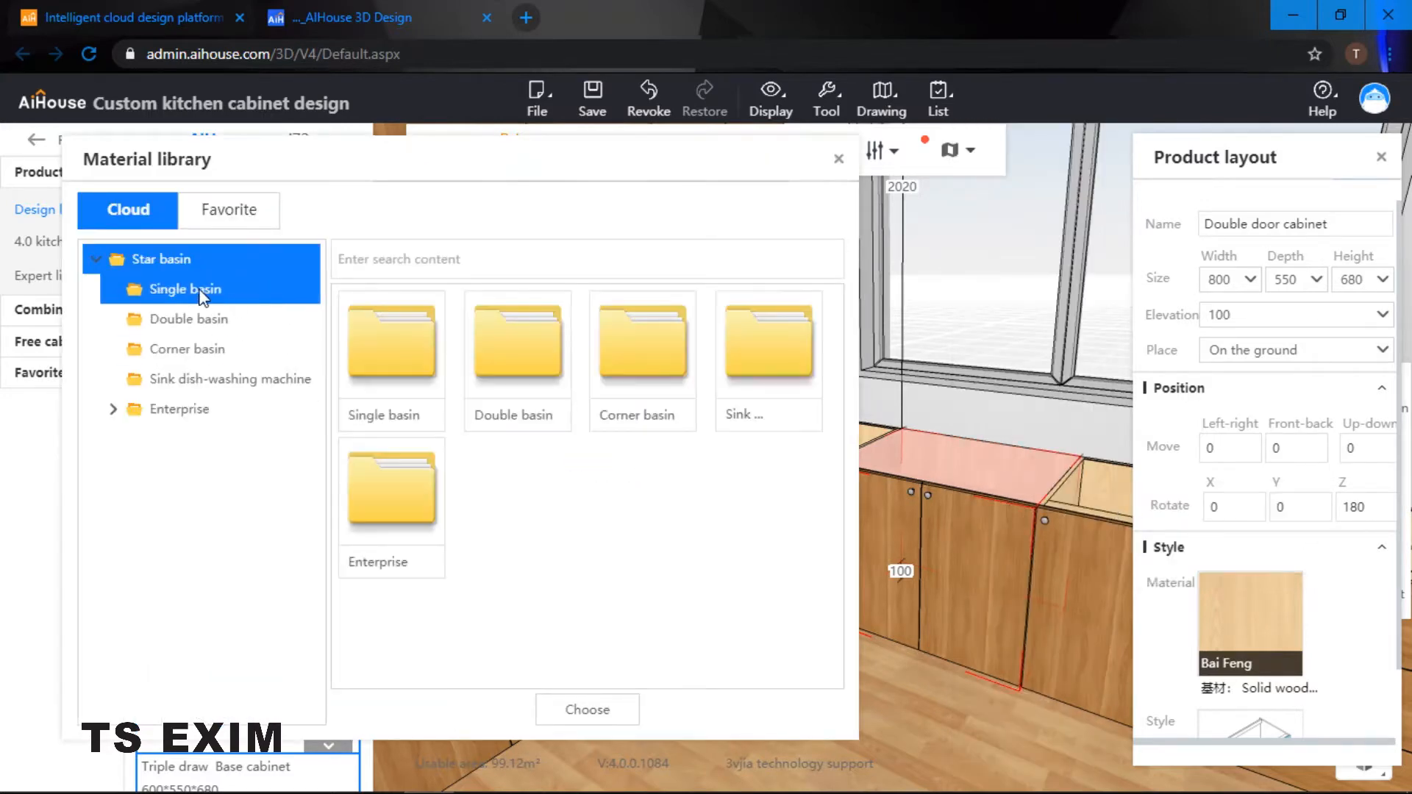
left_click(197, 318)
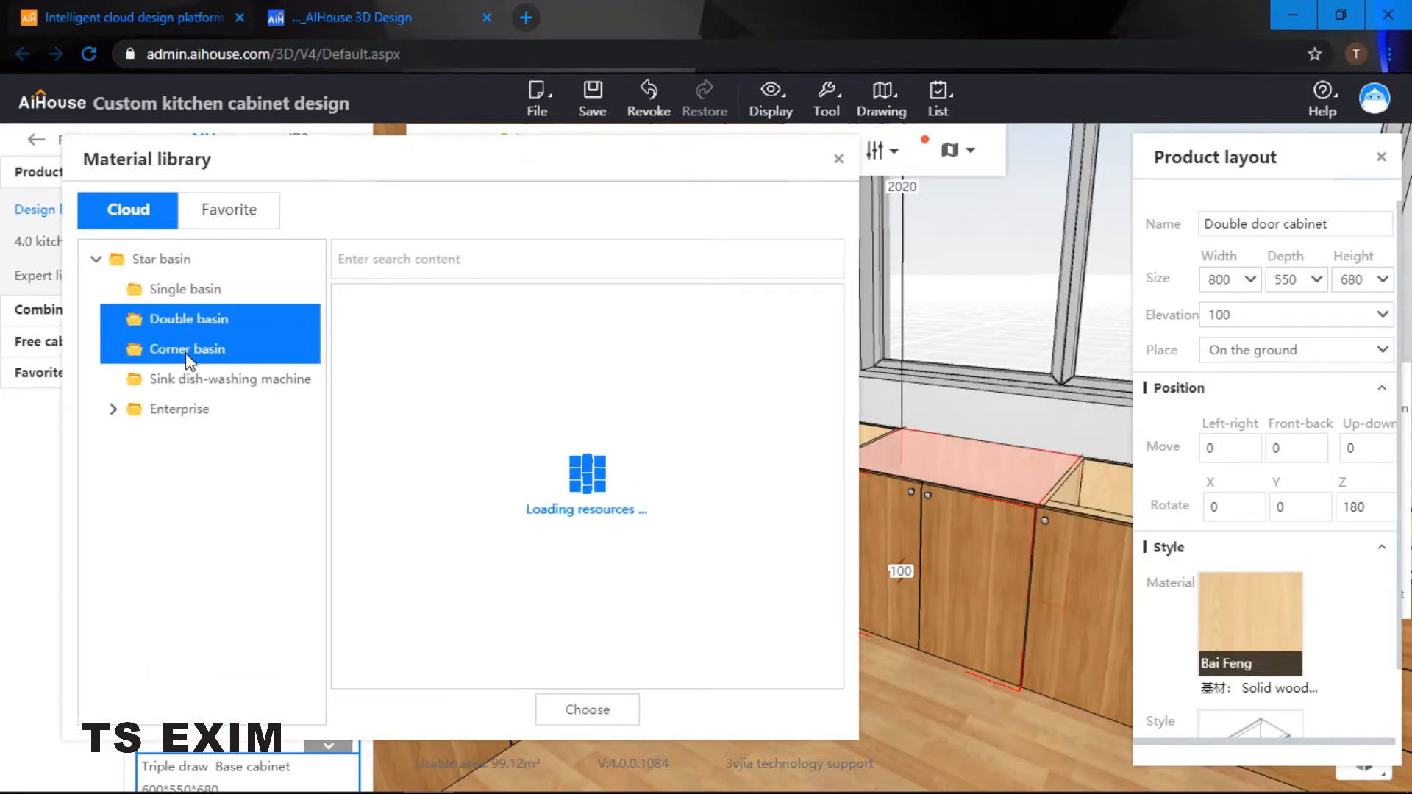
left_click(189, 353)
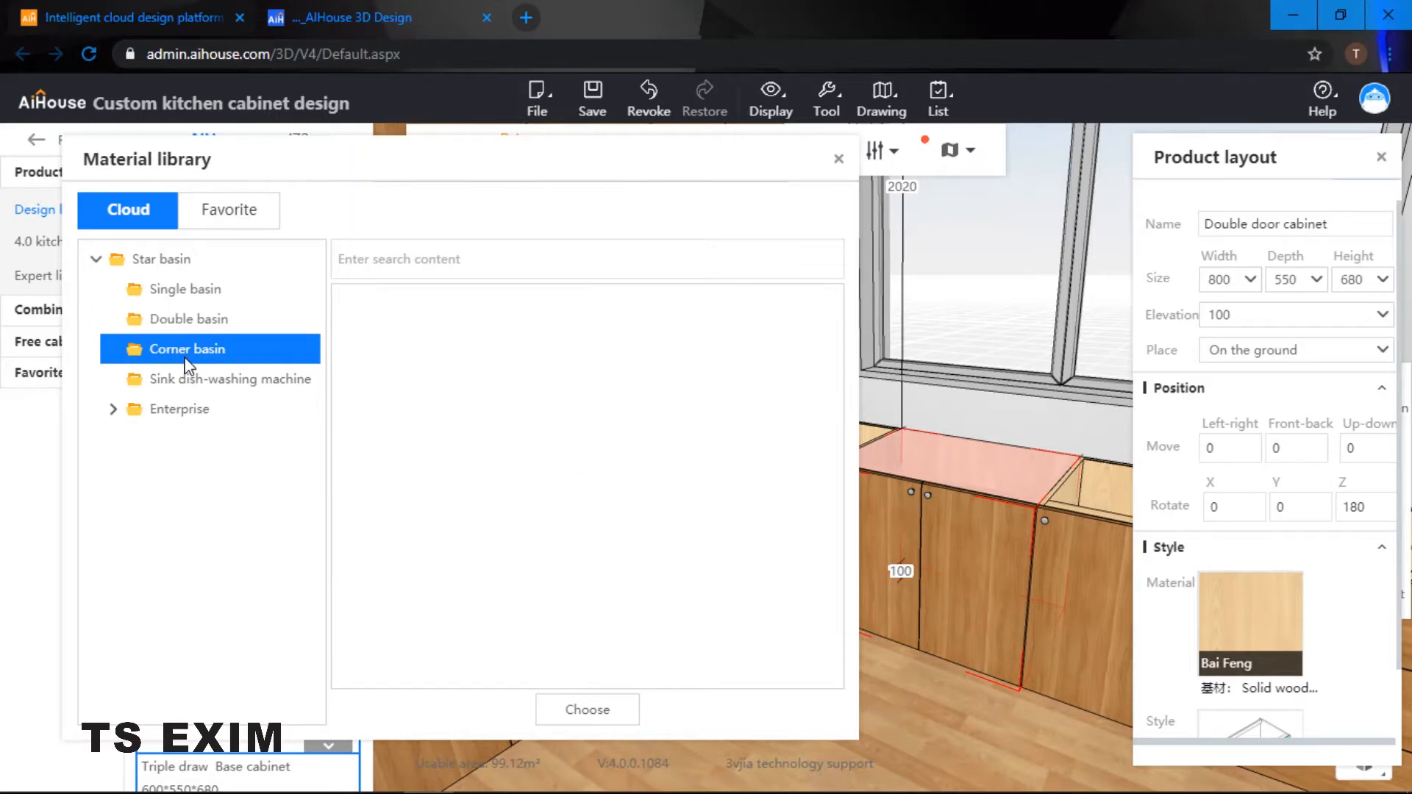
left_click(206, 295)
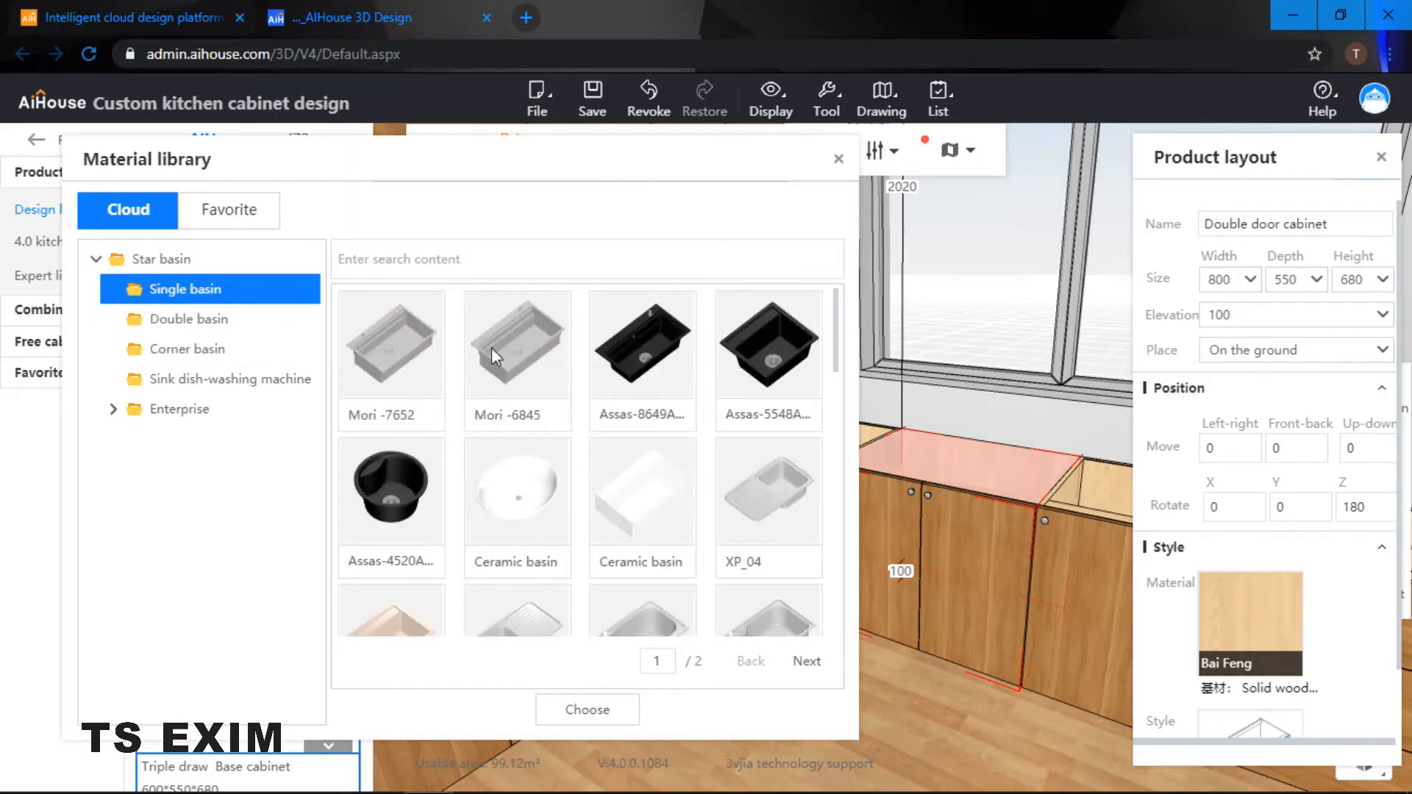
left_click(507, 352)
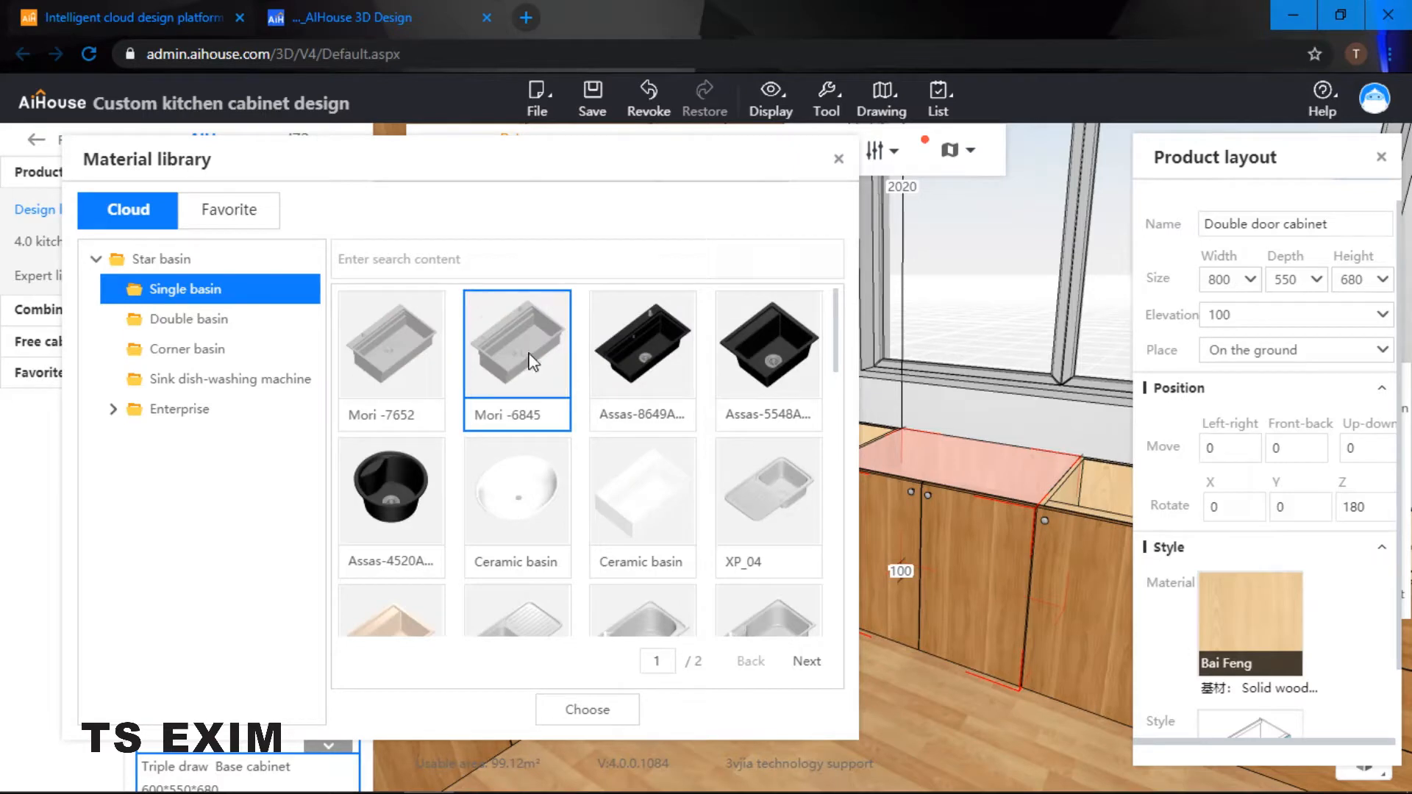
left_click(588, 708)
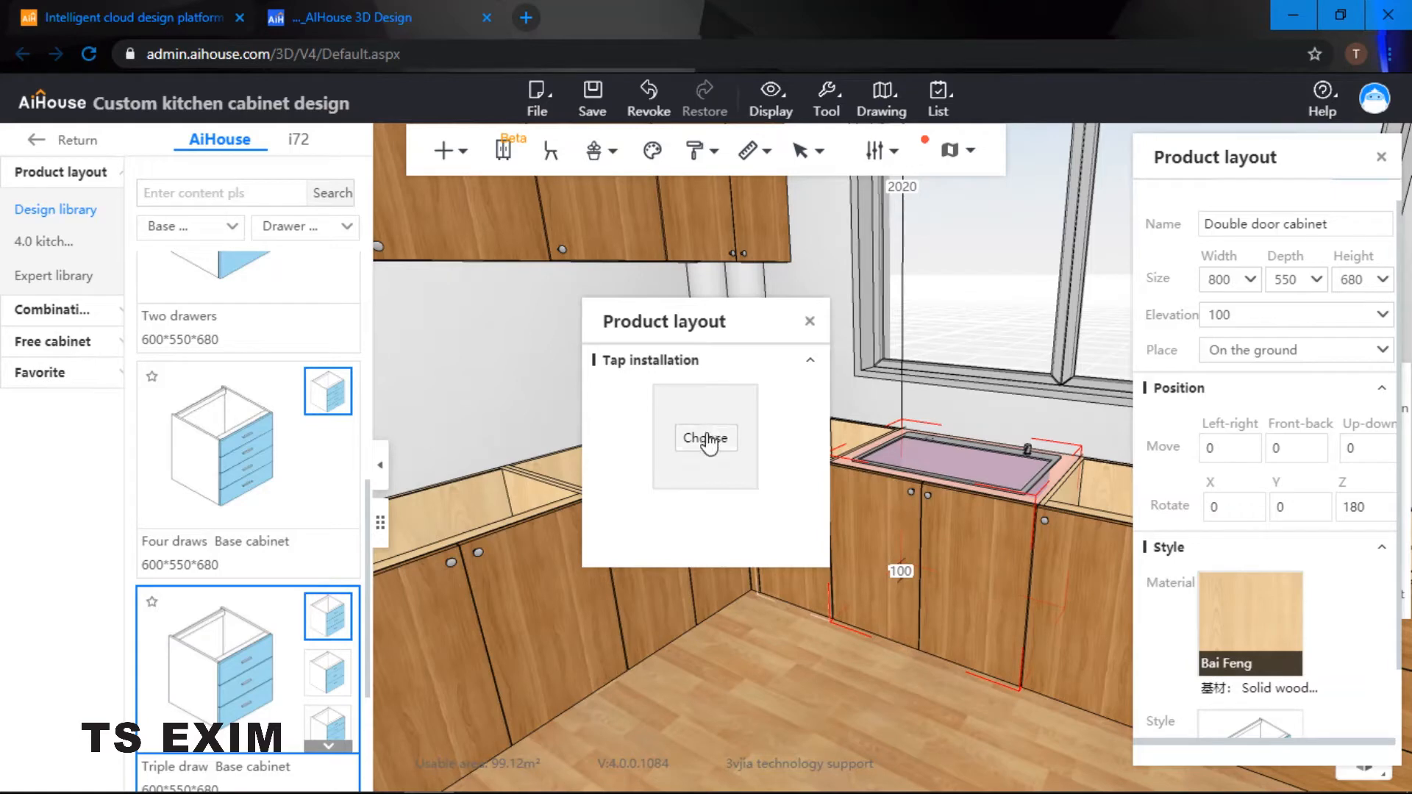
Step: Fit the Mori -7652 faucet to the sink under the window and inspect the installation
left_click(695, 458)
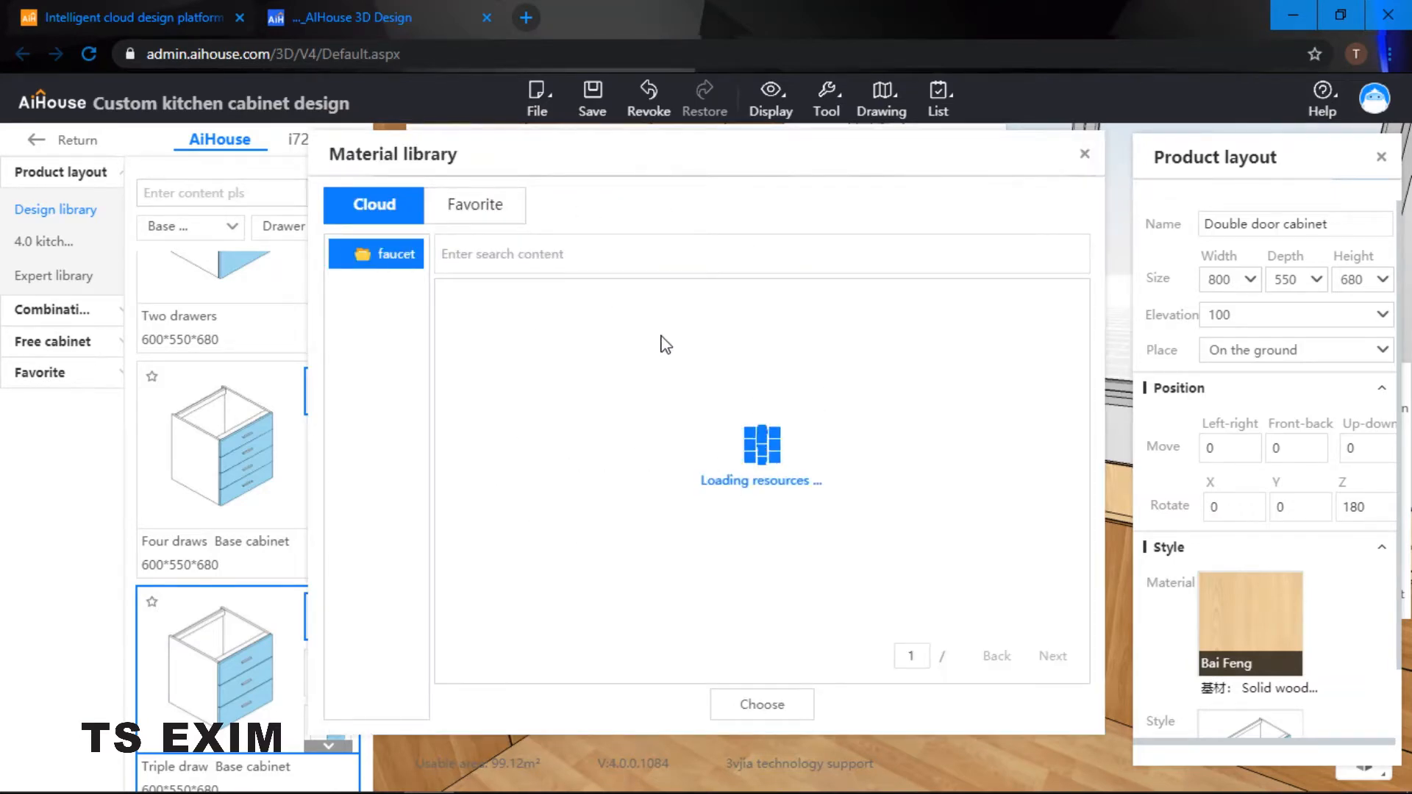
scroll(735, 470, "down", 2)
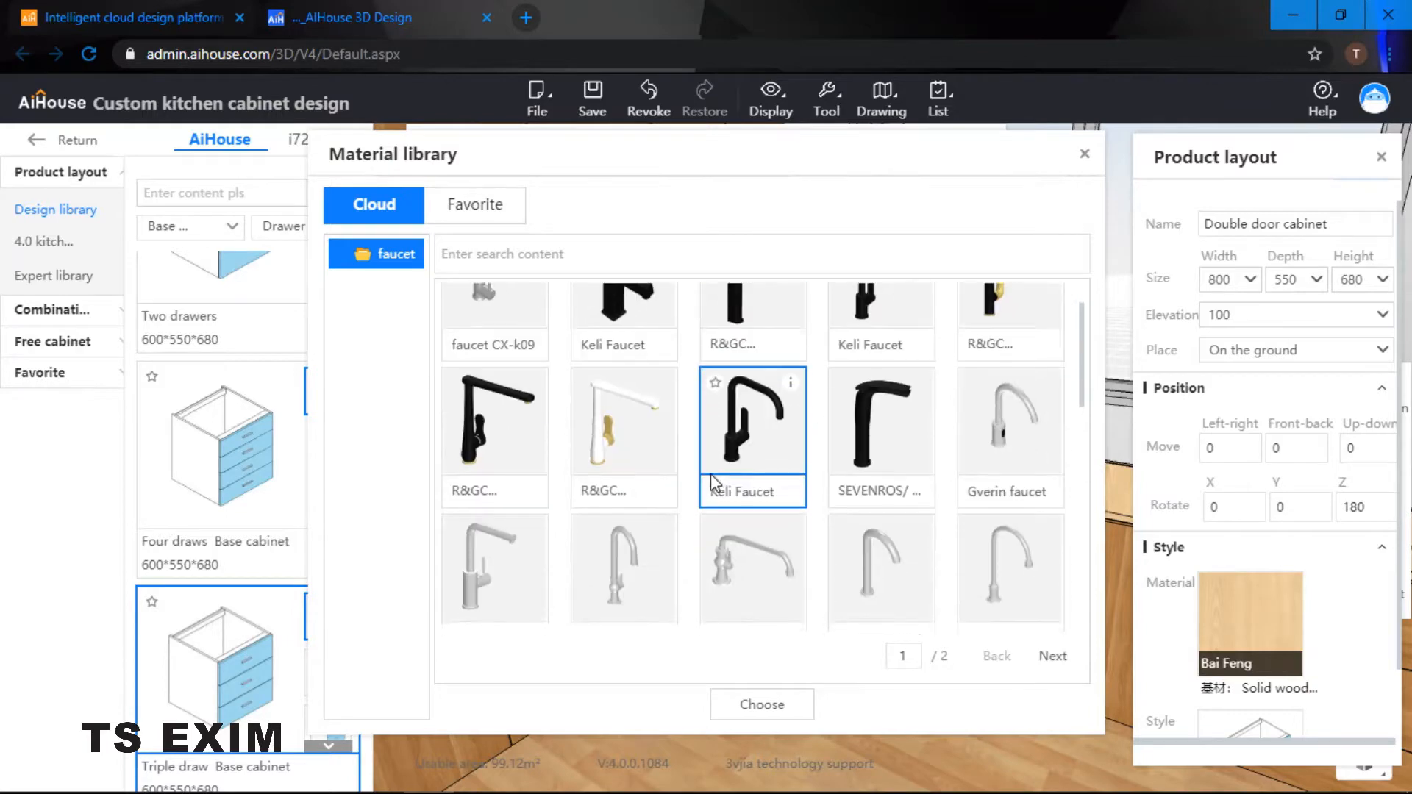
scroll(706, 485, "down", 3)
left_click(753, 503)
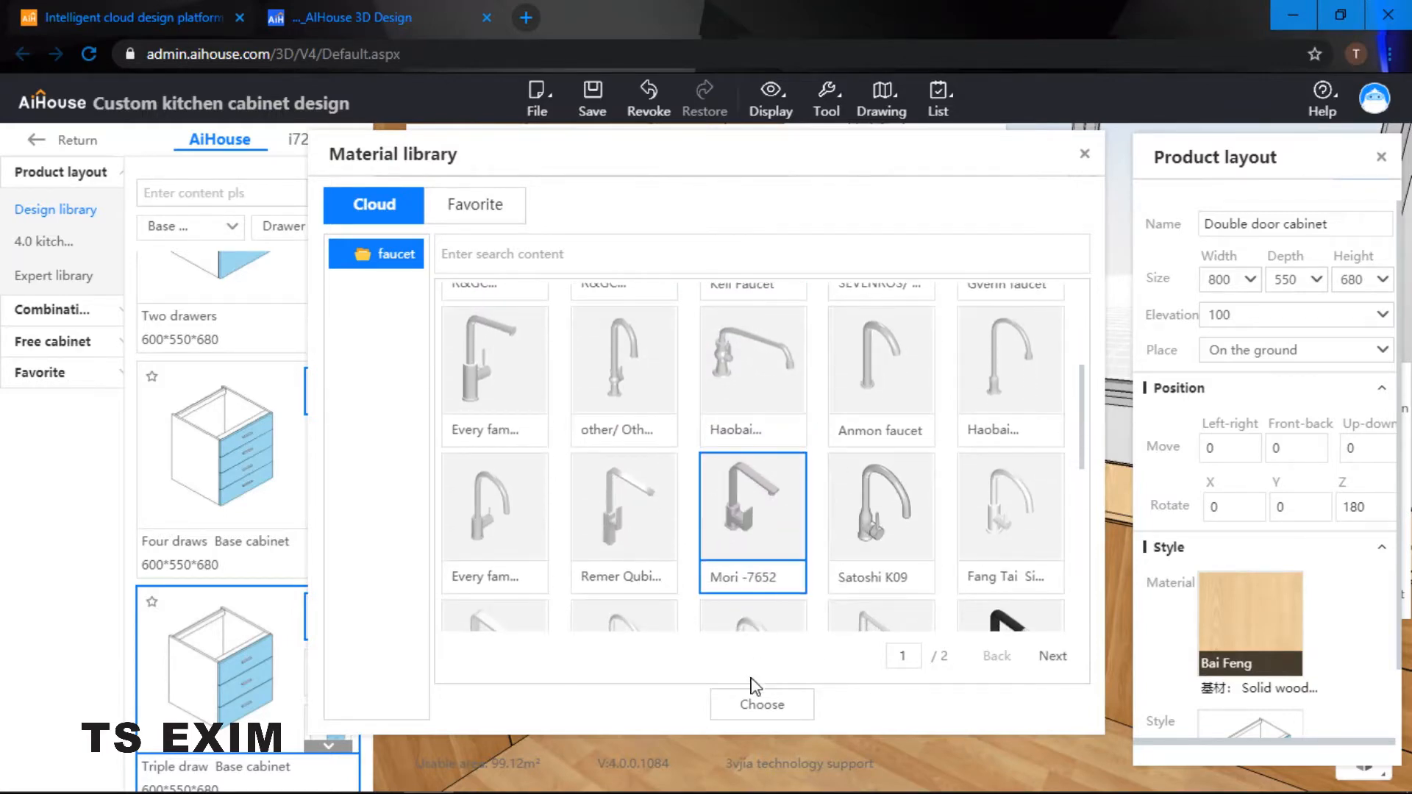
left_click(757, 707)
left_click(809, 320)
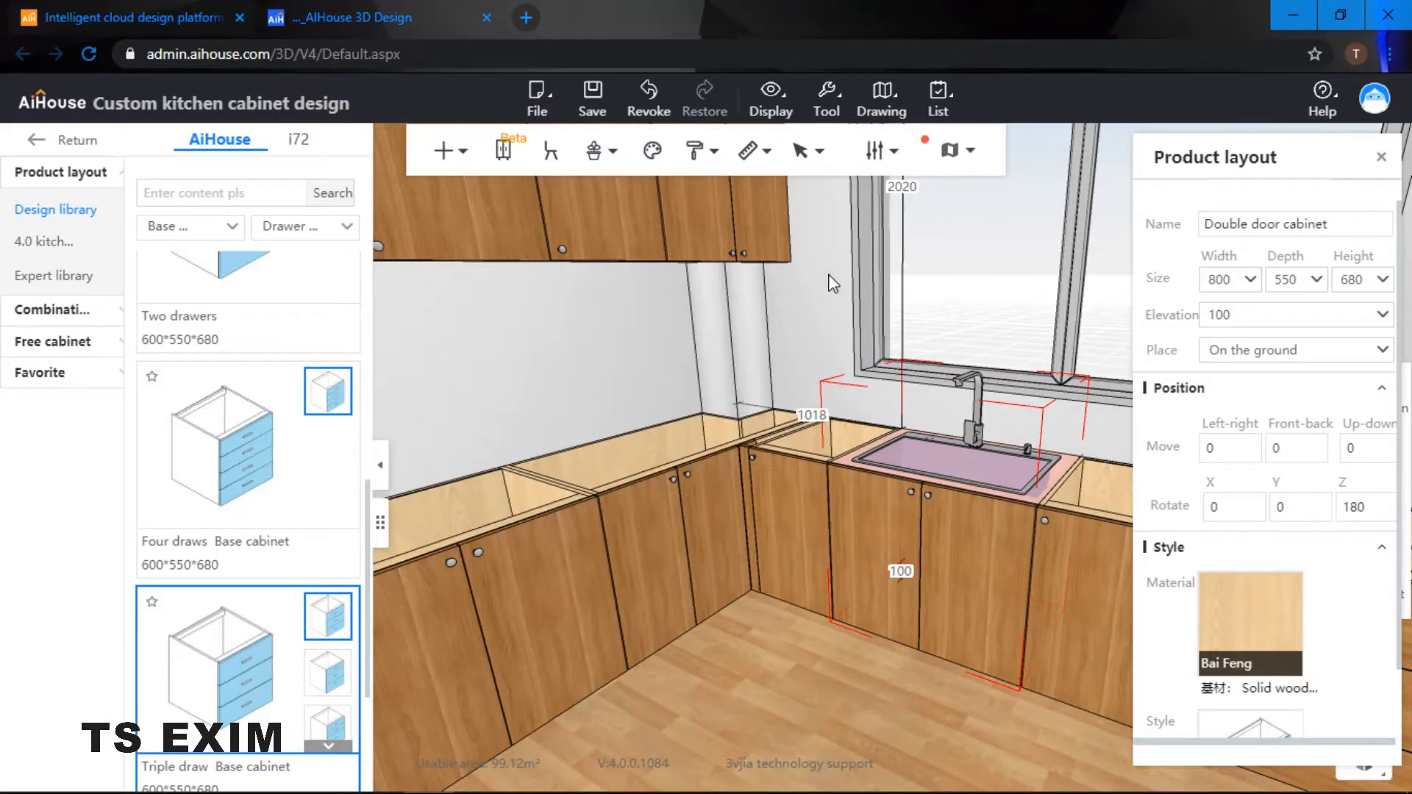
left_click_drag(809, 321, 969, 349)
left_click(910, 388)
scroll(882, 368, "down", 3)
left_click_drag(876, 366, 931, 347)
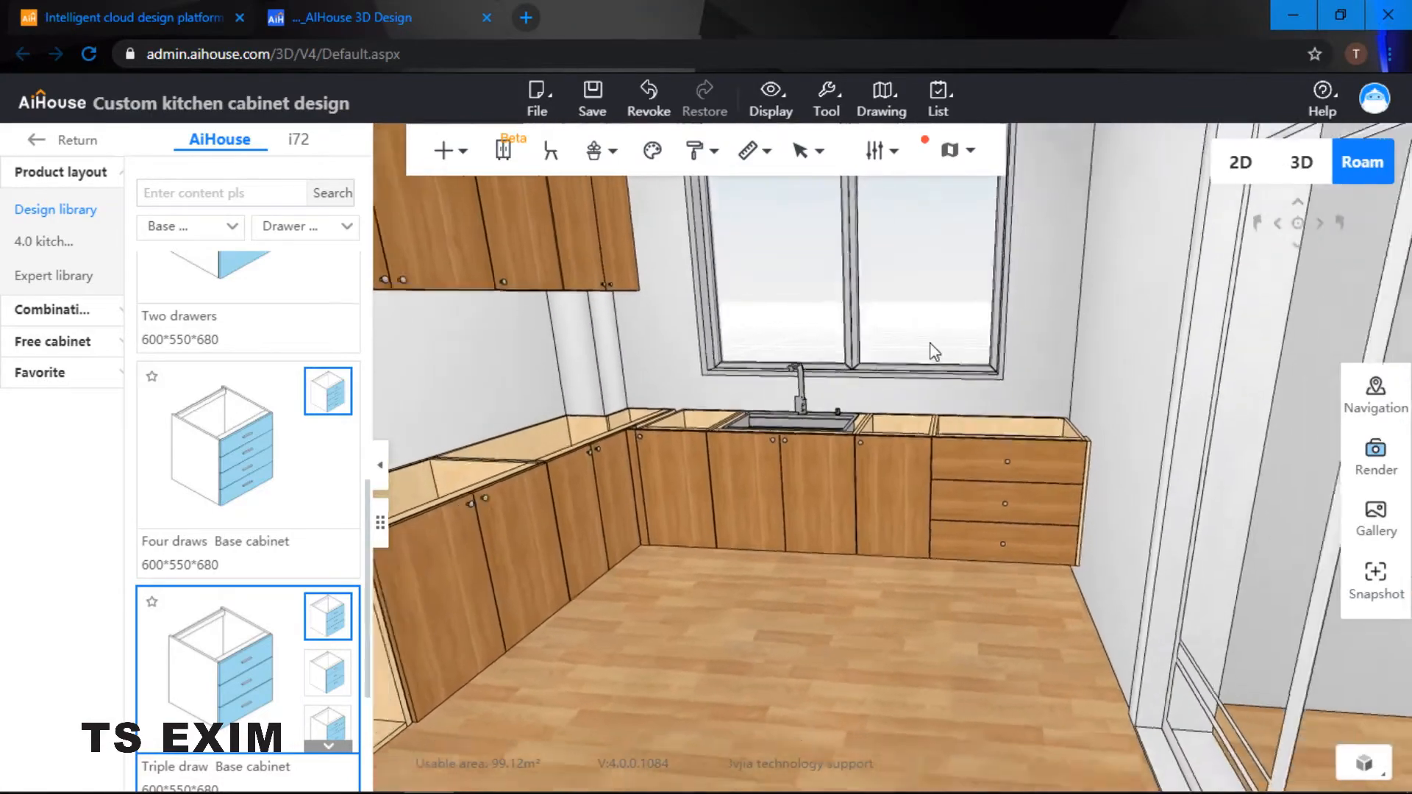
scroll(898, 351, "up", 2)
scroll(898, 352, "up", 5)
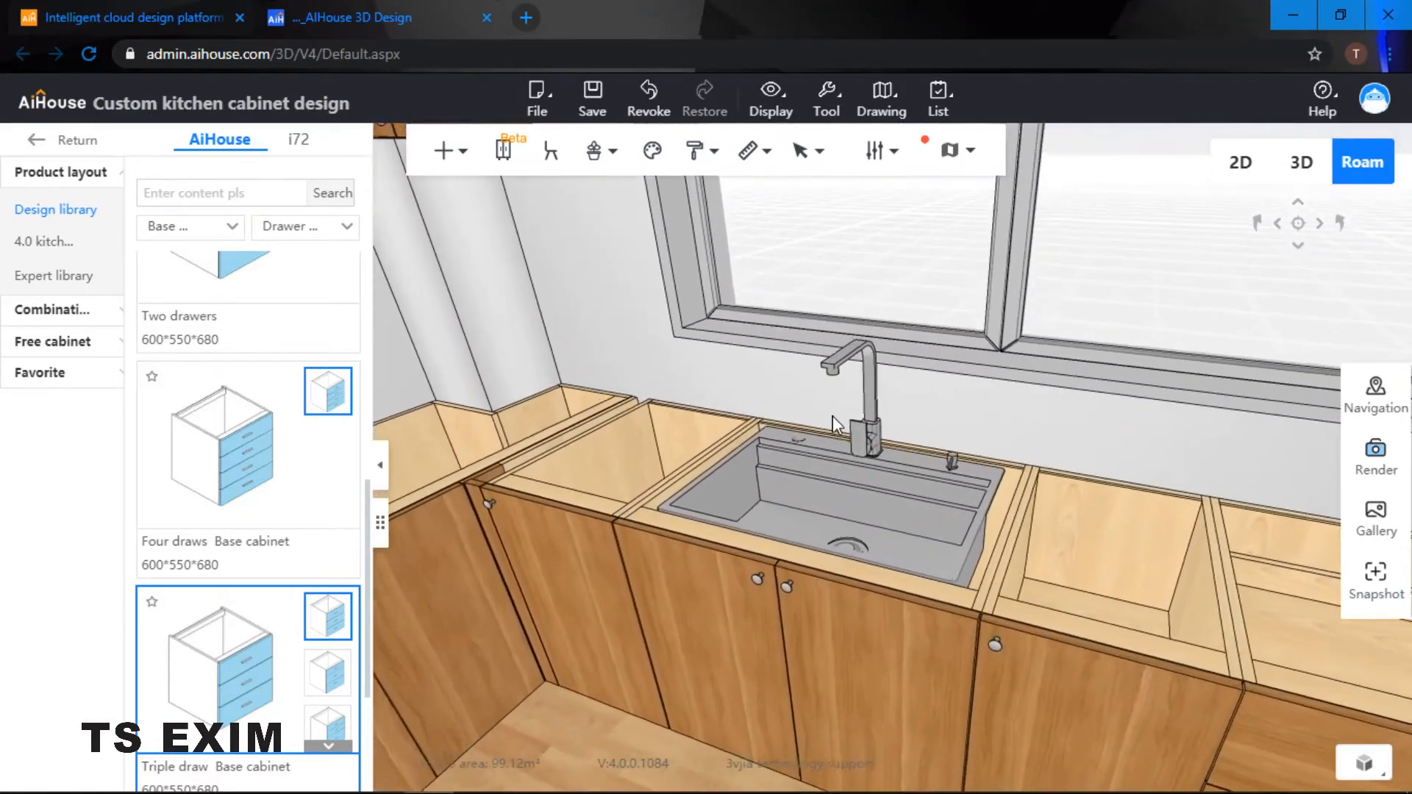
Step: Install the Vatti -BH838B stove on the 800 wide double door base cabinet beside the open Disinfection cabinet
left_click_drag(907, 421, 728, 346)
scroll(718, 319, "up", 3)
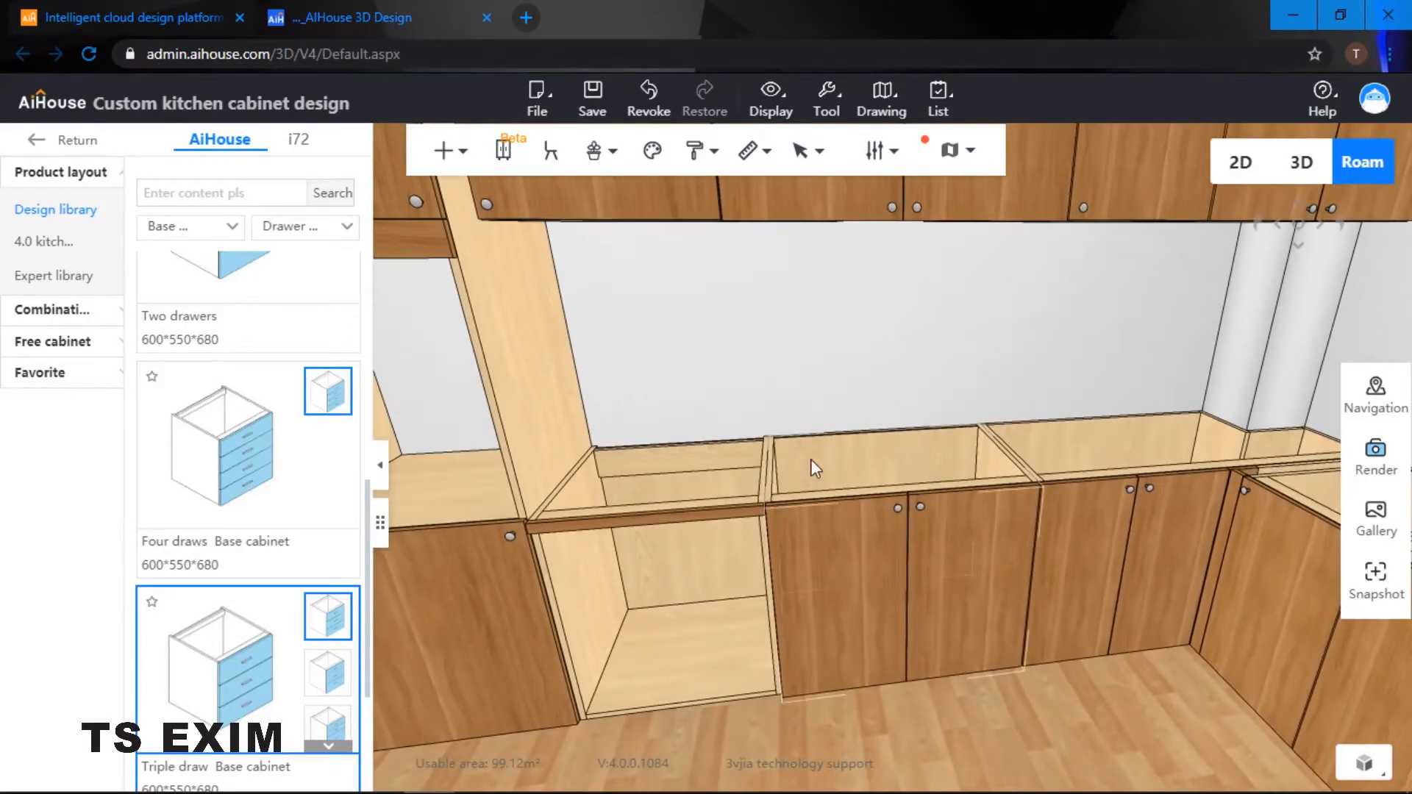
right_click(885, 448)
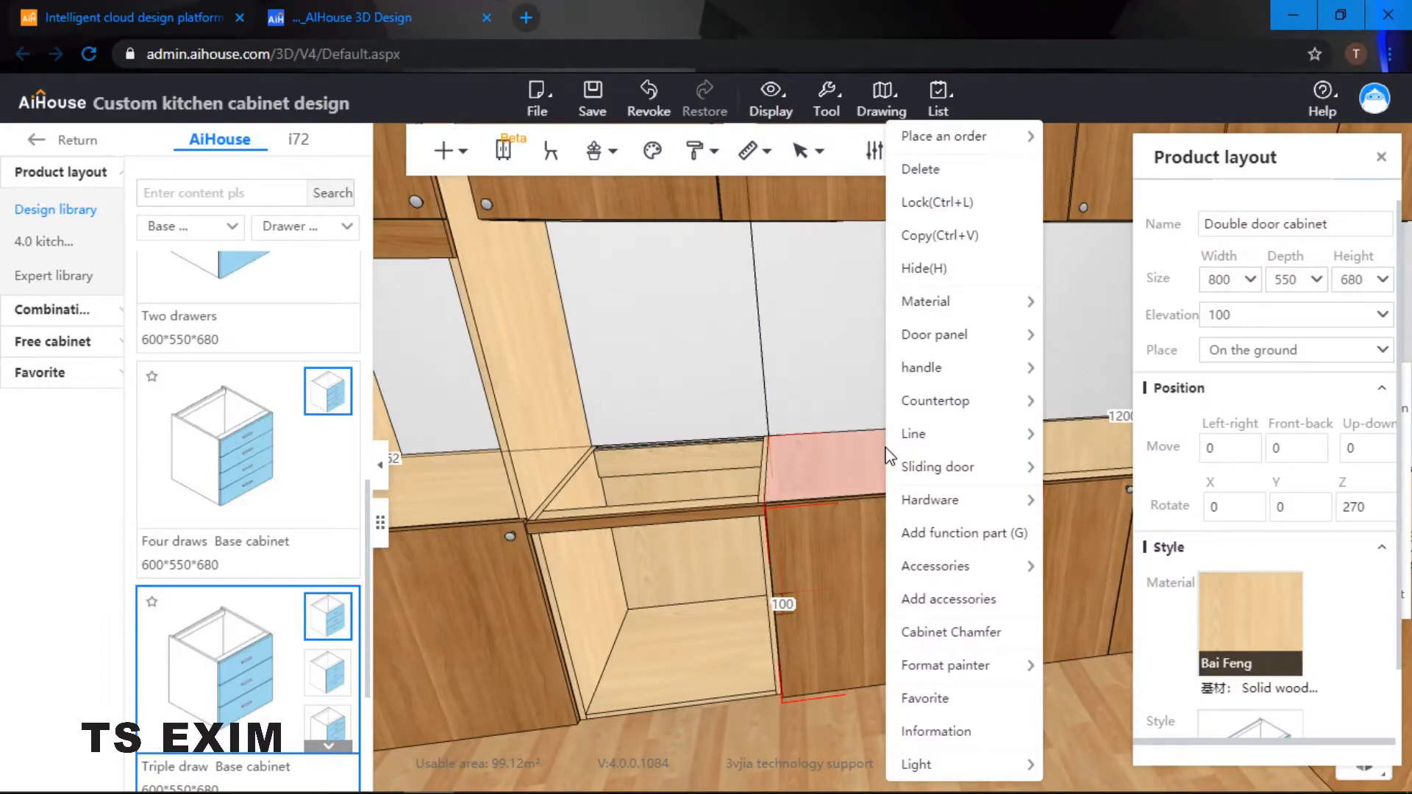
mouse_move(1011, 507)
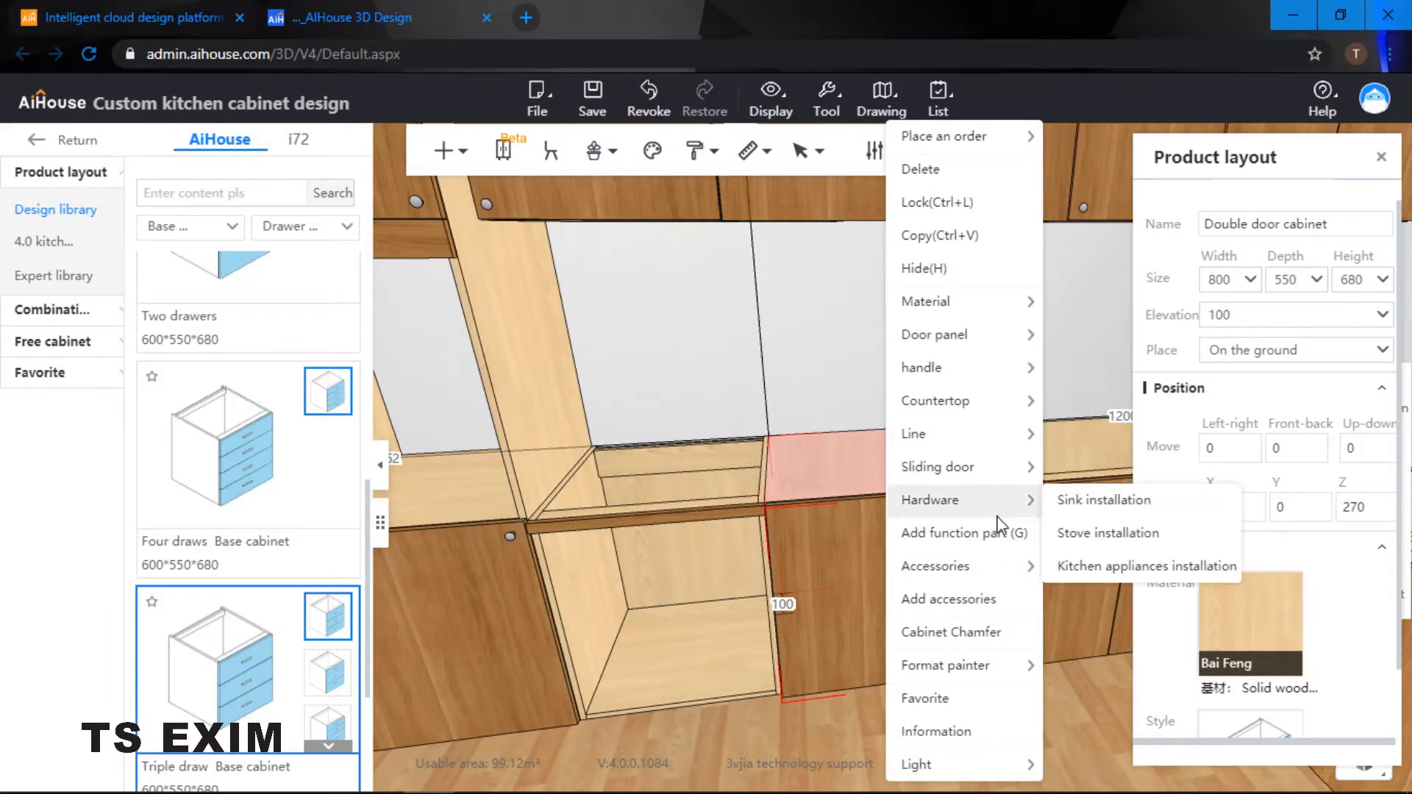
left_click(1114, 534)
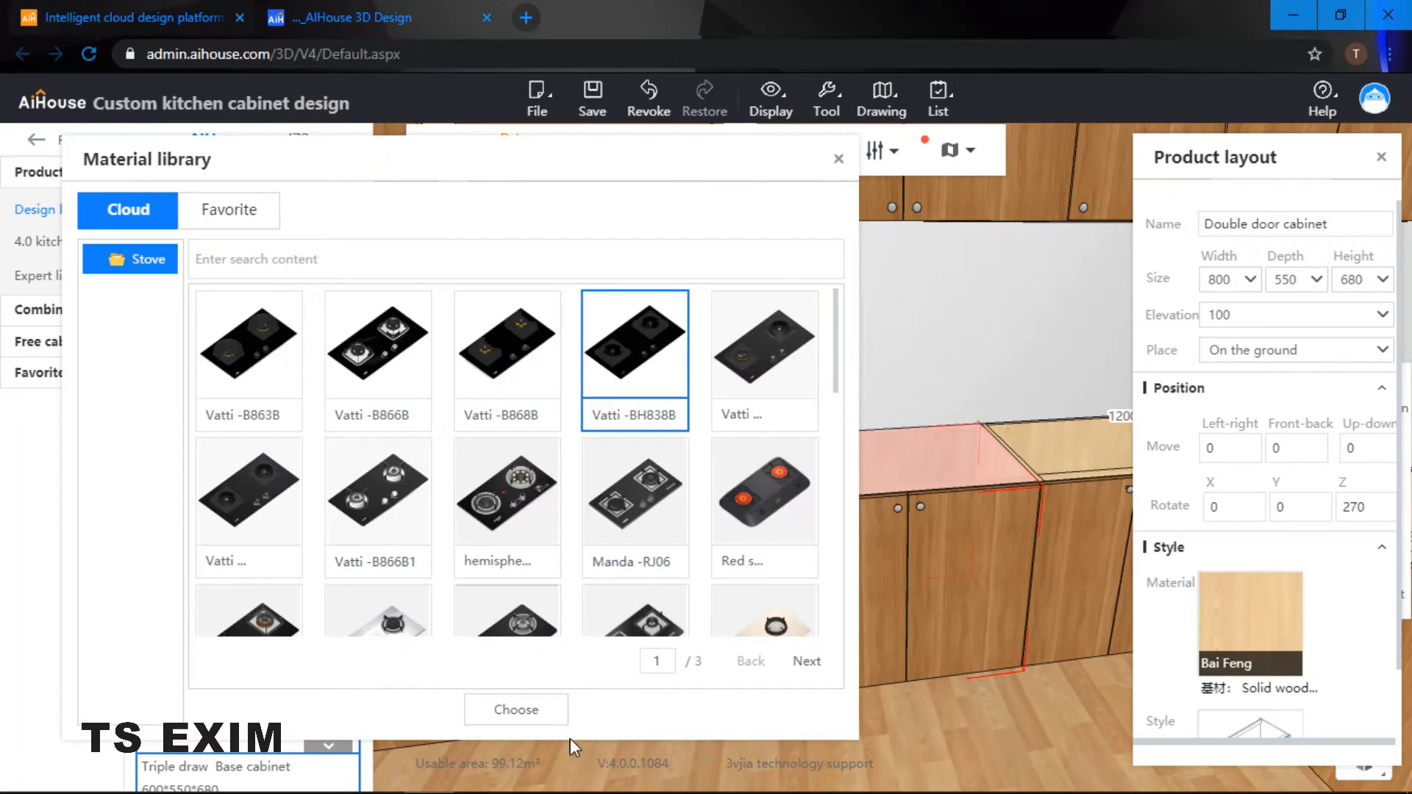
left_click(540, 714)
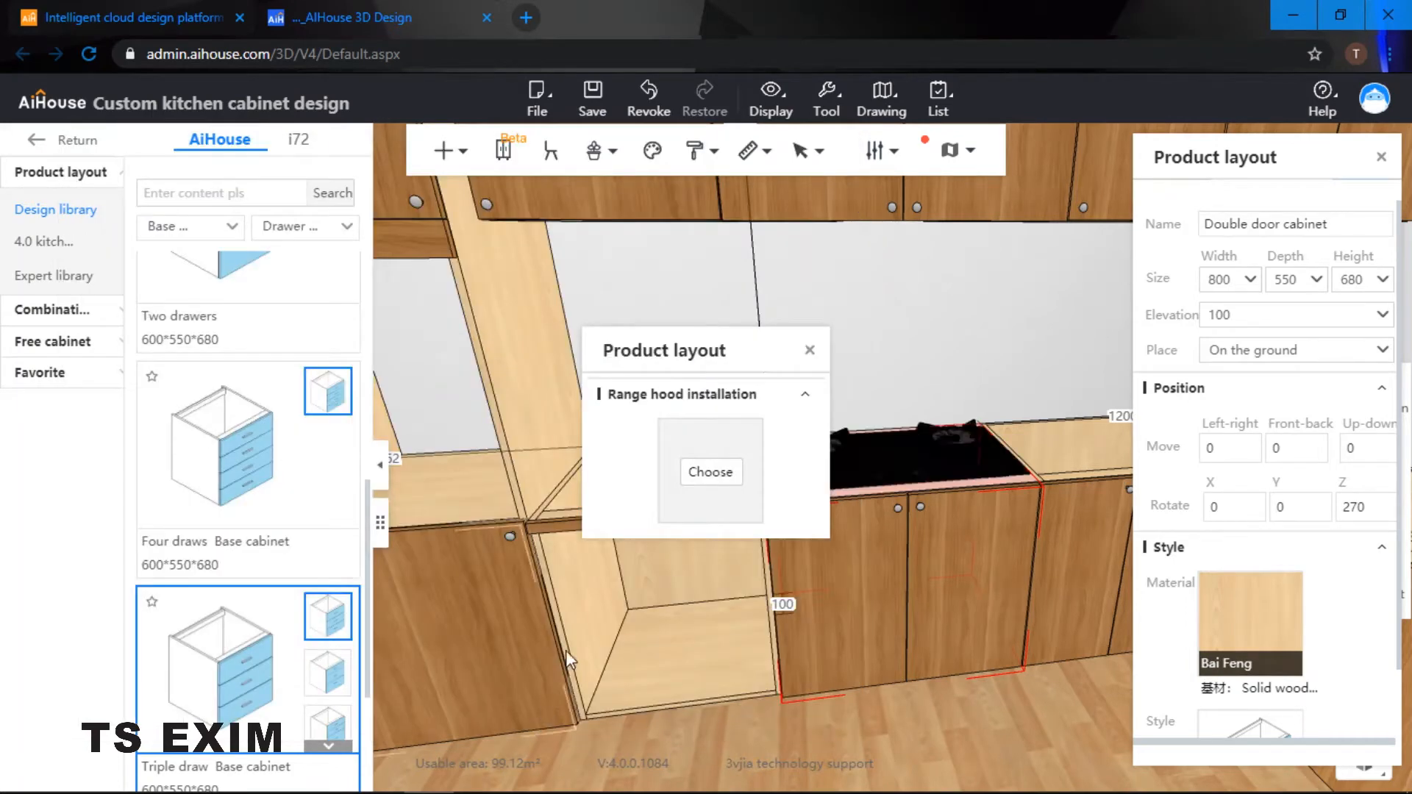
Step: Add a Midea range hood above the stove and check its placement beneath the wall cabinets
left_click(709, 472)
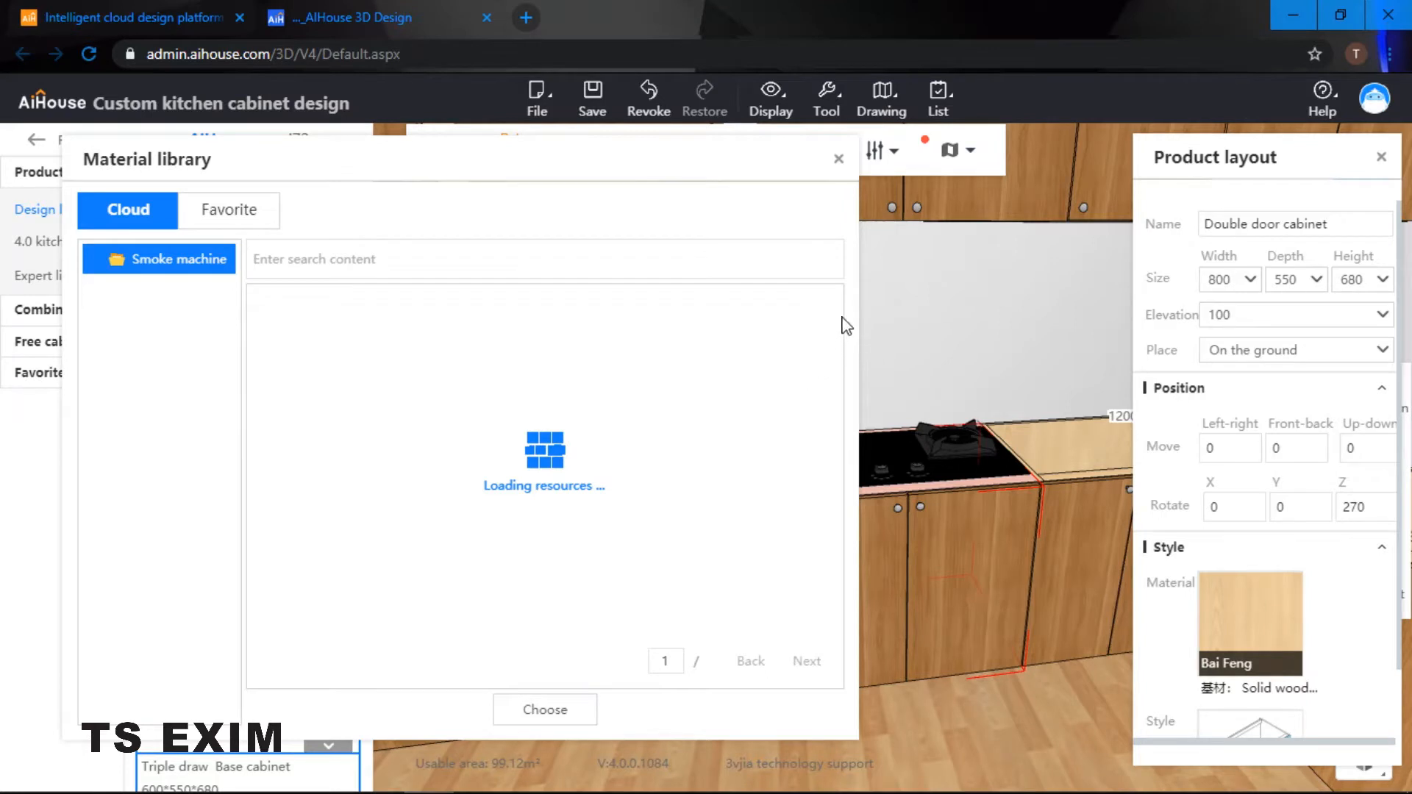
left_click_drag(838, 328, 839, 367)
left_click(545, 527)
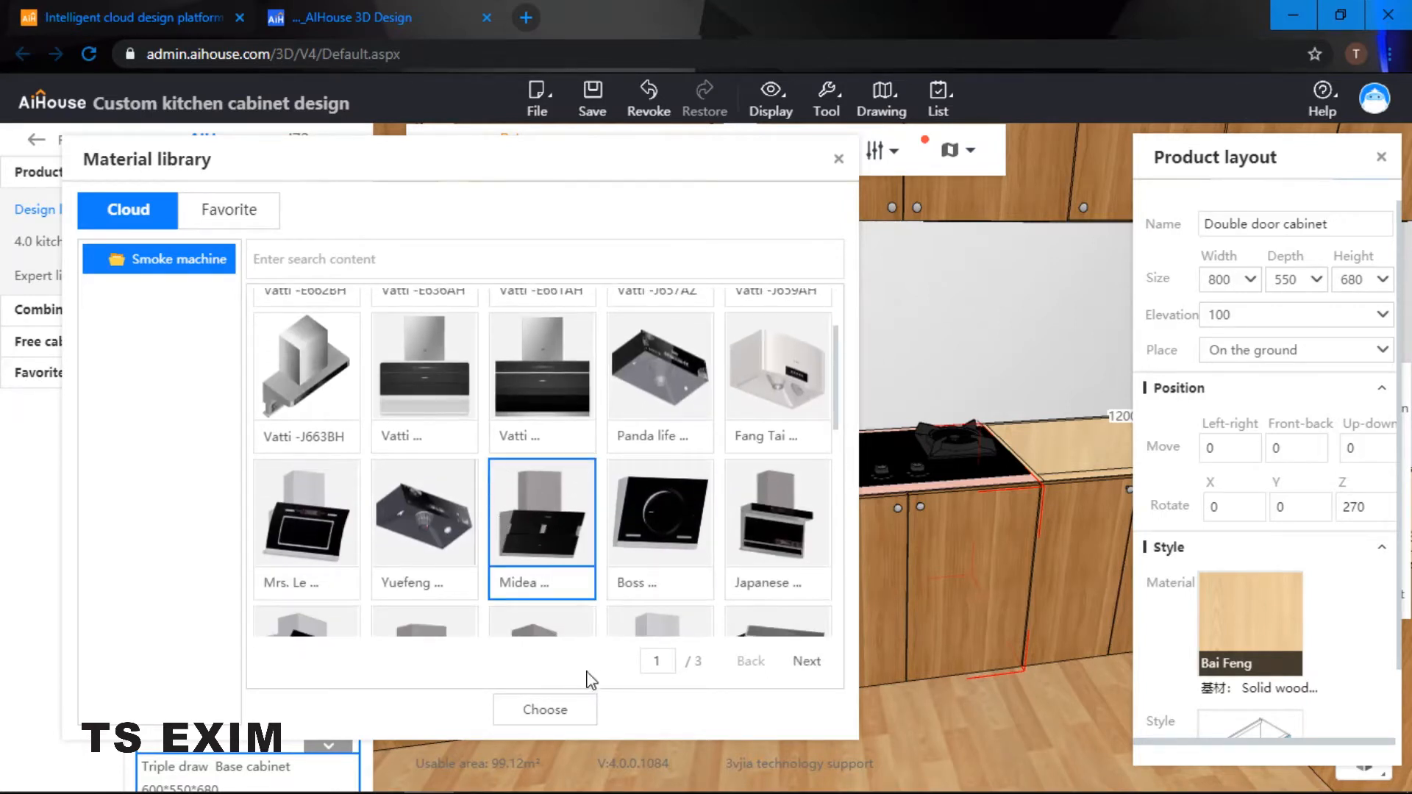
left_click(544, 709)
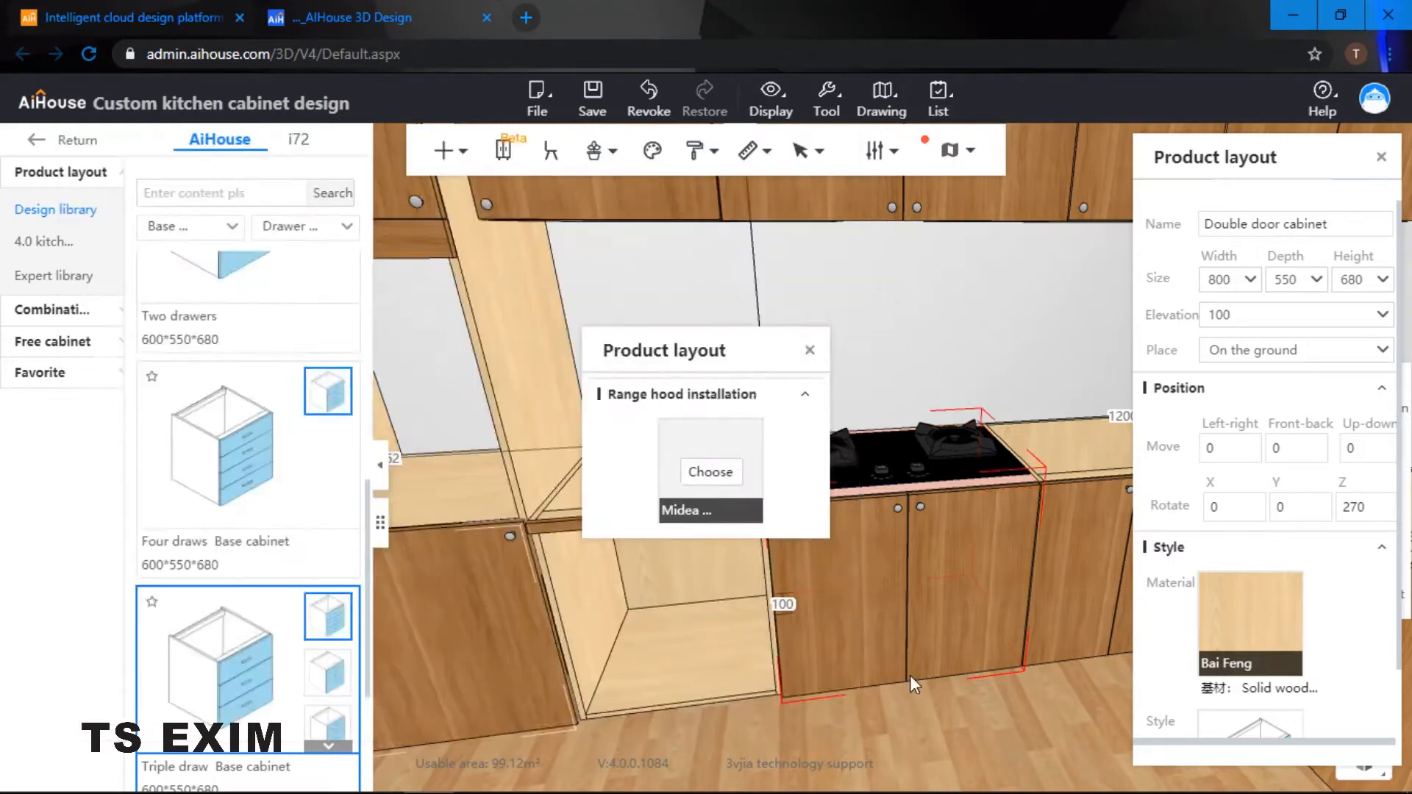
left_click(675, 308)
scroll(696, 328, "up", 5)
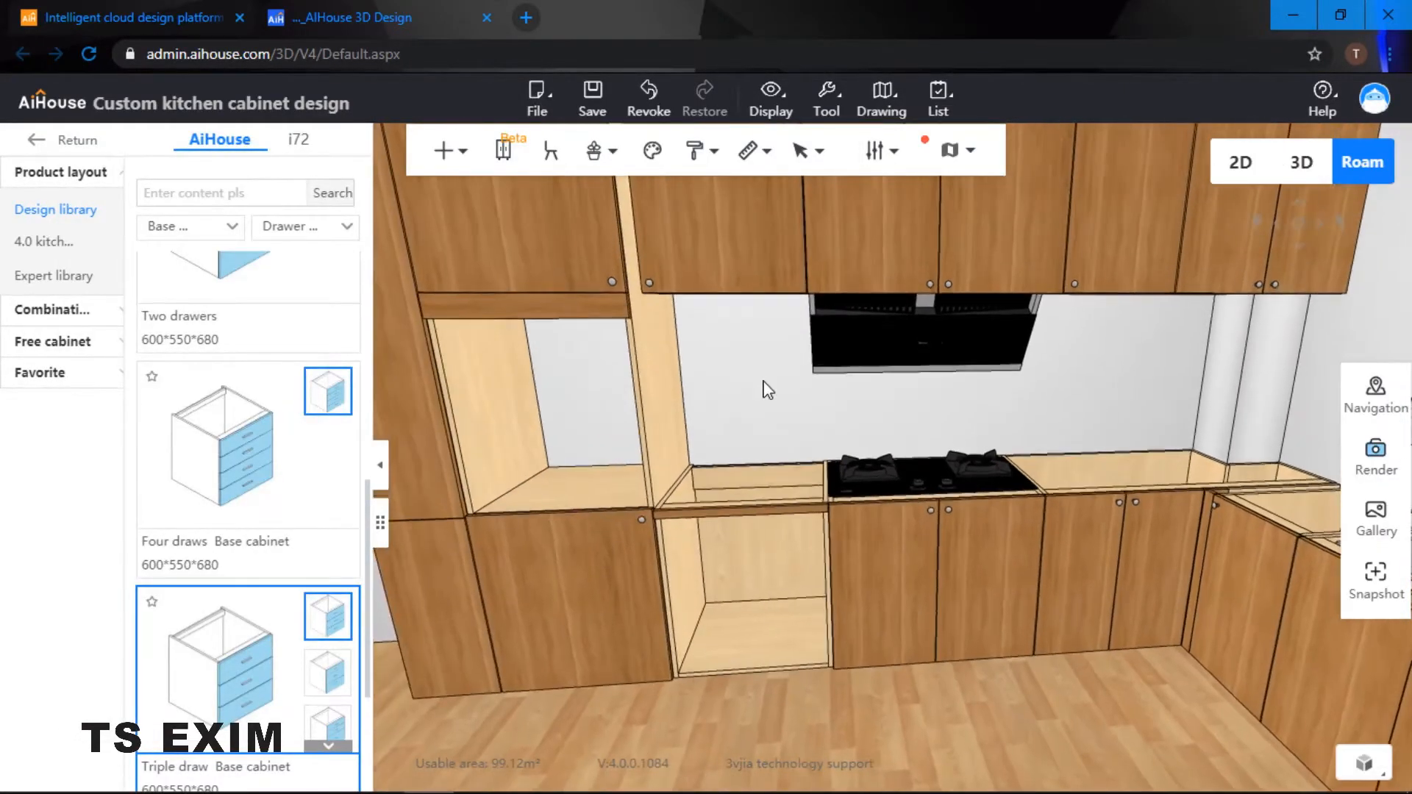
scroll(732, 346, "down", 6)
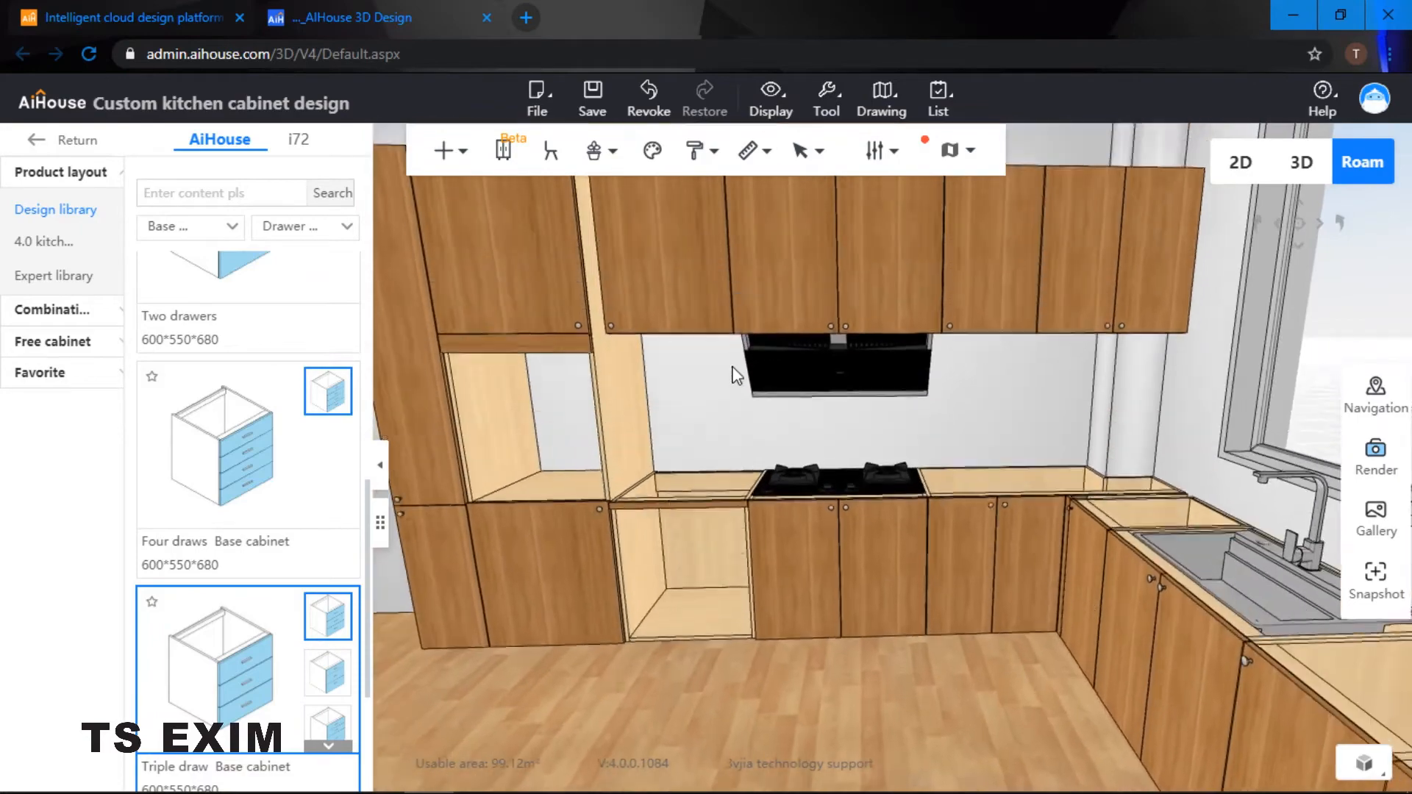
Step: Open the kitchen appliances library for the empty 600 wide Disinfection cabinet beside the stove
left_click_drag(747, 349, 822, 348)
scroll(825, 355, "up", 4)
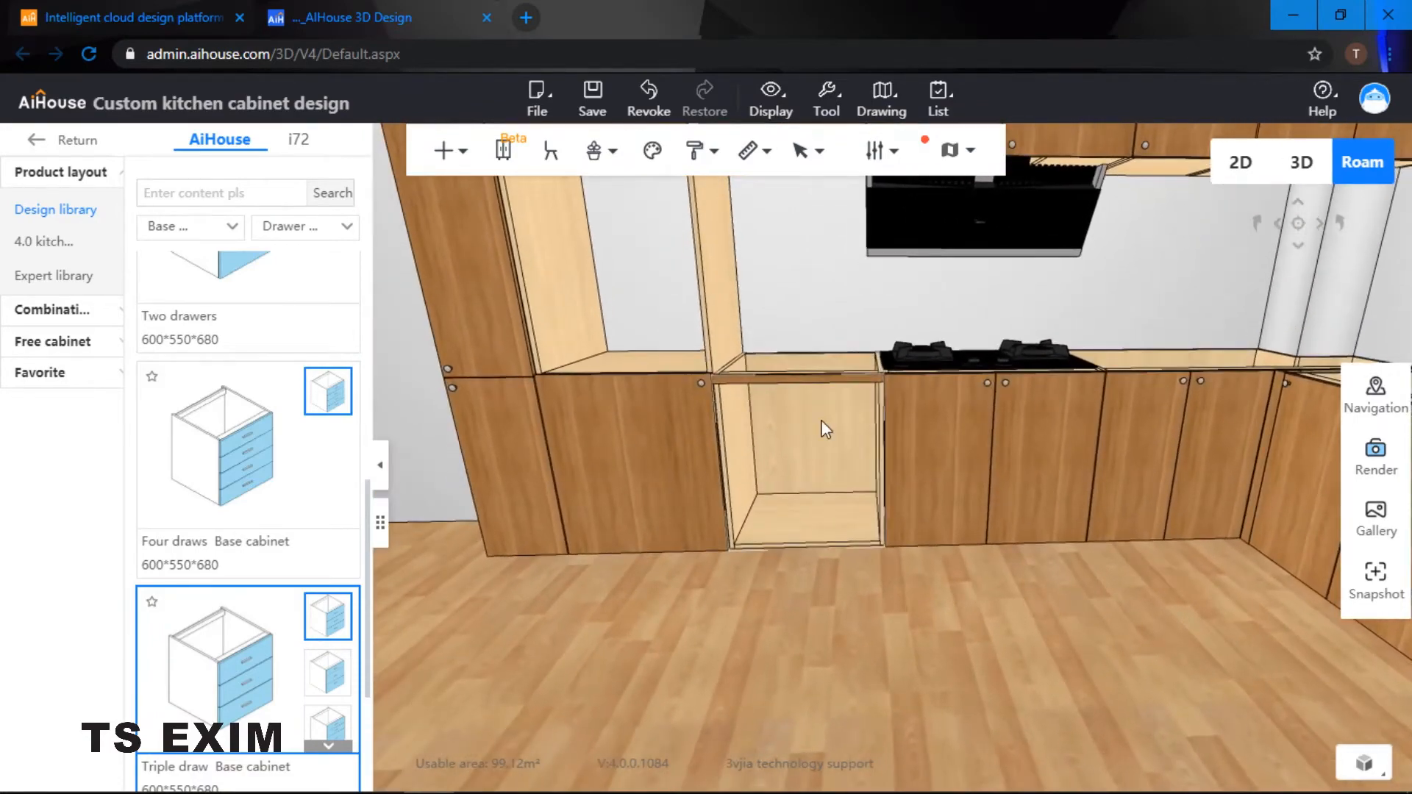
left_click(821, 420)
right_click(864, 430)
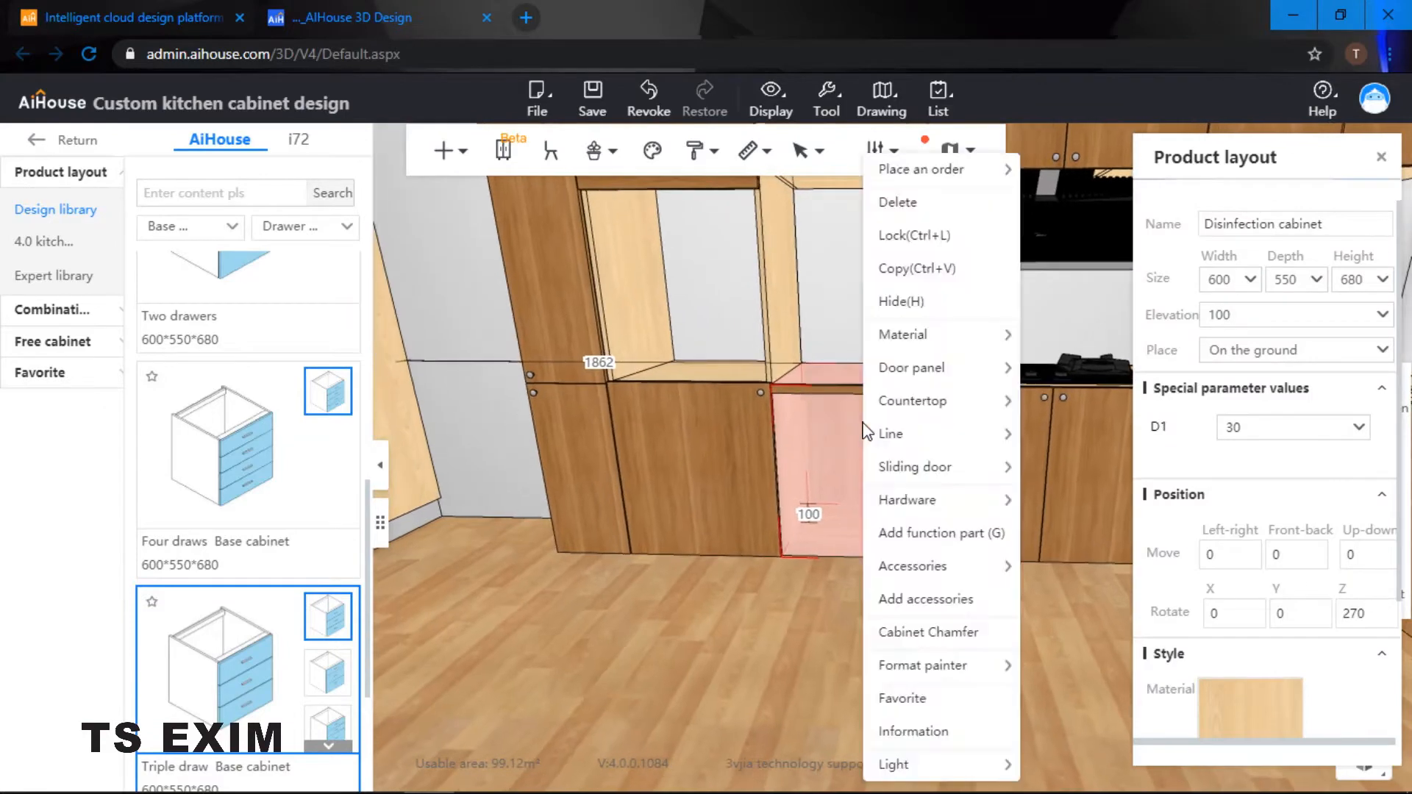
mouse_move(961, 518)
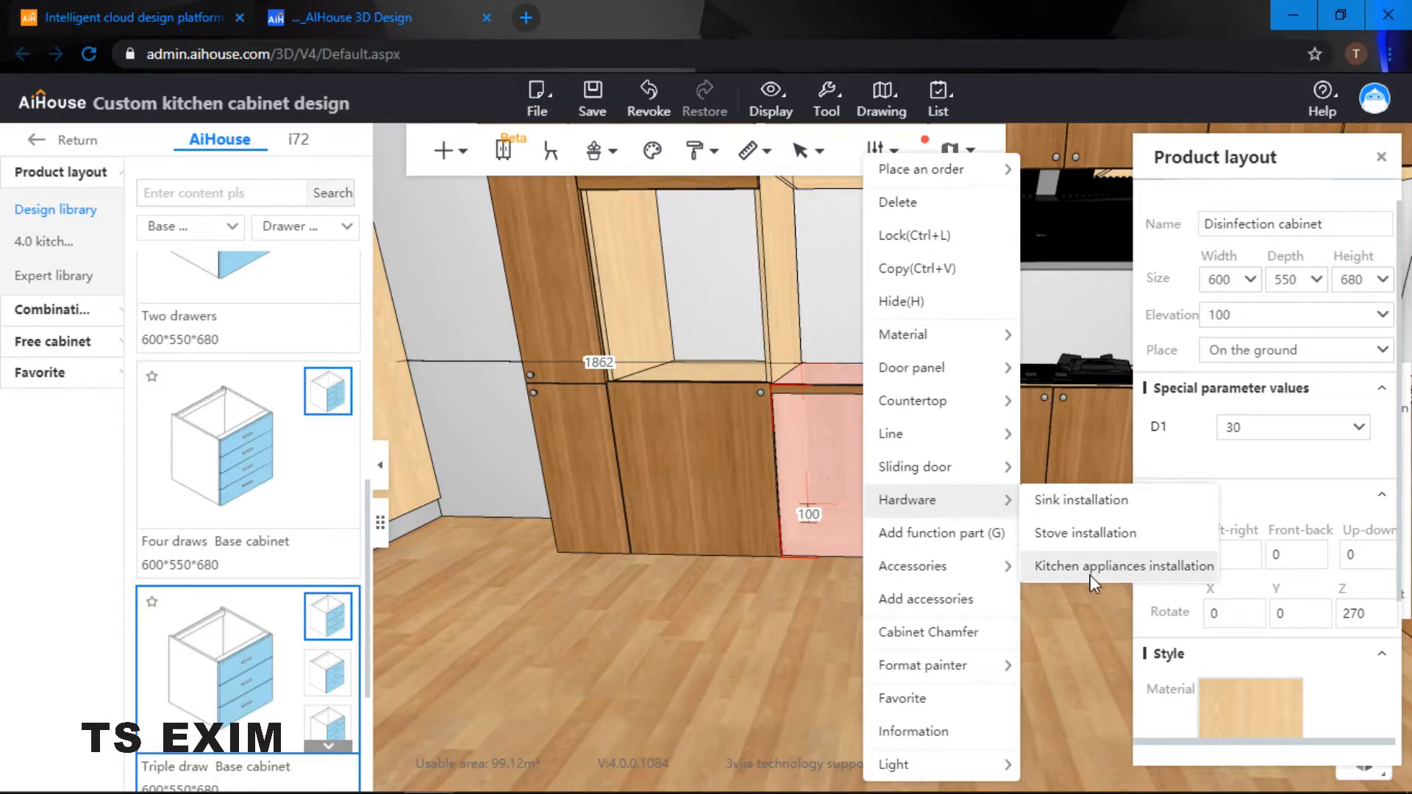
left_click(1113, 566)
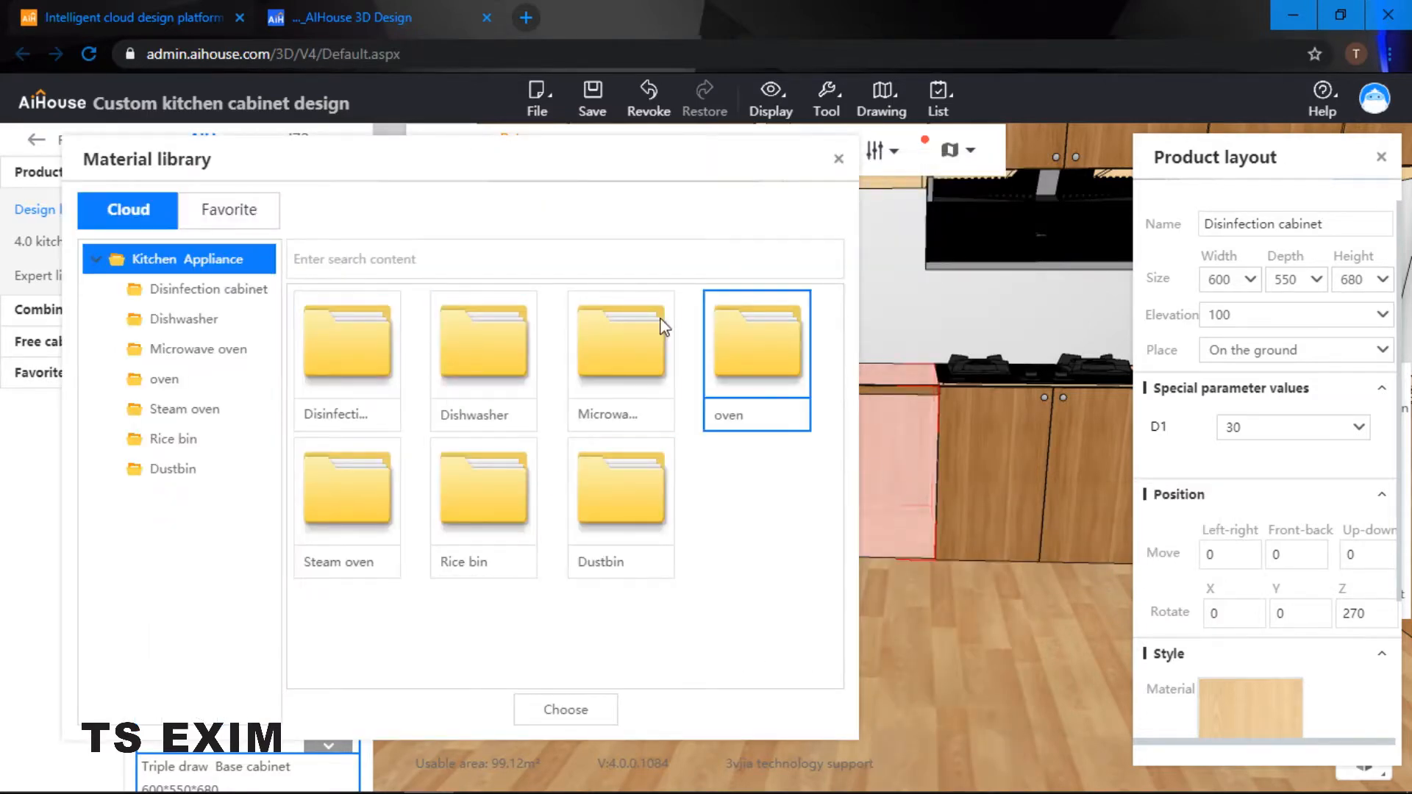
Step: Install the Siemens HS363600W appliance from the Disinfection cabinet category in the 600 wide Disinfection cabinet
left_click(209, 290)
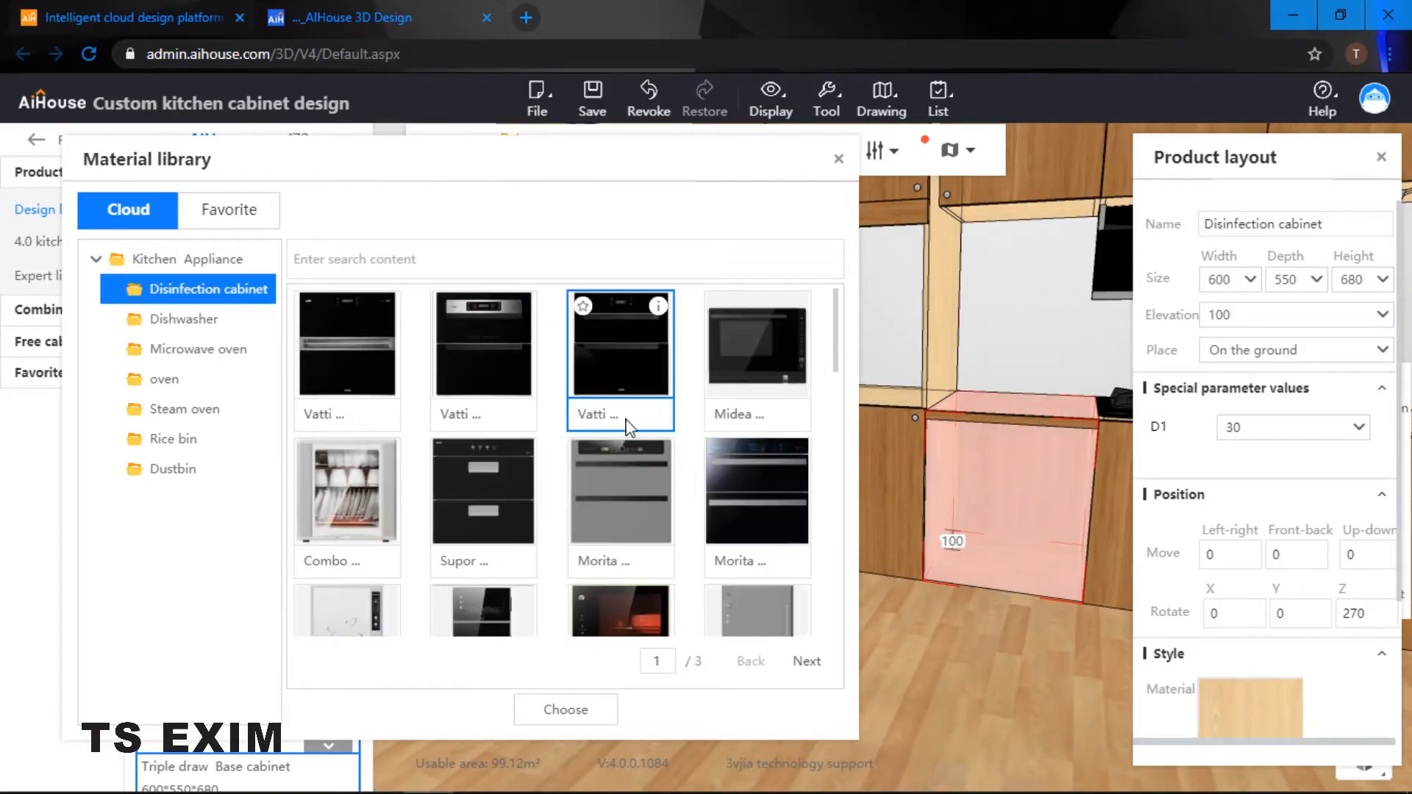
left_click(741, 472)
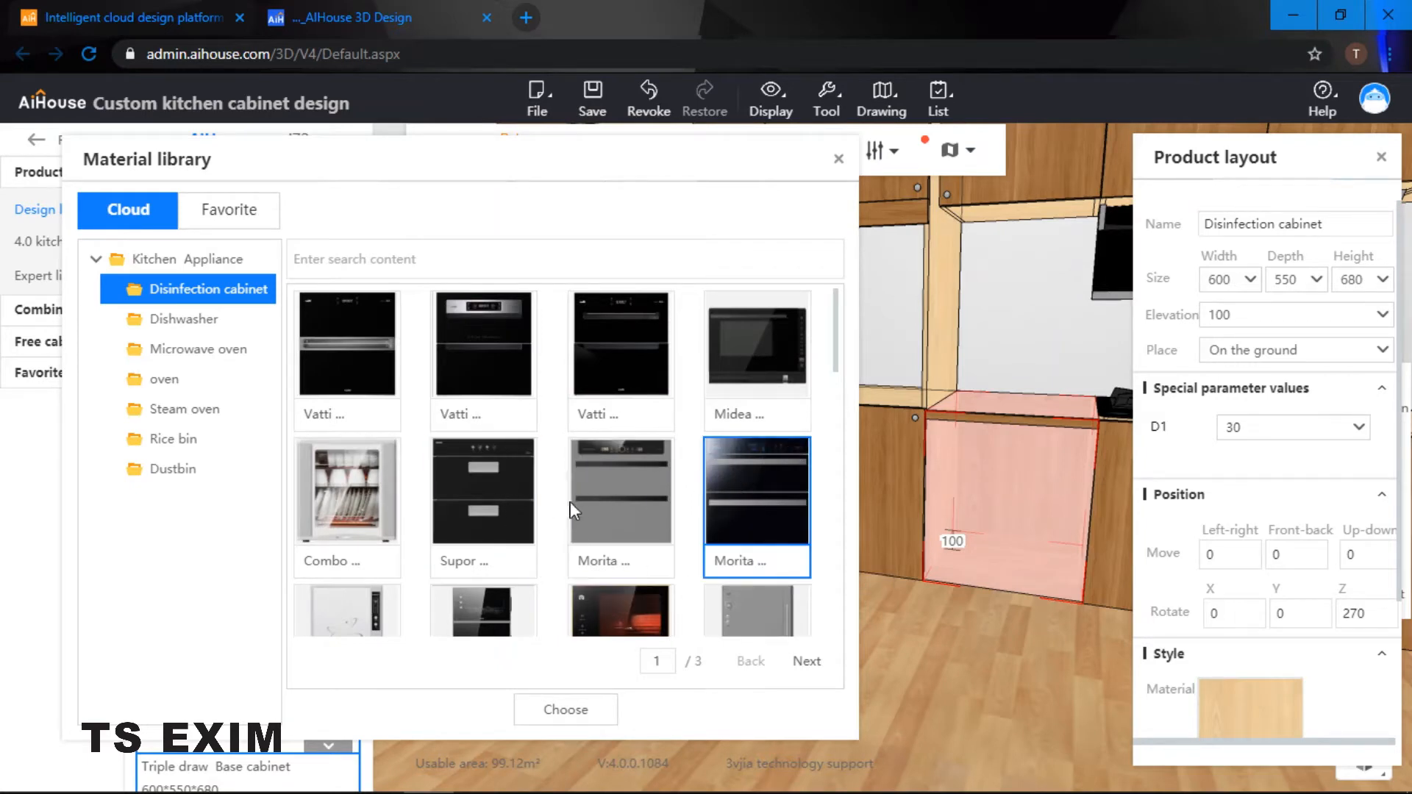
scroll(623, 506, "down", 2)
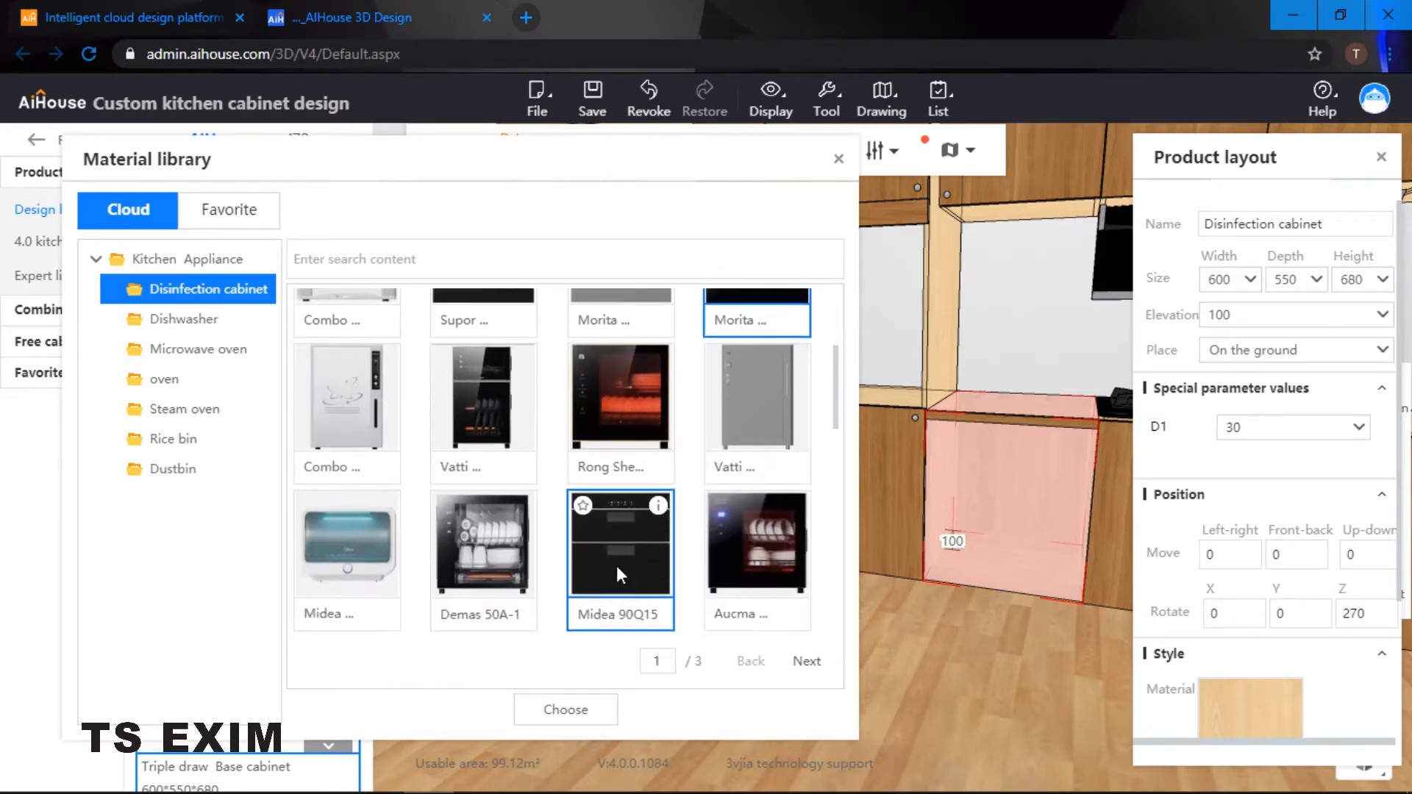
scroll(616, 567, "down", 3)
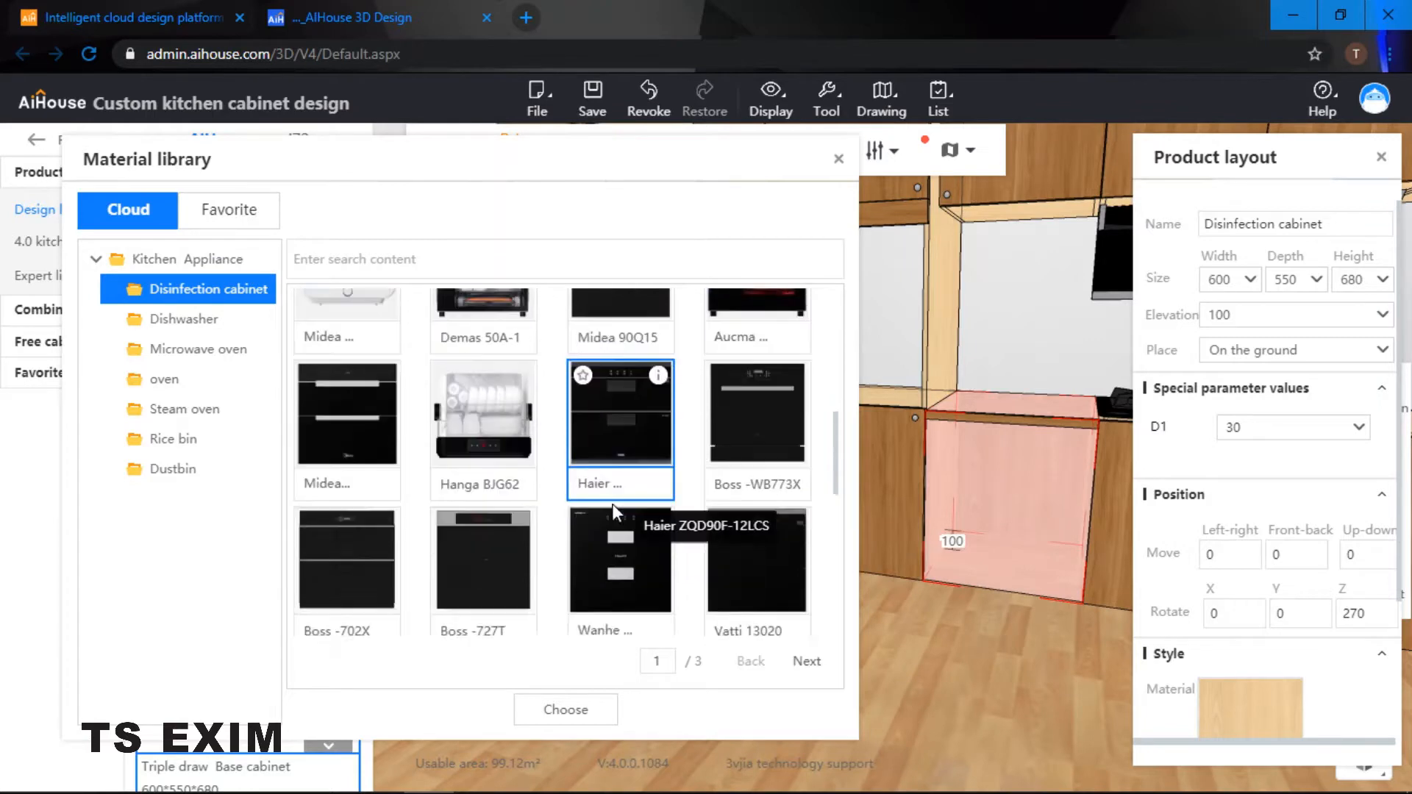
scroll(611, 505, "down", 1)
scroll(566, 559, "down", 2)
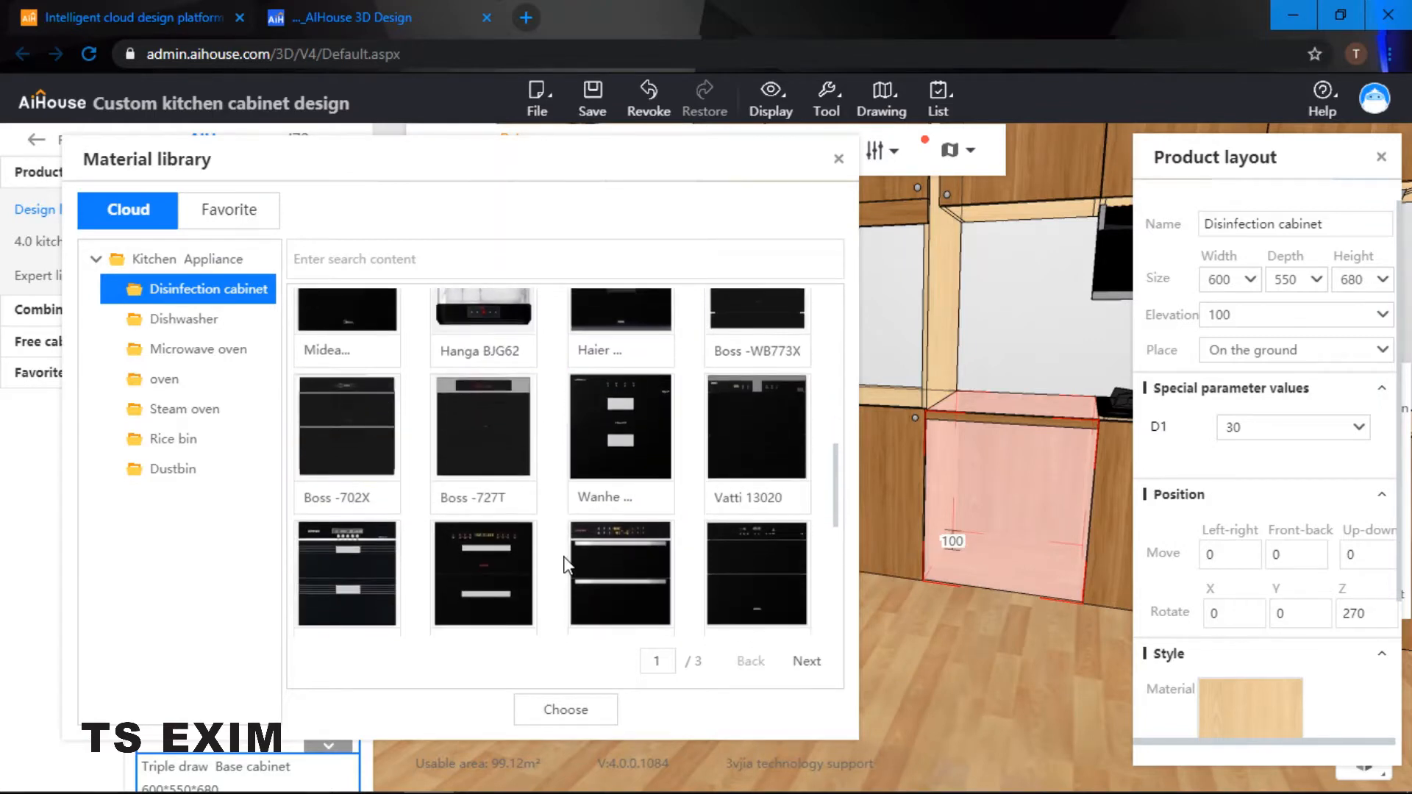
left_click(768, 507)
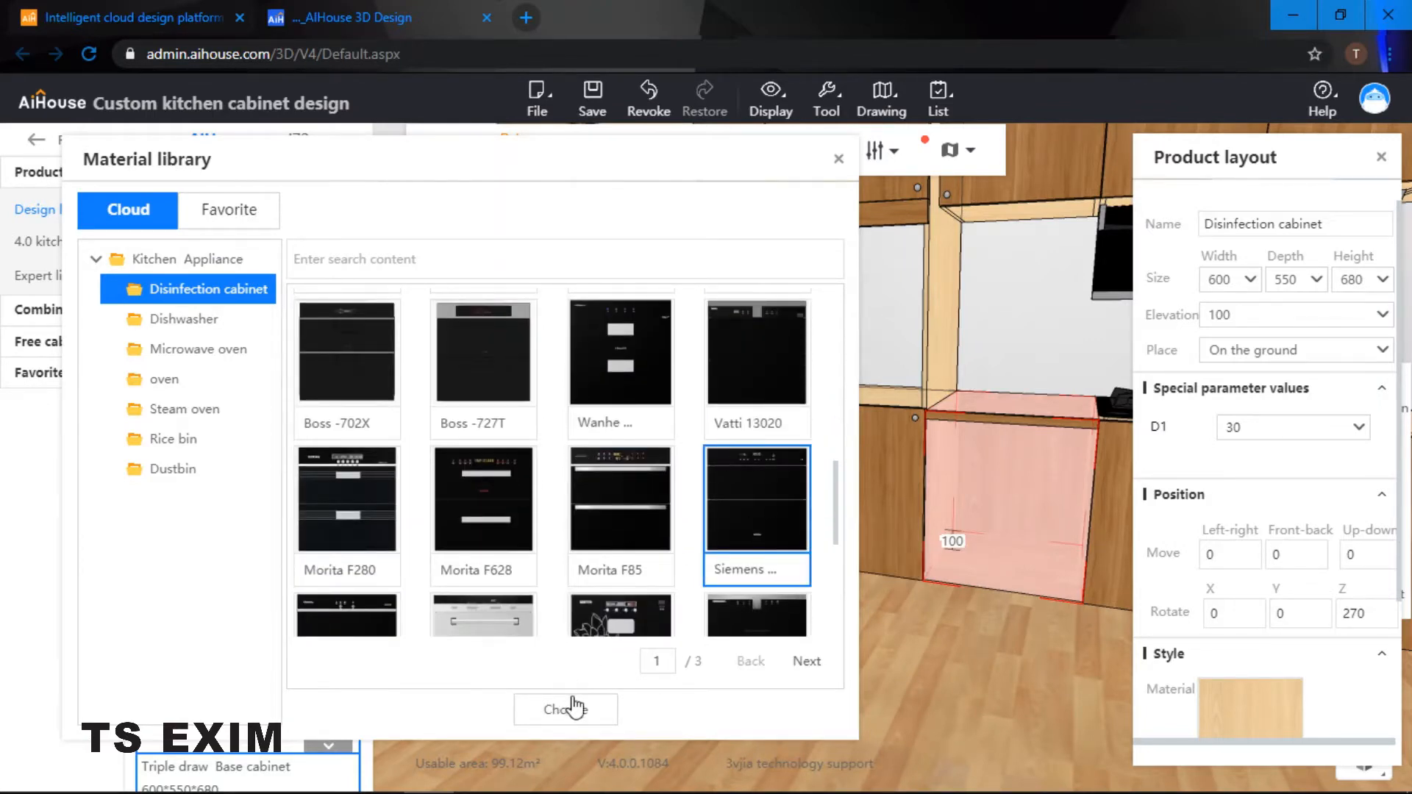
left_click(572, 709)
left_click_drag(1012, 318, 1032, 287)
scroll(1027, 291, "up", 2)
scroll(1015, 309, "up", 3)
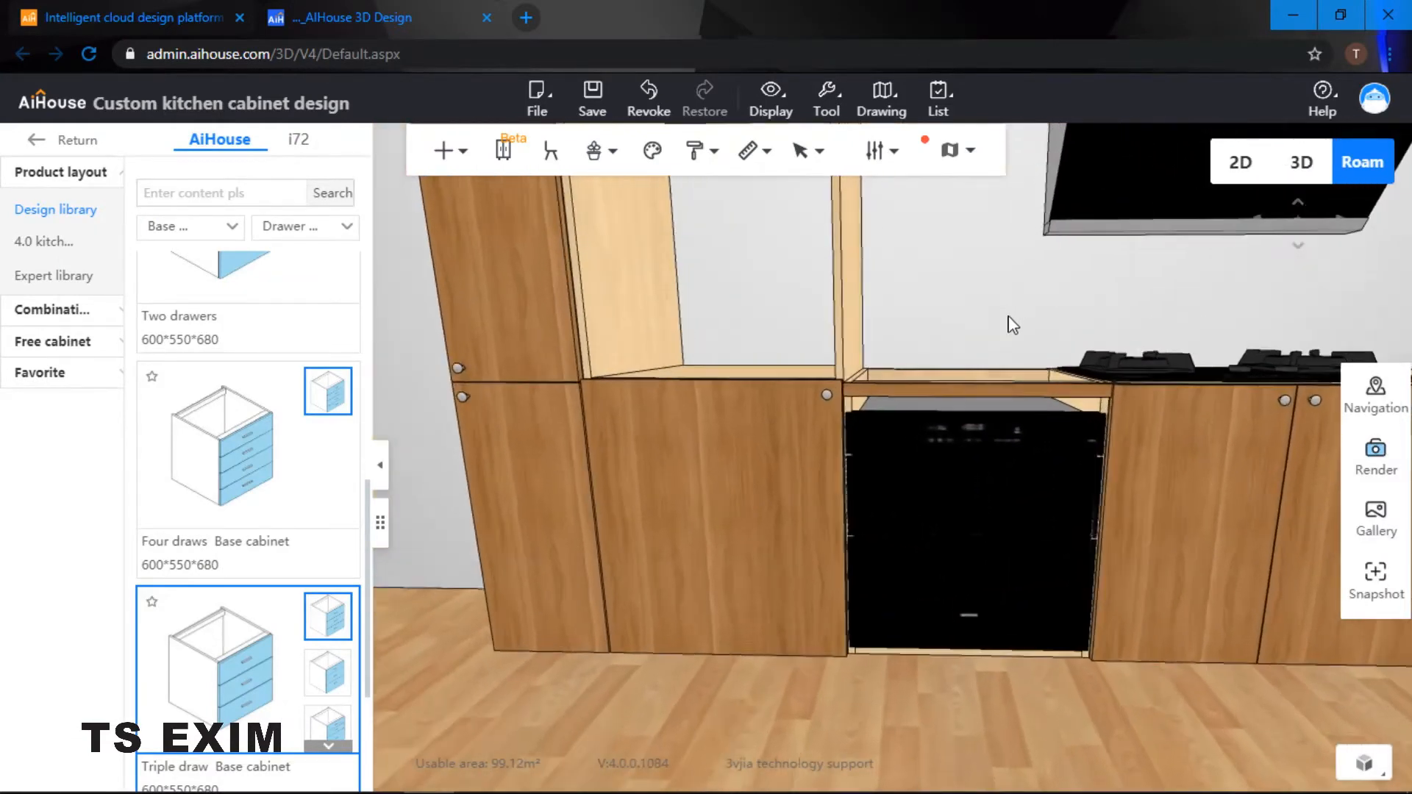
Step: Set the width of the built-in Siemens HS363600W appliance to 575
left_click_drag(971, 448, 928, 485)
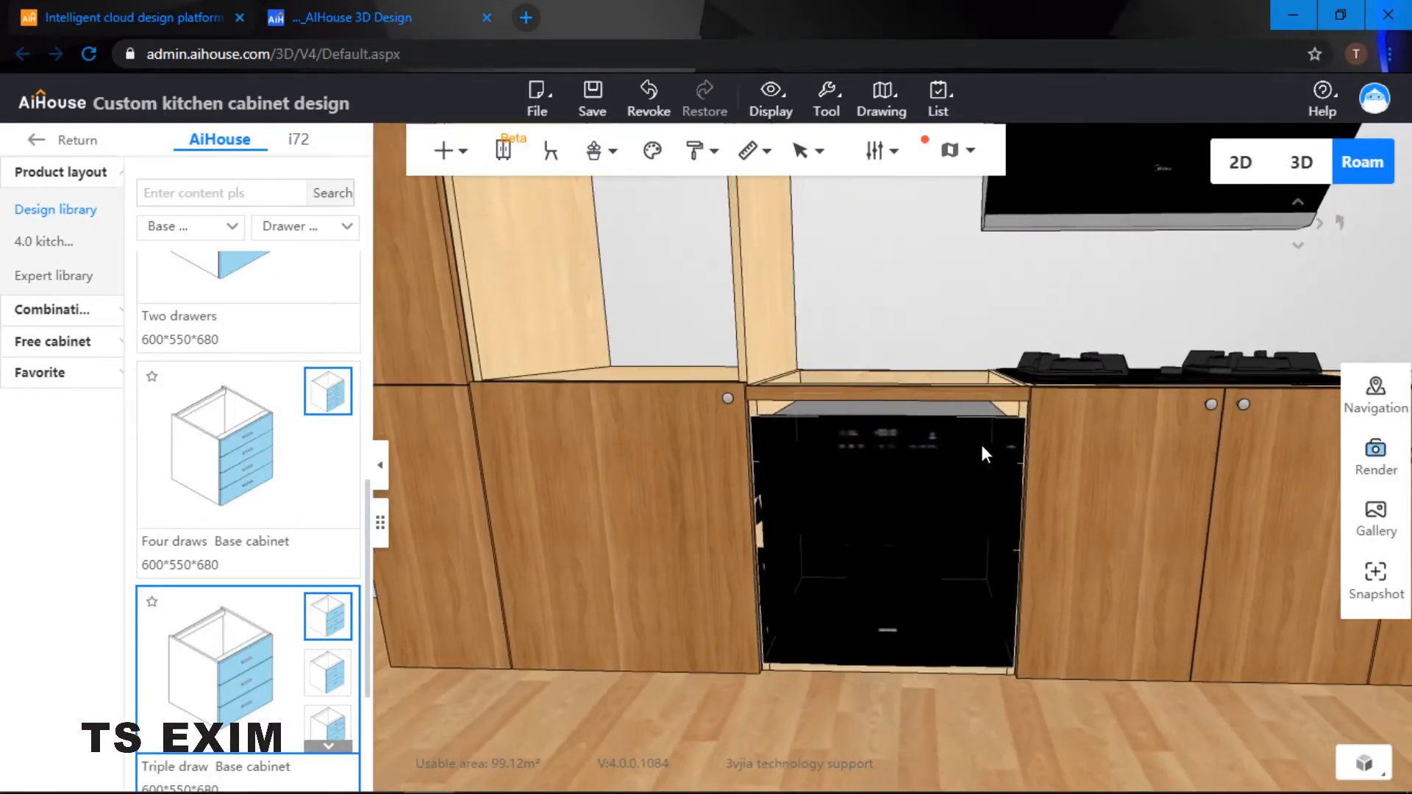
left_click(981, 444)
double_click(1197, 291)
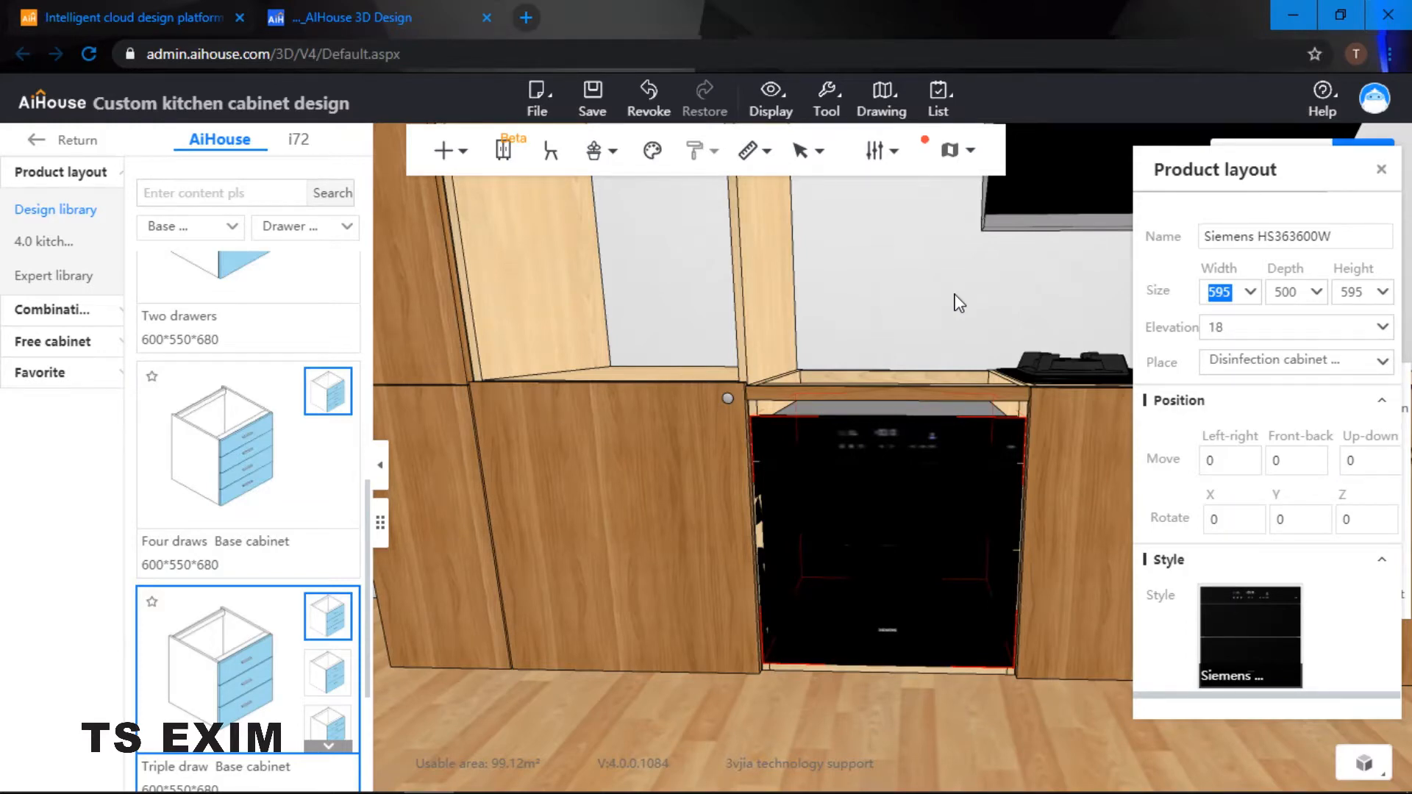
type("57")
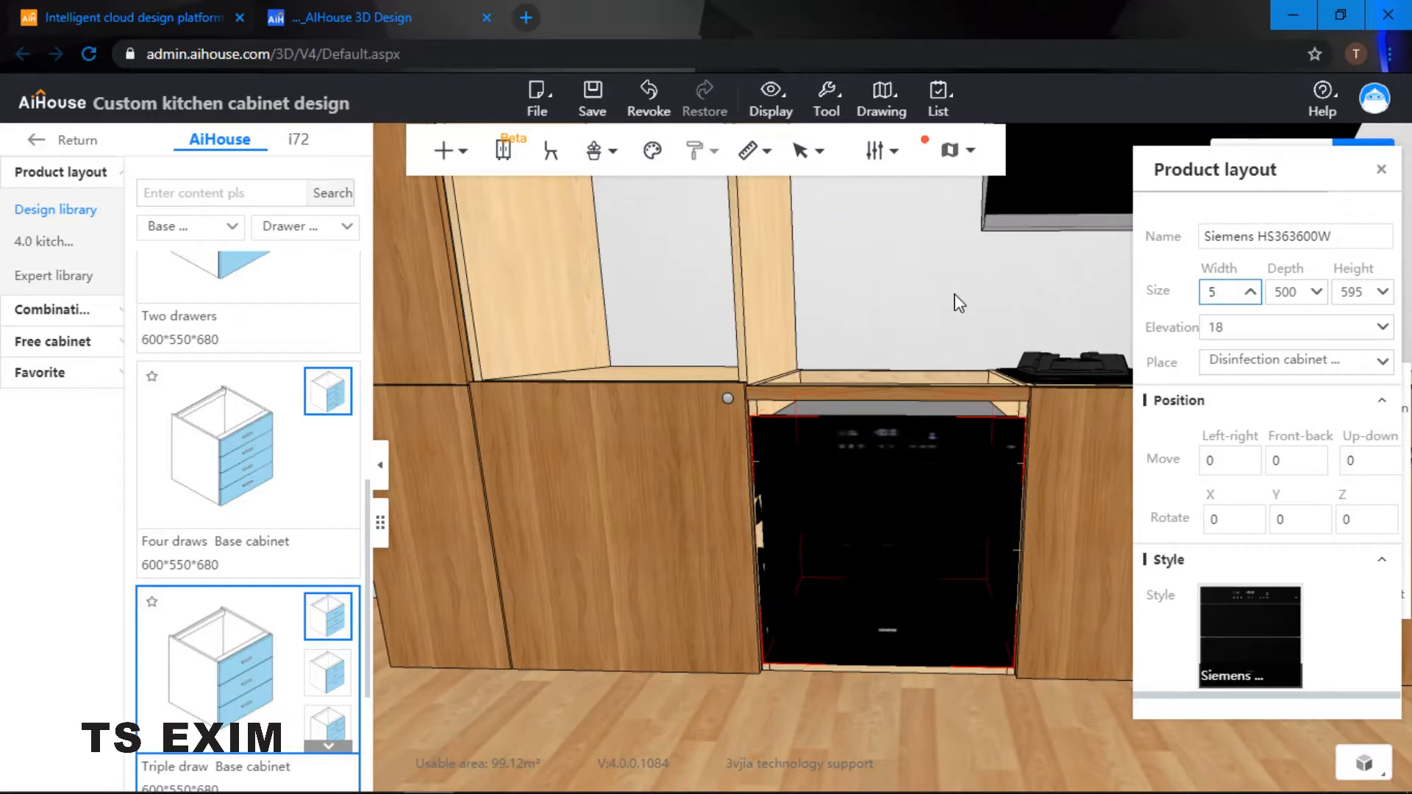
key("Return")
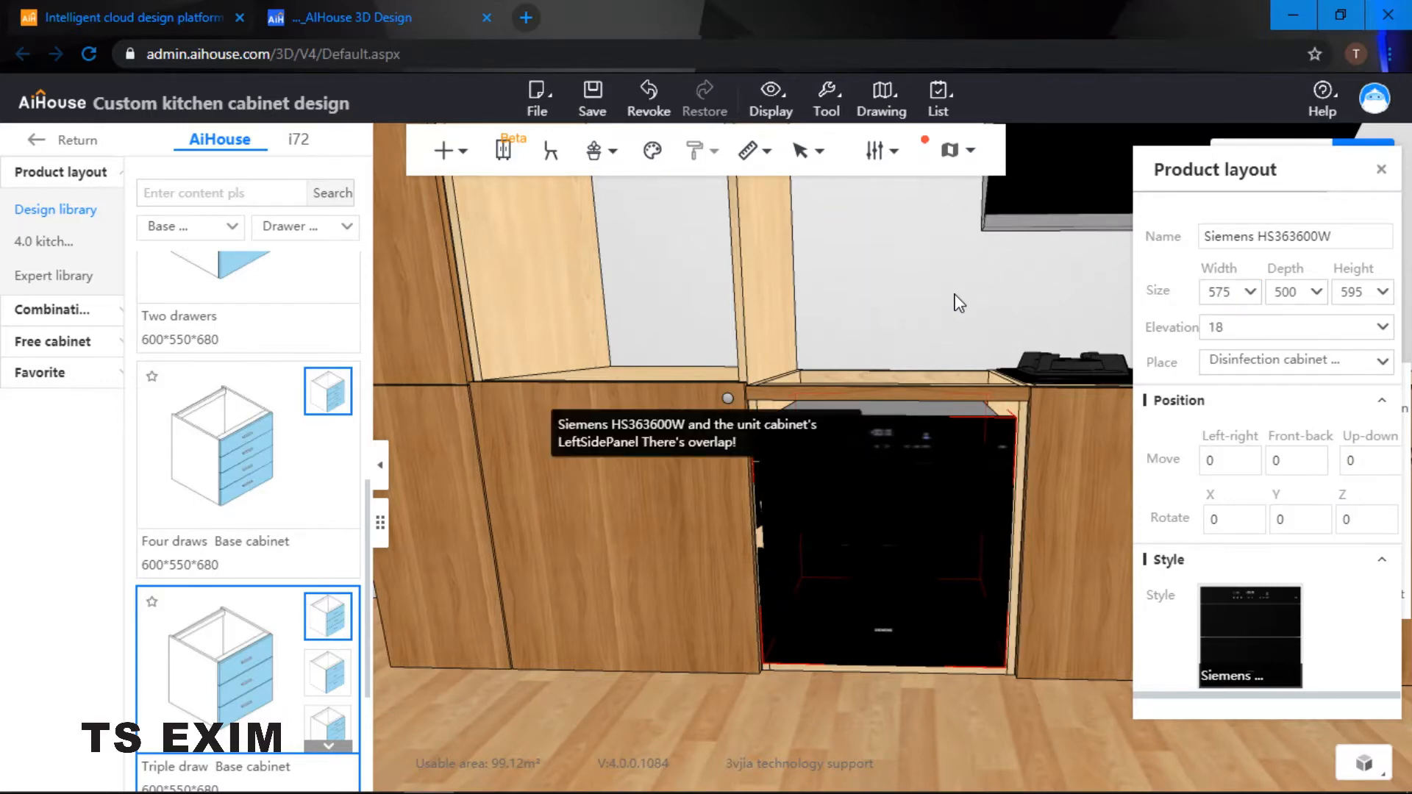
left_click(948, 322)
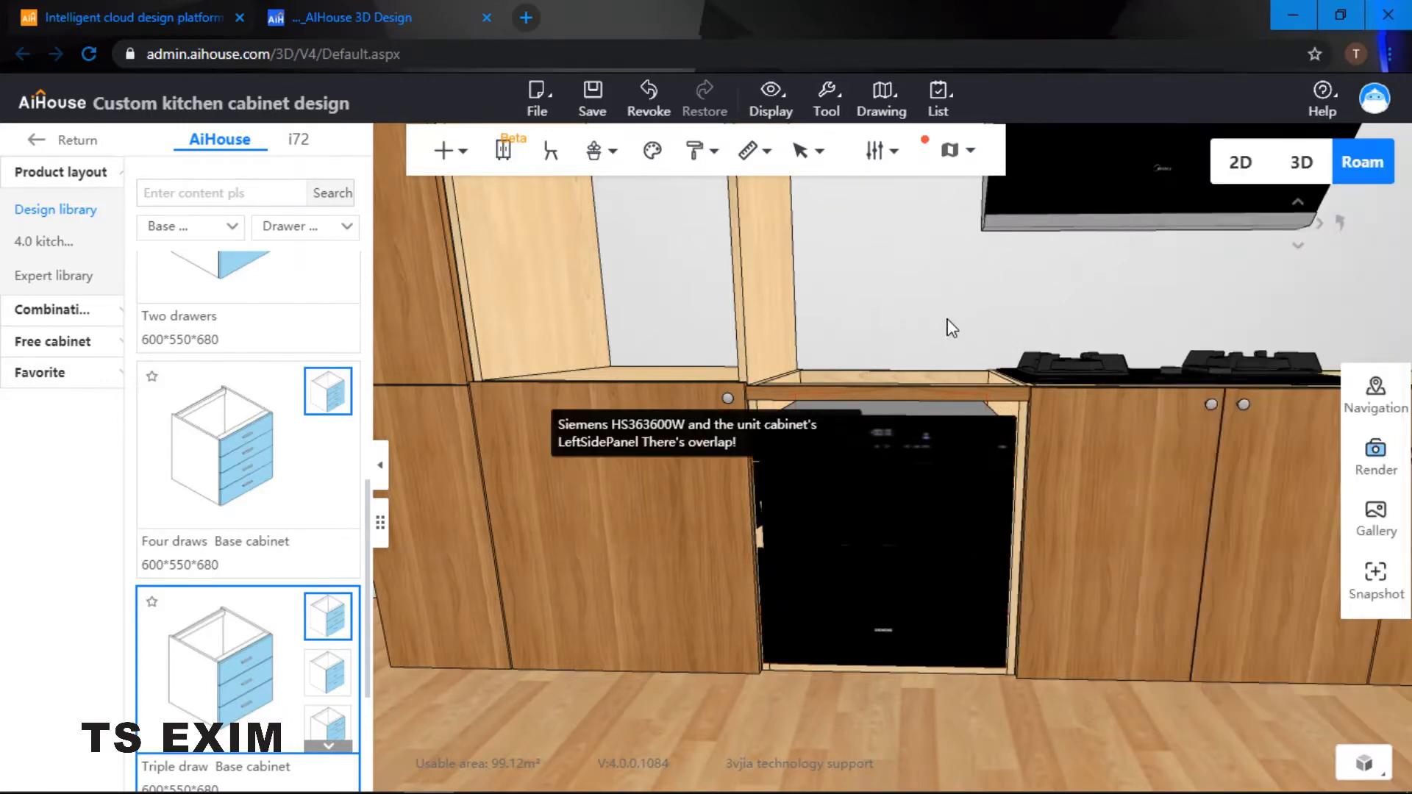
Step: Shift the Siemens HS363600W appliance 10 to the right inside its Disinfection cabinet
left_click_drag(880, 397, 836, 478)
left_click(837, 478)
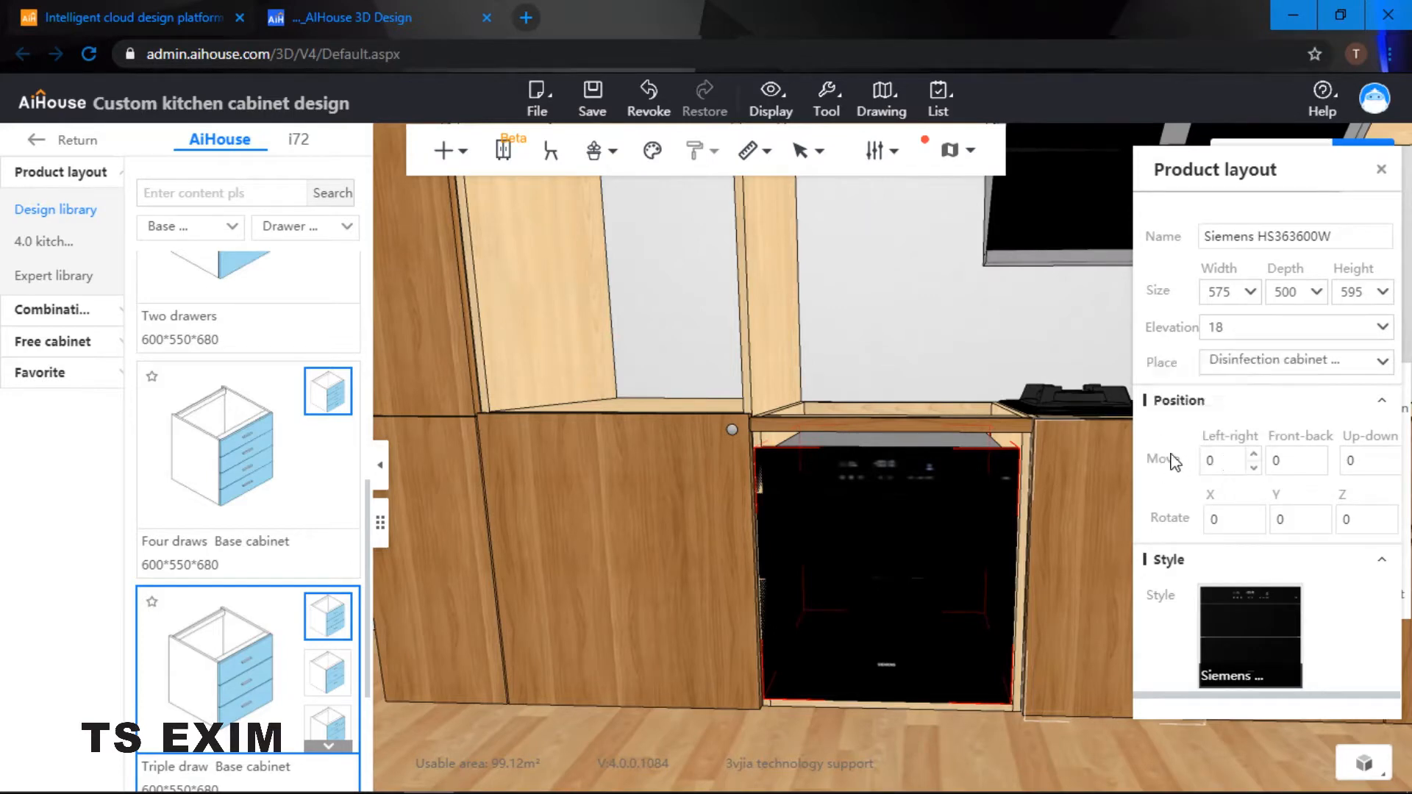
left_click_drag(1236, 167, 1222, 147)
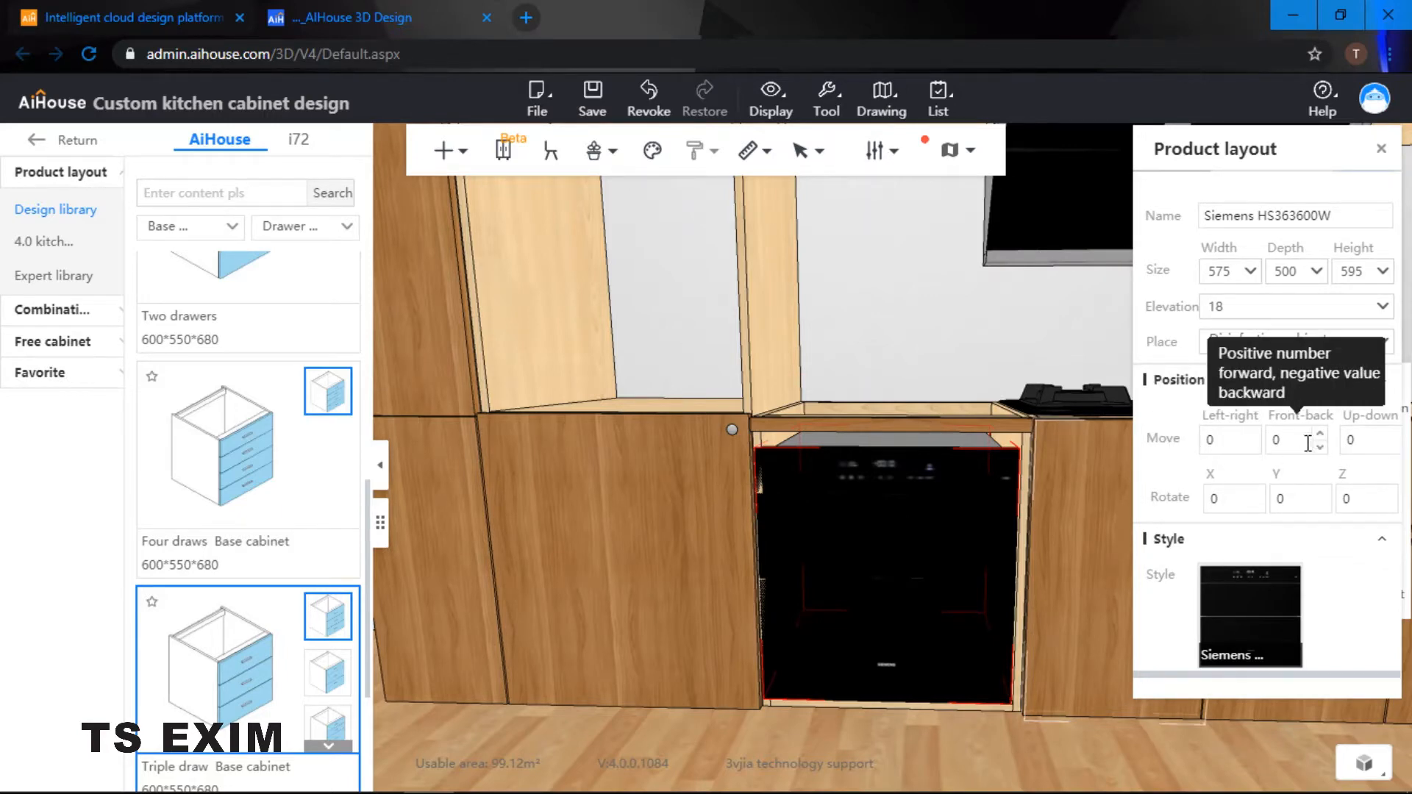
key("Tab")
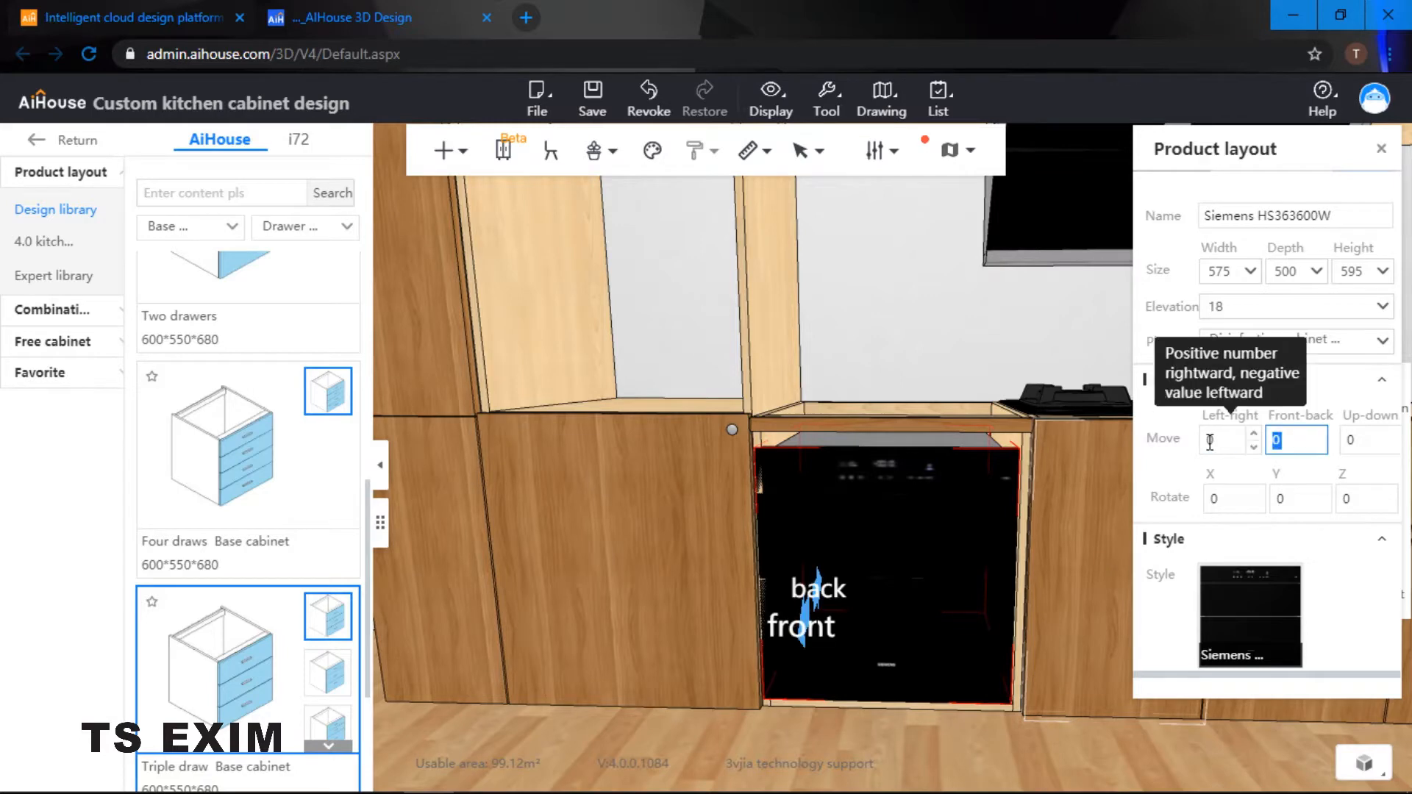
left_click(1250, 443)
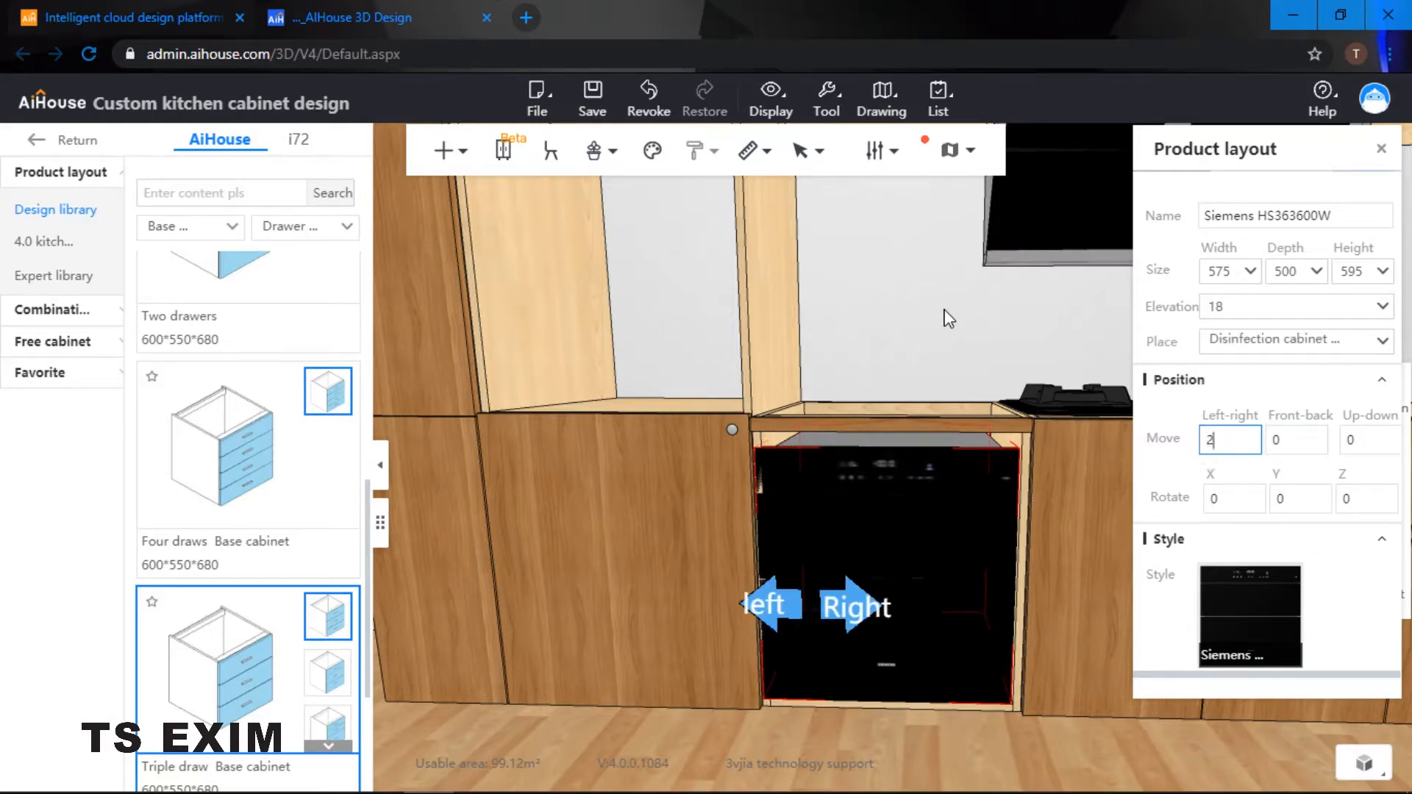
type("10")
key("Return")
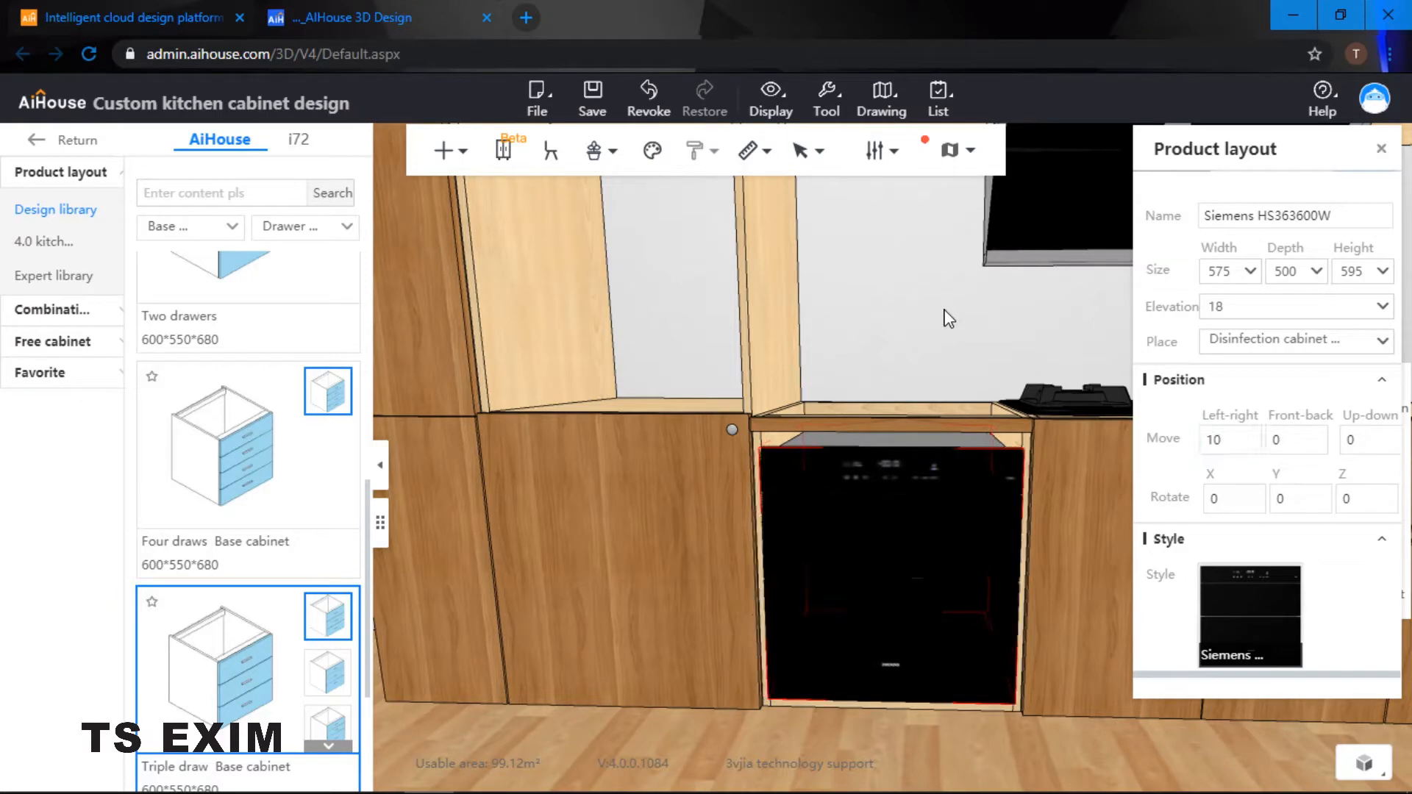
left_click(884, 306)
scroll(892, 303, "down", 2)
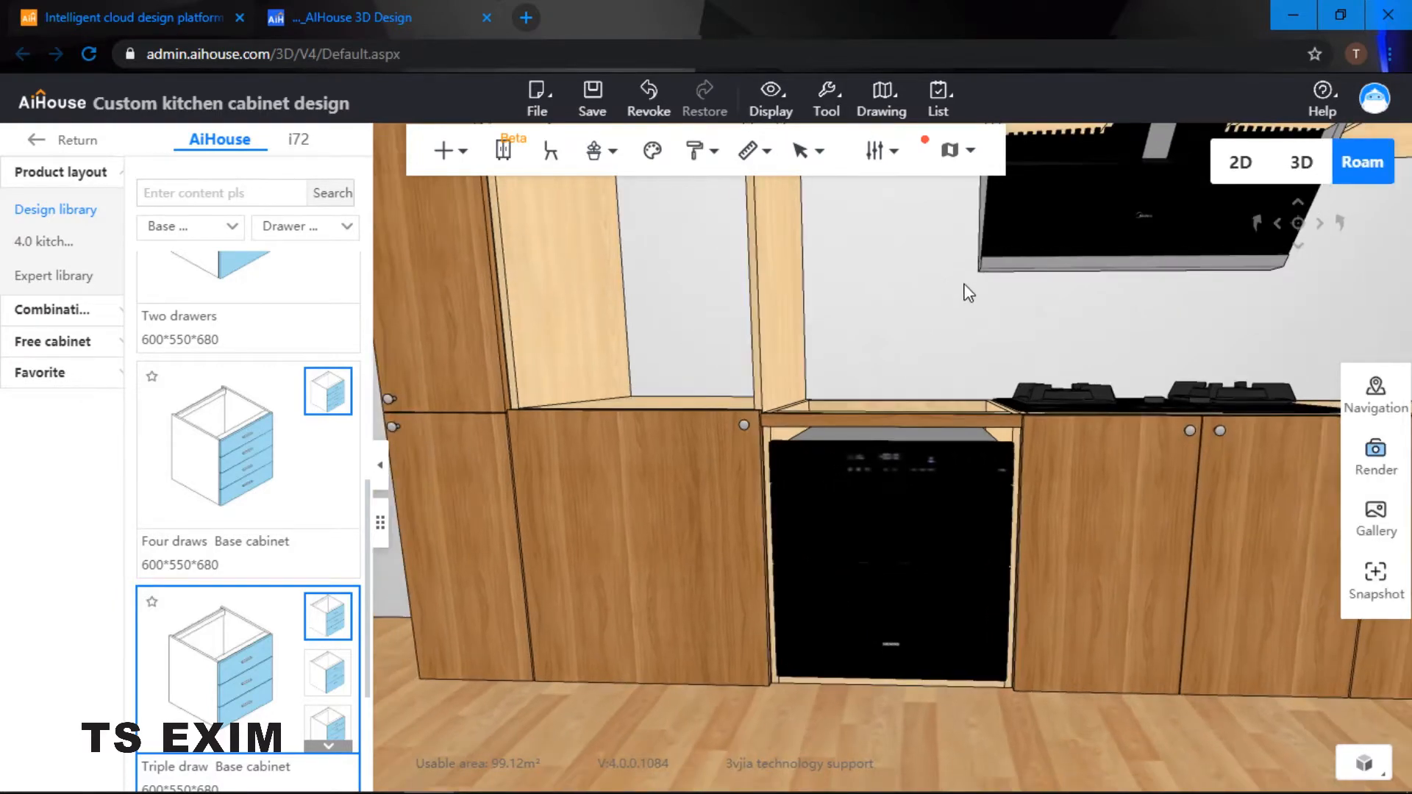
Step: Set the Disinfection cabinet's special parameter D1 to 60 to heighten the strip above the Siemens appliance
left_click_drag(893, 310, 1020, 390)
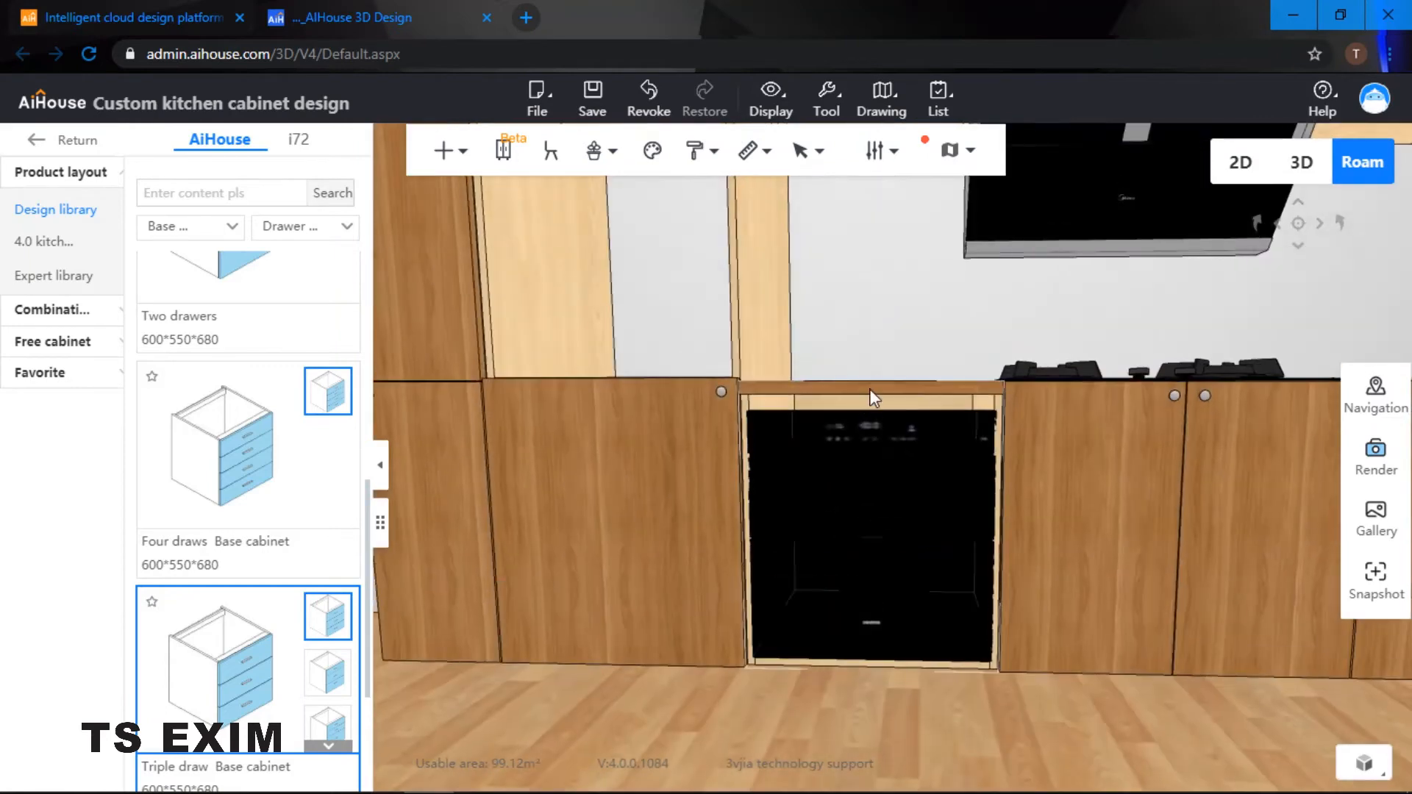
left_click(869, 388)
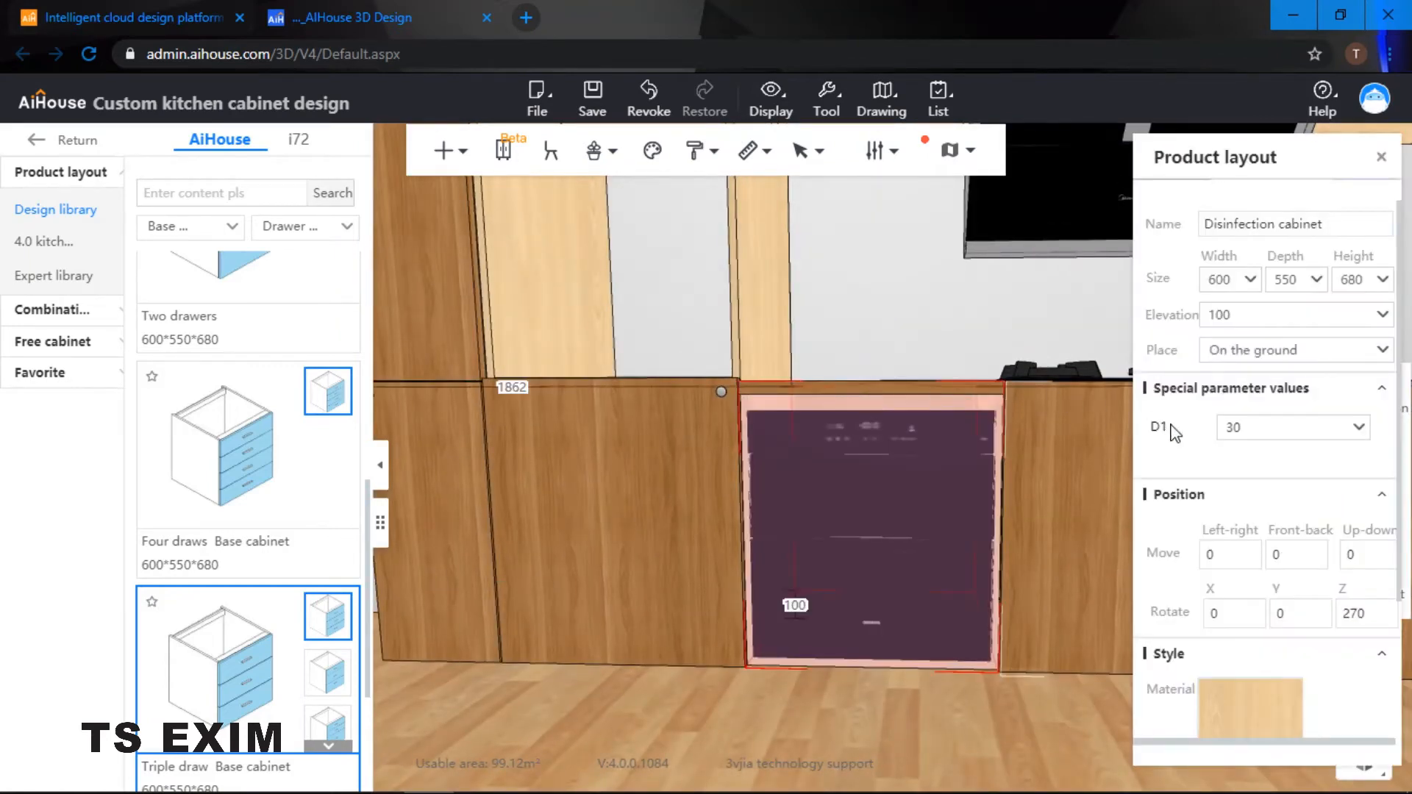
left_click(898, 306)
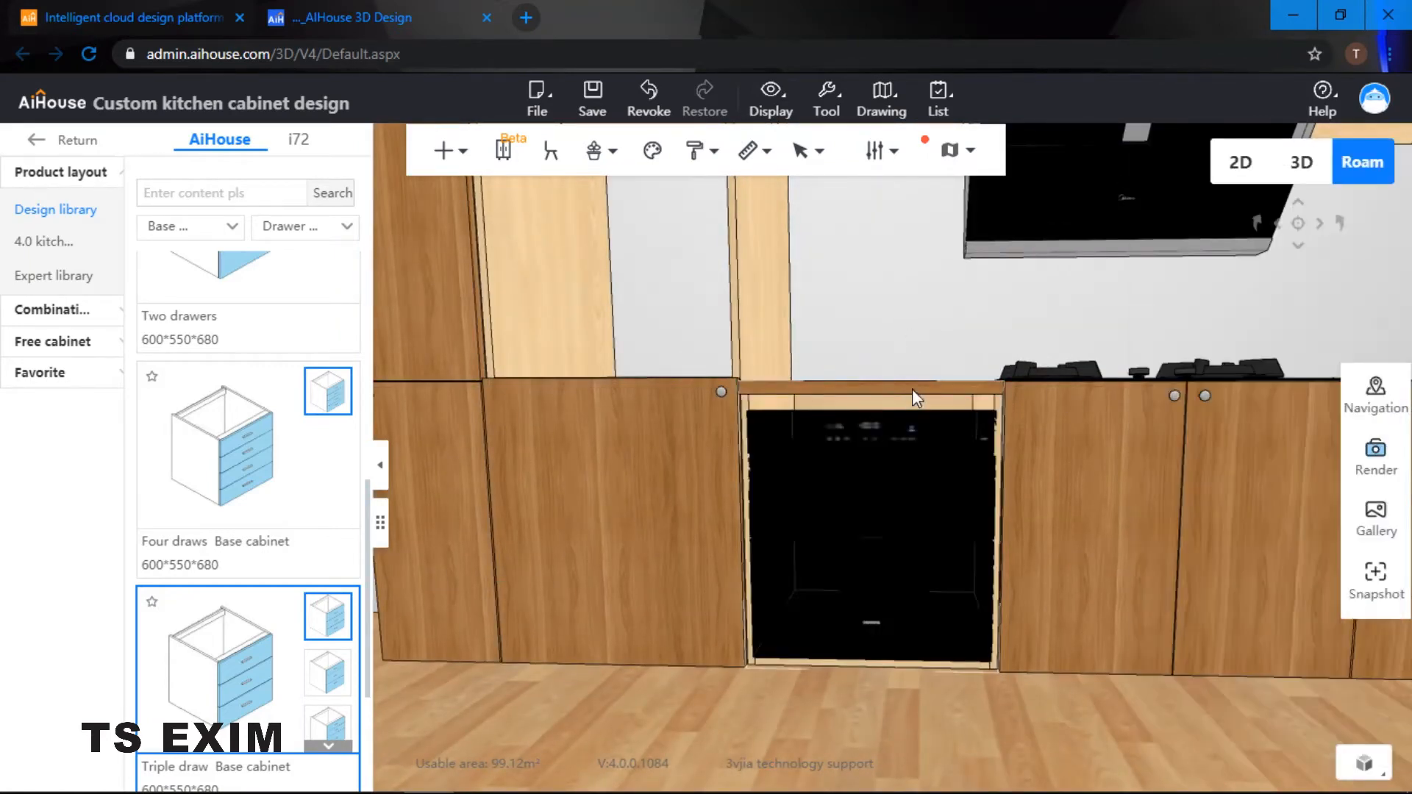
left_click(912, 390)
left_click_drag(1255, 429, 1197, 428)
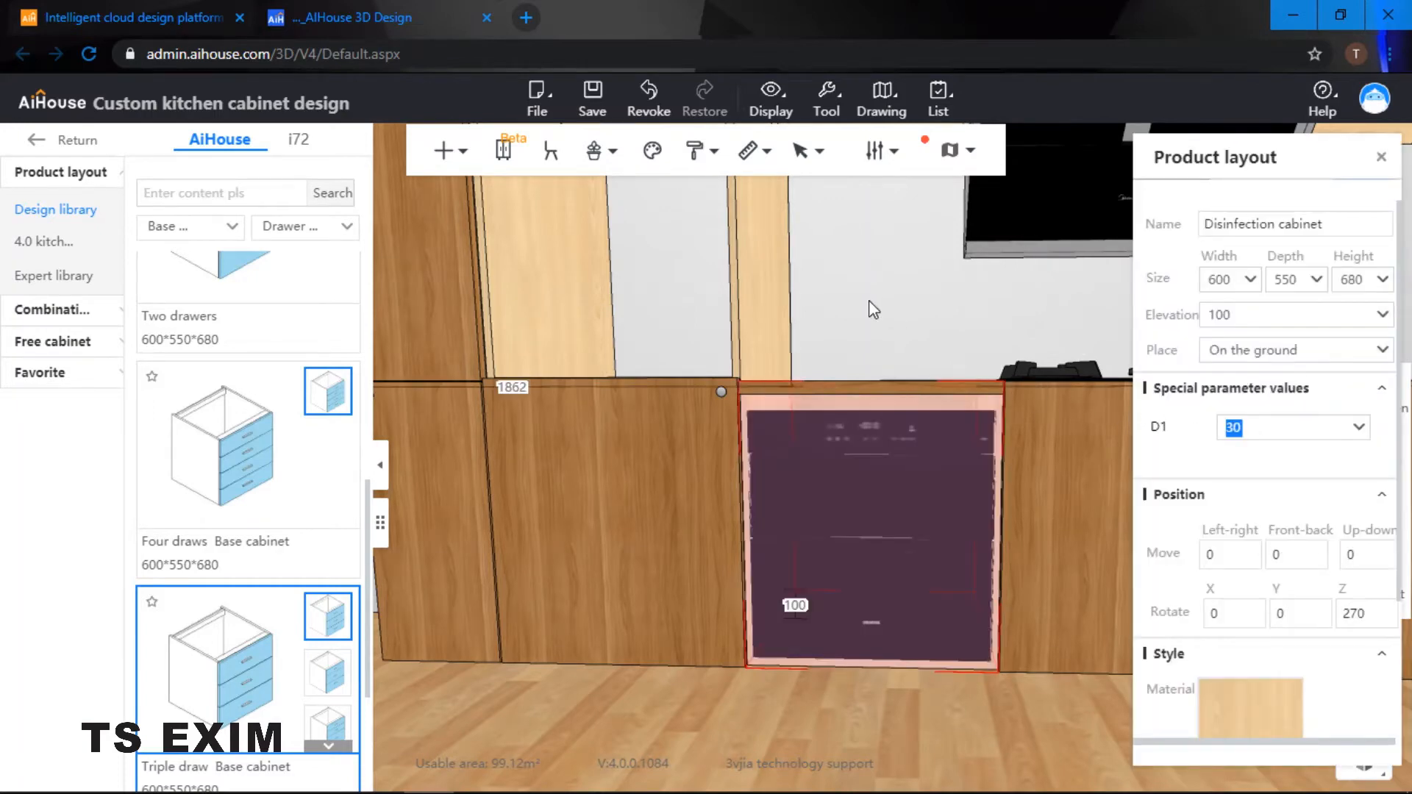
type("60")
key("Return")
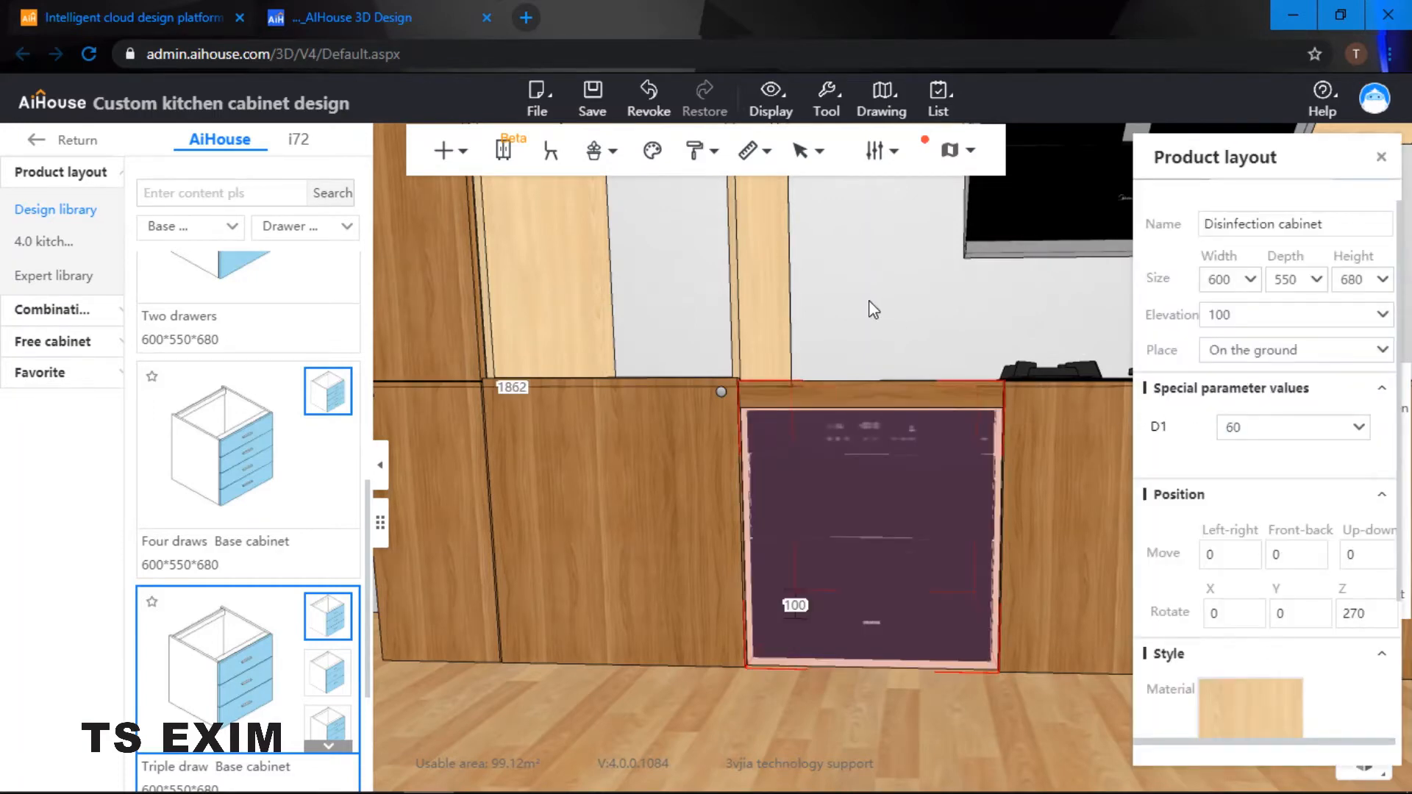
Step: Try to install oven 3 from the oven category in the 600 wide, 2100 high disinfection cabinet
left_click_drag(845, 301, 831, 416)
left_click_drag(807, 319, 794, 339)
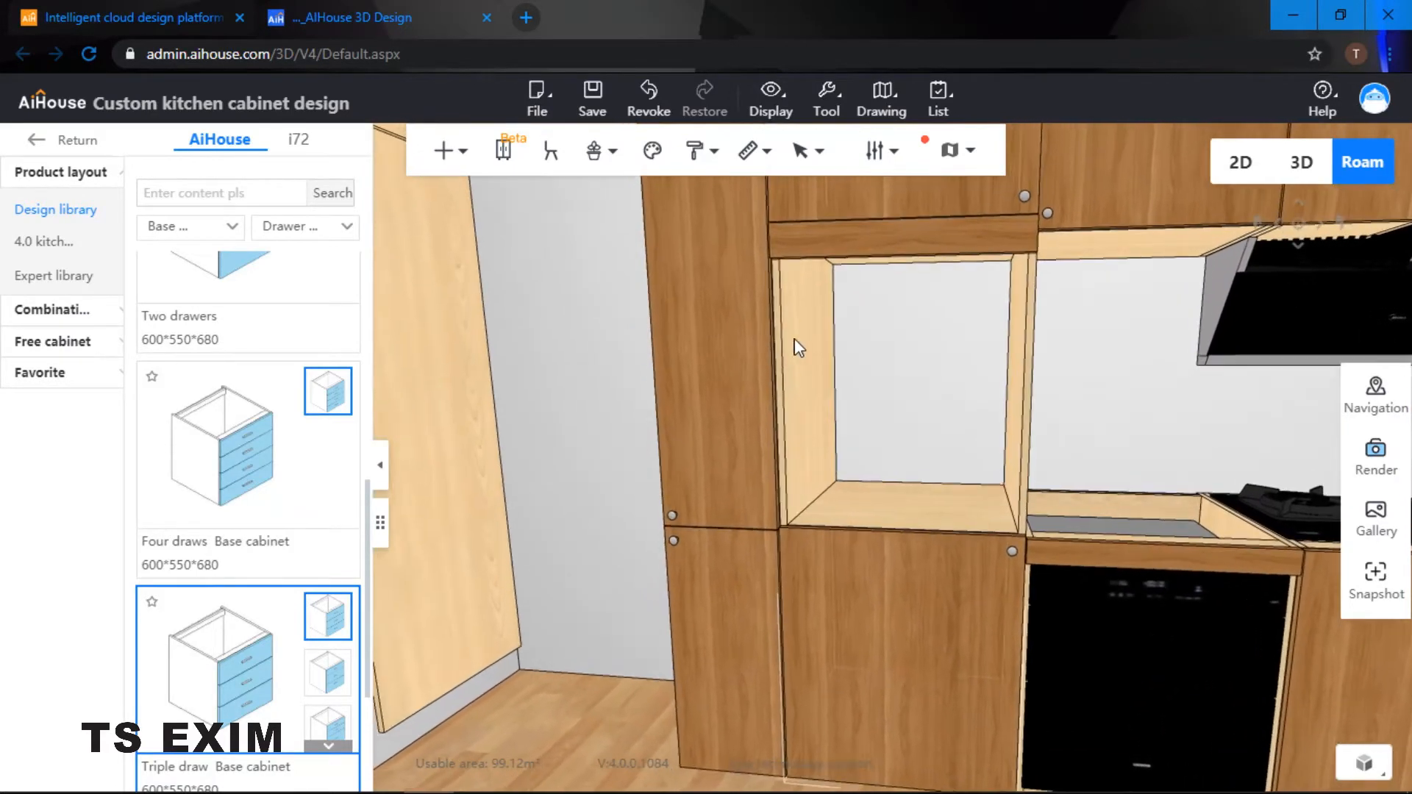
right_click(905, 507)
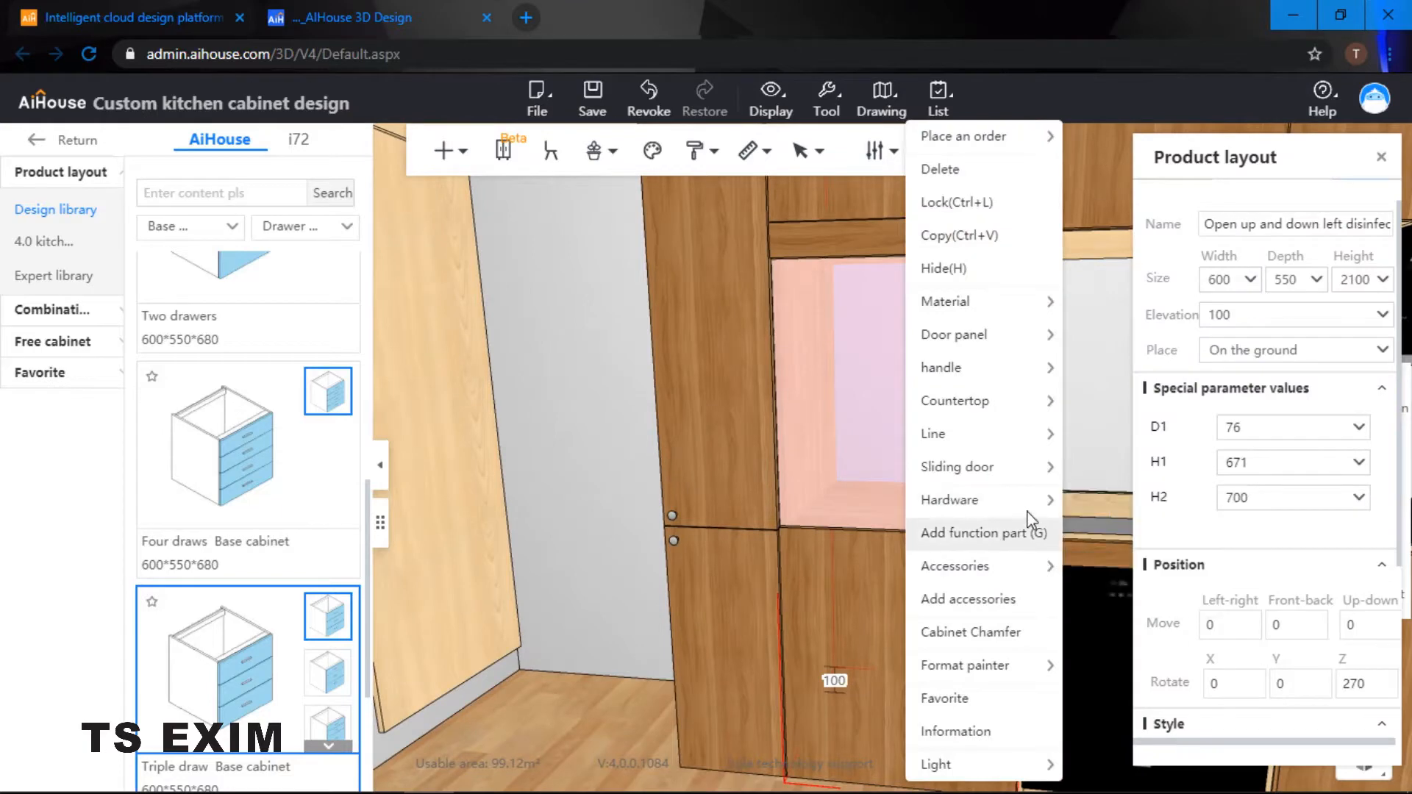
mouse_move(1030, 500)
left_click(1169, 568)
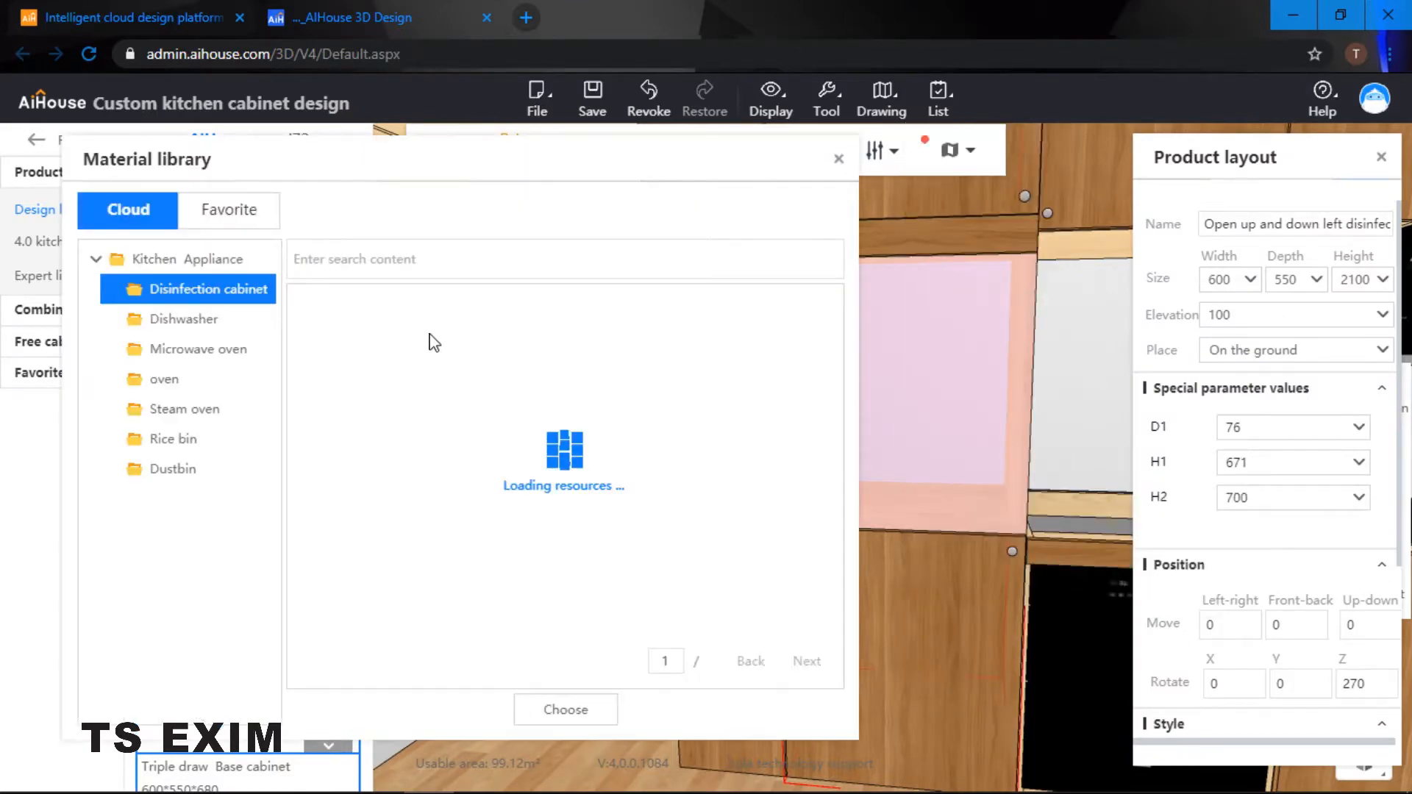
left_click(161, 381)
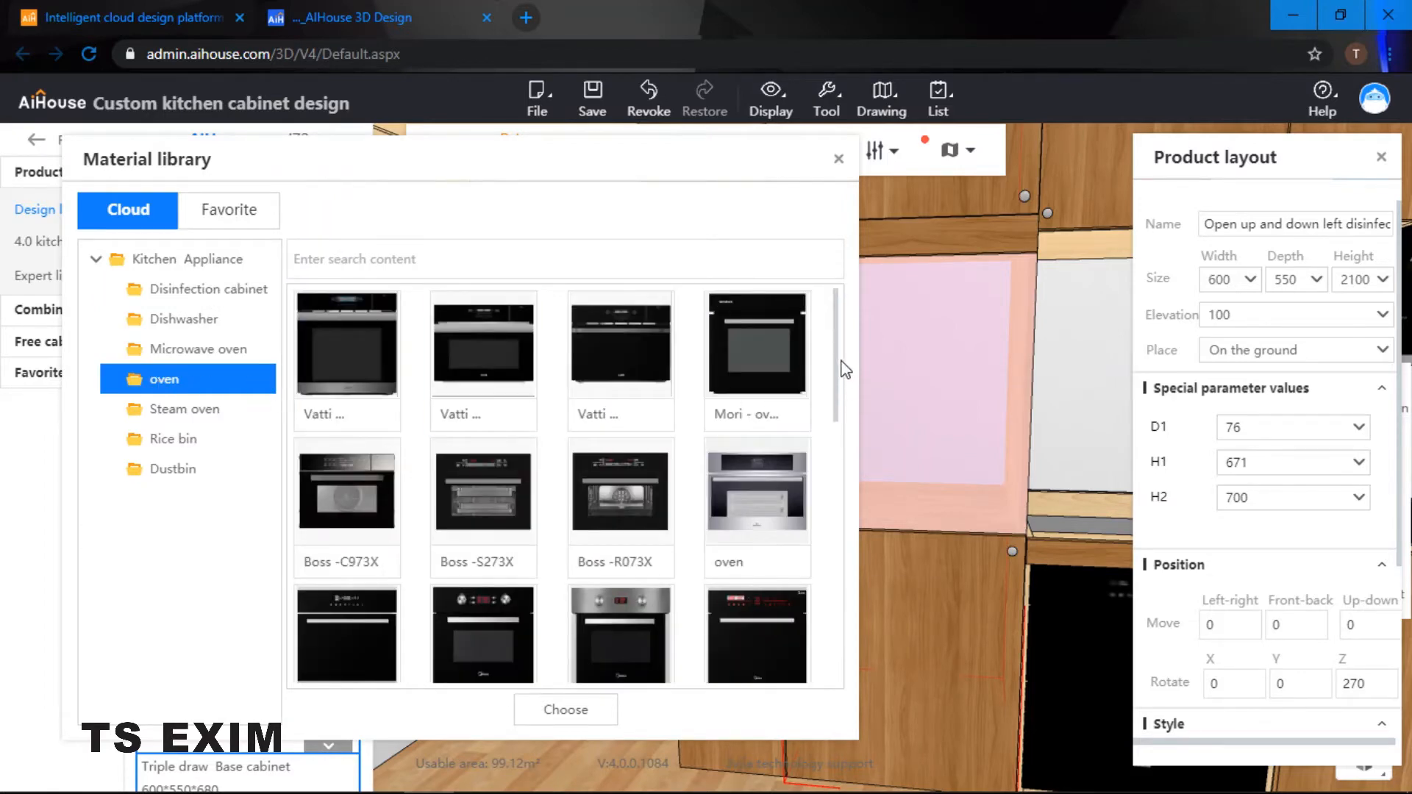
left_click_drag(843, 369, 844, 576)
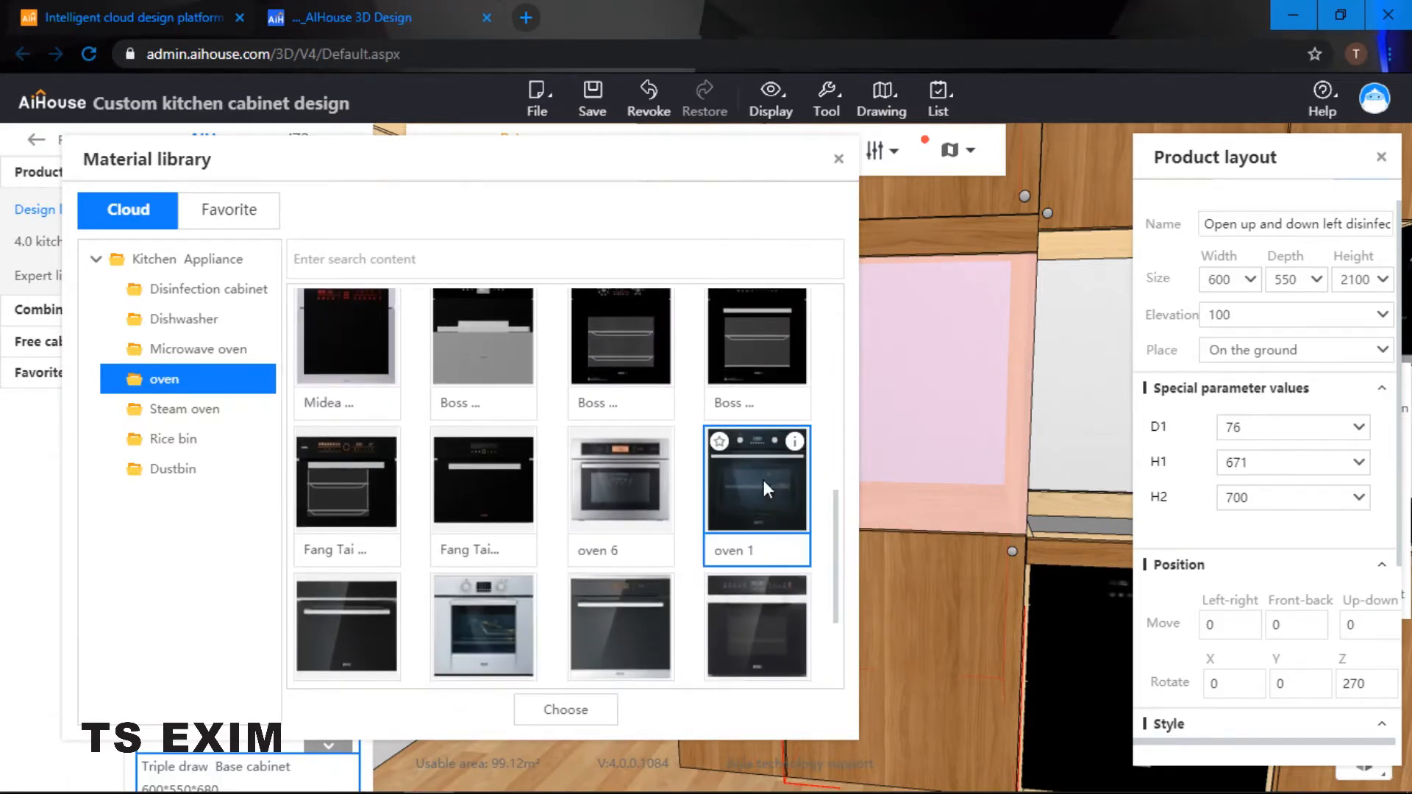
left_click(620, 627)
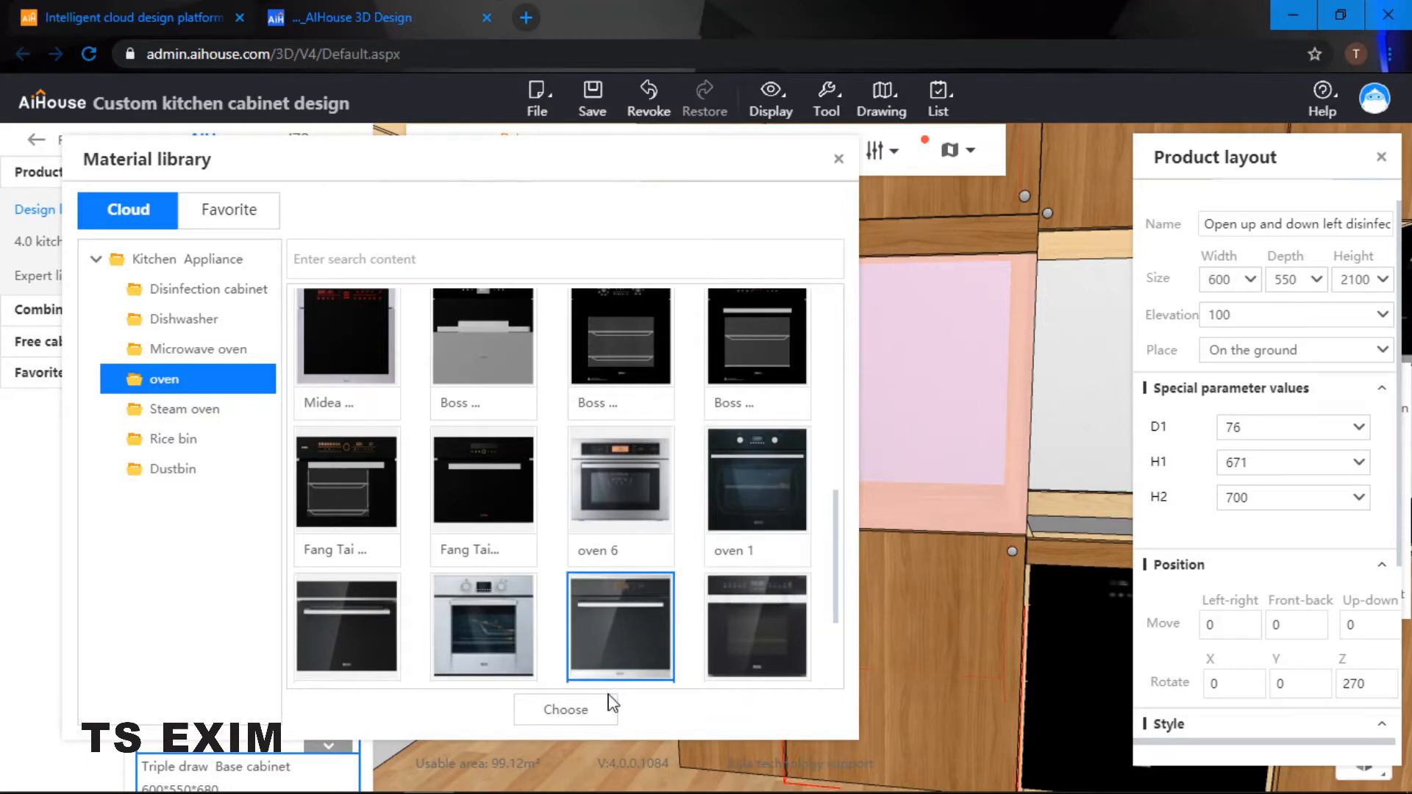
left_click(581, 709)
left_click(576, 719)
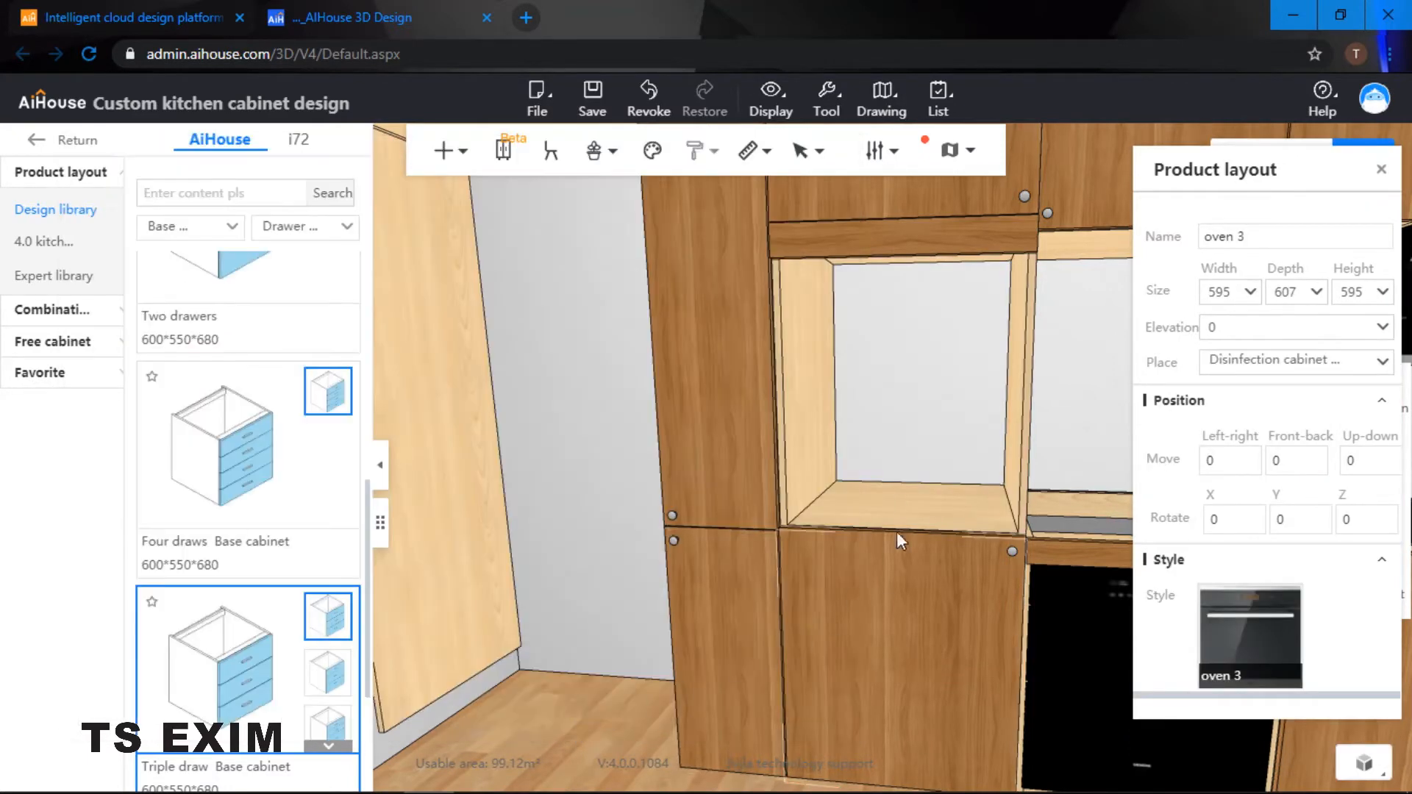
scroll(899, 470, "down", 4)
left_click_drag(899, 450, 849, 436)
left_click(866, 404)
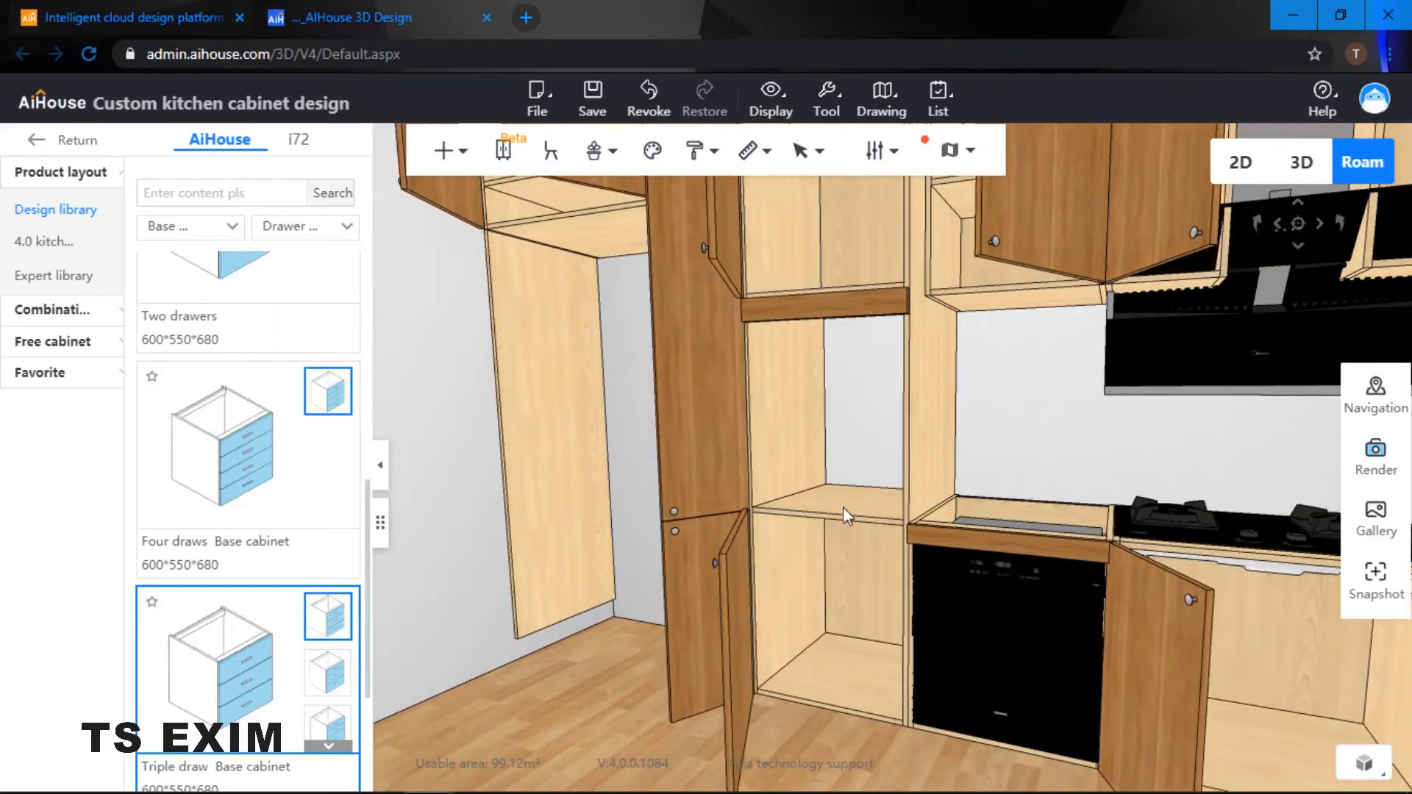
left_click_drag(826, 478, 877, 426)
scroll(948, 442, "up", 3)
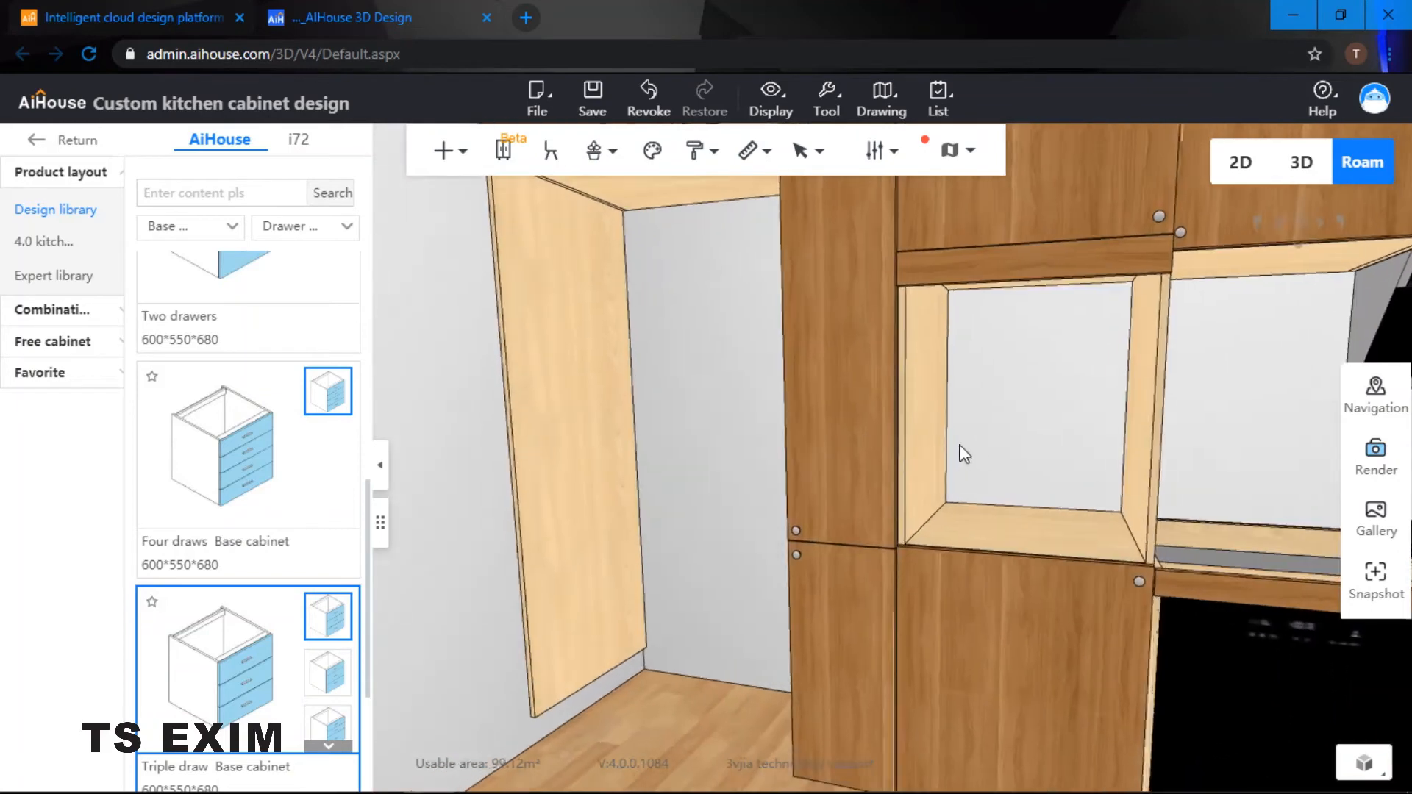
Step: Install the Fang Tai SCD26-E2 oven from the oven category in the 2100 high disinfection cabinet
left_click_drag(958, 445, 904, 494)
right_click(905, 494)
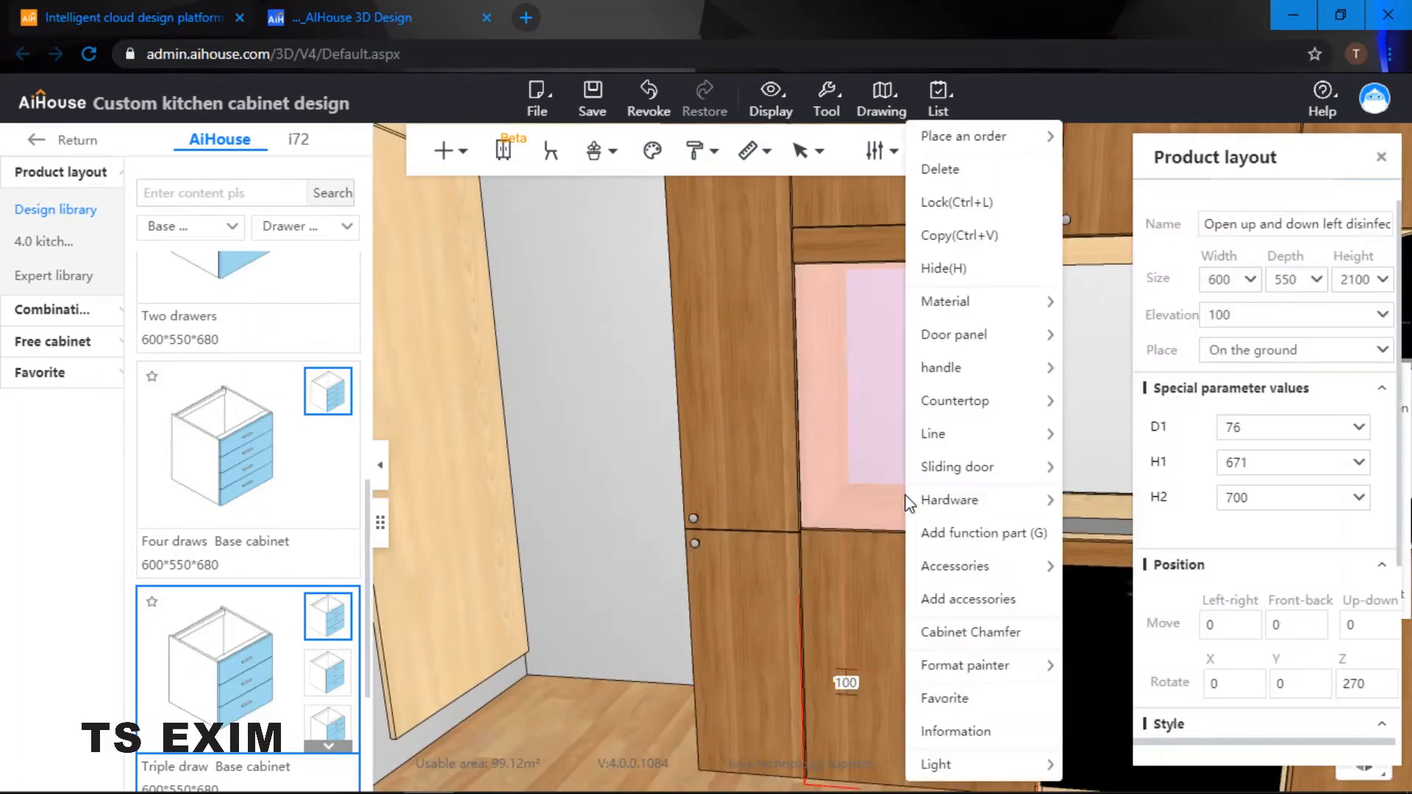
mouse_move(985, 507)
left_click(1109, 568)
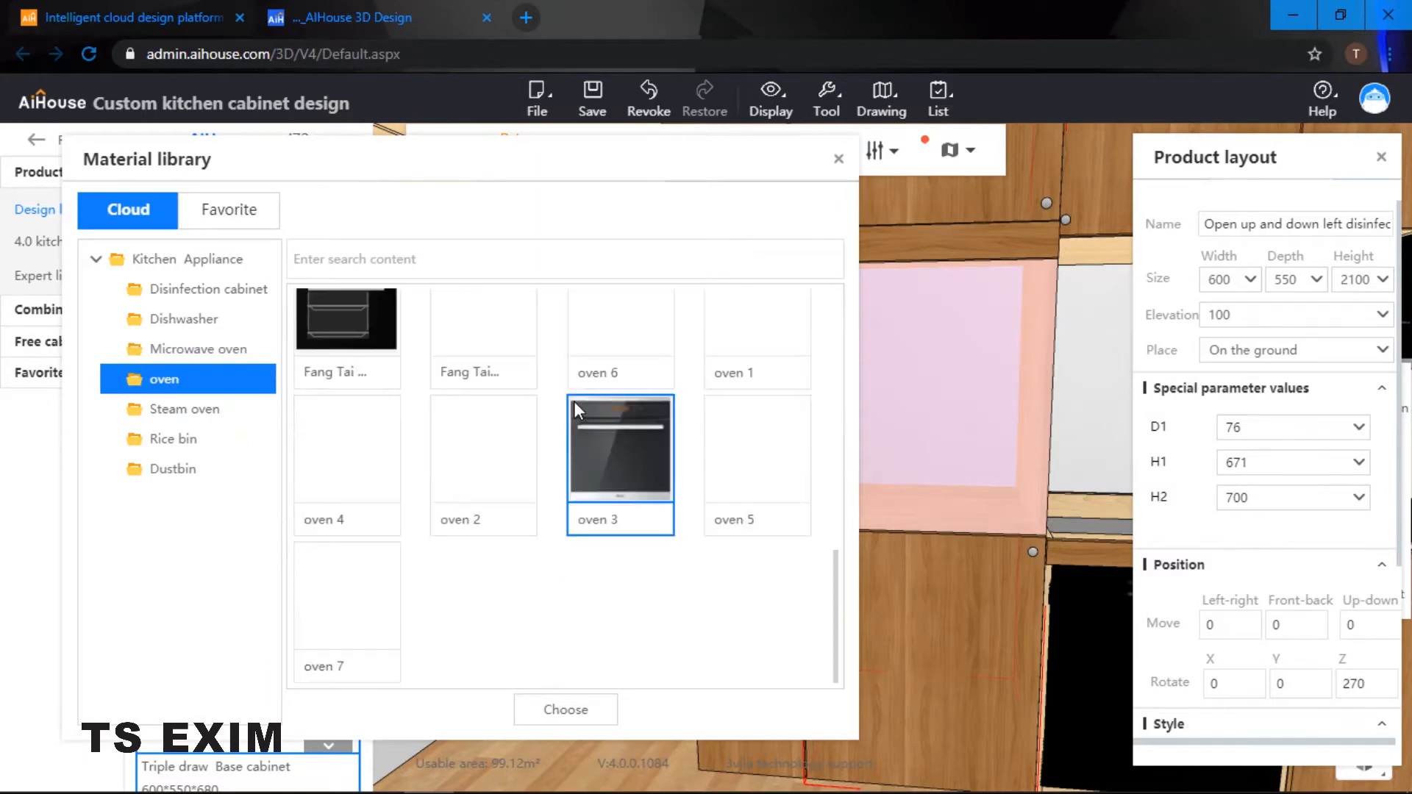
scroll(531, 441, "up", 2)
double_click(502, 444)
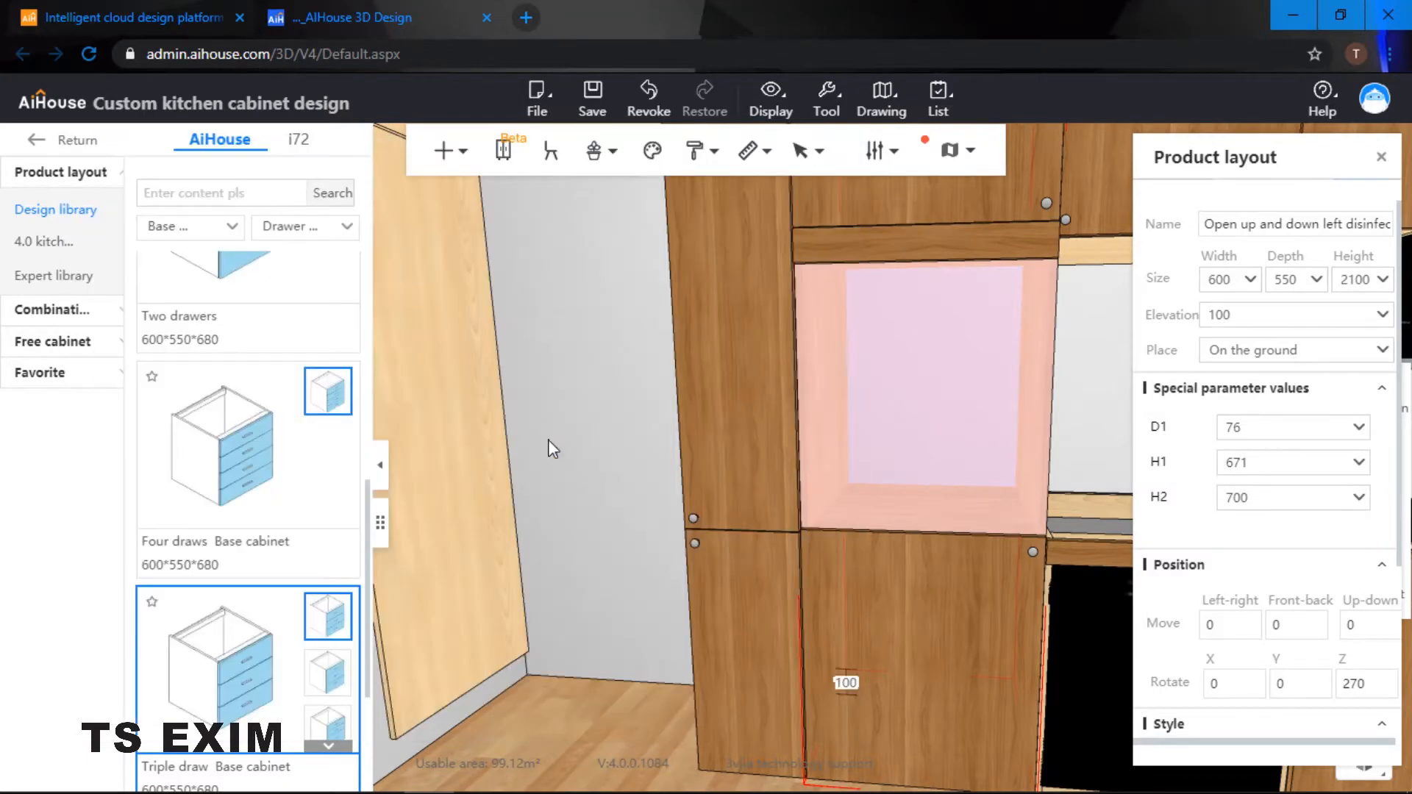
Step: Open the cabinet doors and move the Fang Tai oven from the lower compartment up into the cabinet's open middle compartment
left_click_drag(1080, 466, 757, 489)
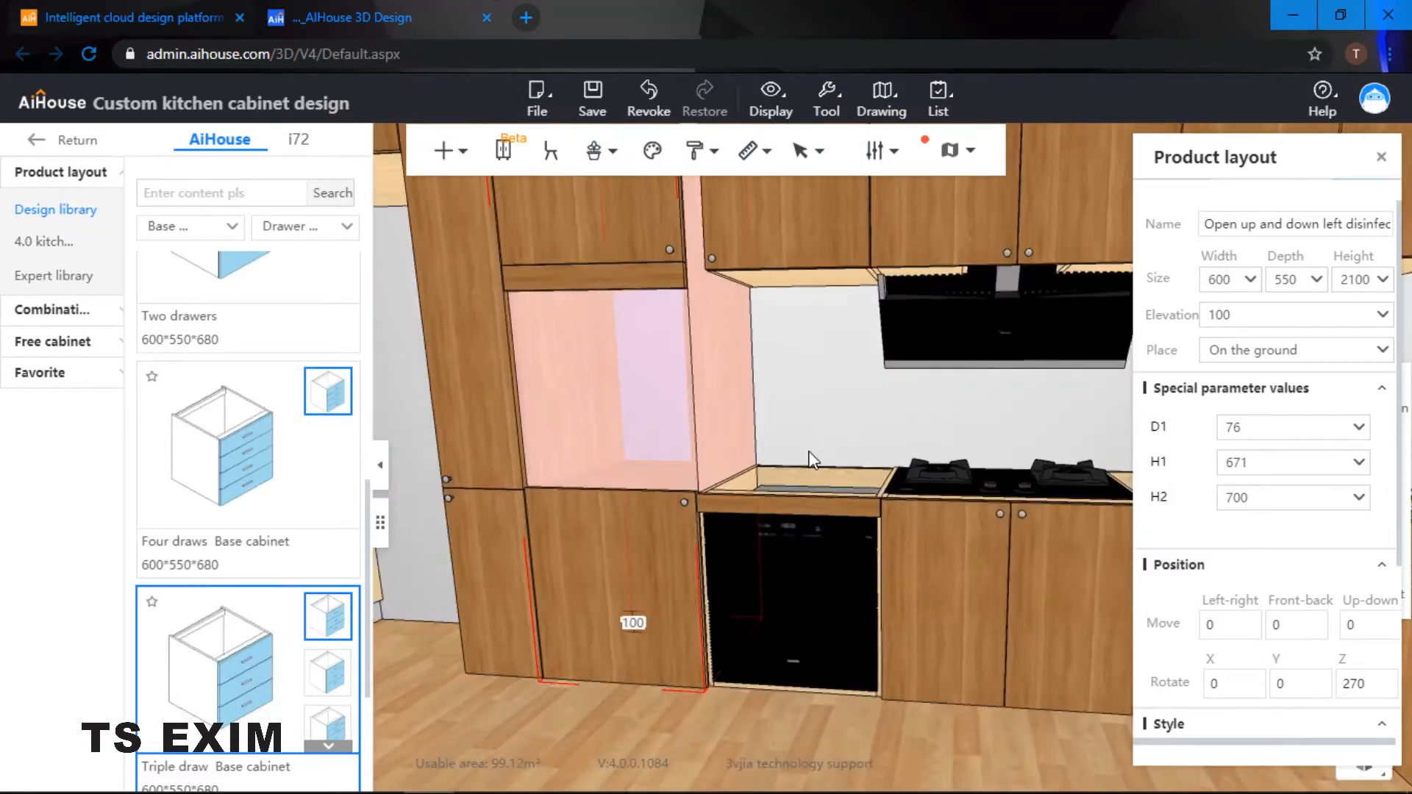
key("o")
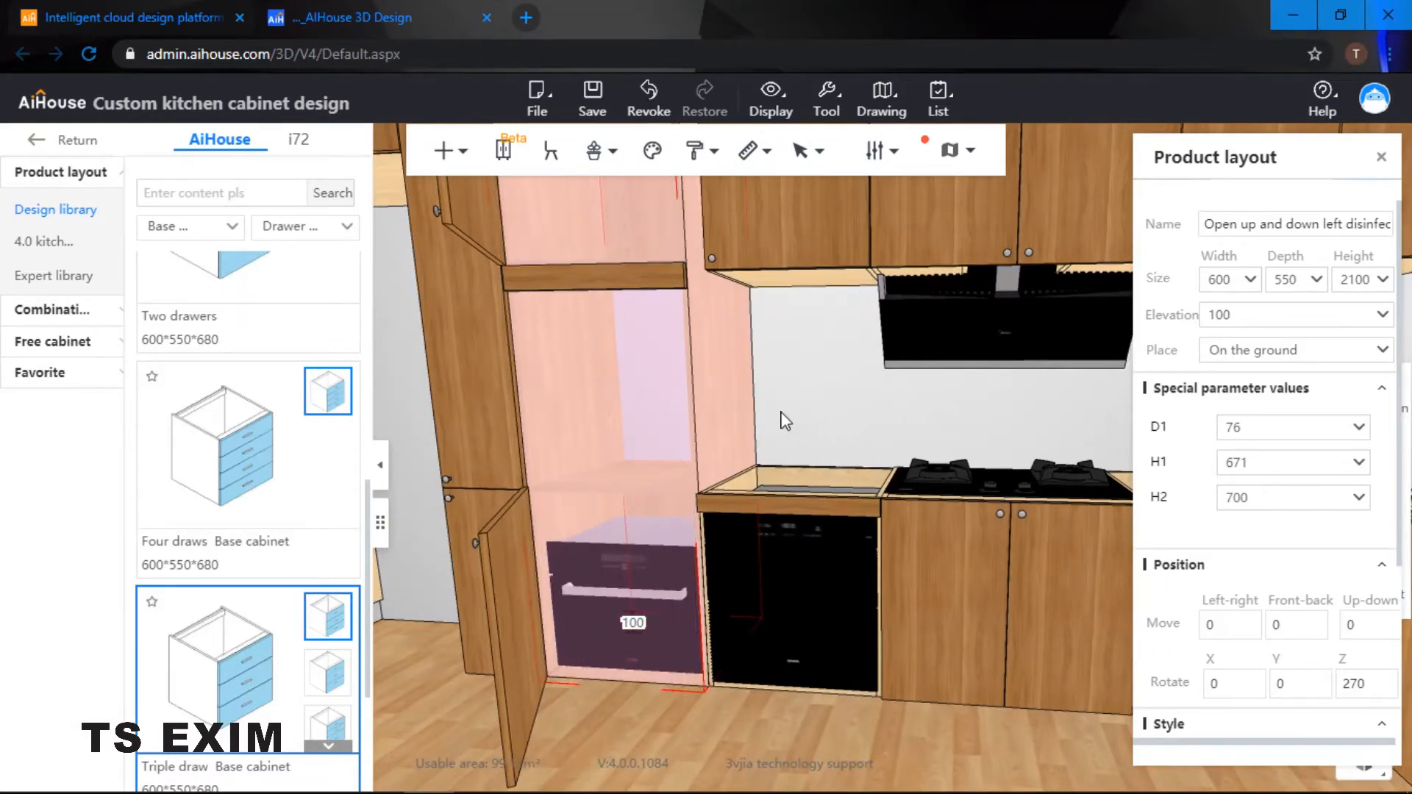
left_click(805, 403)
left_click_drag(805, 403, 735, 255)
left_click_drag(815, 531, 817, 566)
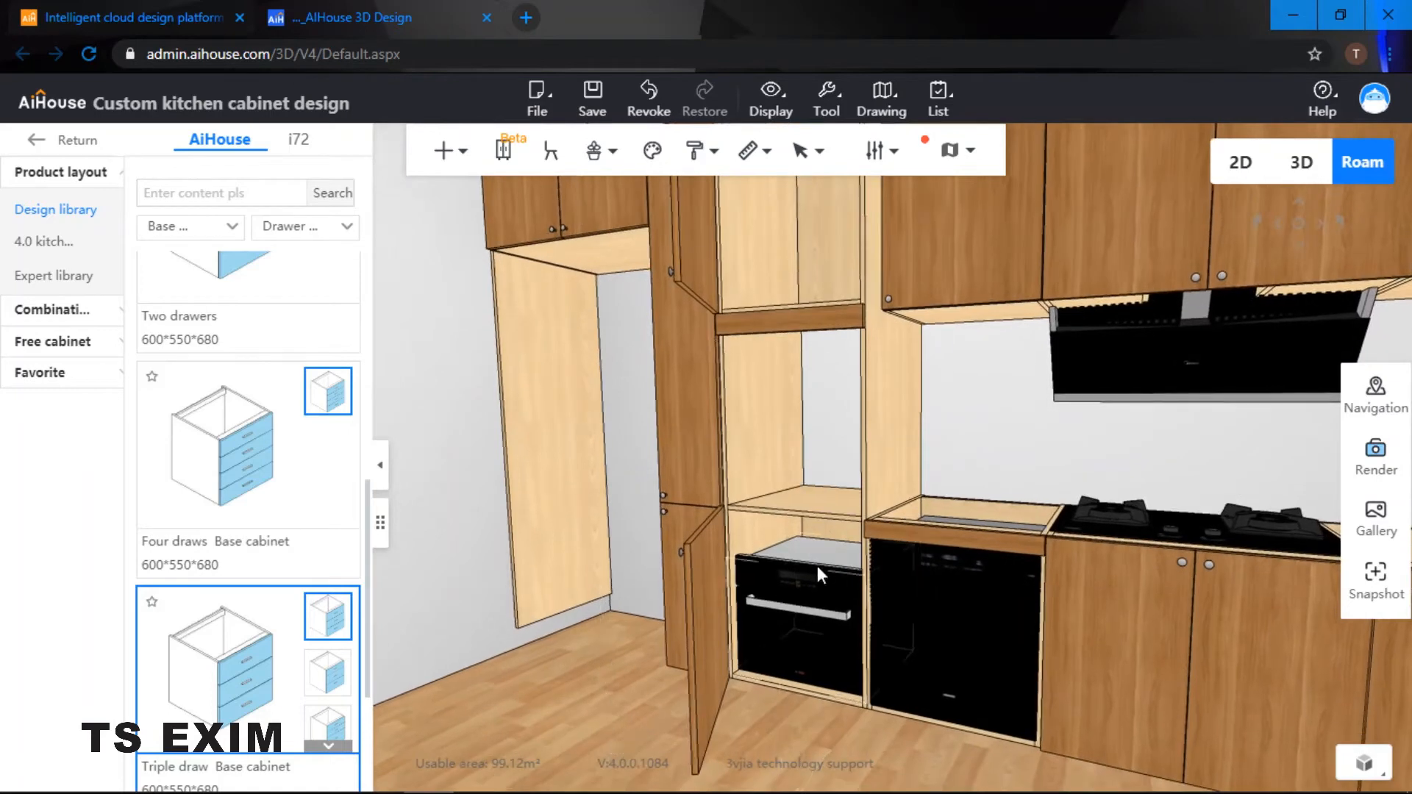
left_click(823, 581)
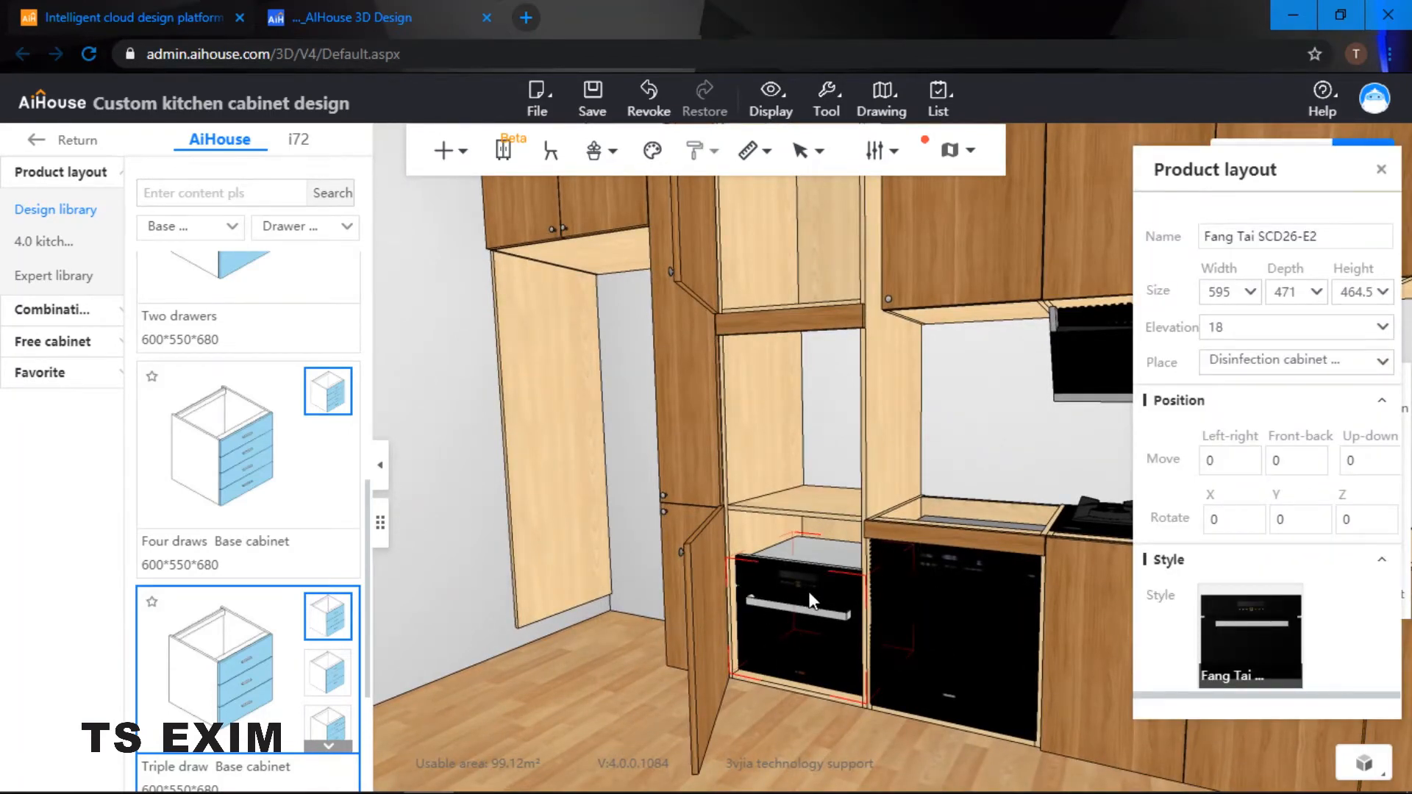
left_click_drag(808, 615, 814, 487)
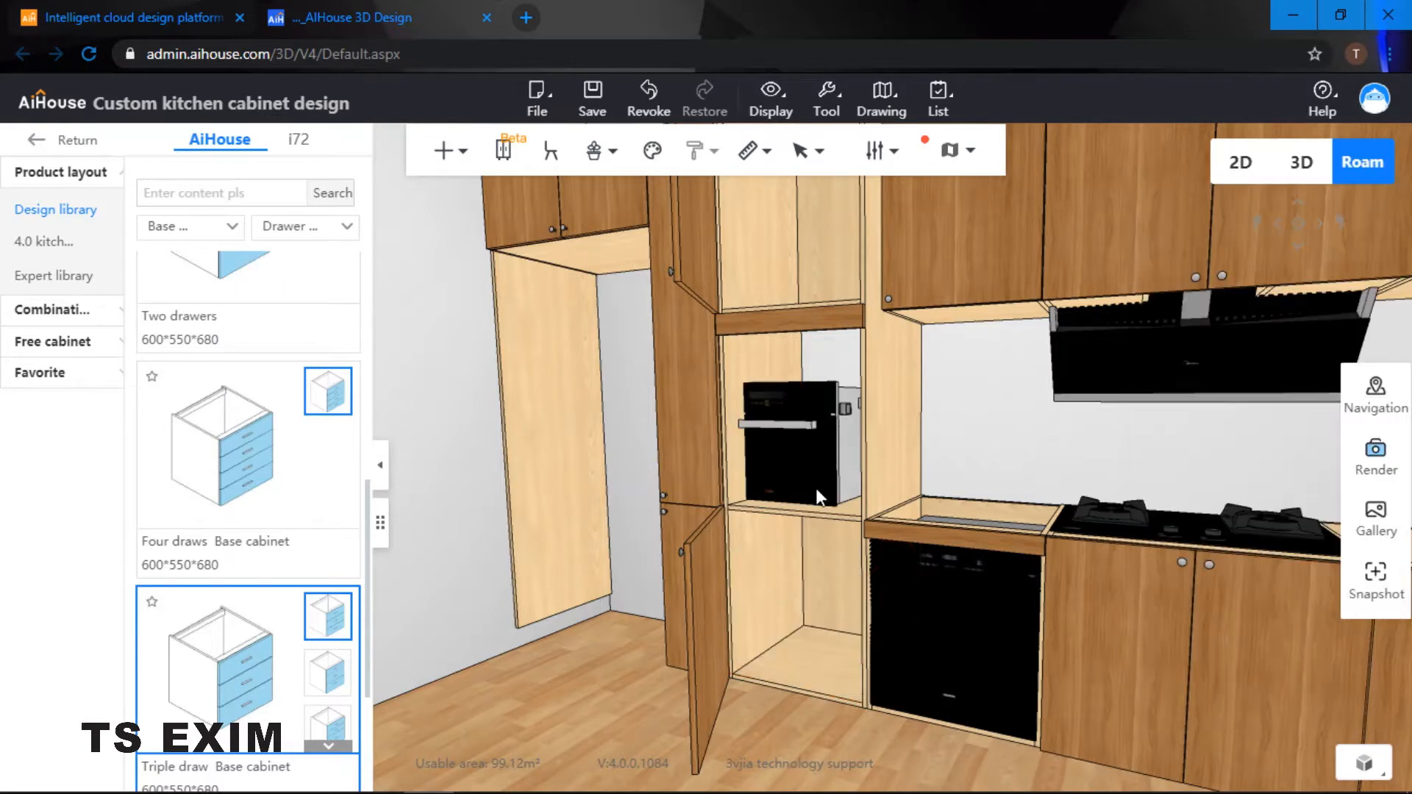
scroll(960, 457, "up", 5)
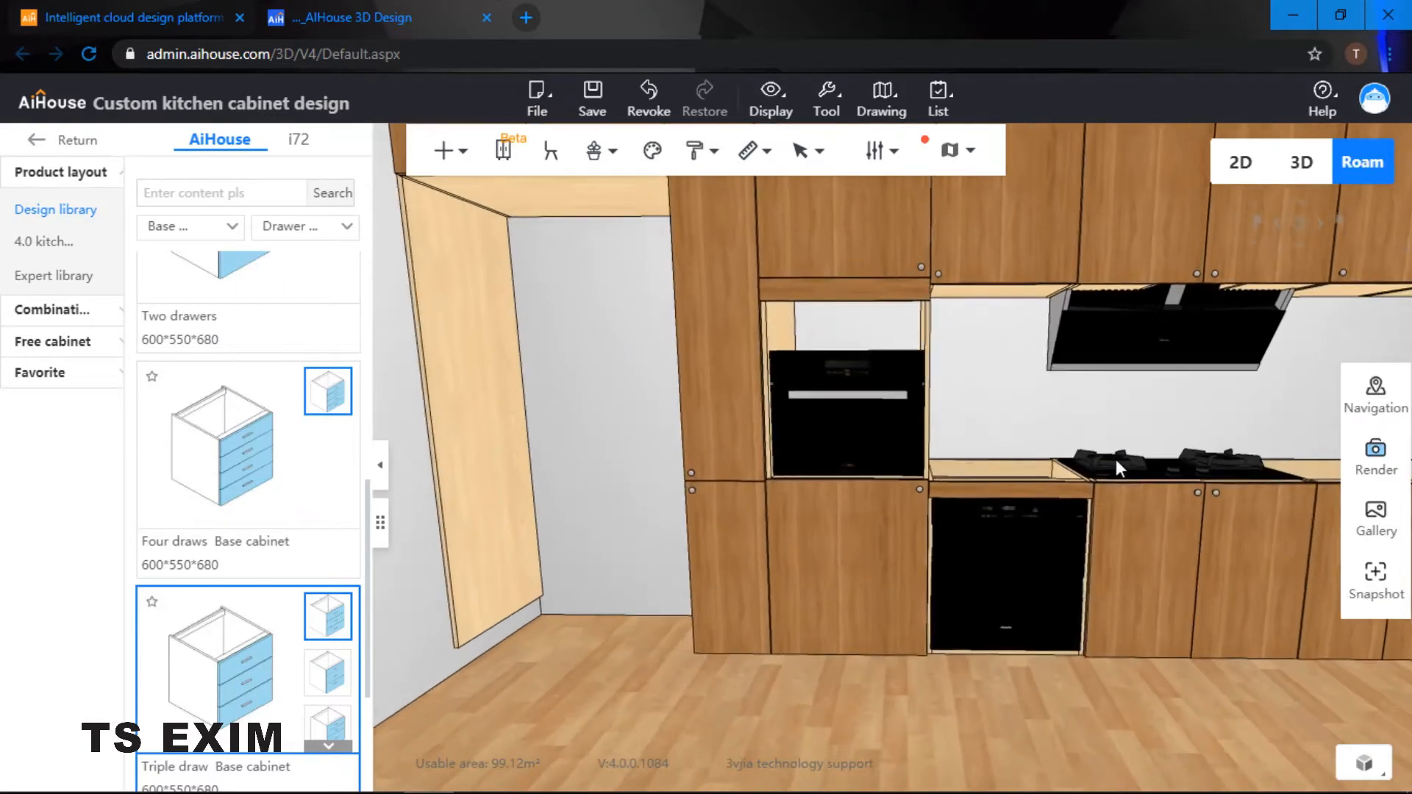
Step: Set the tall oven cabinet's special parameter D1 to 220 and increase it slightly further to narrow the gap above the oven
right_click_drag(916, 495, 917, 302)
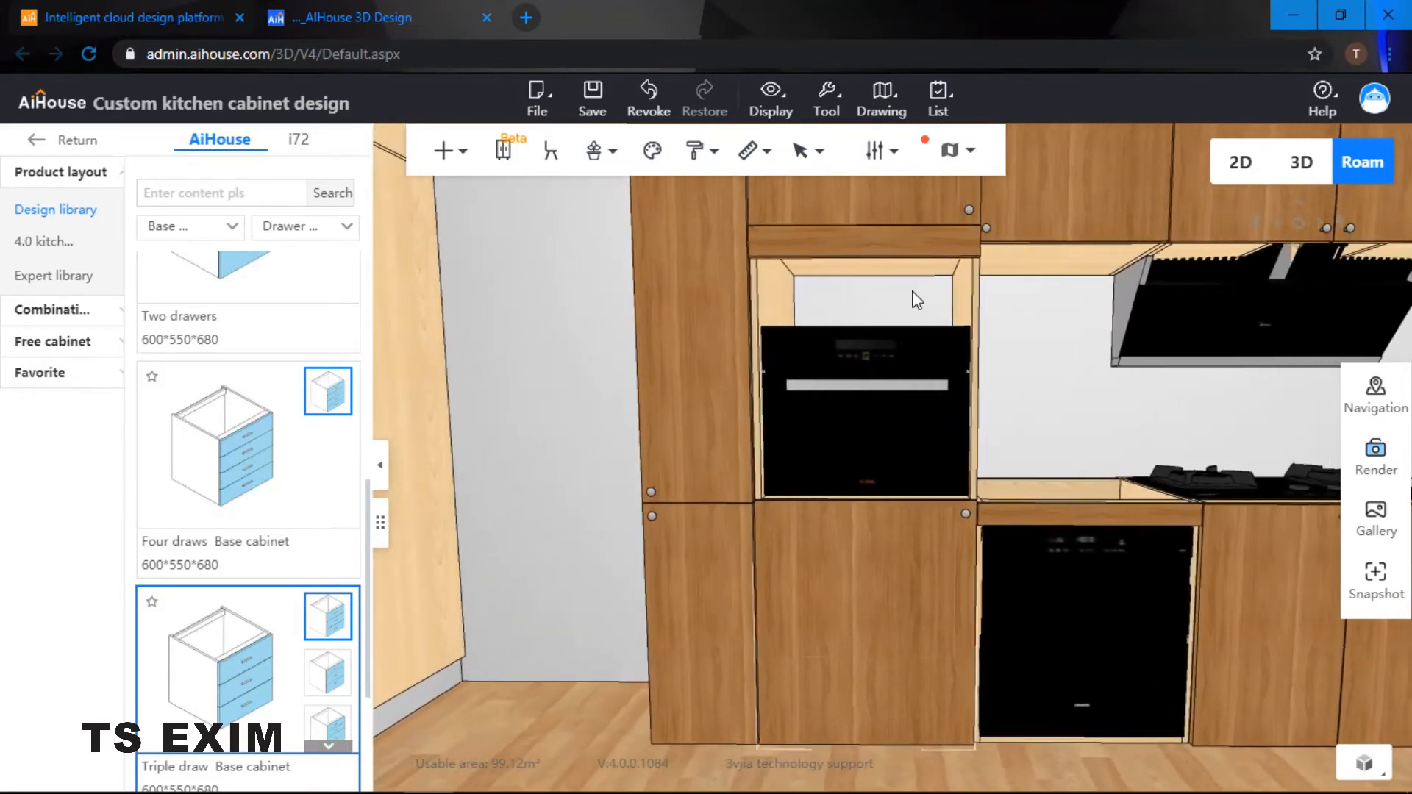
left_click(892, 245)
left_click_drag(1254, 429, 1182, 439)
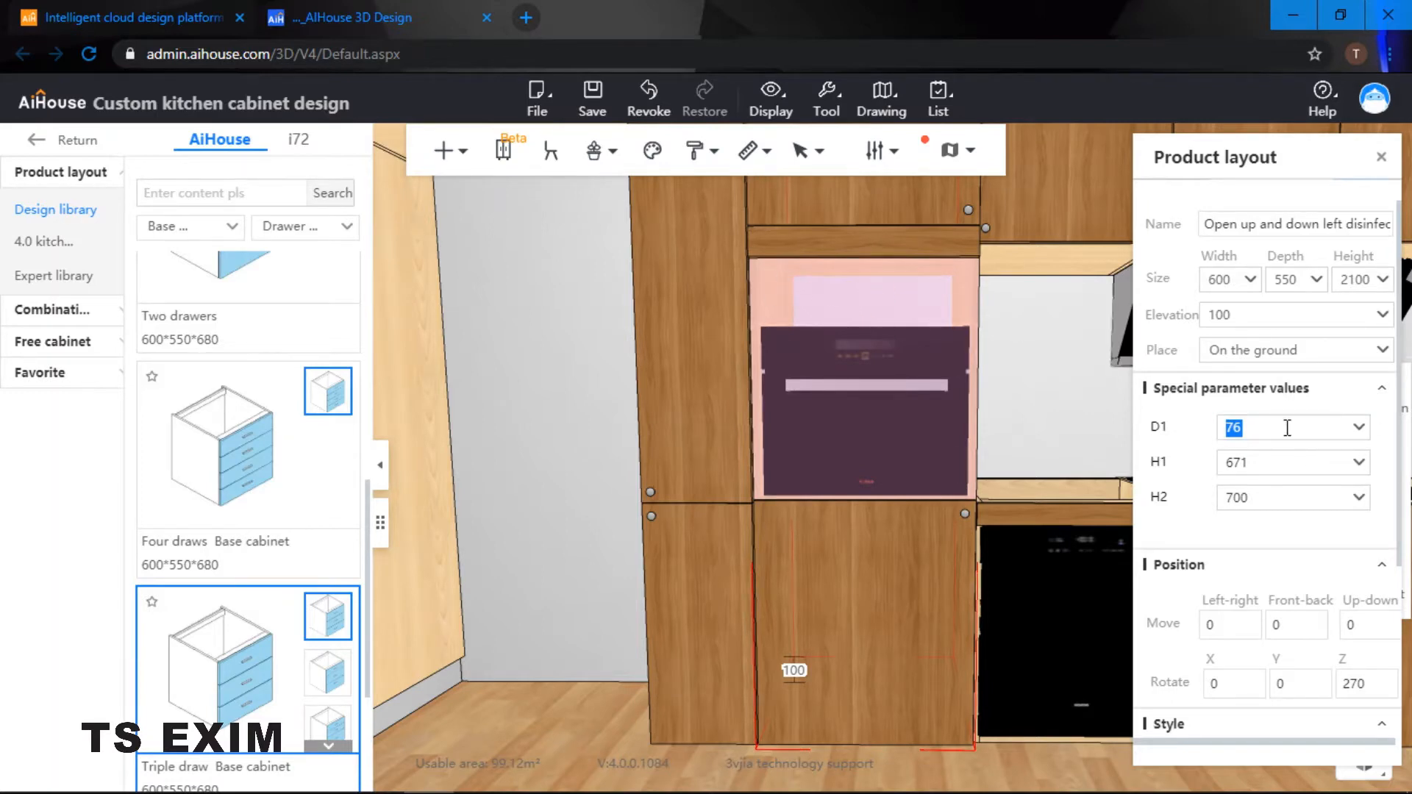
type("220")
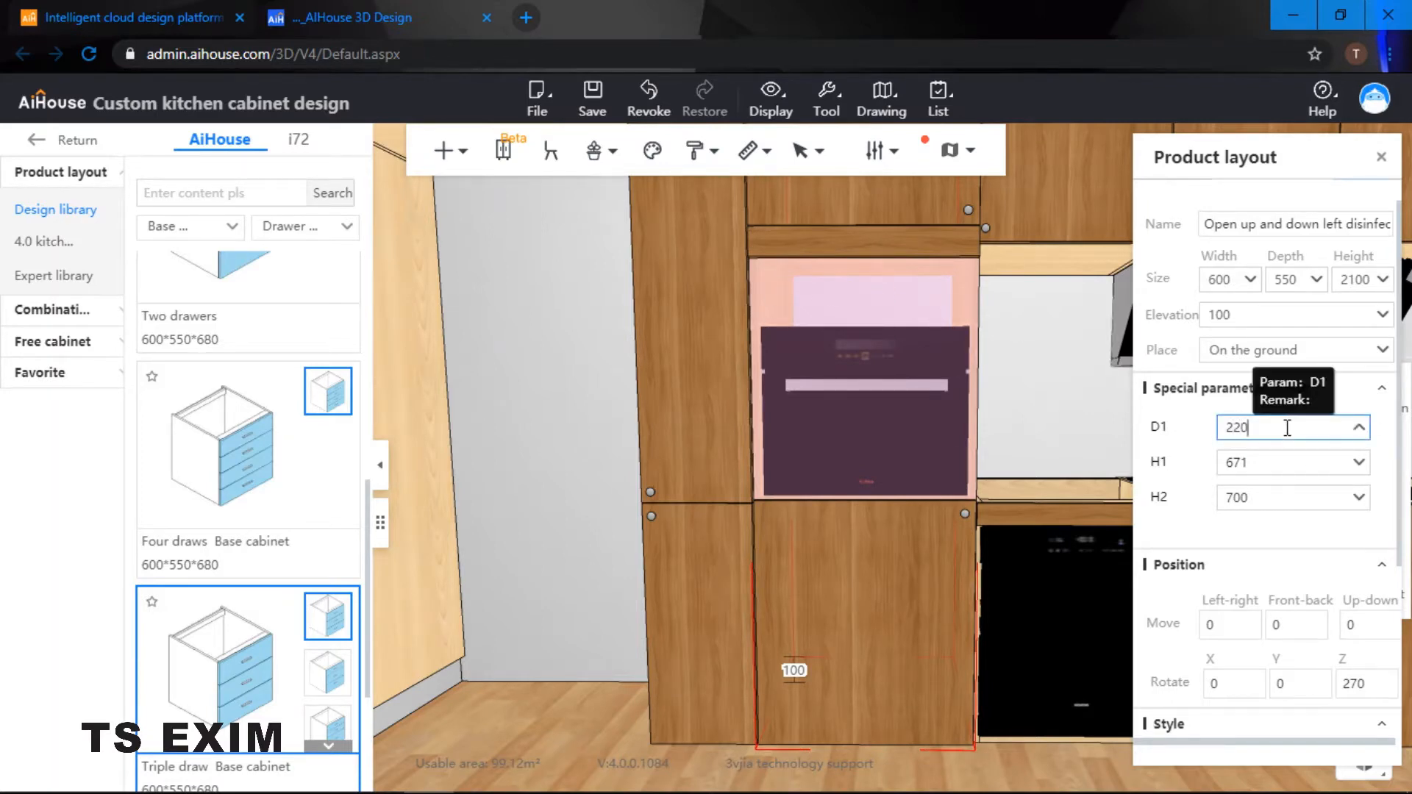
key("Return")
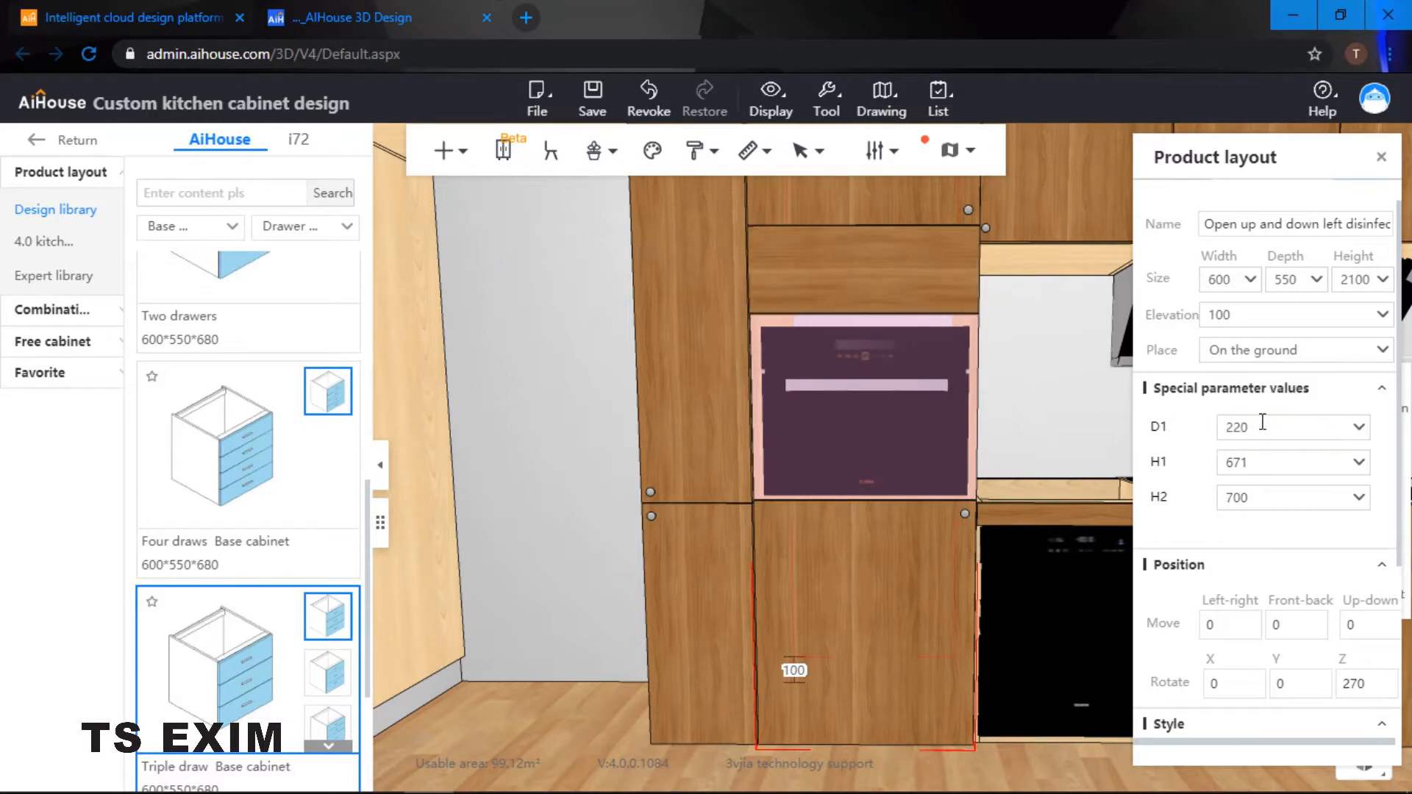
left_click(1260, 426)
type("23-")
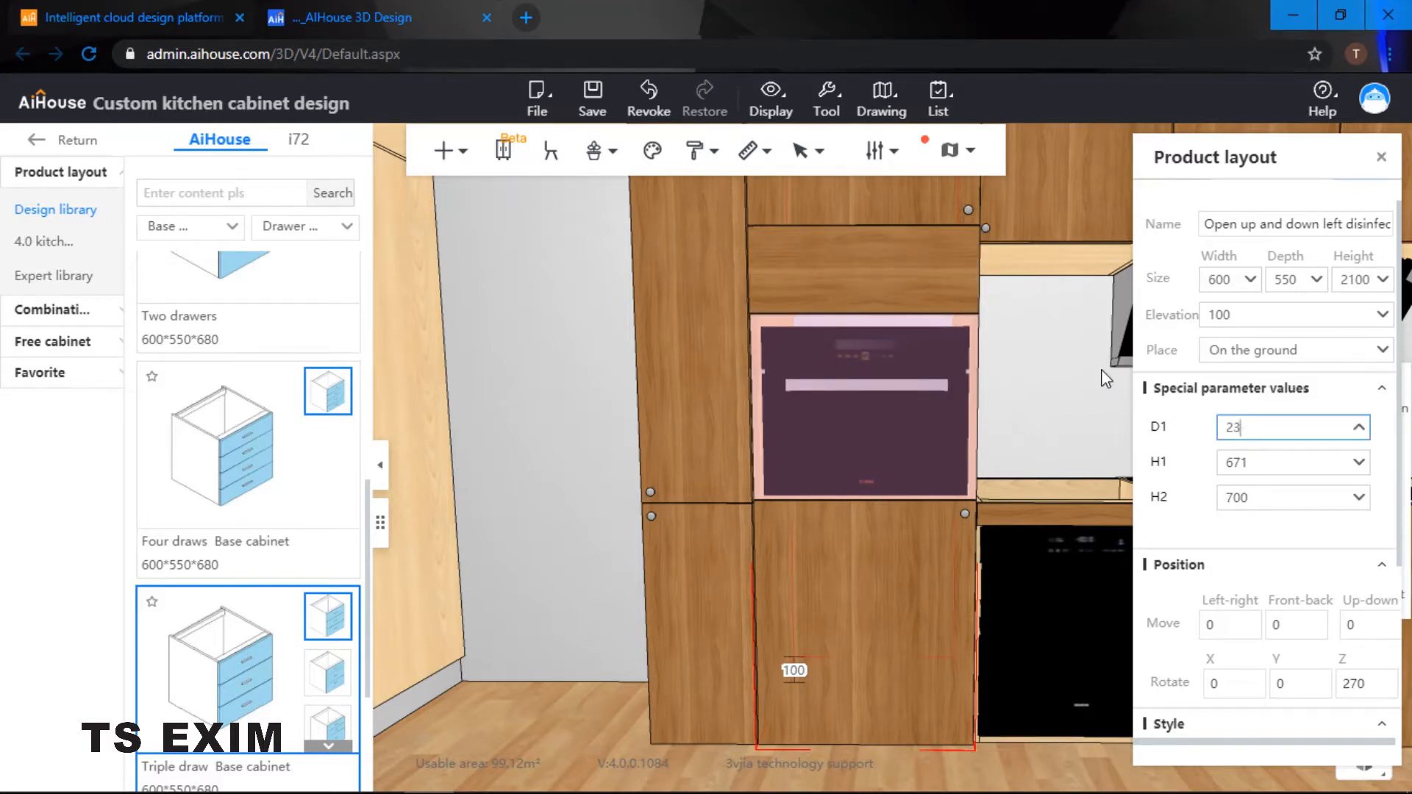
key("Return")
Step: Leave the custom cabinet design and open the Refrigerator category under Living appliances in the public material library
left_click_drag(1062, 366, 1114, 417)
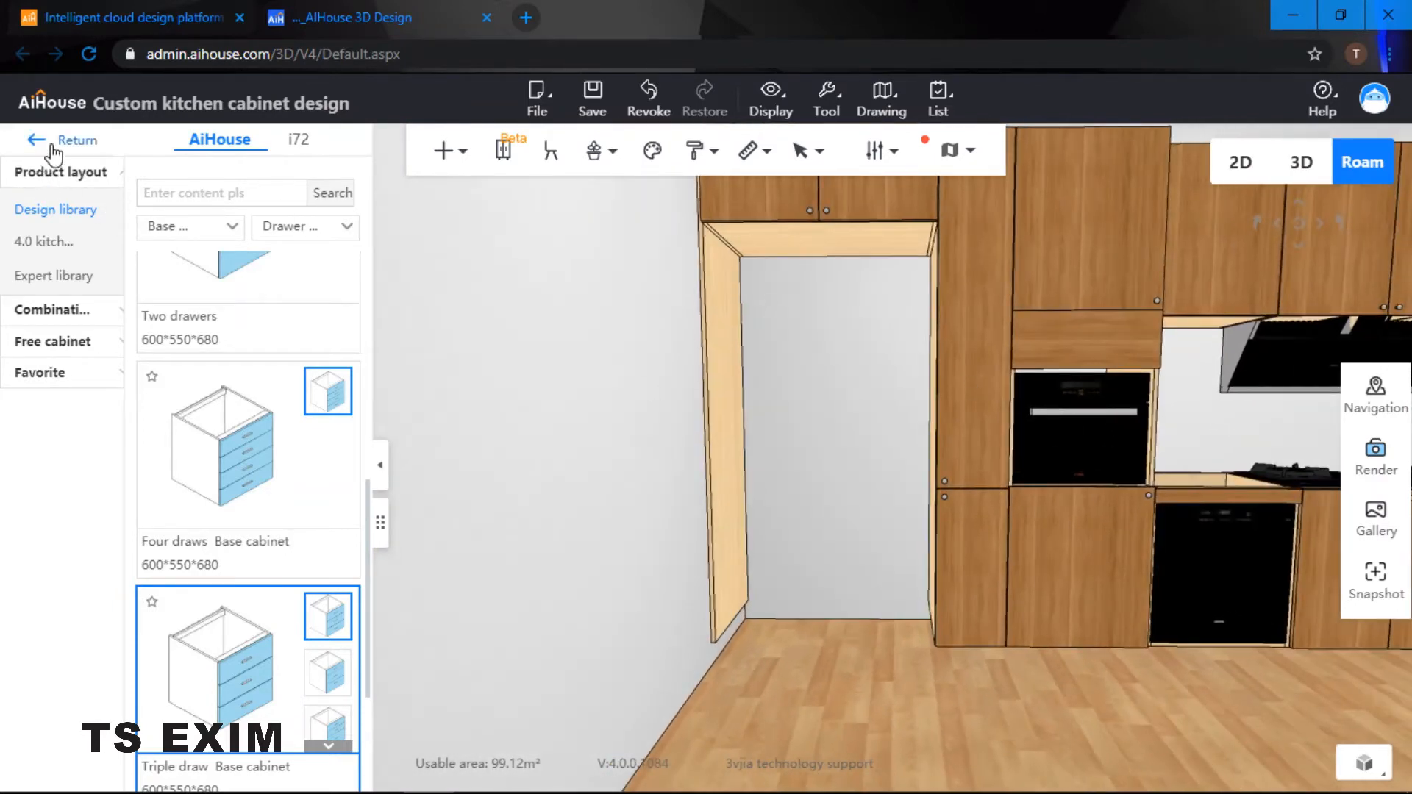
left_click(53, 150)
left_click(46, 309)
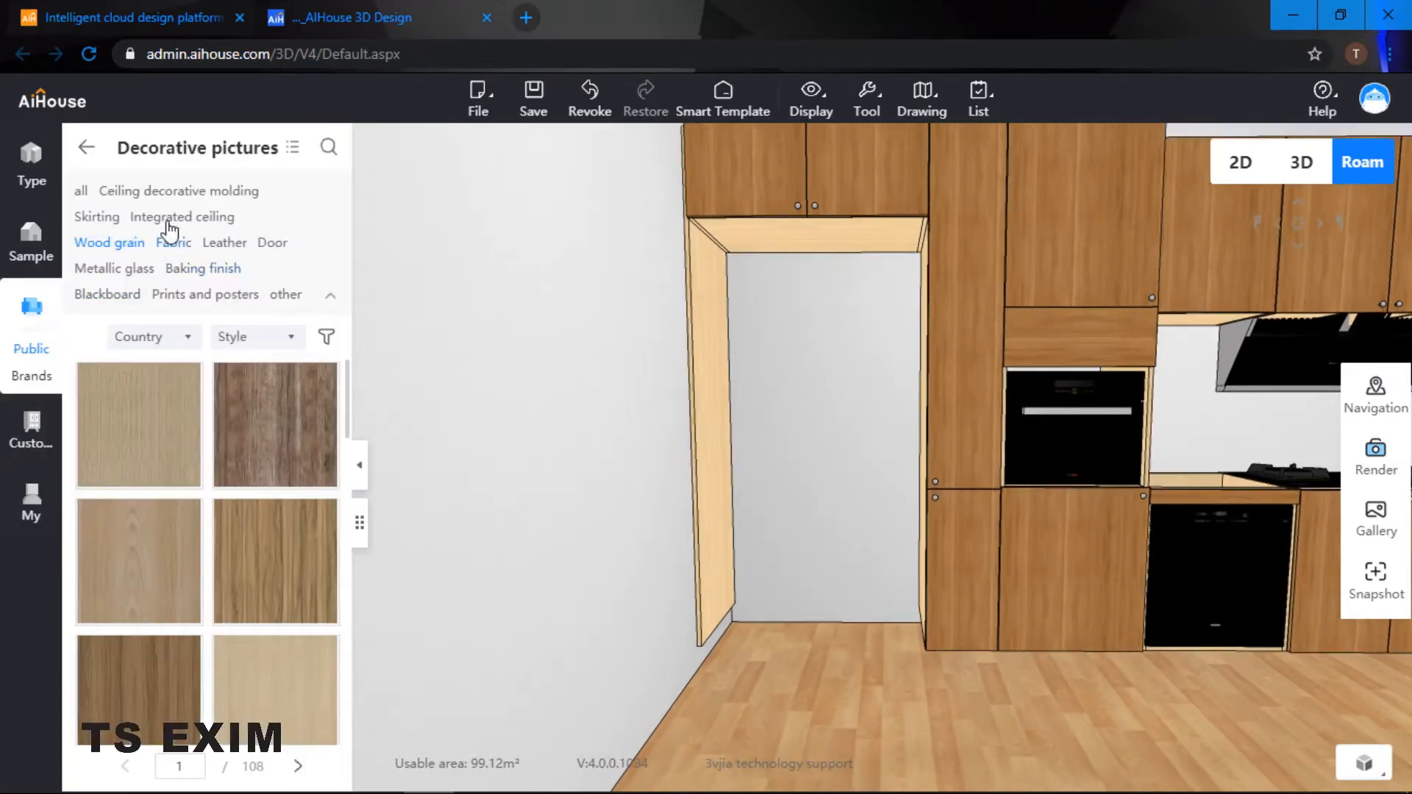
left_click(86, 152)
scroll(184, 375, "down", 10)
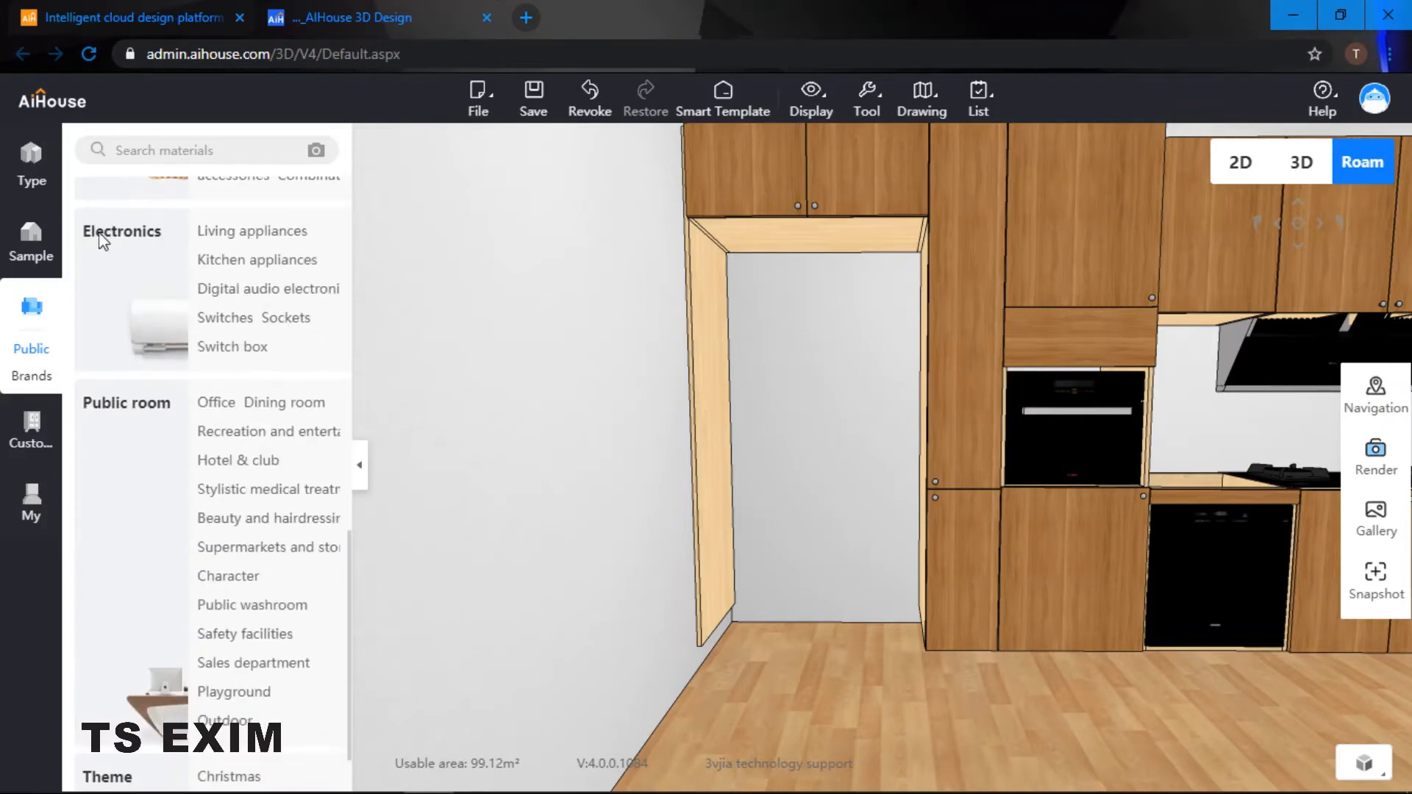
left_click(242, 229)
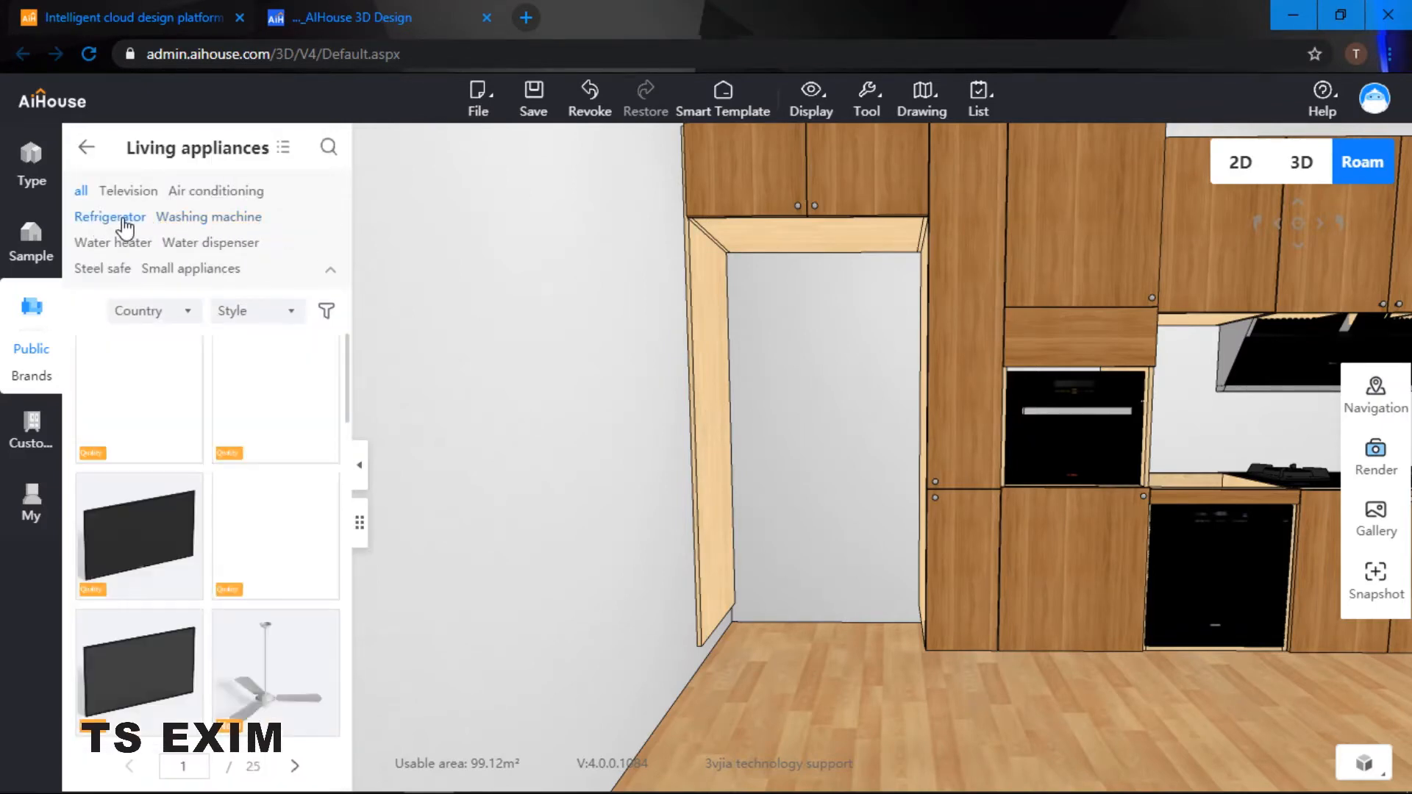
left_click(125, 225)
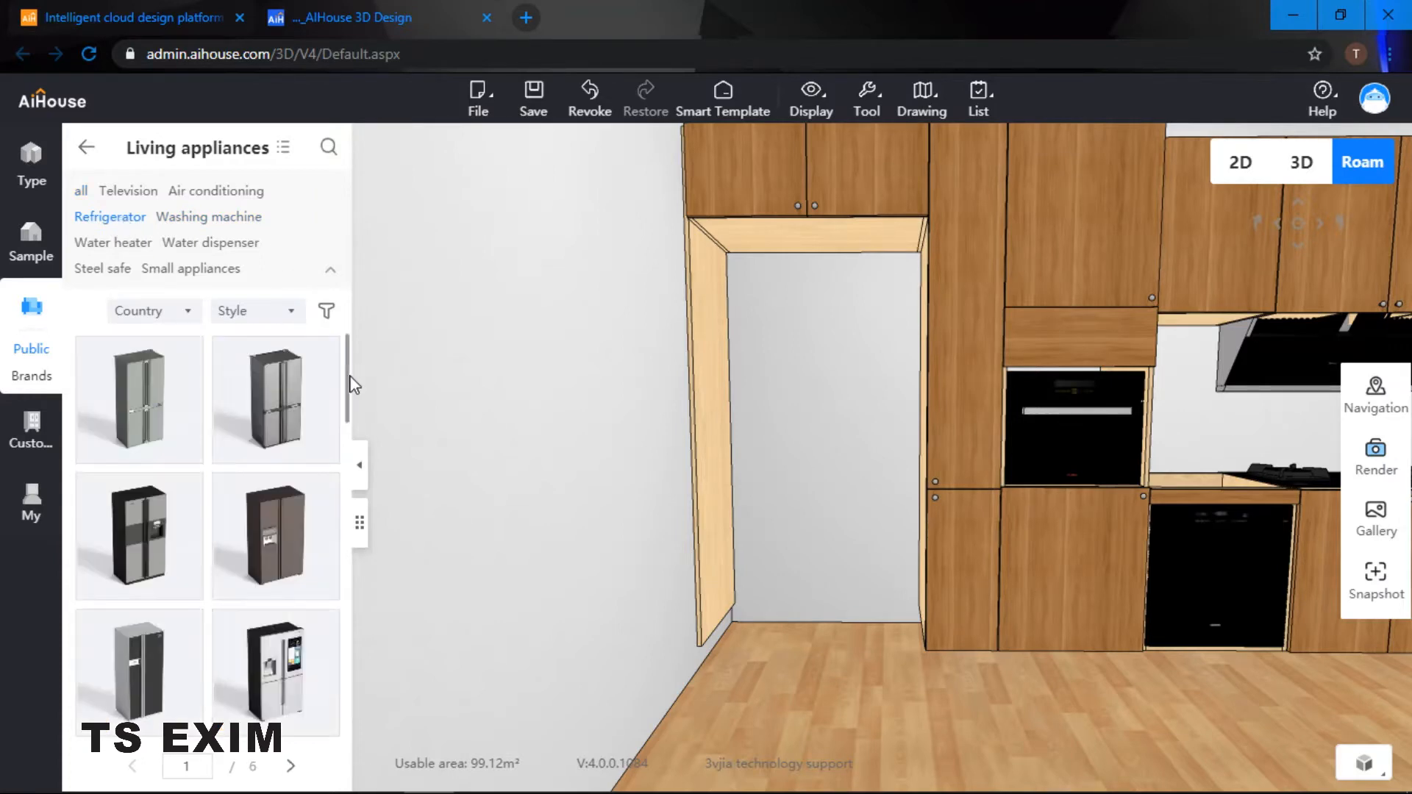
Step: Place the side-by-side refrigerator with a water dispenser in the tall opening beside the high cabinets, shifting it slightly towards the wall
scroll(353, 389, "down", 3)
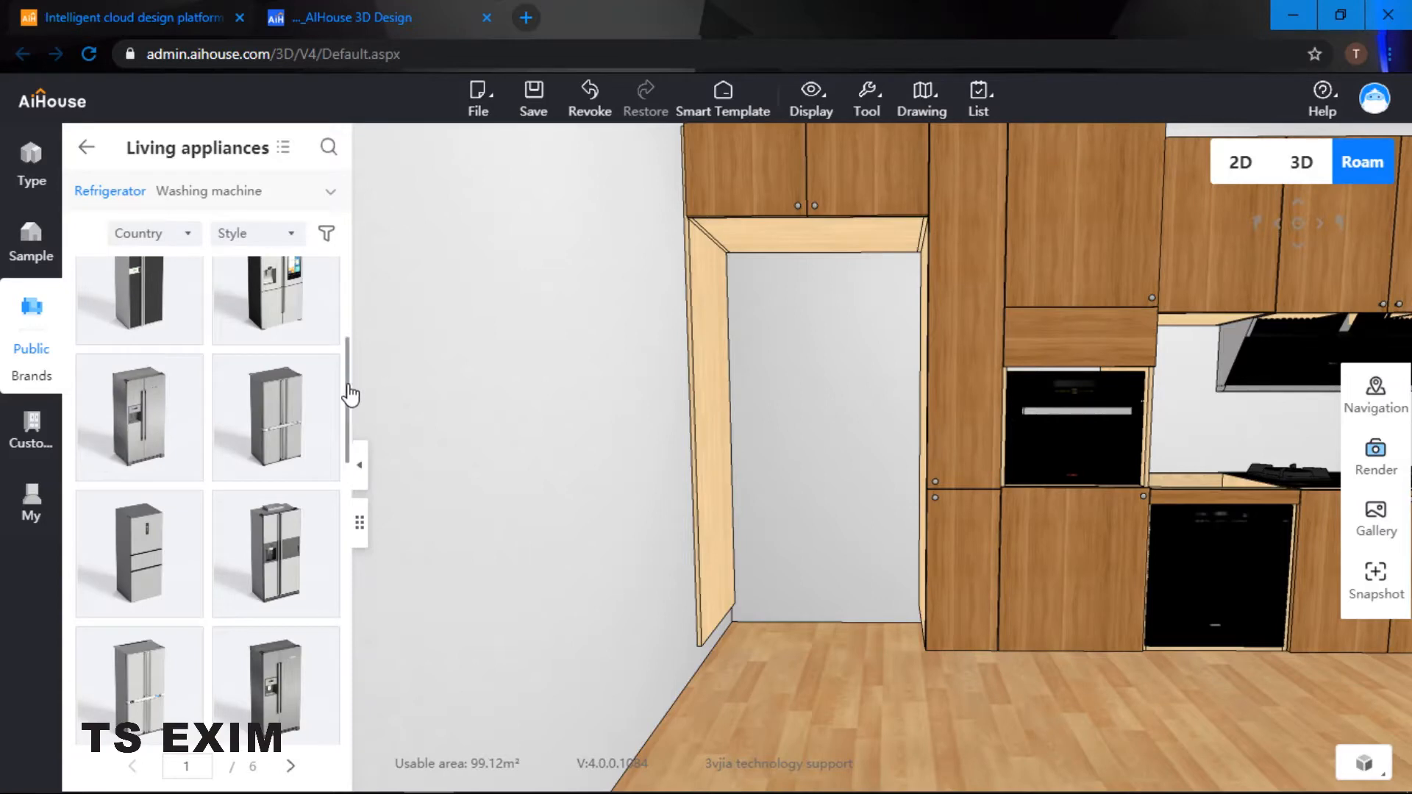
scroll(353, 367, "up", 1)
scroll(347, 378, "down", 1)
left_click(299, 482)
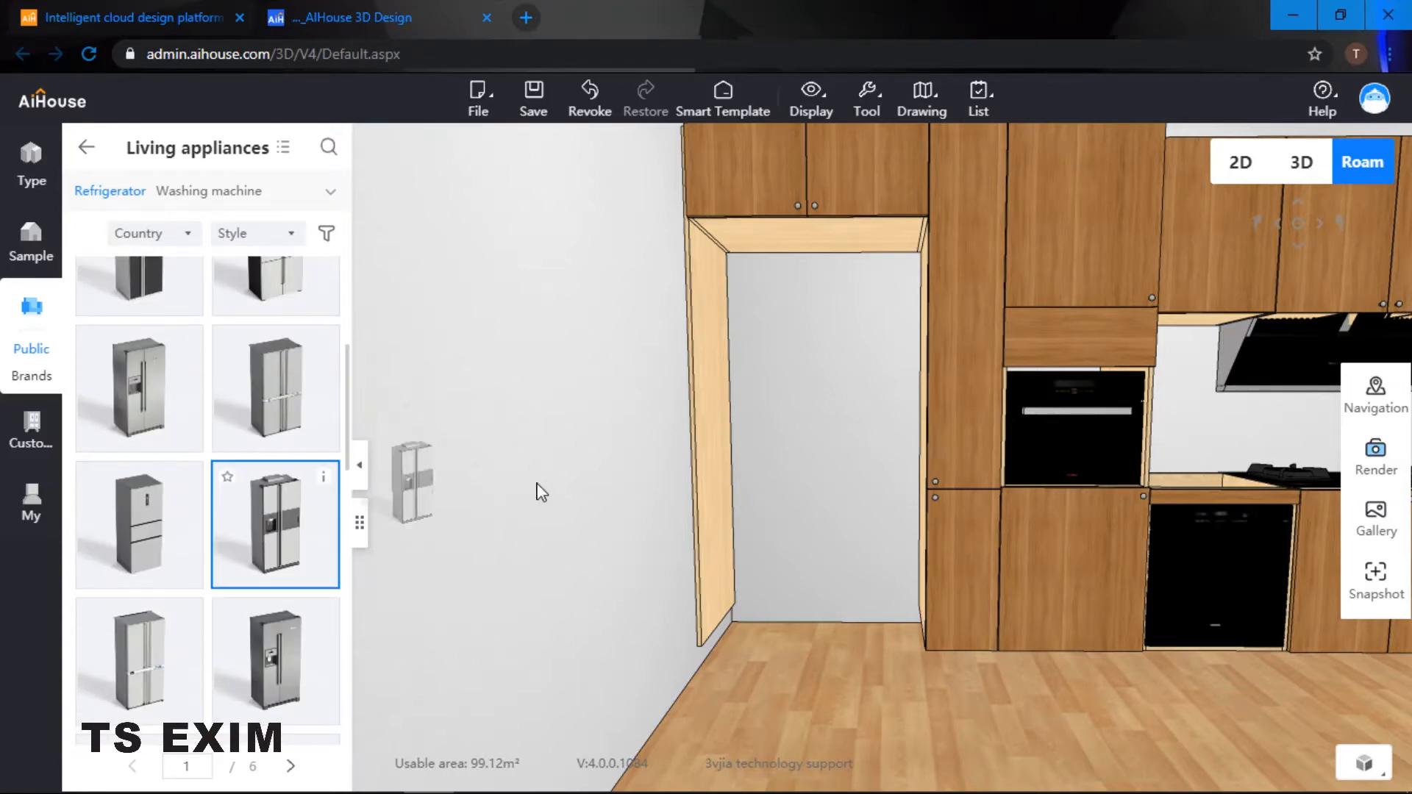
left_click(832, 626)
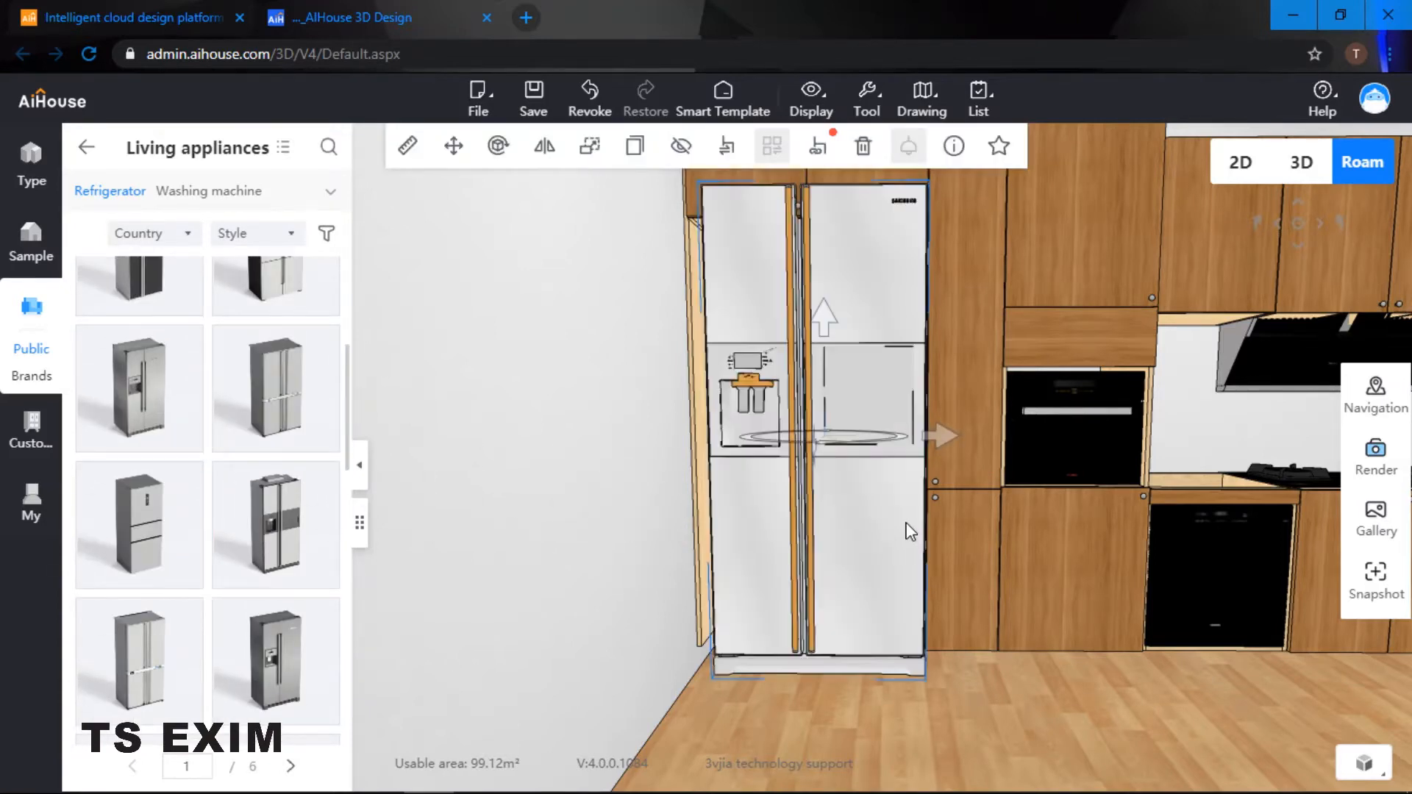
left_click_drag(941, 435, 934, 433)
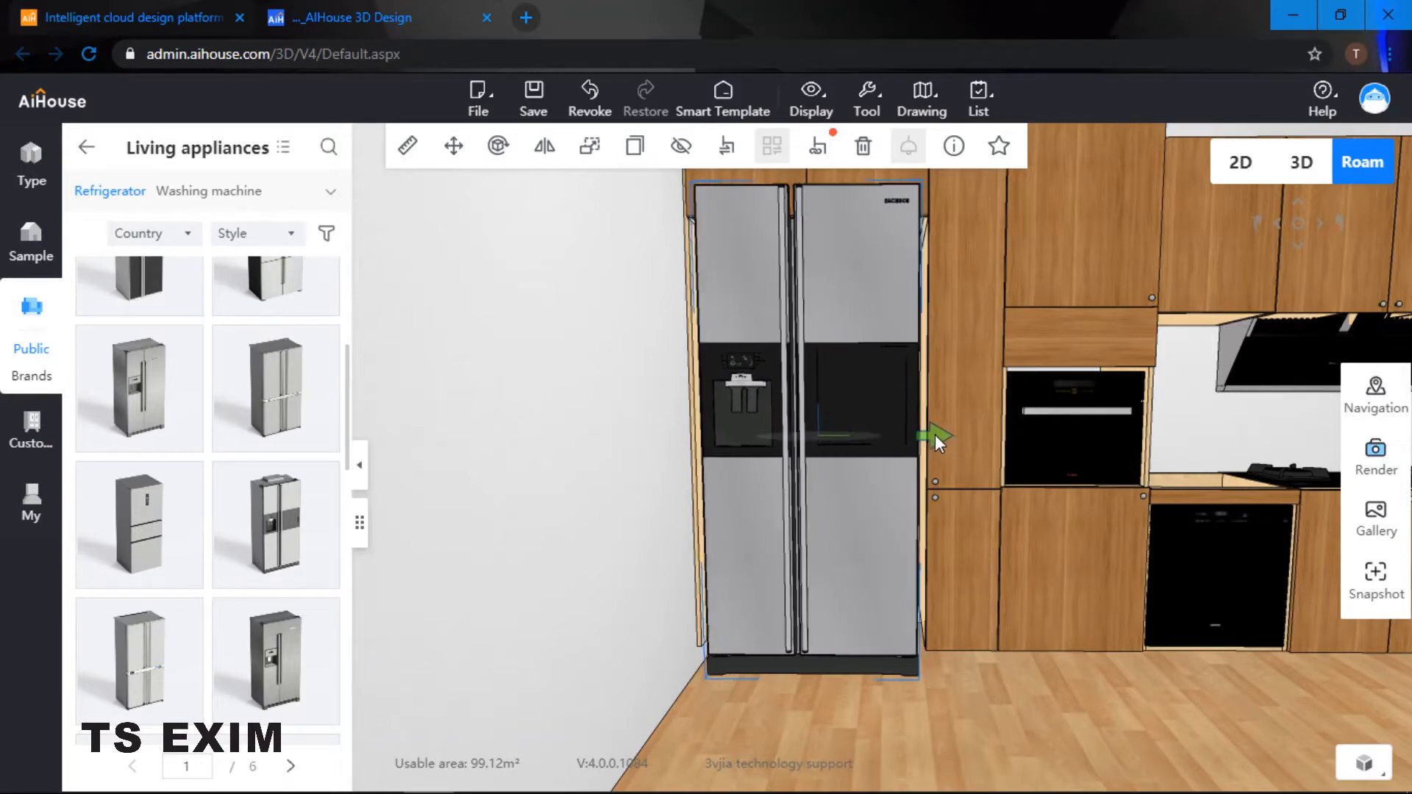
Step: Reduce the refrigerator's height to about 1812 to fit it beneath the cabinets above its opening
left_click_drag(942, 504, 960, 453)
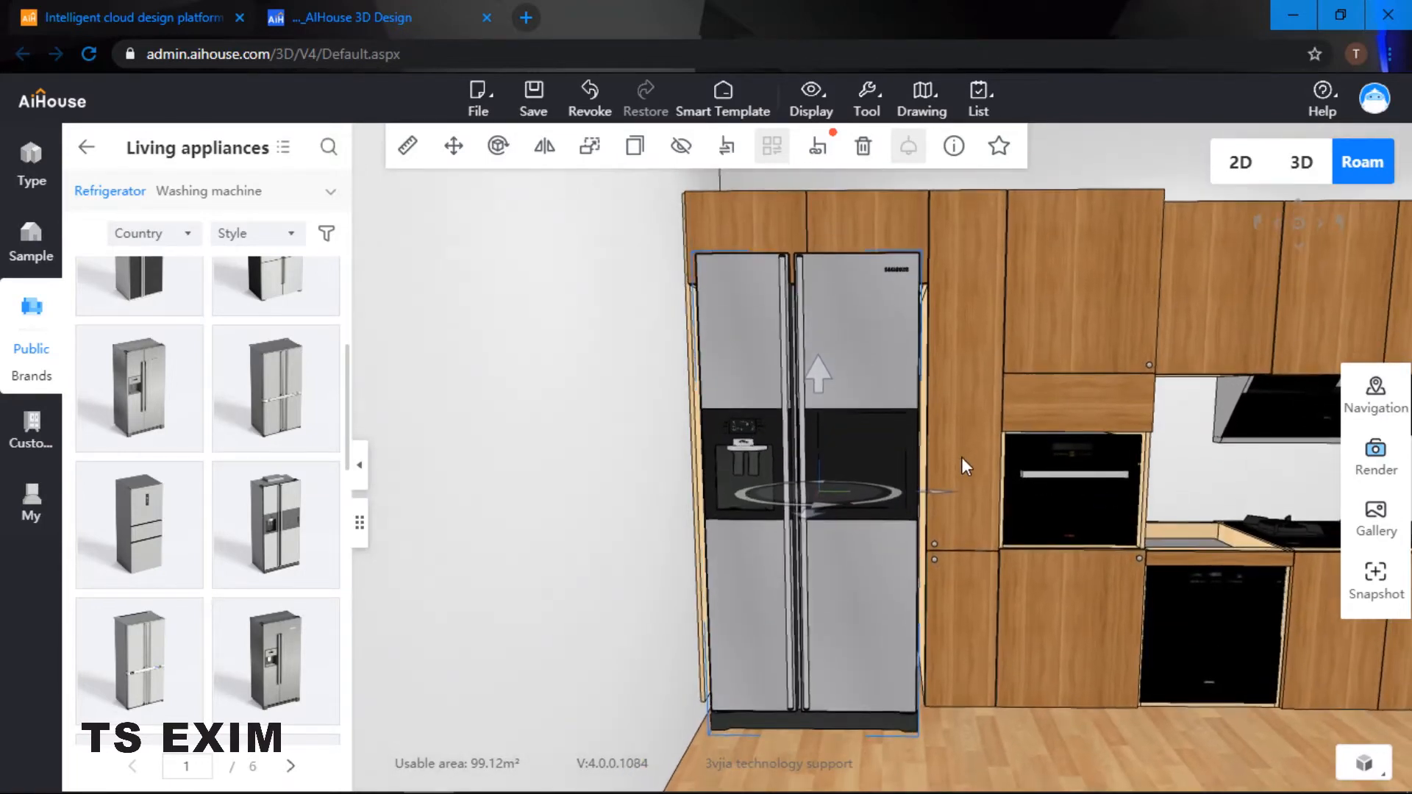
left_click(877, 356)
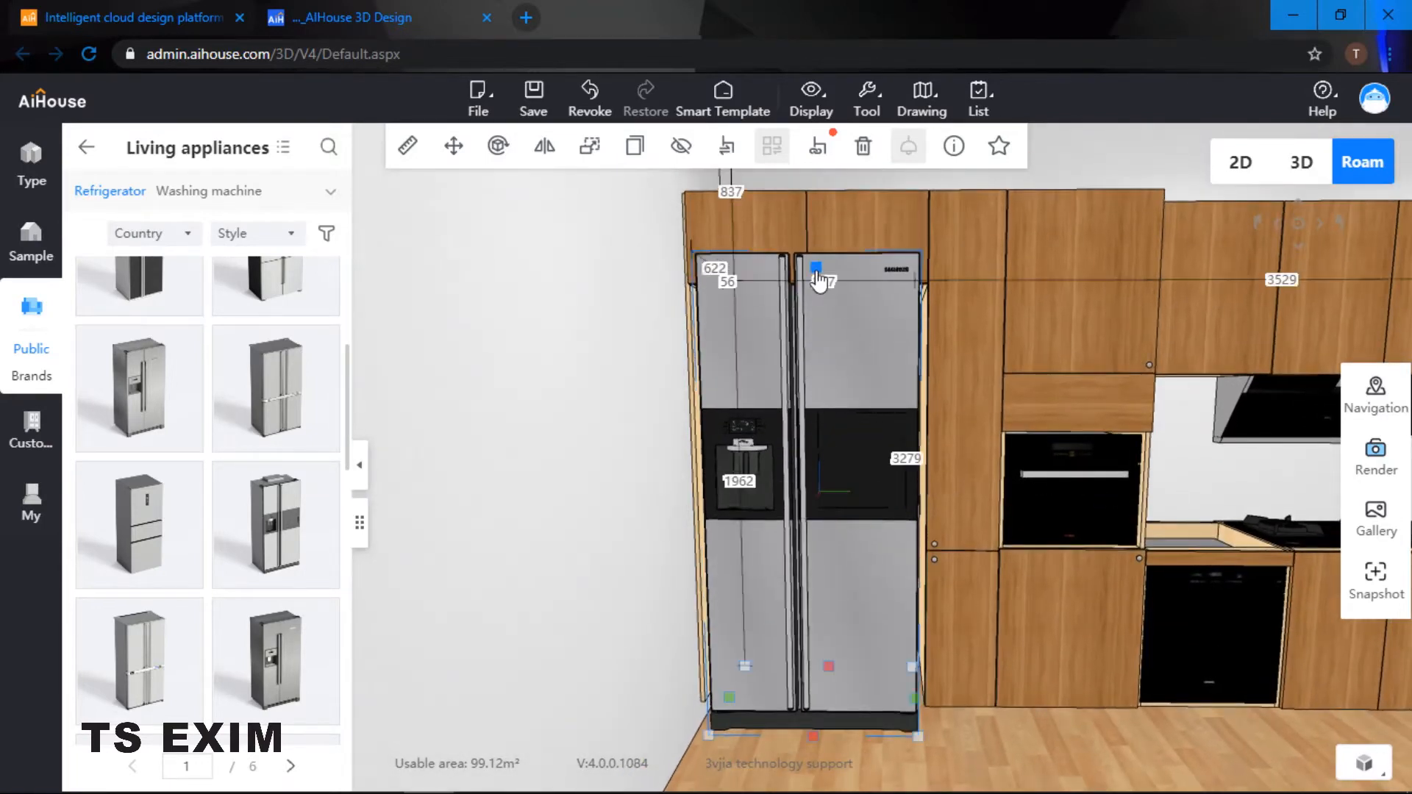
left_click_drag(816, 279, 823, 317)
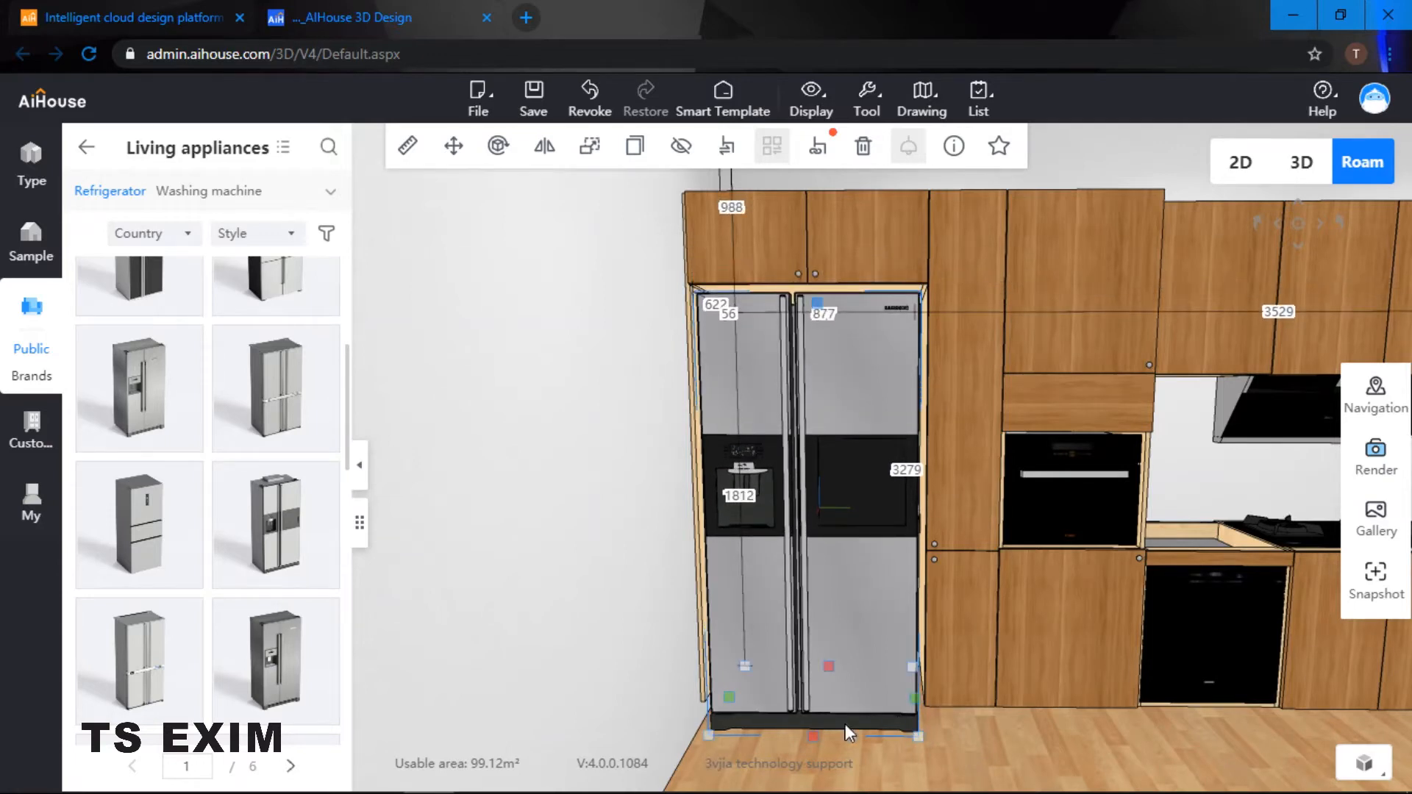
Step: Reduce the refrigerator's depth to about 498, widen it slightly, and fine-tune its sideways position in the opening
left_click_drag(817, 742, 824, 730)
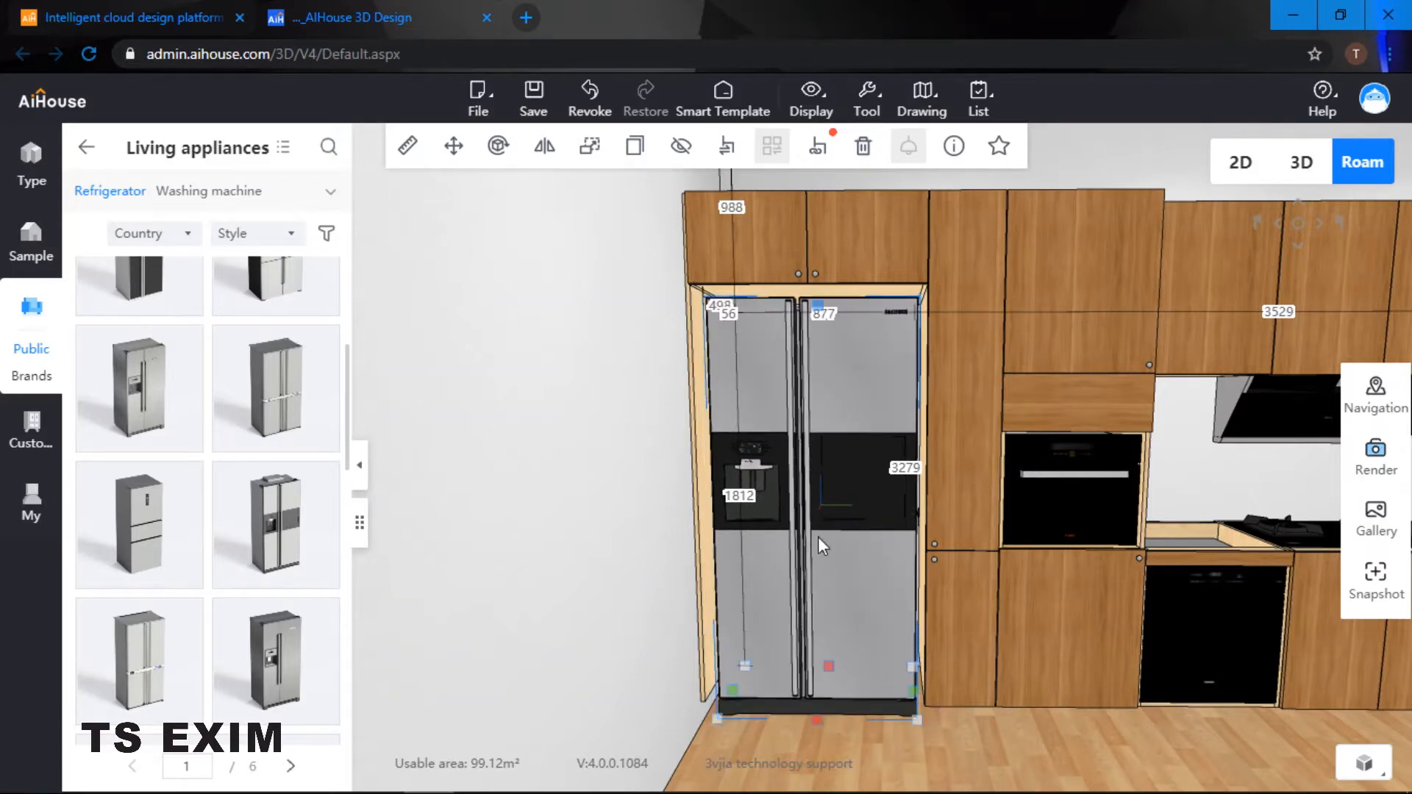
left_click_drag(734, 691, 727, 694)
left_click(948, 761)
left_click(903, 531)
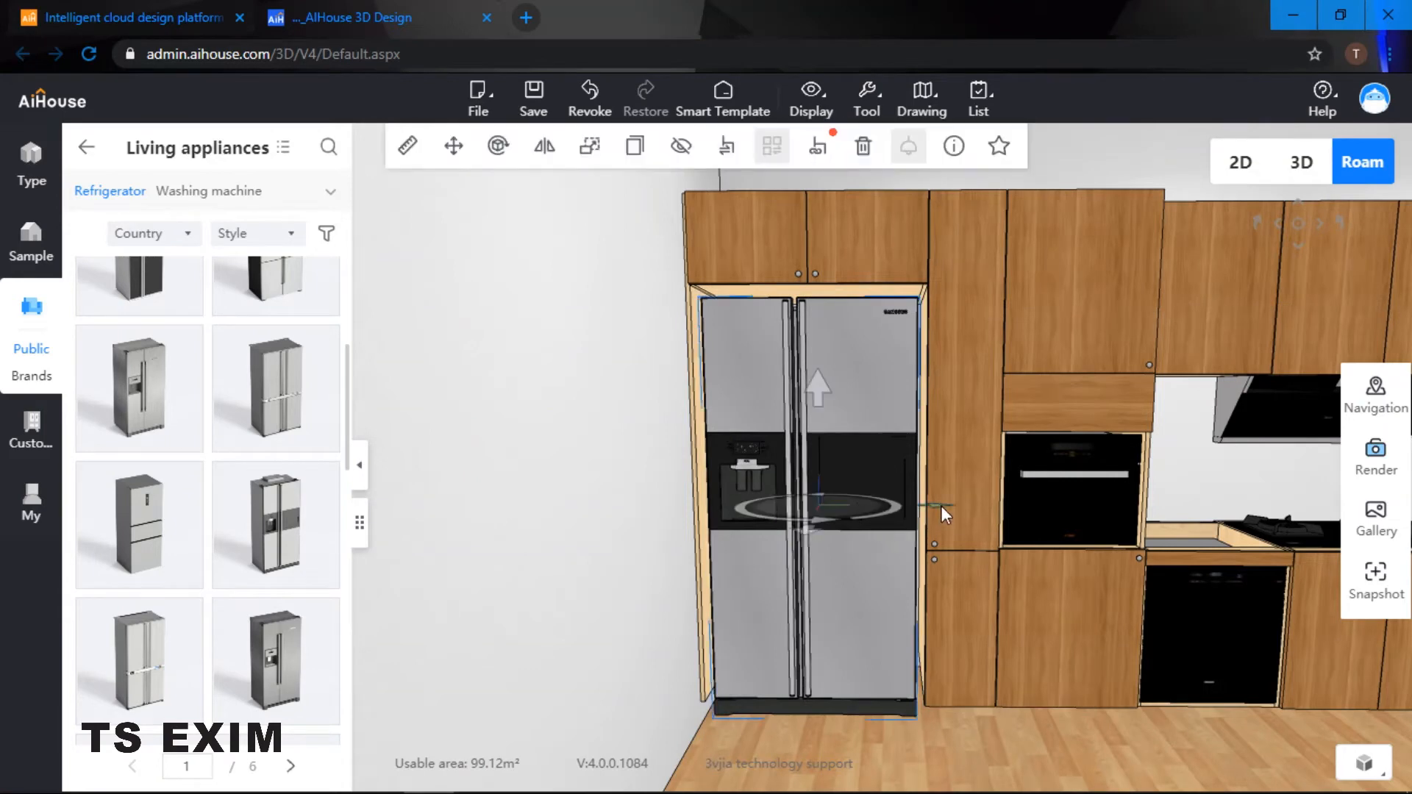
scroll(937, 515, "up", 2)
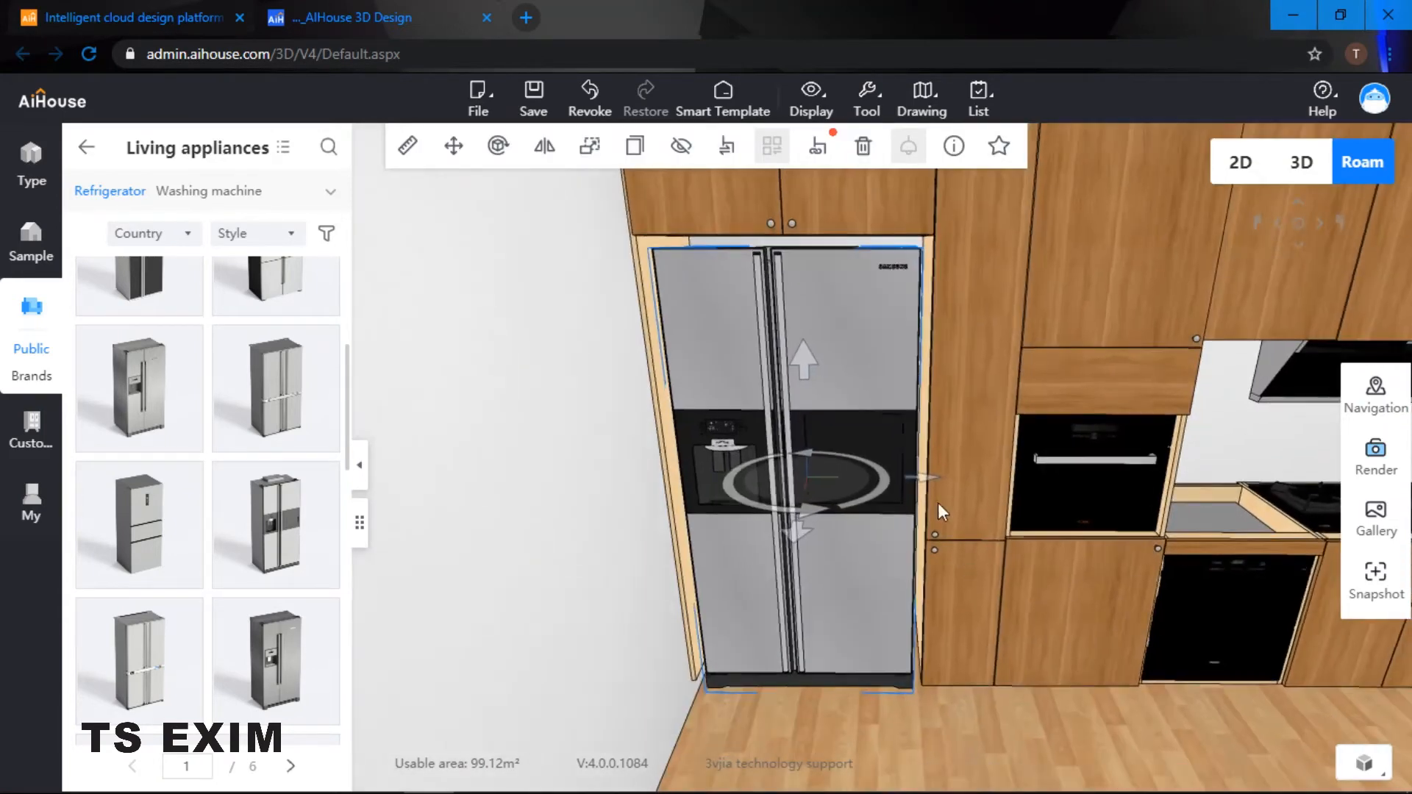
left_click_drag(924, 488, 928, 489)
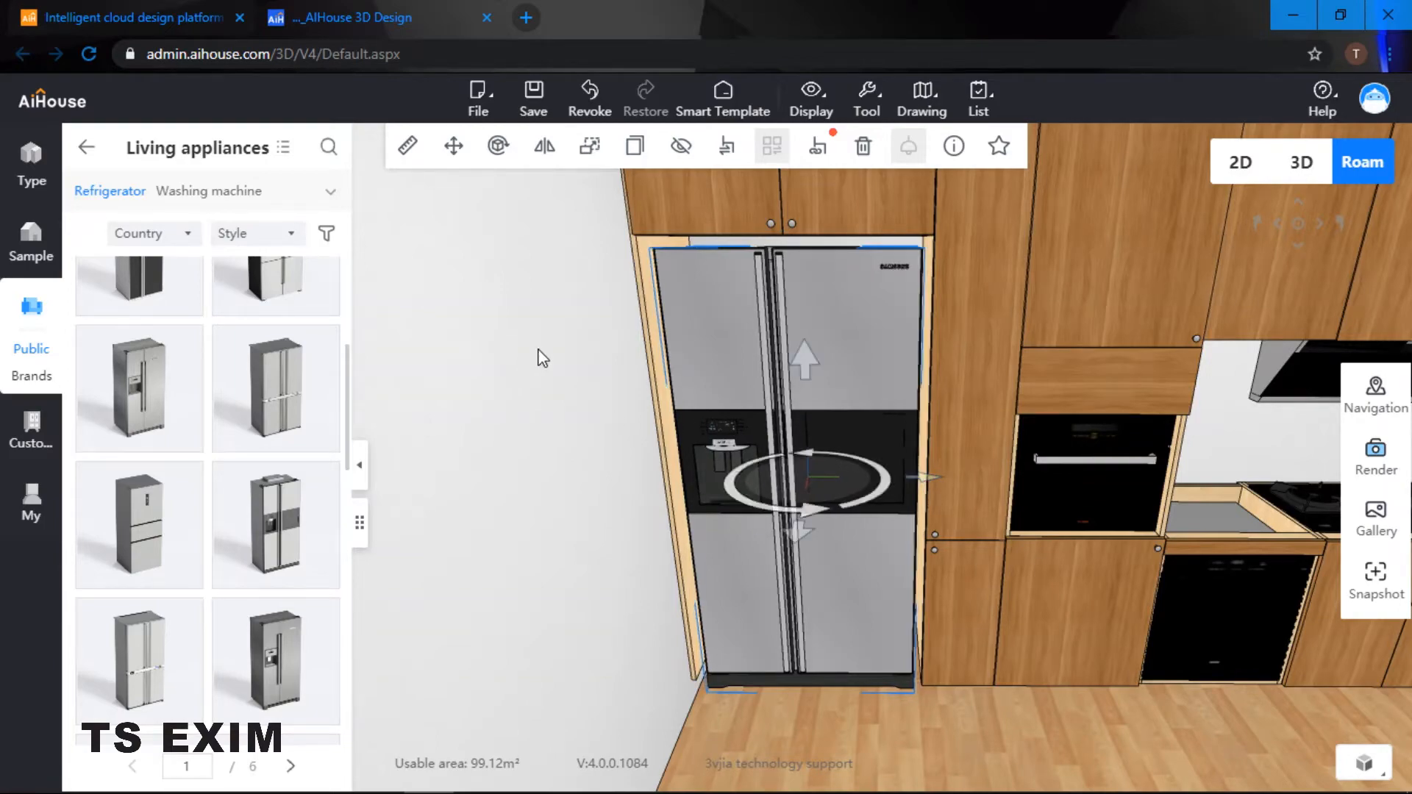
left_click(536, 355)
Step: Enter the custom kitchen cabinet design and delete the 920-wide wall cabinet enclosing the range hood
right_click_drag(845, 416, 880, 469)
scroll(977, 426, "up", 4)
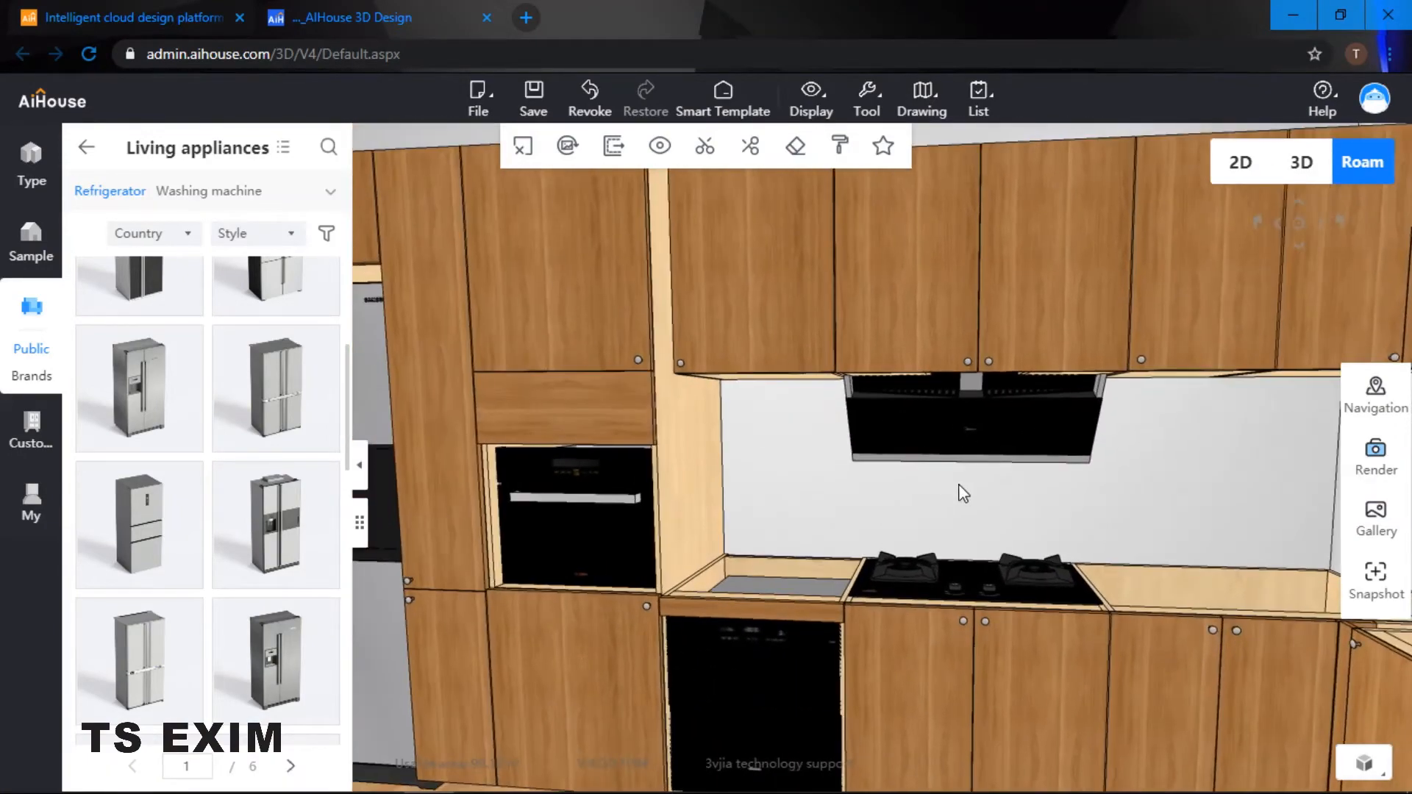
right_click_drag(961, 492, 836, 360)
right_click_drag(920, 421, 912, 548)
scroll(918, 507, "down", 3)
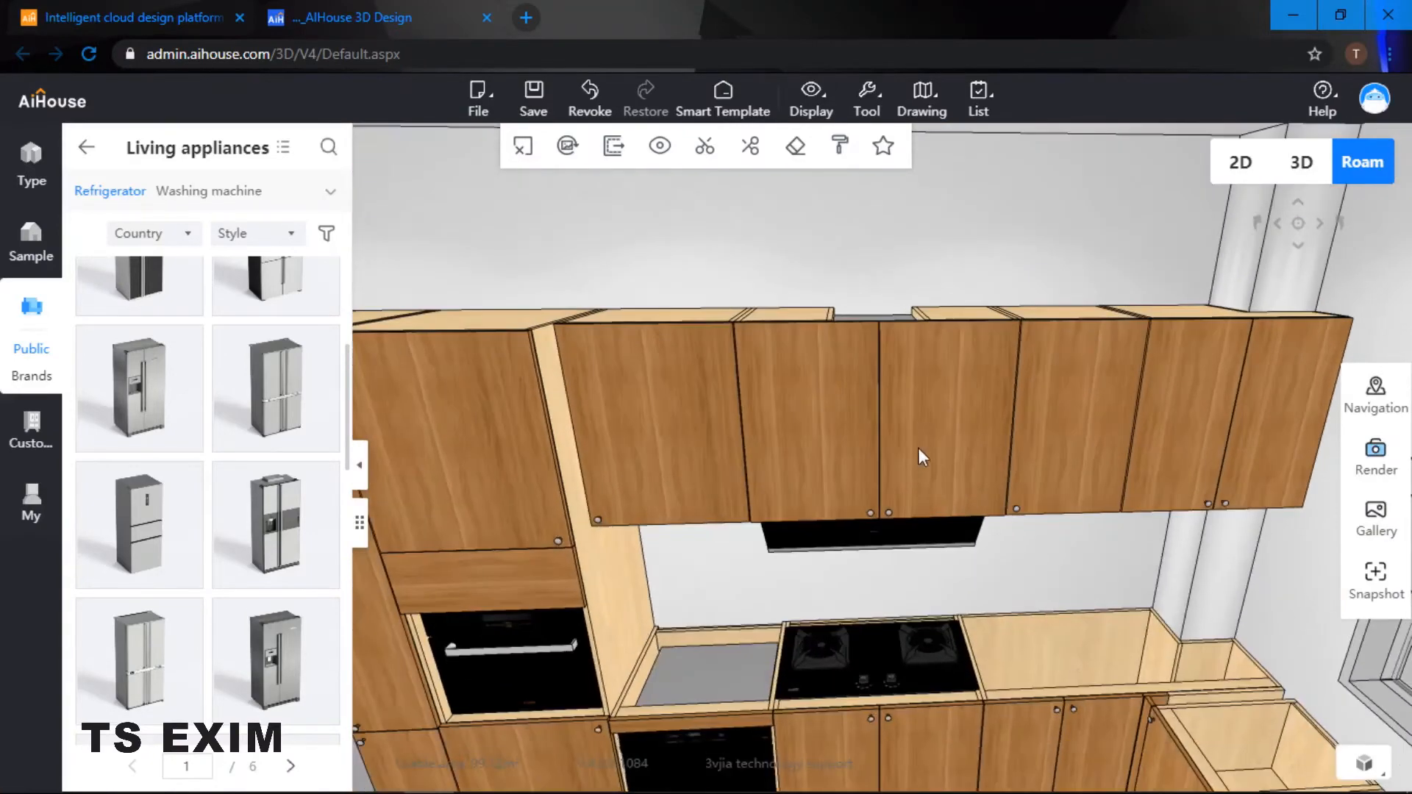
left_click(816, 250)
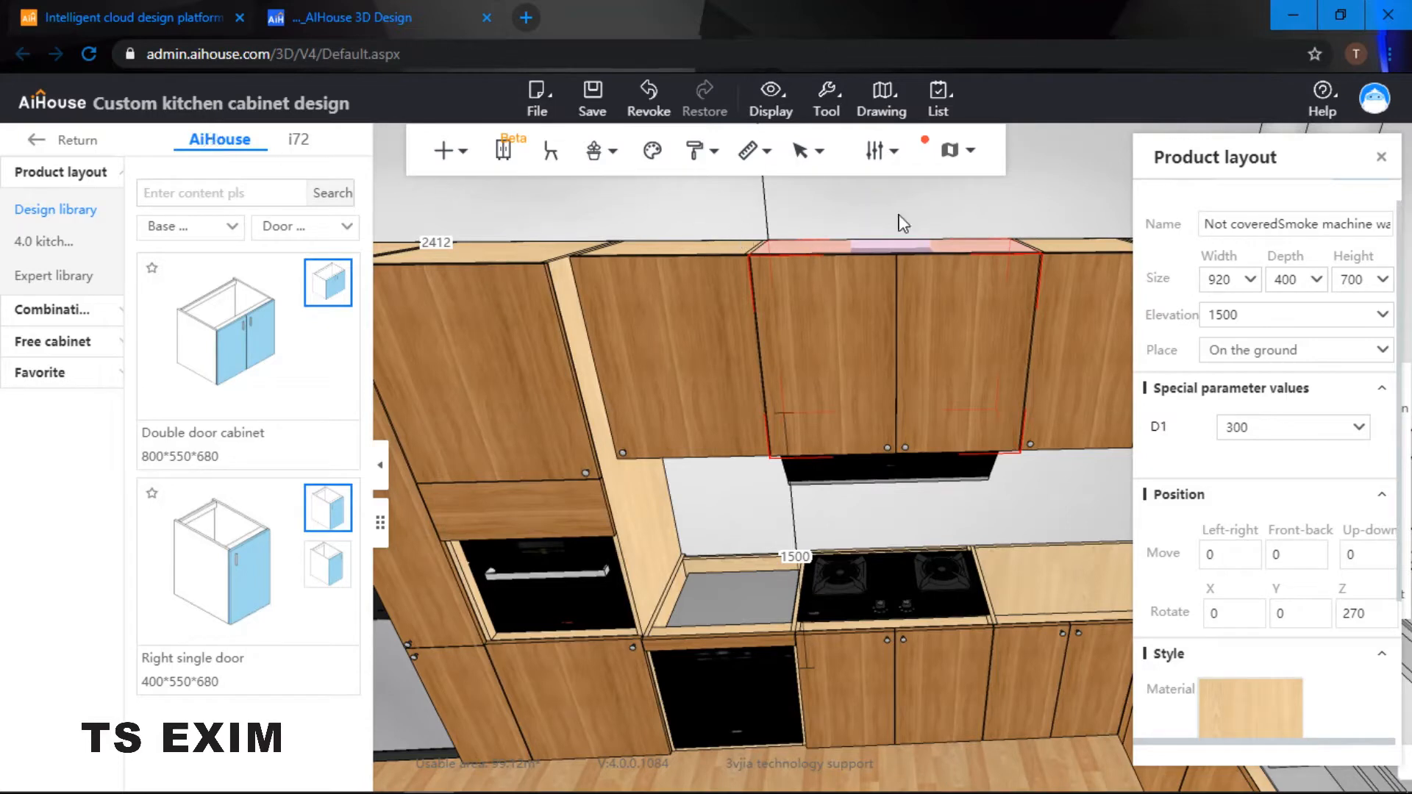
left_click(1382, 157)
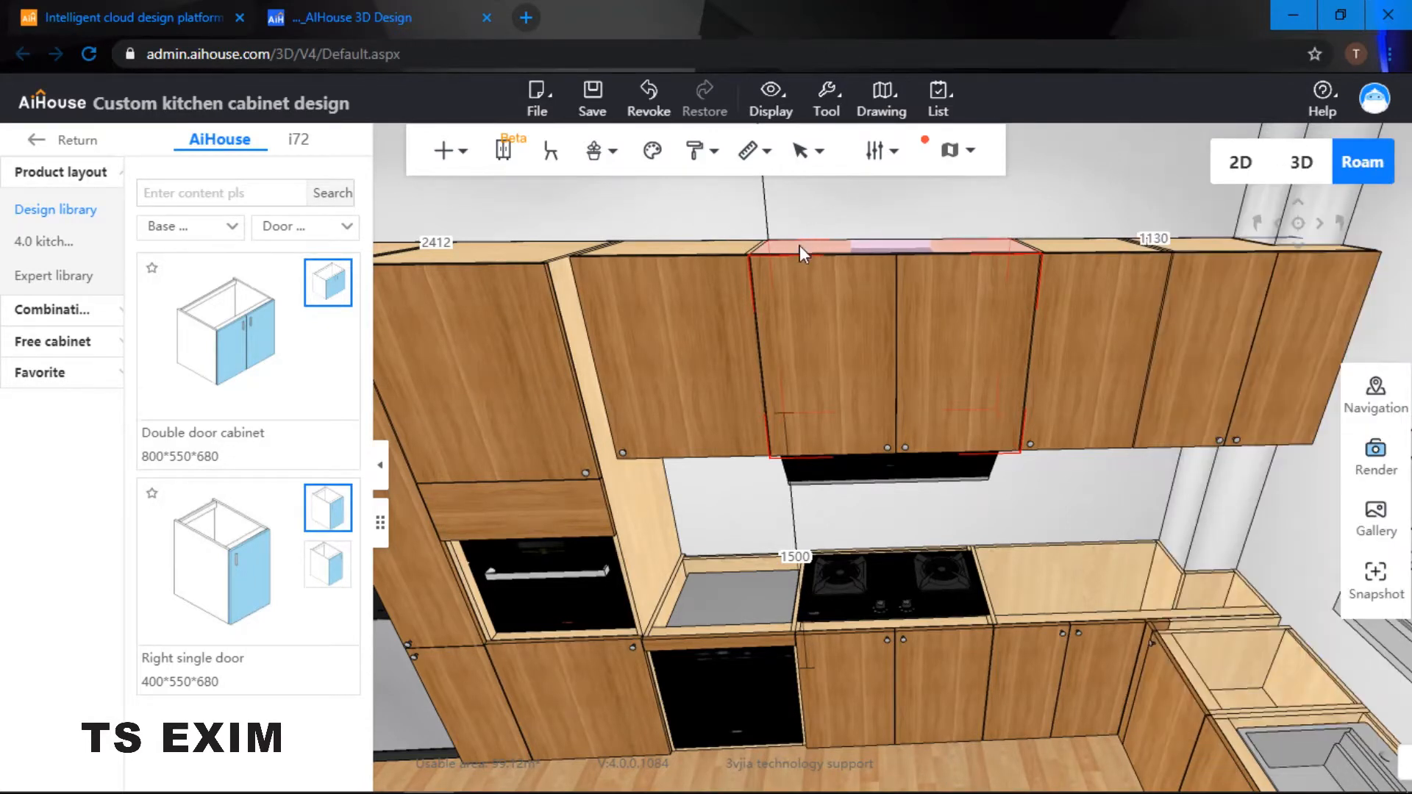
left_click(800, 244)
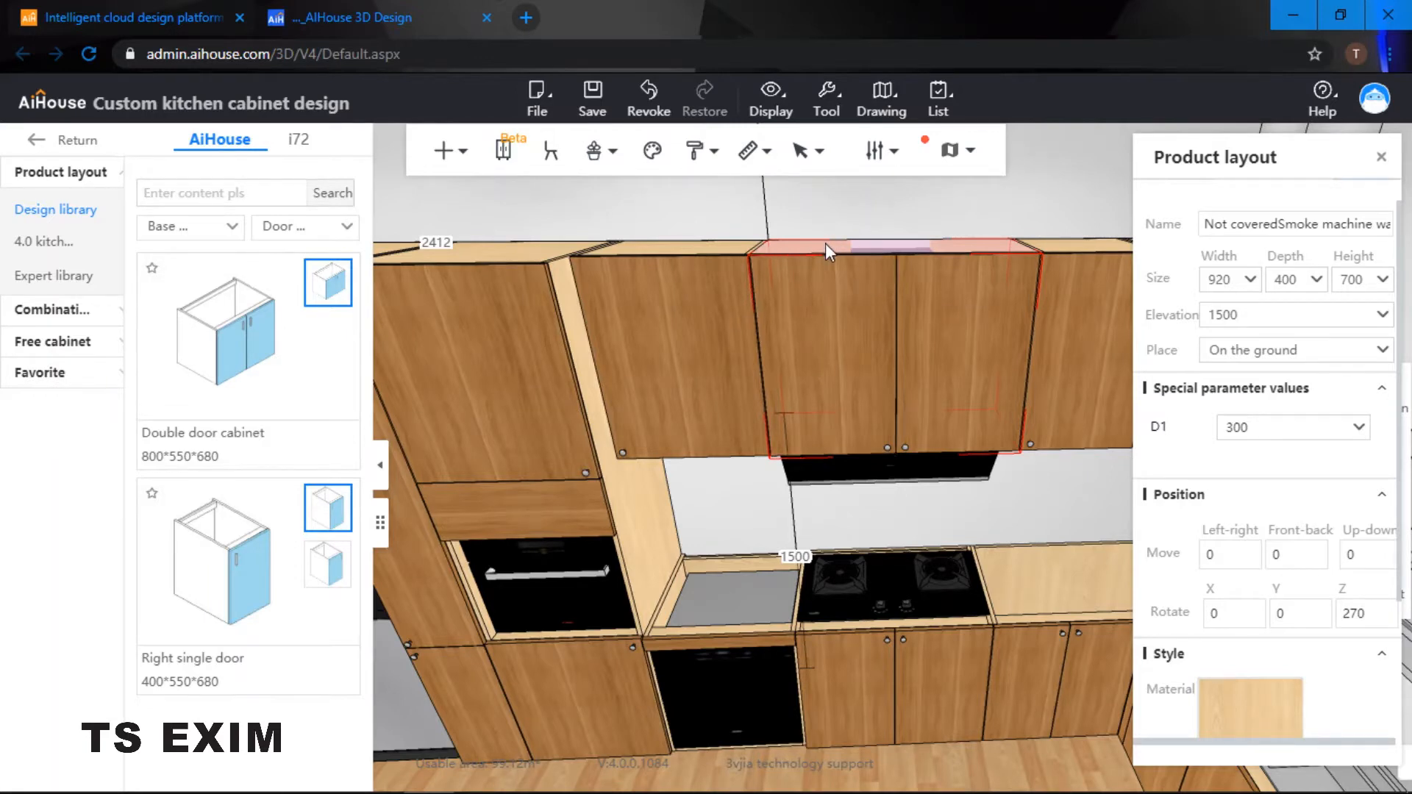
key("Delete")
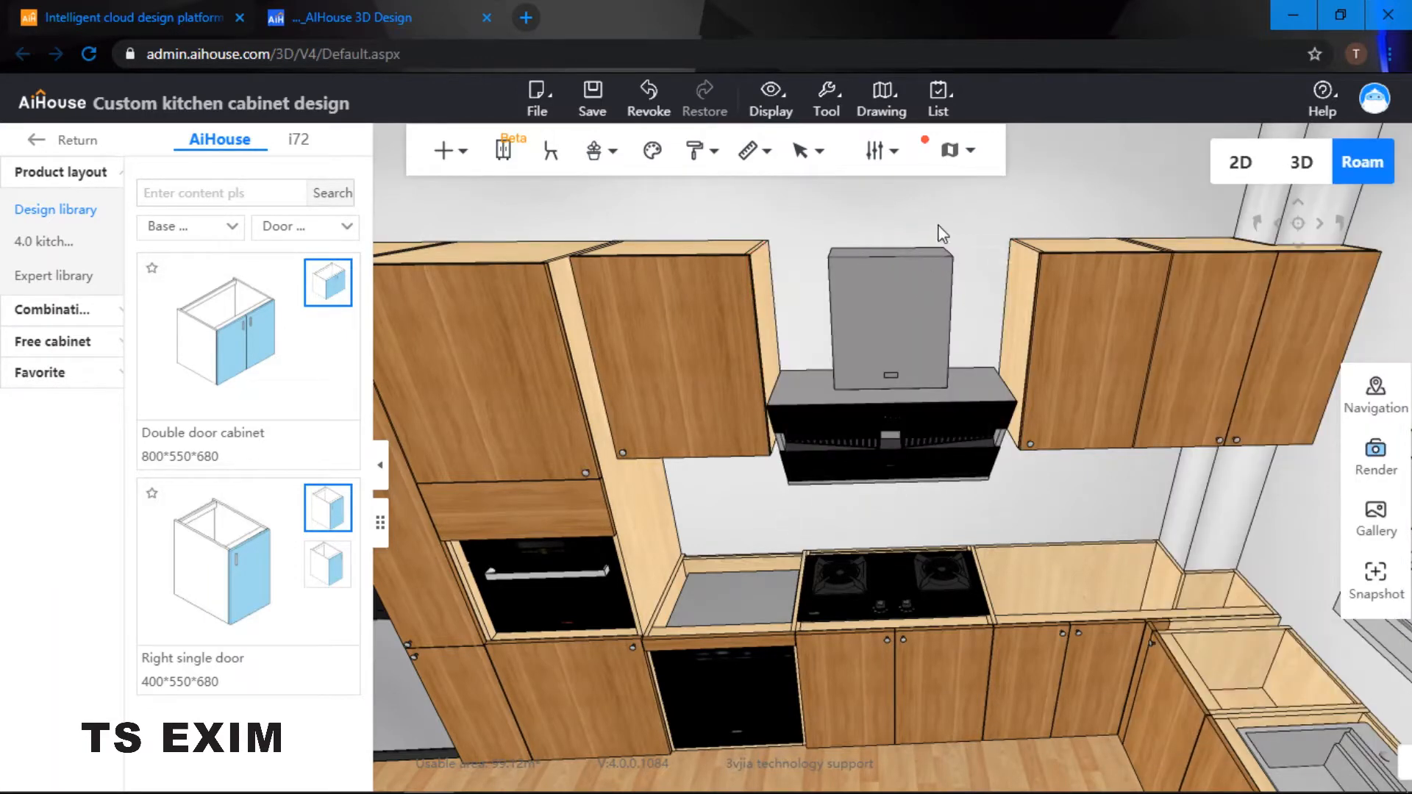
Step: Shift the range hood to the right with left-right moves of 5 to centre it between the neighbouring wall cabinets
middle_click_drag(938, 224, 829, 303)
left_click(751, 302)
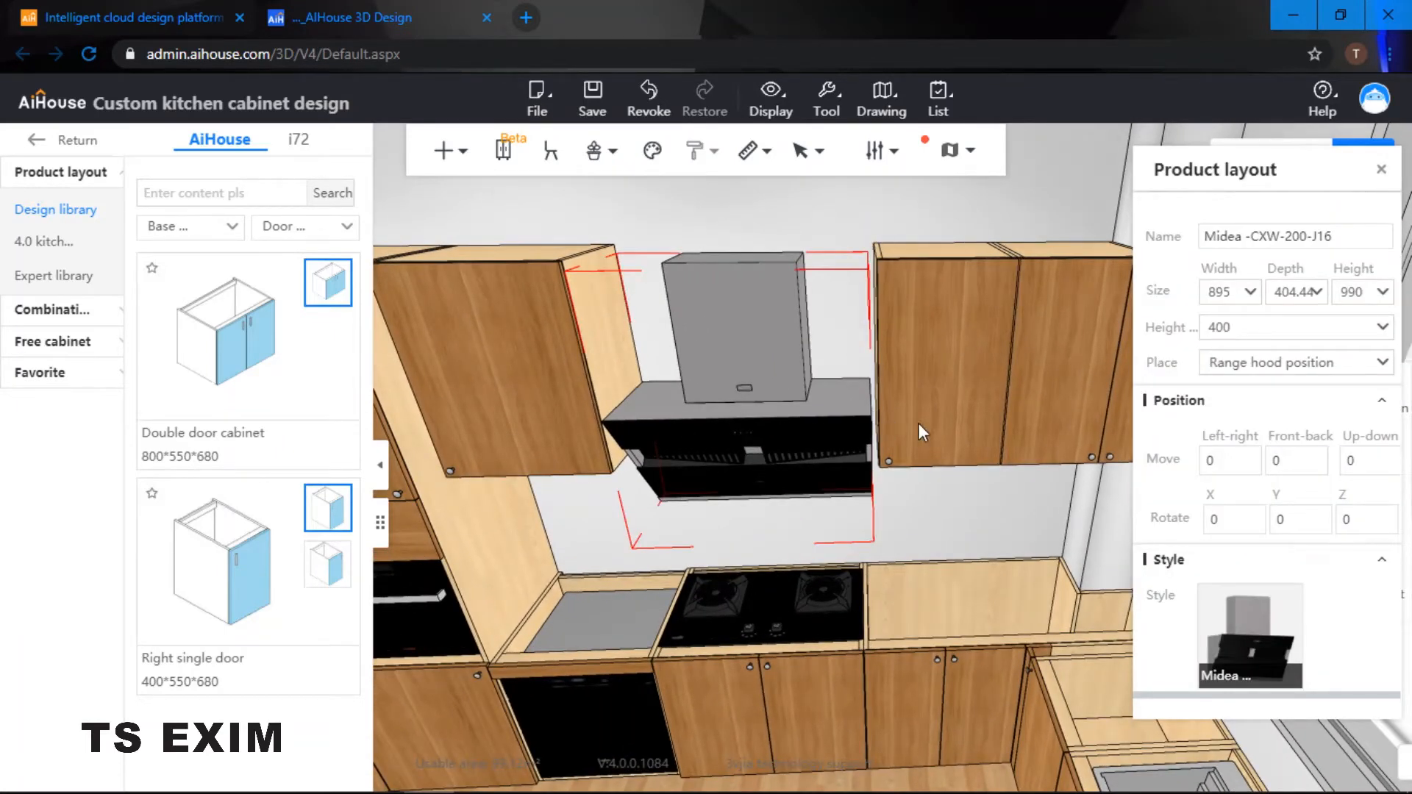
left_click(1211, 459)
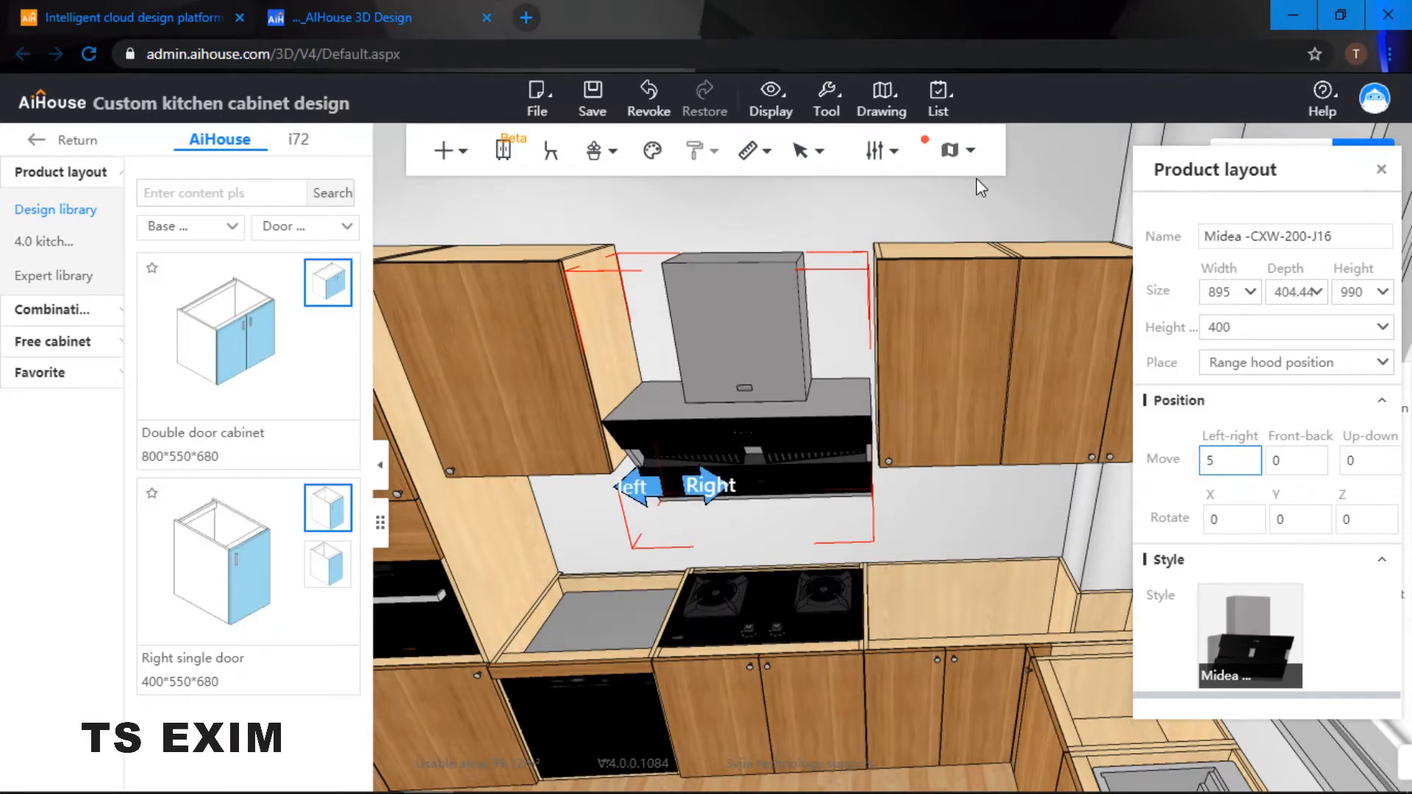
key("Return")
mouse_move(798, 202)
left_mouse_down()
mouse_move(914, 219)
mouse_move(808, 224)
left_mouse_up()
left_click(1209, 462)
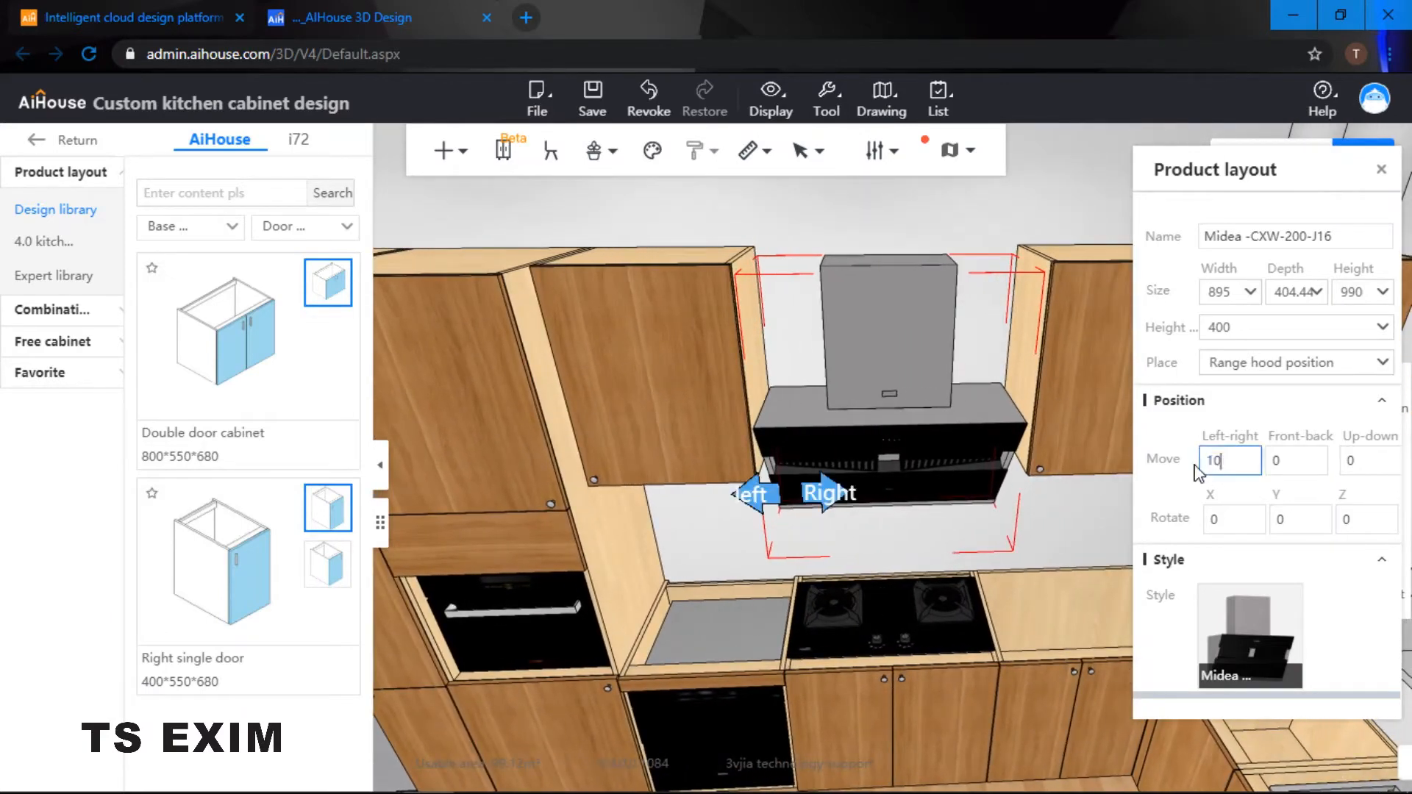
type("5")
key("Return")
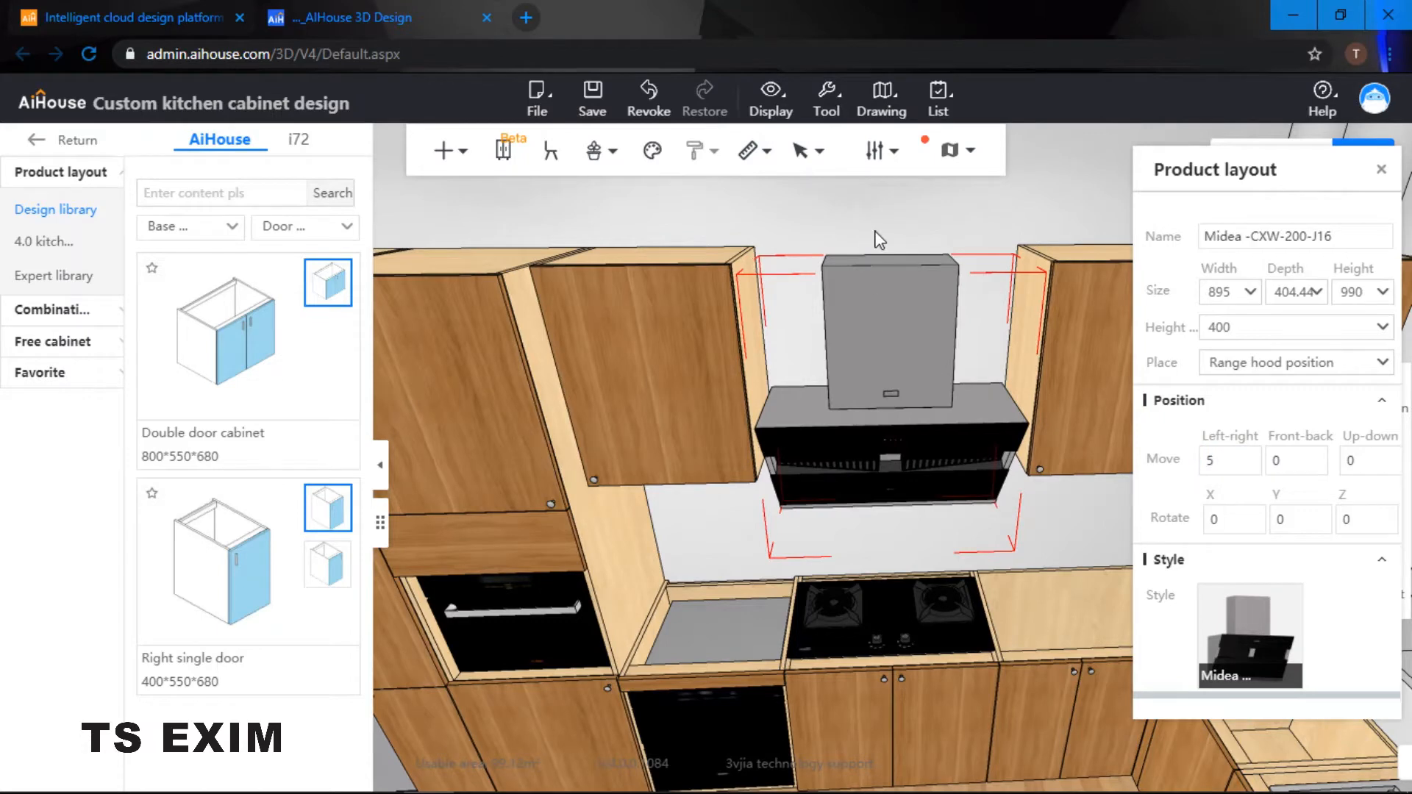
Step: Set the range hood's height from the countertop to 550
left_click_drag(881, 220, 785, 258)
scroll(844, 239, "down", 1)
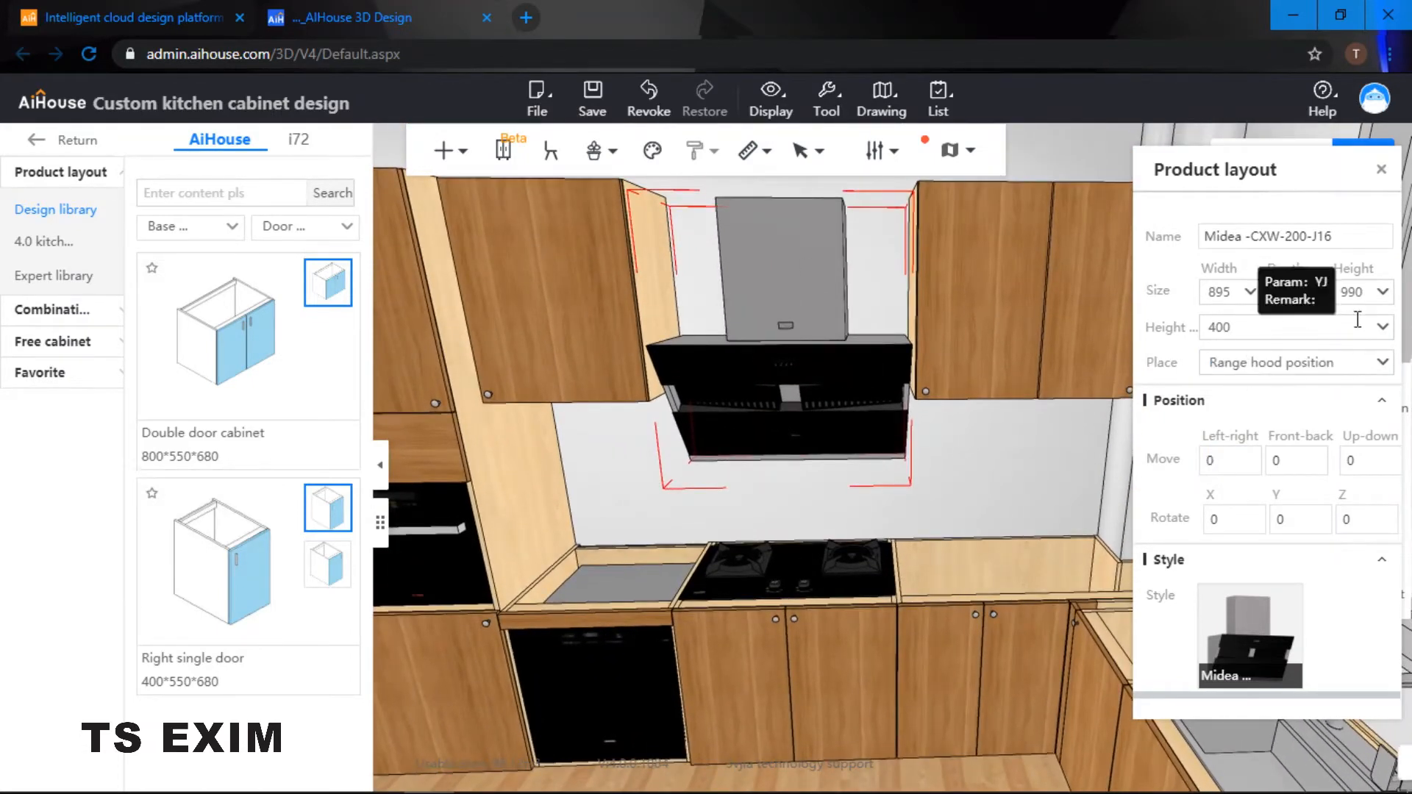
left_click_drag(1250, 326, 1153, 324)
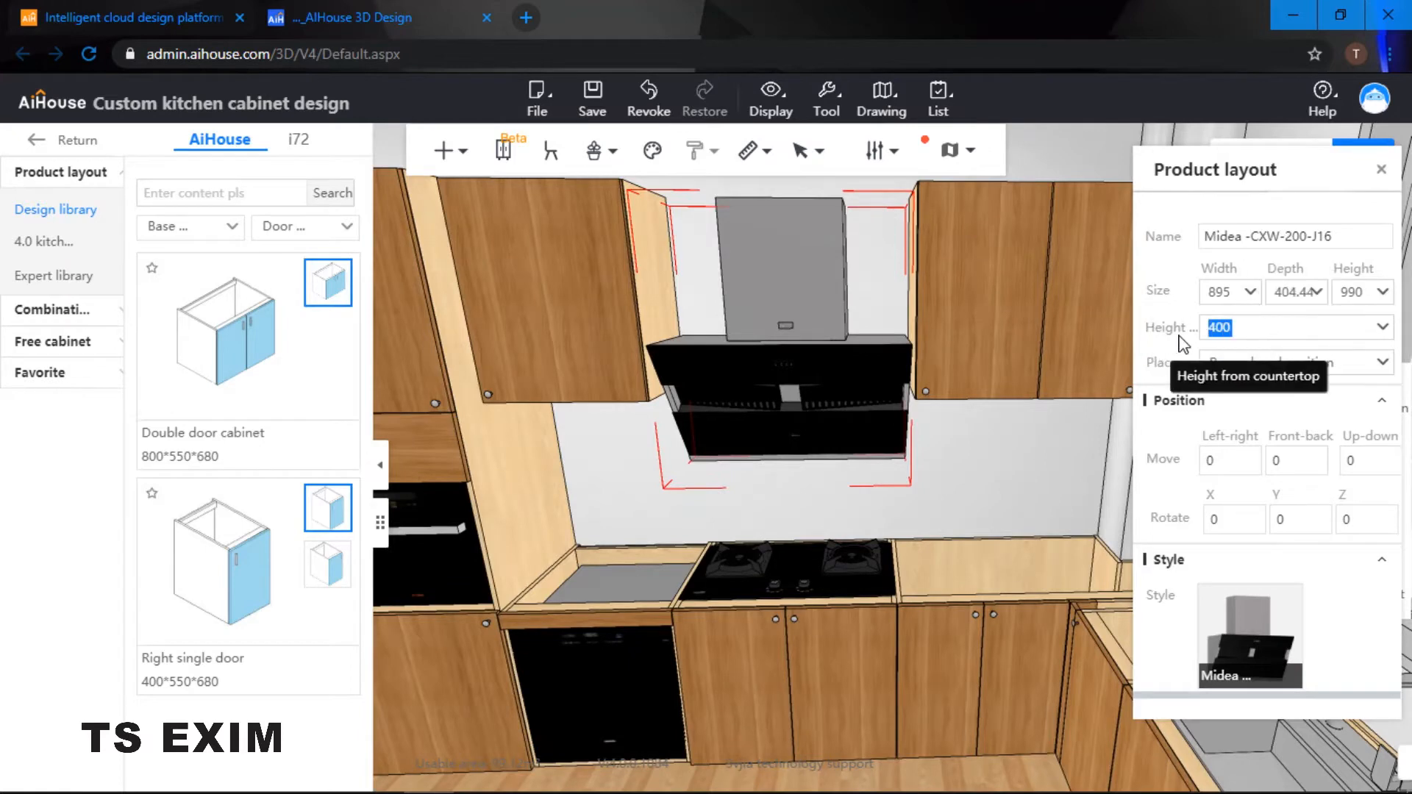
type("5")
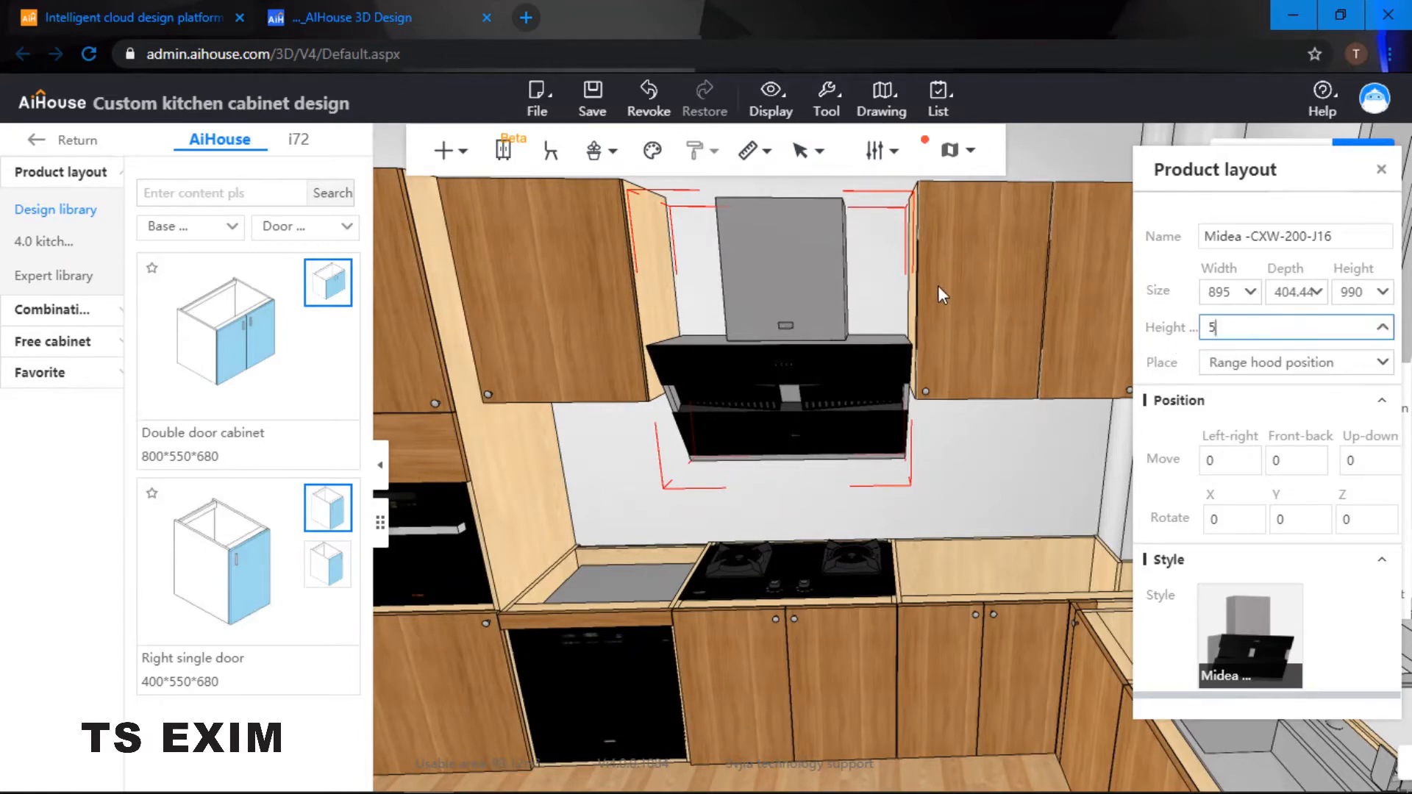
type("50")
key("Return")
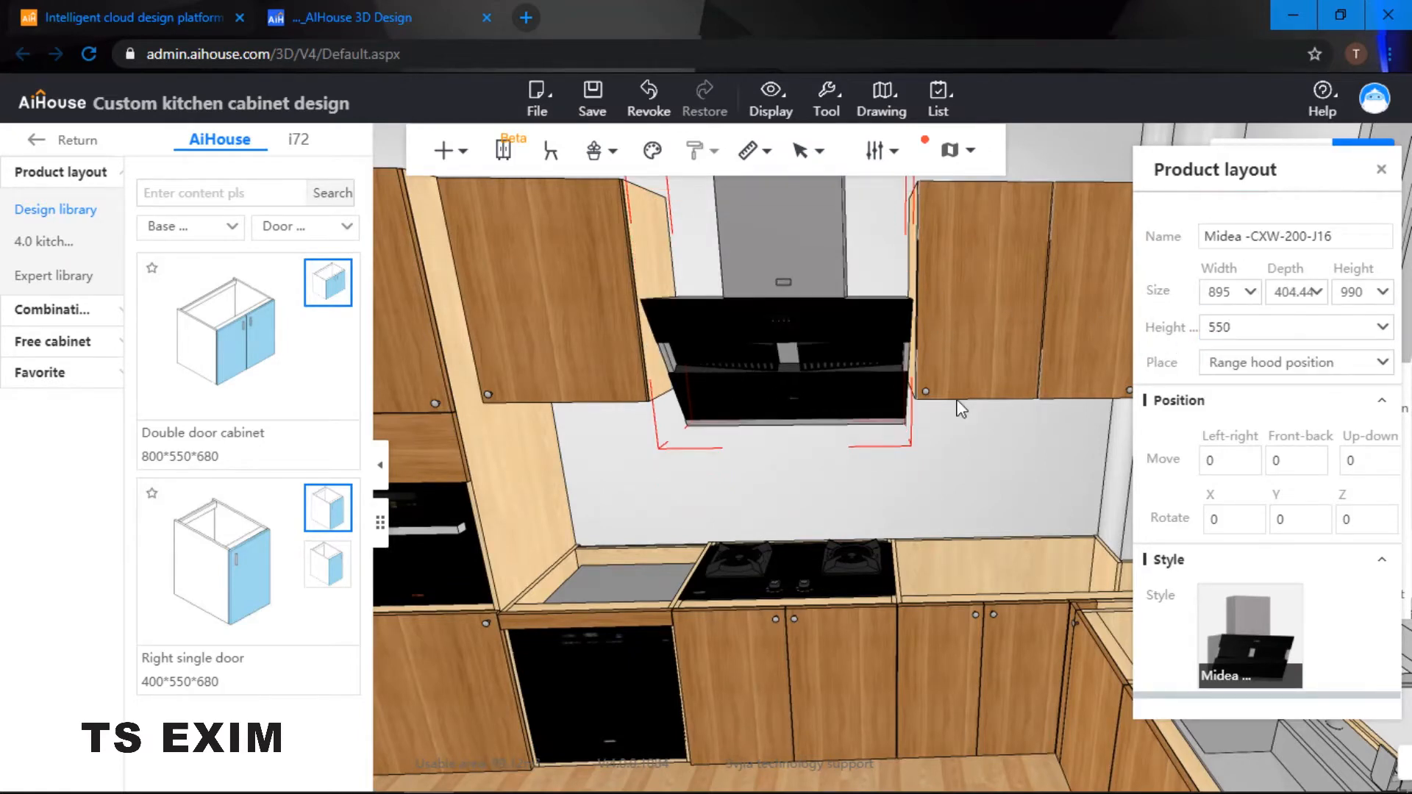
Step: Raise the range hood by setting its height from the countertop to 600
left_click_drag(974, 457, 969, 371)
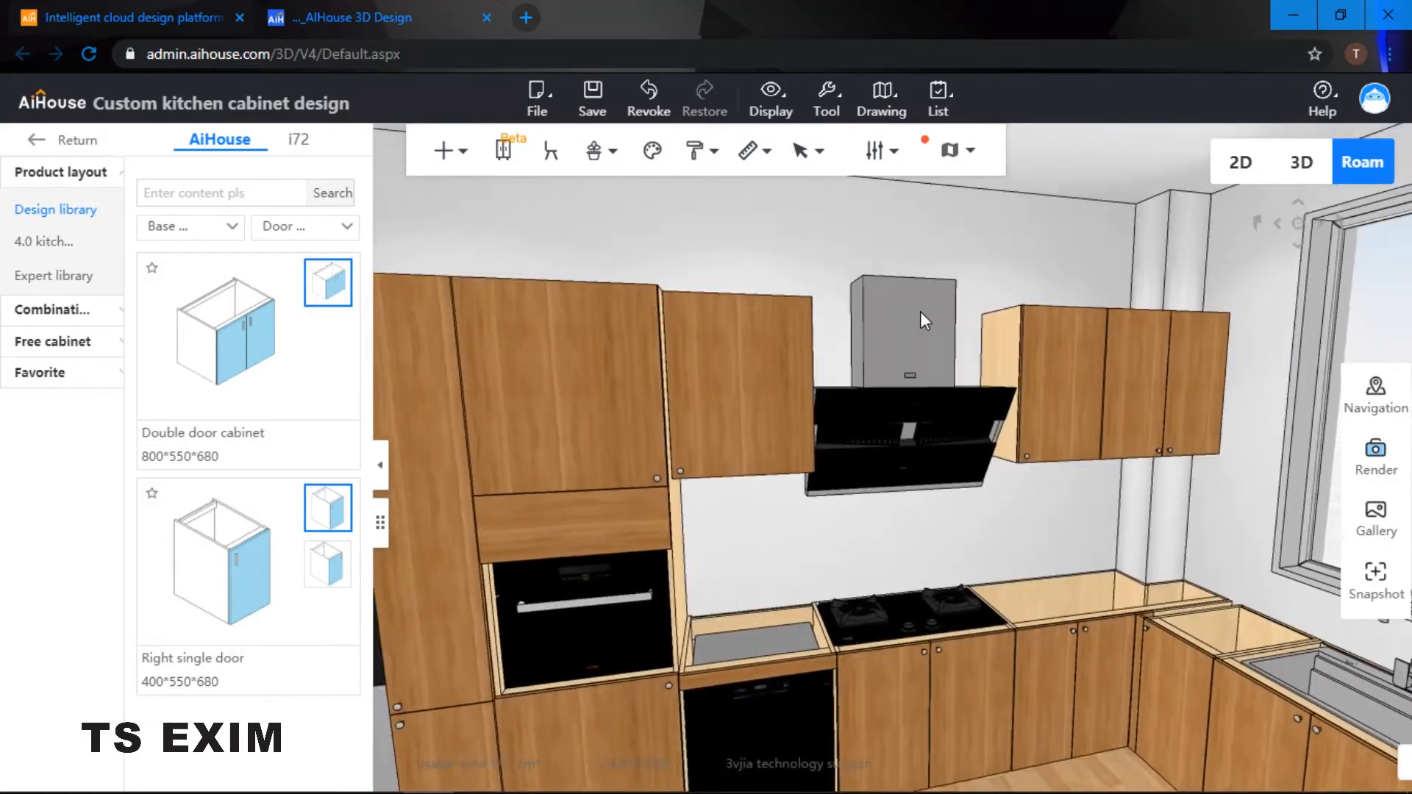
left_click(925, 308)
double_click(1253, 329)
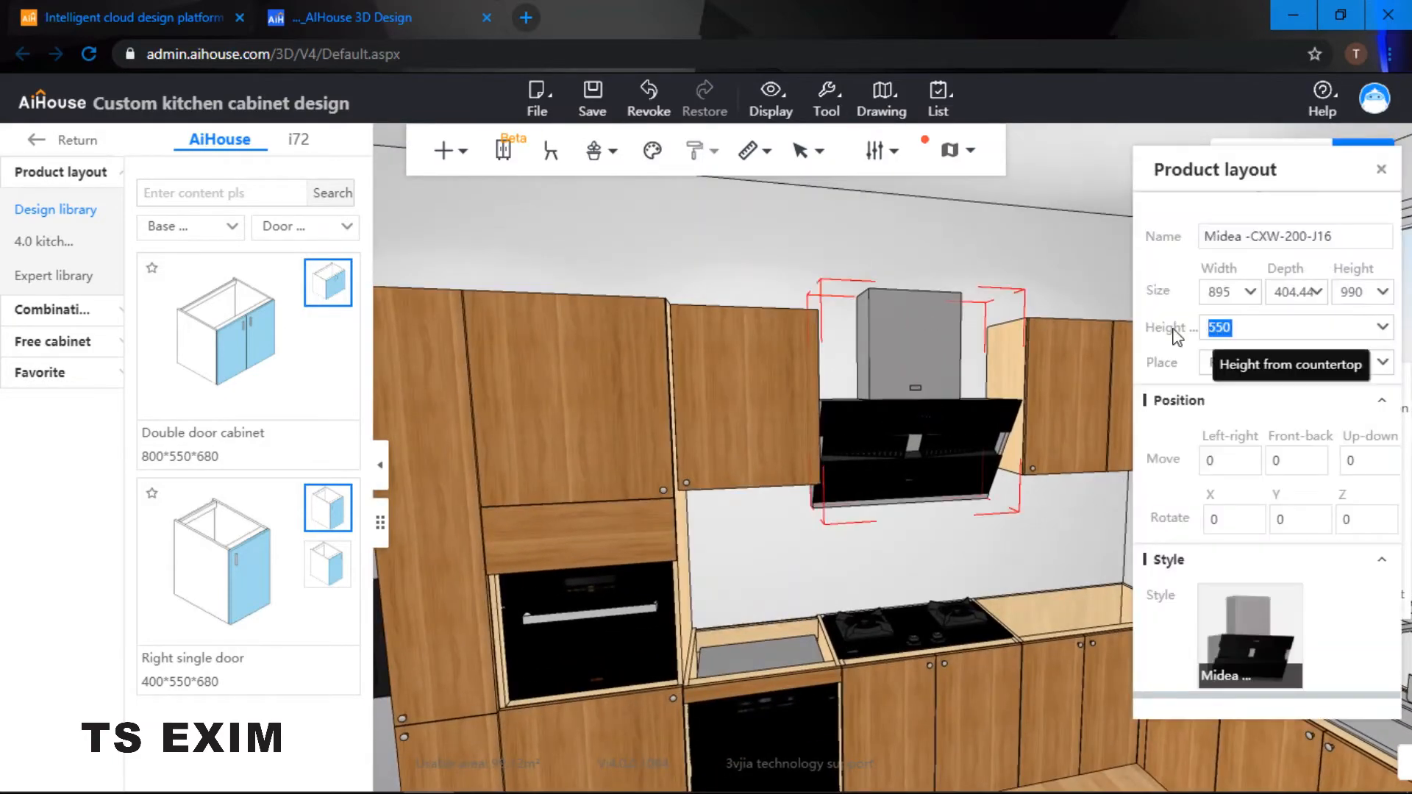
type("600")
key("Return")
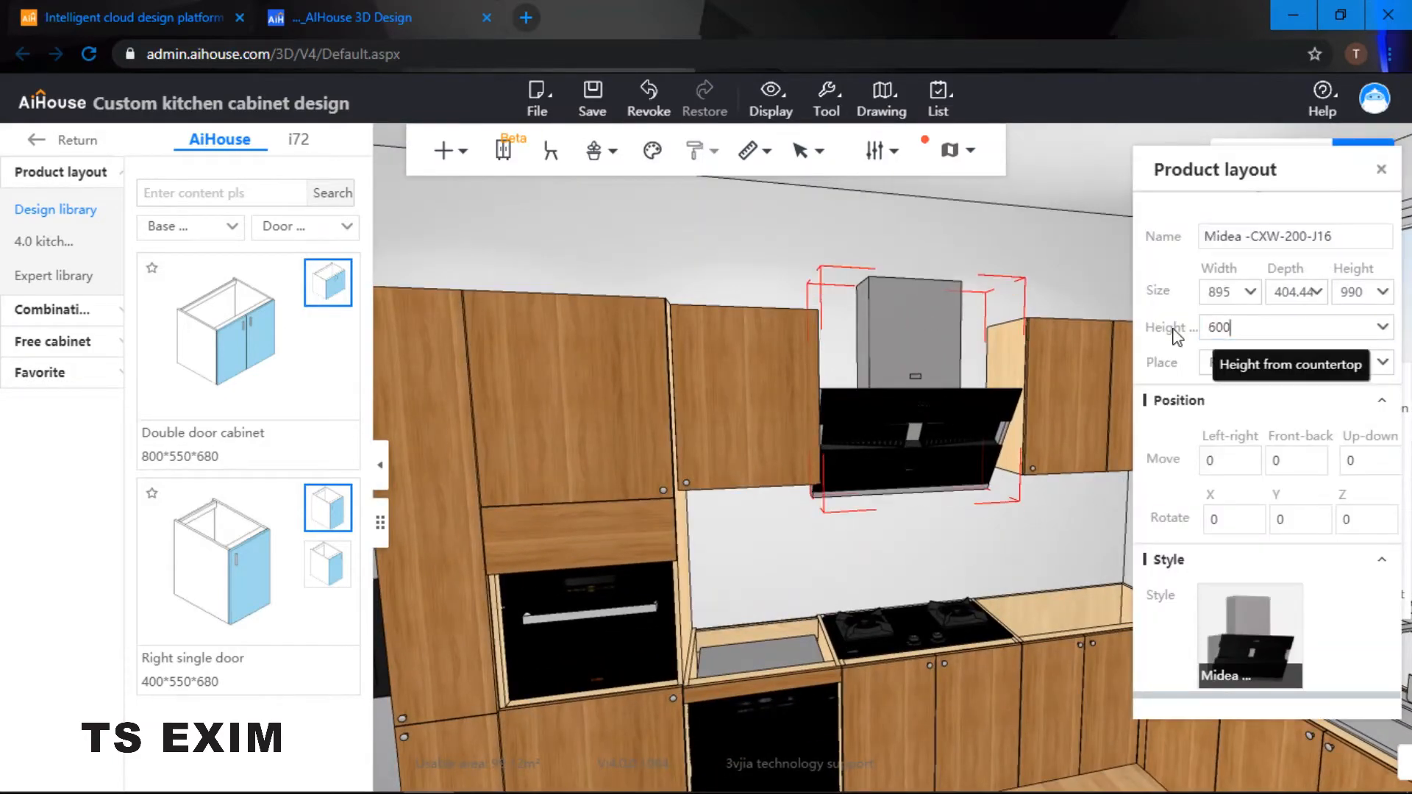
left_click(755, 259)
Step: Start a countertop installation along the L-shaped run of base cabinets with the stove and sink
scroll(755, 259, "down", 2)
left_click_drag(762, 276, 699, 265)
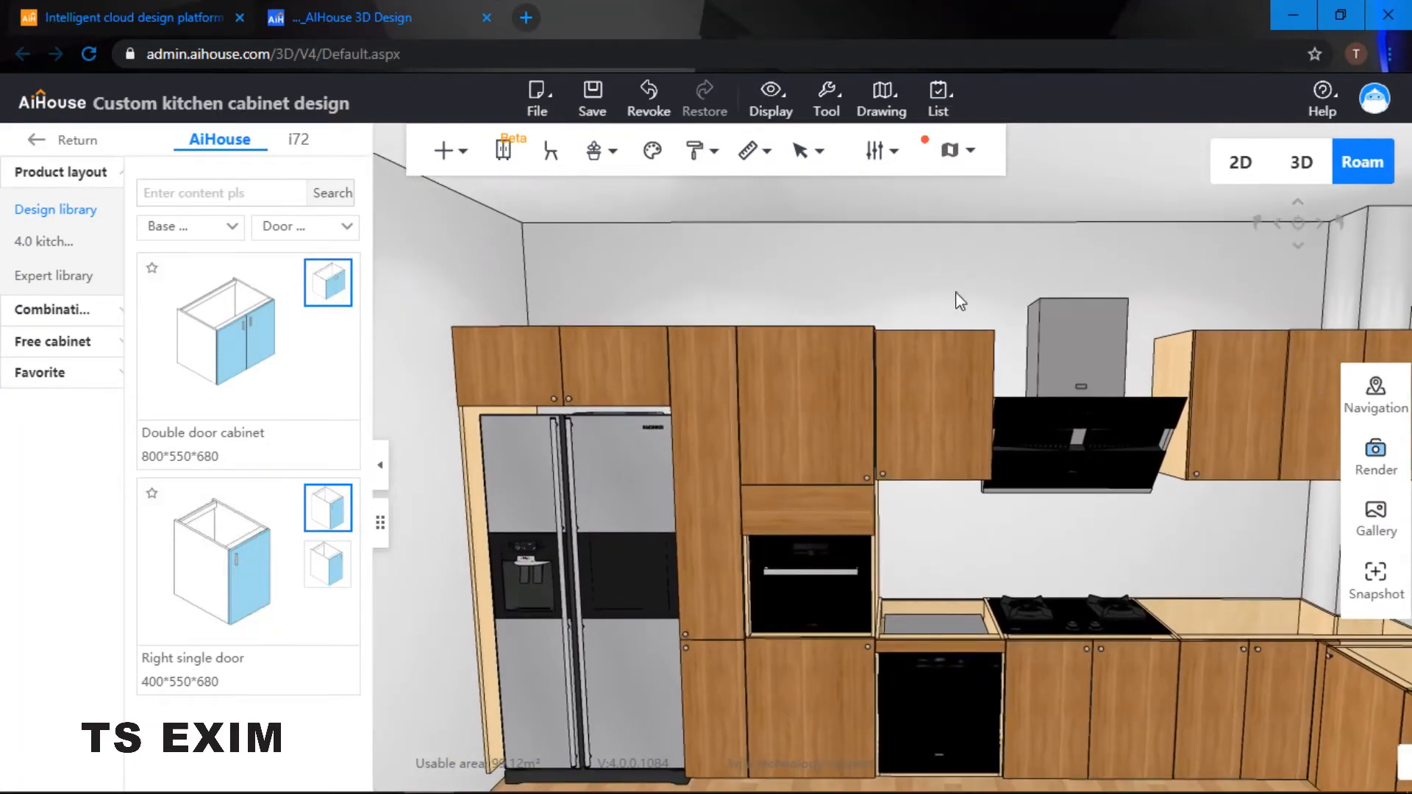
left_click_drag(1074, 359, 1258, 365)
mouse_move(990, 334)
left_mouse_down()
mouse_move(1142, 475)
mouse_move(764, 456)
mouse_move(739, 356)
mouse_move(911, 363)
mouse_move(1036, 378)
mouse_move(1071, 492)
mouse_move(1065, 459)
mouse_move(977, 441)
mouse_move(1013, 437)
mouse_move(986, 401)
mouse_move(1018, 368)
mouse_move(1000, 313)
left_mouse_up()
scroll(1003, 442, "up", 2)
scroll(1017, 368, "up", 2)
left_click(445, 152)
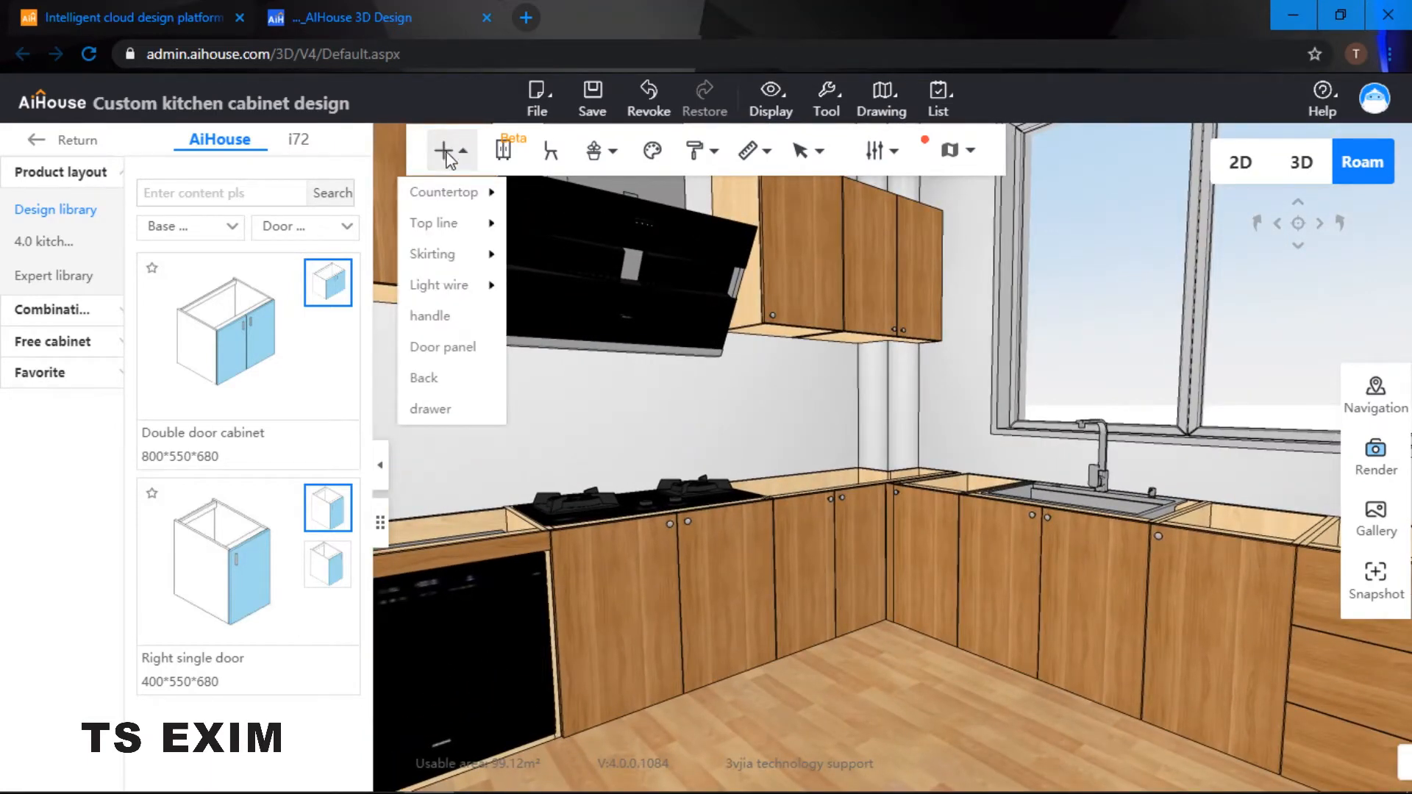
mouse_move(452, 194)
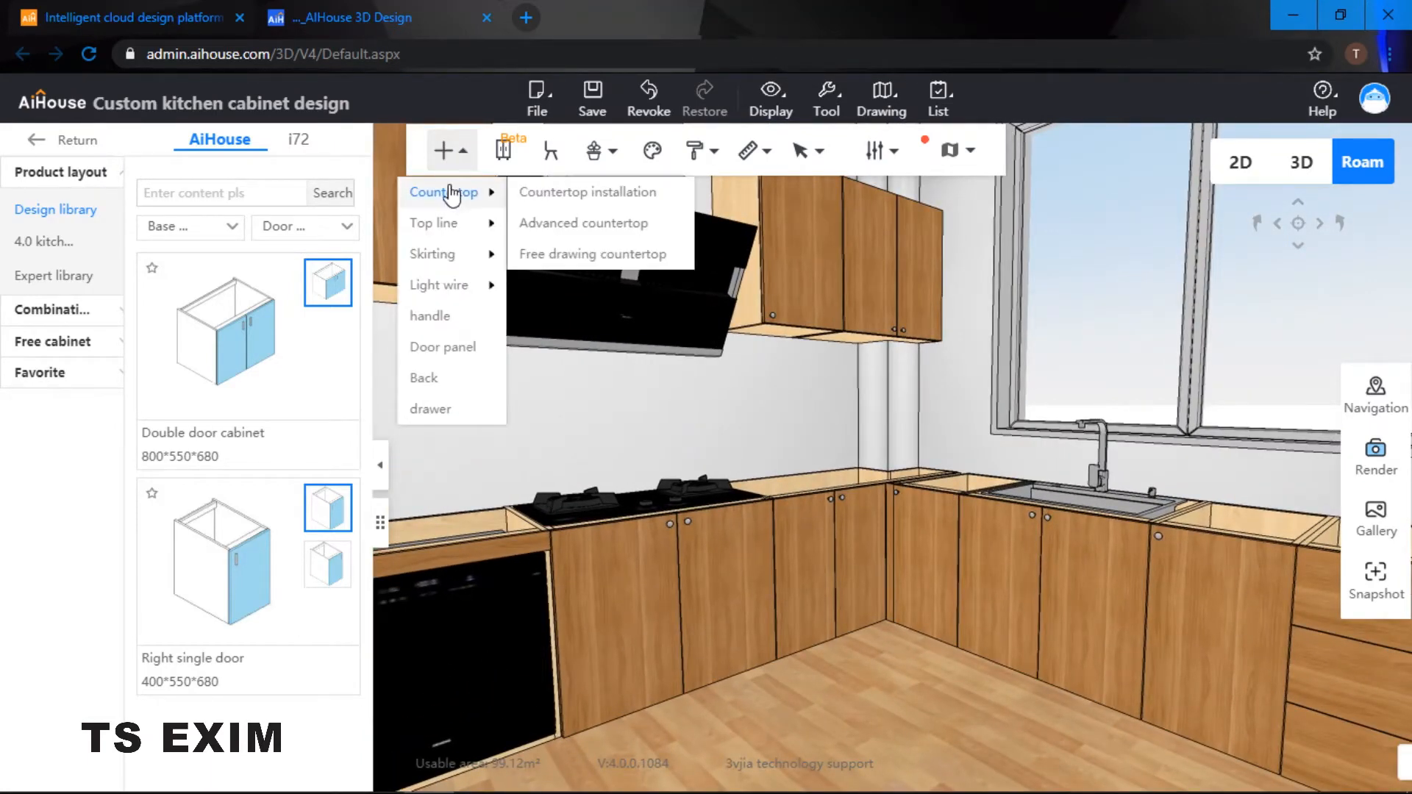
left_click(576, 197)
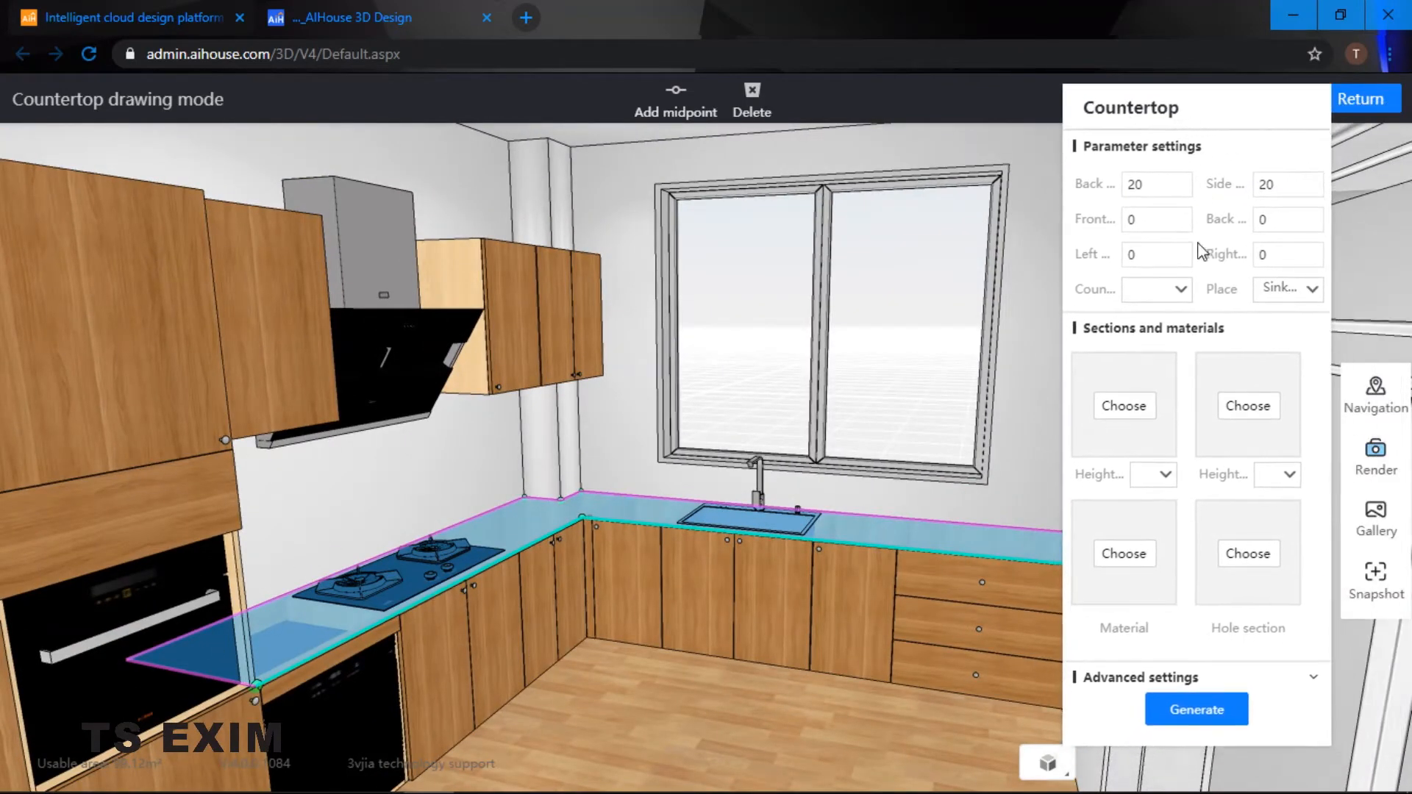
Step: Choose the 30 × 30 square profile TM-61 as the countertop's front water baffle section
left_click(1131, 412)
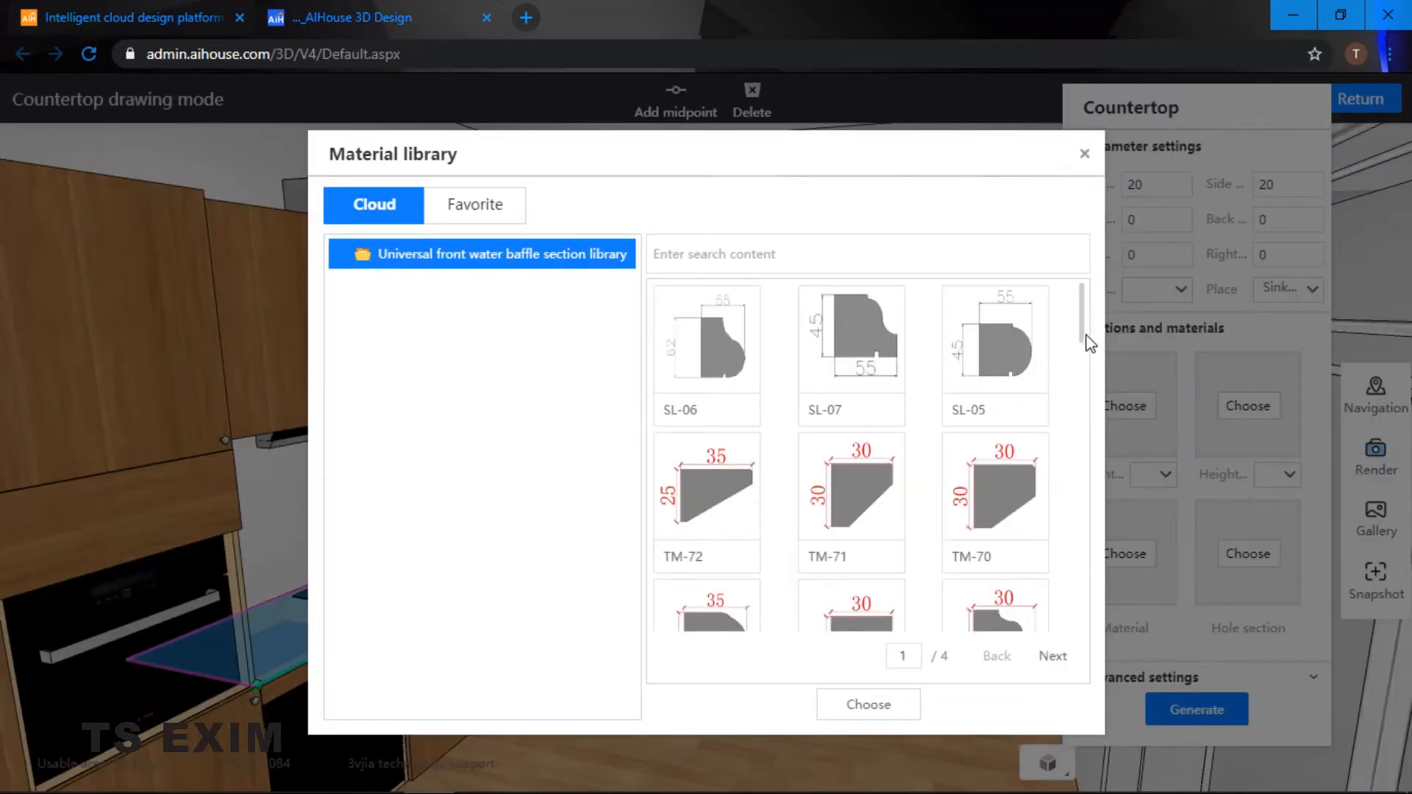
left_click_drag(1083, 327, 1084, 416)
left_click(1008, 404)
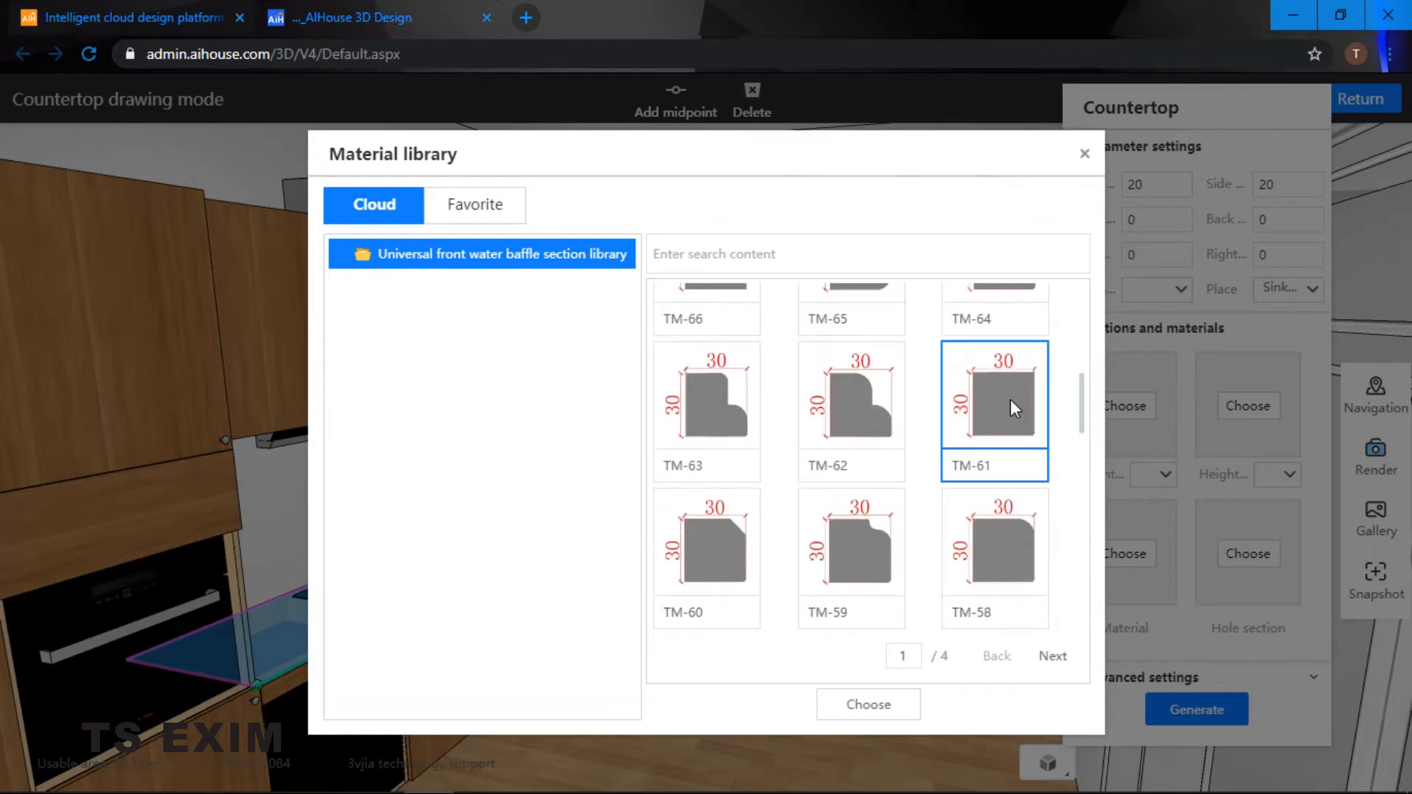
left_click(875, 704)
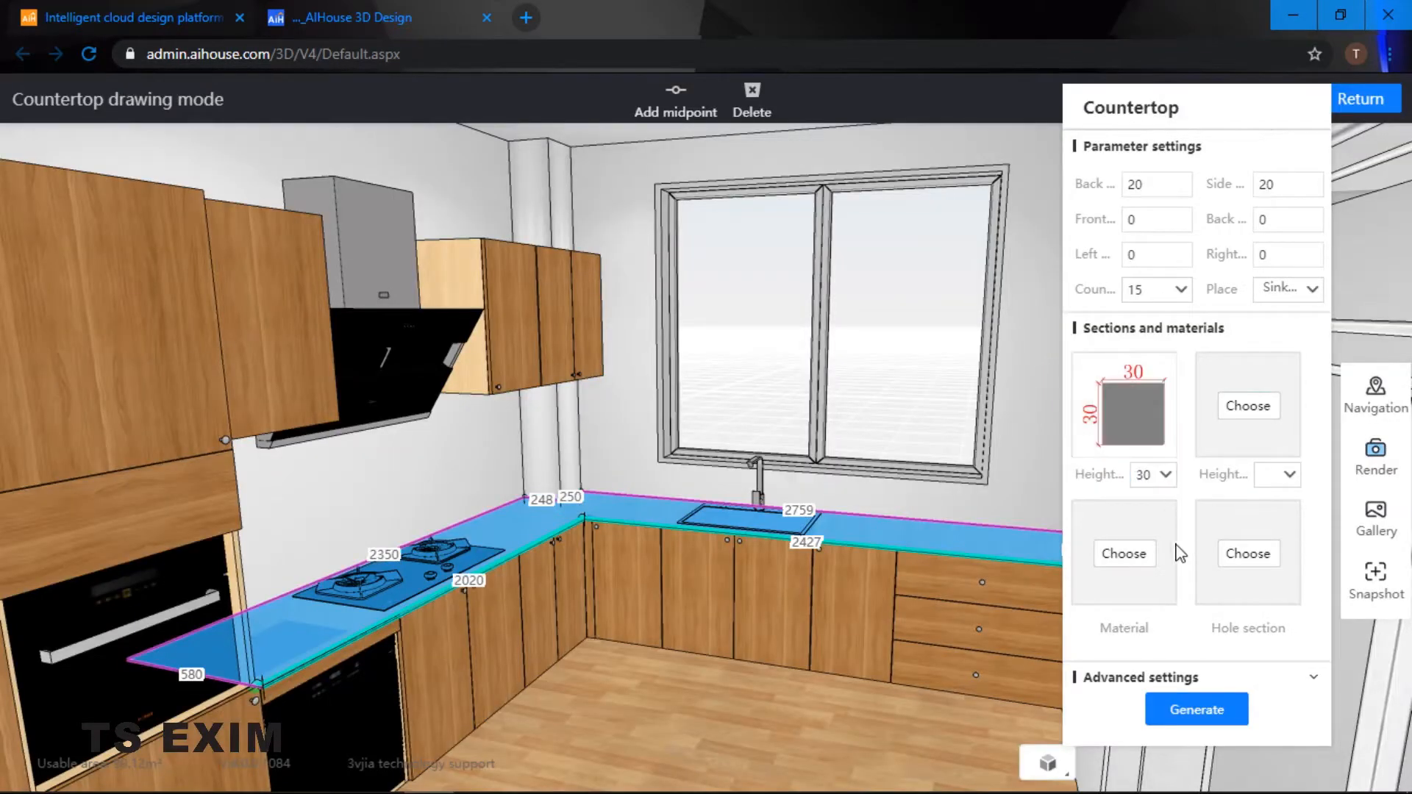
Step: Set the countertop material to the dark marble Juz_dxp_4321g from the stone library
left_click(1123, 553)
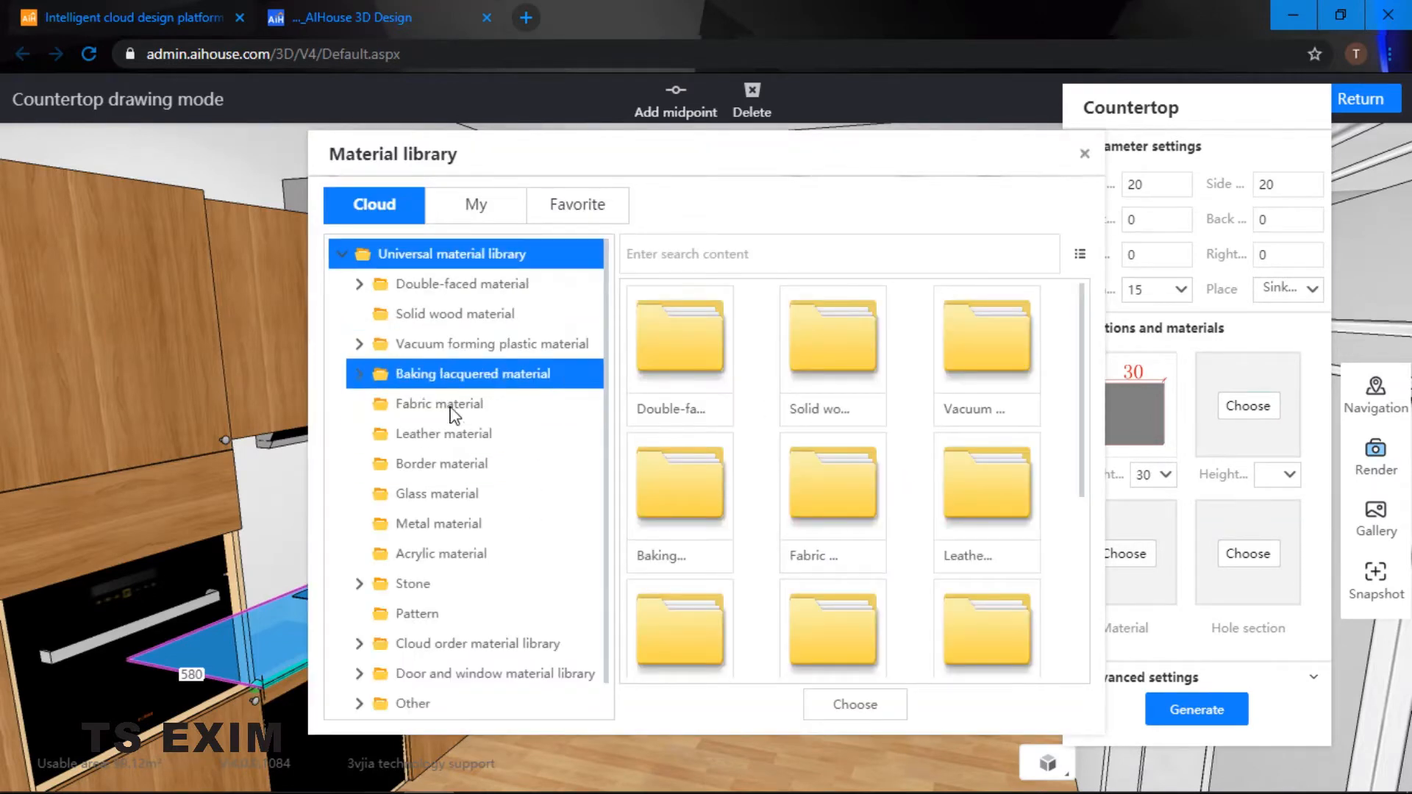
left_click(442, 584)
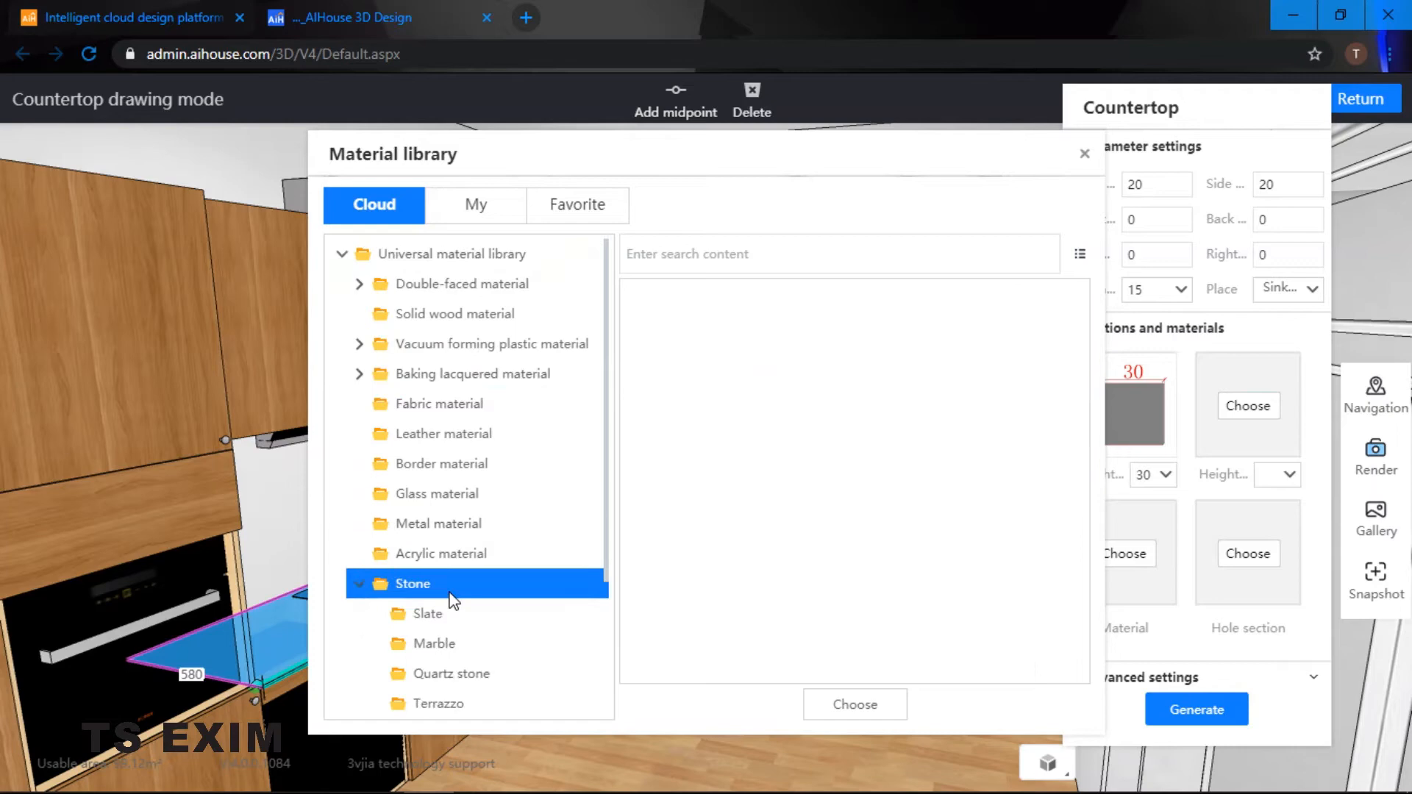
left_click(448, 640)
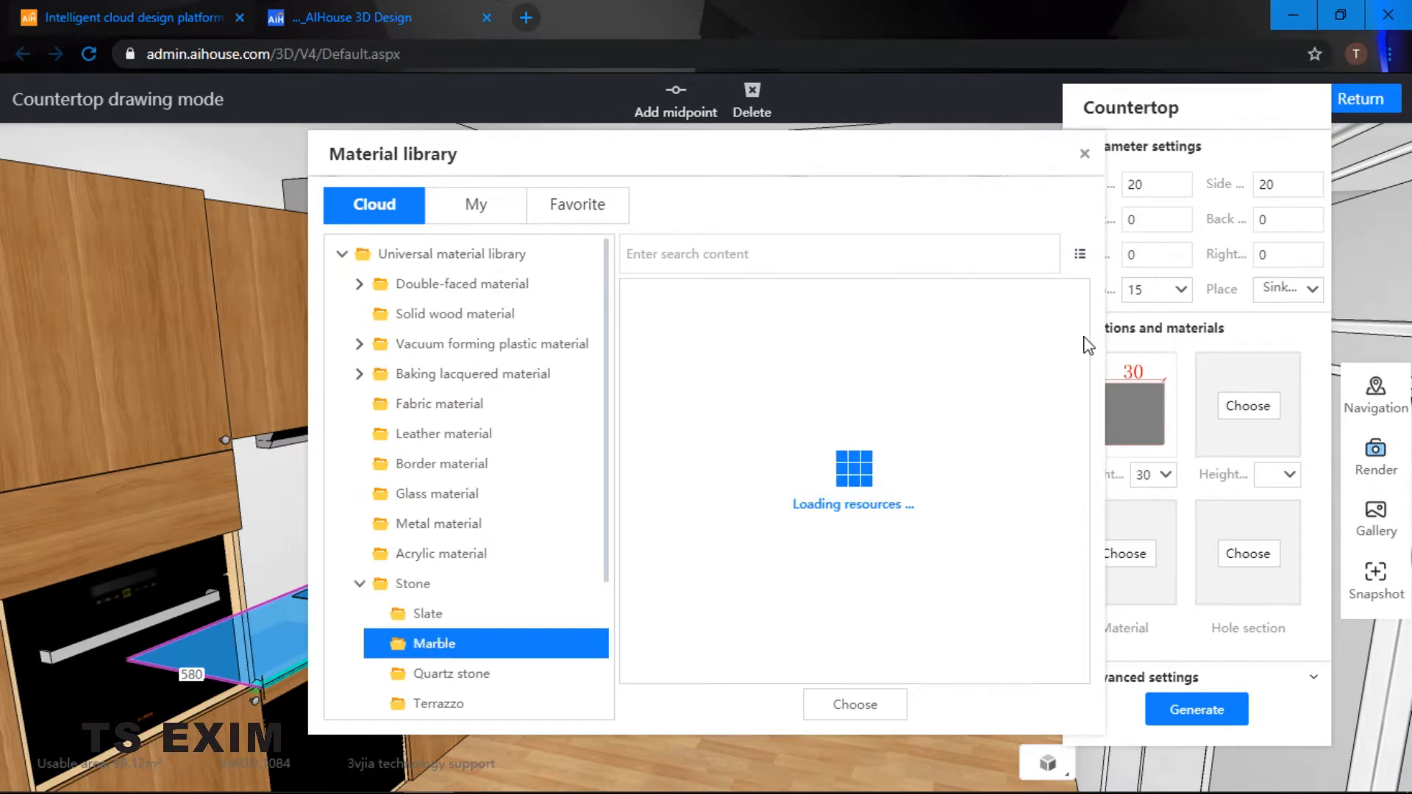
left_click_drag(1086, 326, 1075, 500)
scroll(1071, 529, "down", 3)
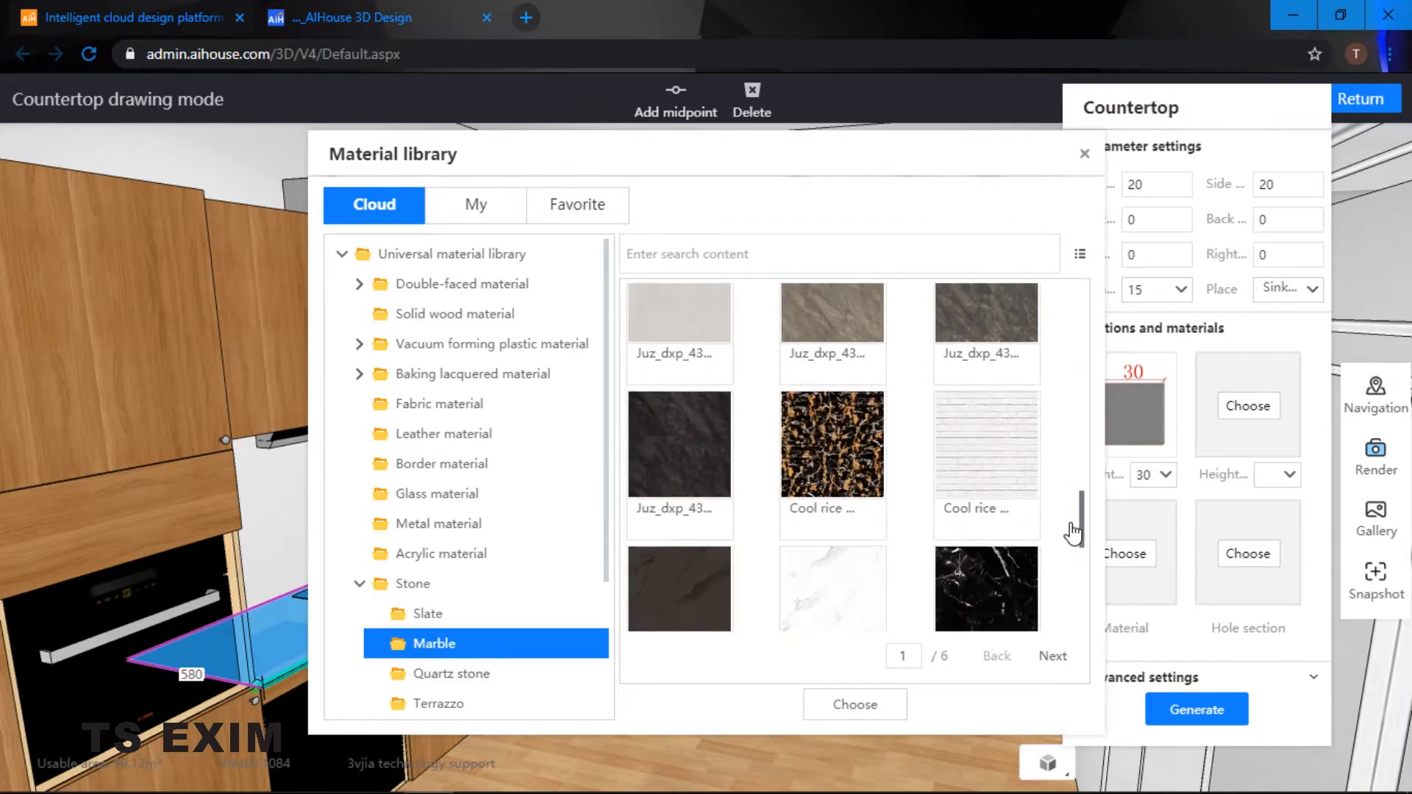
left_click(866, 705)
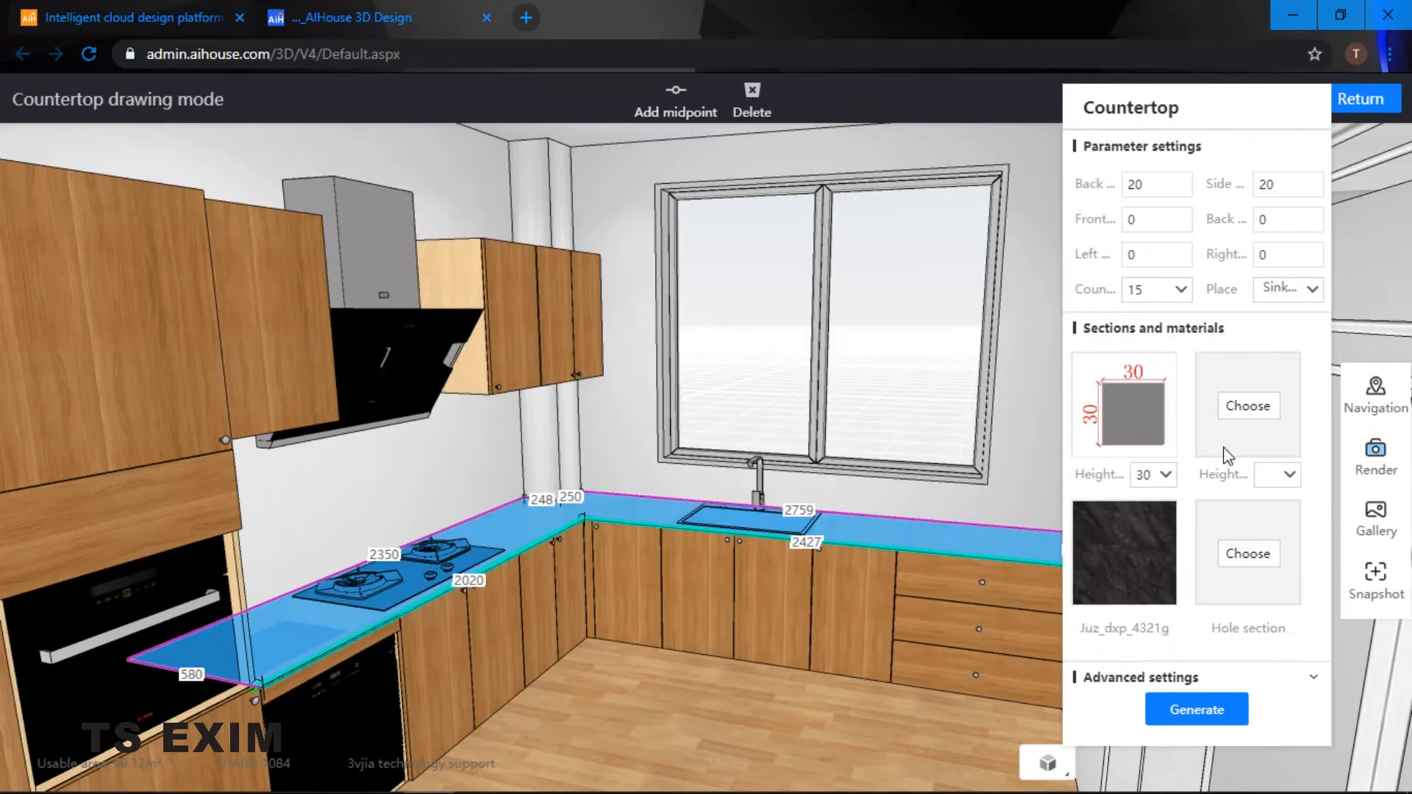
Step: Leave the back water baffle section unassigned and generate the countertop
left_click(1255, 408)
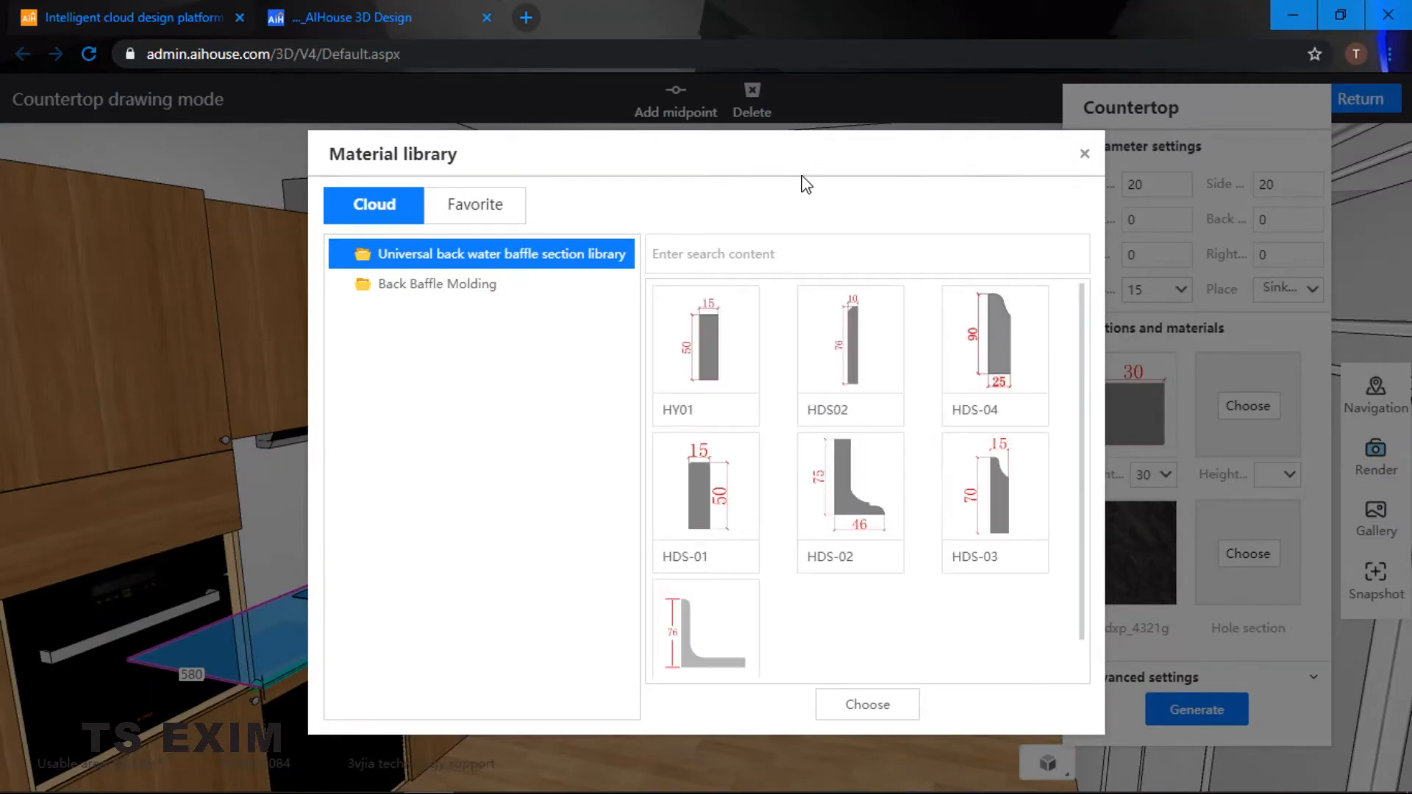
left_click(1085, 156)
left_click_drag(724, 358, 527, 364)
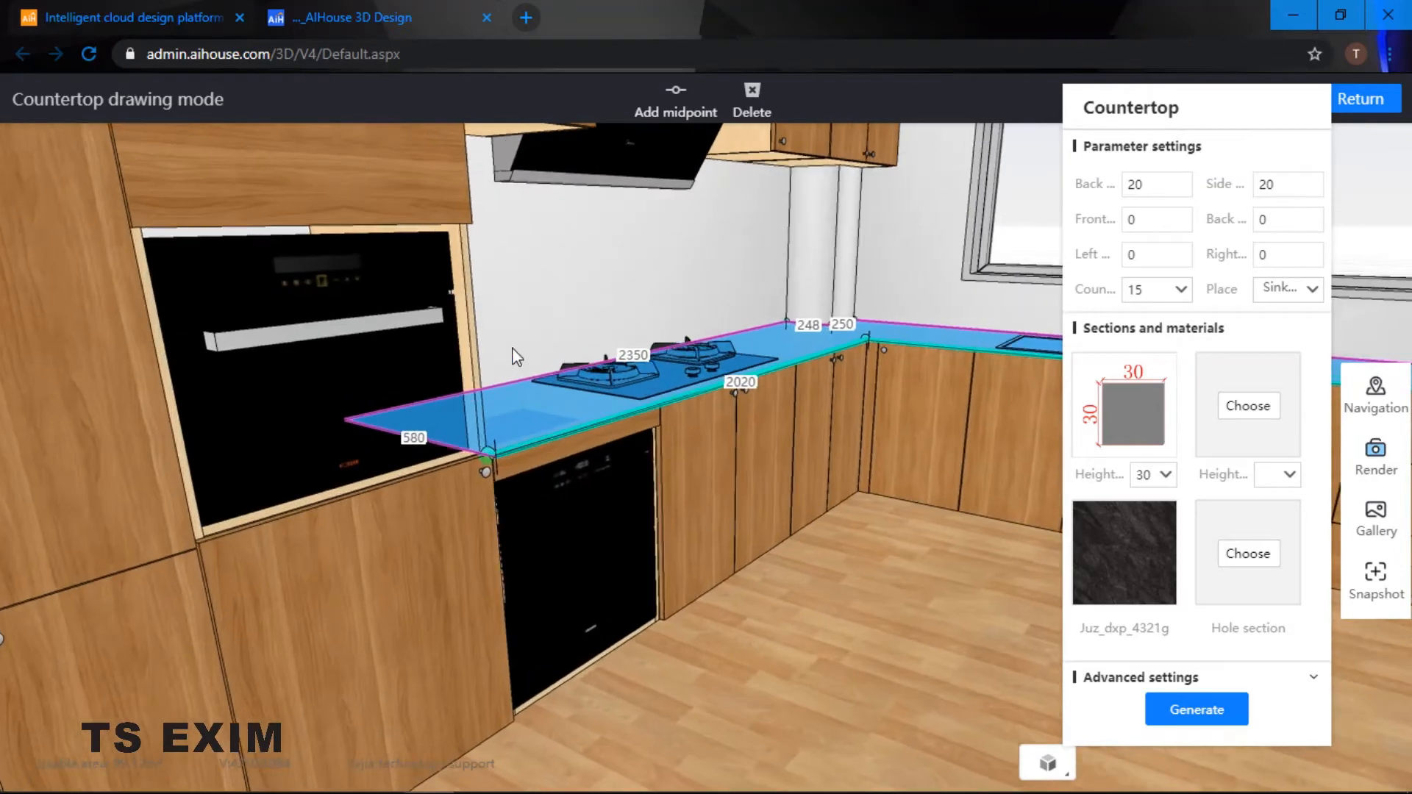
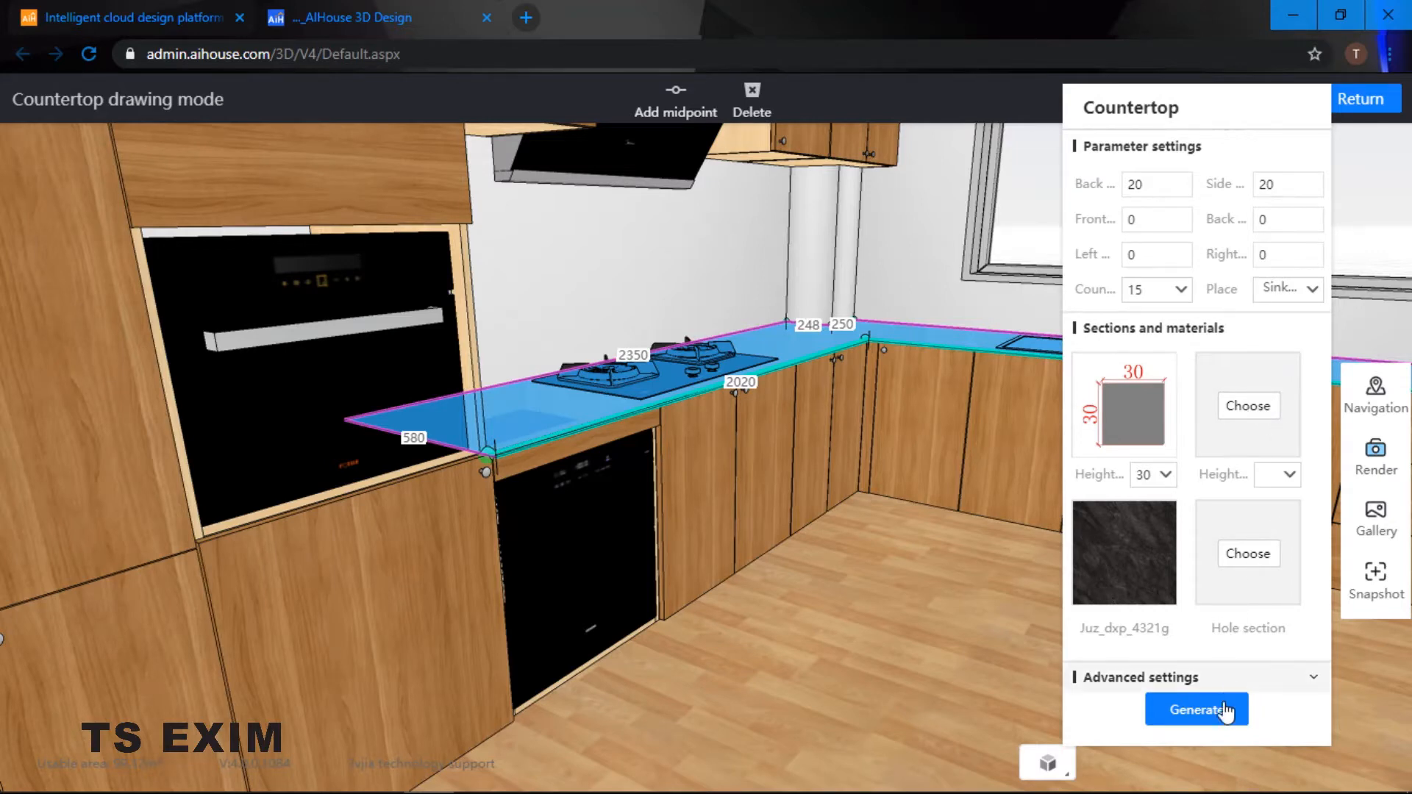
left_click(1189, 713)
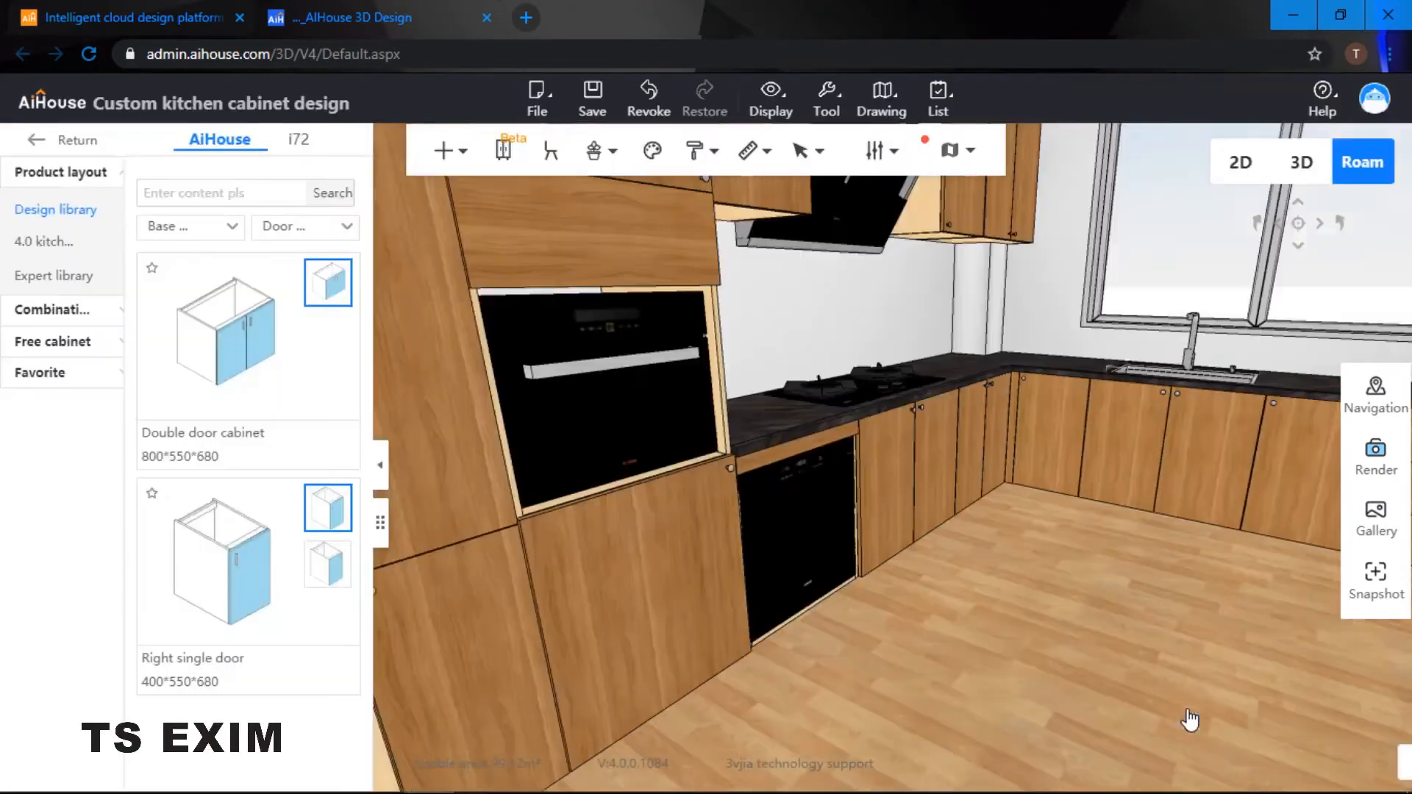
Step: Start a skirting installation along the bottom of the cabinets and choose the DJX001 section model
left_click_drag(1001, 563, 752, 316)
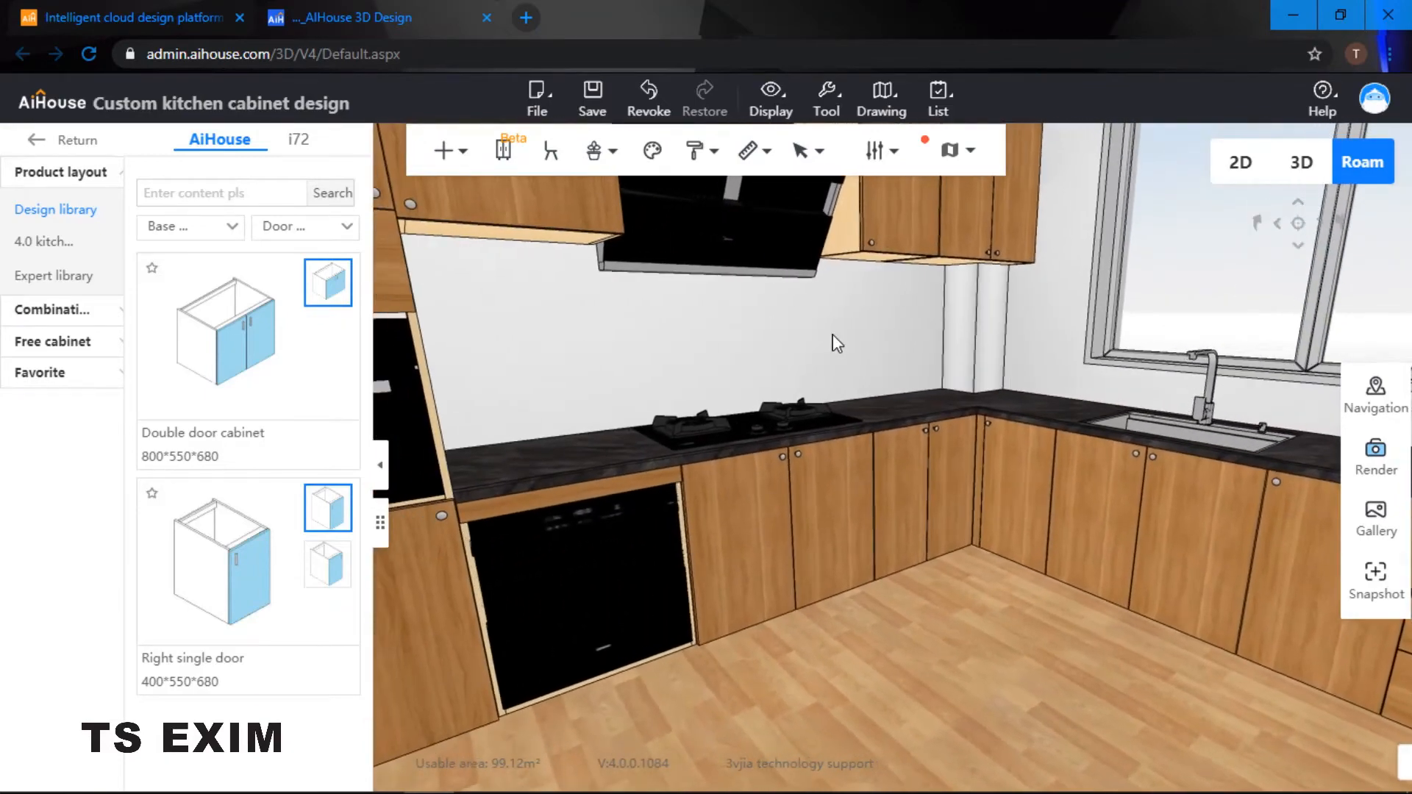
left_click_drag(881, 351, 1061, 316)
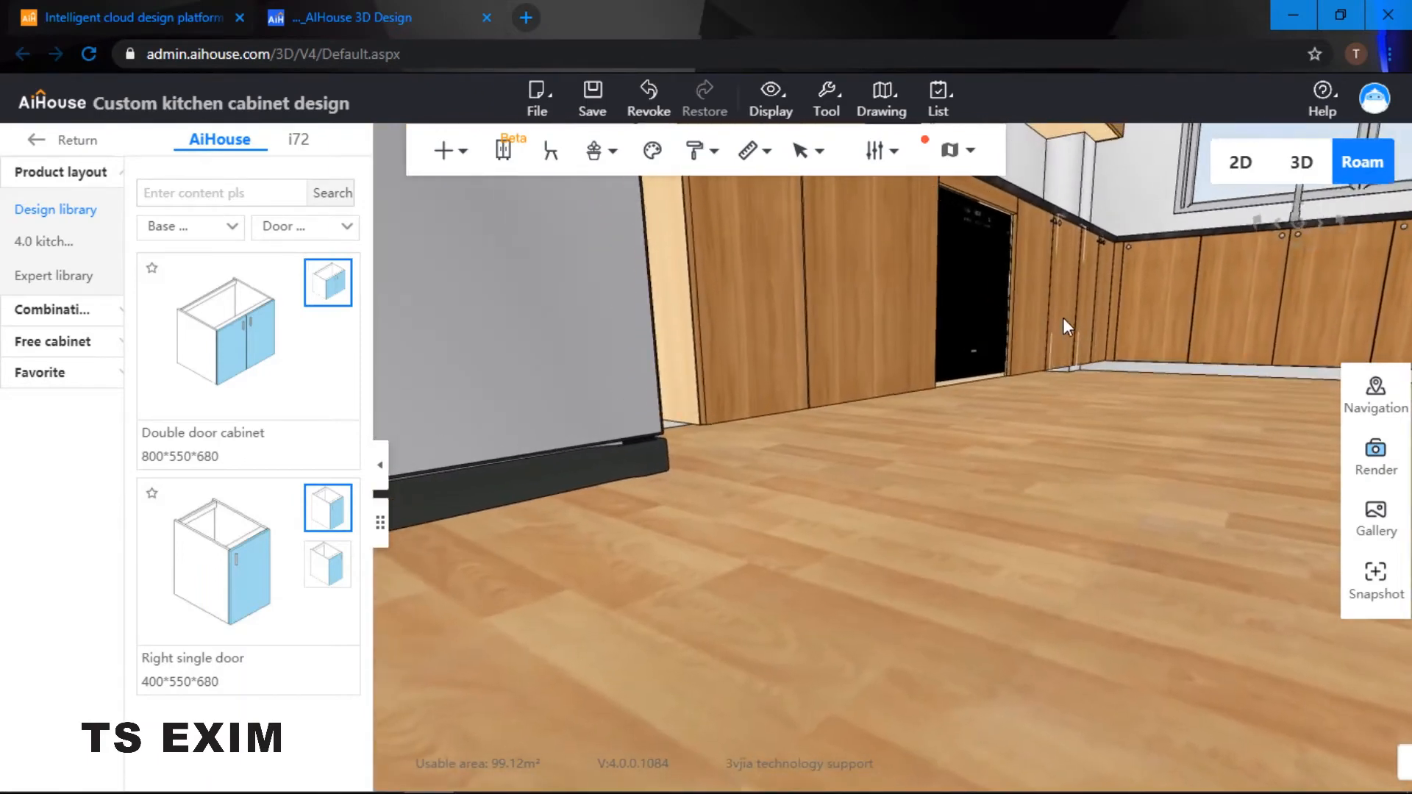
left_click(449, 151)
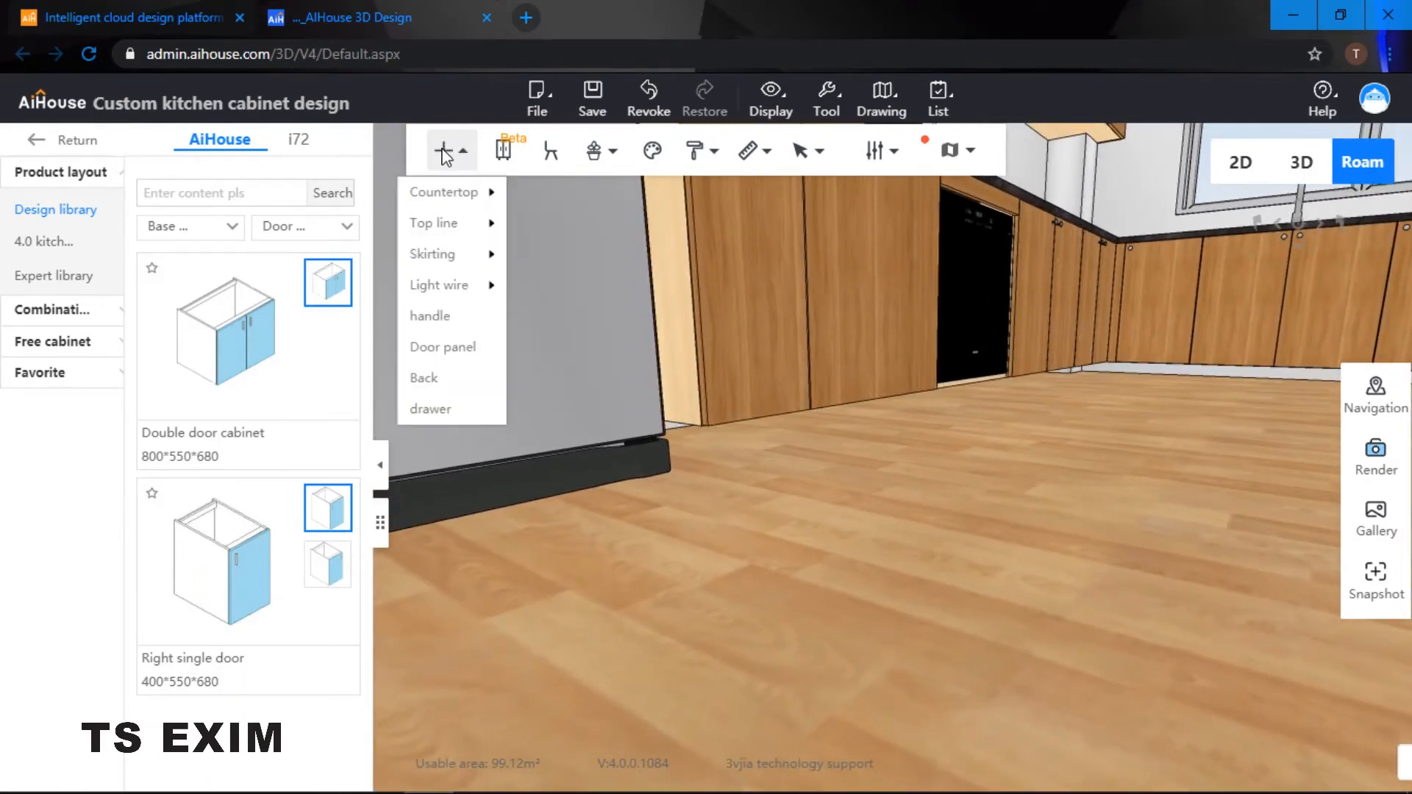
mouse_move(440, 261)
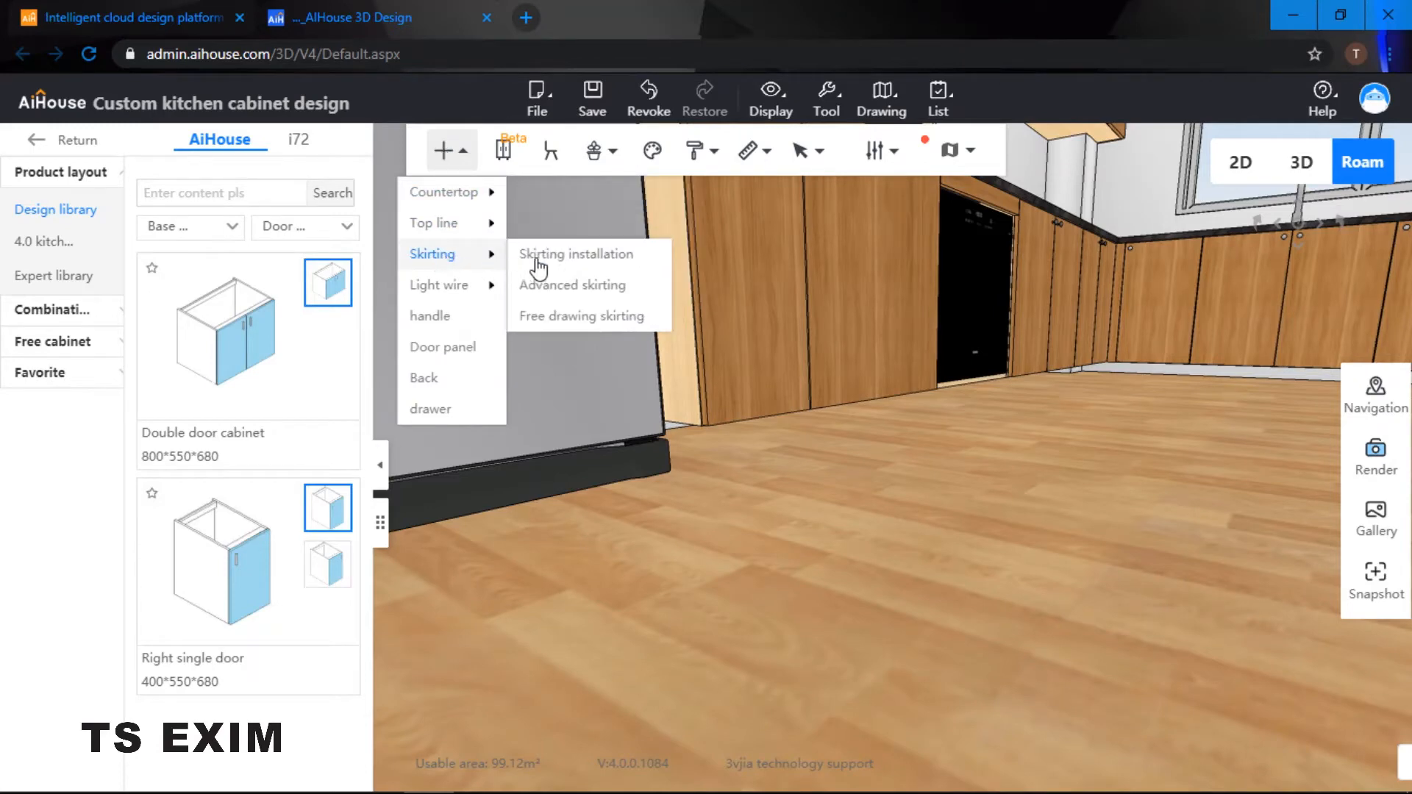
left_click(580, 267)
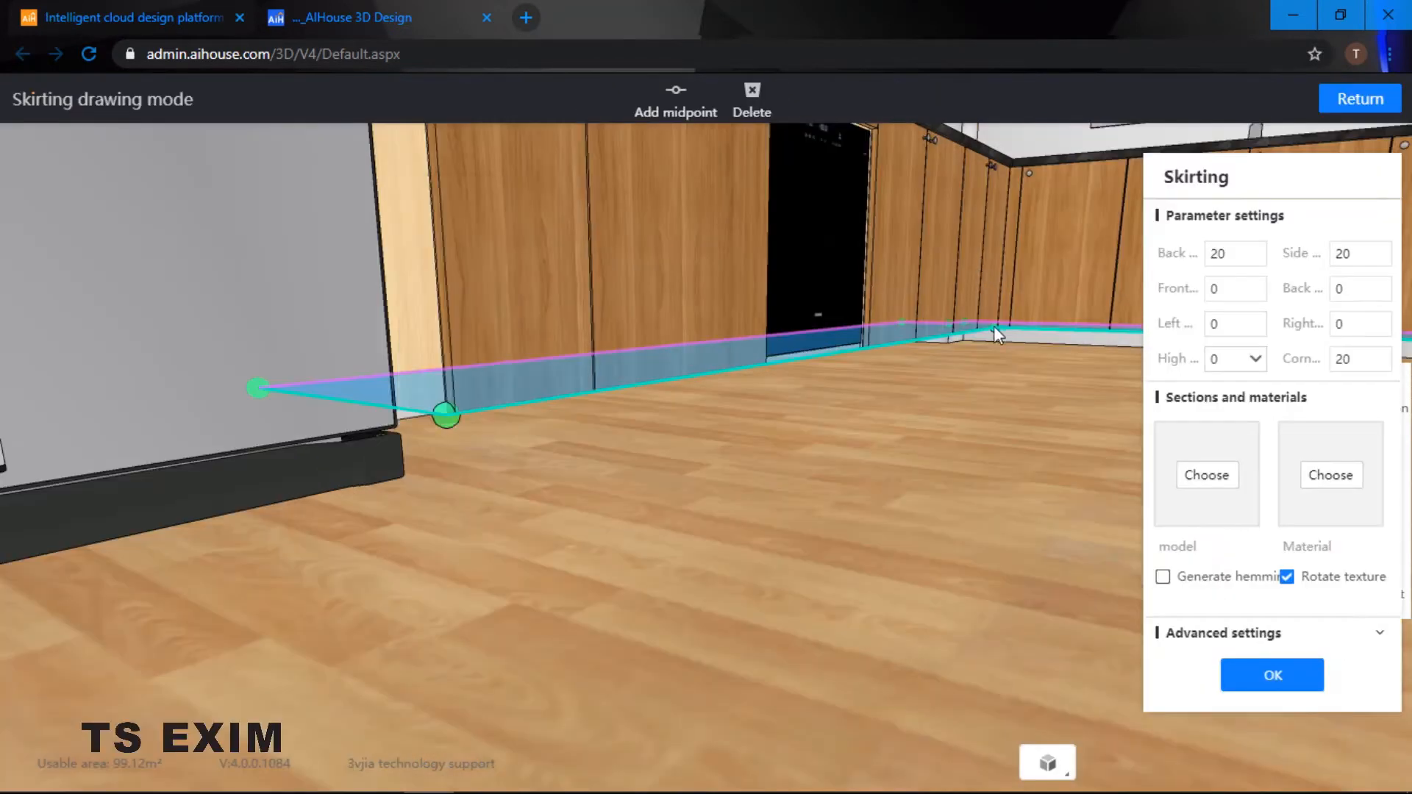
left_click_drag(722, 407, 881, 406)
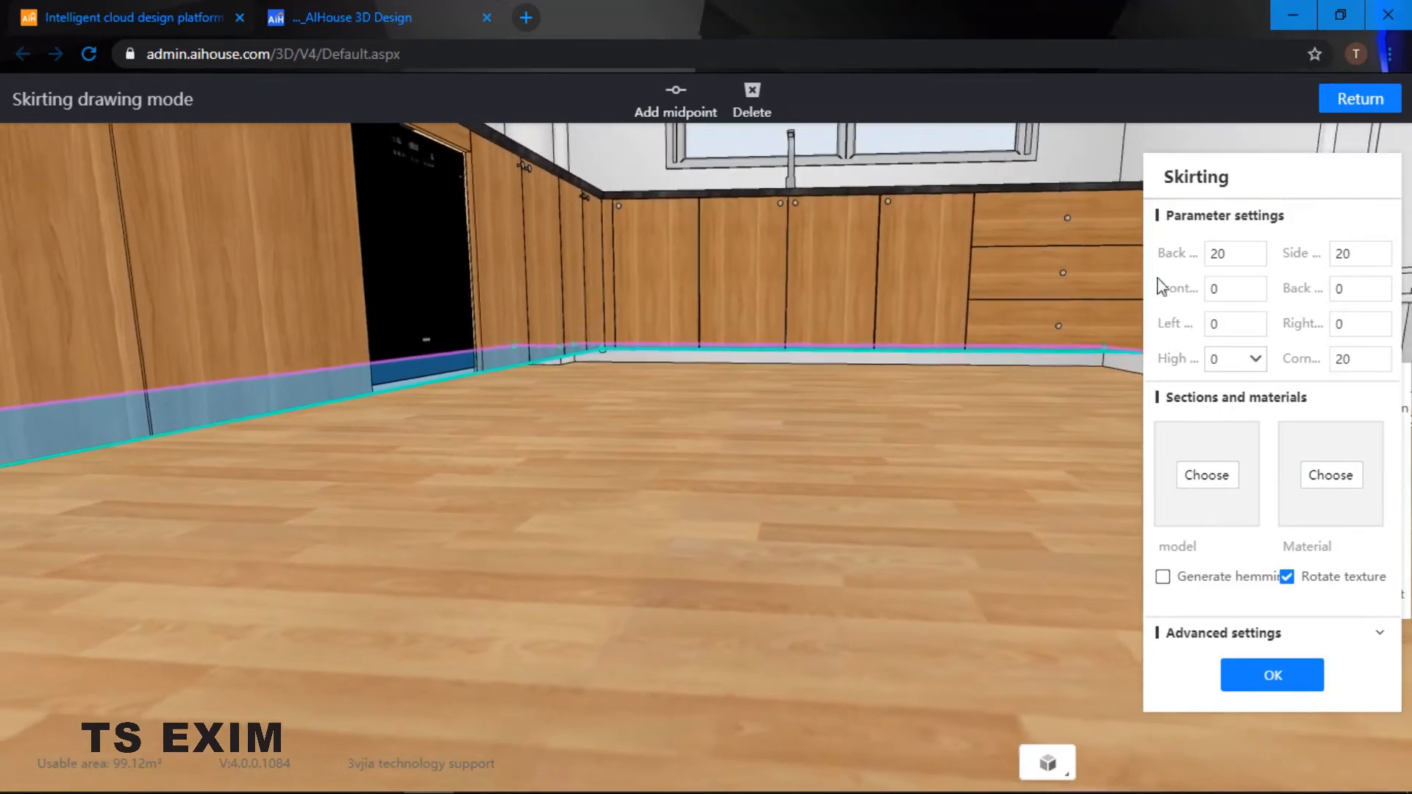
left_click_drag(1226, 165, 1209, 120)
left_click(1185, 430)
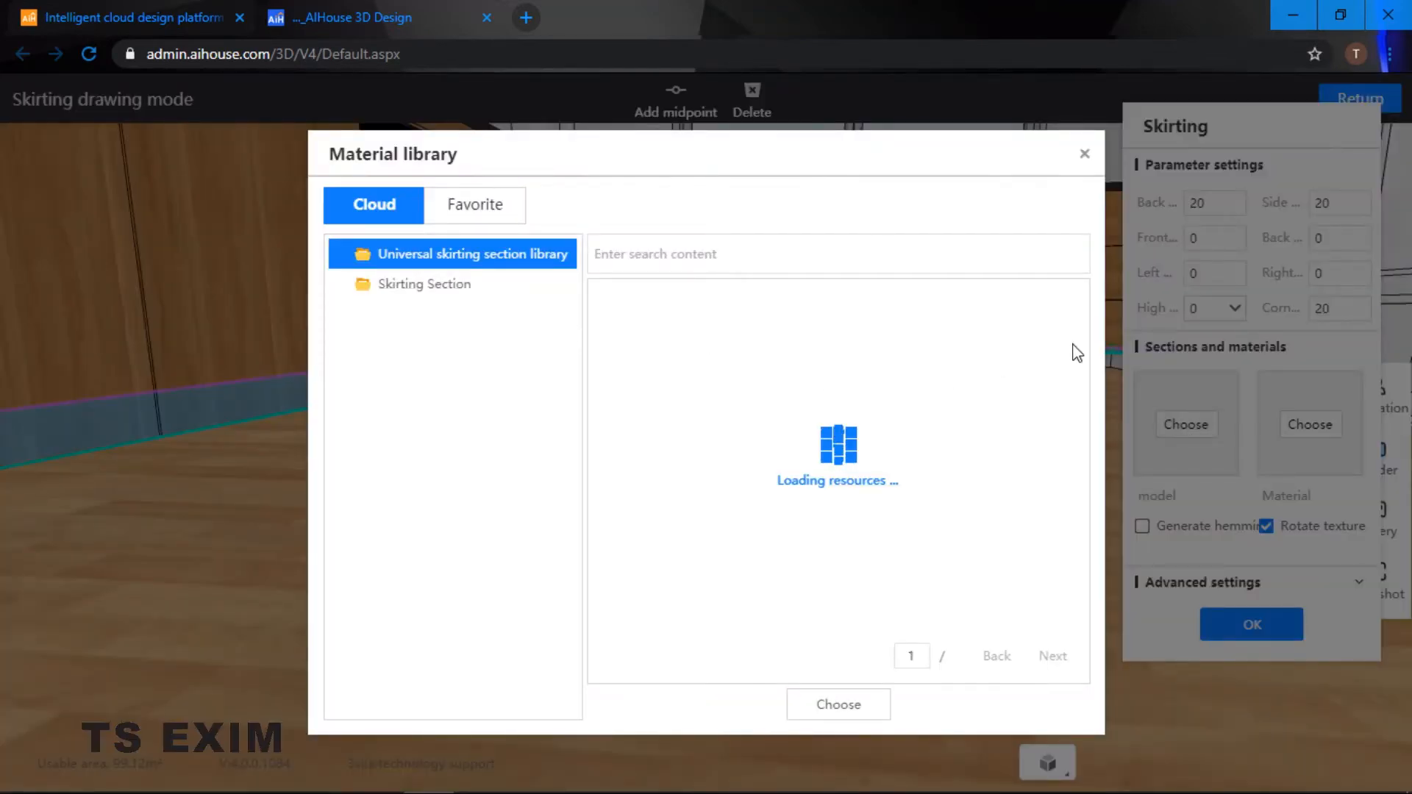
left_click(1016, 342)
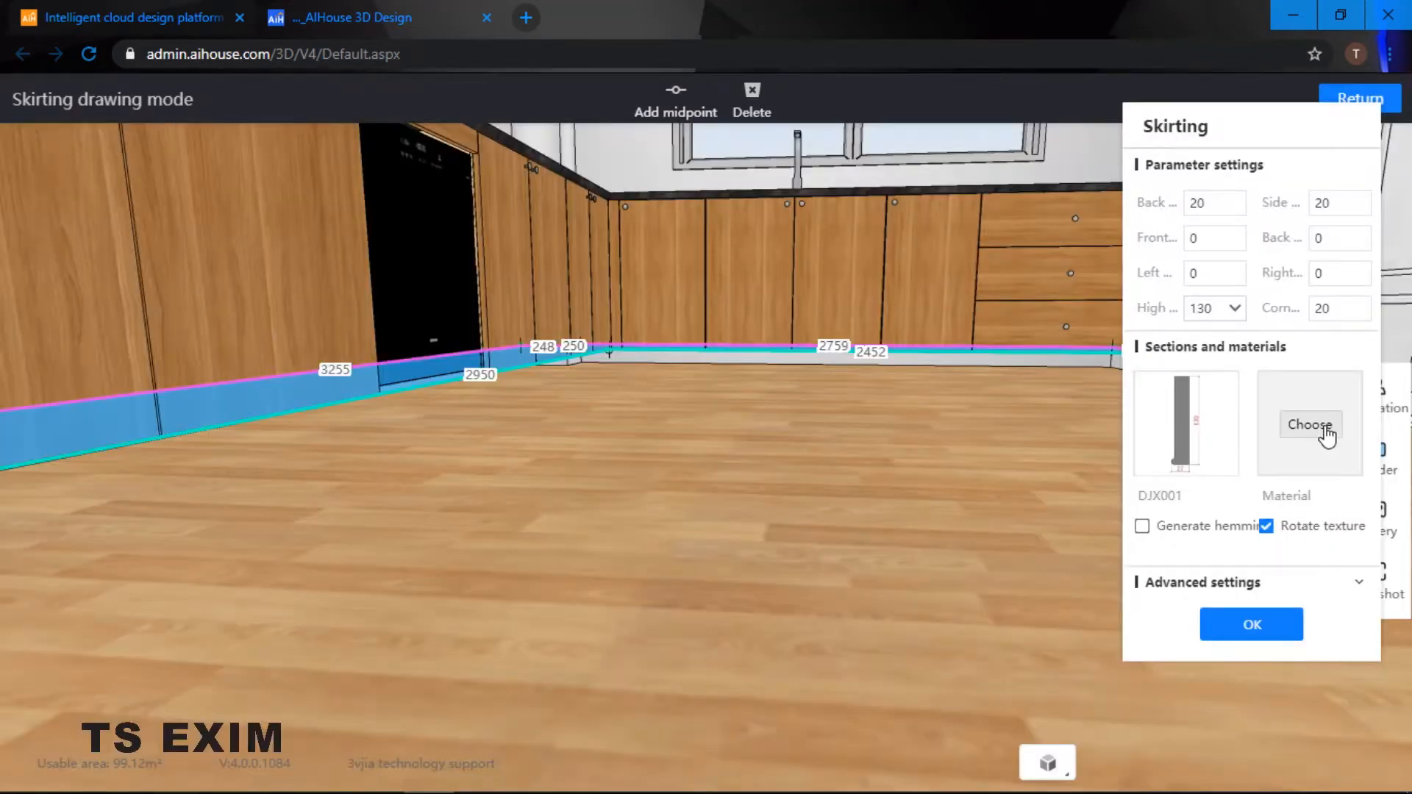
Step: Set the skirting material to the dark Old Castle Holida finish from the solid wood materials
left_click(1323, 430)
left_click(463, 316)
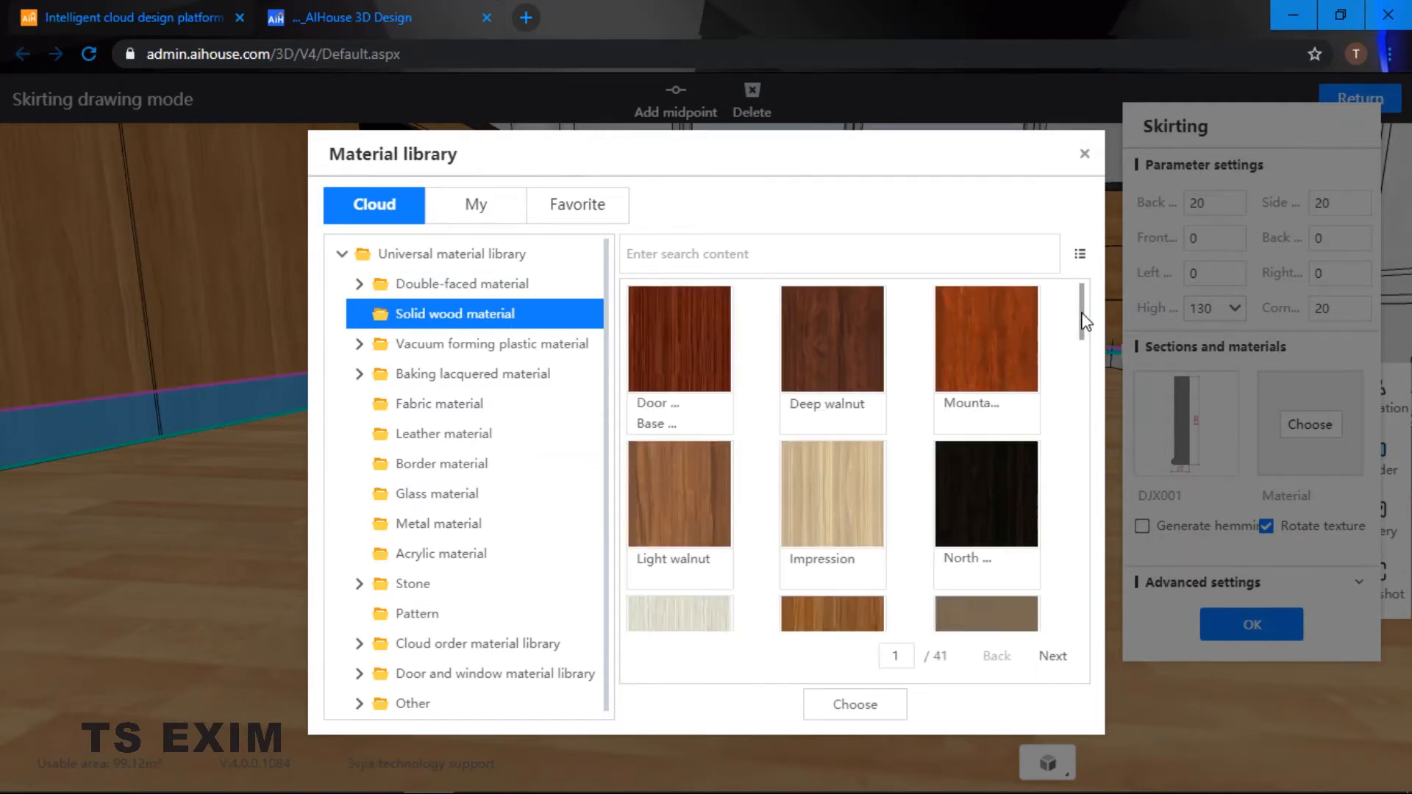
scroll(1081, 331, "down", 1)
left_click_drag(1082, 353, 1083, 428)
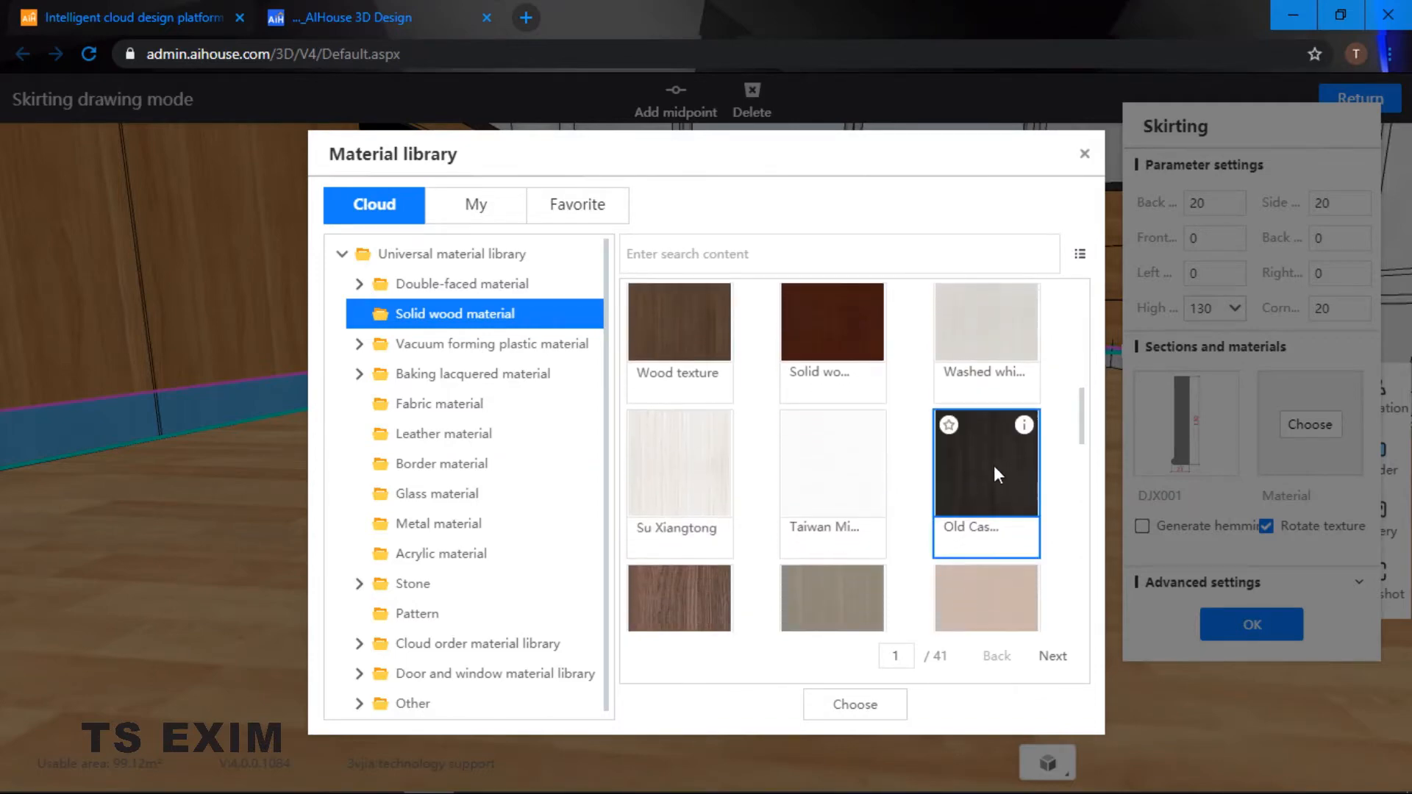
left_click(843, 695)
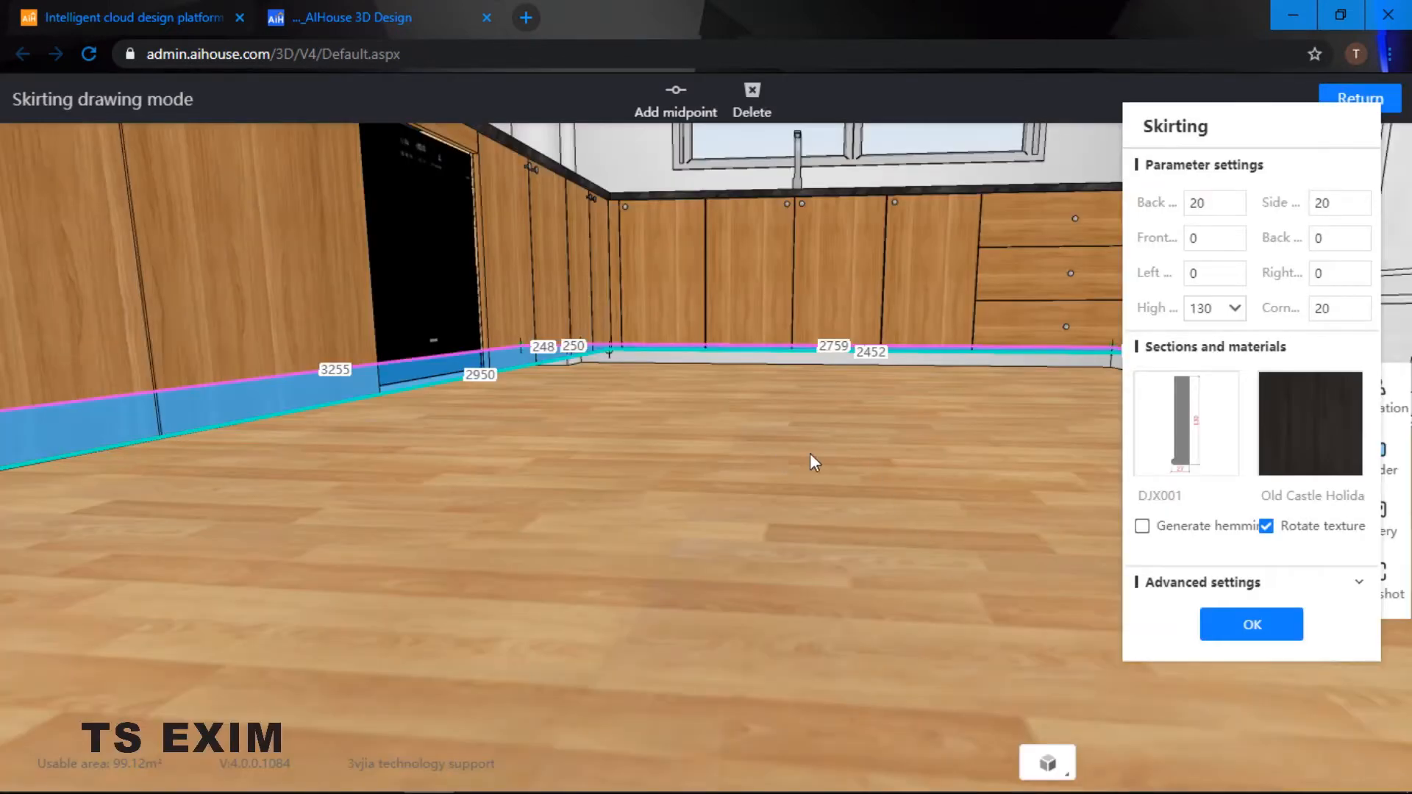
Step: Try front extension values of -20, -50 and 50 on the skirting outline
left_click_drag(809, 453, 924, 469)
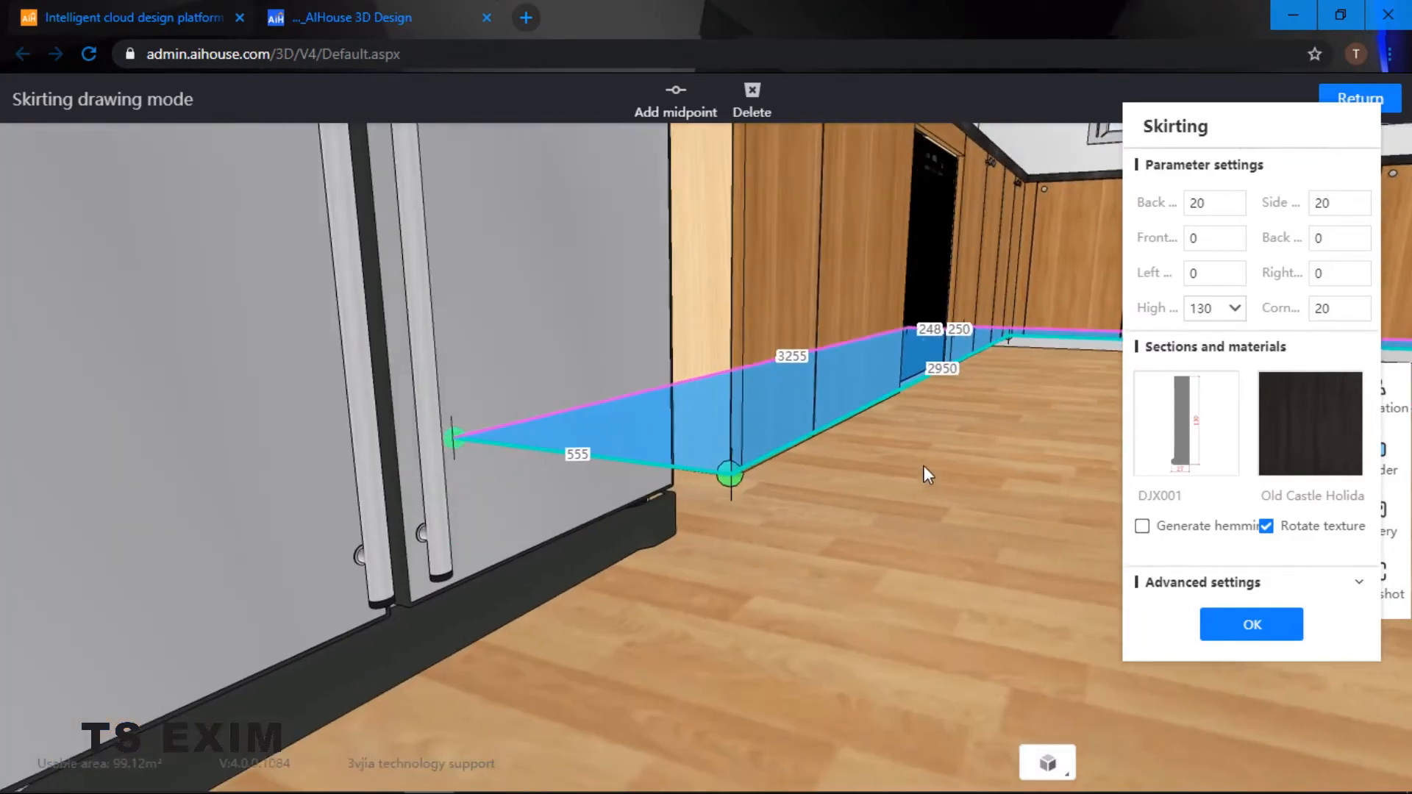
left_click_drag(752, 479, 748, 399)
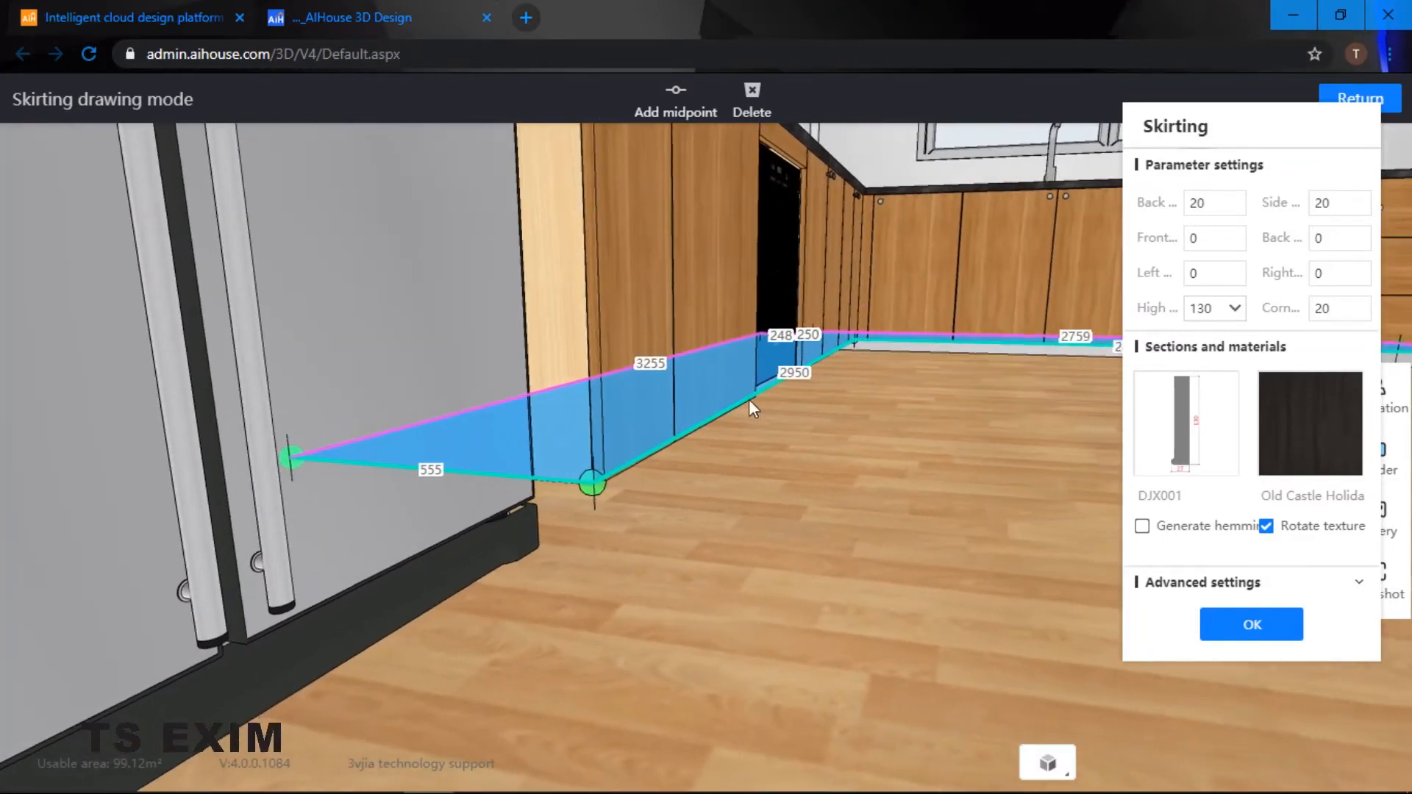
left_click(590, 483)
left_click(1203, 243)
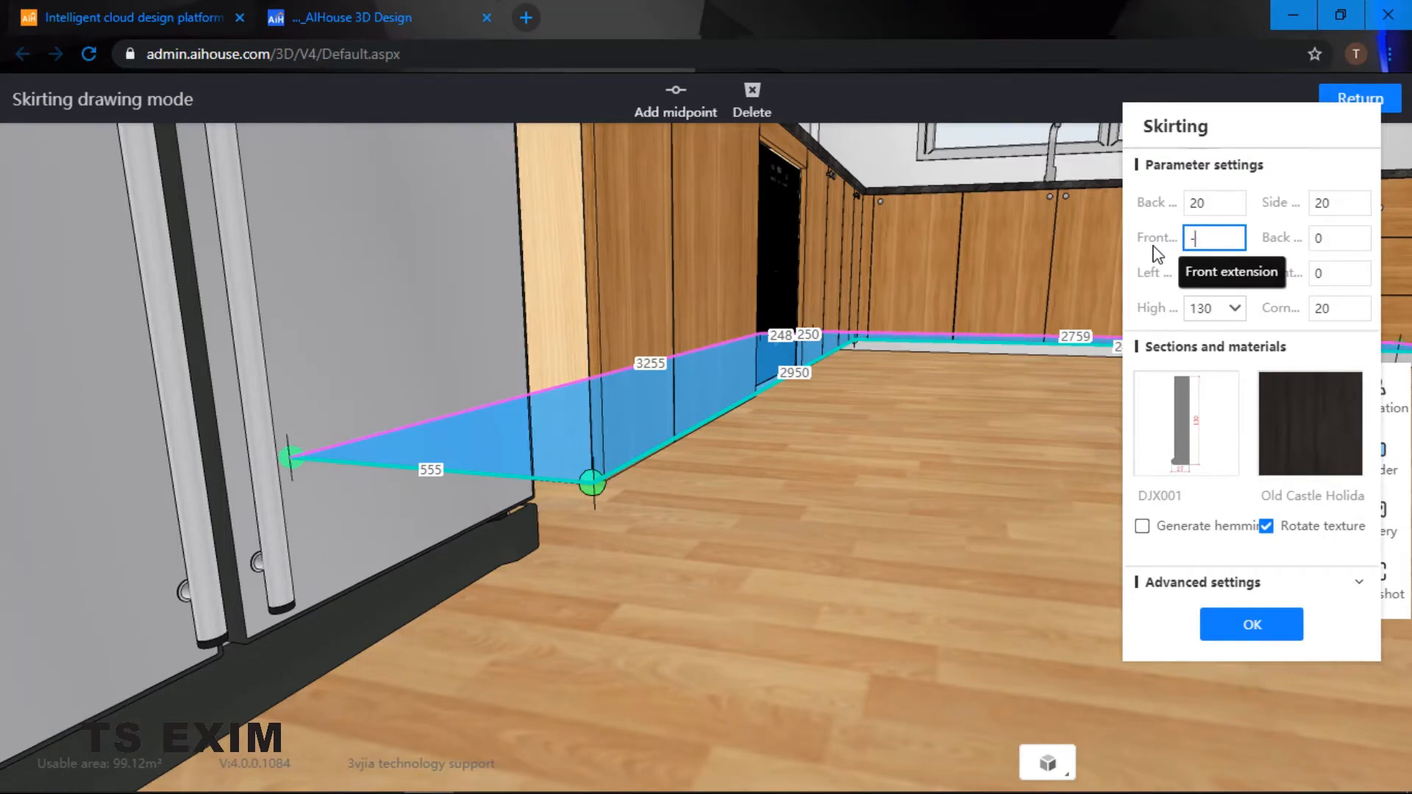
type("-20")
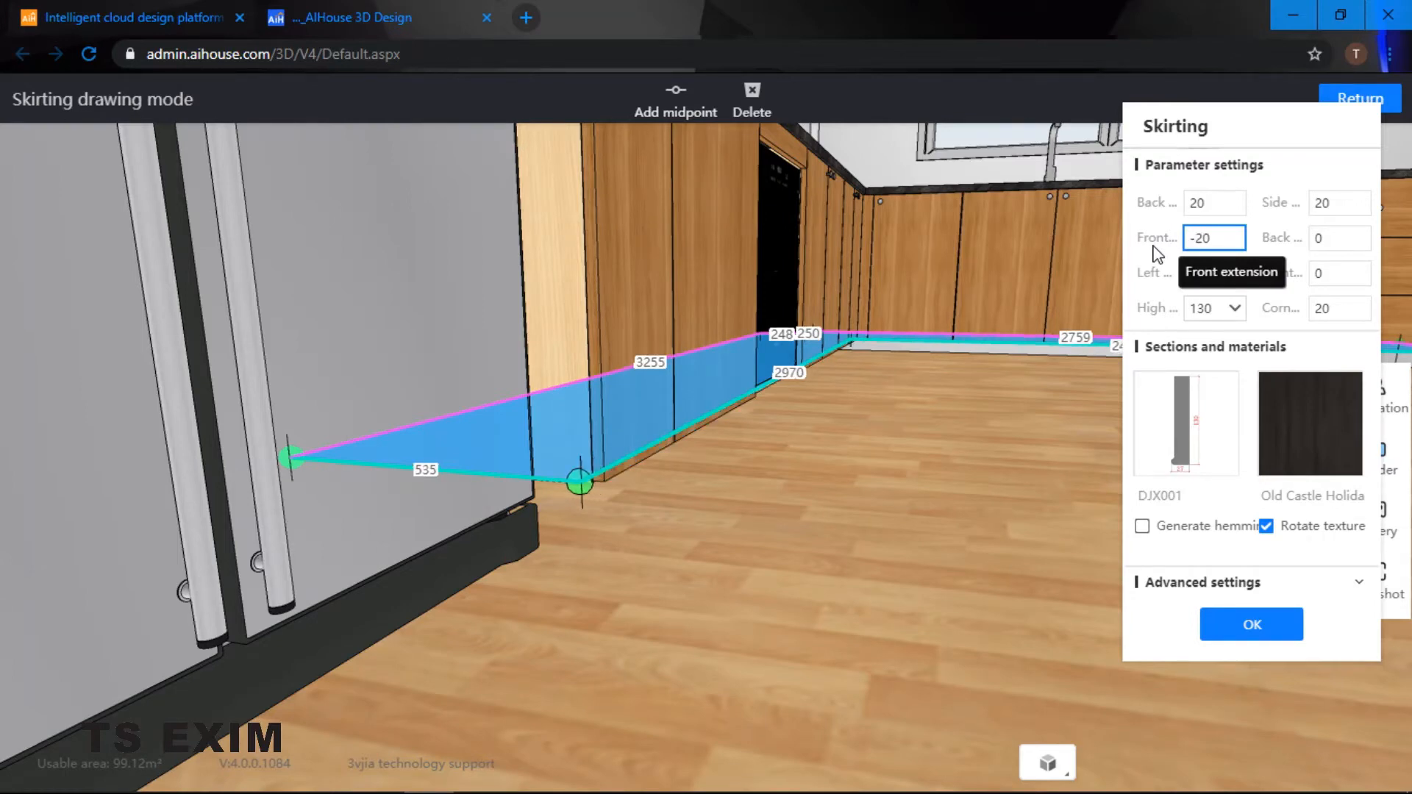
key("BackSpace")
key("BackSpace")
key("BackSpace")
type("-50")
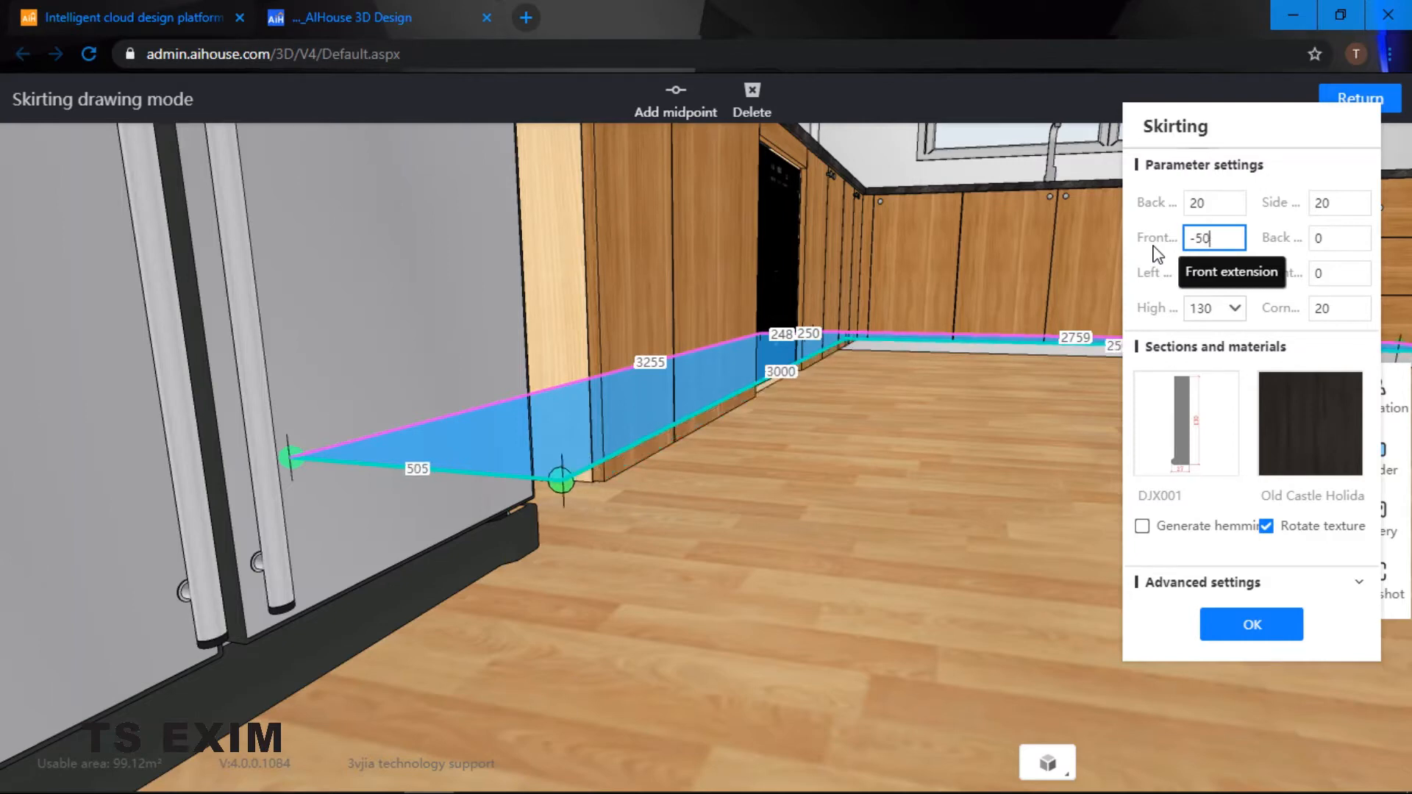
key("BackSpace")
key("BackSpace")
key("BackSpace")
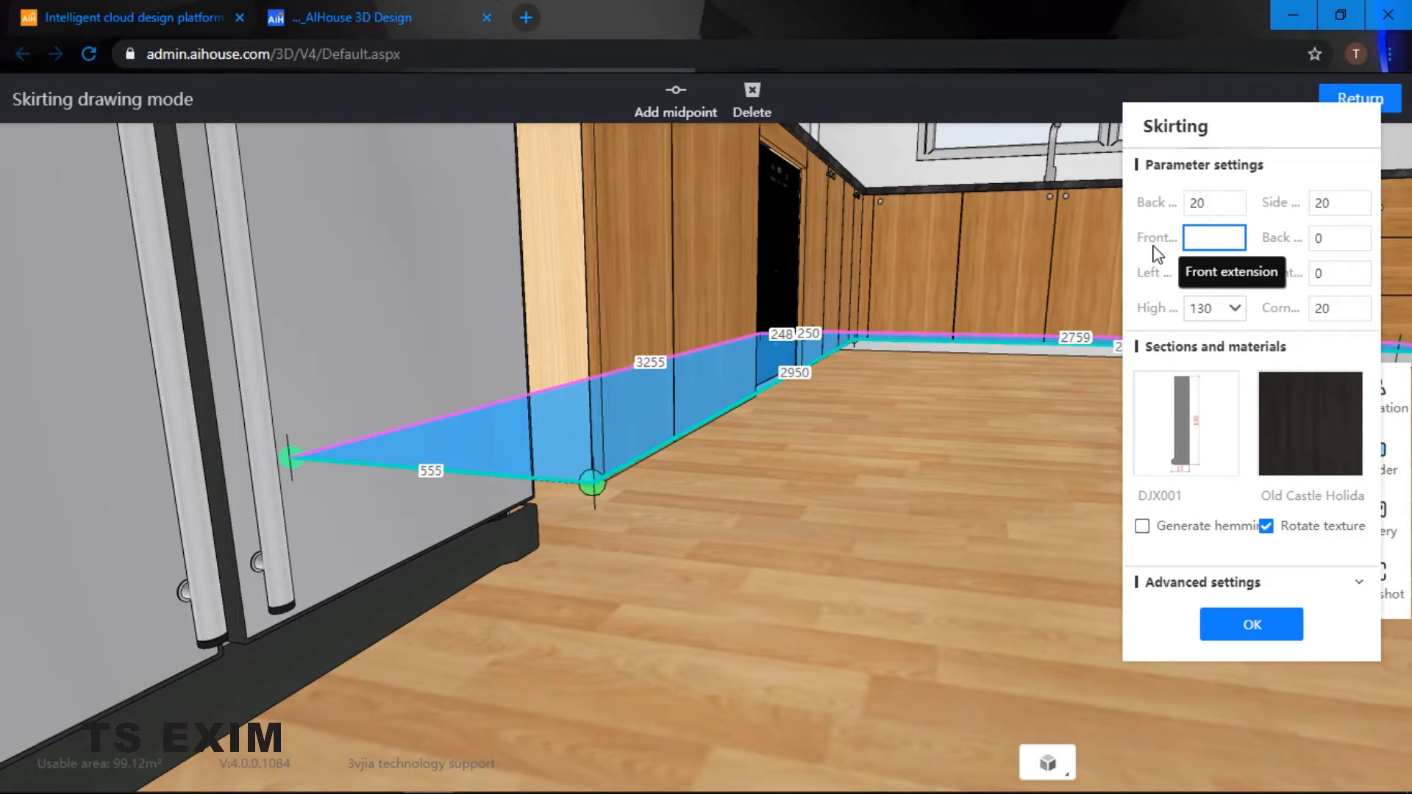
type("50")
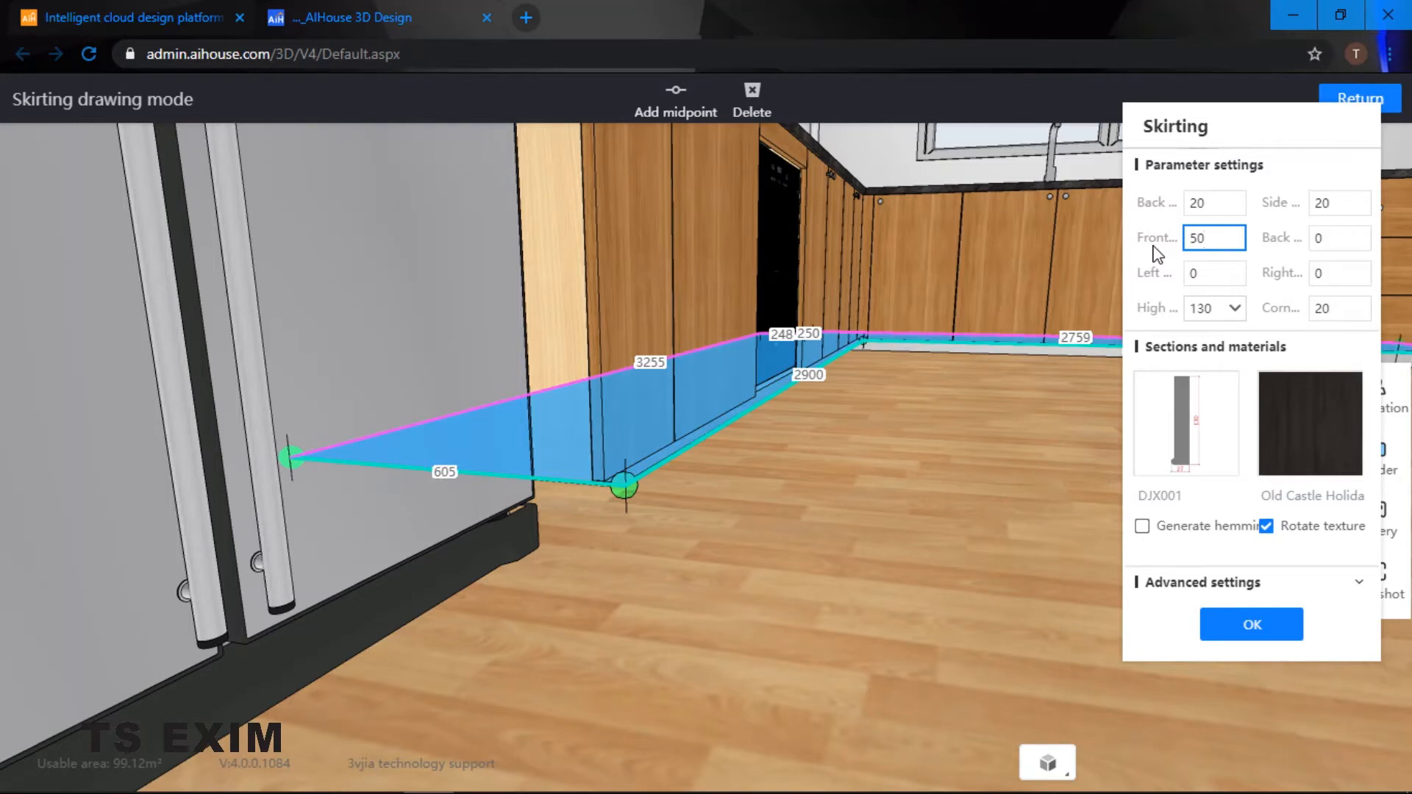
key("BackSpace")
key("BackSpace")
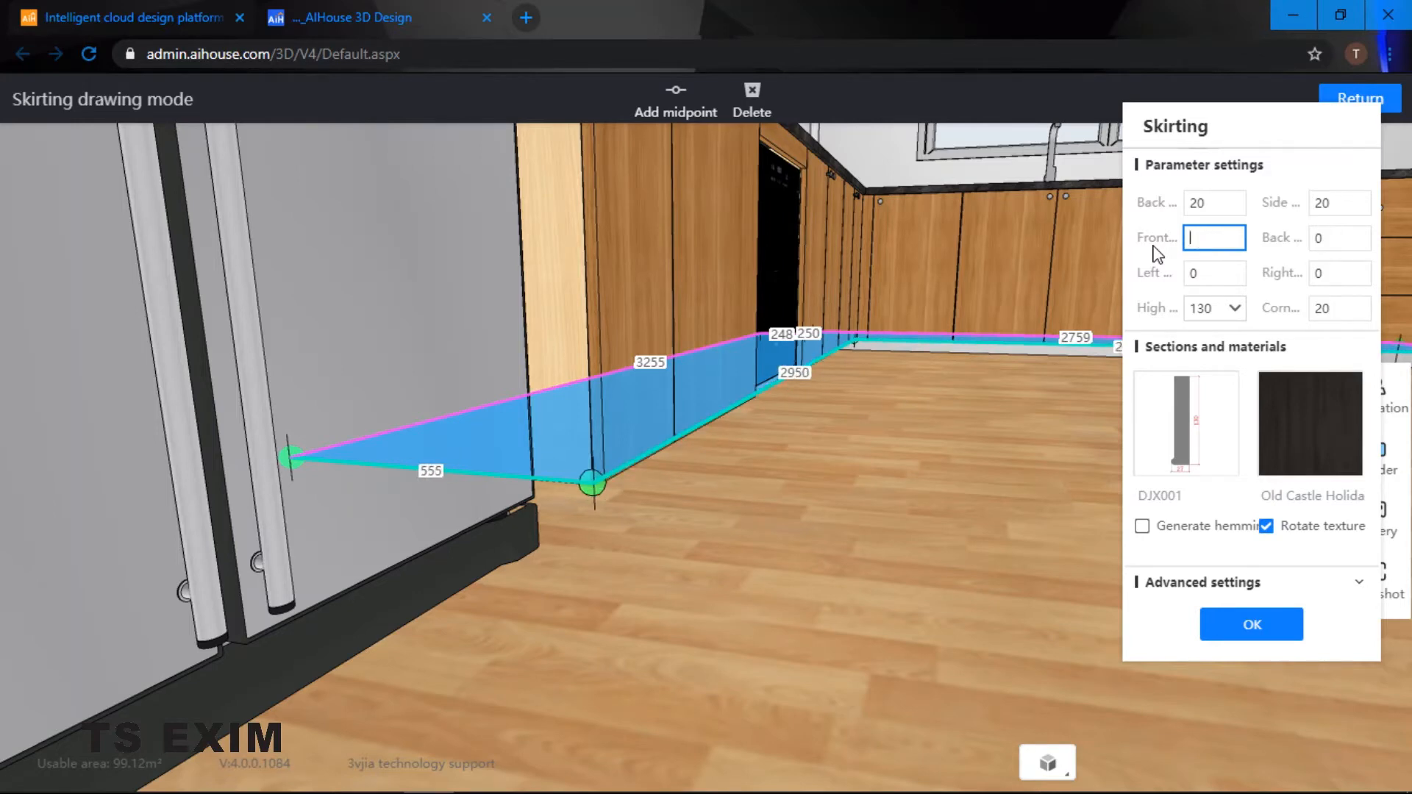
Step: Set the skirting's front extension to -10 and generate the skirting
type("-2")
type("0")
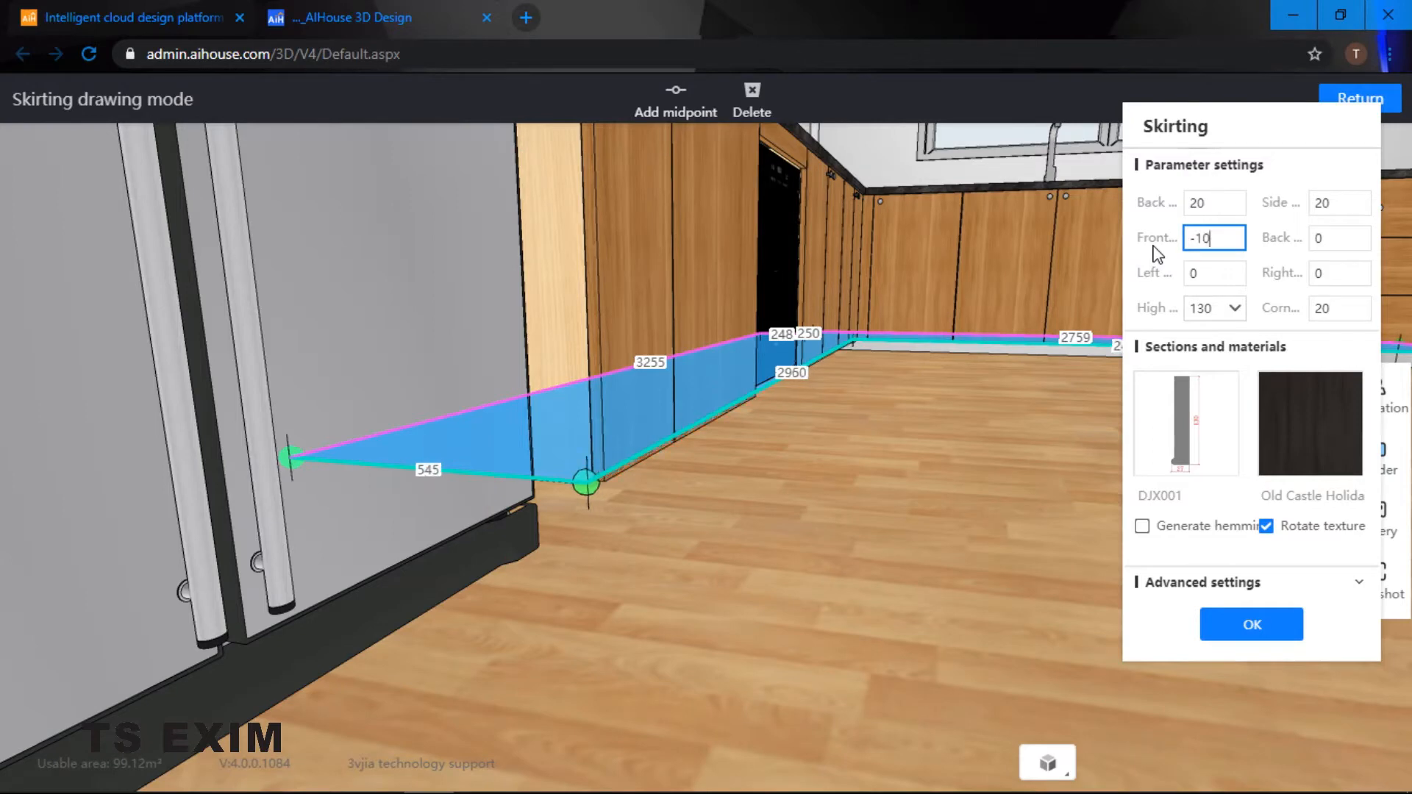
left_click(1253, 626)
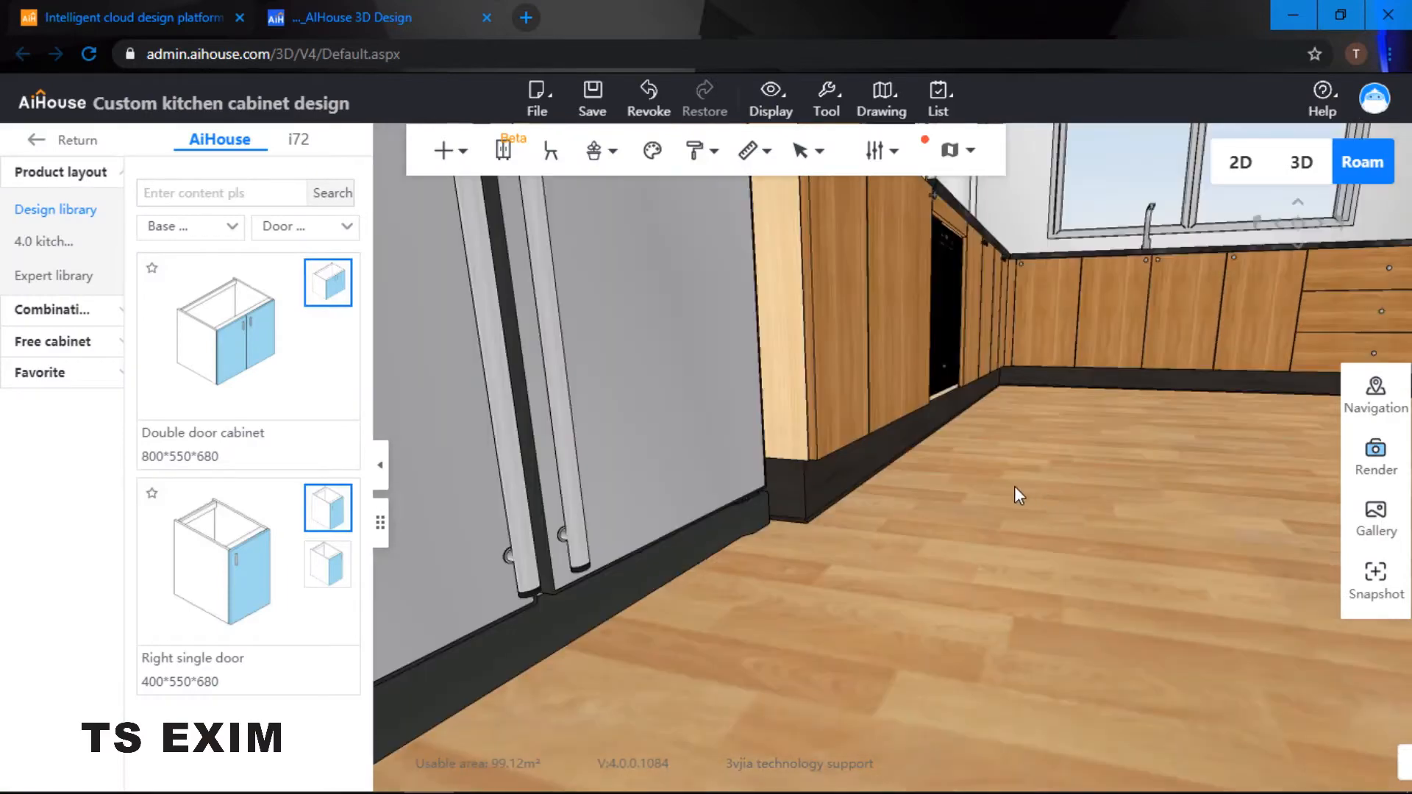
Step: Start a cornice installation along the top of the wall and tall cabinets
left_click_drag(1015, 487, 444, 195)
key("q")
key("d")
key("w")
key("q")
left_click(443, 153)
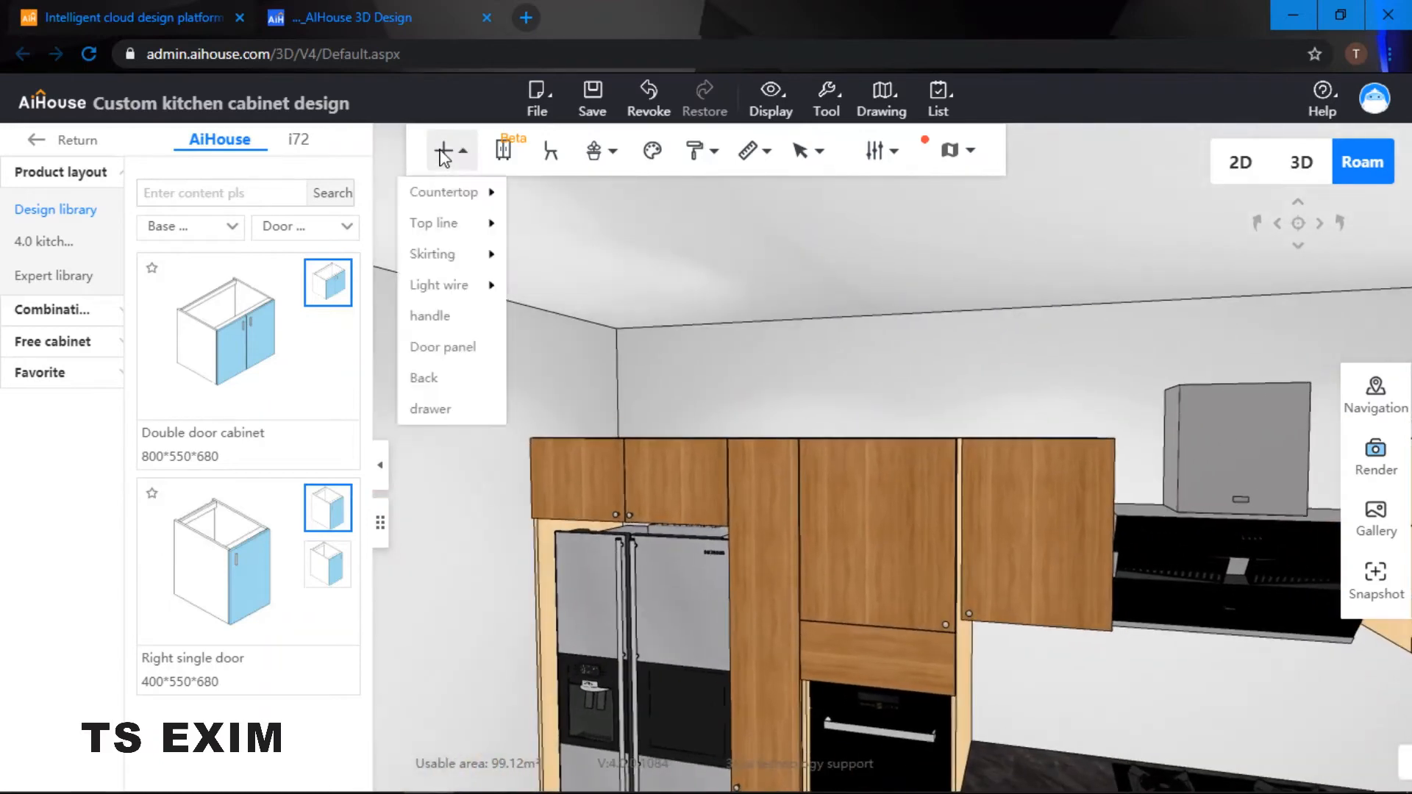
mouse_move(446, 230)
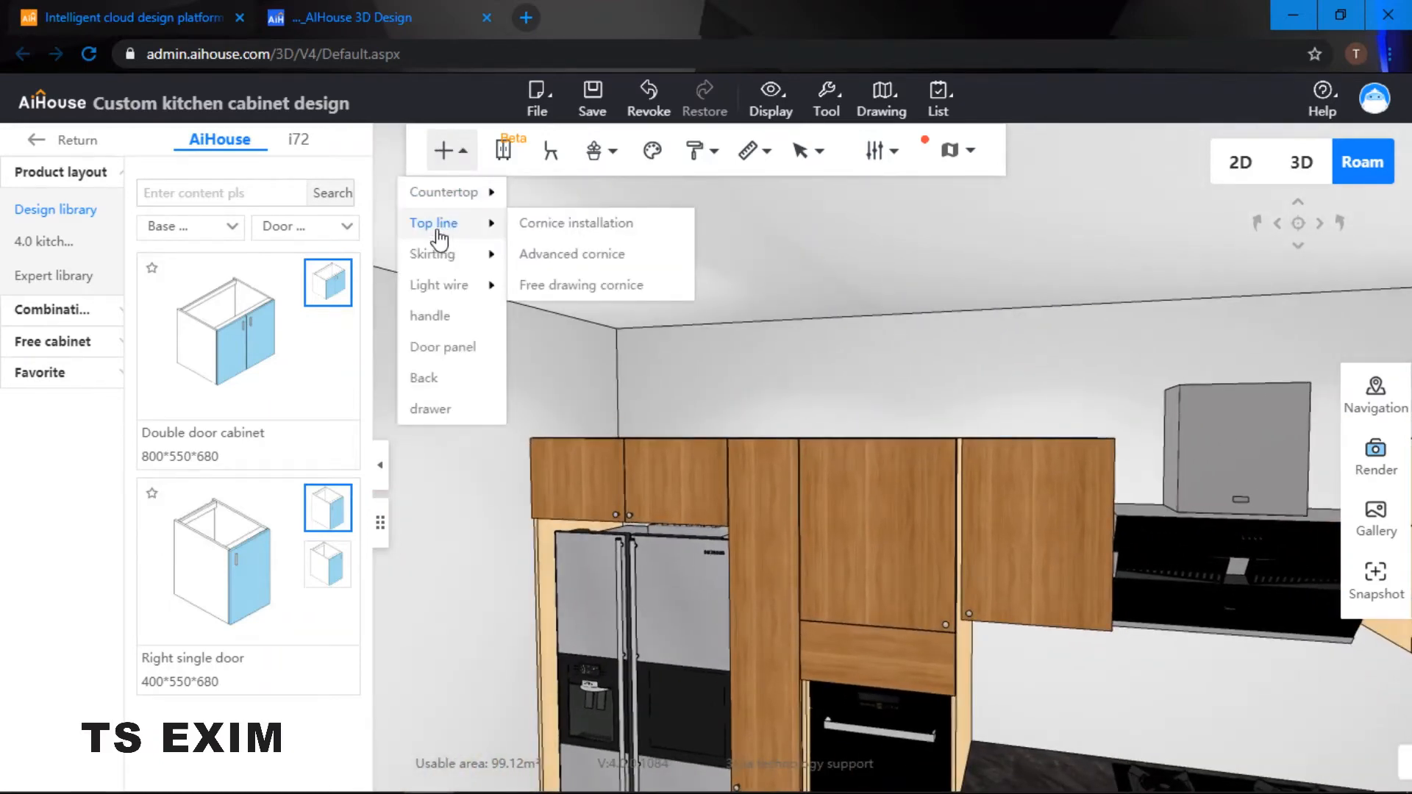
left_click(588, 225)
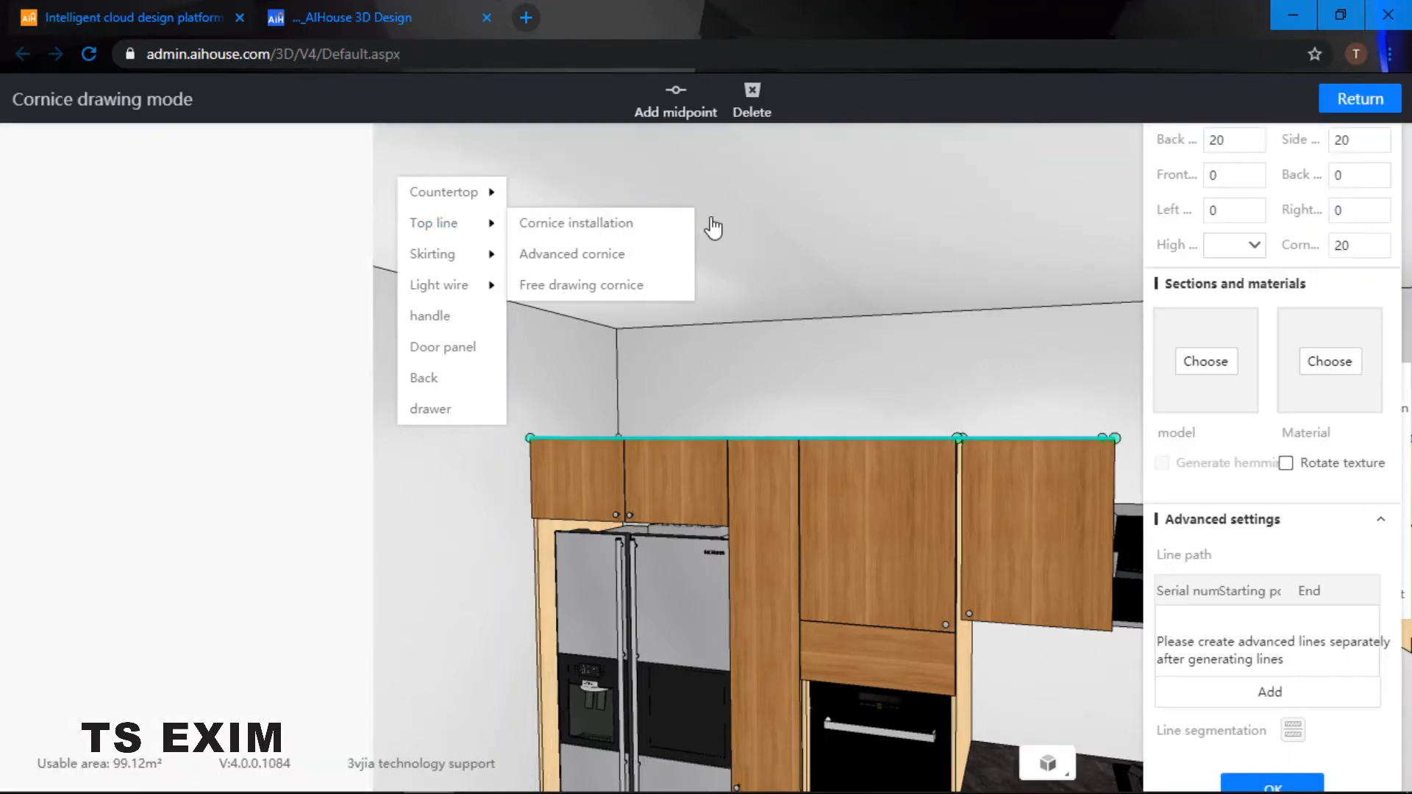
left_click_drag(858, 298, 912, 306)
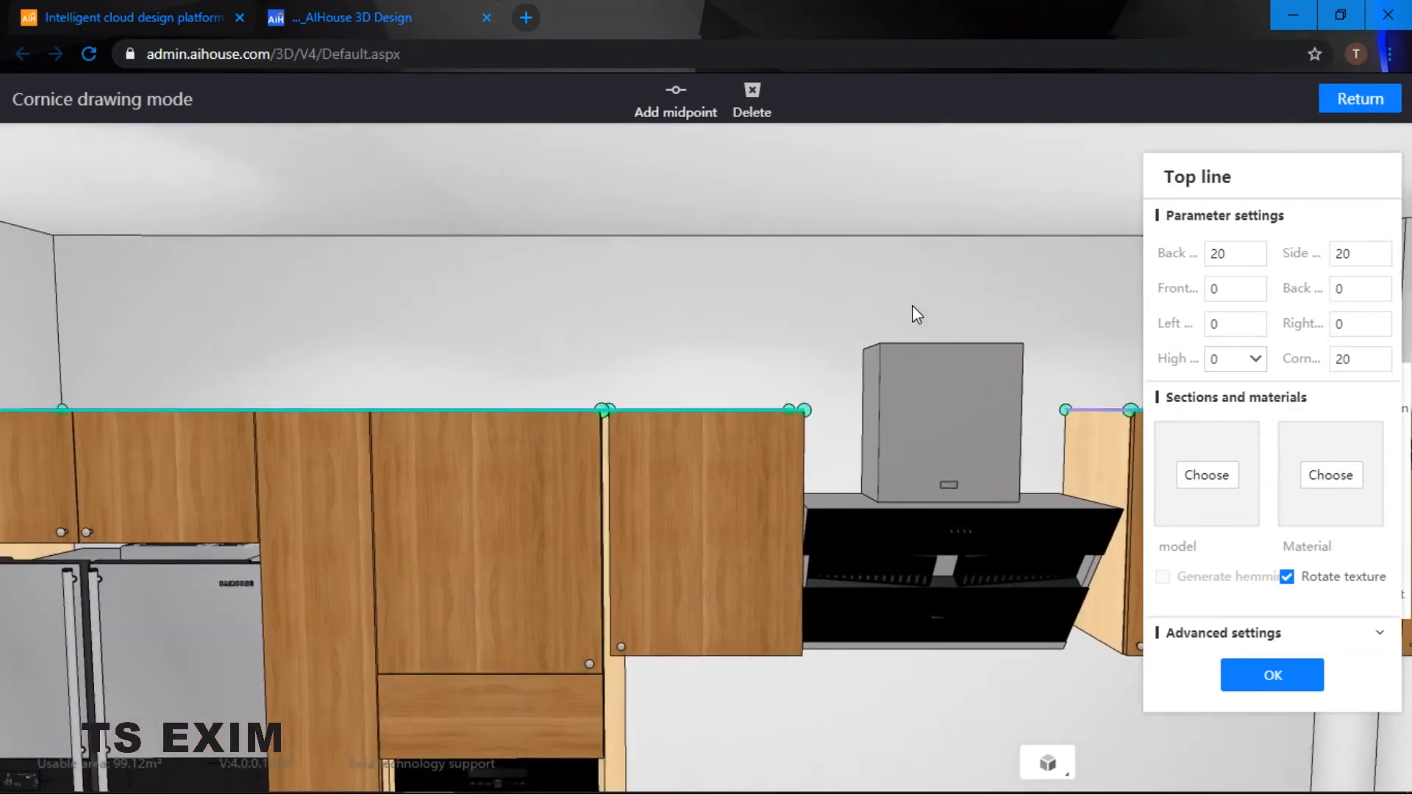
Step: Choose the FB17 profile from the universal top line section library as the cornice model
left_click(1205, 477)
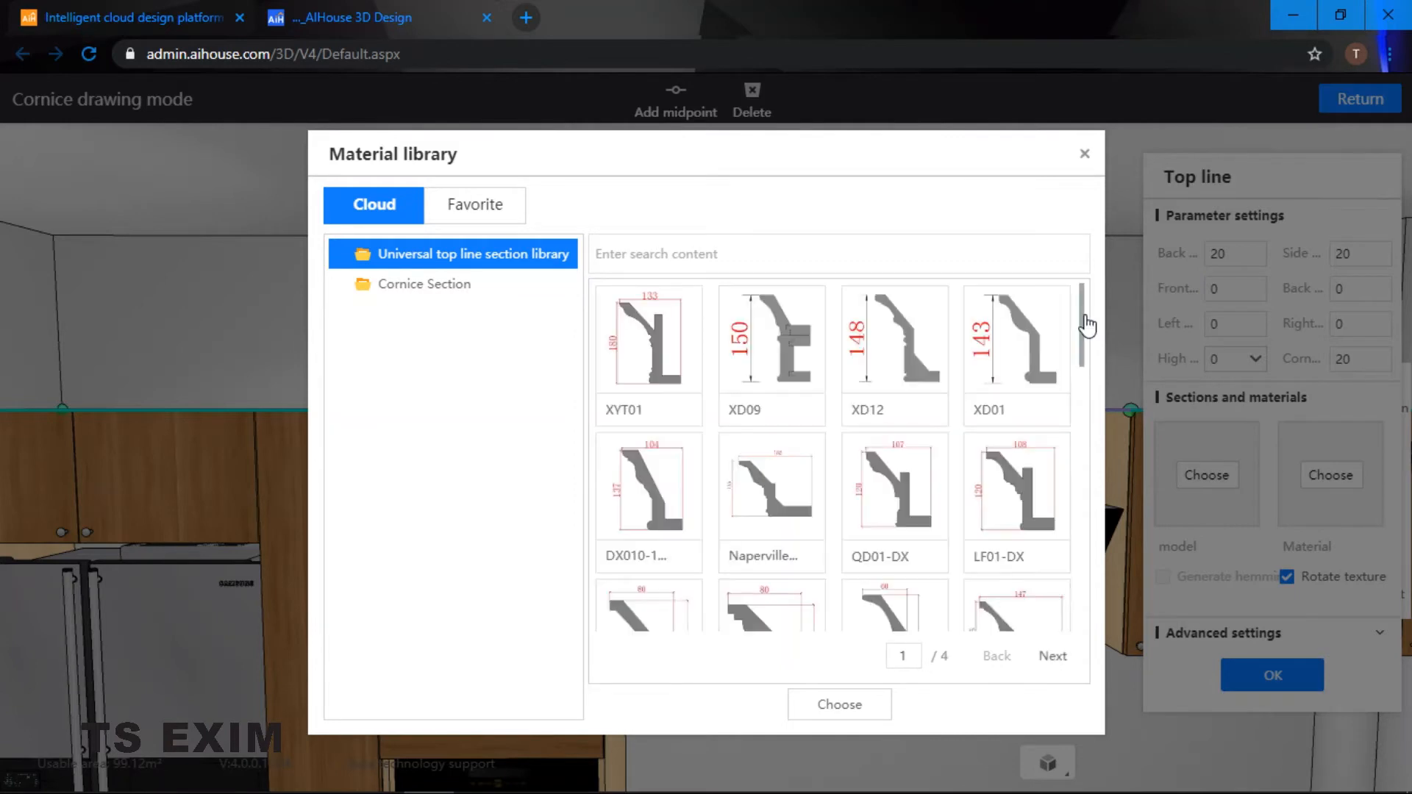
left_click_drag(1086, 357, 1068, 441)
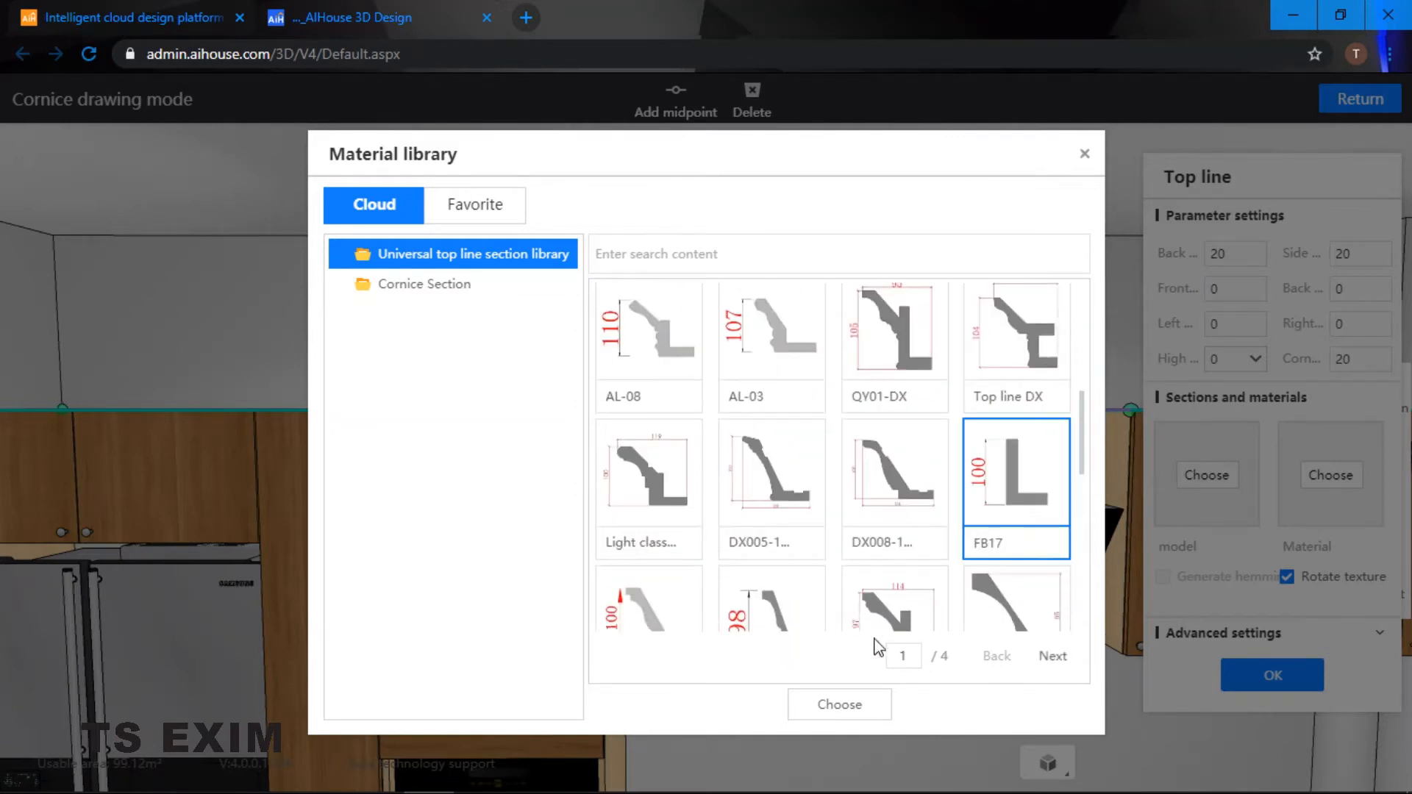
left_click(828, 707)
Step: Give the cornice a dark finish from the solid wood materials and generate it
left_click(1330, 476)
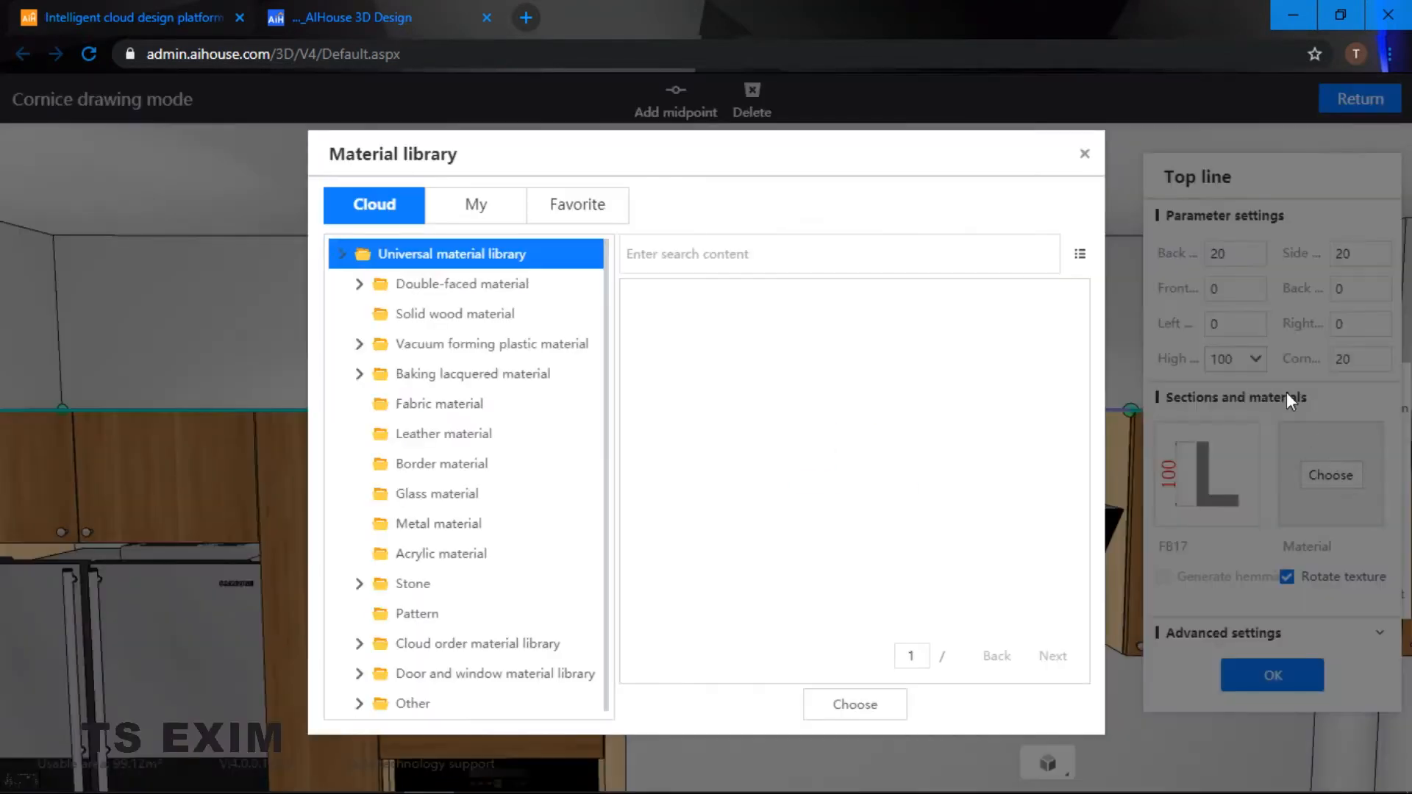
left_click(585, 314)
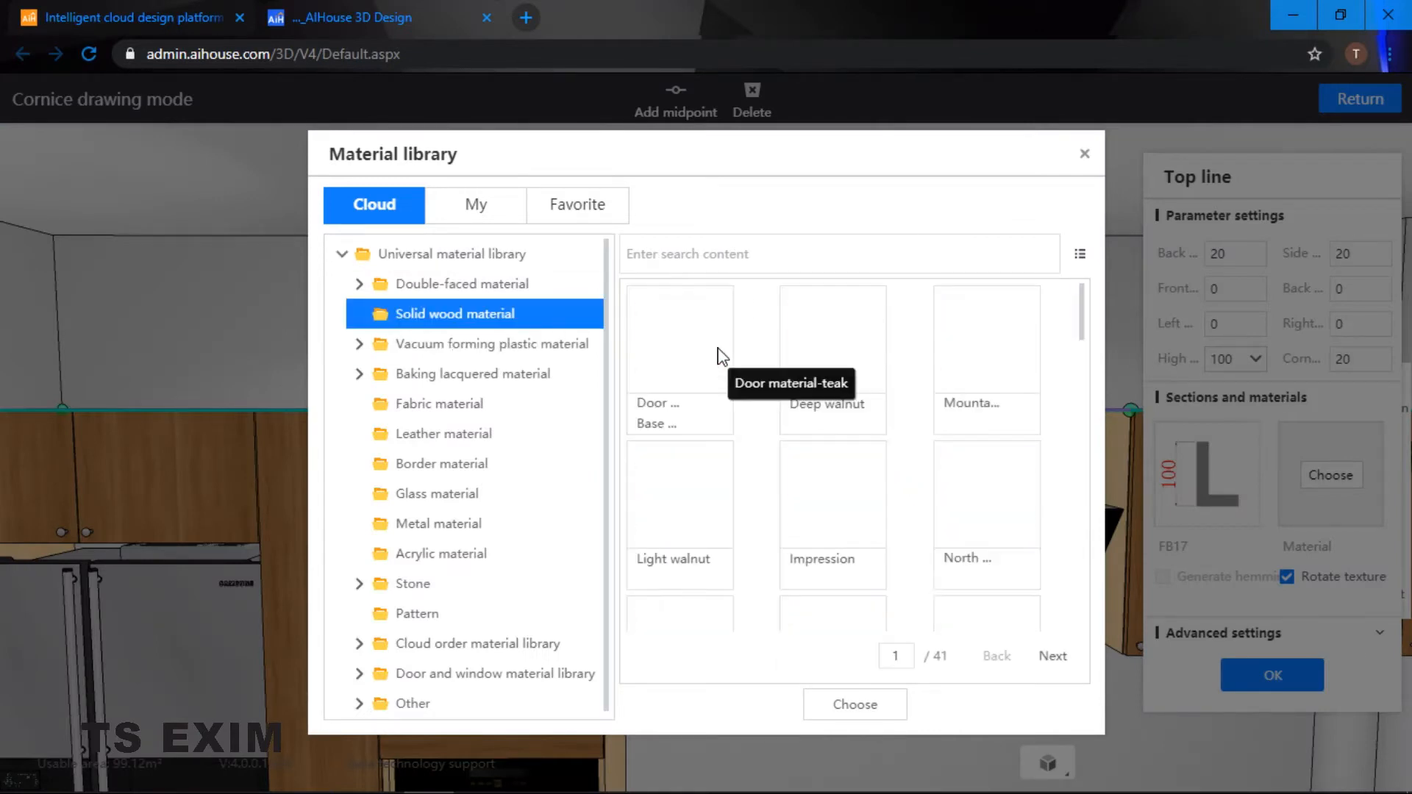
scroll(1000, 572, "down", 4)
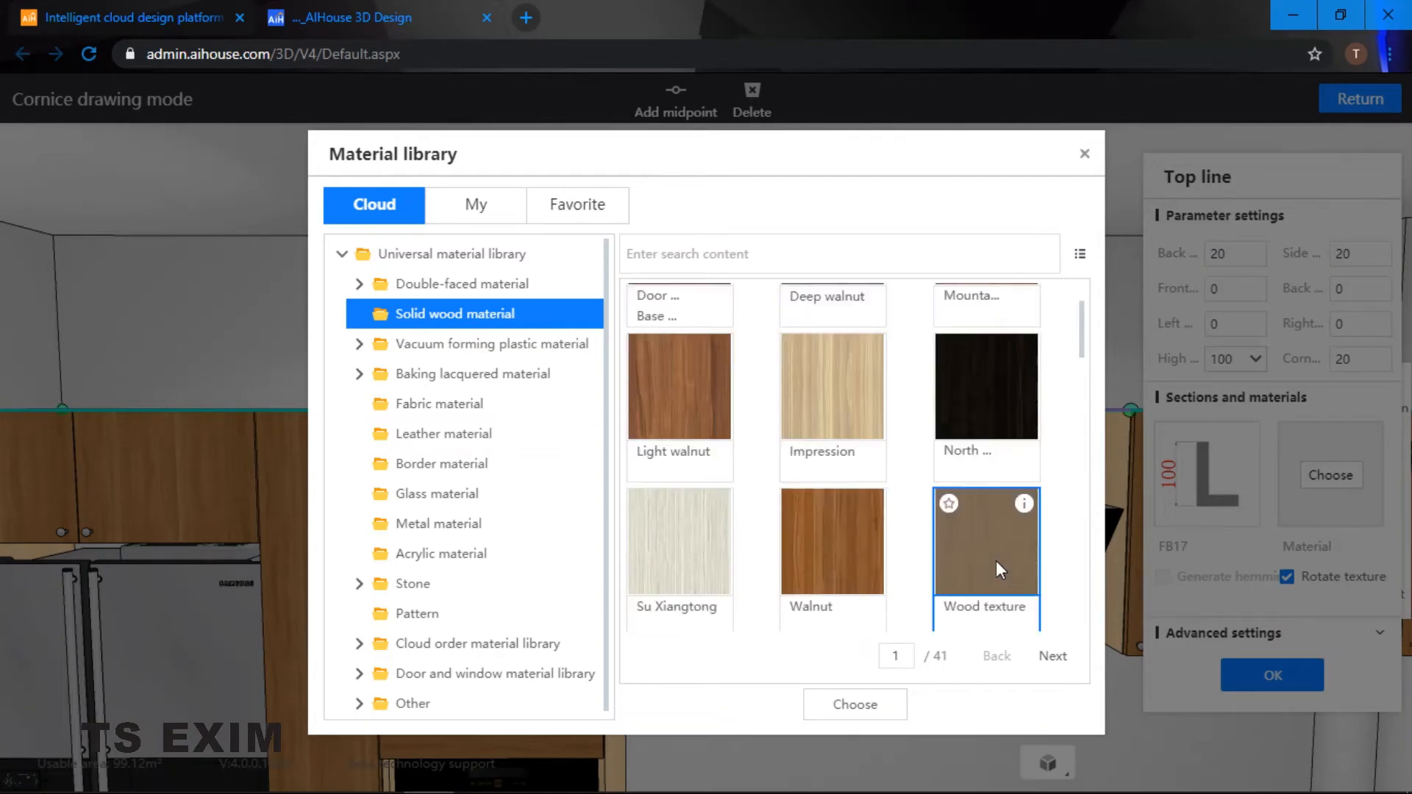
scroll(945, 549, "down", 3)
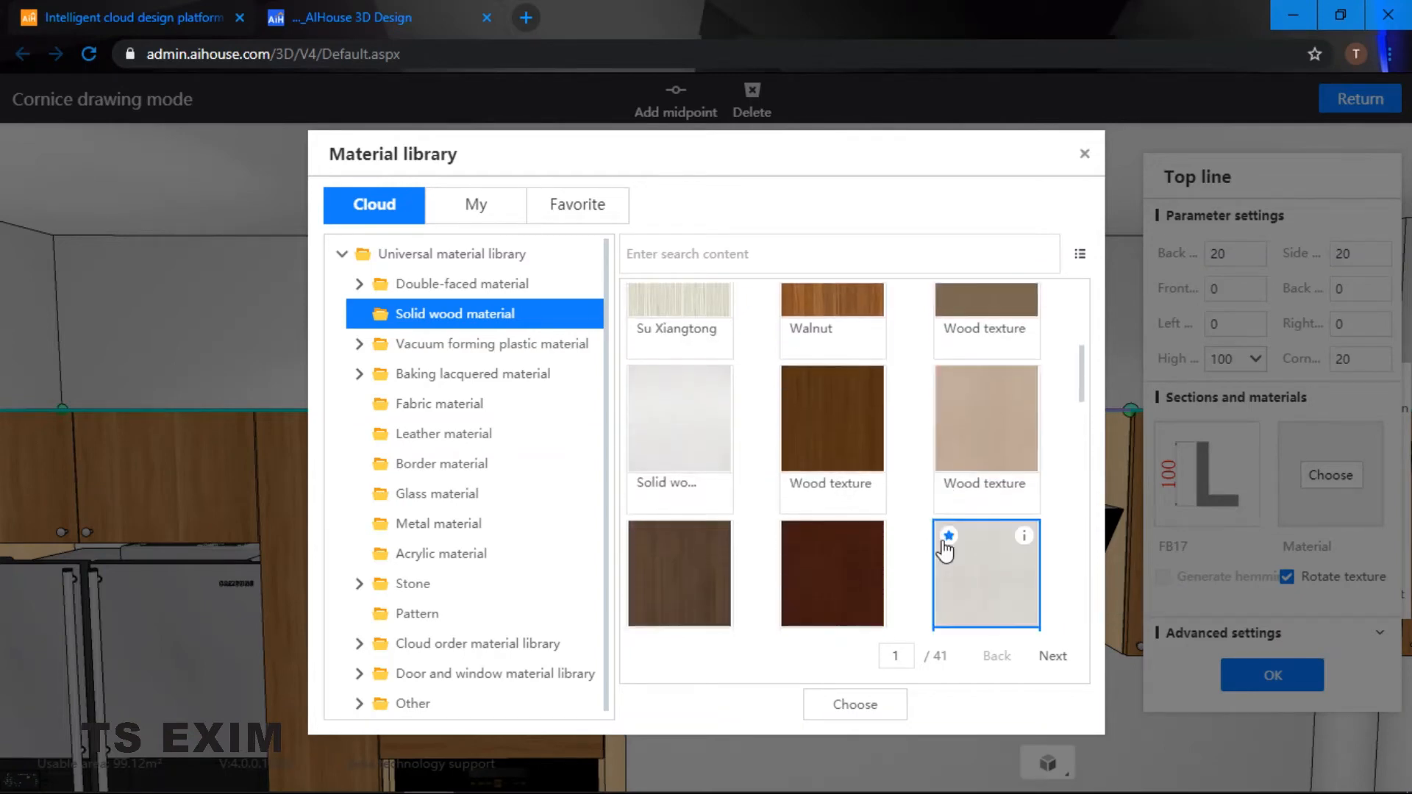
left_click(848, 715)
left_click(1267, 684)
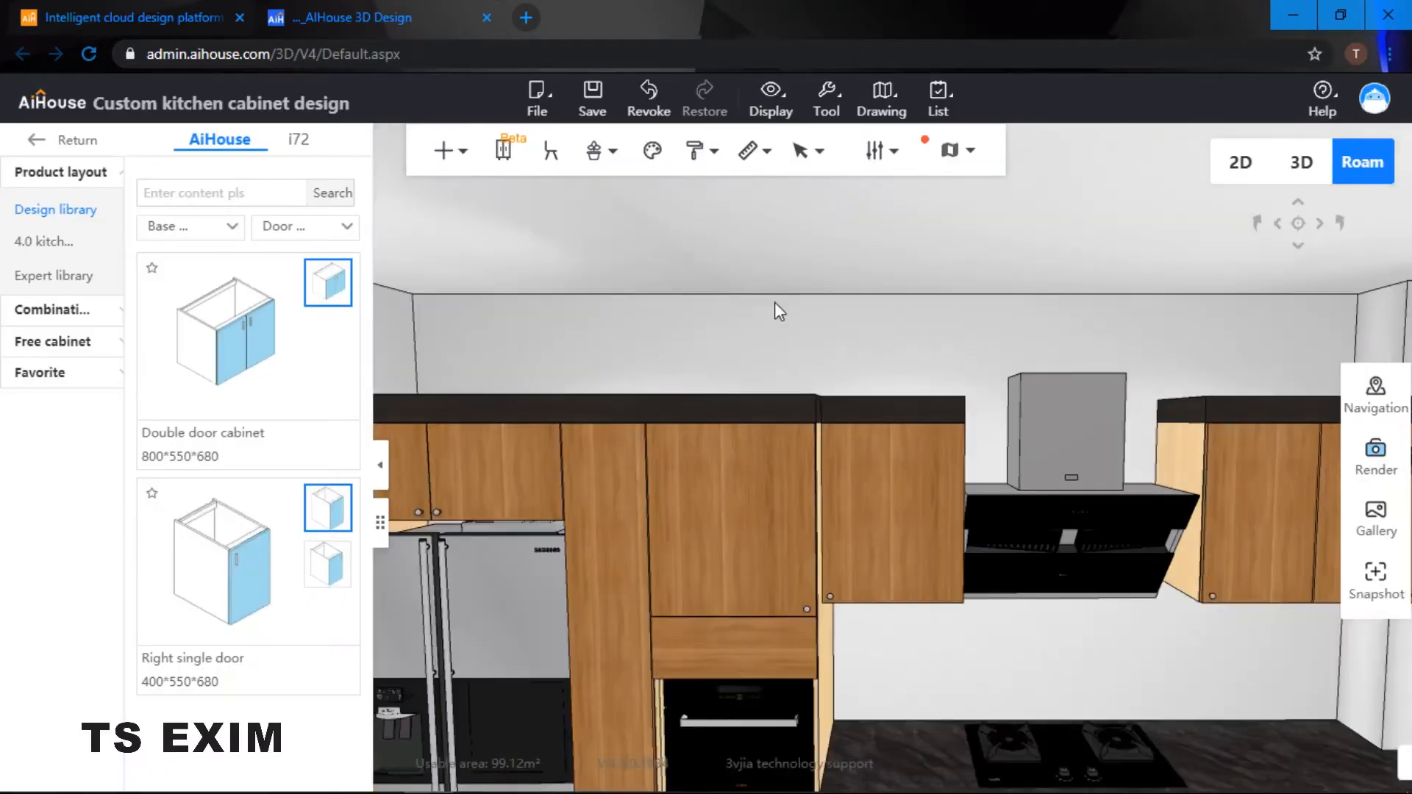
Step: Delete all handles from the kitchen cabinets at once
left_click_drag(774, 301, 1200, 405)
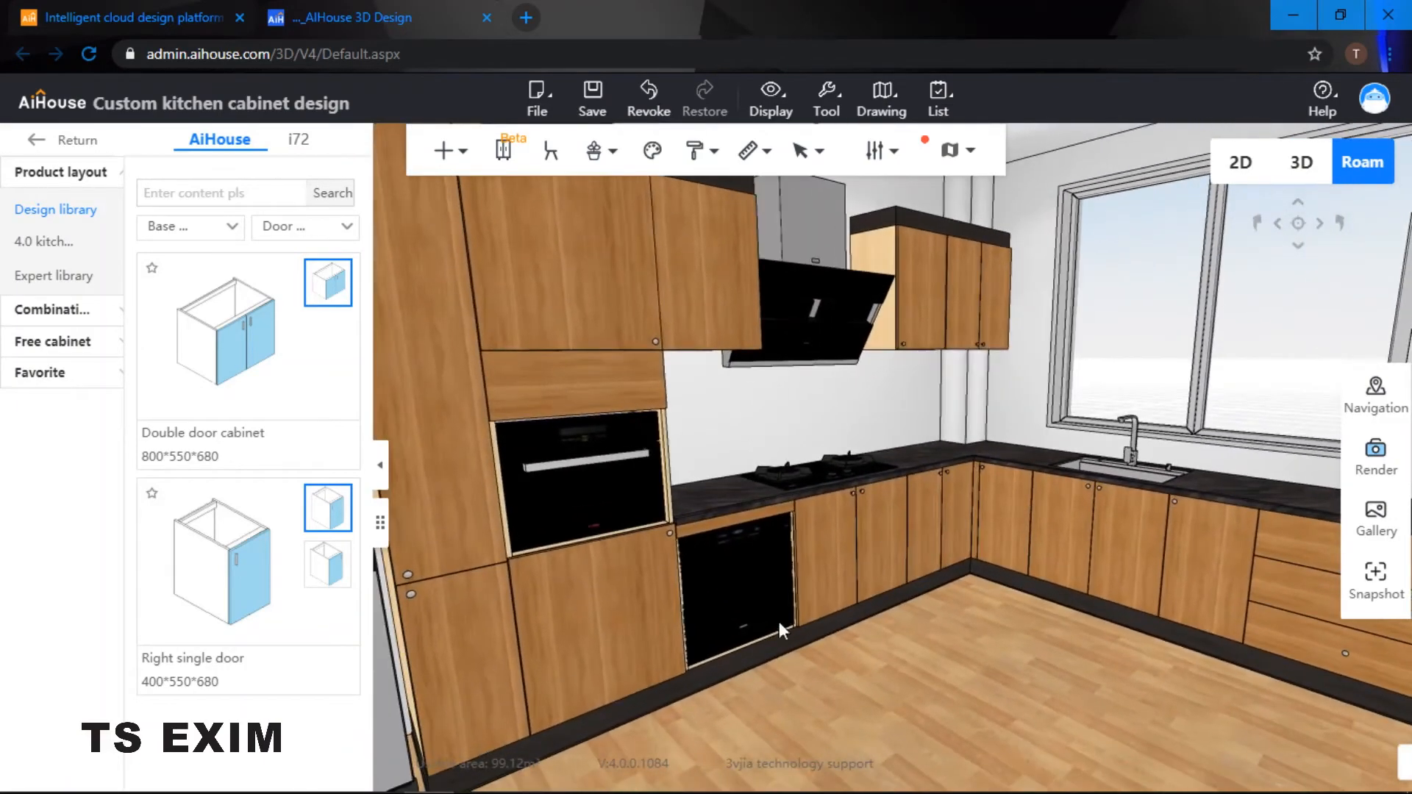
left_click_drag(968, 434, 919, 386)
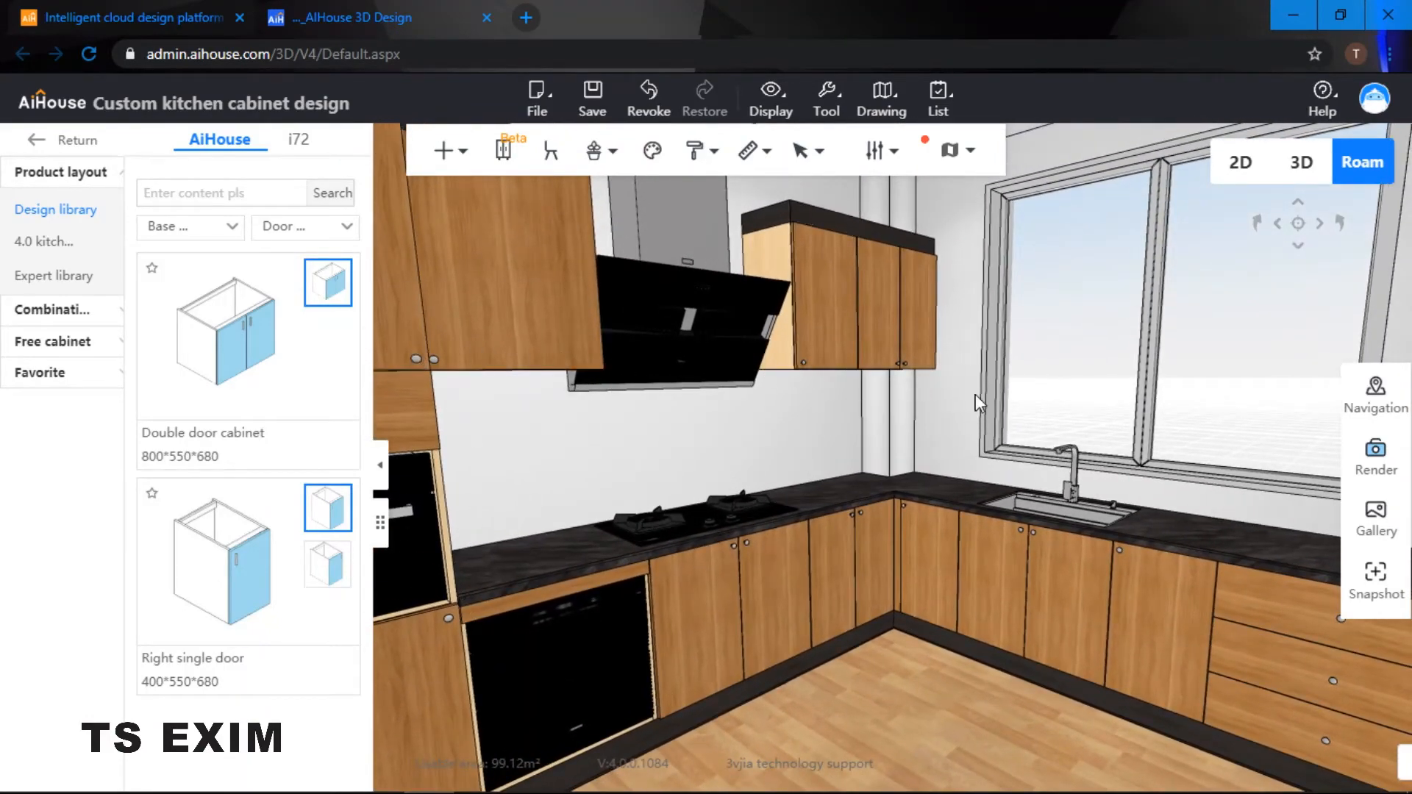
left_click_drag(964, 296, 960, 309)
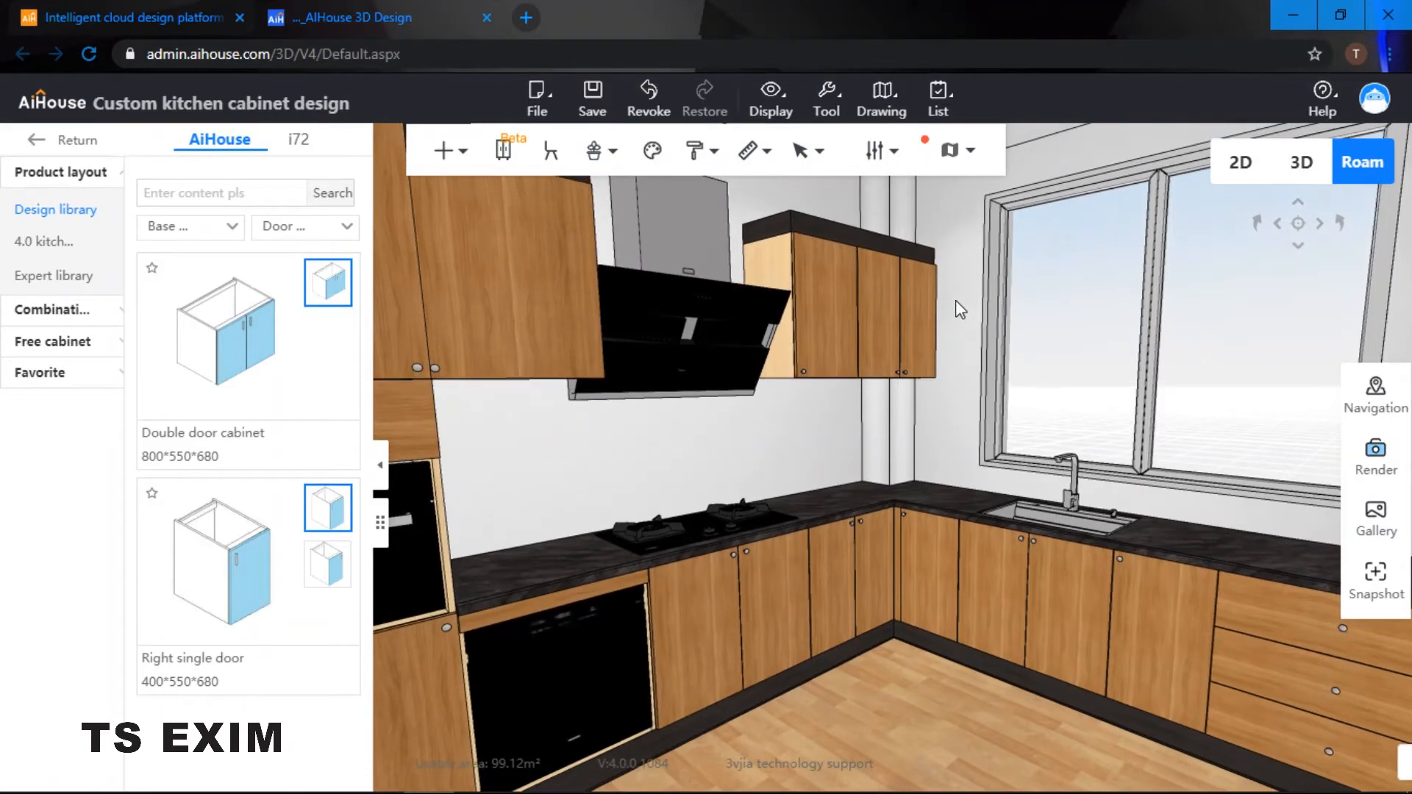
right_click(958, 305)
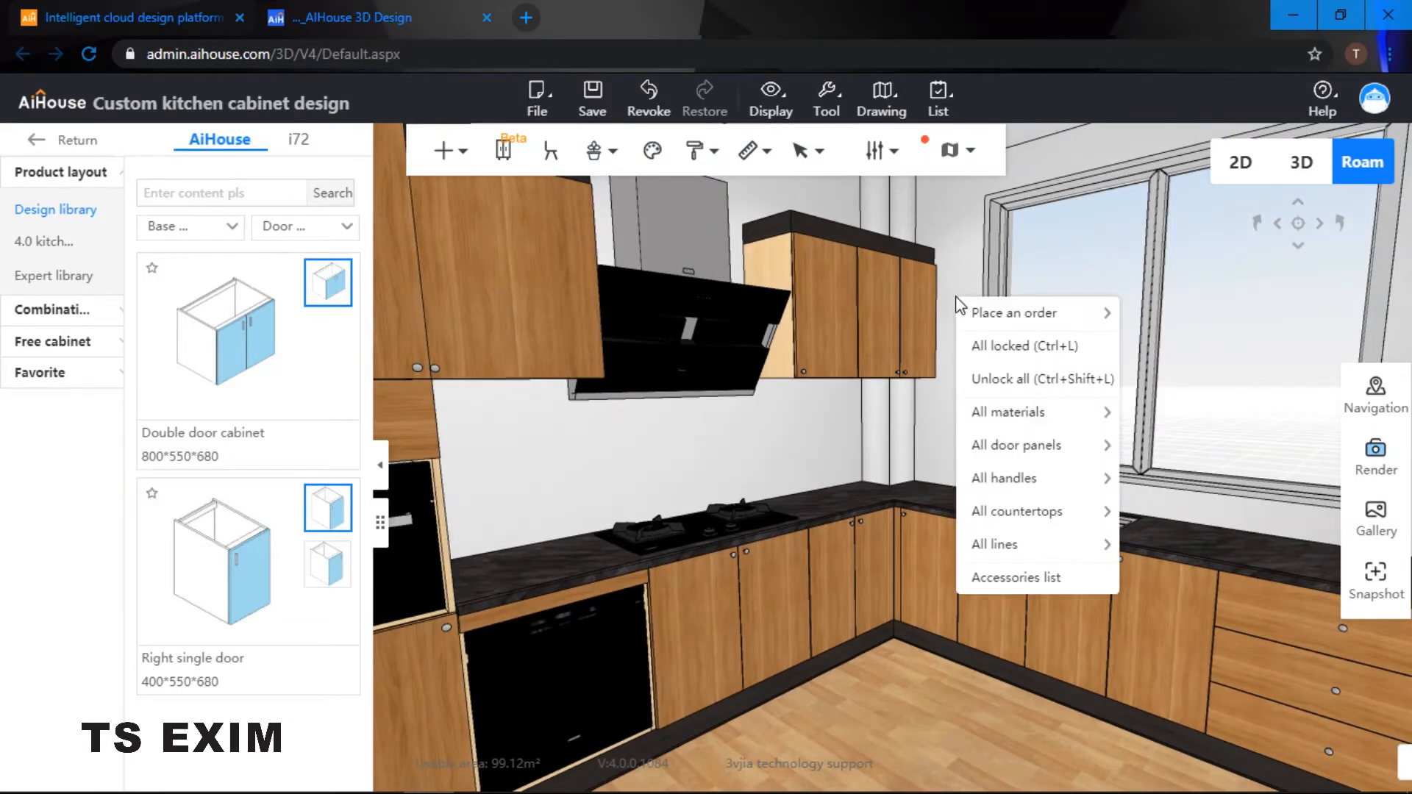
right_click(841, 426)
mouse_move(912, 616)
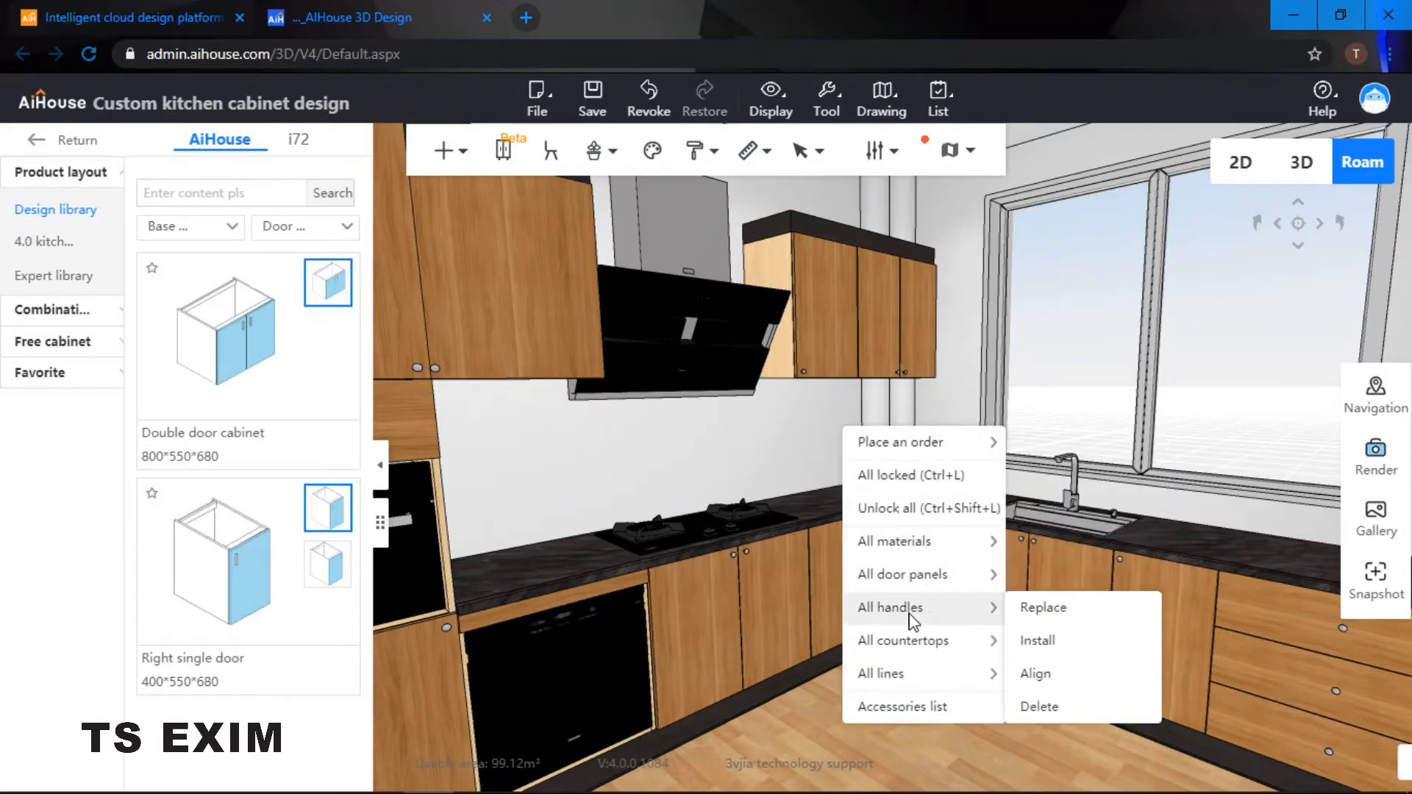
left_click(1054, 712)
Step: Change the style of all drawers to a narrow frame panel from the aluminum framed door panels in the universal door panel library
left_click_drag(1000, 457, 836, 442)
right_click(779, 441)
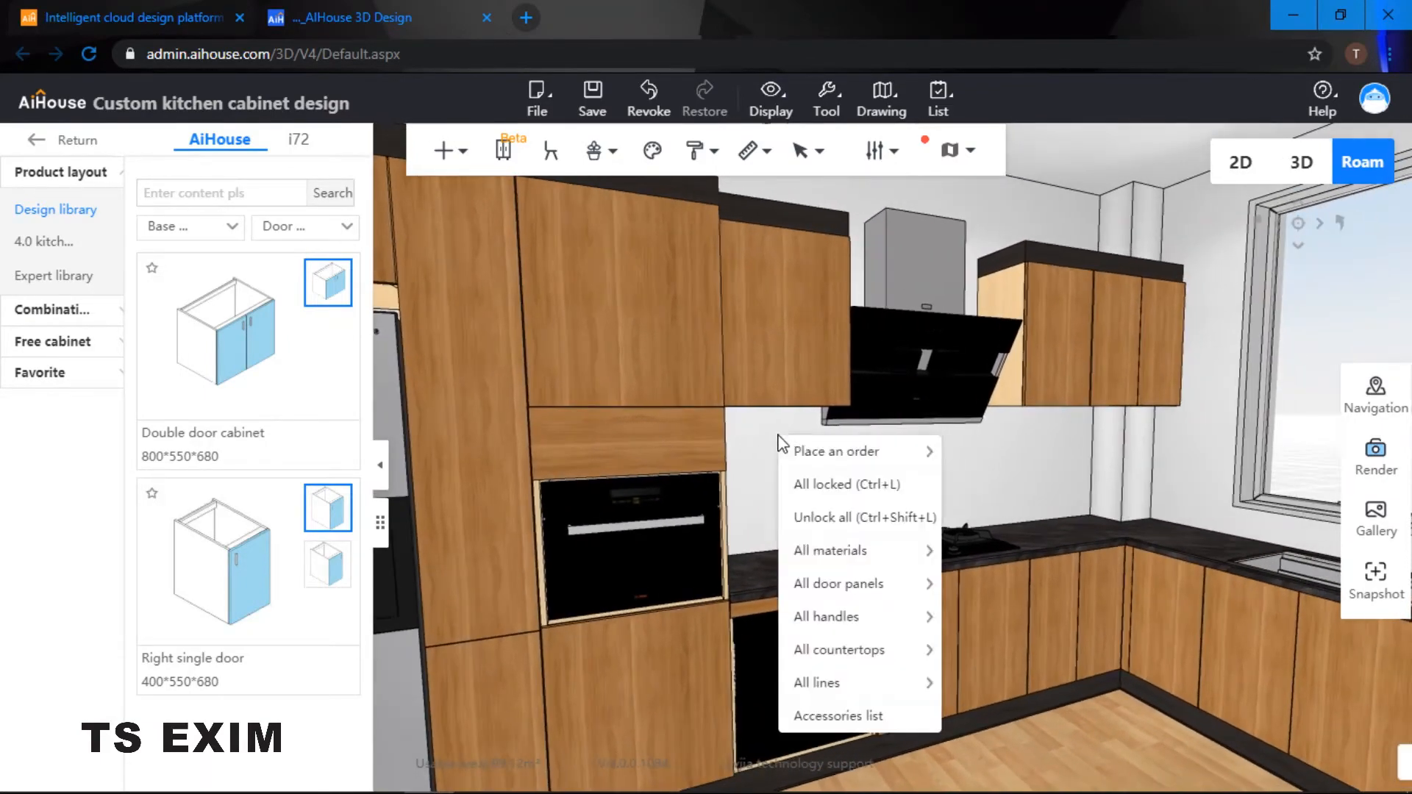
mouse_move(873, 596)
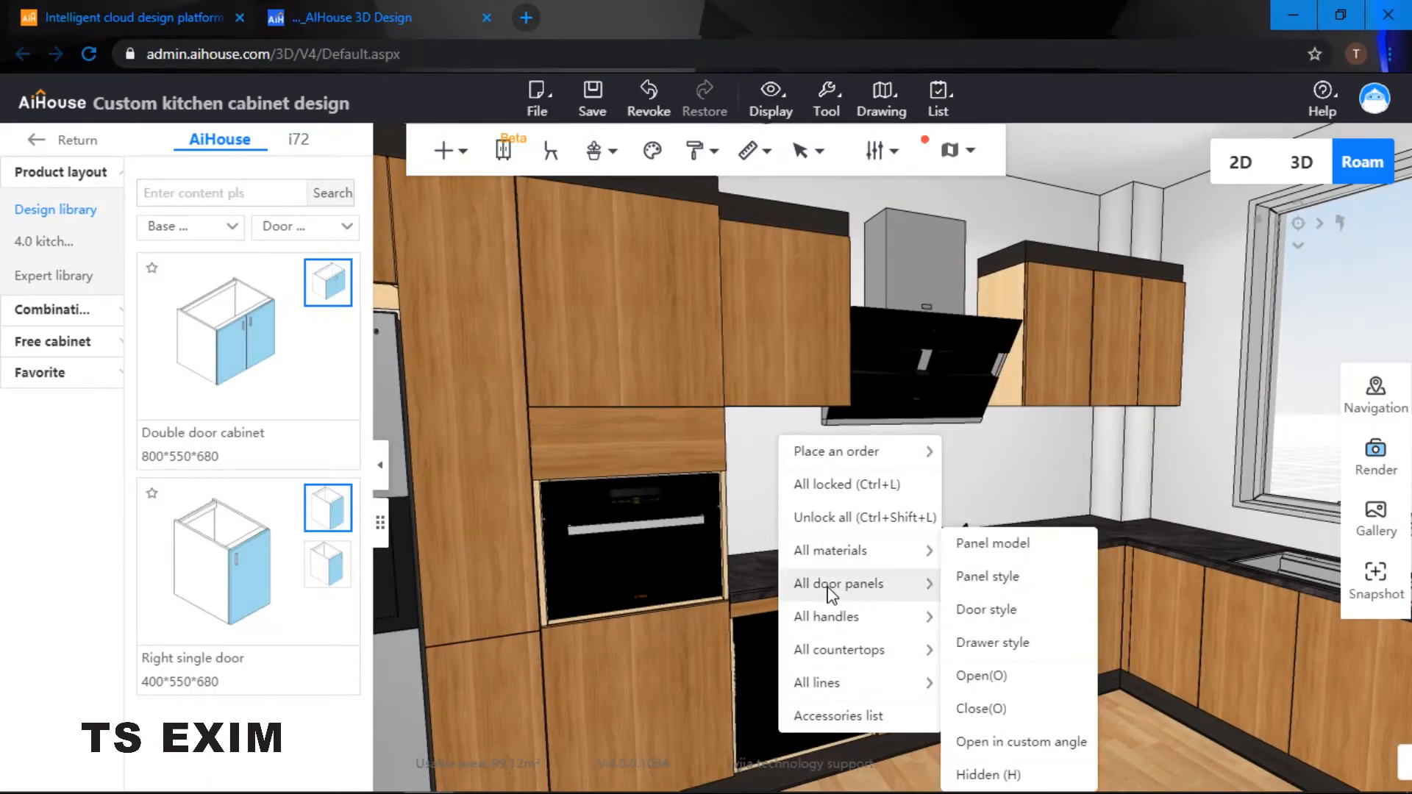
left_click(1010, 645)
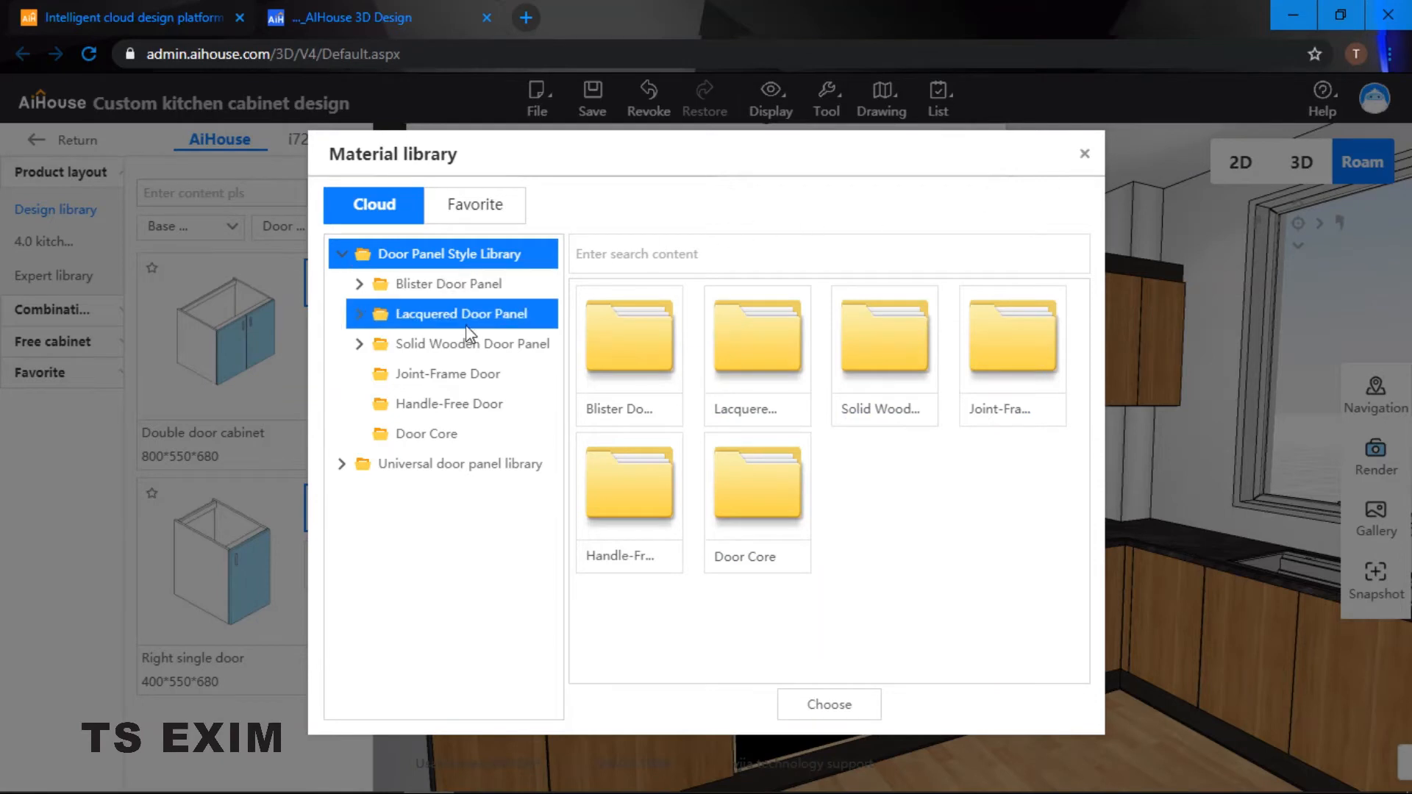
left_click(434, 468)
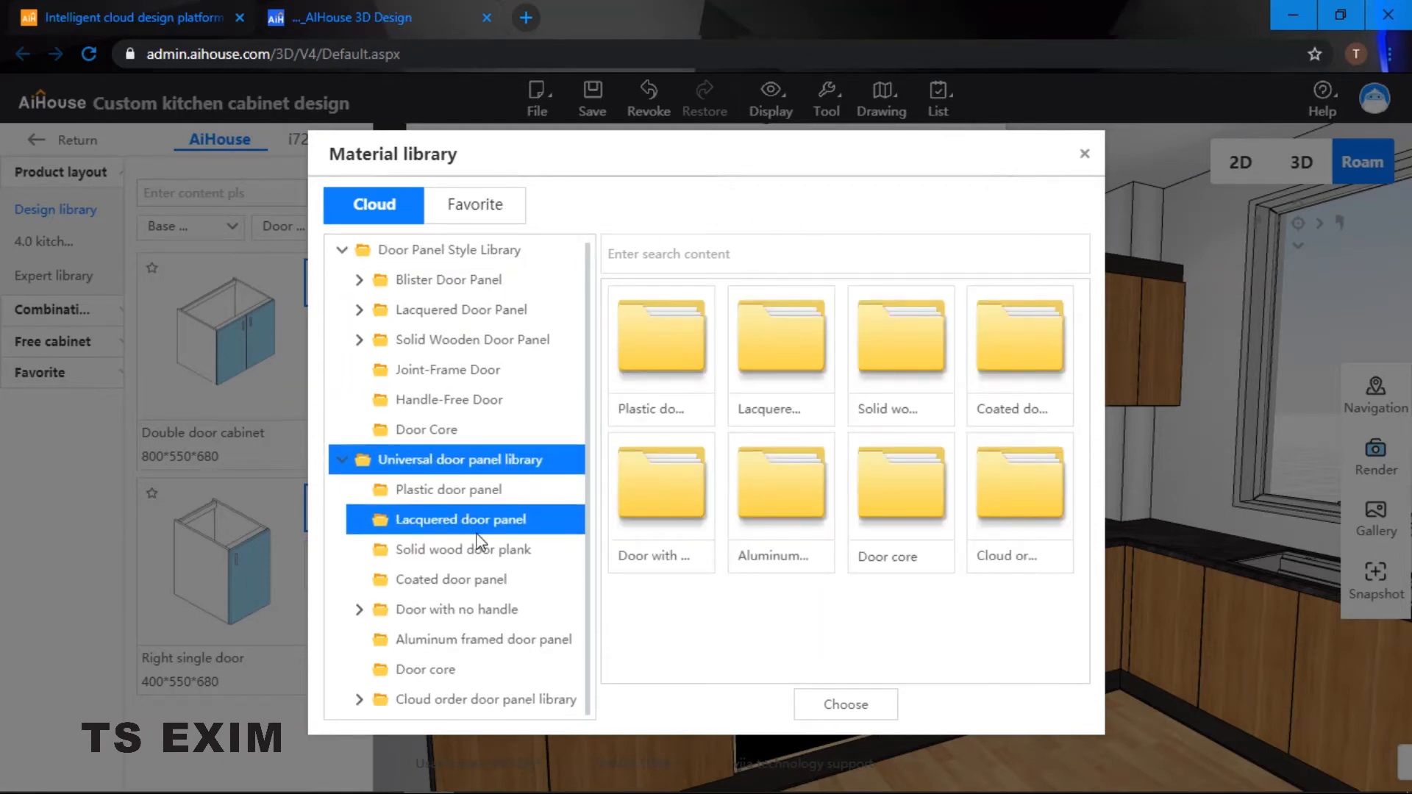
left_click(470, 646)
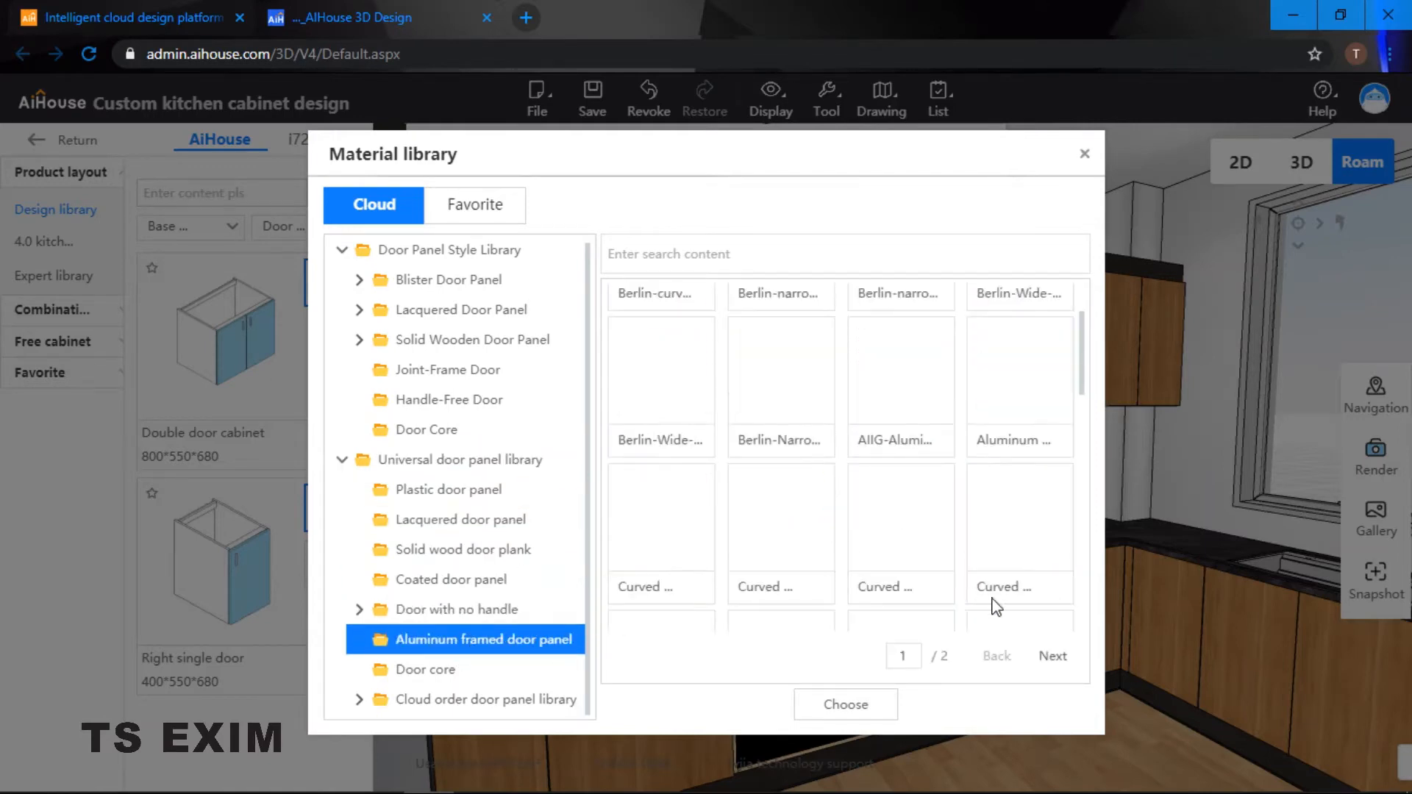
left_click(1051, 655)
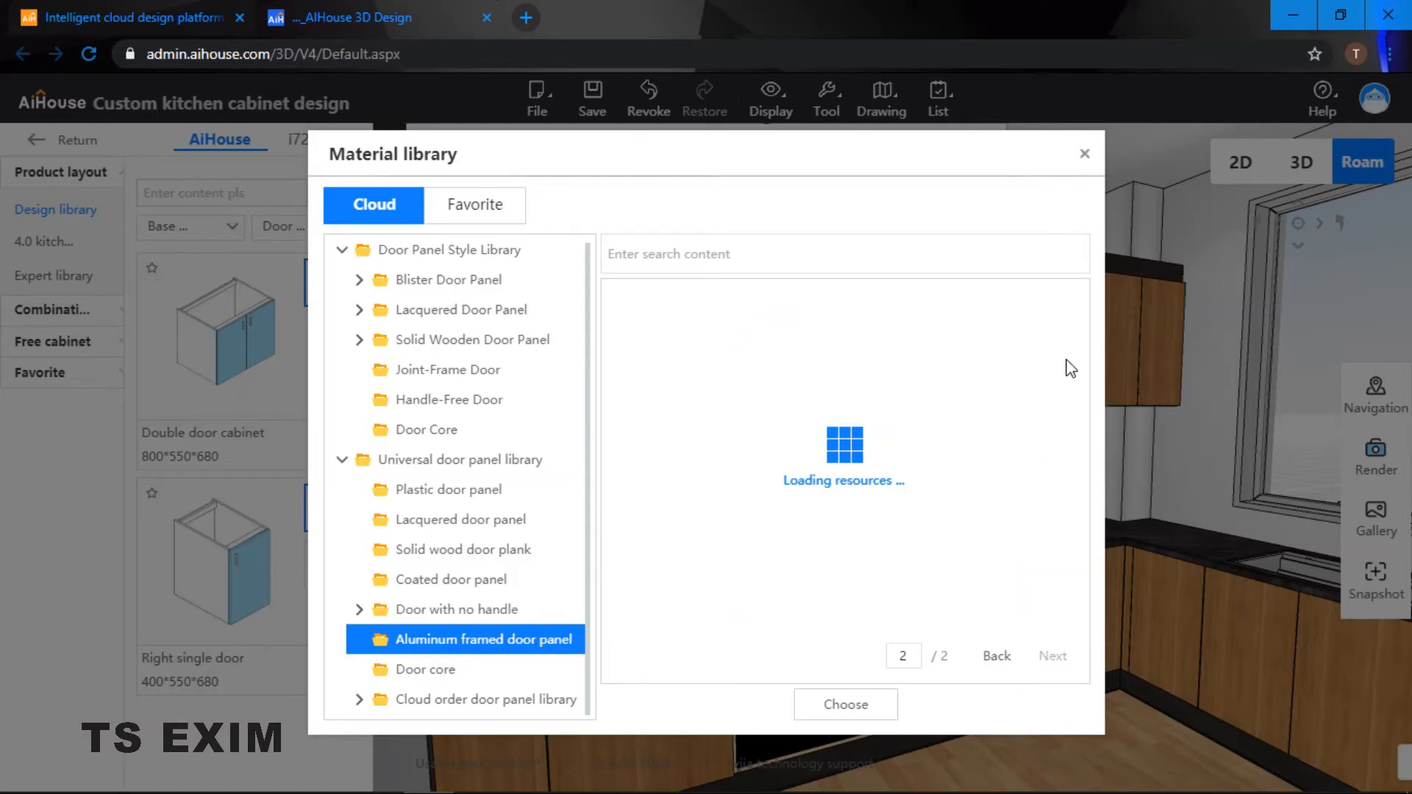
left_click_drag(1081, 341, 1081, 576)
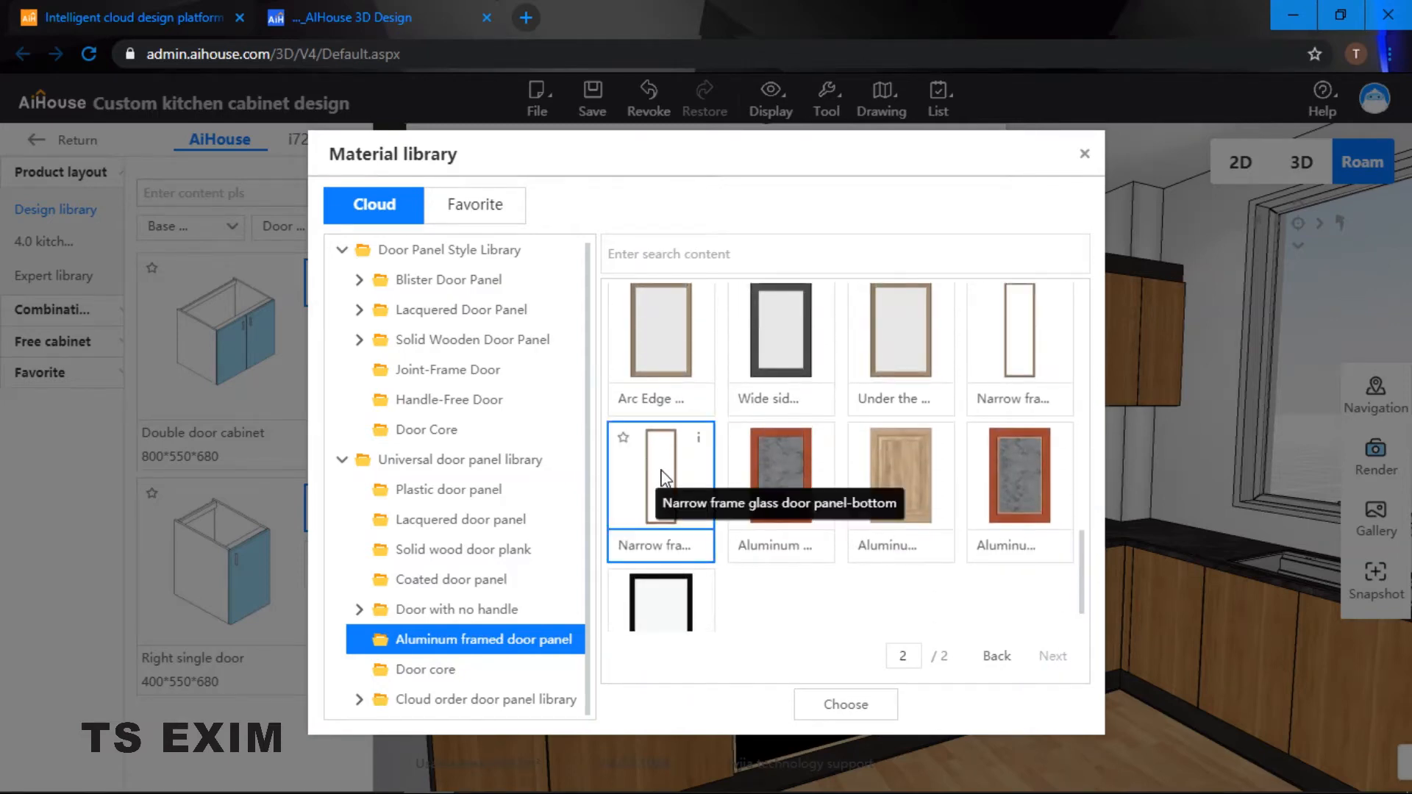
left_click(666, 479)
left_click(1044, 361)
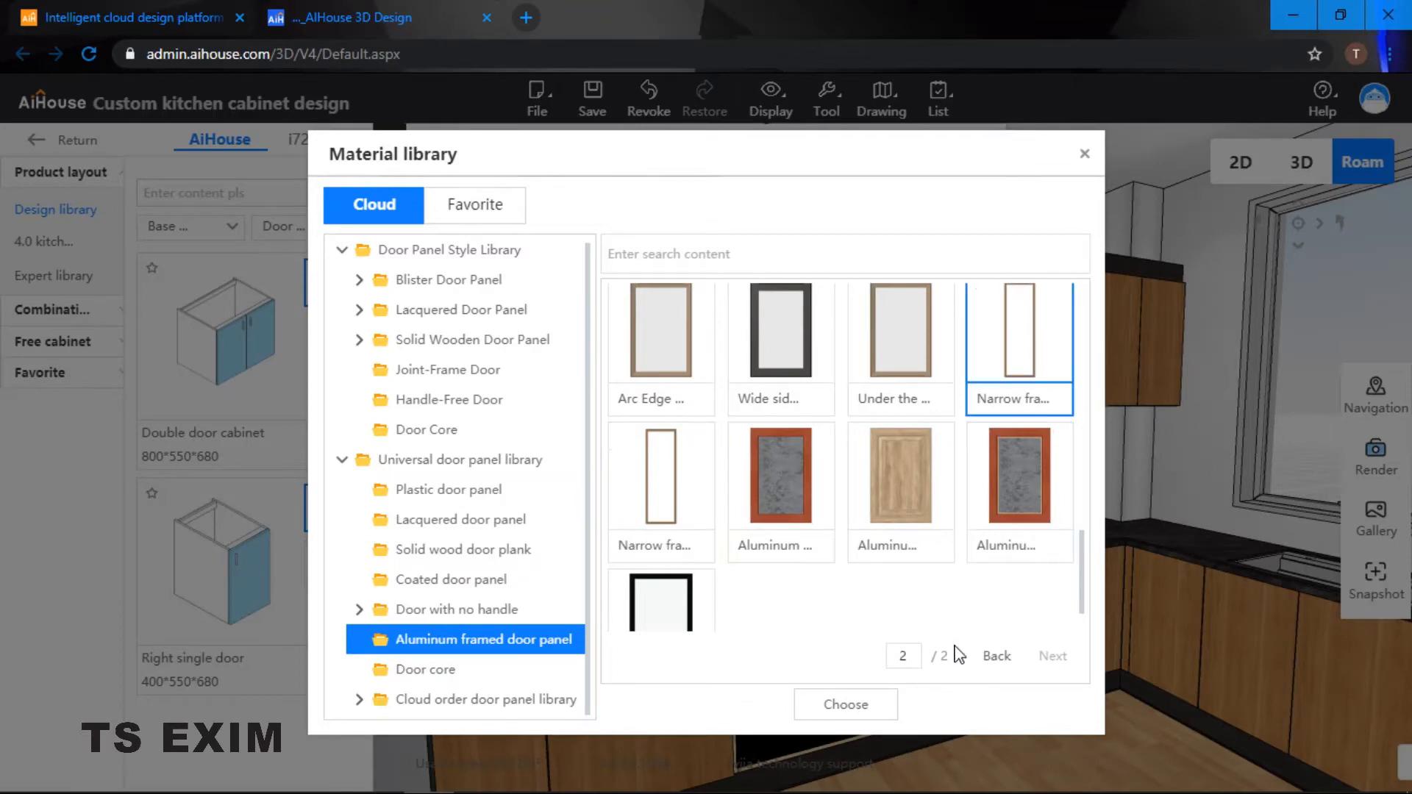
left_click(878, 707)
Step: Set the corner base cabinet door on the stove side to Fake door, and open and close all doors to check it
left_click_drag(887, 701, 1088, 522)
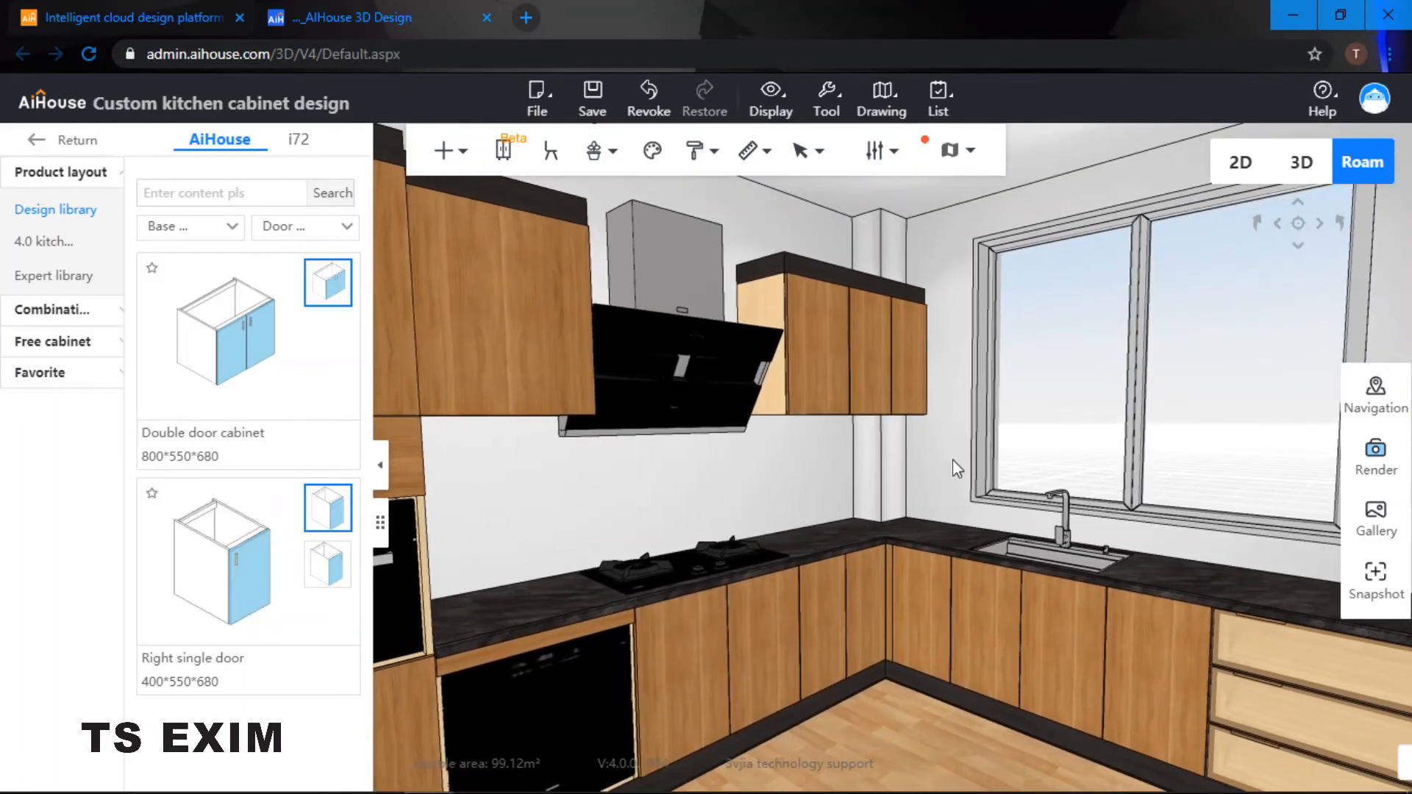
scroll(957, 500, "up", 4)
left_click_drag(949, 486, 922, 518)
scroll(933, 534, "up", 3)
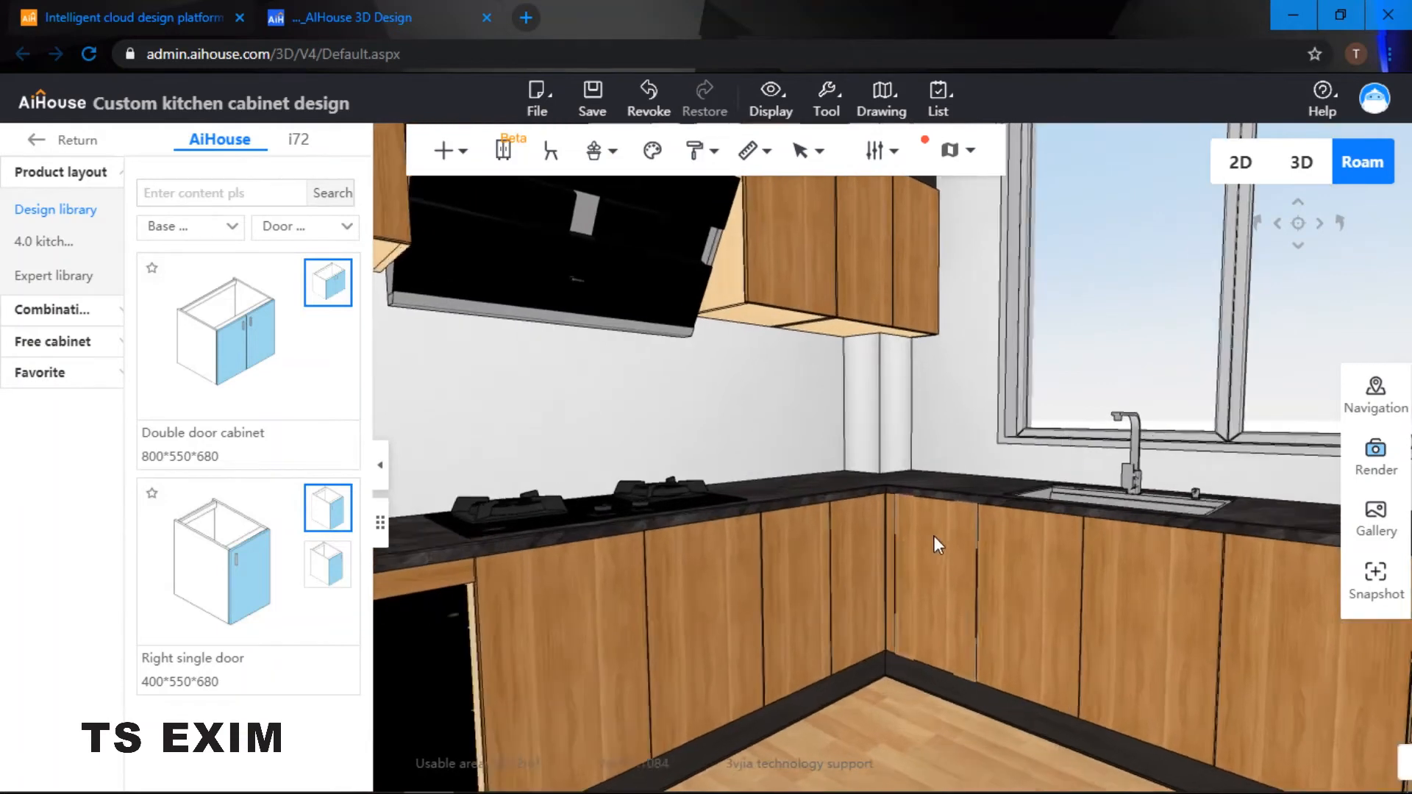
scroll(941, 540, "up", 2)
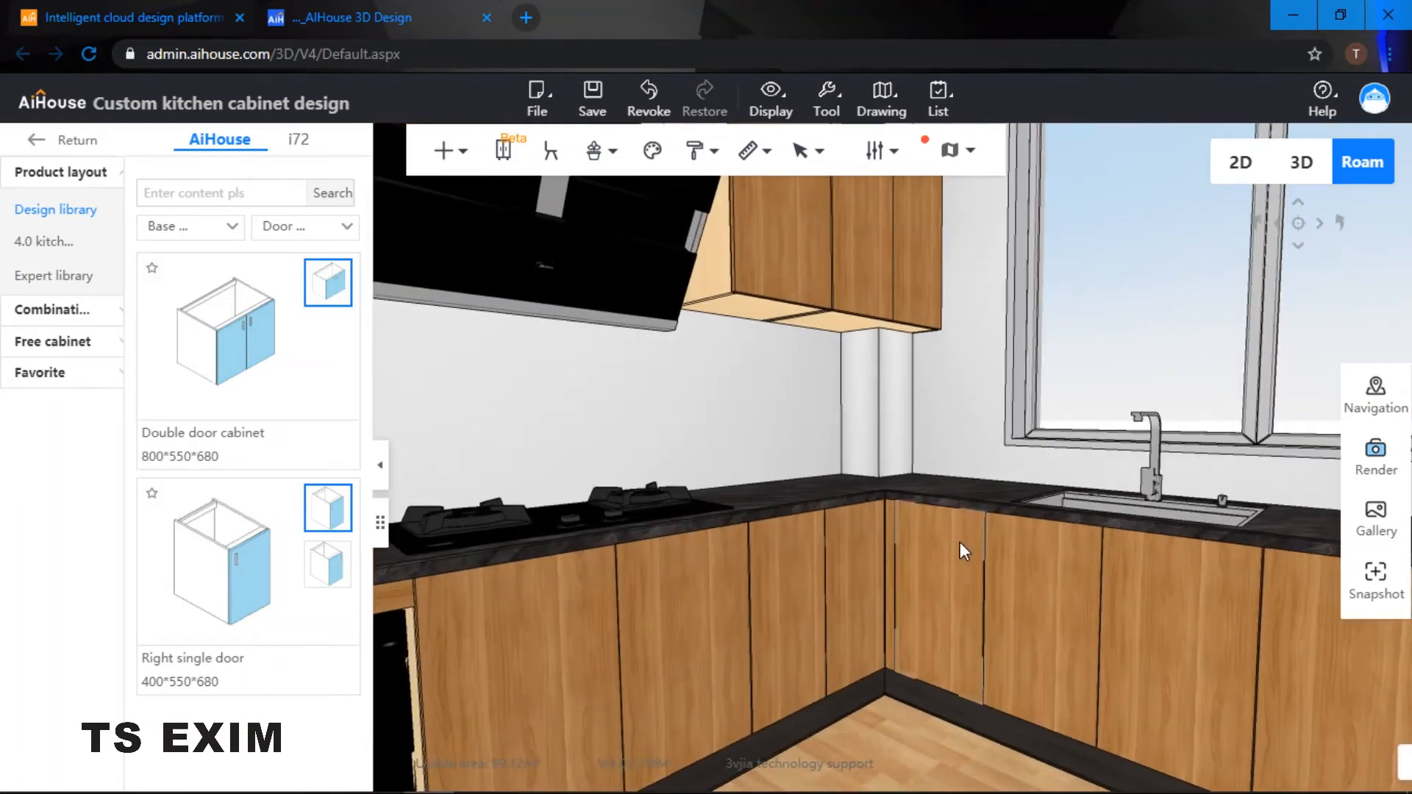
left_click(960, 542)
left_click(862, 544)
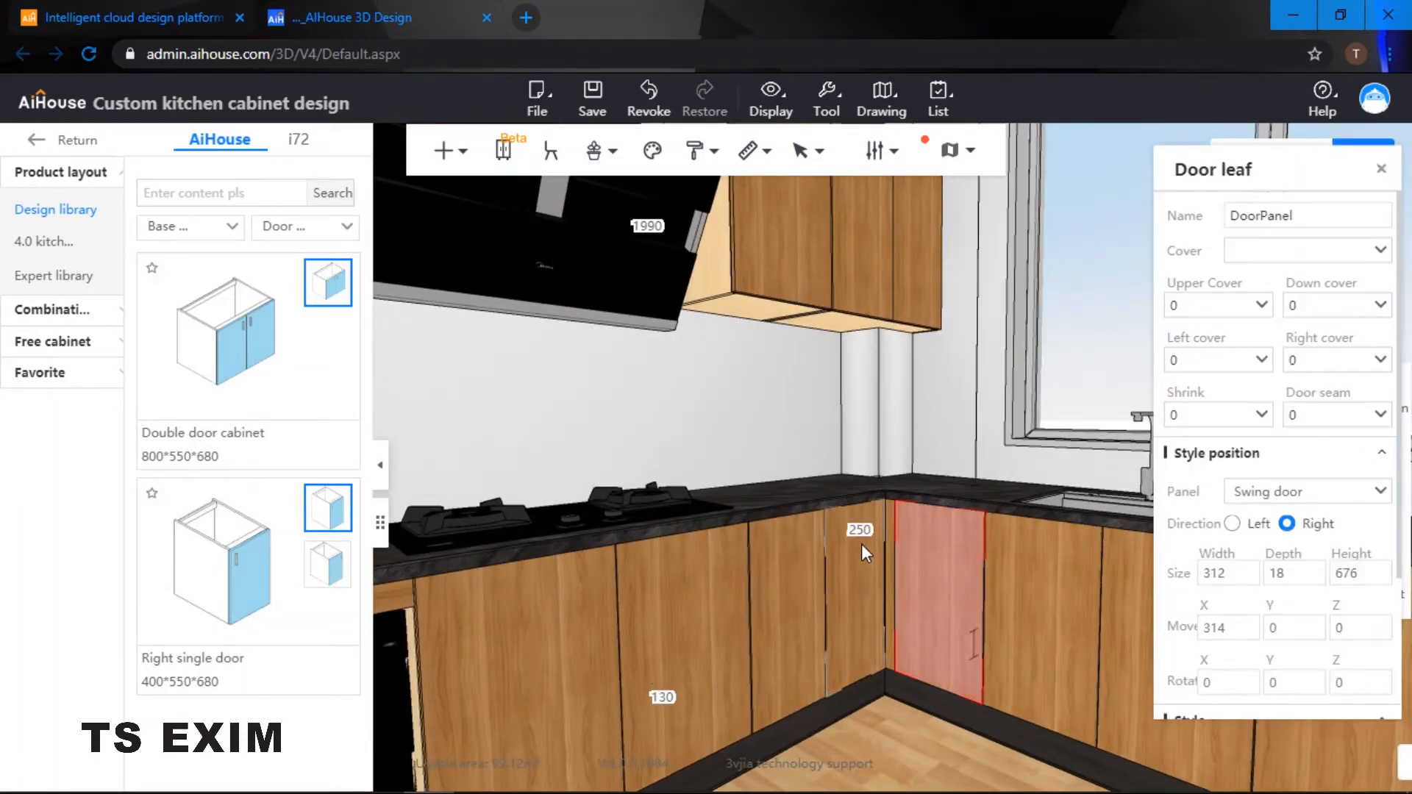
left_click(1259, 494)
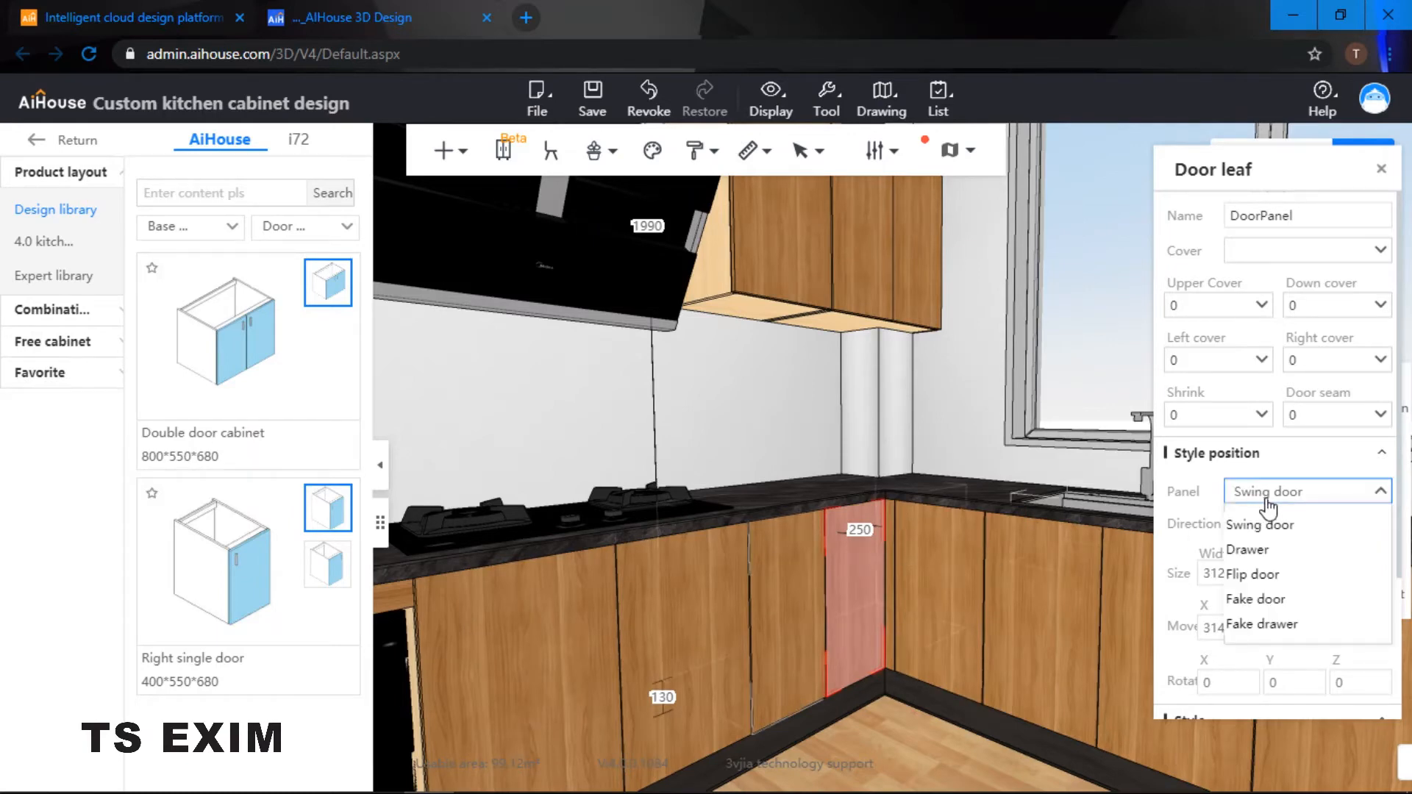
left_click(1260, 600)
left_click(947, 416)
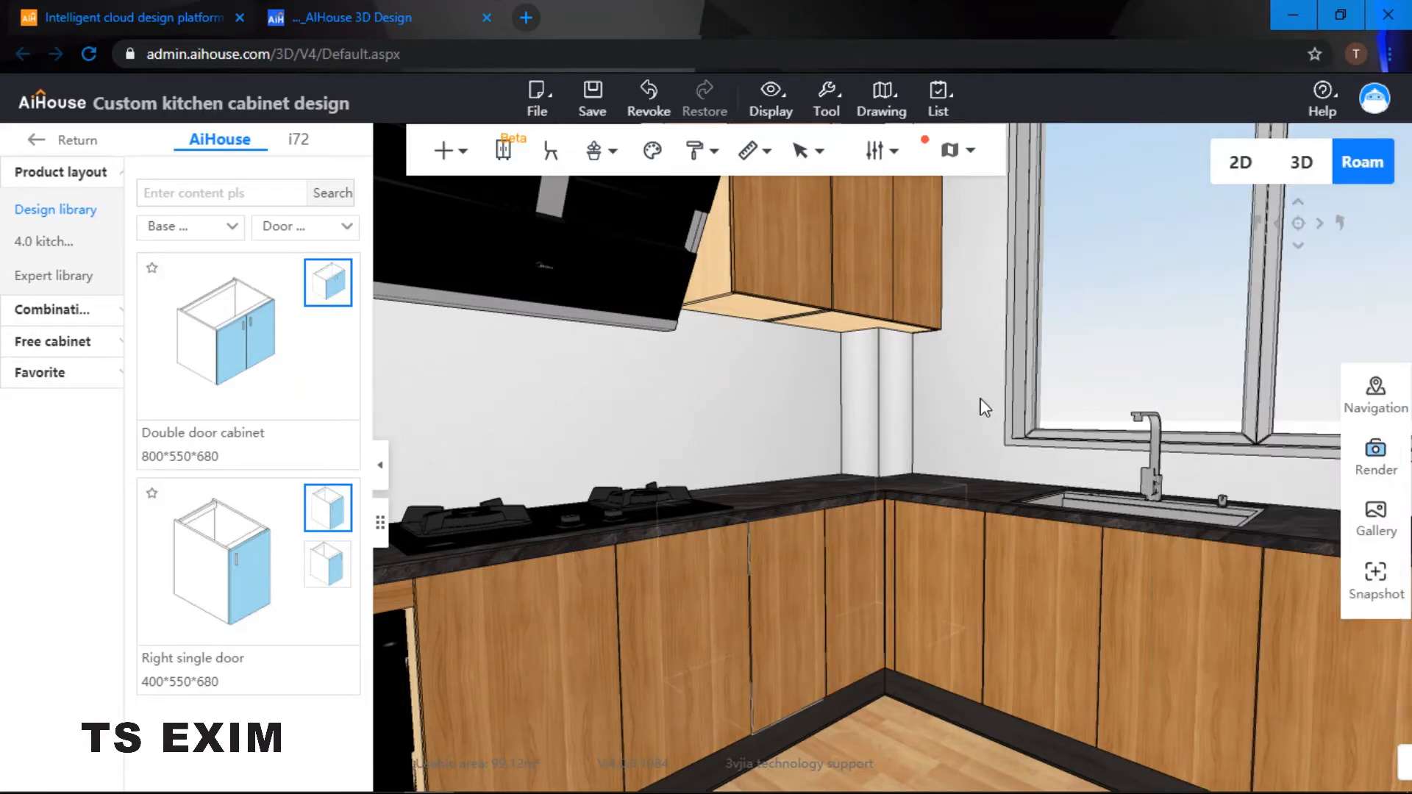
key("o")
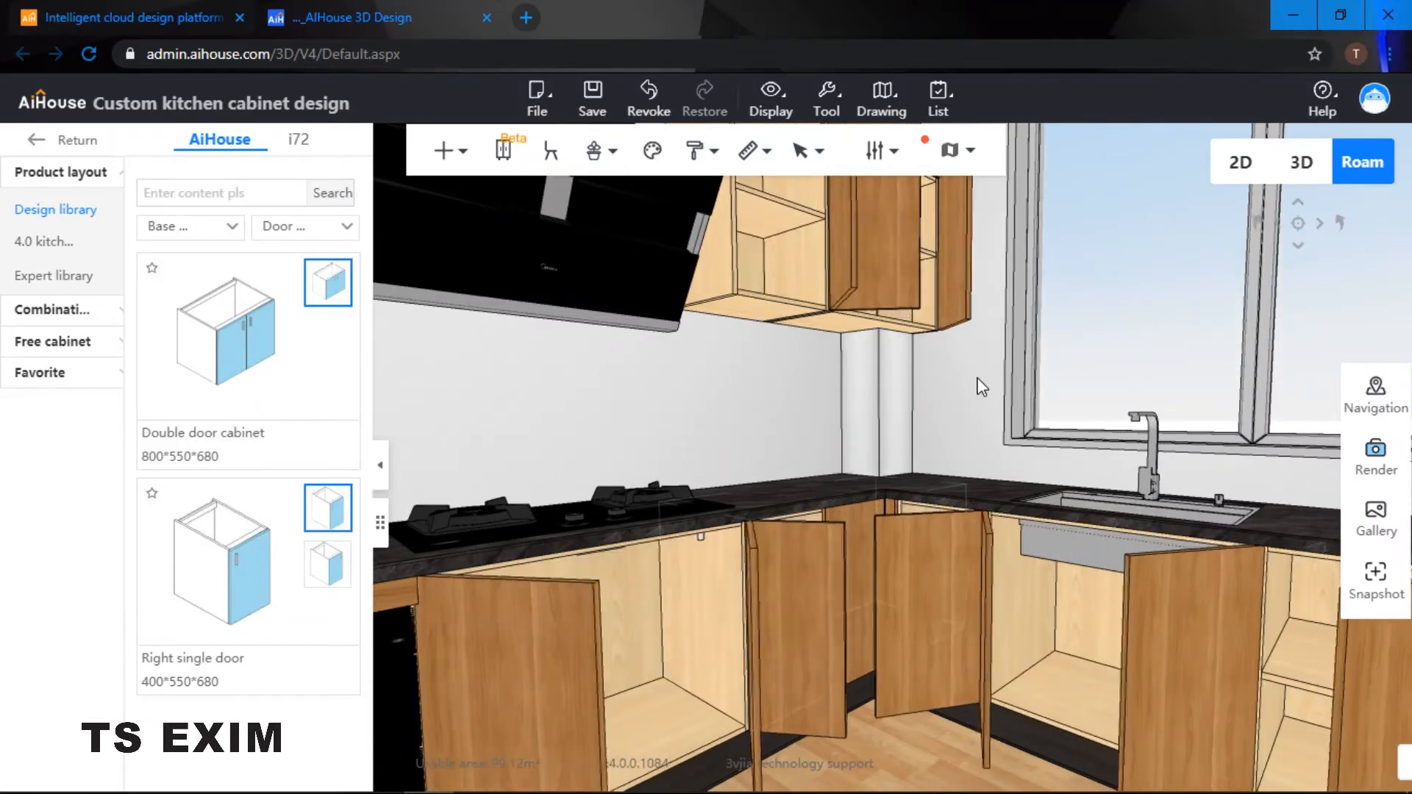
key("o")
Step: Set the panel type of the corner base cabinet door on the sink side to Drawer
scroll(947, 550, "up", 2)
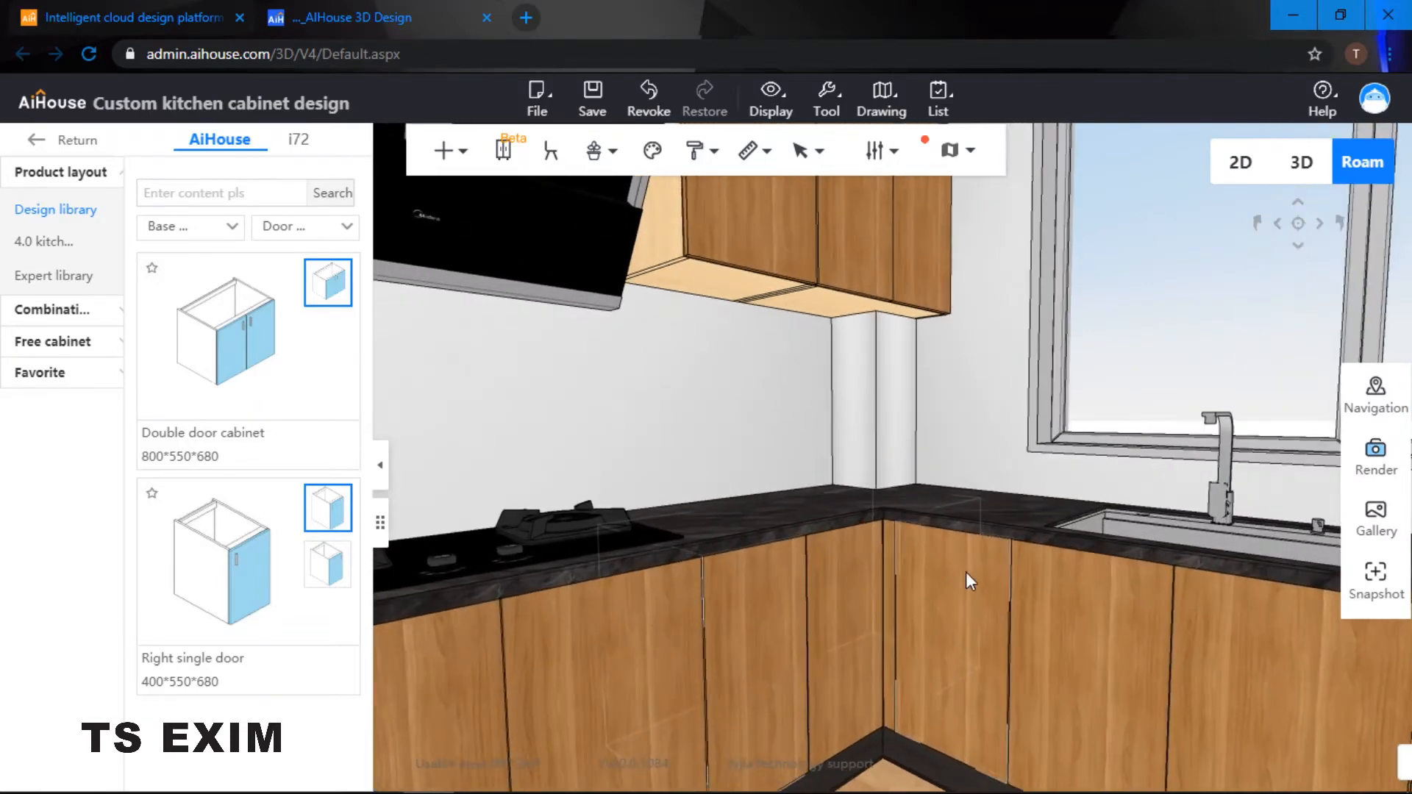
left_click(967, 573)
left_click(1283, 498)
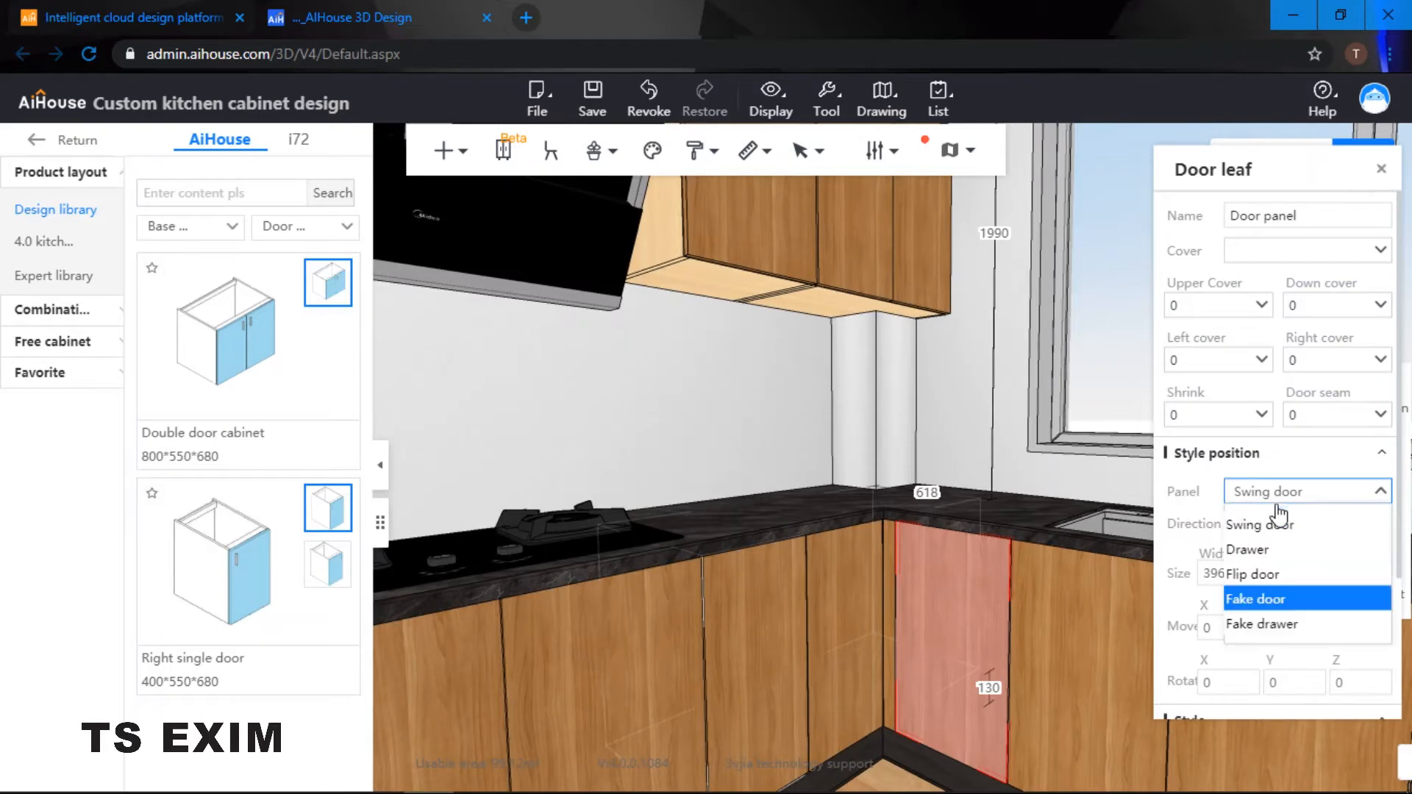
left_click(1277, 550)
left_click(986, 403)
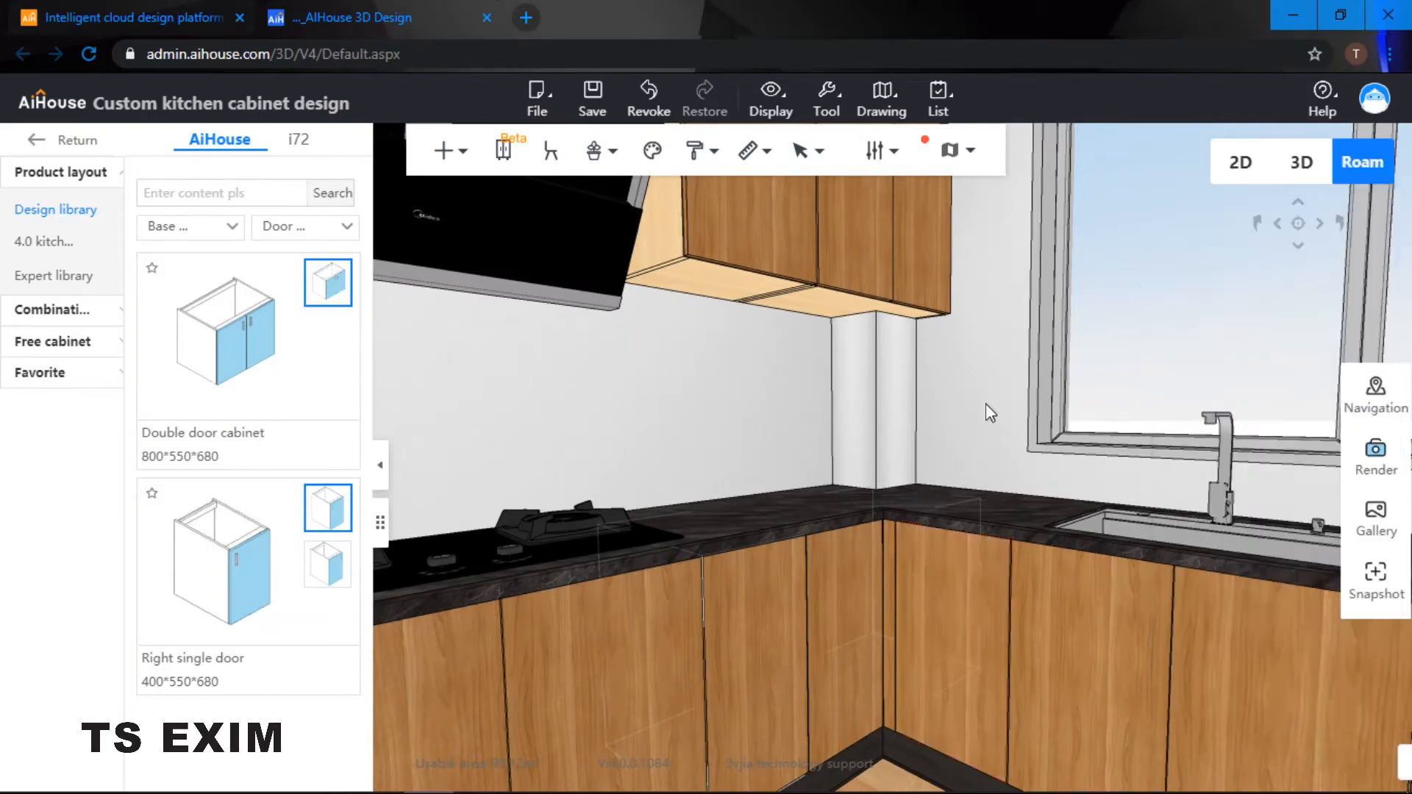
scroll(977, 468, "up", 3)
scroll(976, 468, "down", 3)
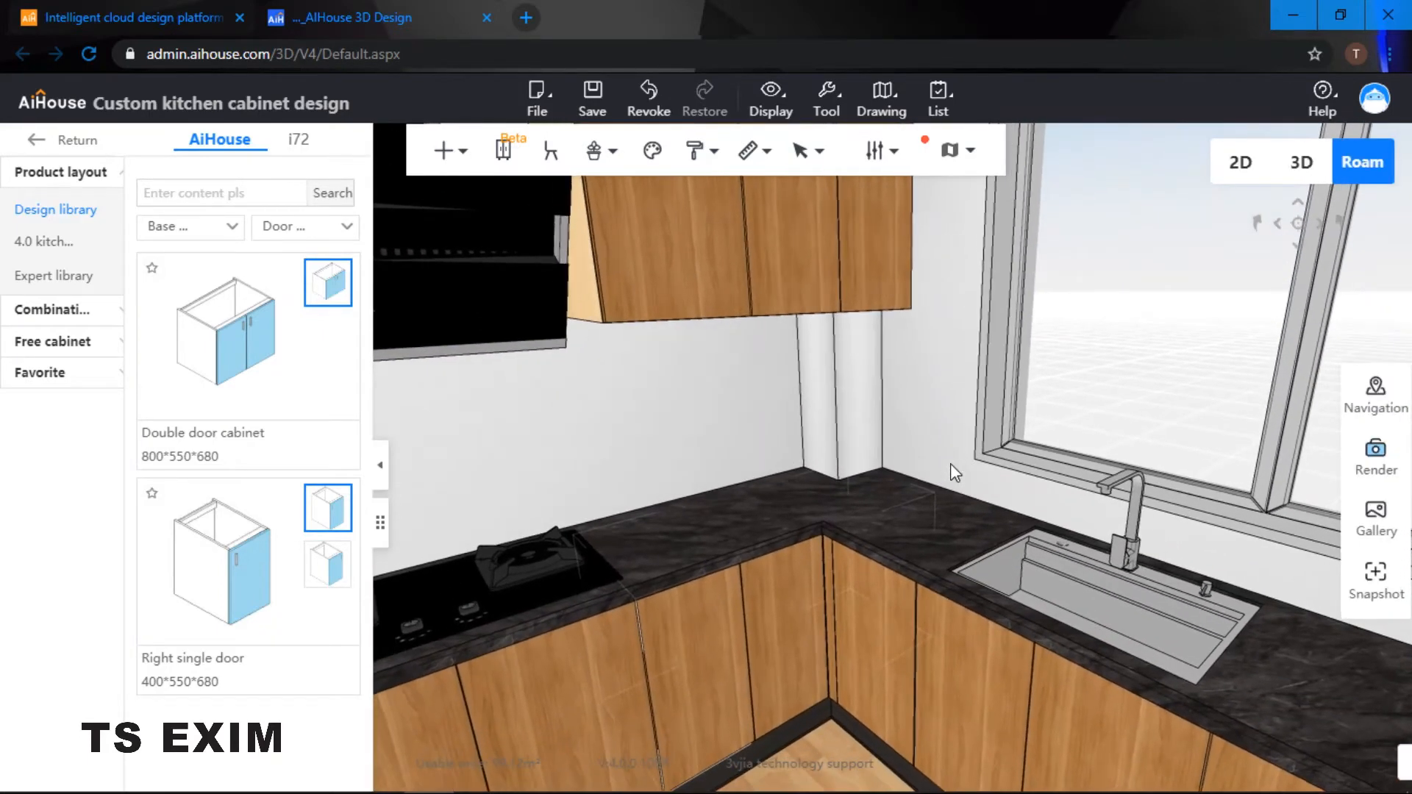
Step: Close all cabinet doors except the sink-side corner base cabinet door, leaving it pulled out to check its opening
key("o")
key("o")
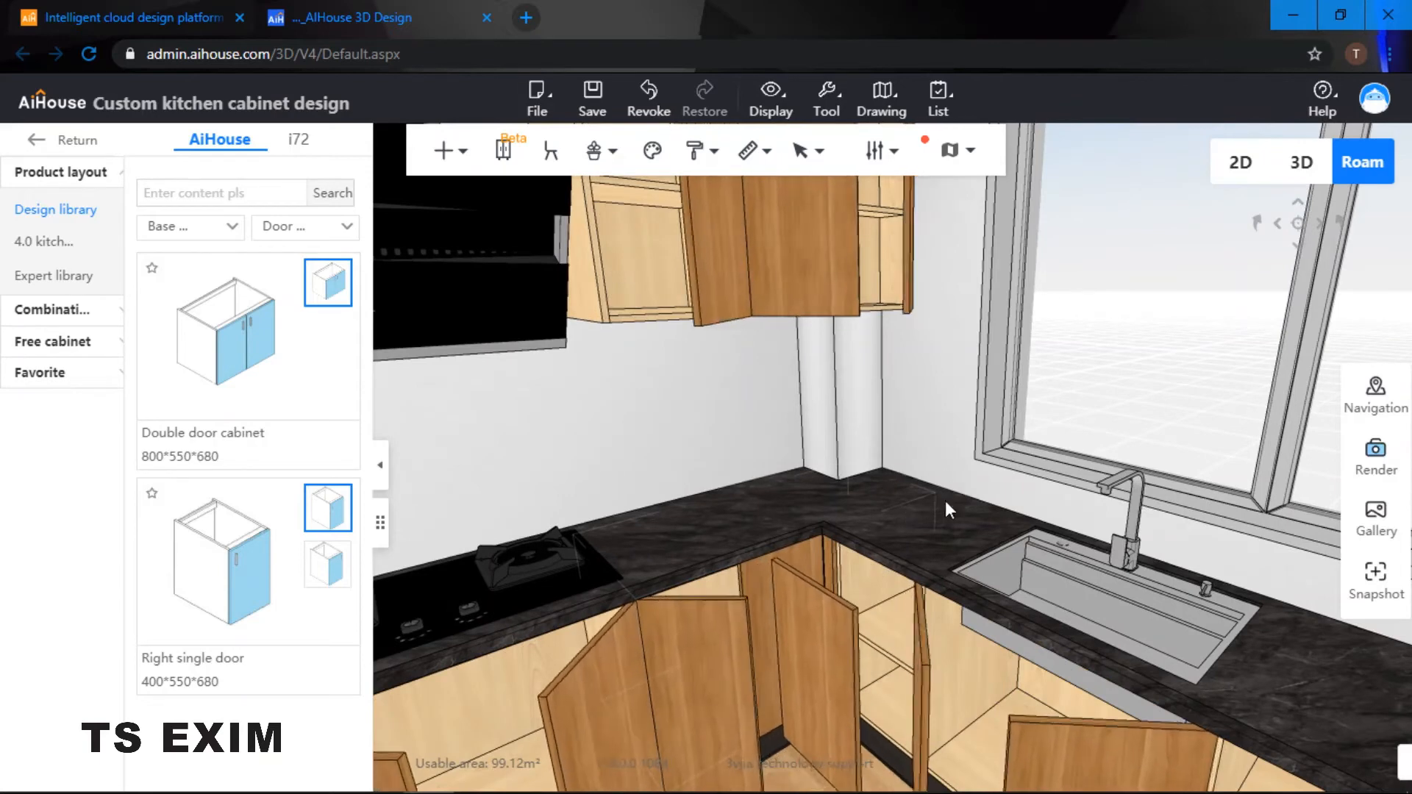
left_click(889, 592)
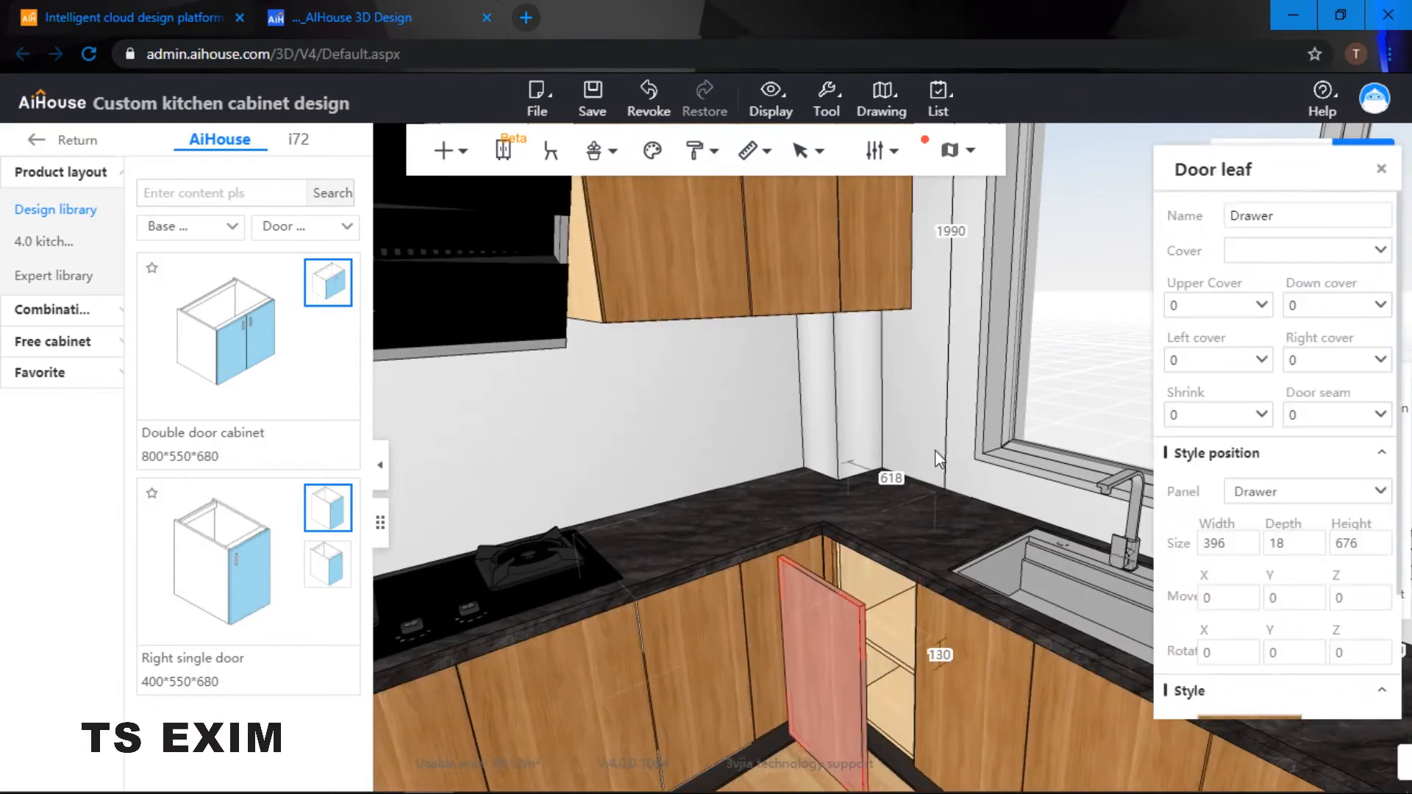
left_click(960, 401)
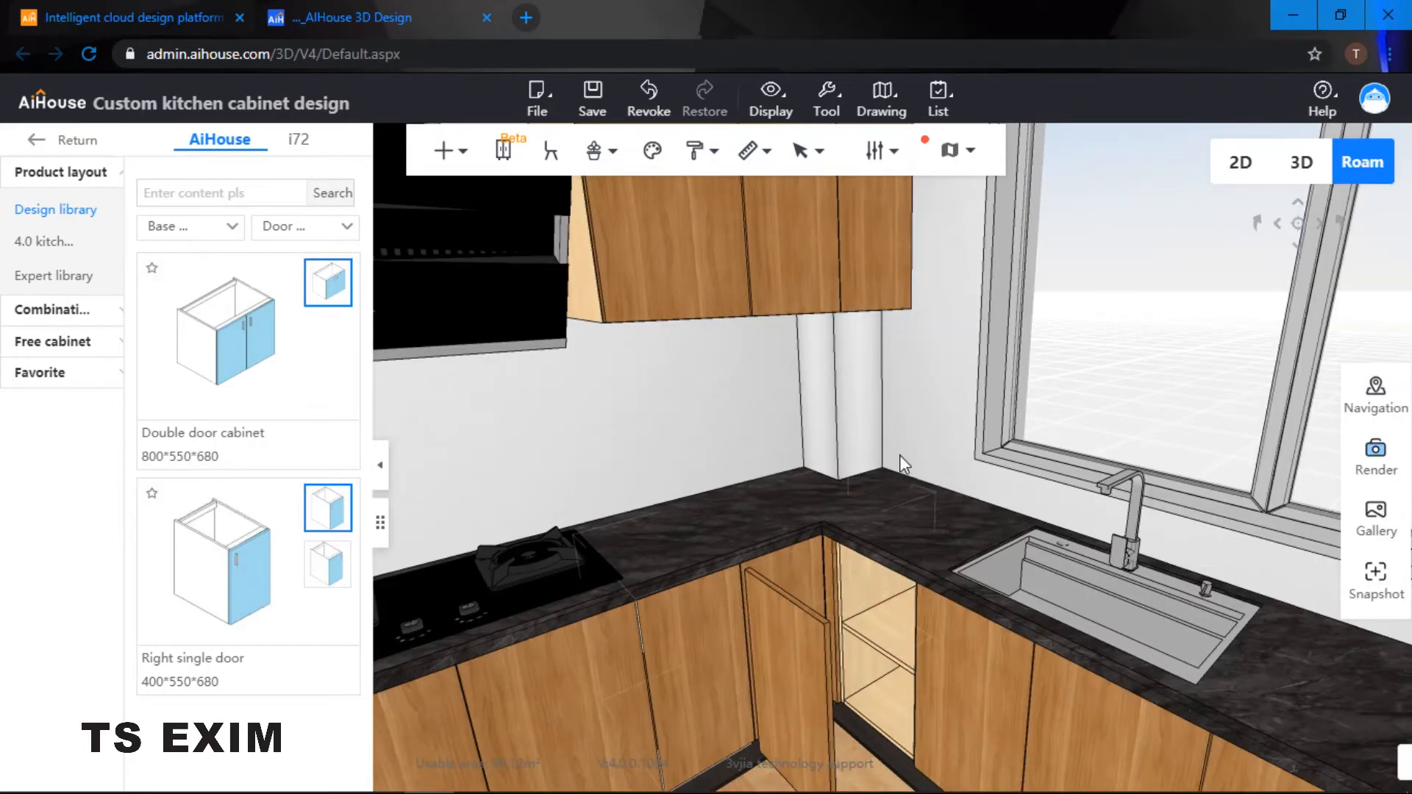
scroll(953, 482, "up", 2)
left_click_drag(953, 482, 1004, 453)
scroll(964, 461, "up", 2)
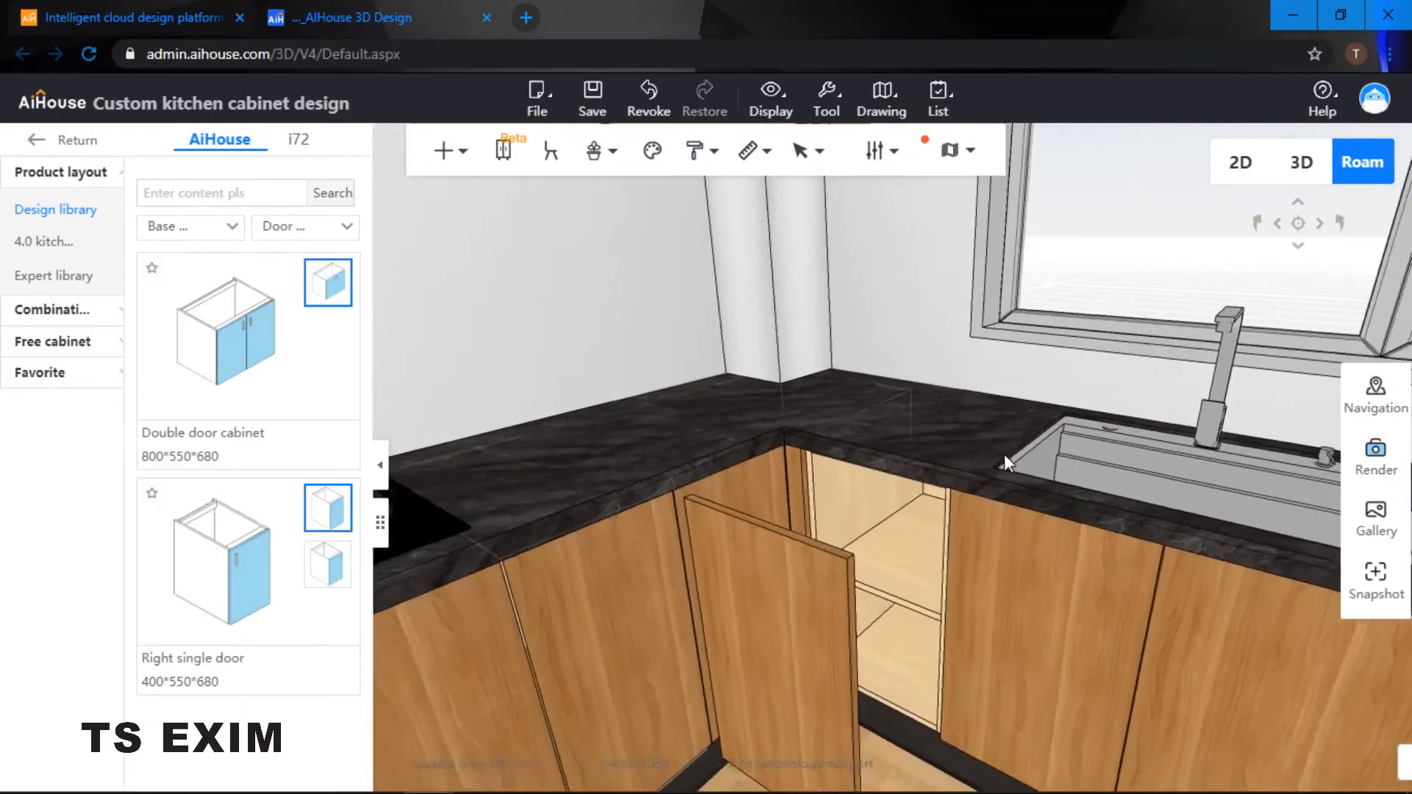
scroll(982, 466, "down", 2)
scroll(982, 466, "down", 4)
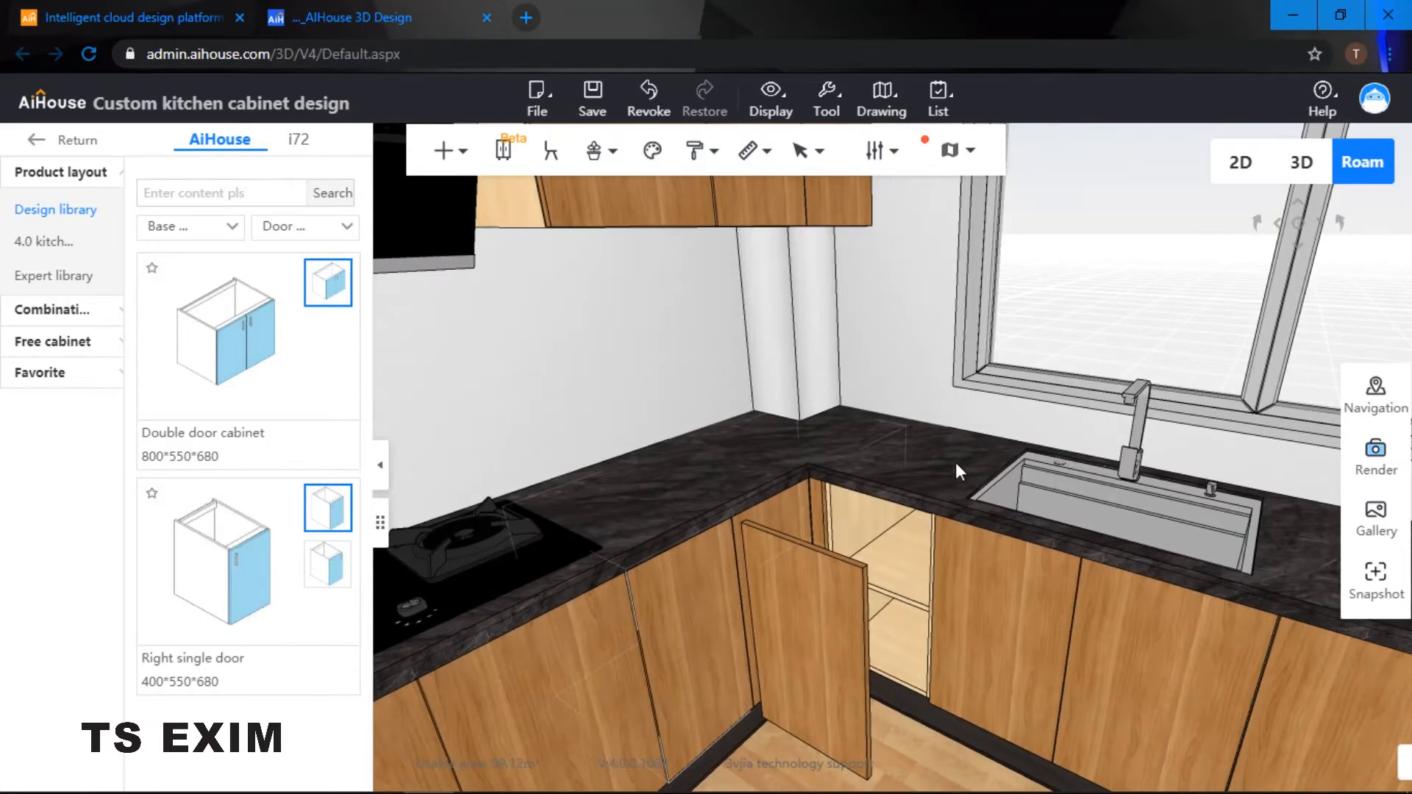
Step: Delete the middle shelf inside the sink-side corner base cabinet using board selection mode
right_click(876, 531)
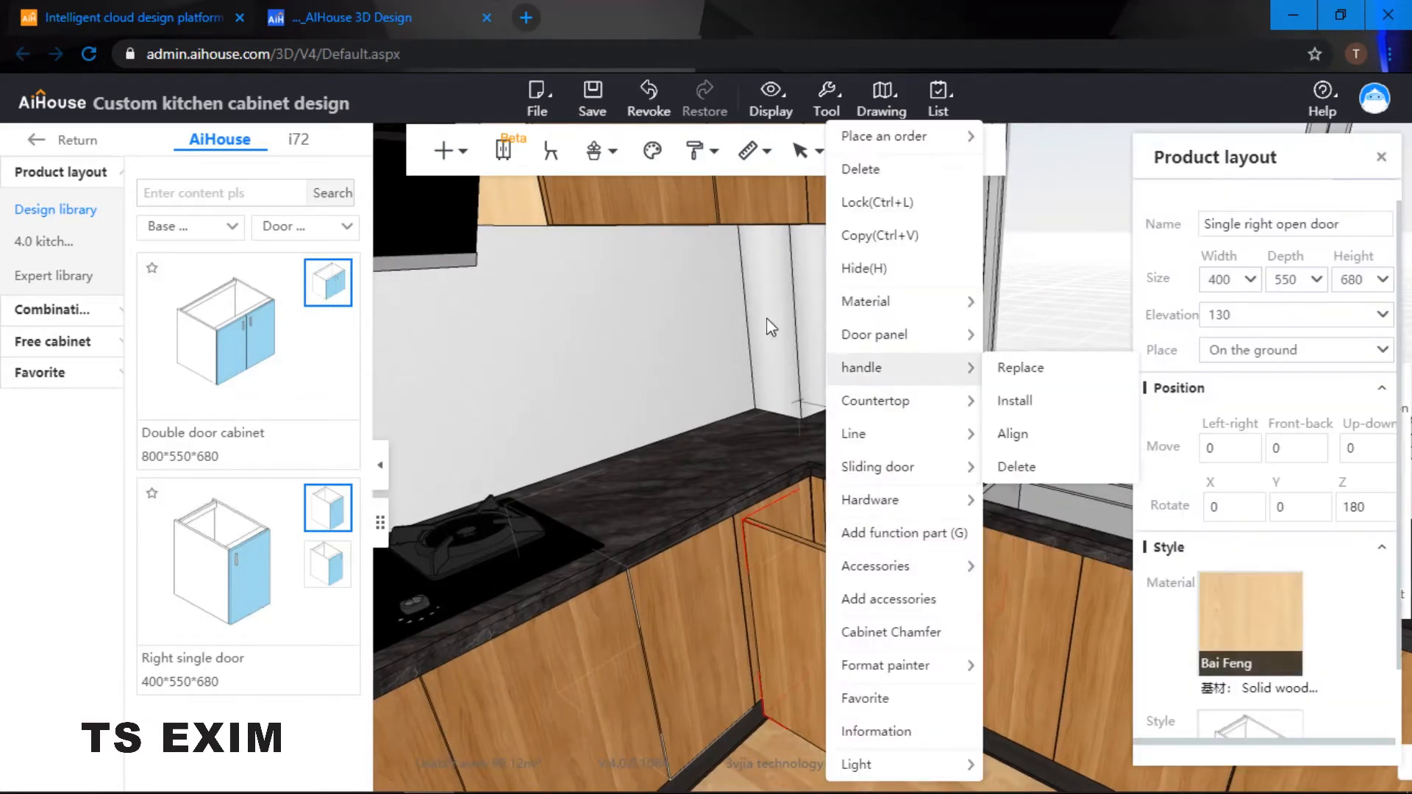
left_click(911, 581)
left_click(900, 550)
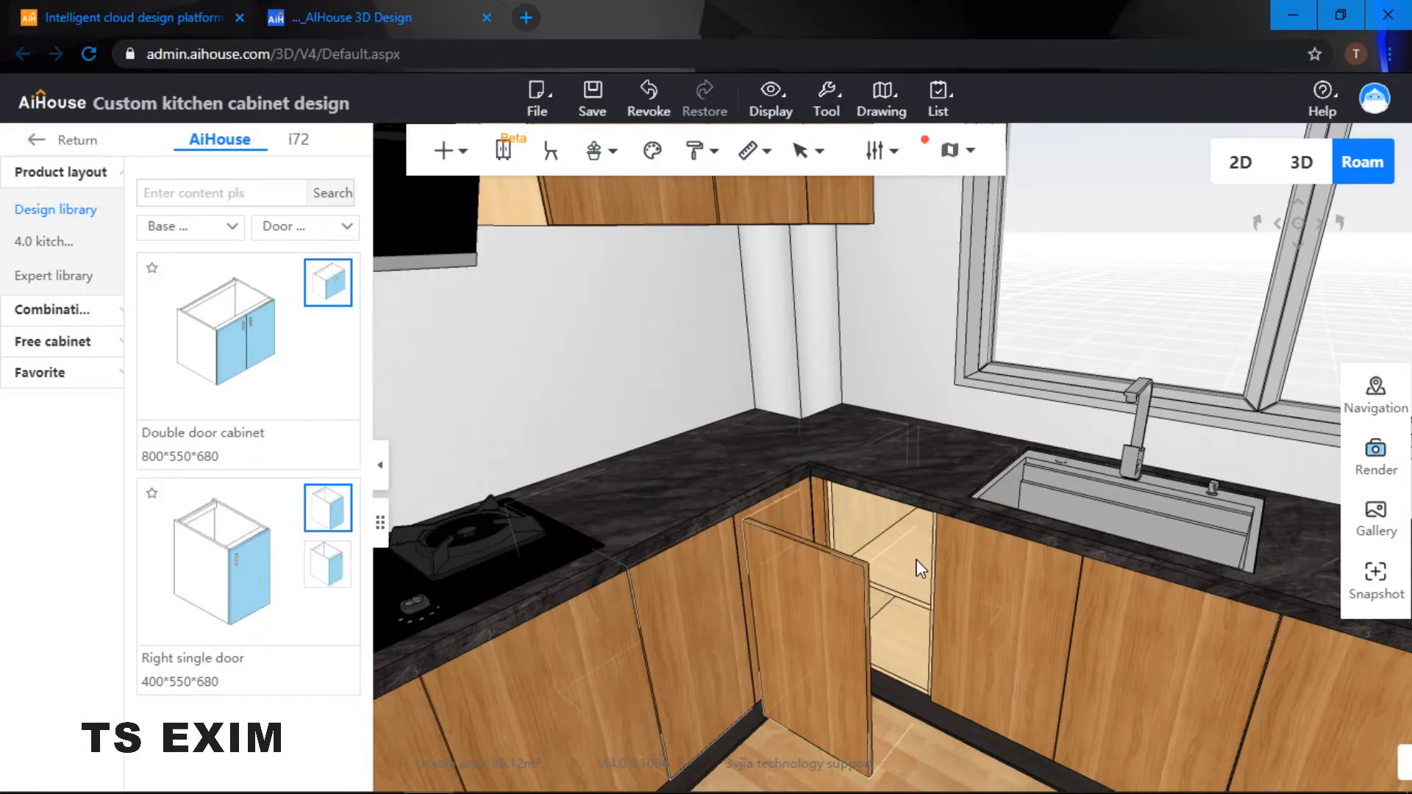
left_click(919, 568)
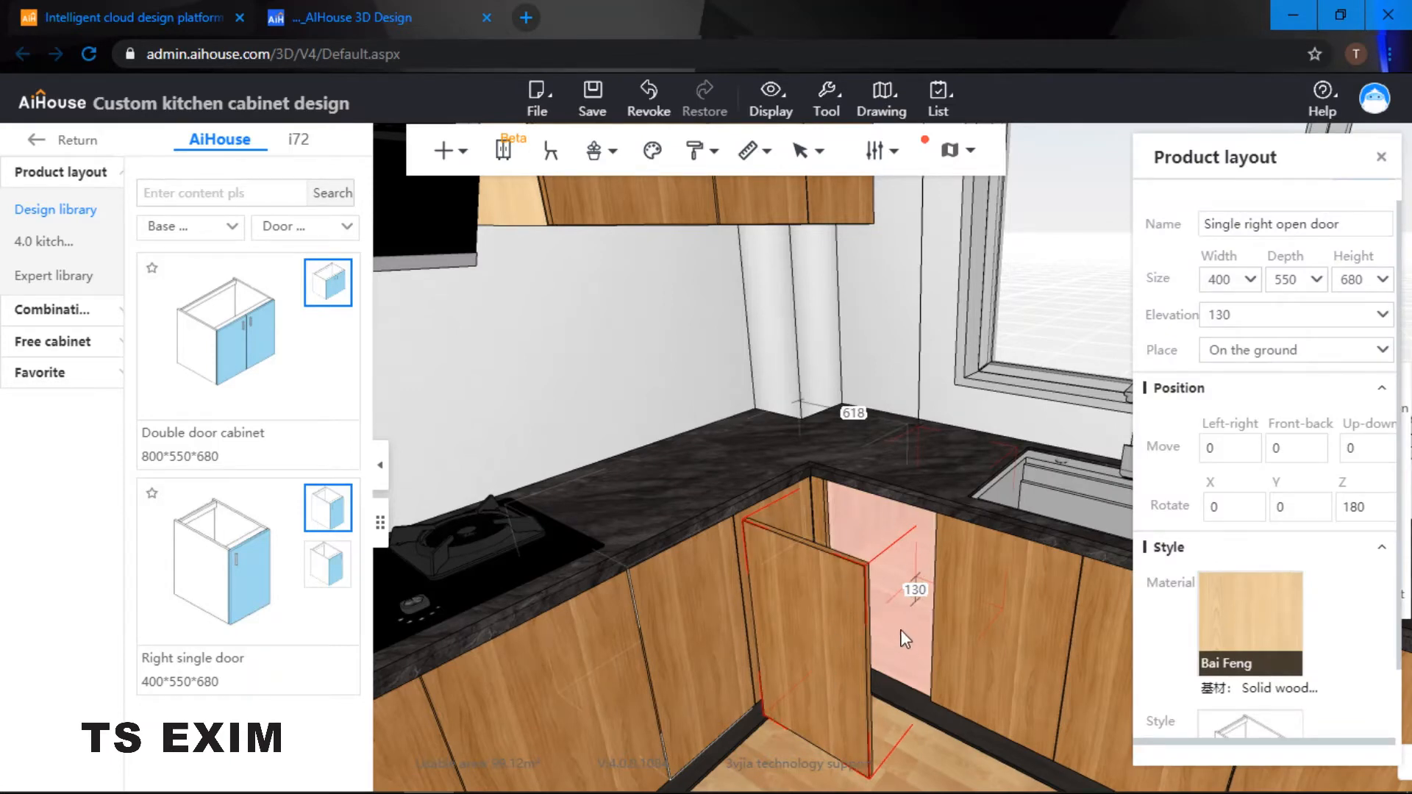
double_click(906, 567)
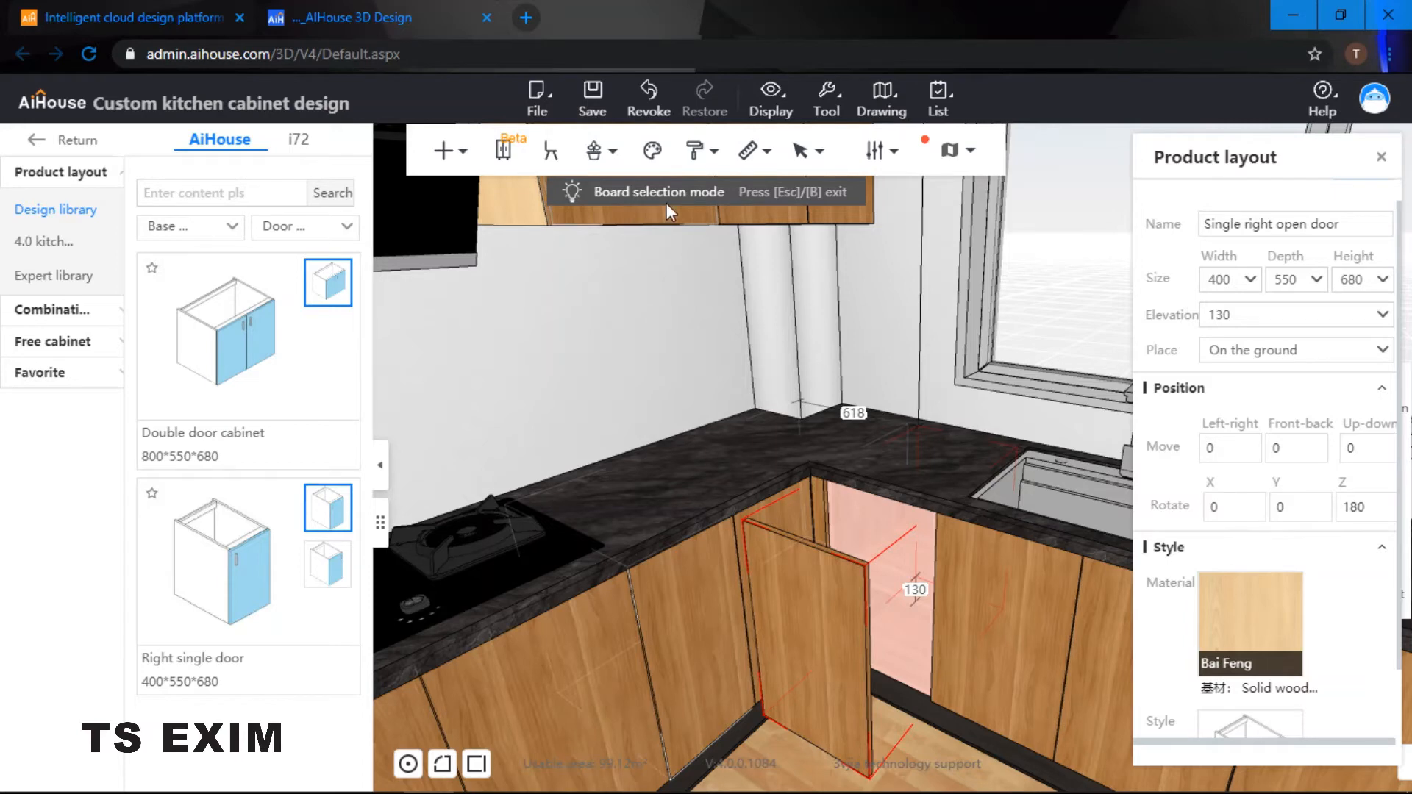
left_click(903, 572)
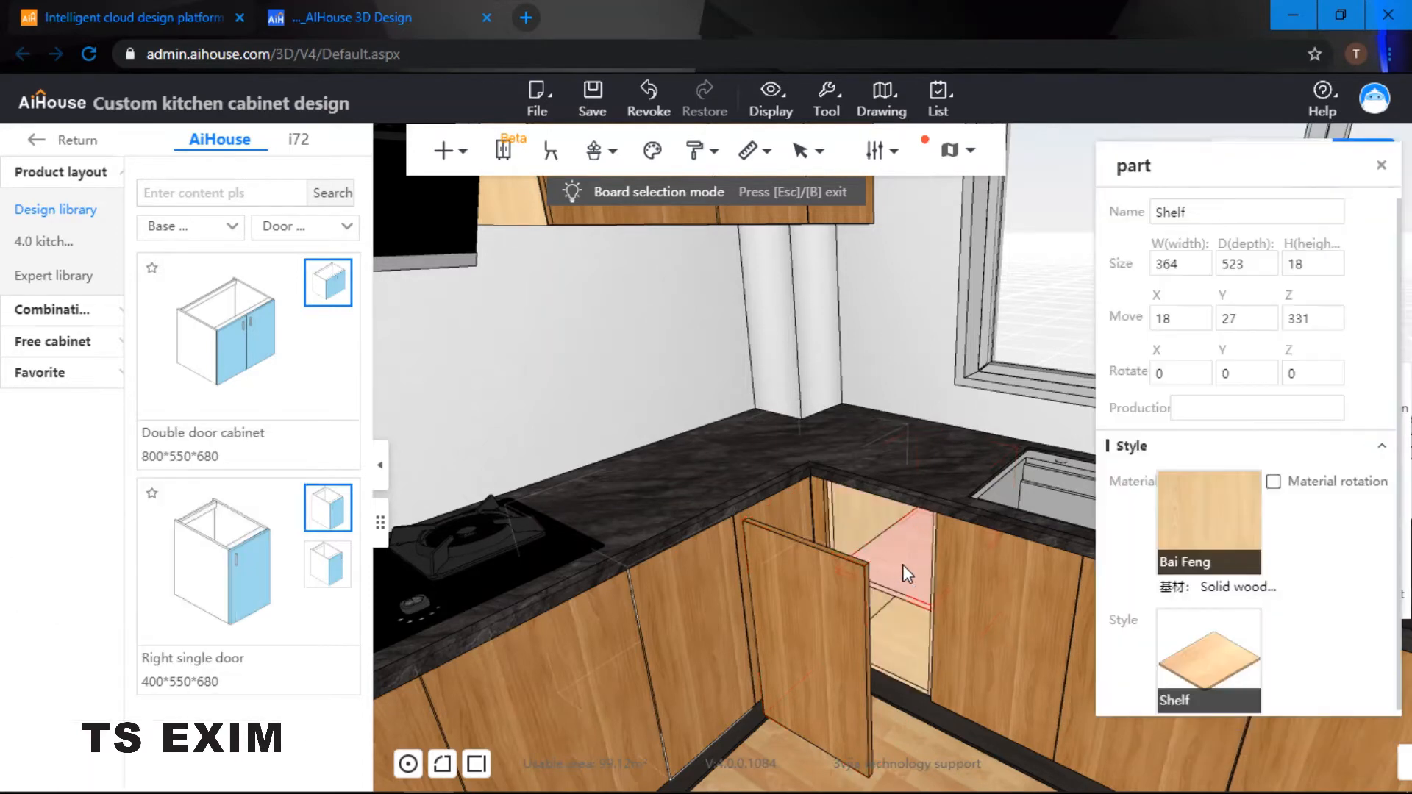
key("Delete")
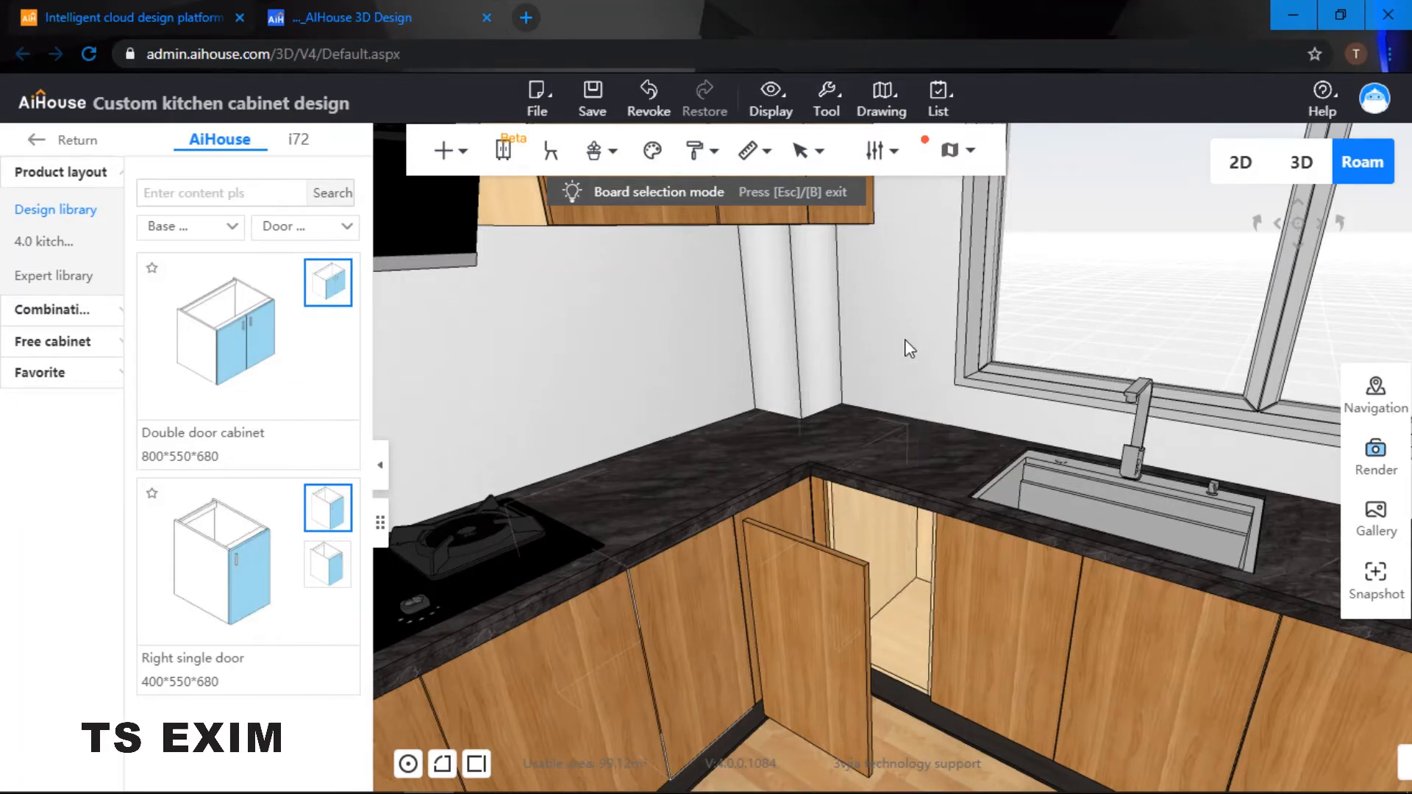
key("Escape")
Step: Add Condiment pull basket 03 from the hardware pull basket library to the emptied sink-side corner base cabinet
left_click_drag(914, 303, 783, 589)
scroll(907, 310, "up", 2)
left_click(787, 588)
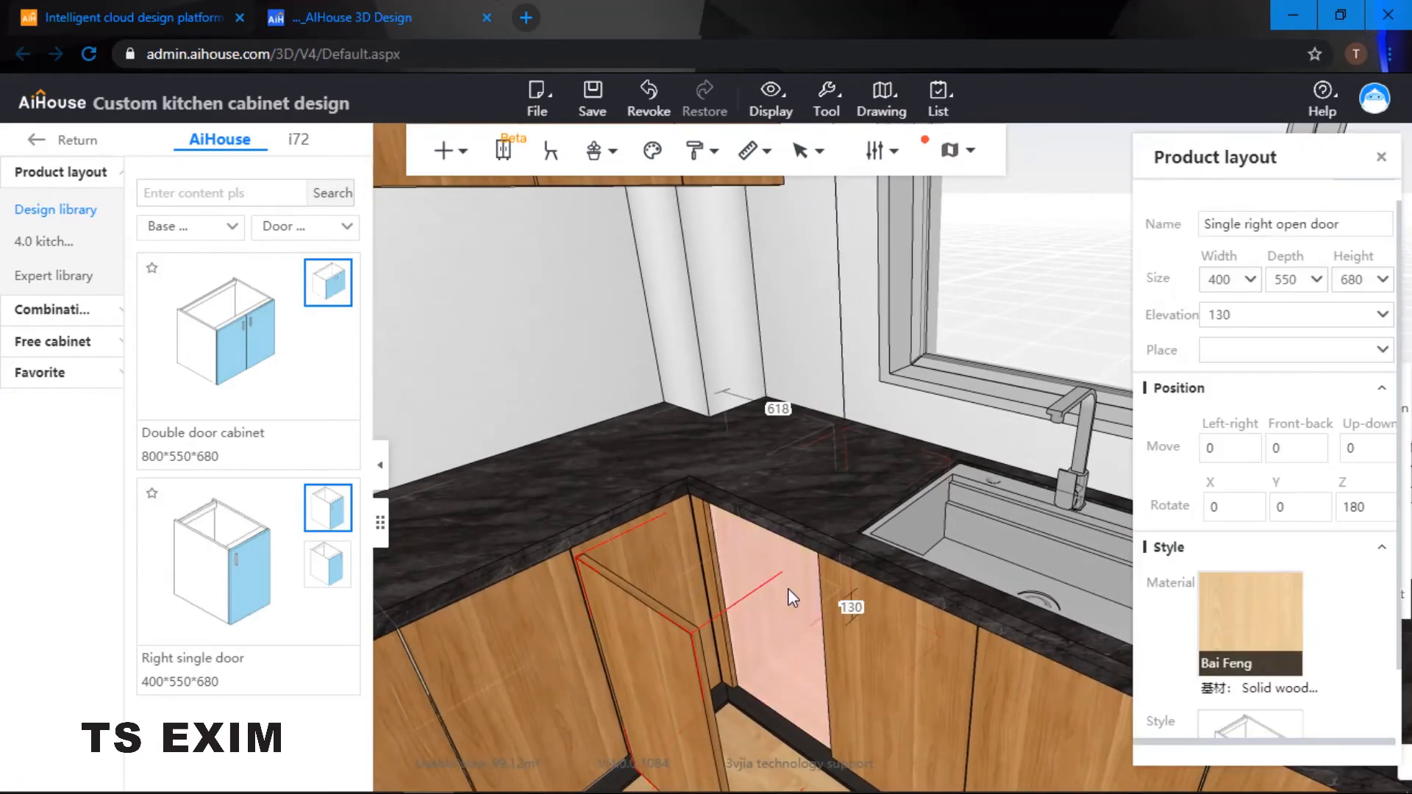
right_click(783, 635)
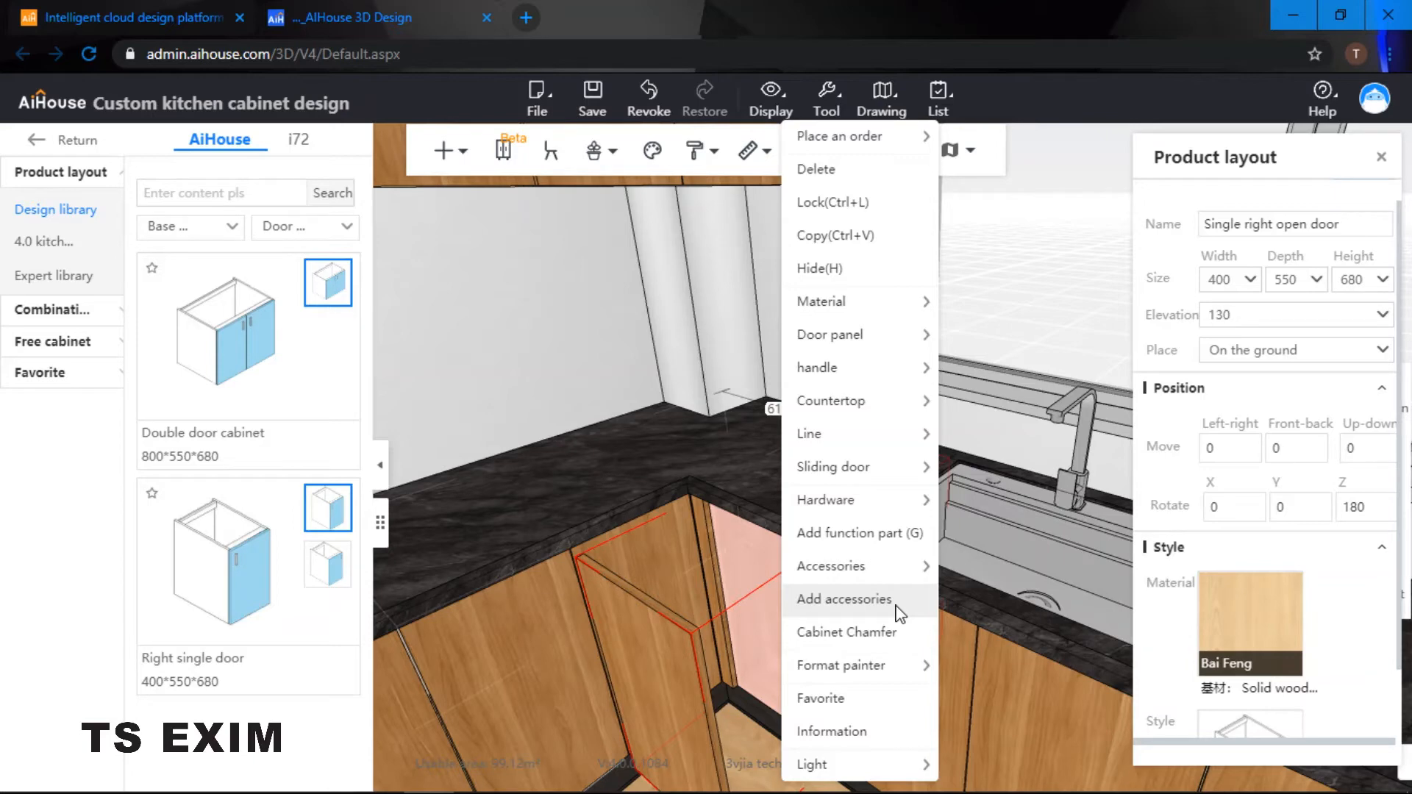
left_click(853, 600)
left_click(214, 291)
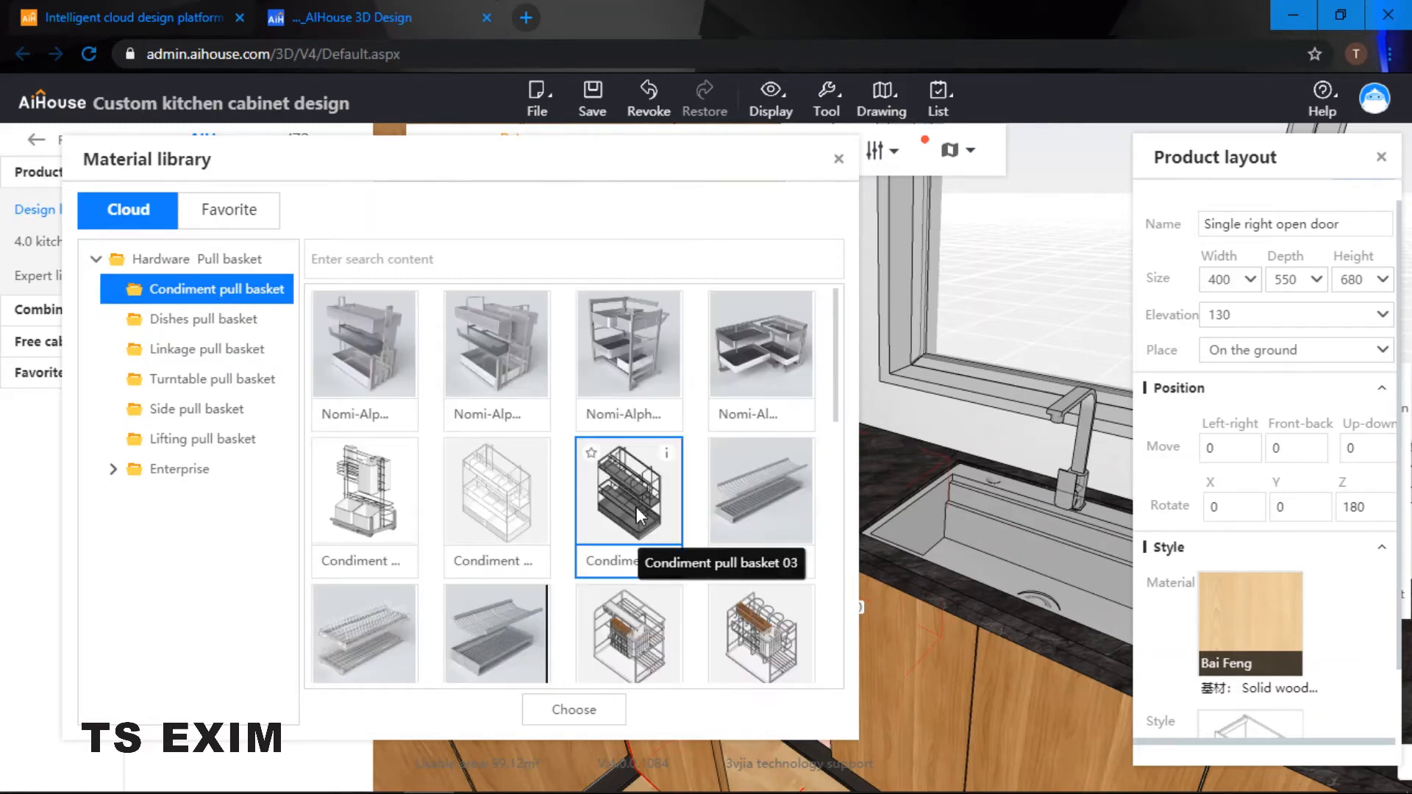
double_click(629, 513)
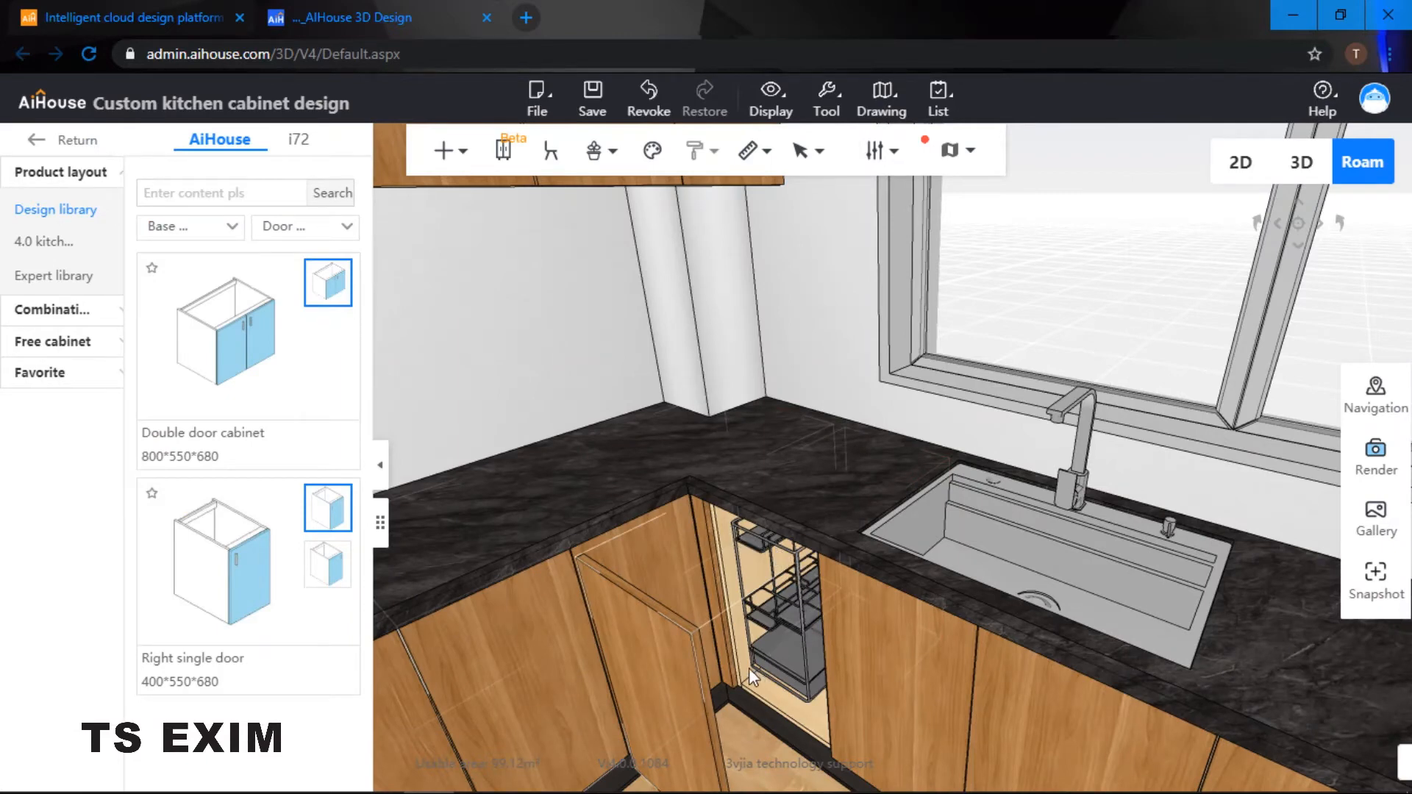
Step: Position the pull basket in the corner base cabinet, pulled out against the back of the open door panel
left_click_drag(748, 667, 801, 650)
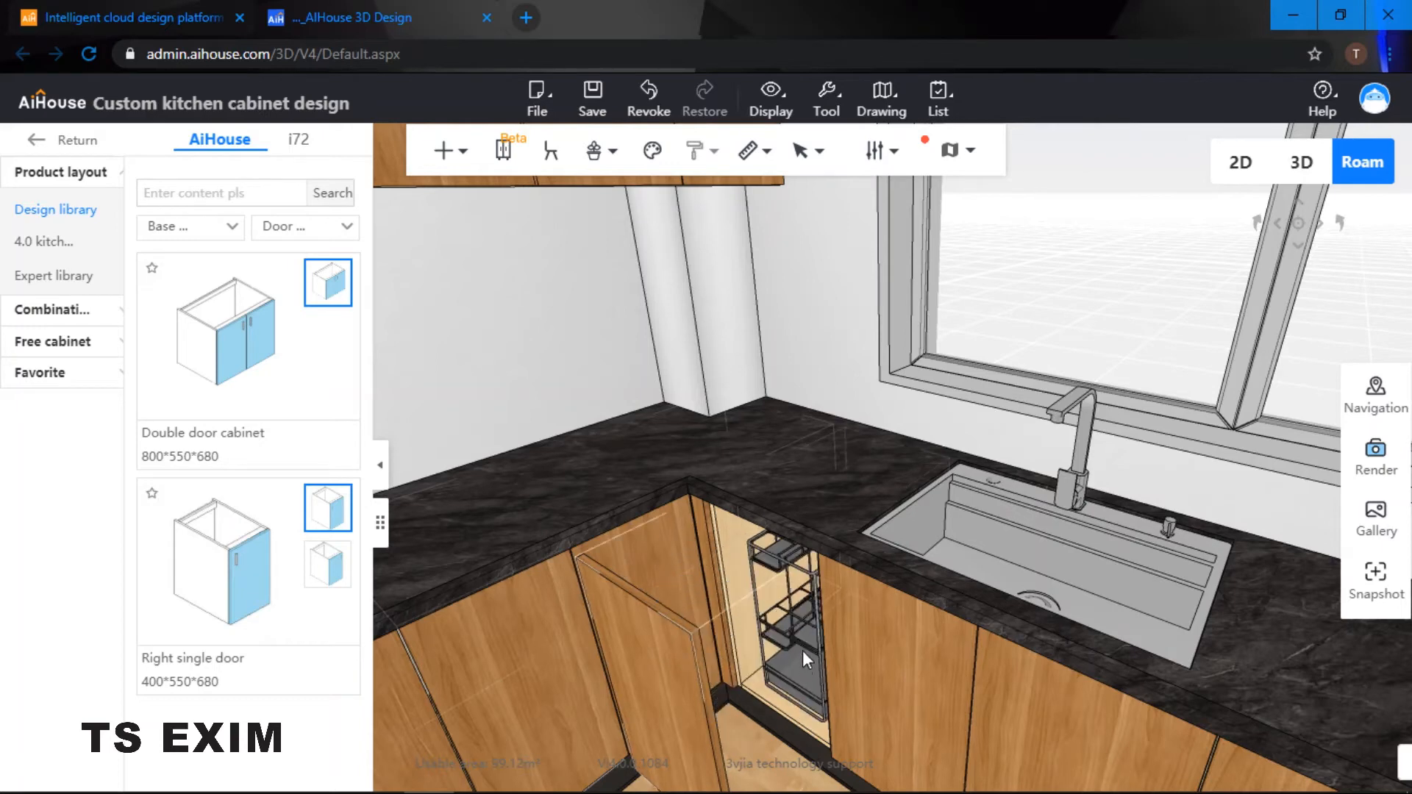
left_click_drag(776, 695, 688, 711)
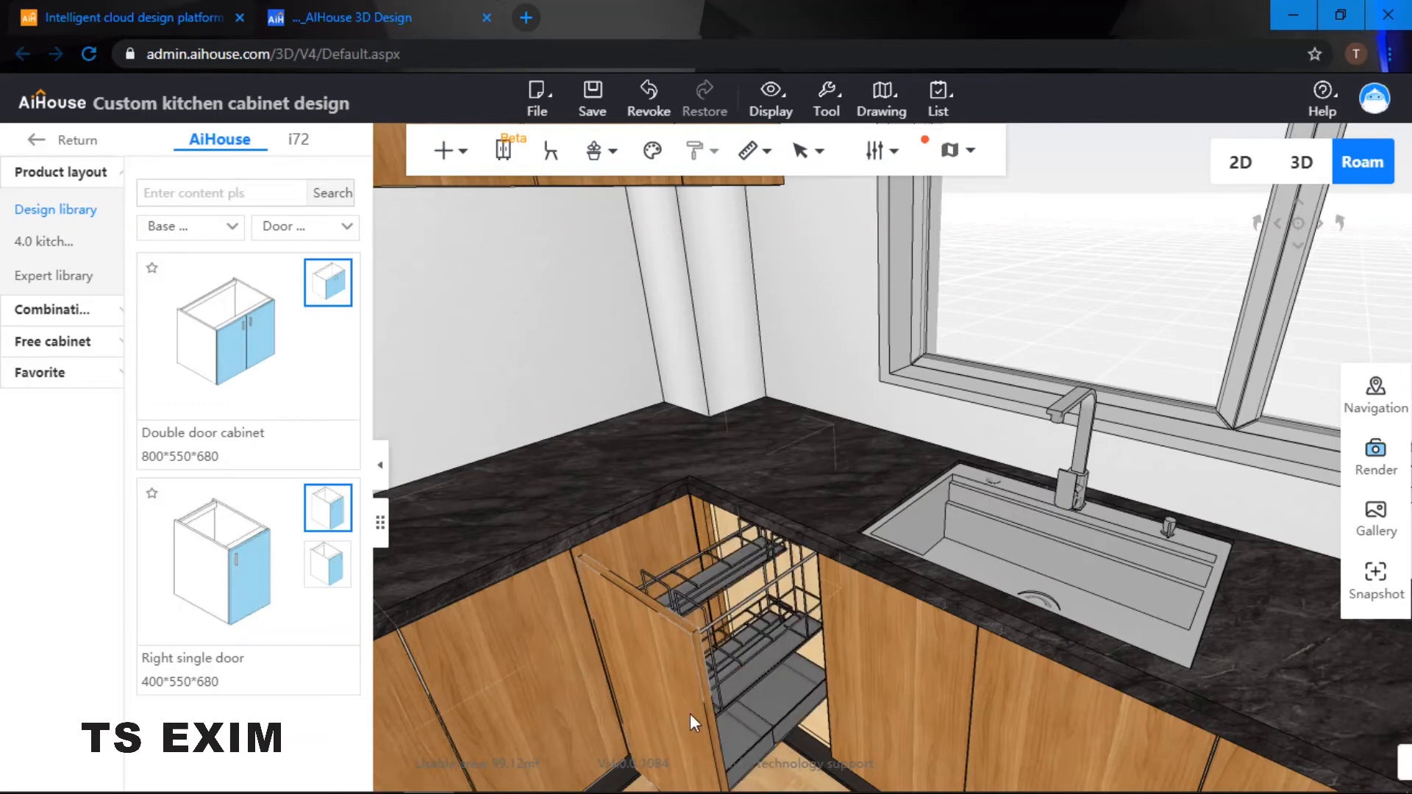
left_click(689, 714)
left_click(838, 164)
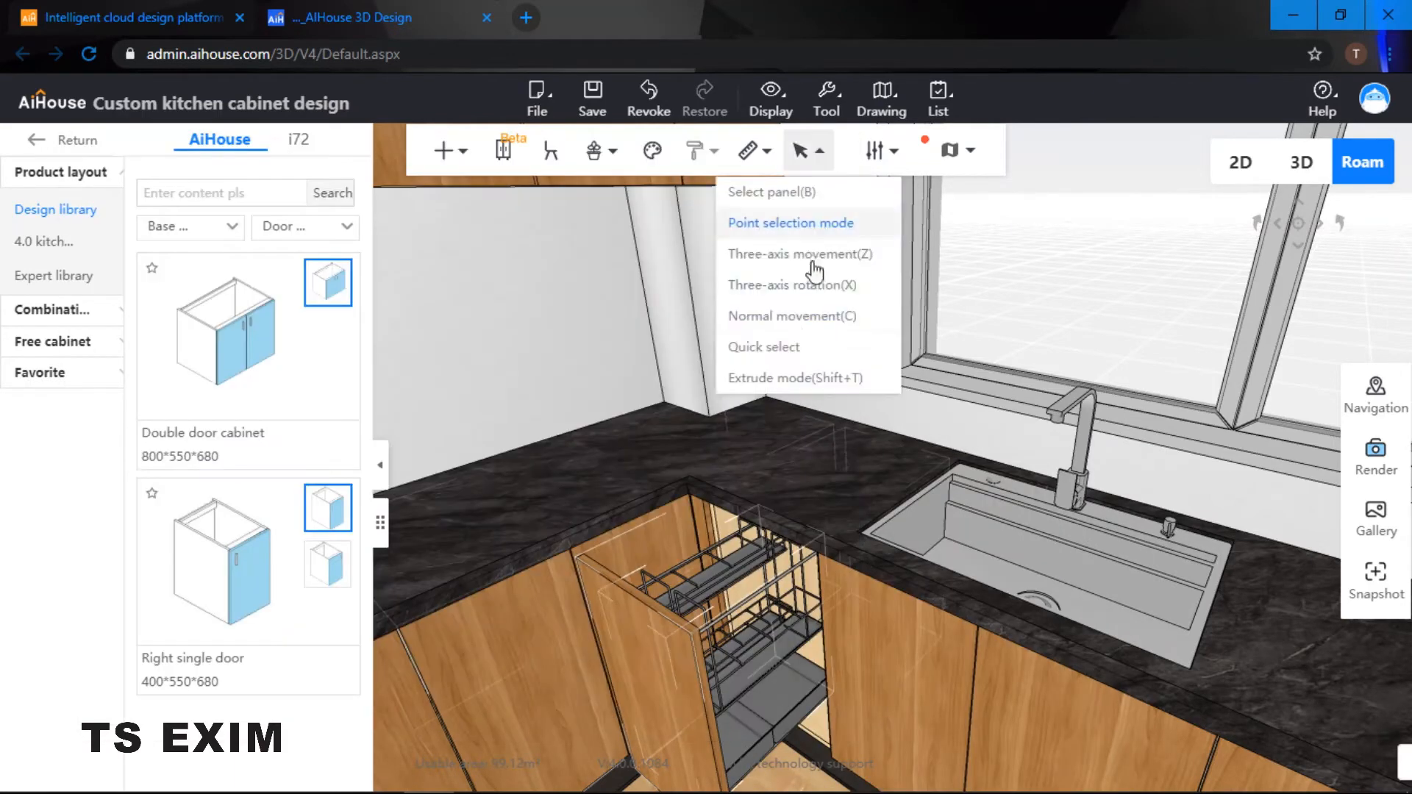
Step: Delete the door panel and the shelf of the wall cabinet between the oven tower and the range hood
scroll(830, 318, "up", 2)
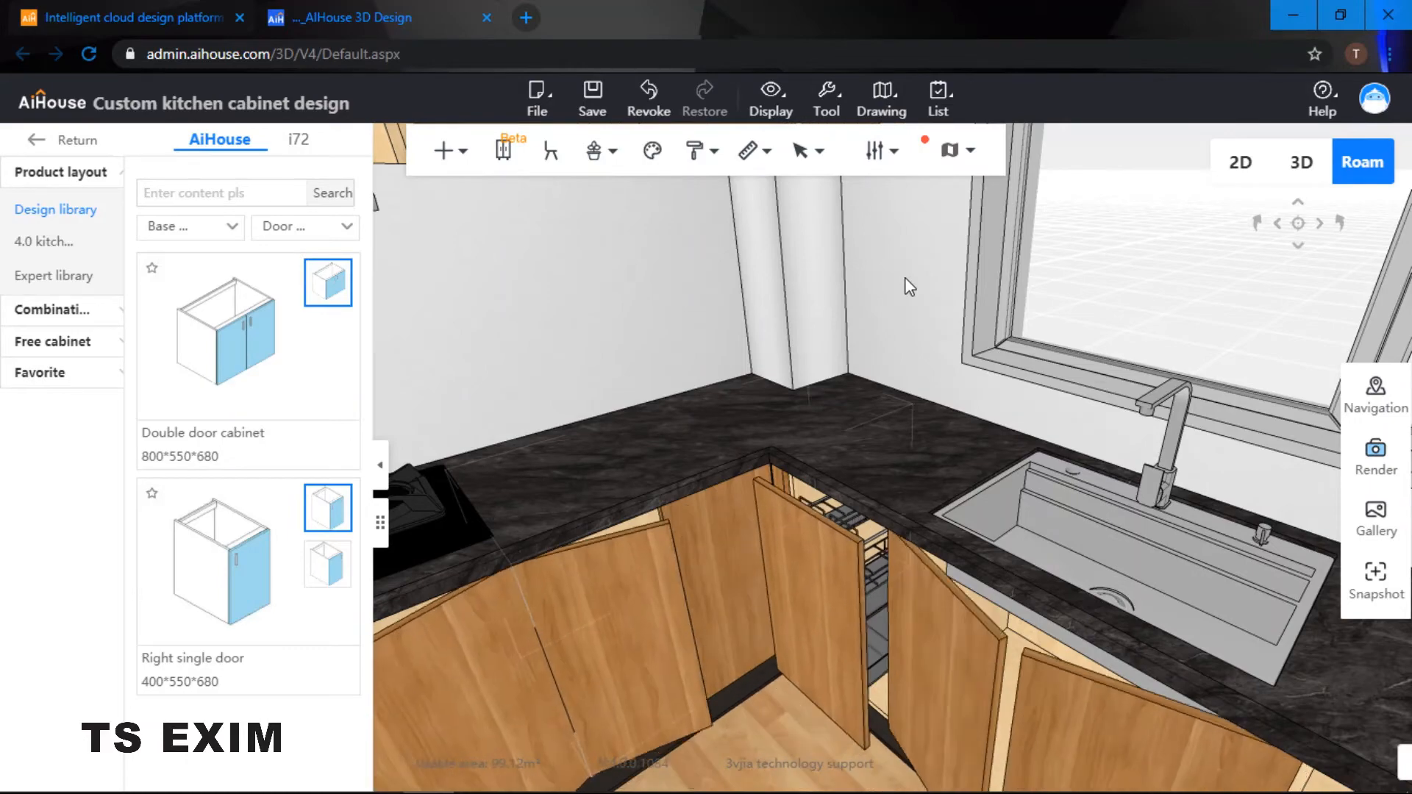
left_click_drag(905, 278, 669, 283)
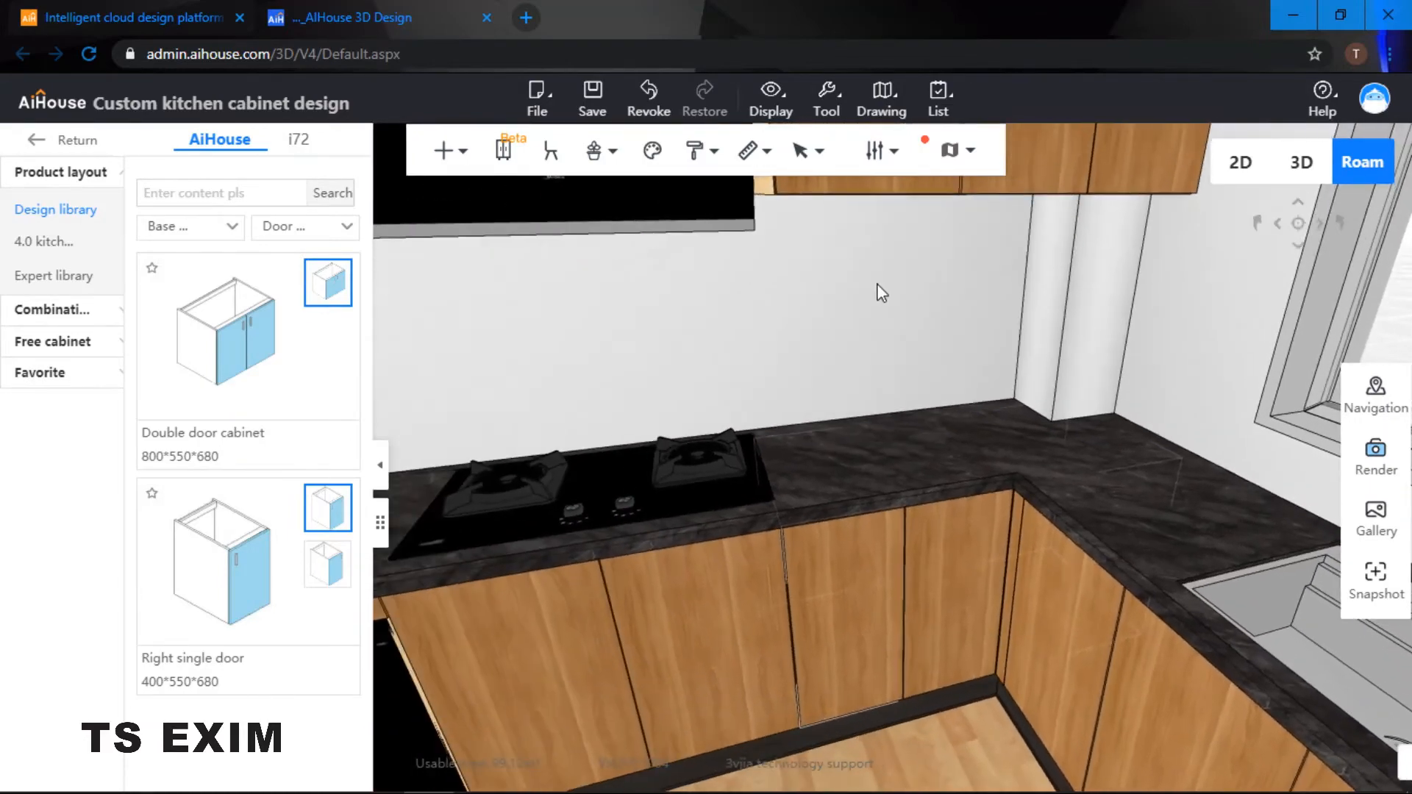
scroll(894, 289, "down", 4)
left_click_drag(907, 292, 860, 276)
scroll(955, 340, "down", 3)
left_click(878, 304)
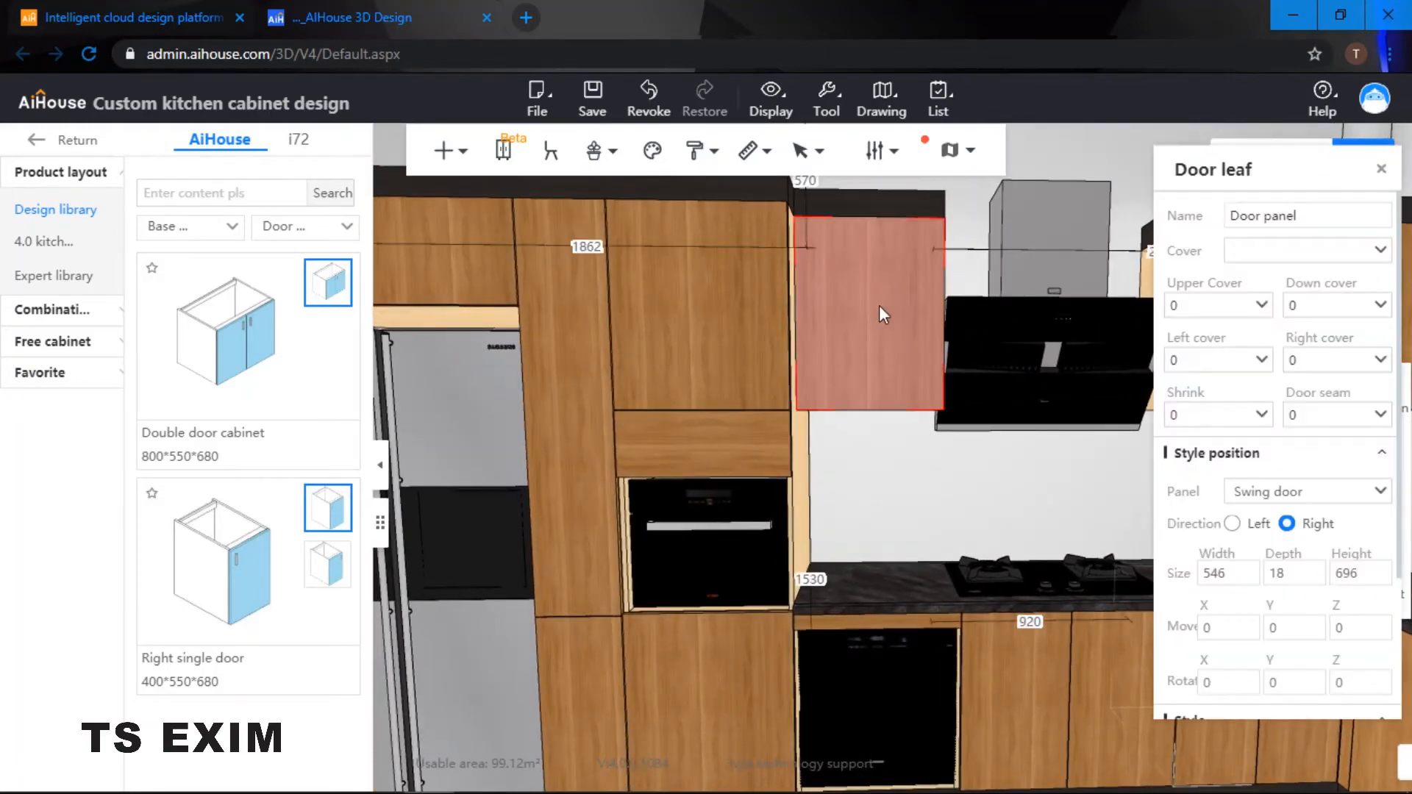
key("b")
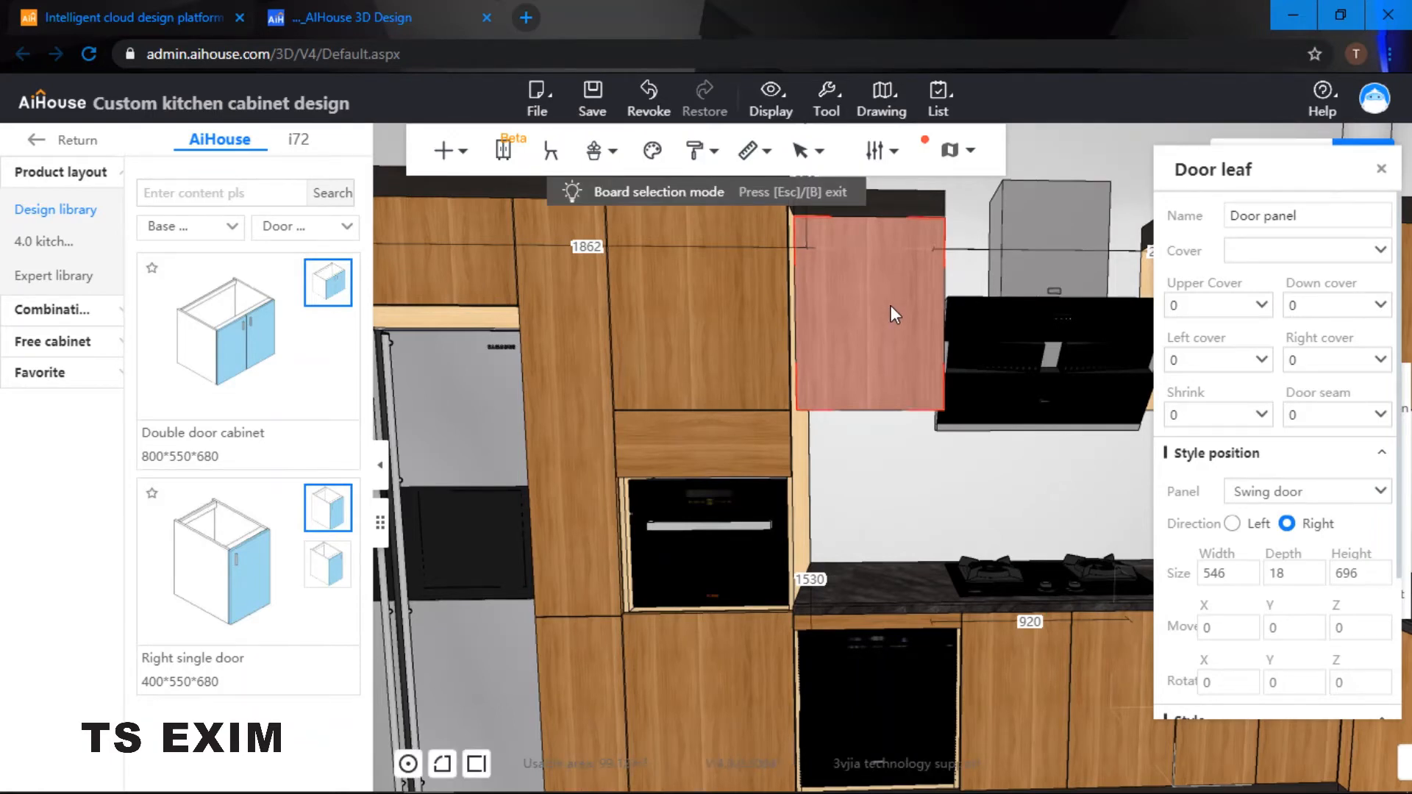
key("Delete")
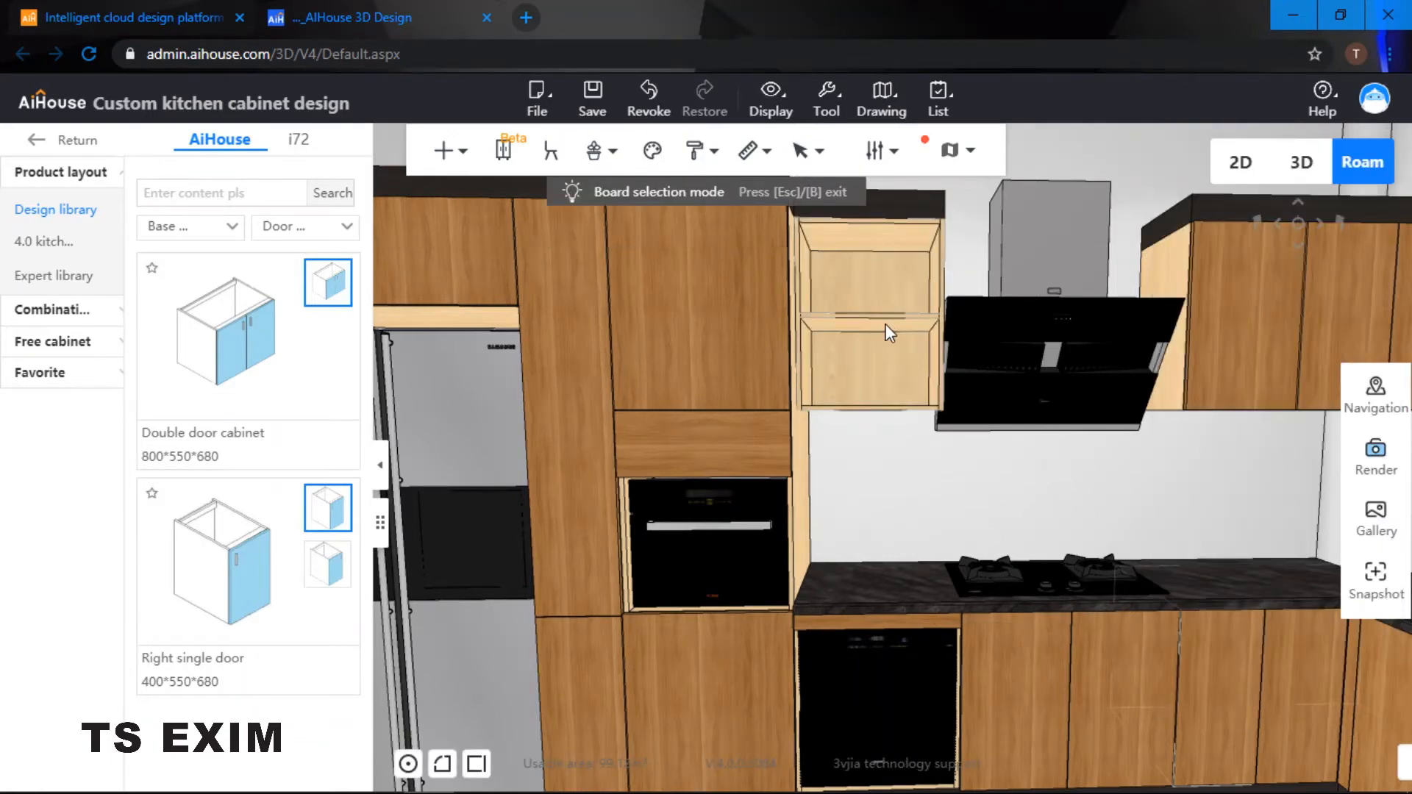
left_click(885, 323)
key("Delete")
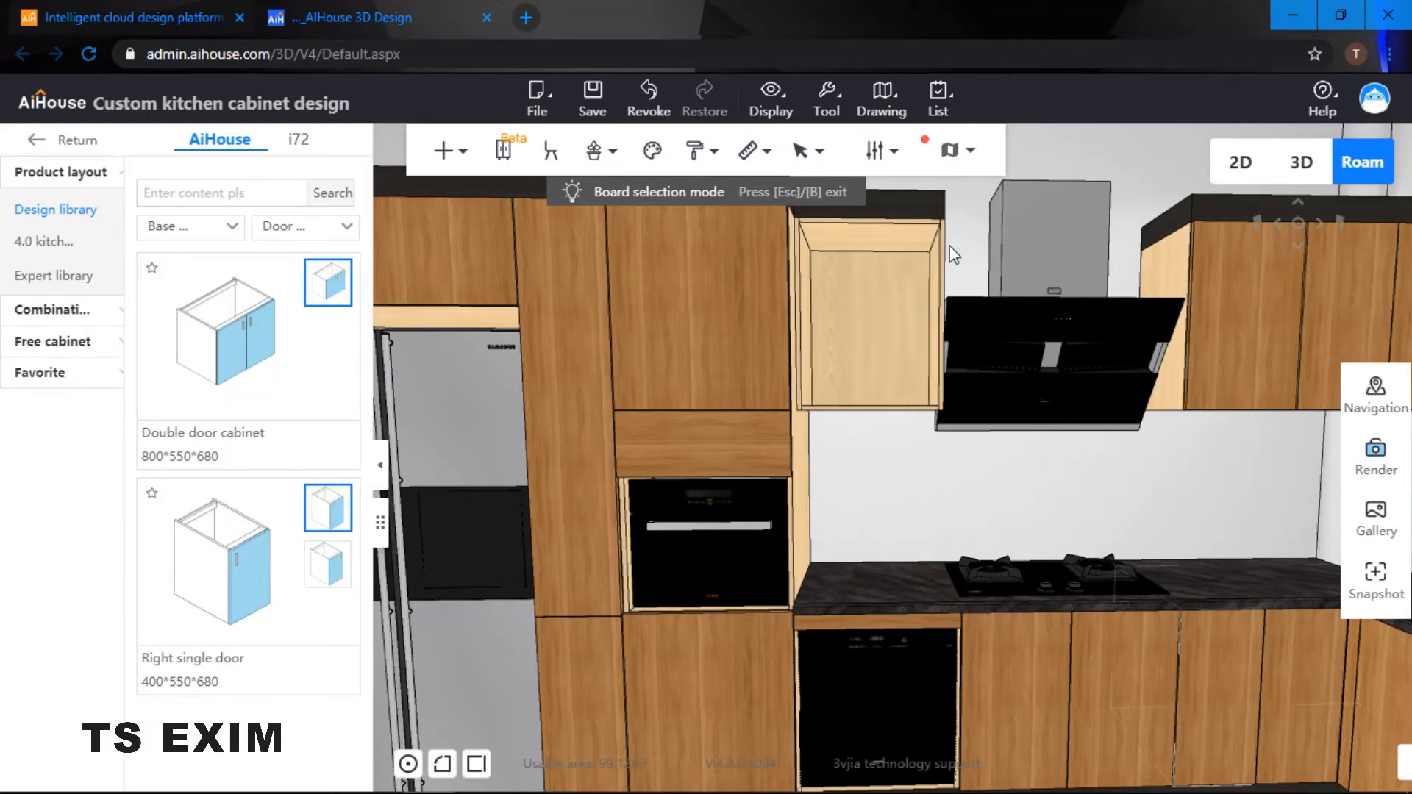
Step: Add dish_rack3 from the condiment pull basket accessories to the emptied wall cabinet beside the range hood
middle_click_drag(948, 244, 961, 275)
double_click(900, 348)
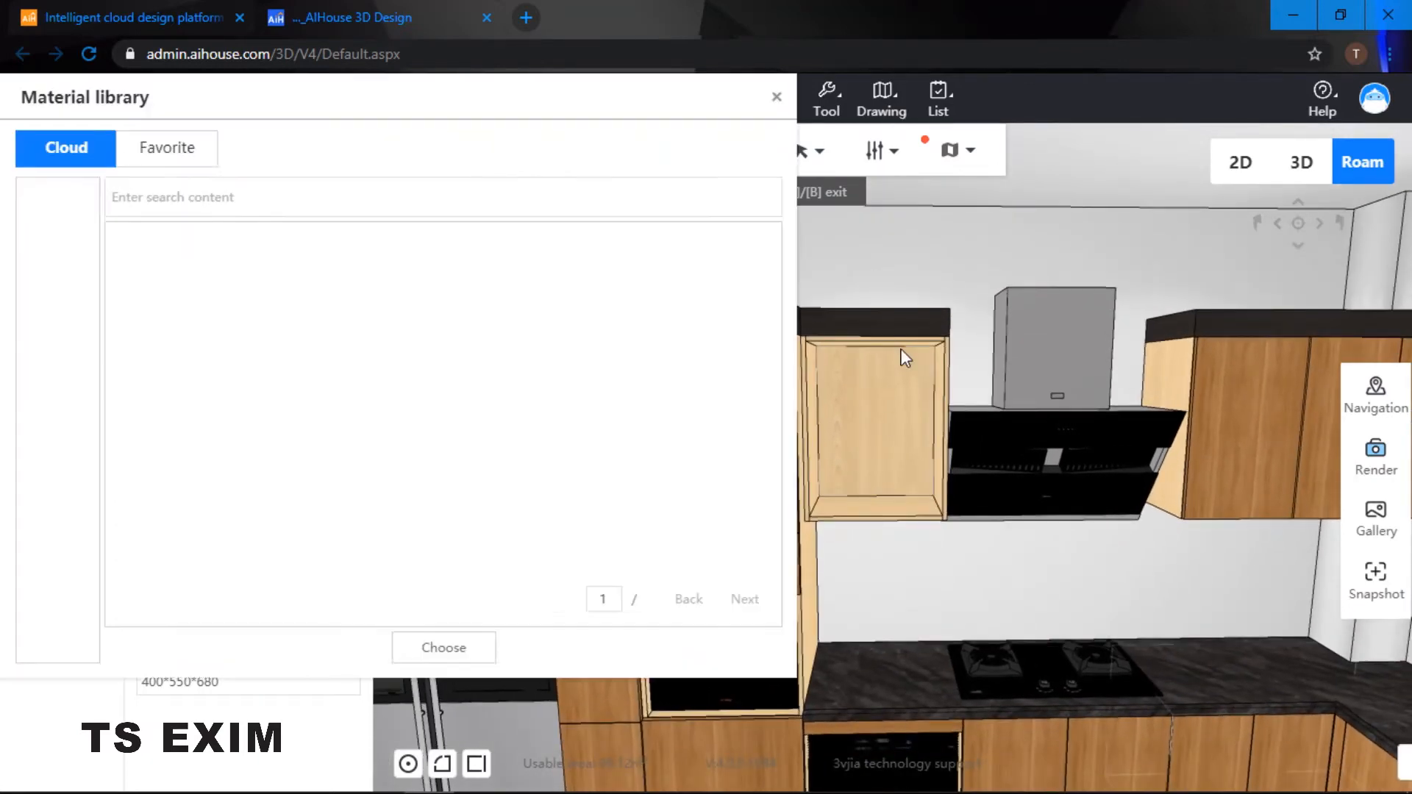
left_click(777, 95)
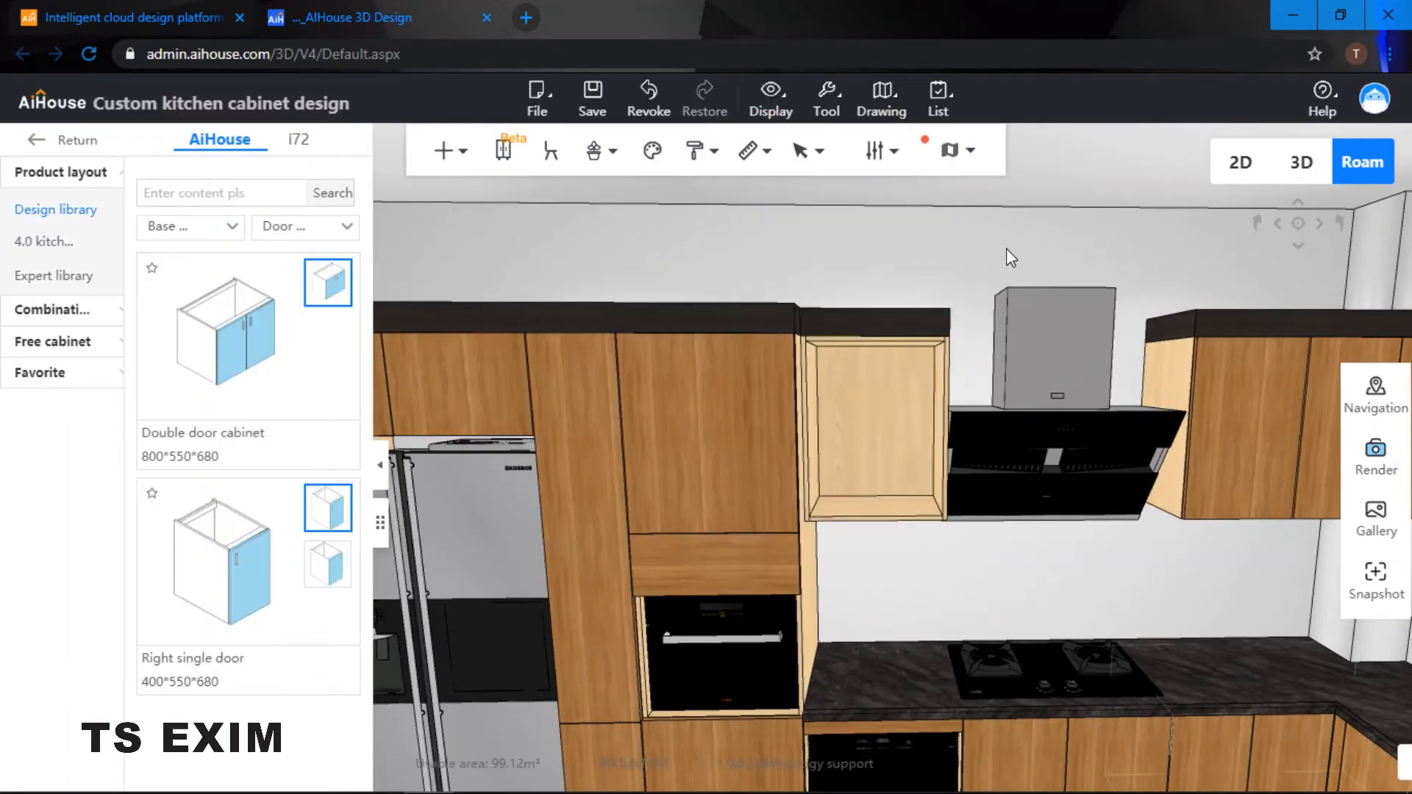
left_click(880, 425)
right_click(879, 424)
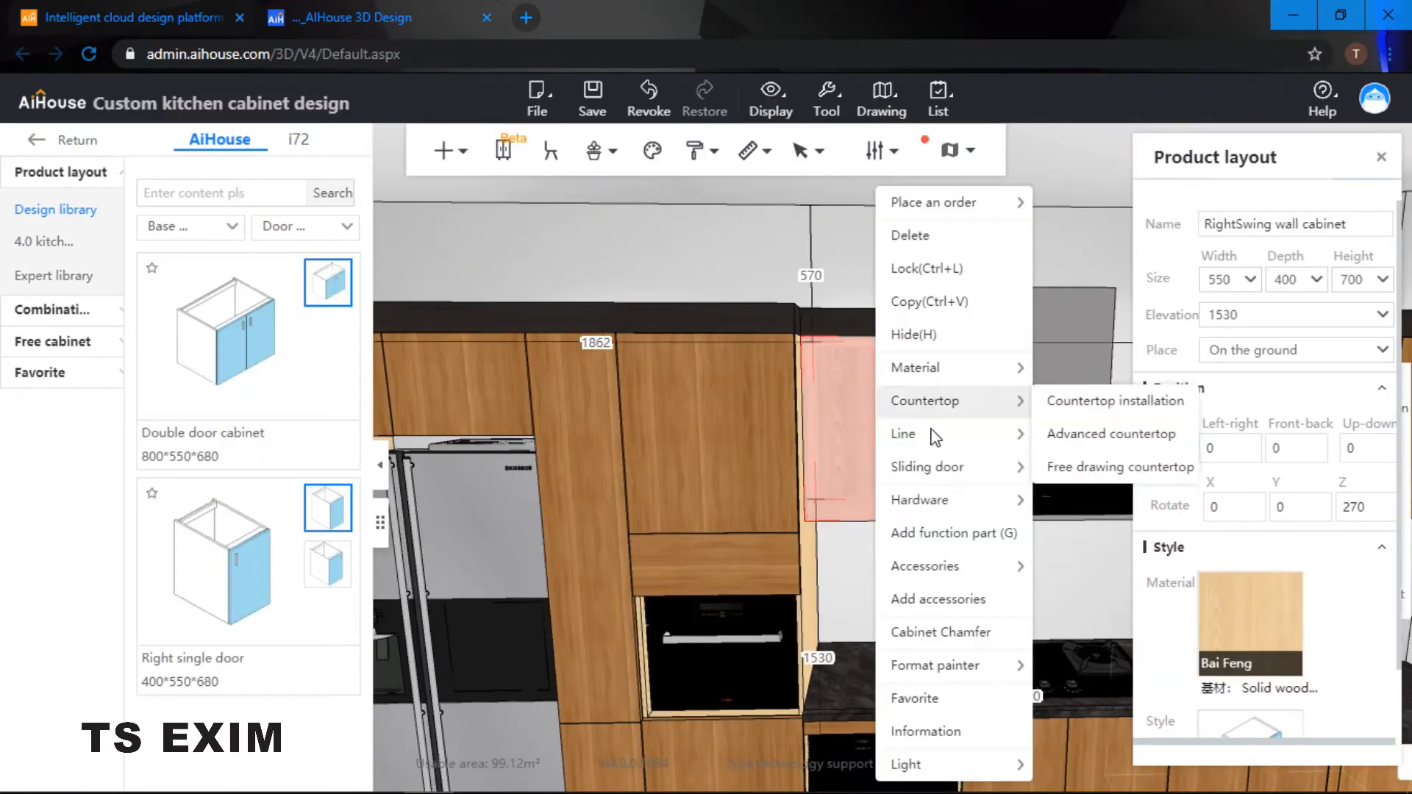
left_click(989, 602)
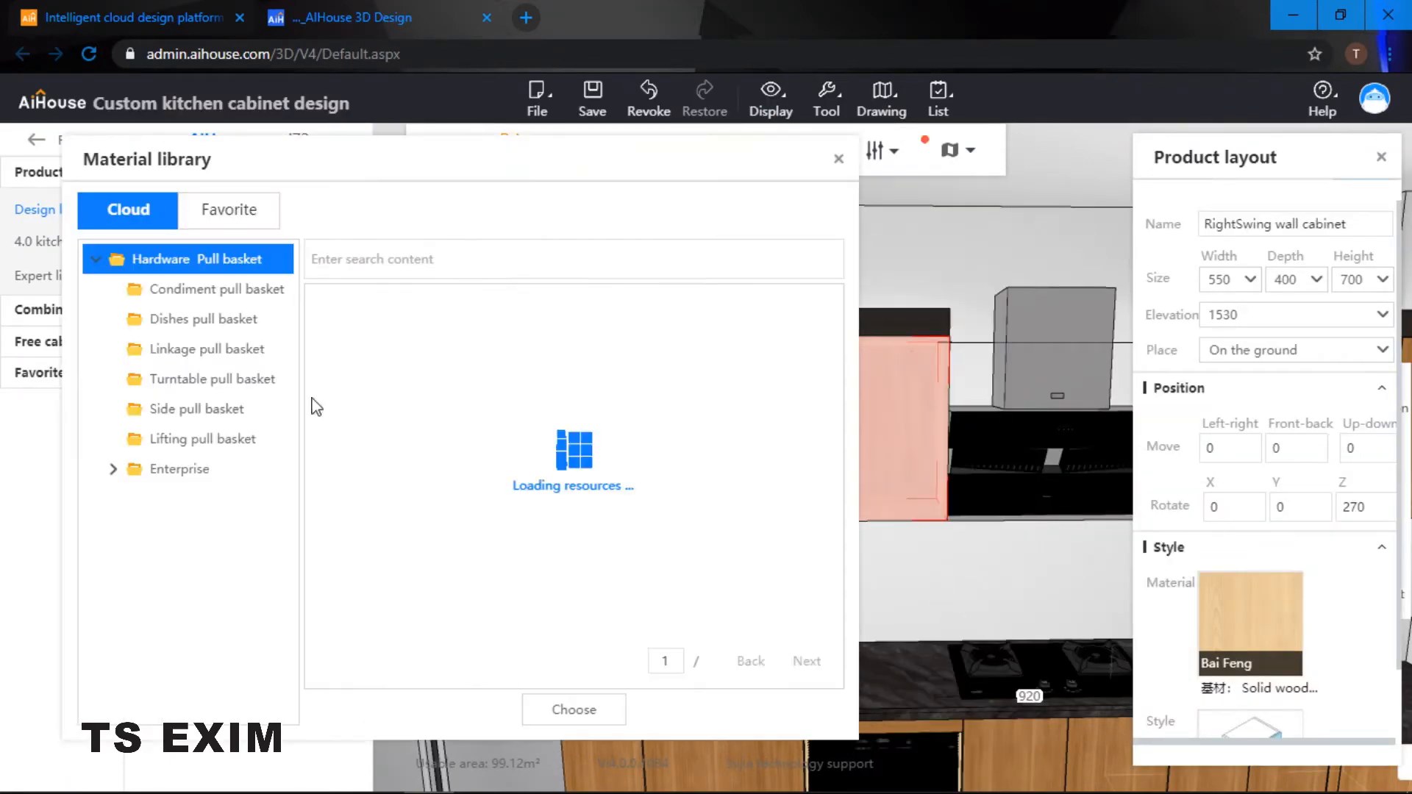
left_click(234, 300)
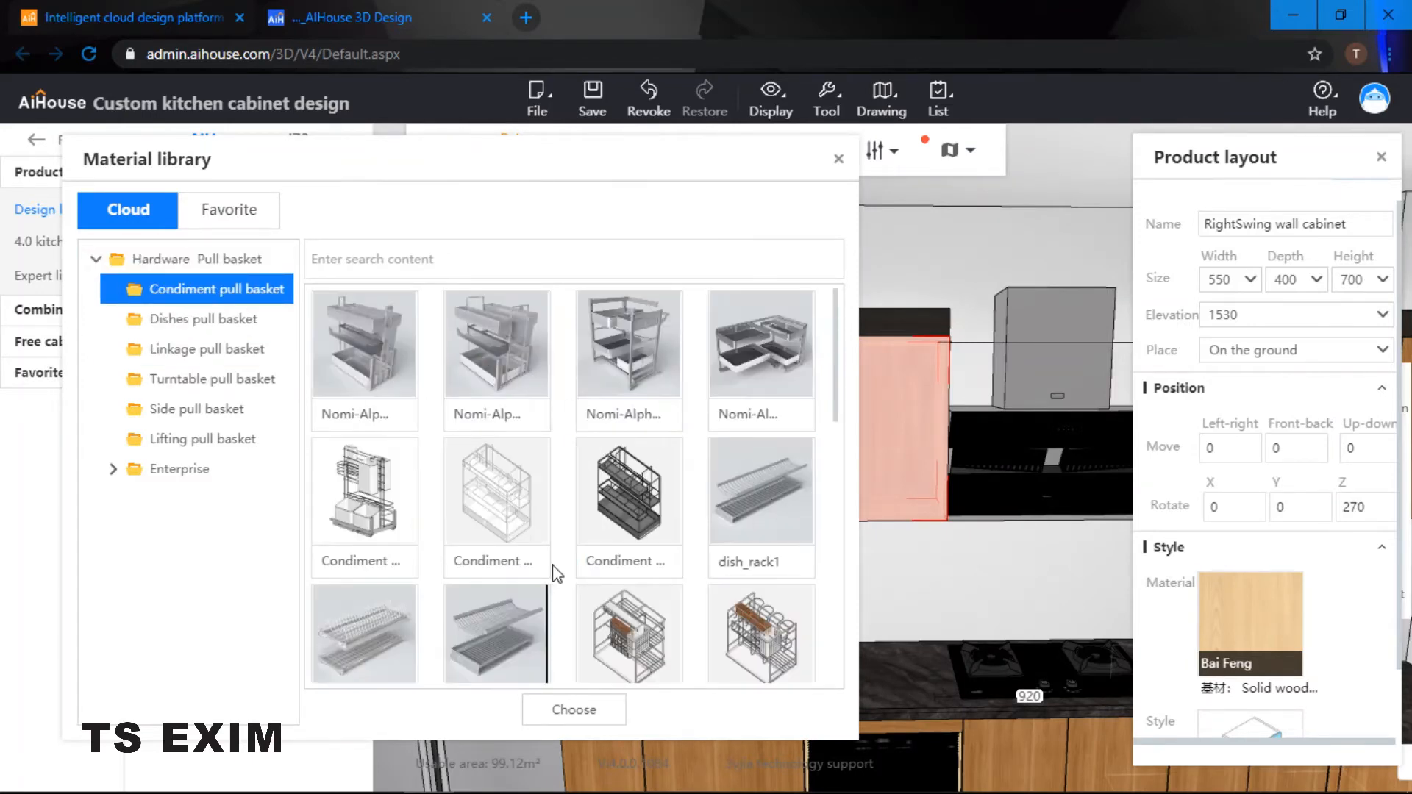
double_click(375, 631)
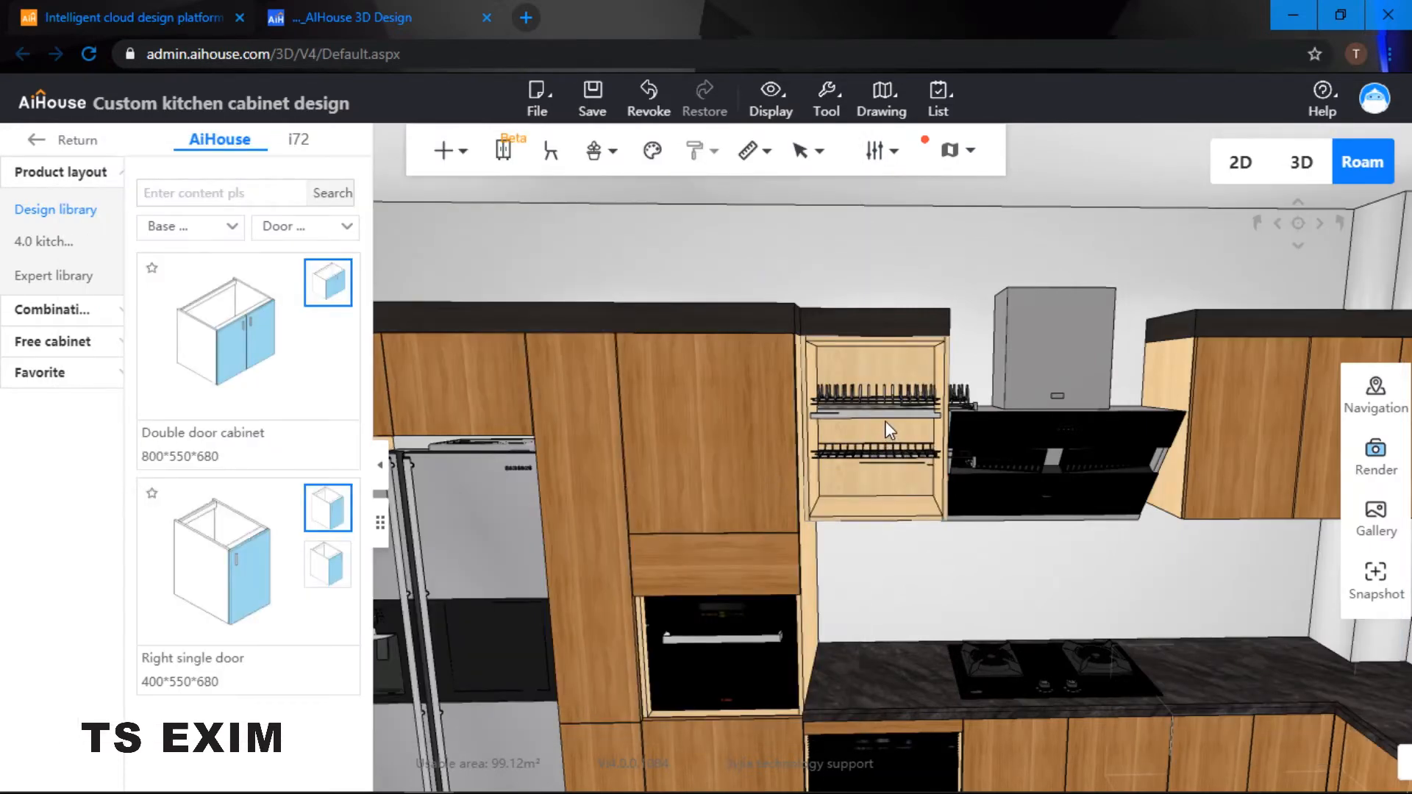
left_click(884, 422)
left_click(838, 161)
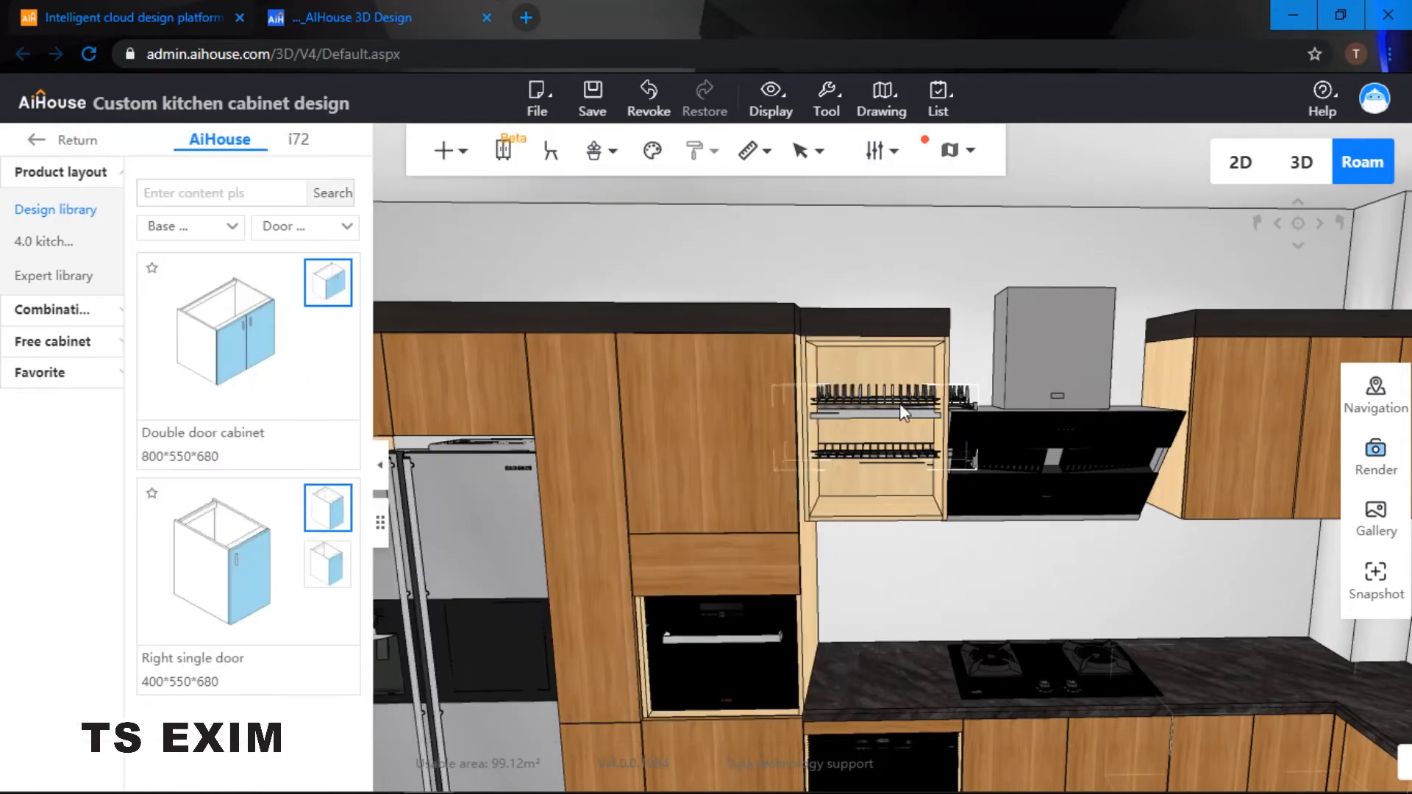
Step: Set the dish rack's width to 550 and its left-right move to 100 to fit it in the wall cabinet
left_click(878, 418)
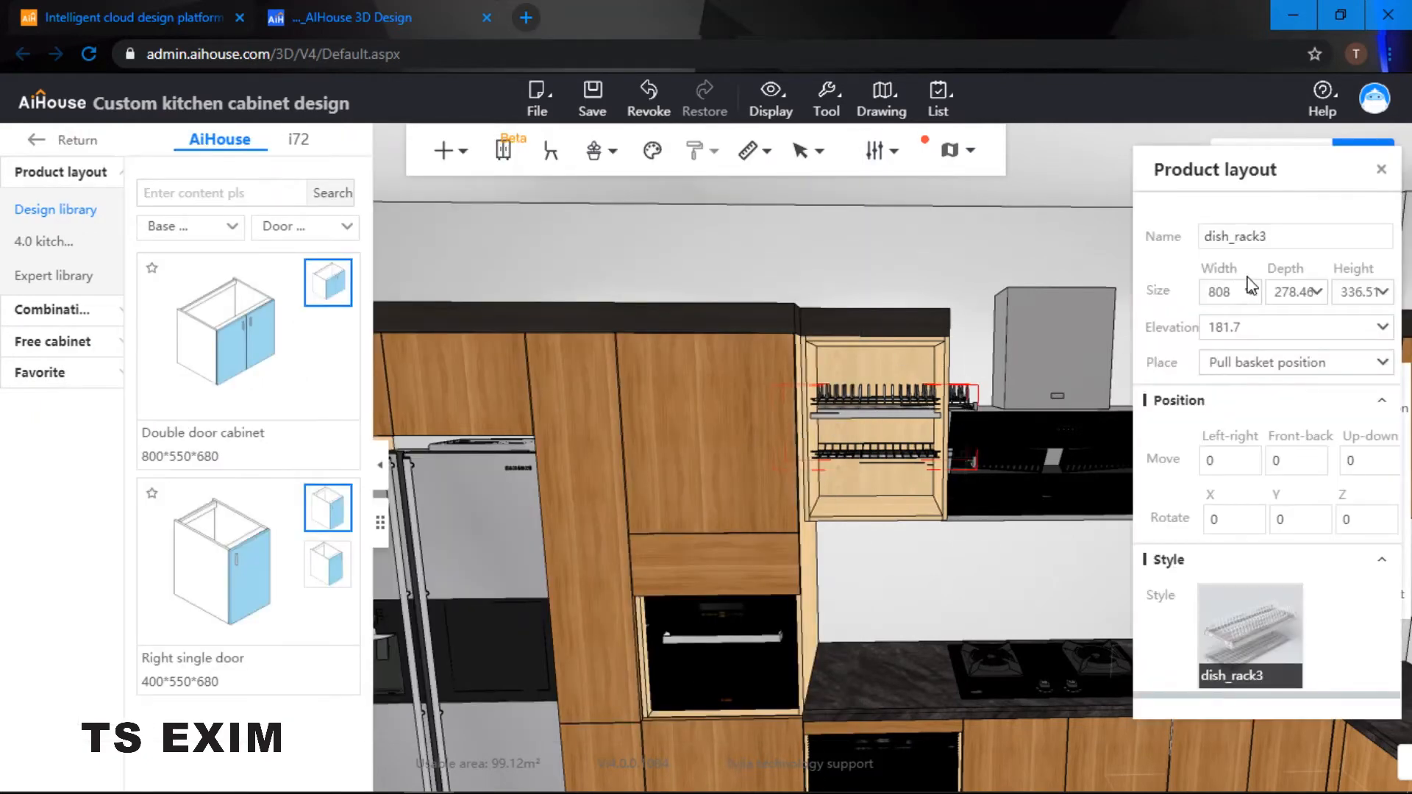
left_click_drag(1250, 287, 1167, 289)
type("550")
key("Return")
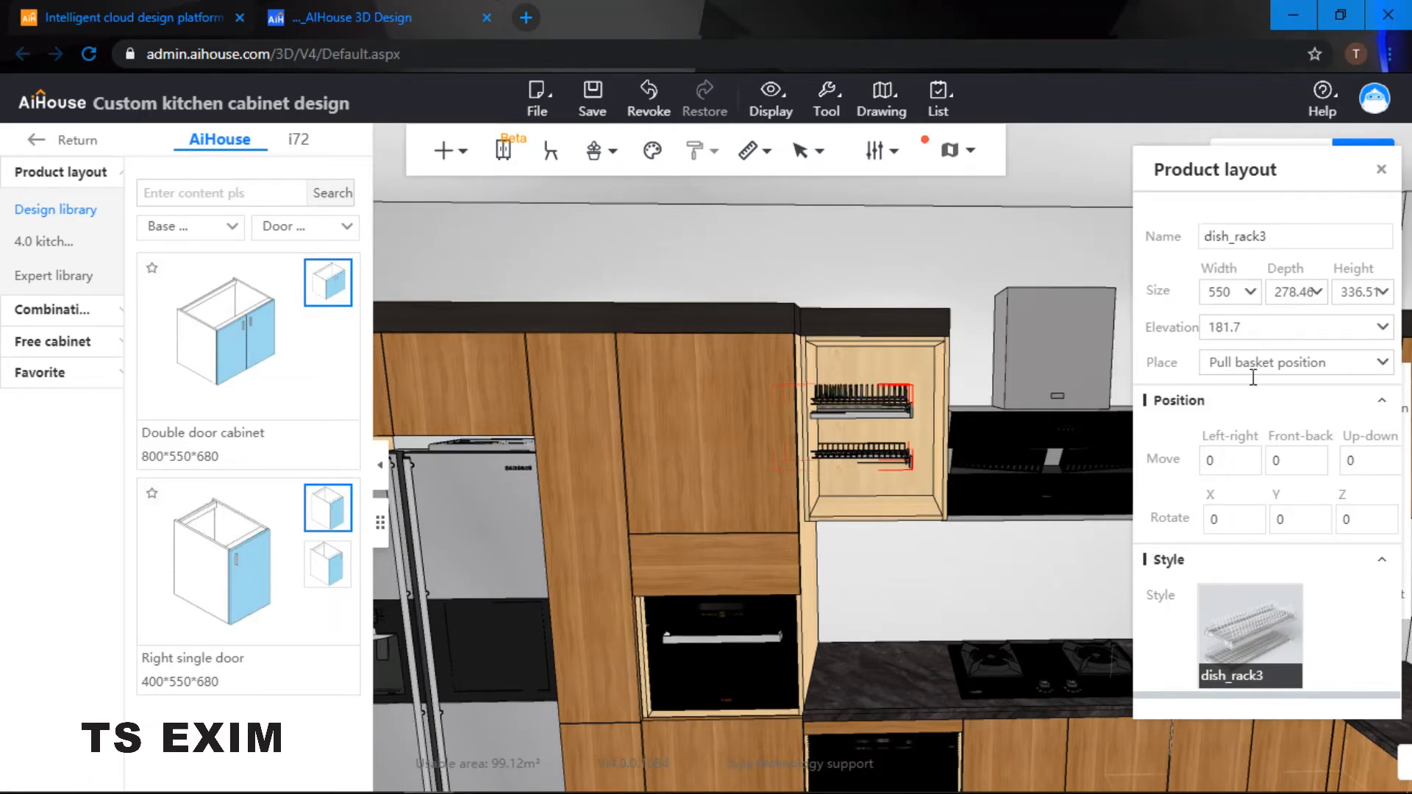
left_click_drag(1242, 461, 1145, 450)
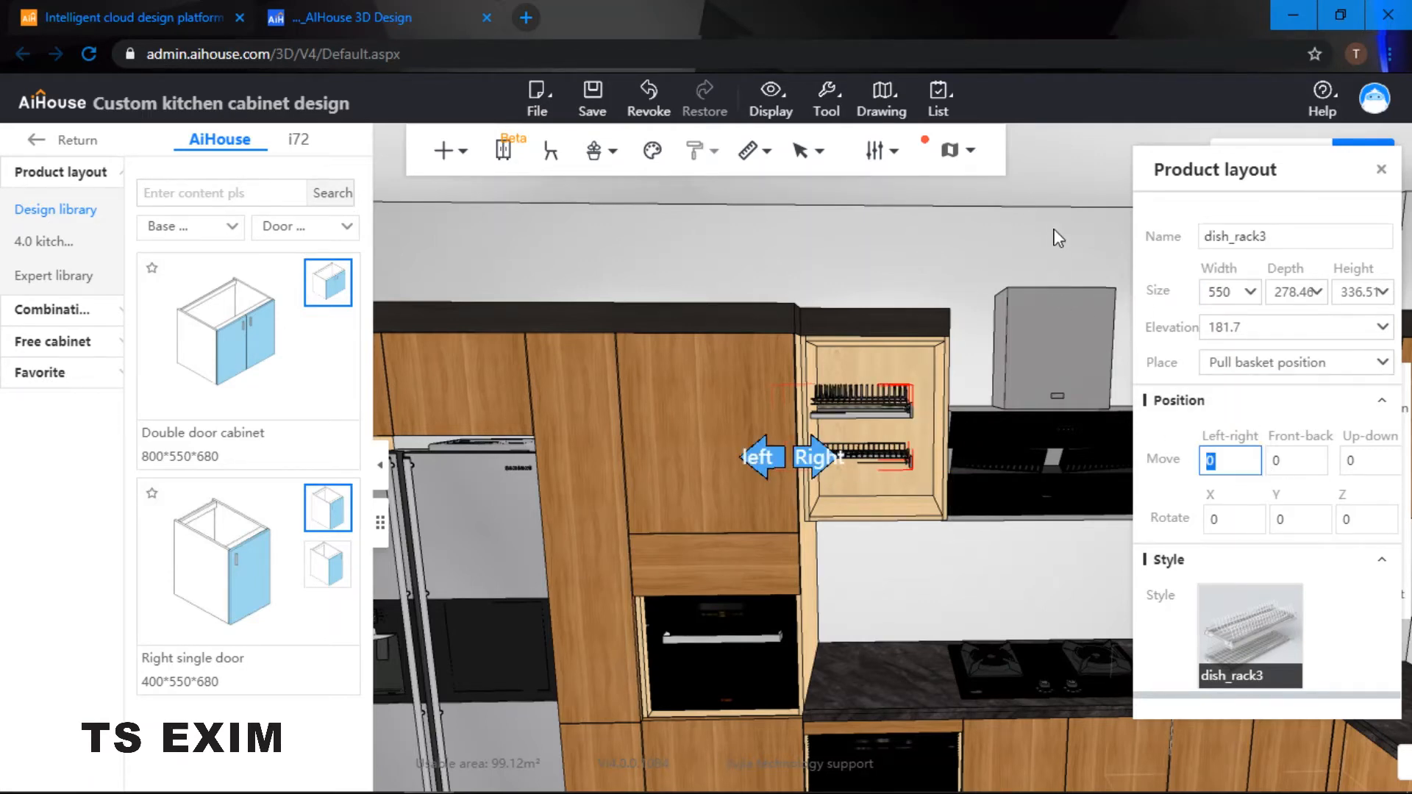
type("100")
key("Return")
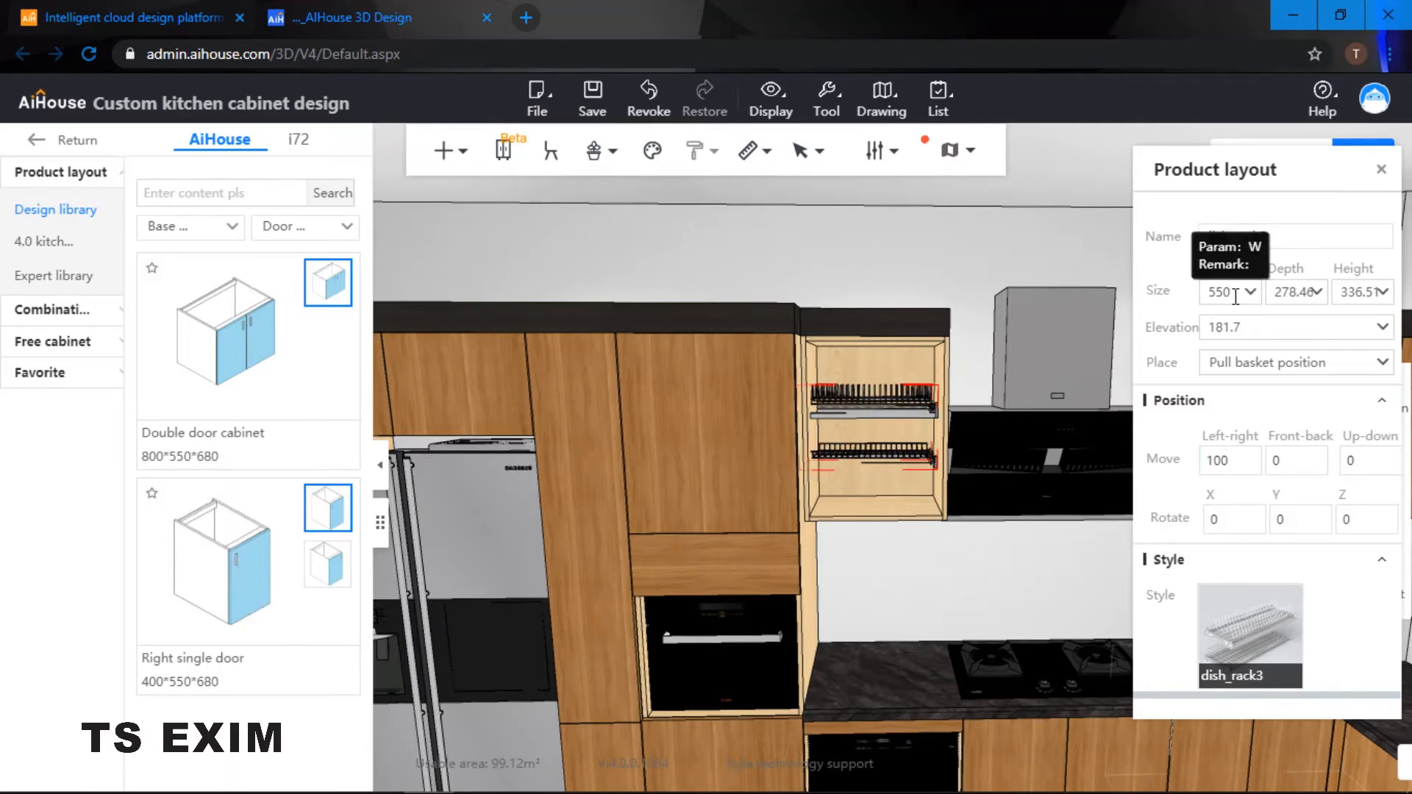
Step: Set the dish rack's width to 530 and its left-right move to 120
left_click_drag(1233, 293, 1180, 294)
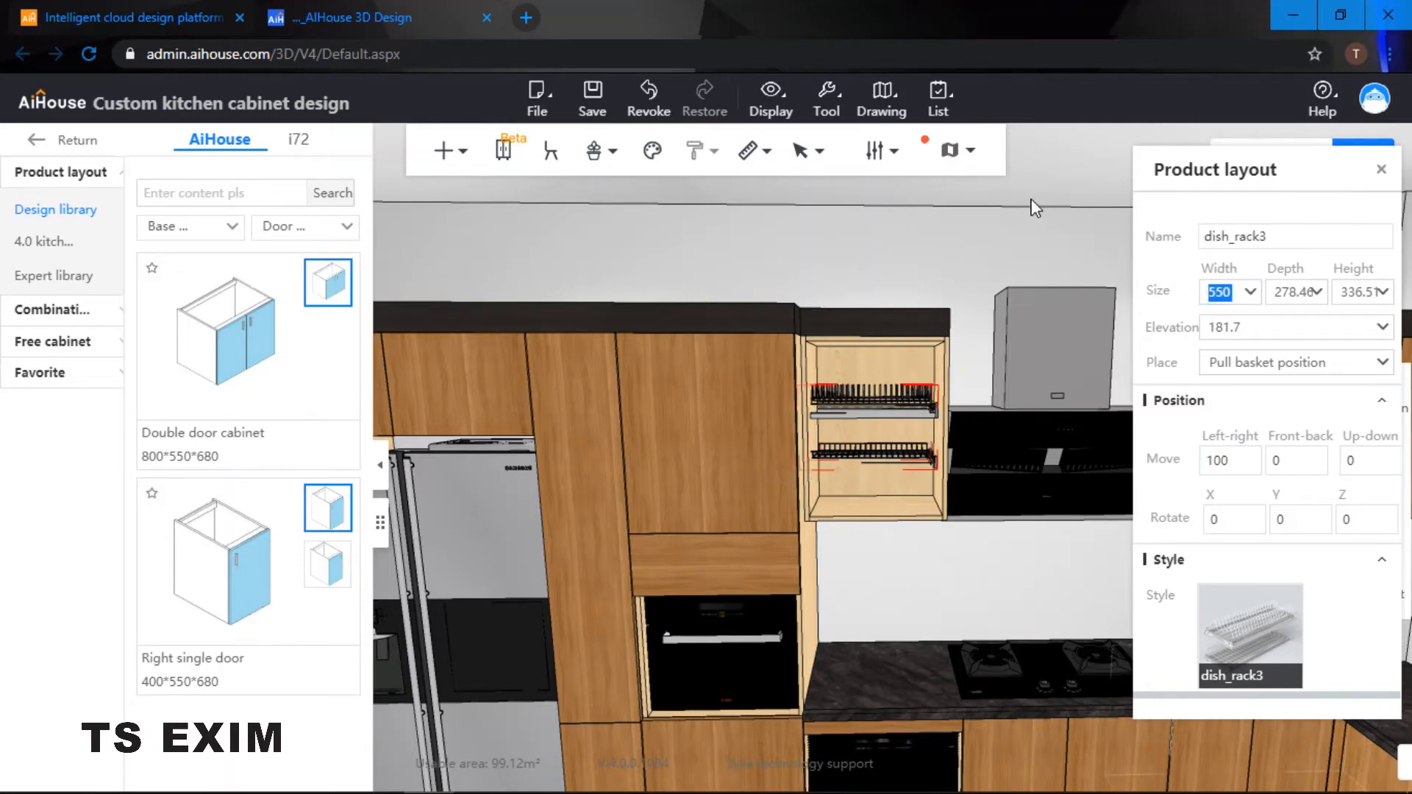
type("53")
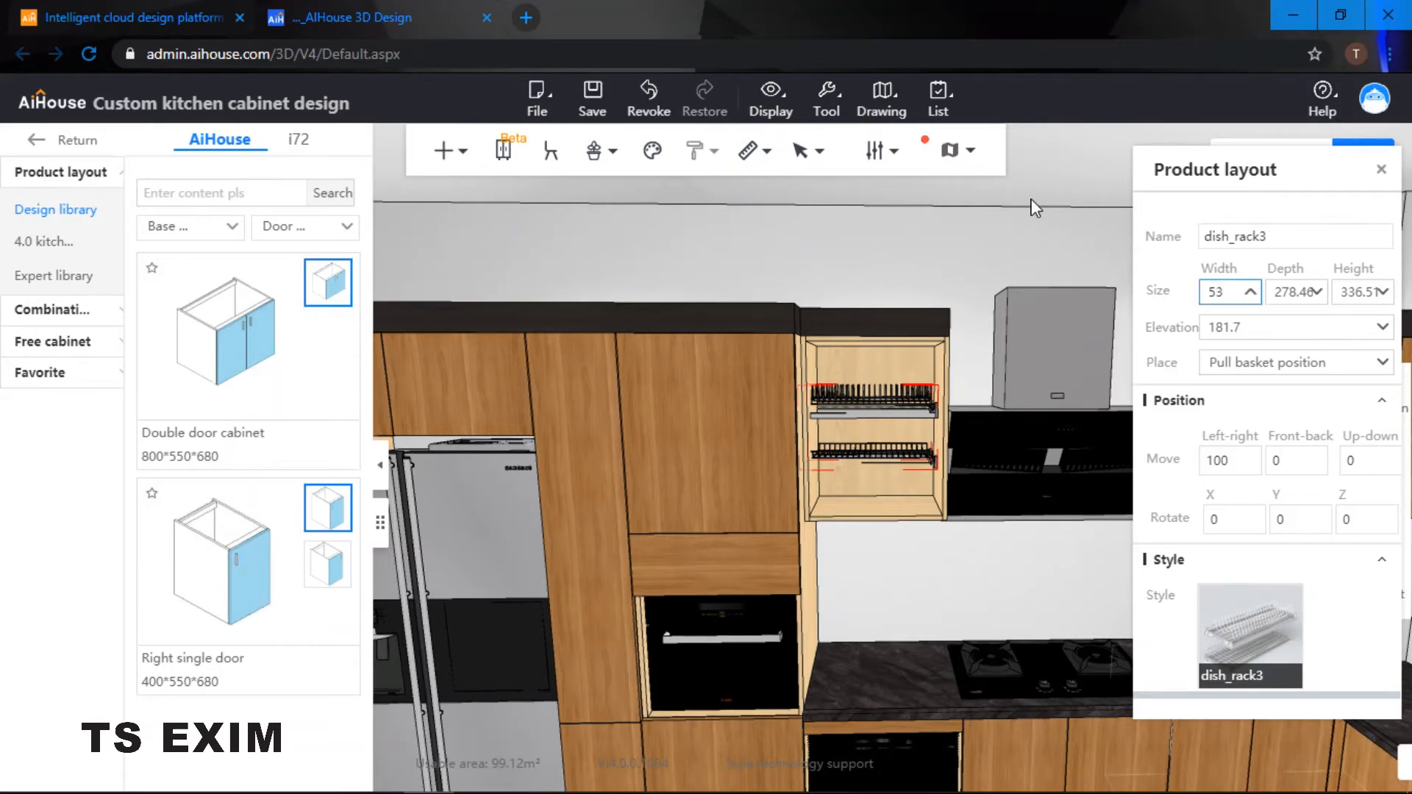
key("Return")
left_click_drag(1235, 462, 1180, 453)
type("1")
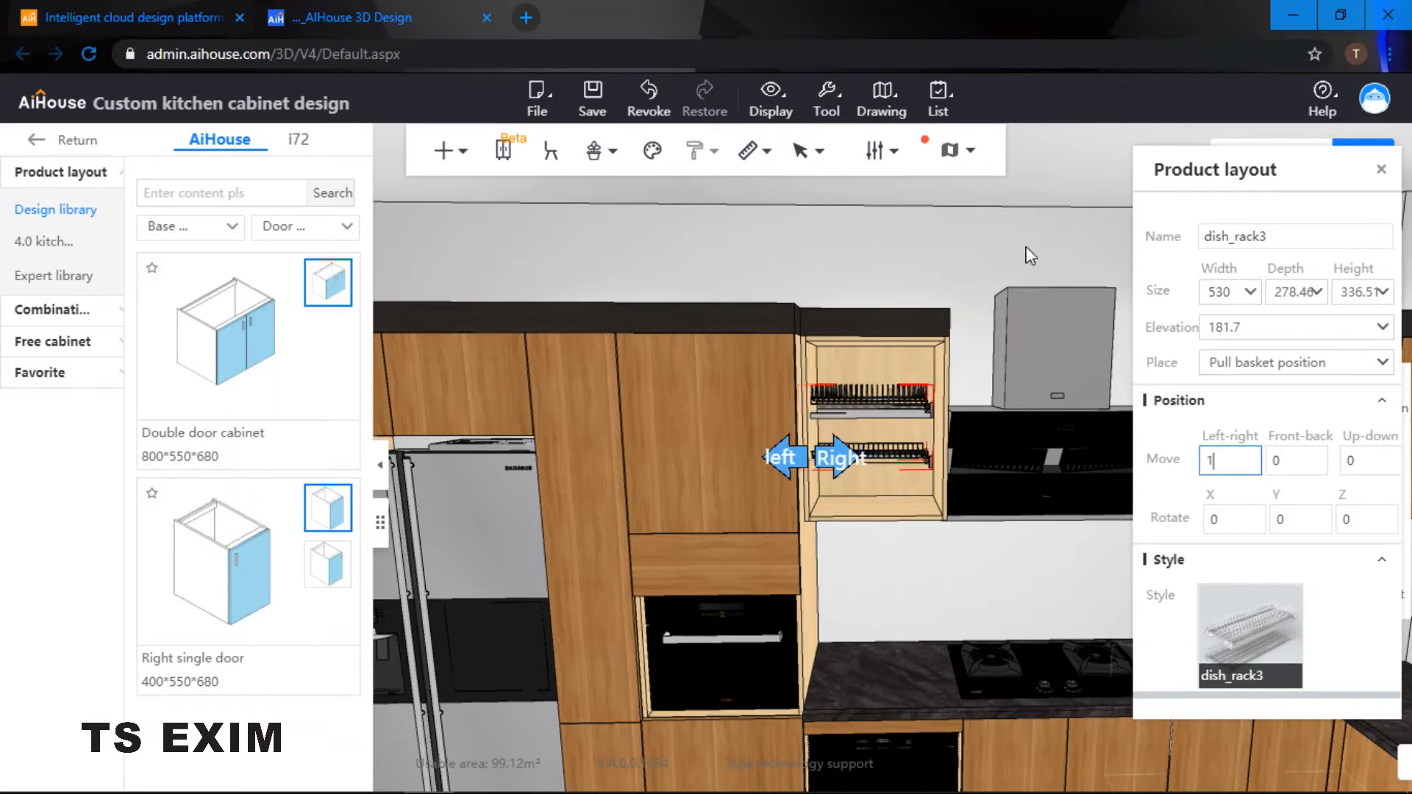
key("Return")
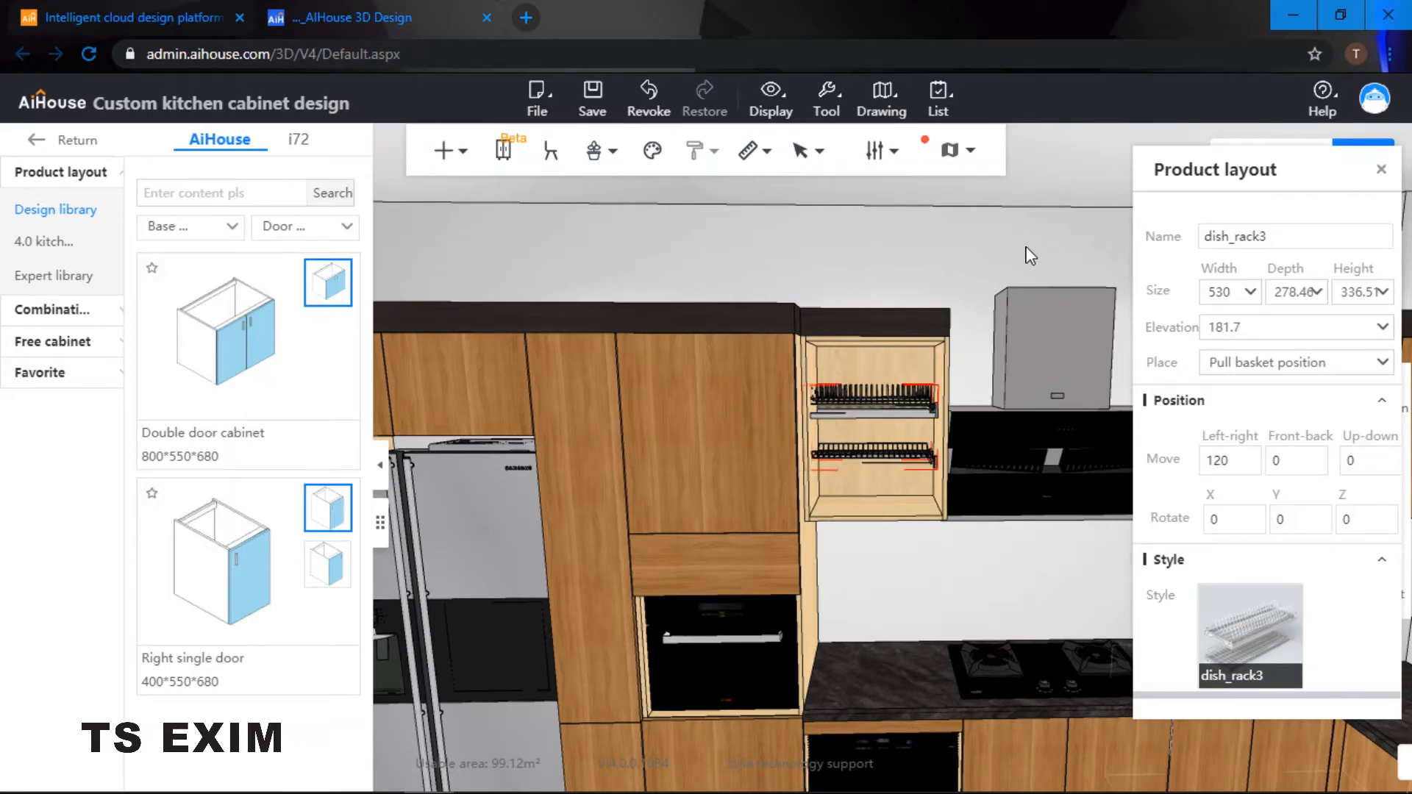
Step: Set the dish rack's left-right move to 150 and its width to 500
left_click_drag(1233, 461, 1196, 461)
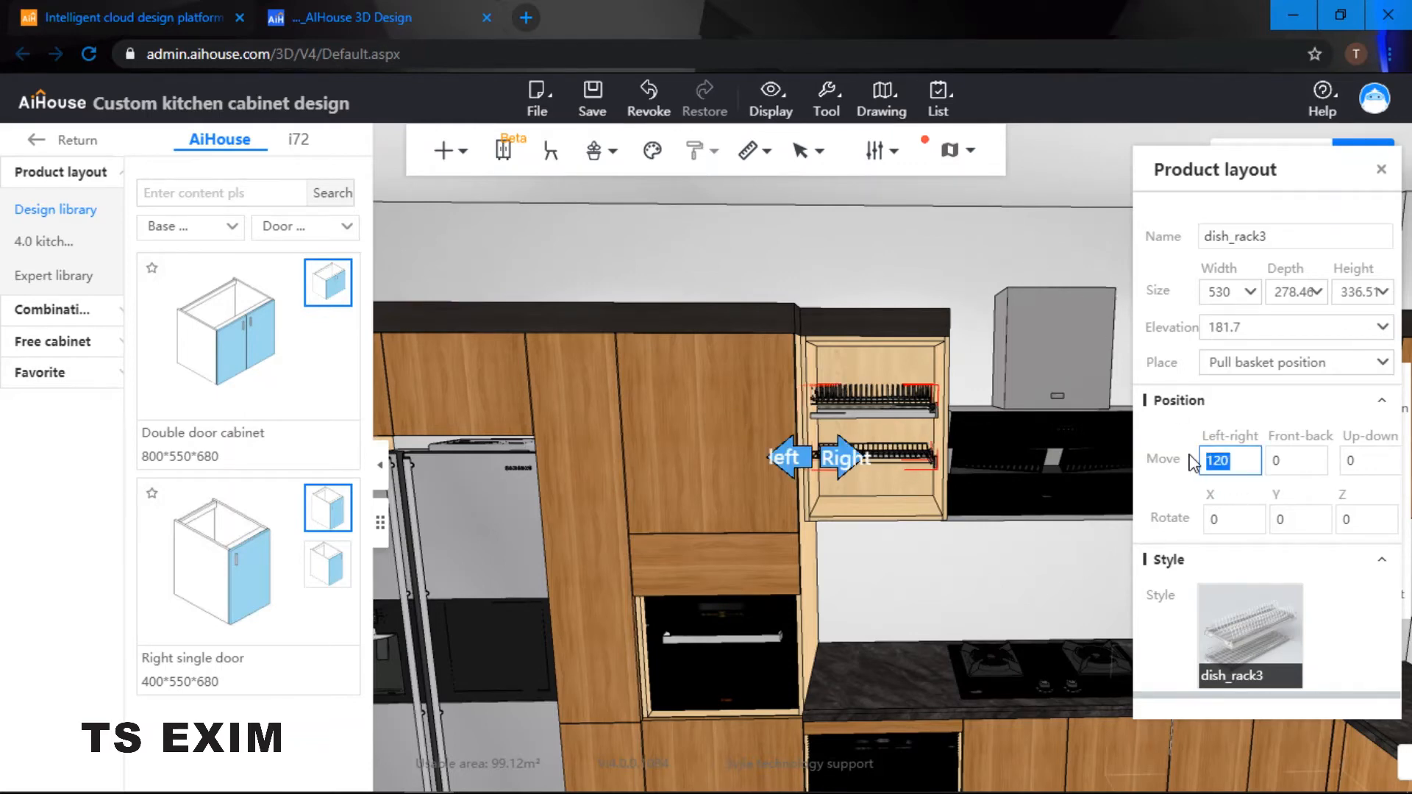
type("150")
key("Return")
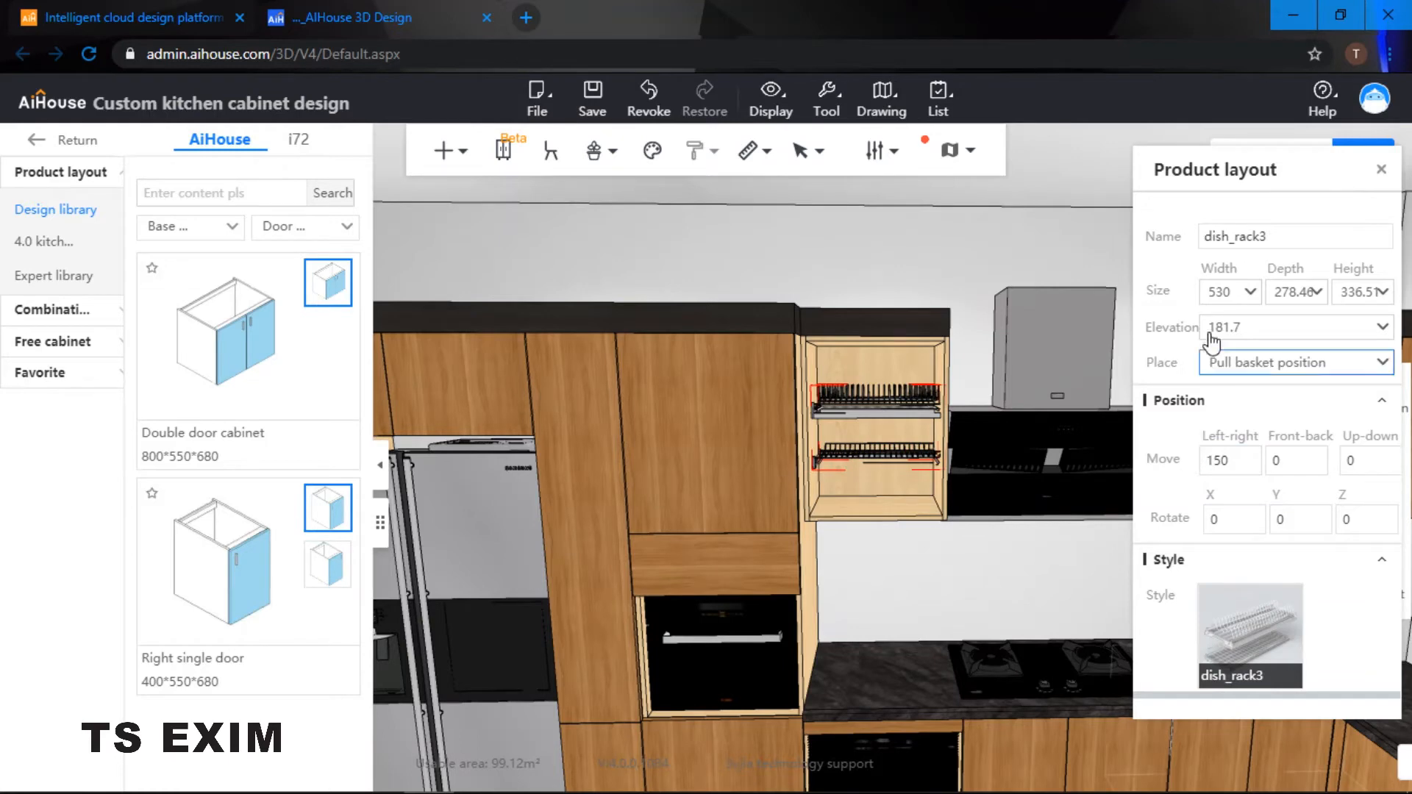
left_click_drag(1233, 292, 1168, 296)
type("500")
key("Return")
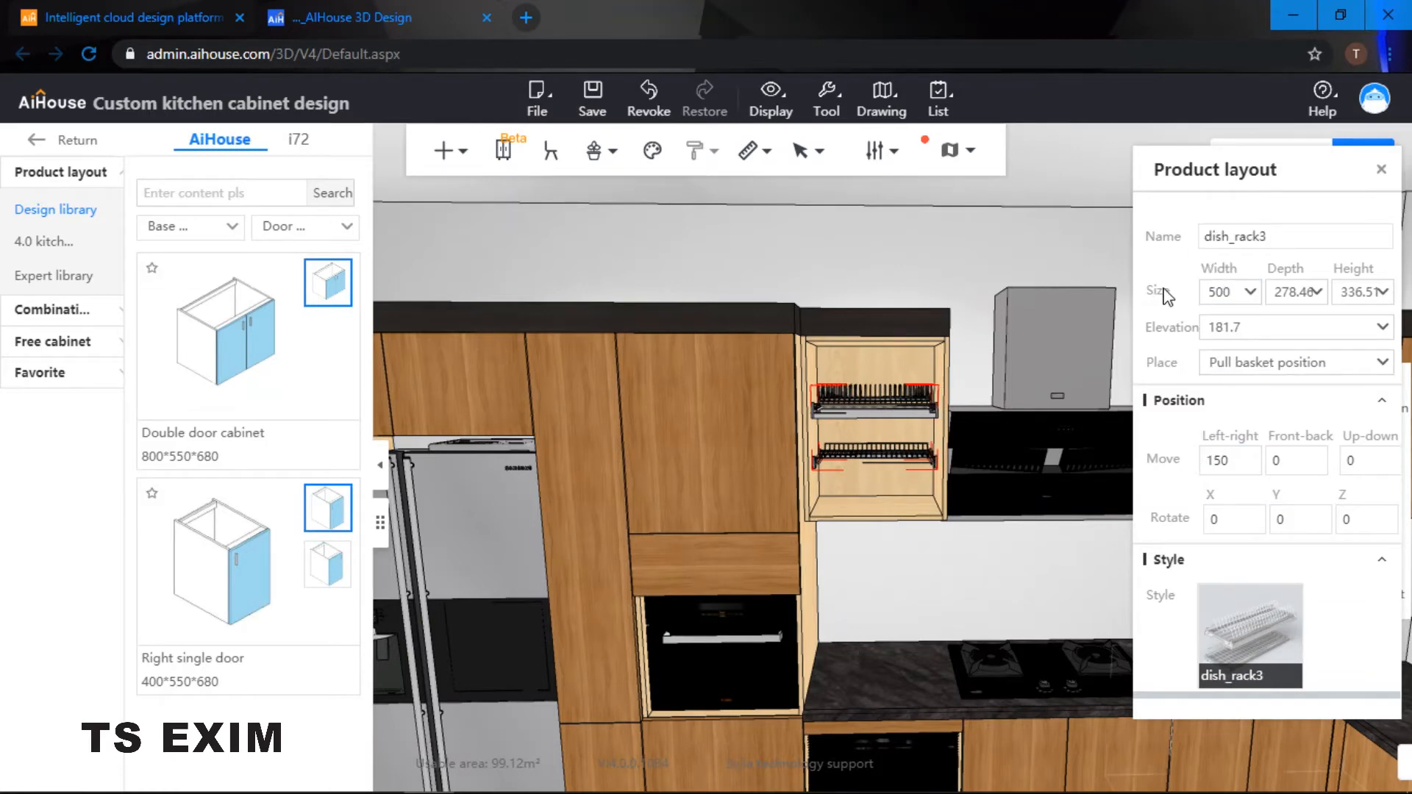
Step: Set the dish rack's left-right move to 0 in the wall cabinet
left_click_drag(1233, 461, 1200, 461)
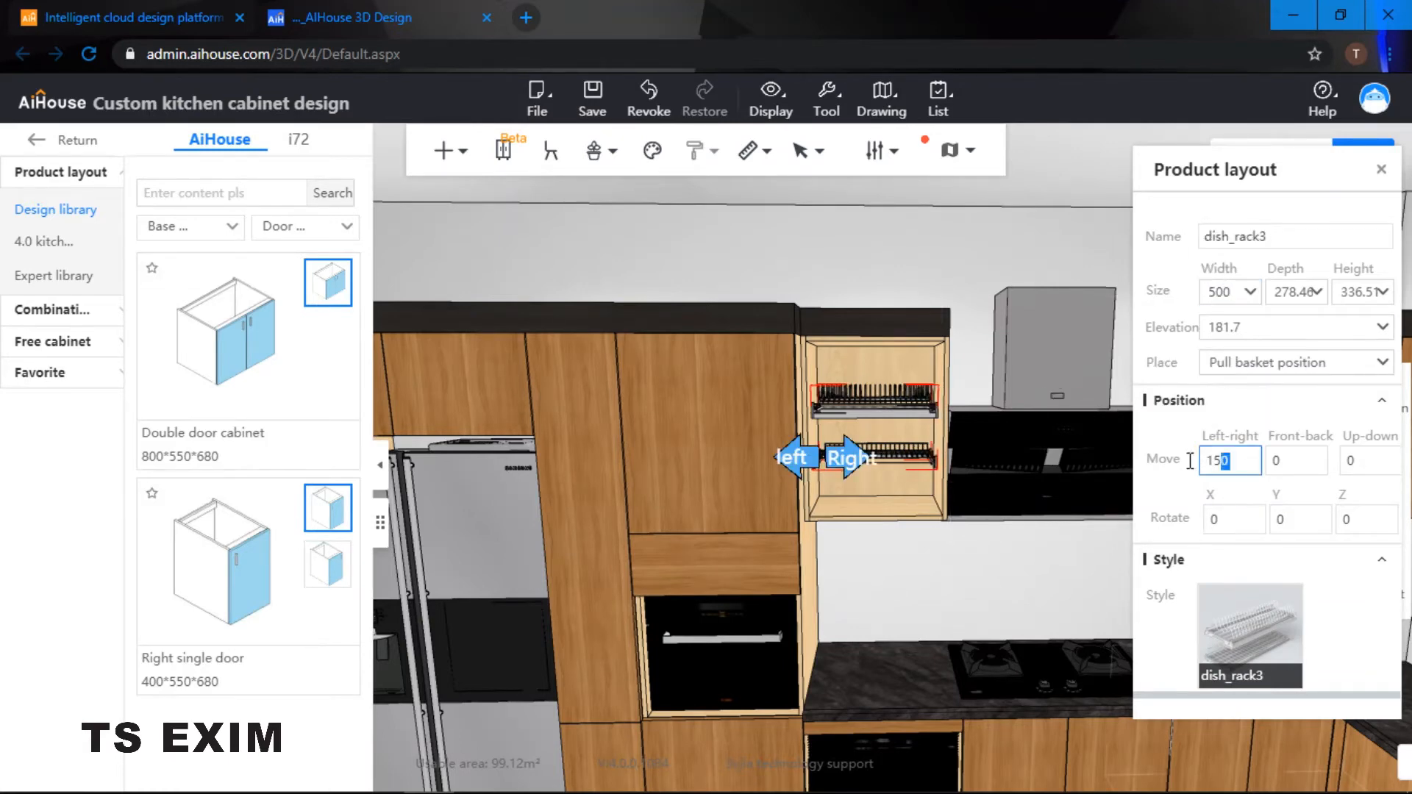
type("0")
key("Return")
left_click(995, 257)
Step: Adjust the dish rack's width to 512 so it fits between the wall cabinet's side panels
scroll(1011, 362, "up", 5)
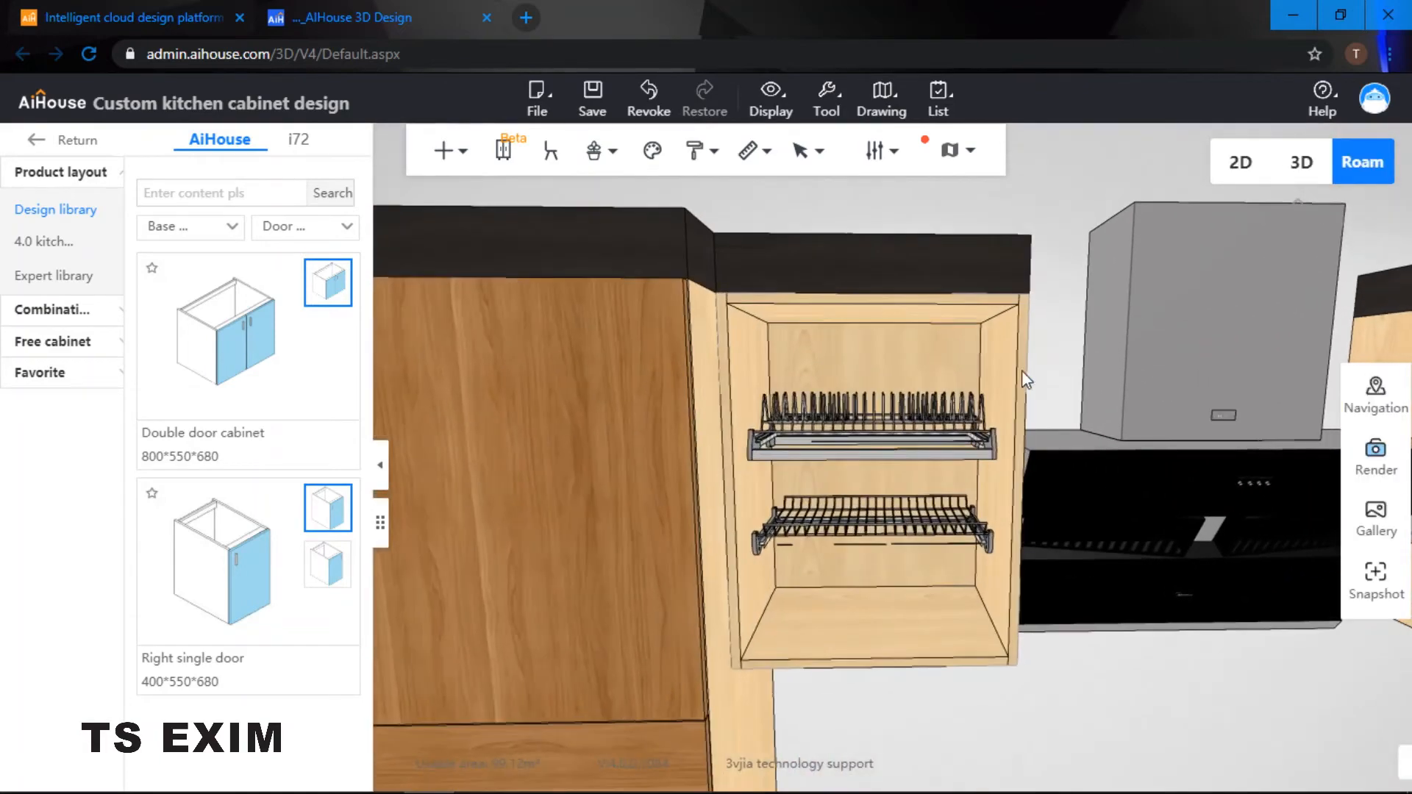
left_click_drag(1021, 369, 978, 272)
key("d")
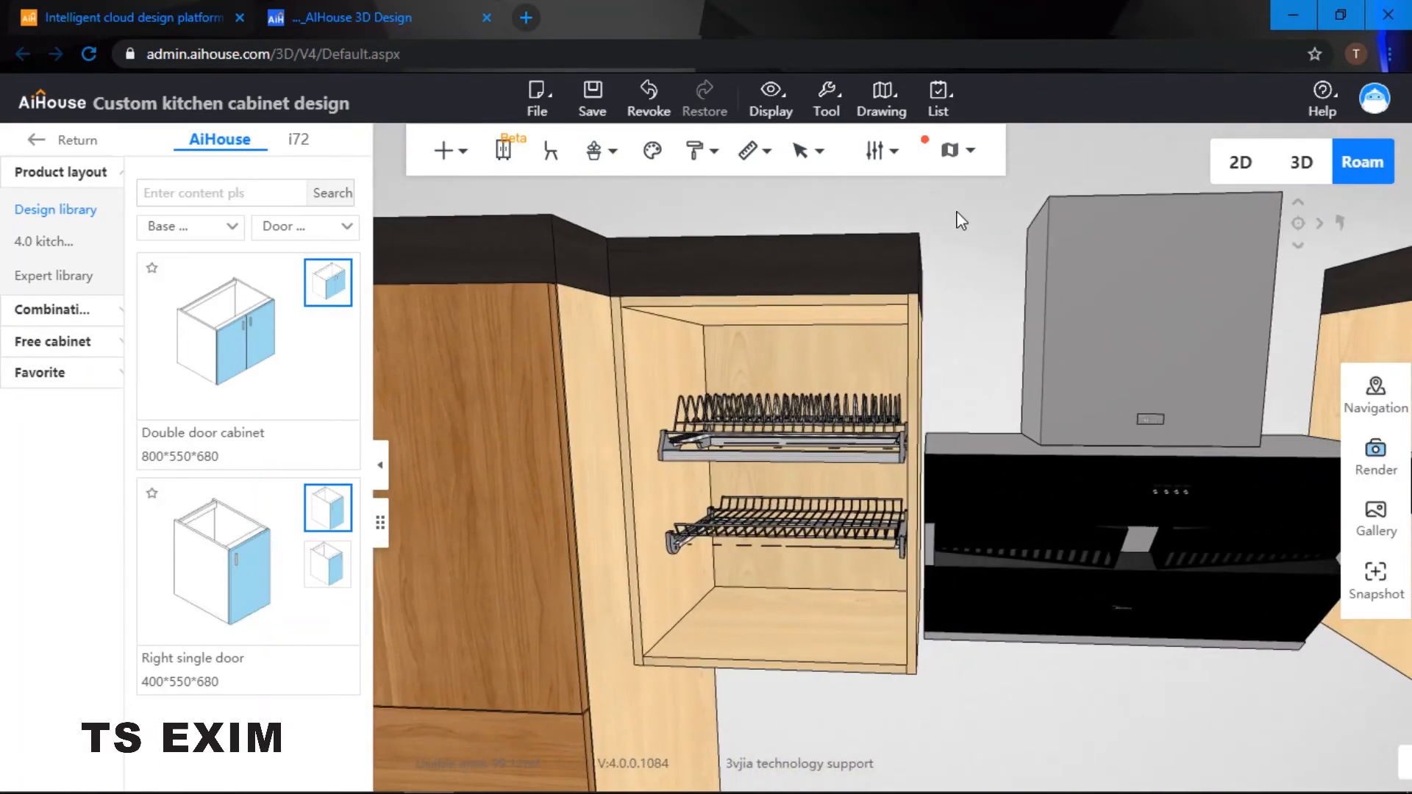
key("a")
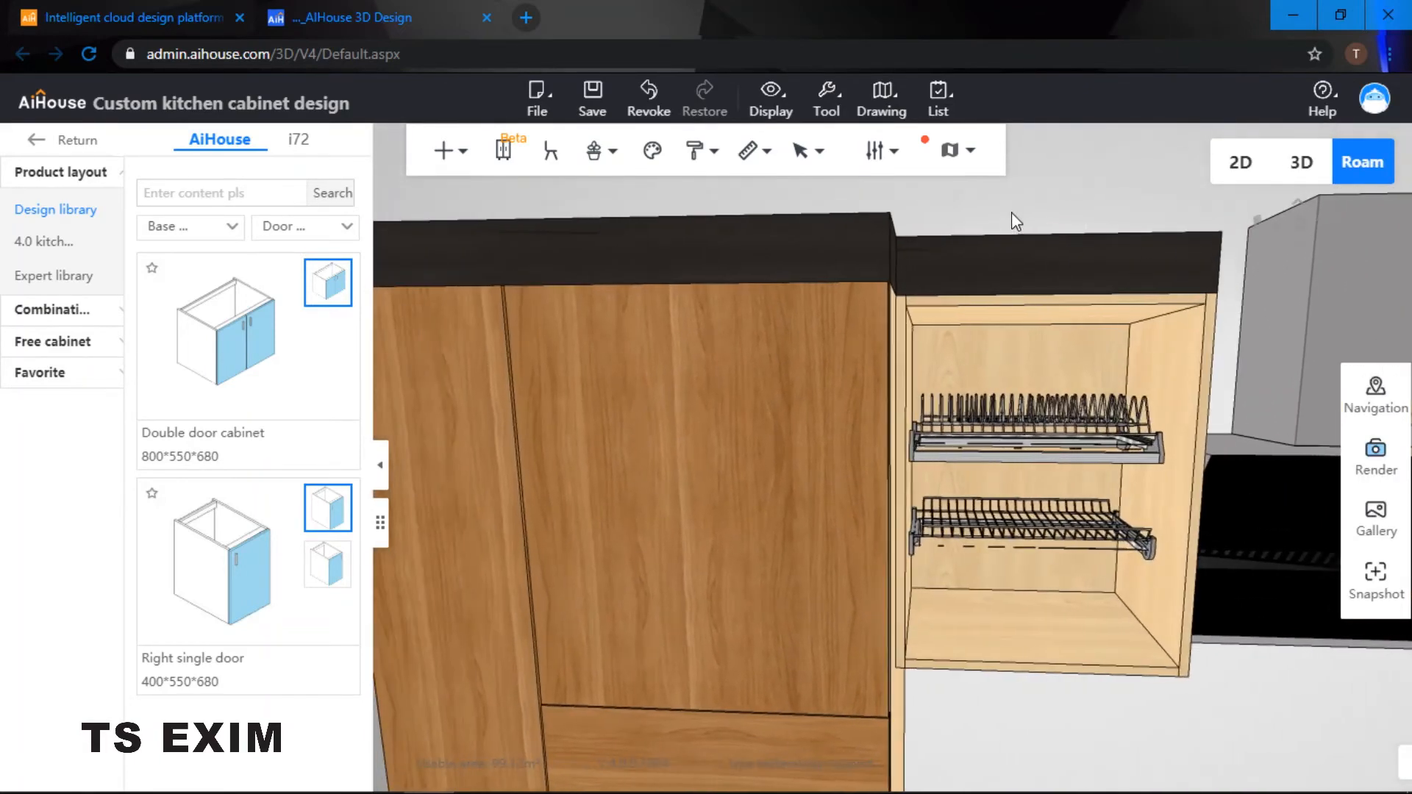
key("d")
left_click(936, 460)
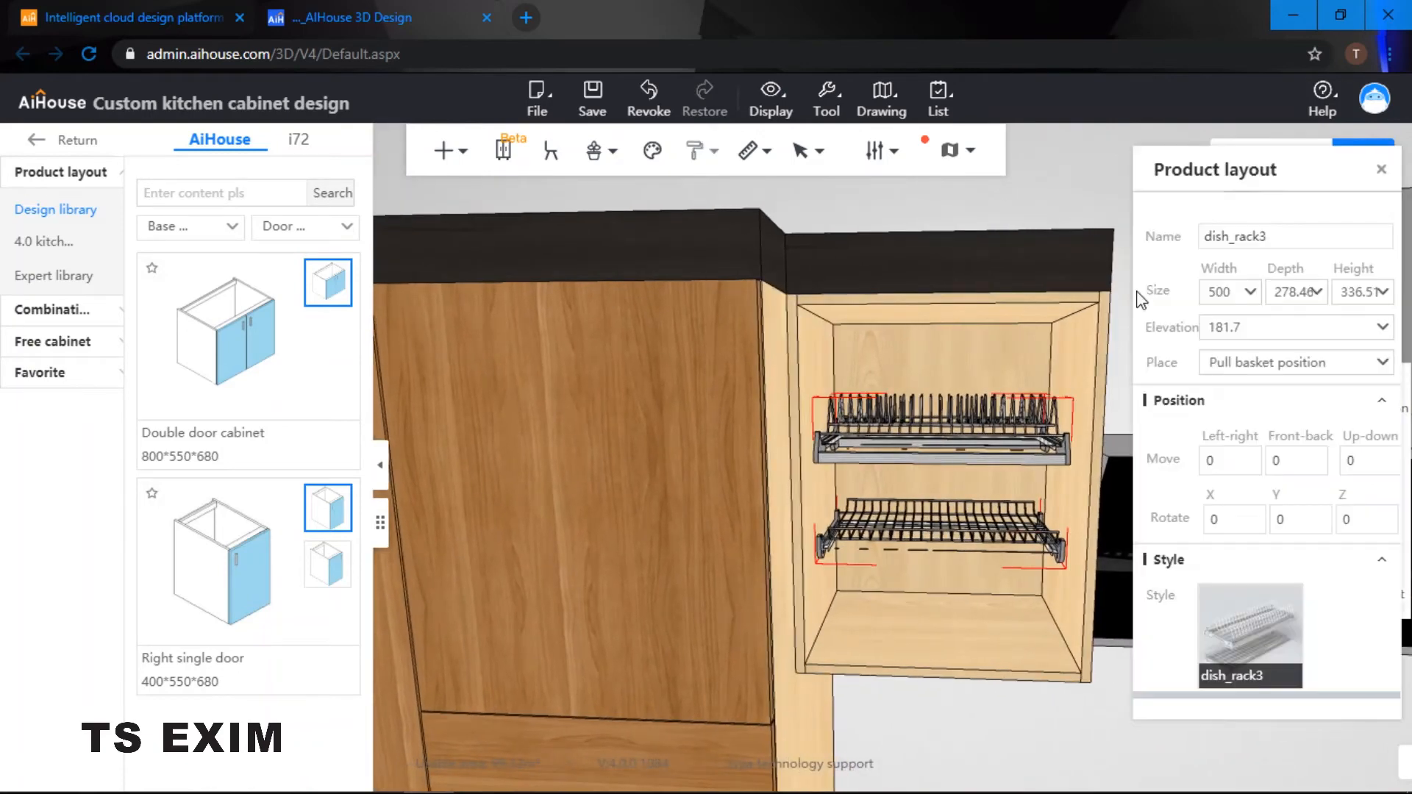
type("515")
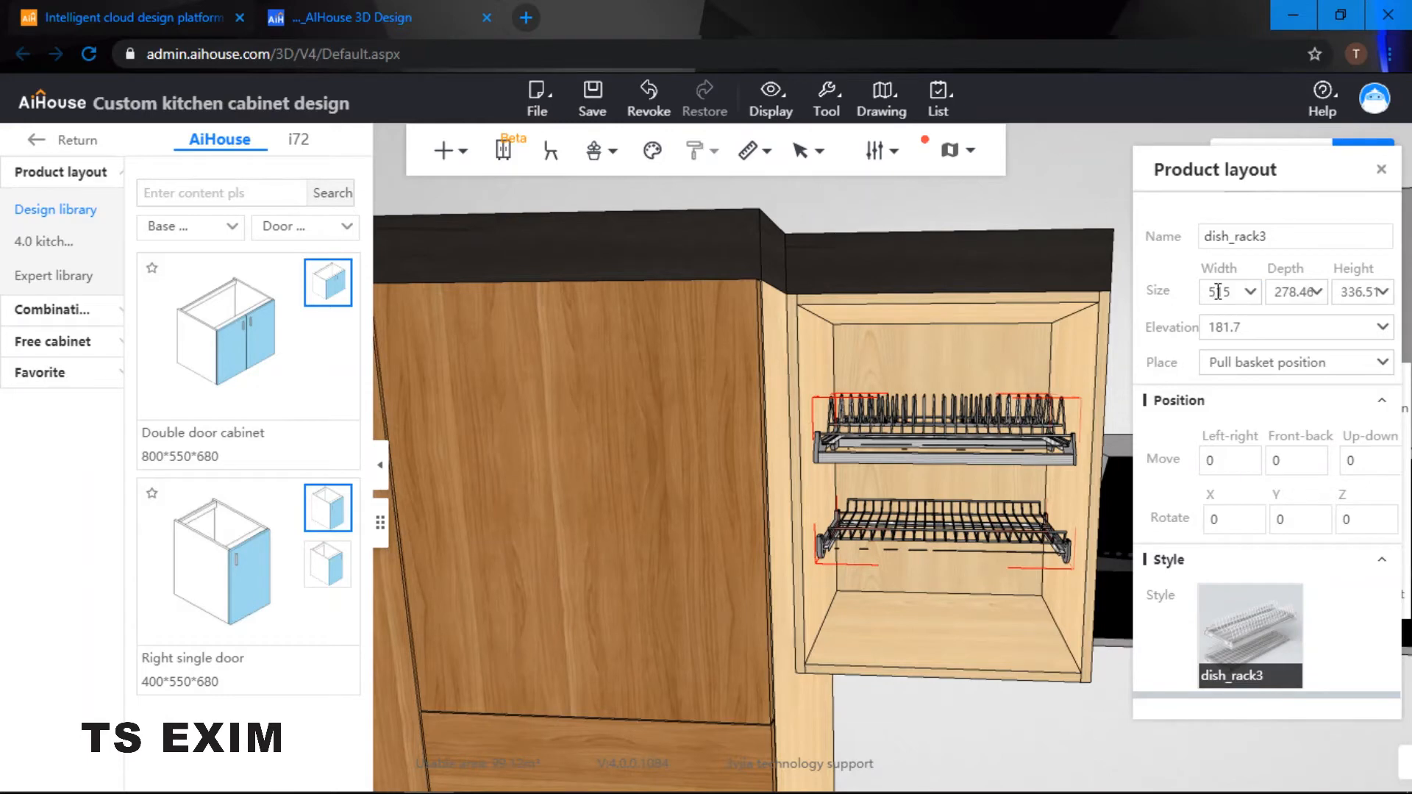
left_click_drag(1234, 292, 1193, 293)
type("112")
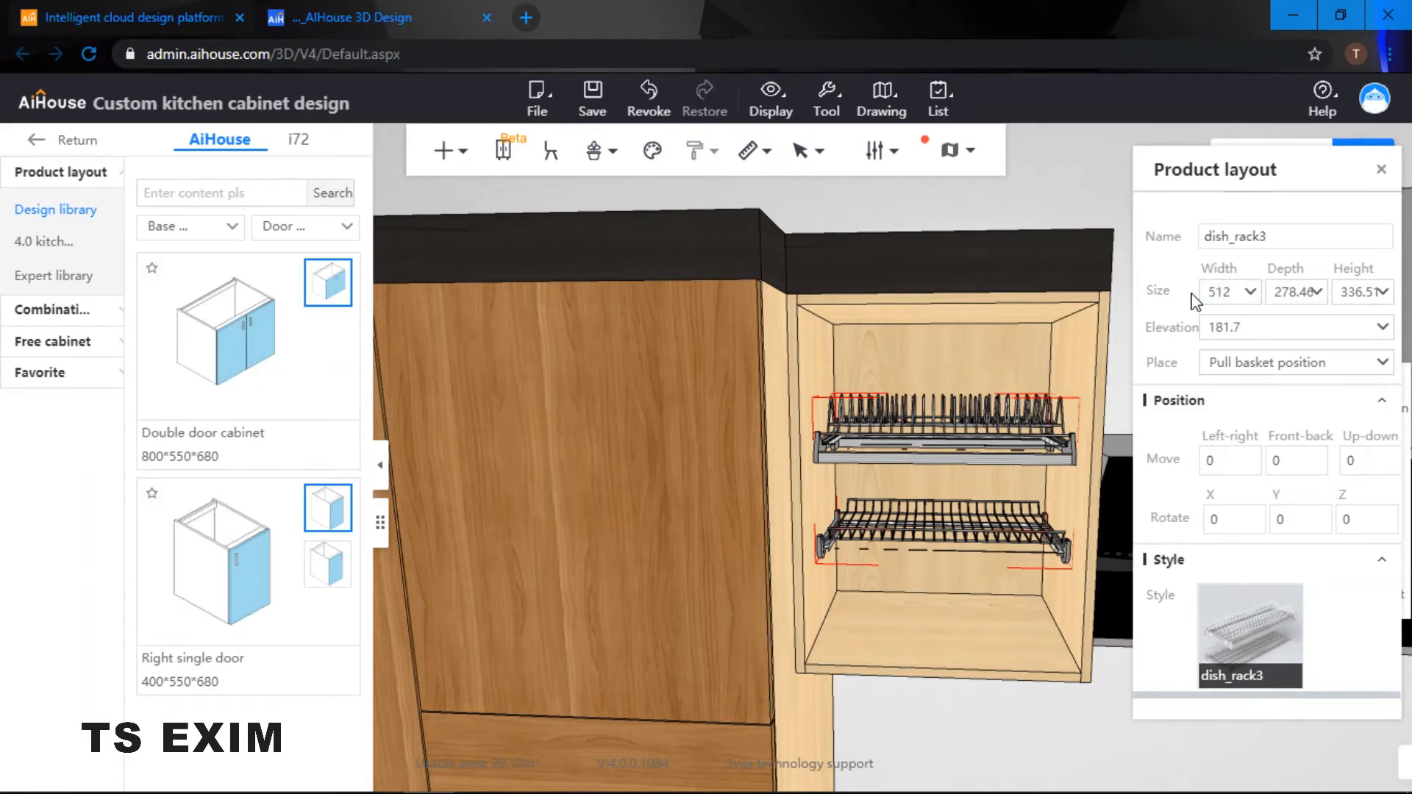
left_click(1031, 182)
Step: Set the dish rack's up-down move to -100 and its front-back move to 50
scroll(1053, 217, "down", 3)
left_click_drag(1053, 218, 942, 340)
left_click(942, 341)
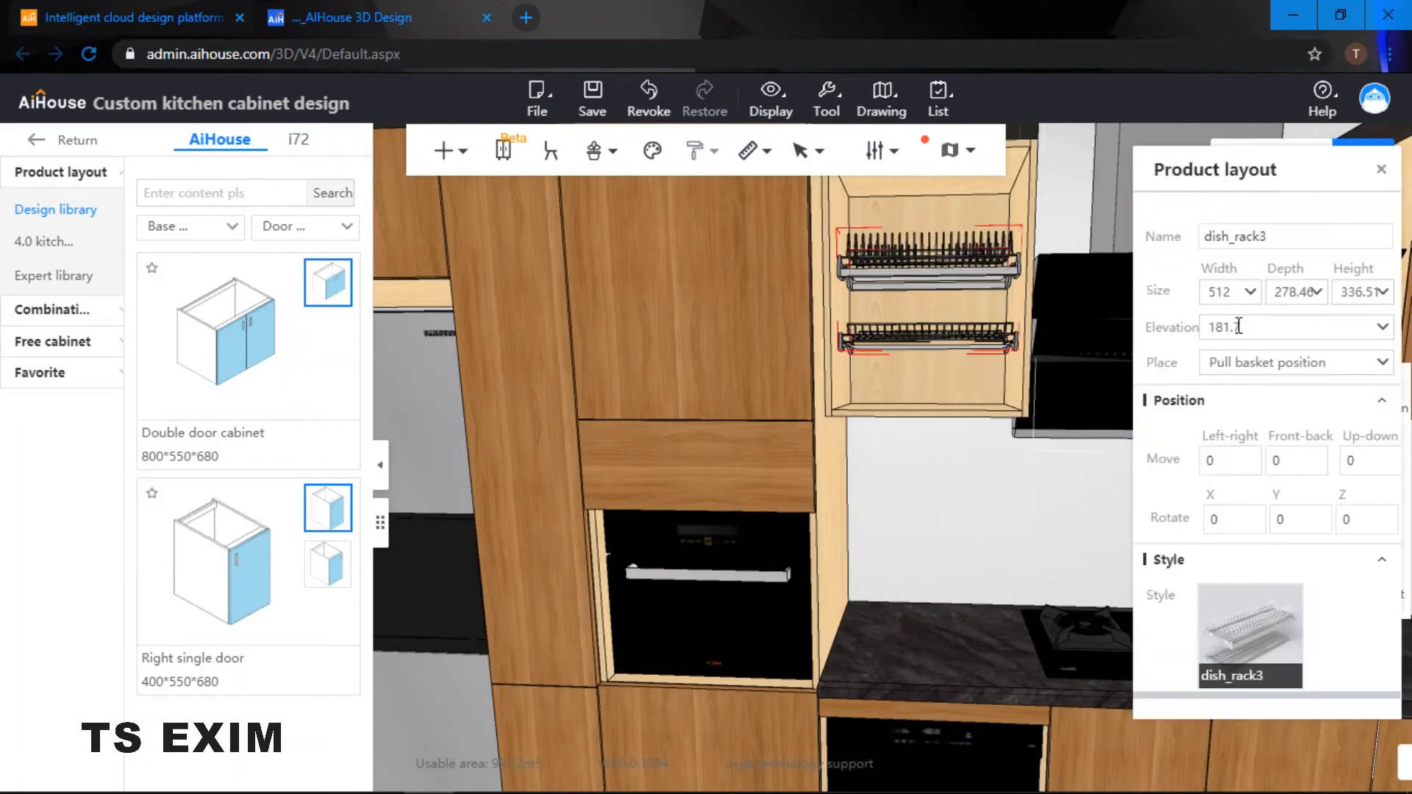
left_click(1347, 461)
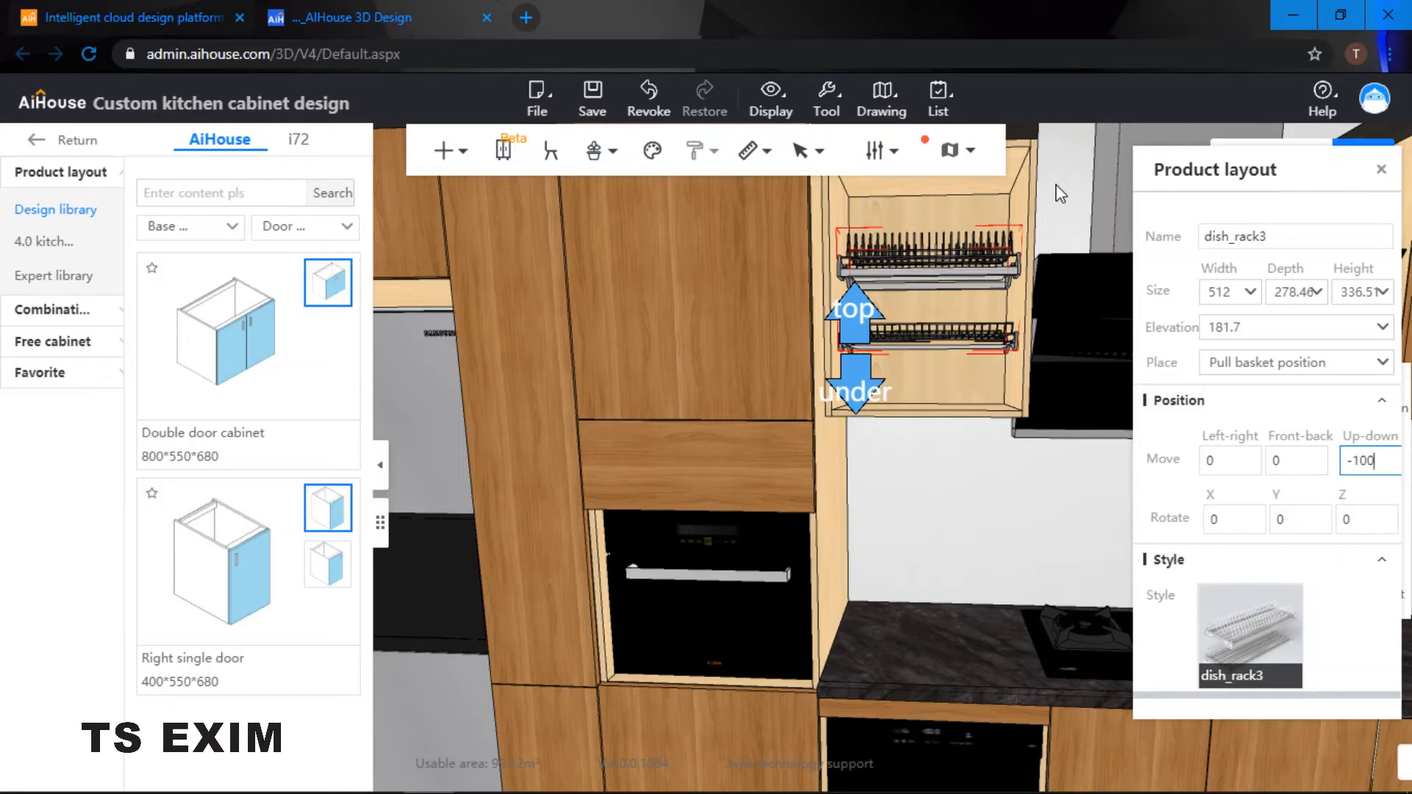
key("Return")
left_click(1283, 460)
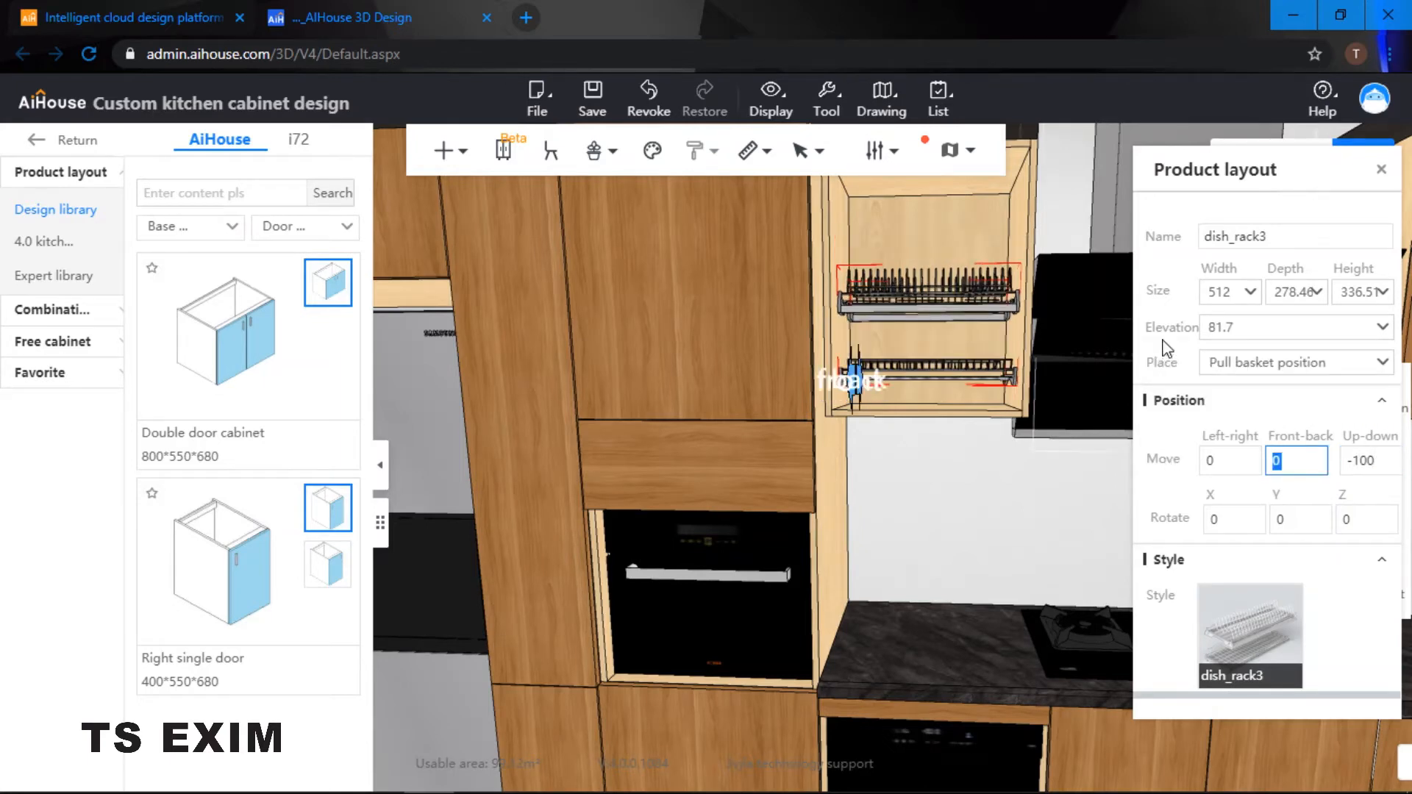
key("Return")
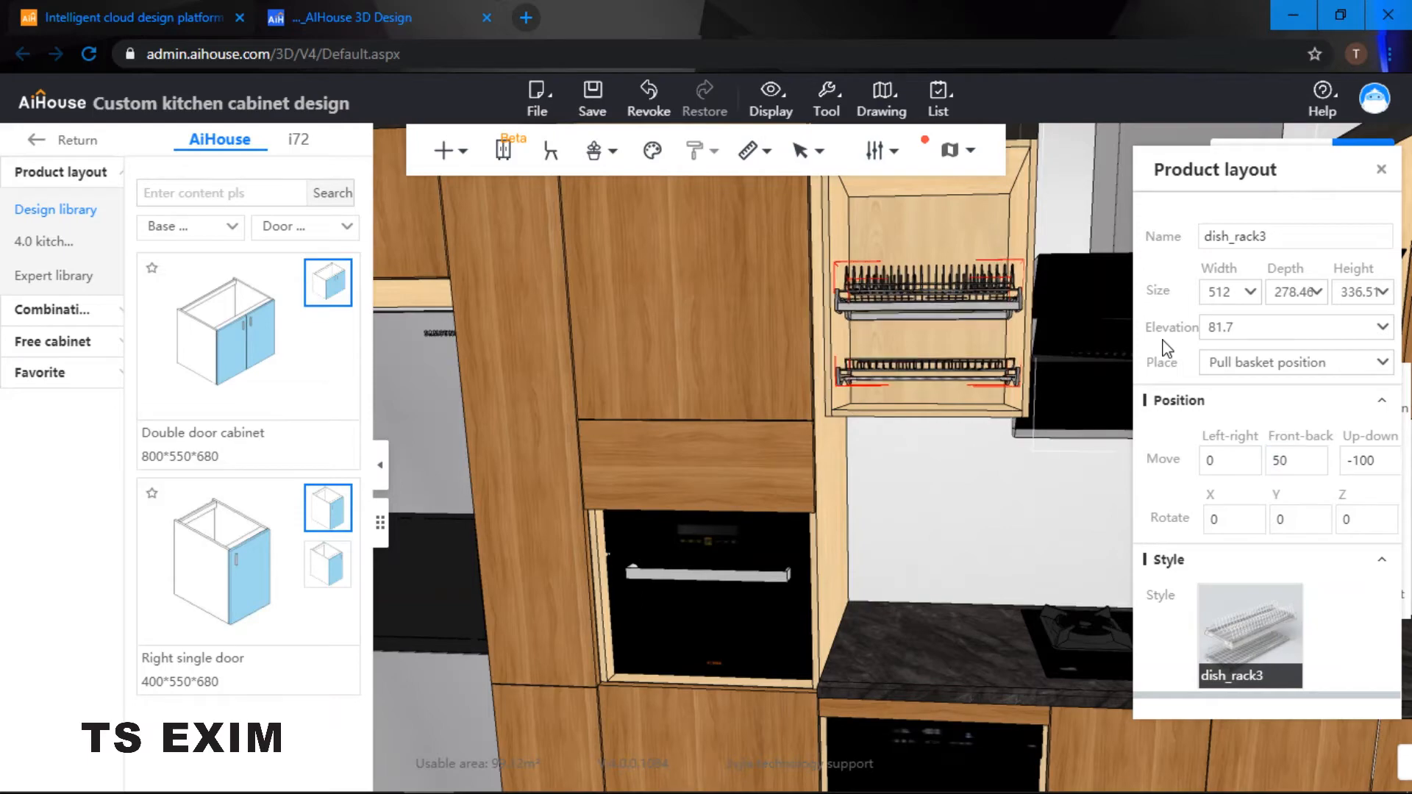
left_click(1054, 237)
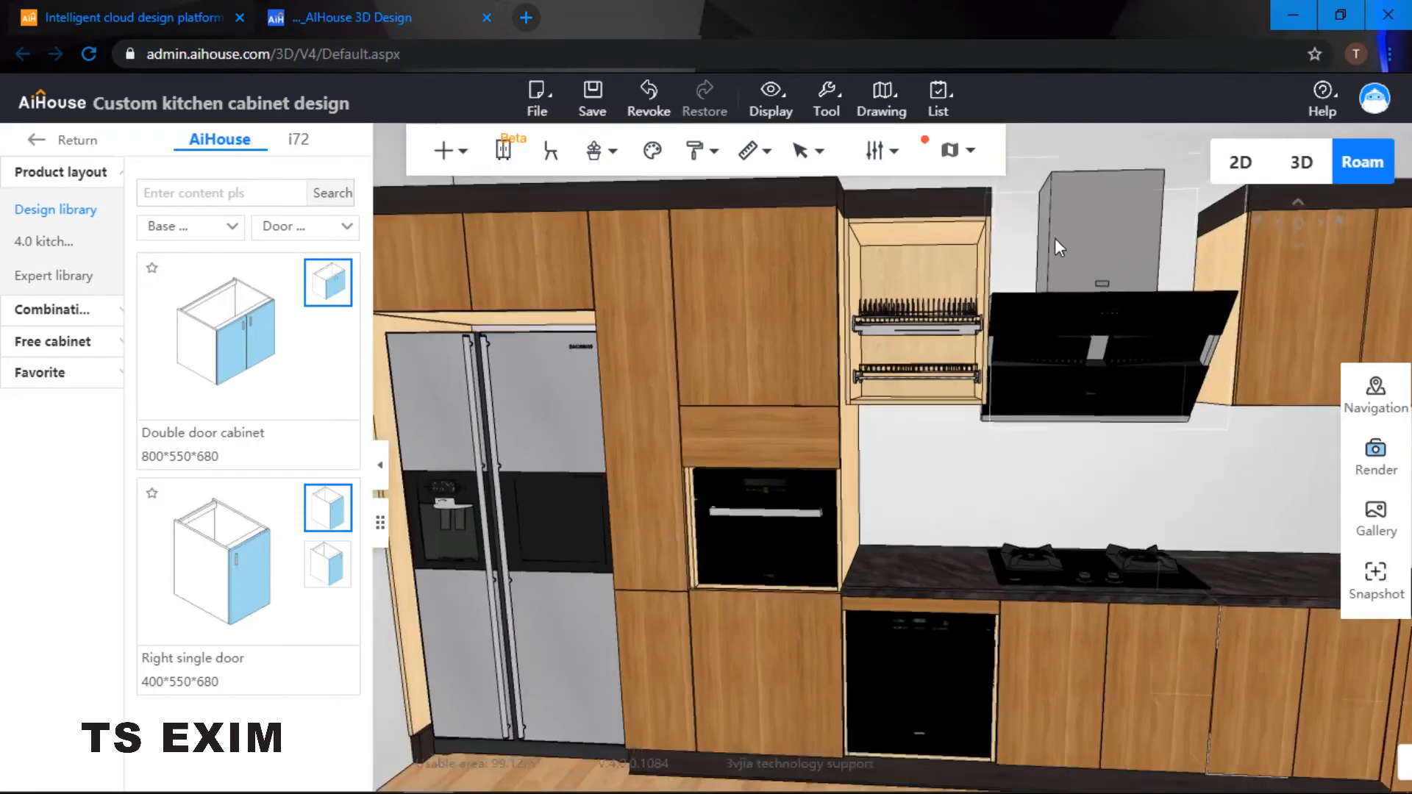
Step: Inspect the kitchen from the refrigerator wall around to the sink run and the drawers
scroll(1226, 283, "down", 3)
left_click_drag(1233, 285, 1103, 368)
scroll(1202, 250, "down", 2)
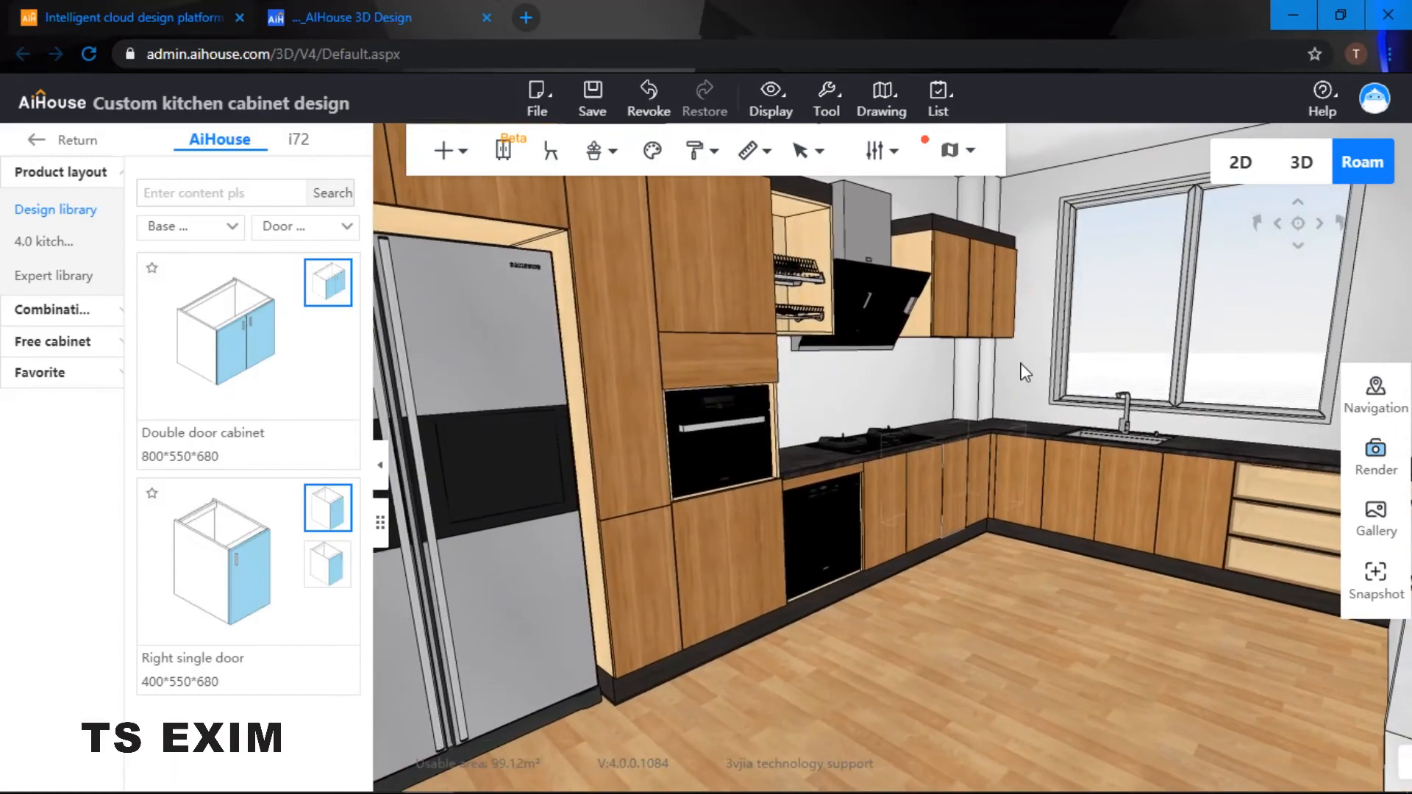
scroll(994, 397, "up", 2)
scroll(994, 406, "up", 5)
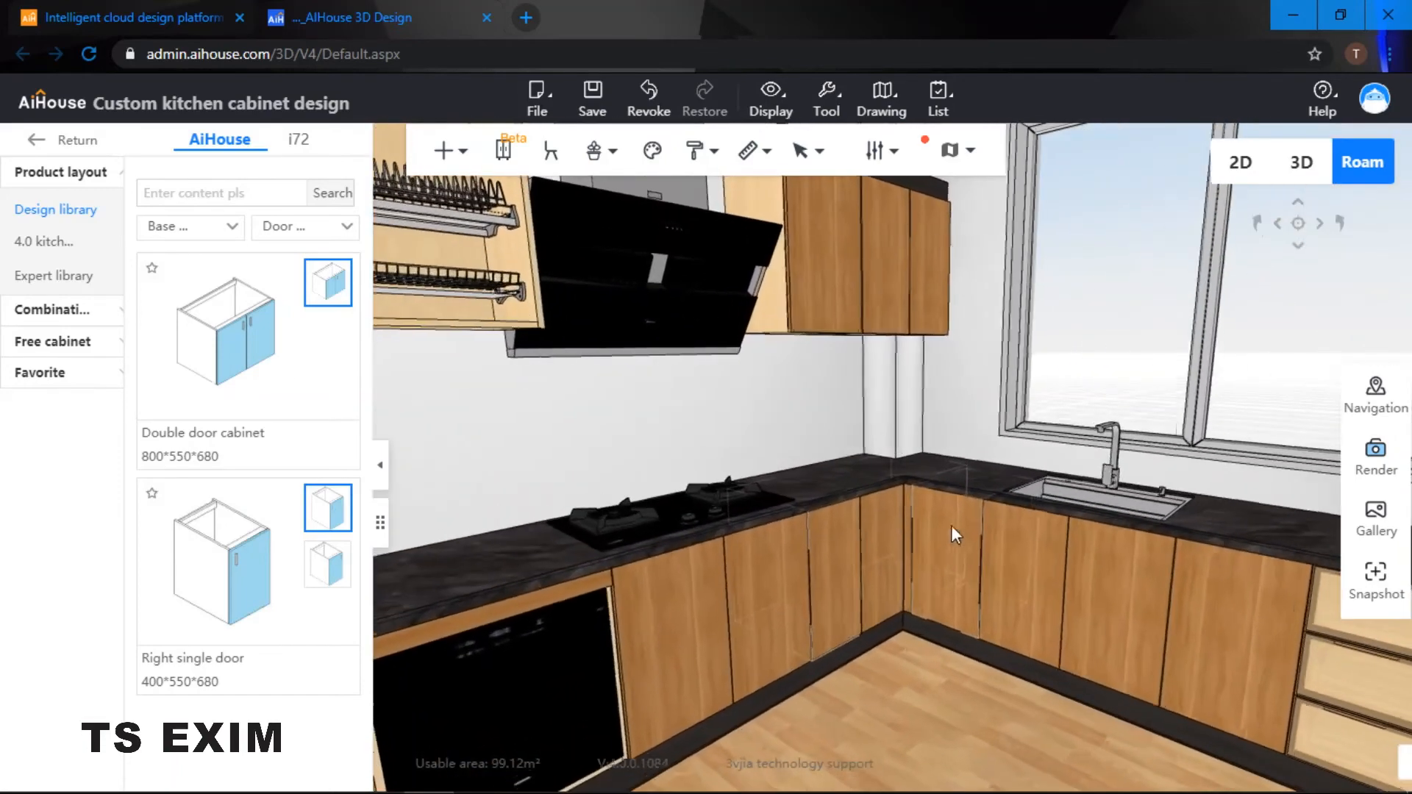
left_click_drag(888, 386, 819, 386)
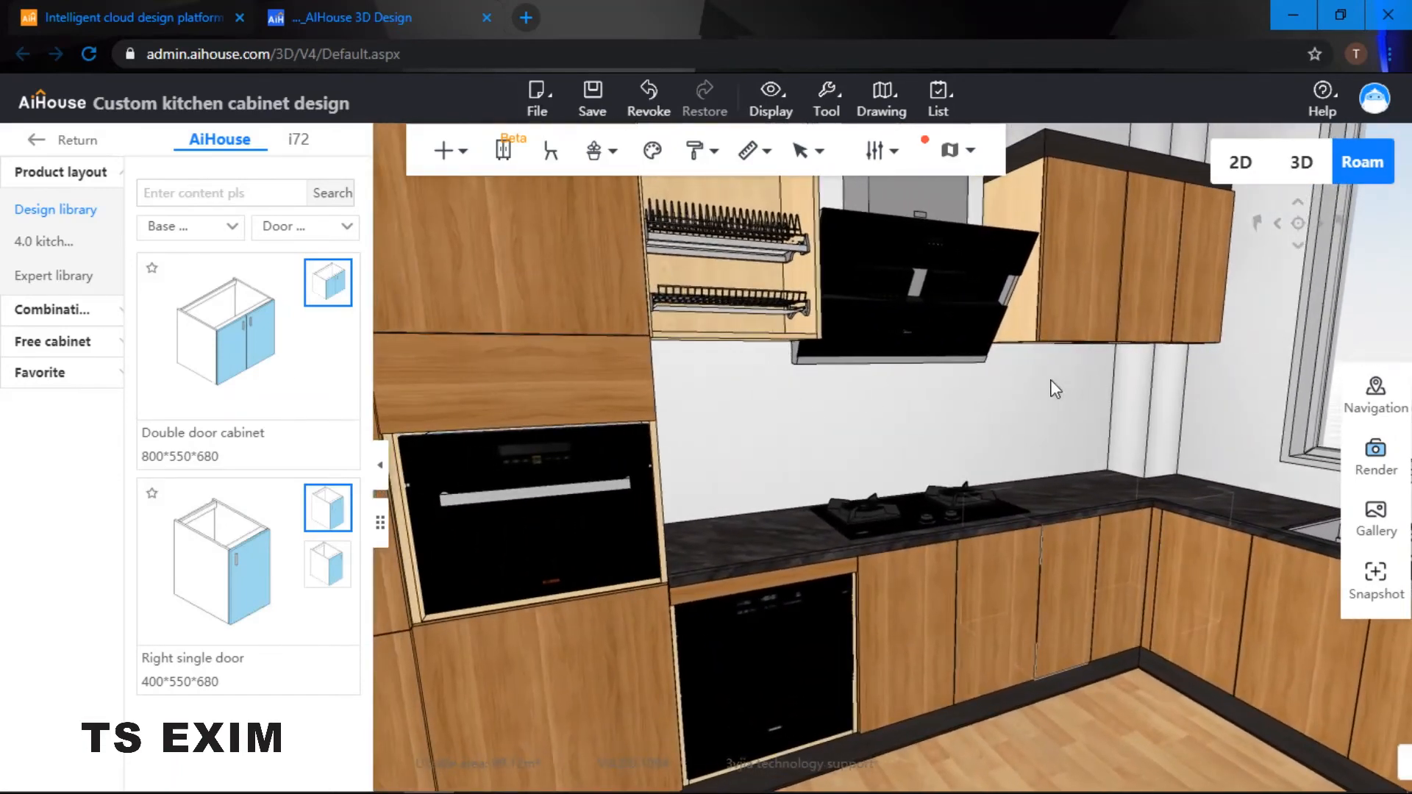
left_click_drag(1055, 389, 1245, 554)
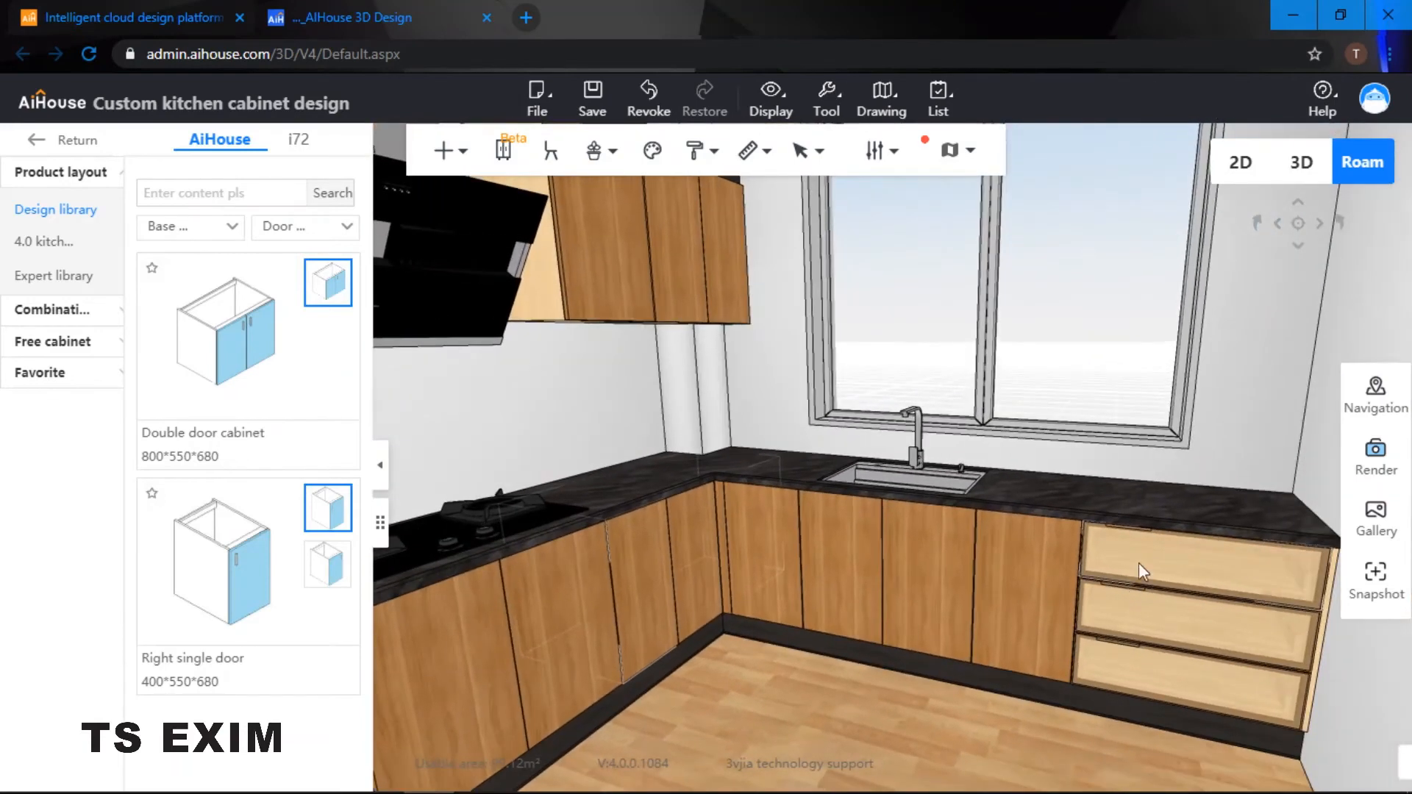
left_click_drag(1138, 567, 757, 358)
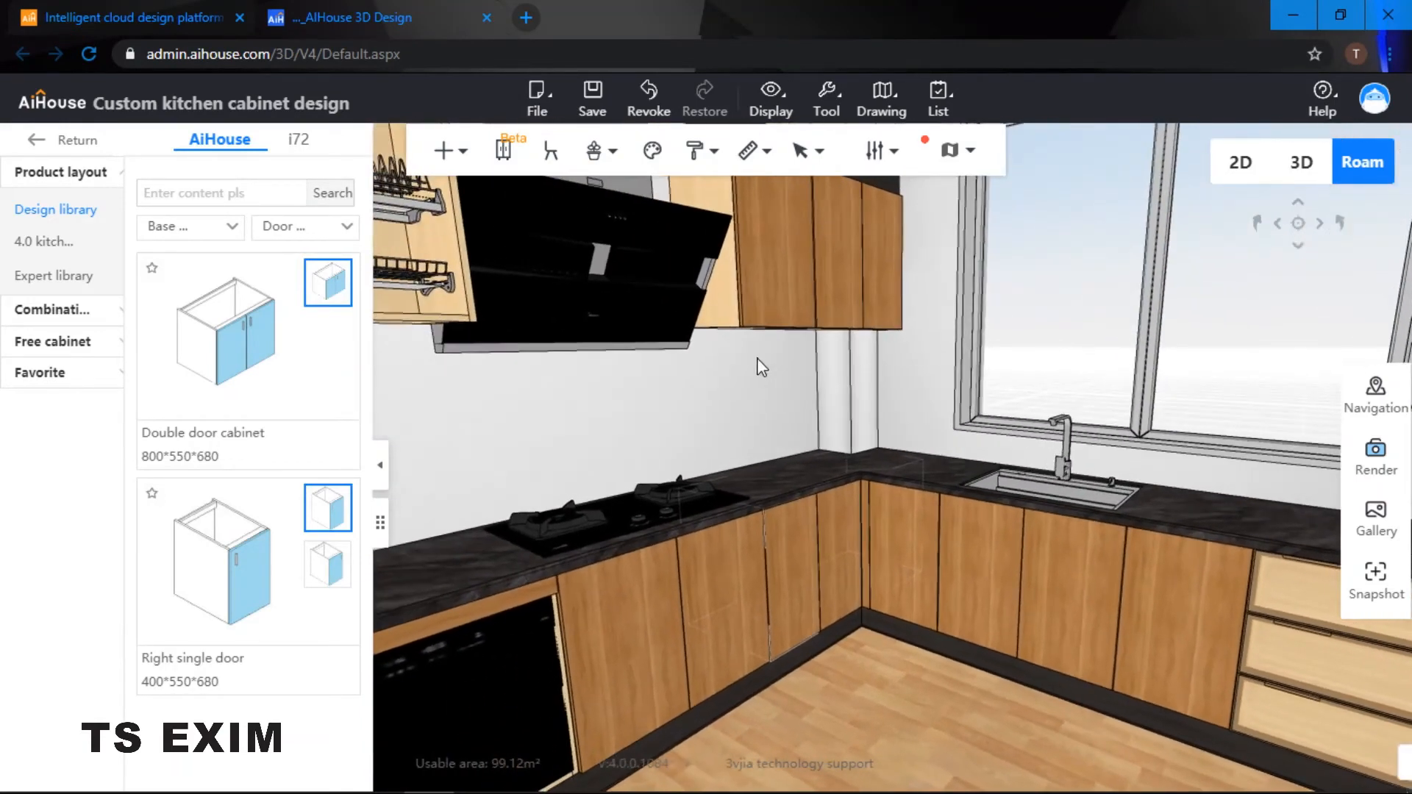
Step: Try to apply a narrow-frame aluminum framed door panel as the door core style for all door panels
right_click(761, 366)
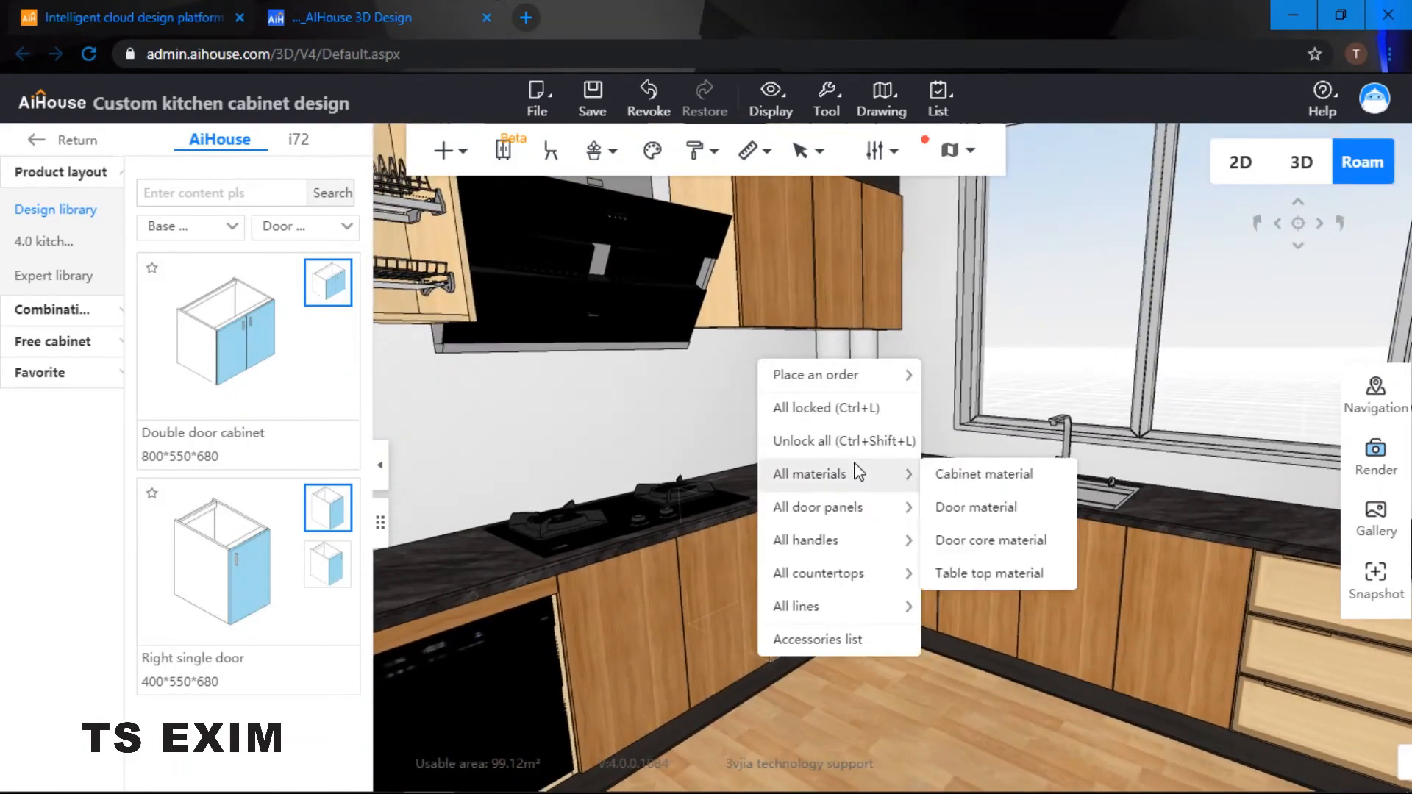
mouse_move(850, 519)
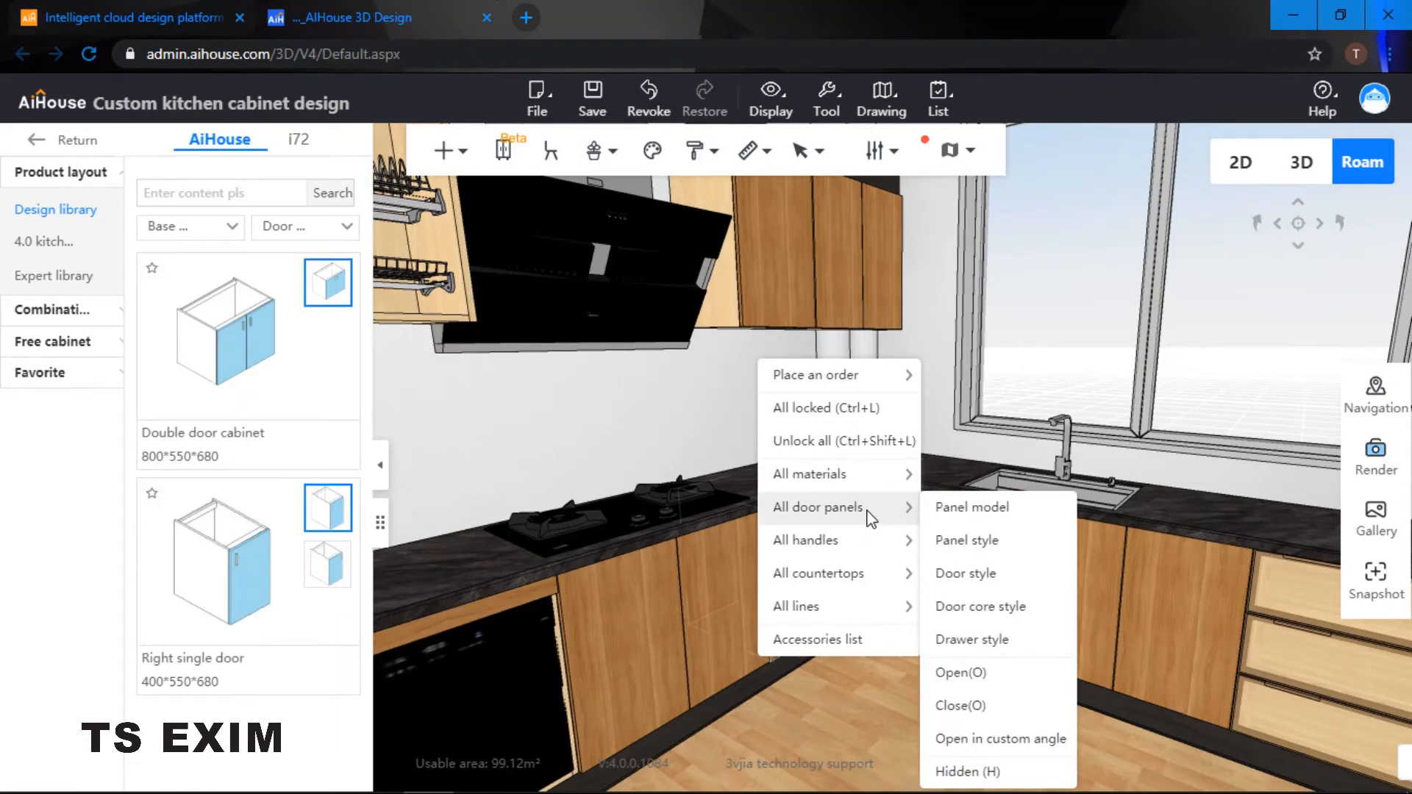
left_click(1014, 608)
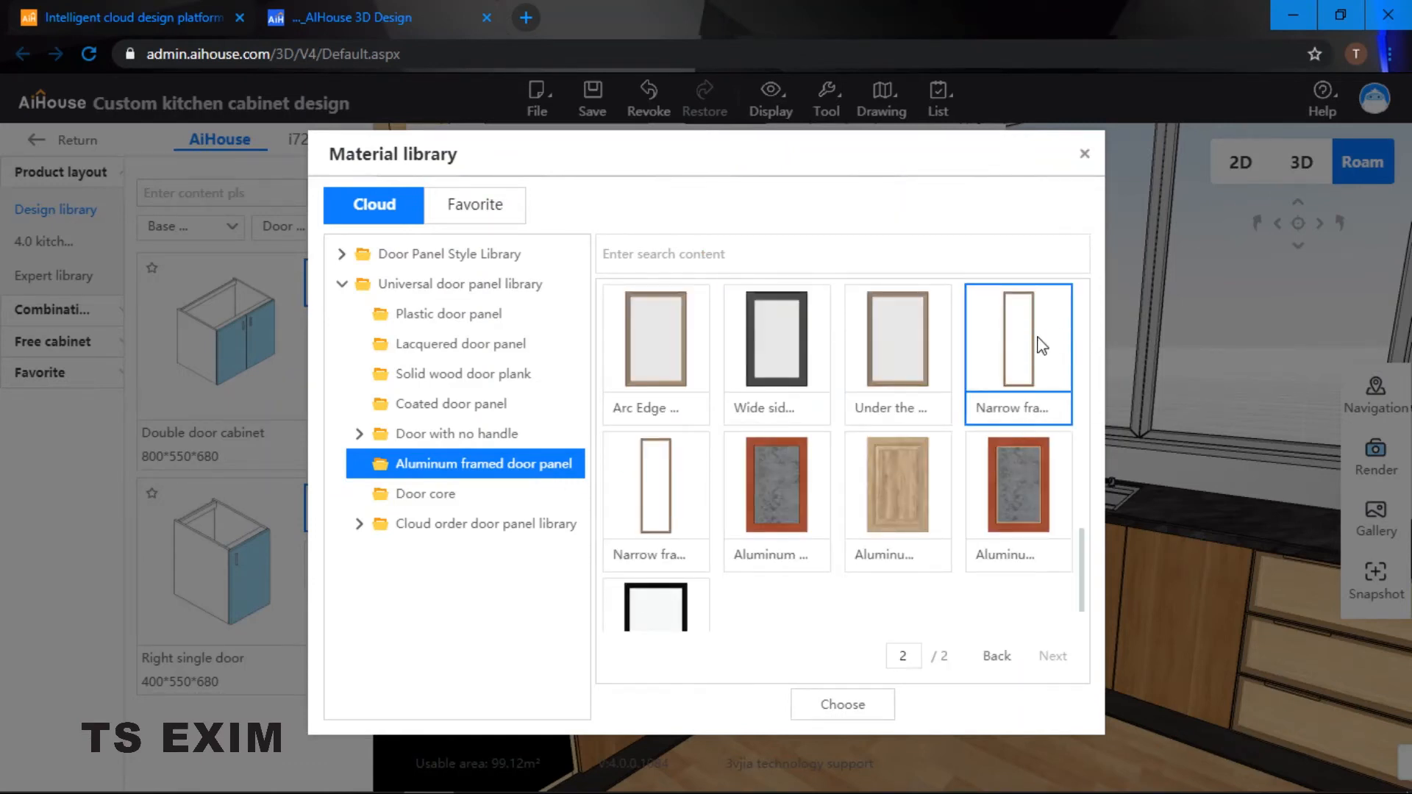
left_click(842, 702)
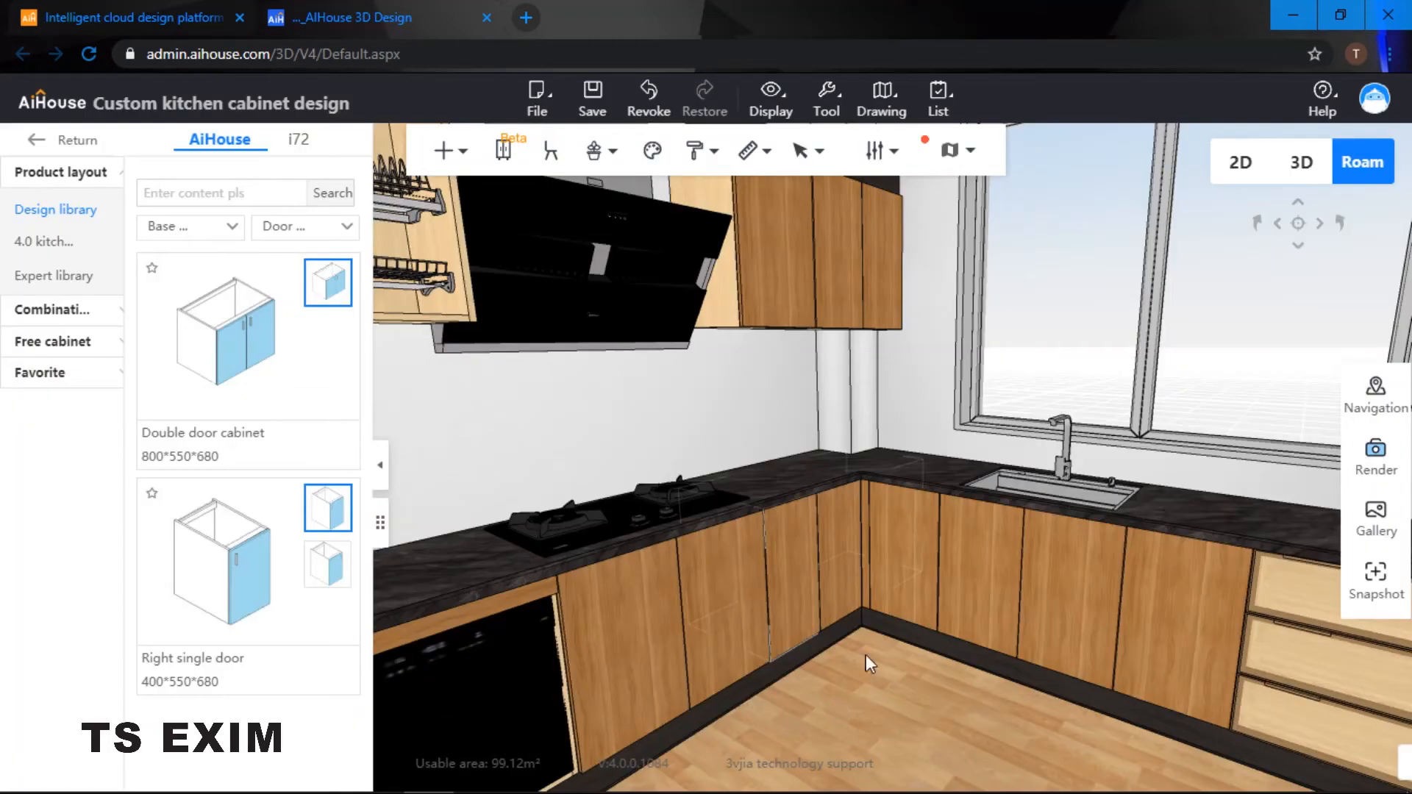
Step: Apply the narrow-frame aluminum framed door panel as the door style for all door panels
right_click(925, 360)
mouse_move(1015, 507)
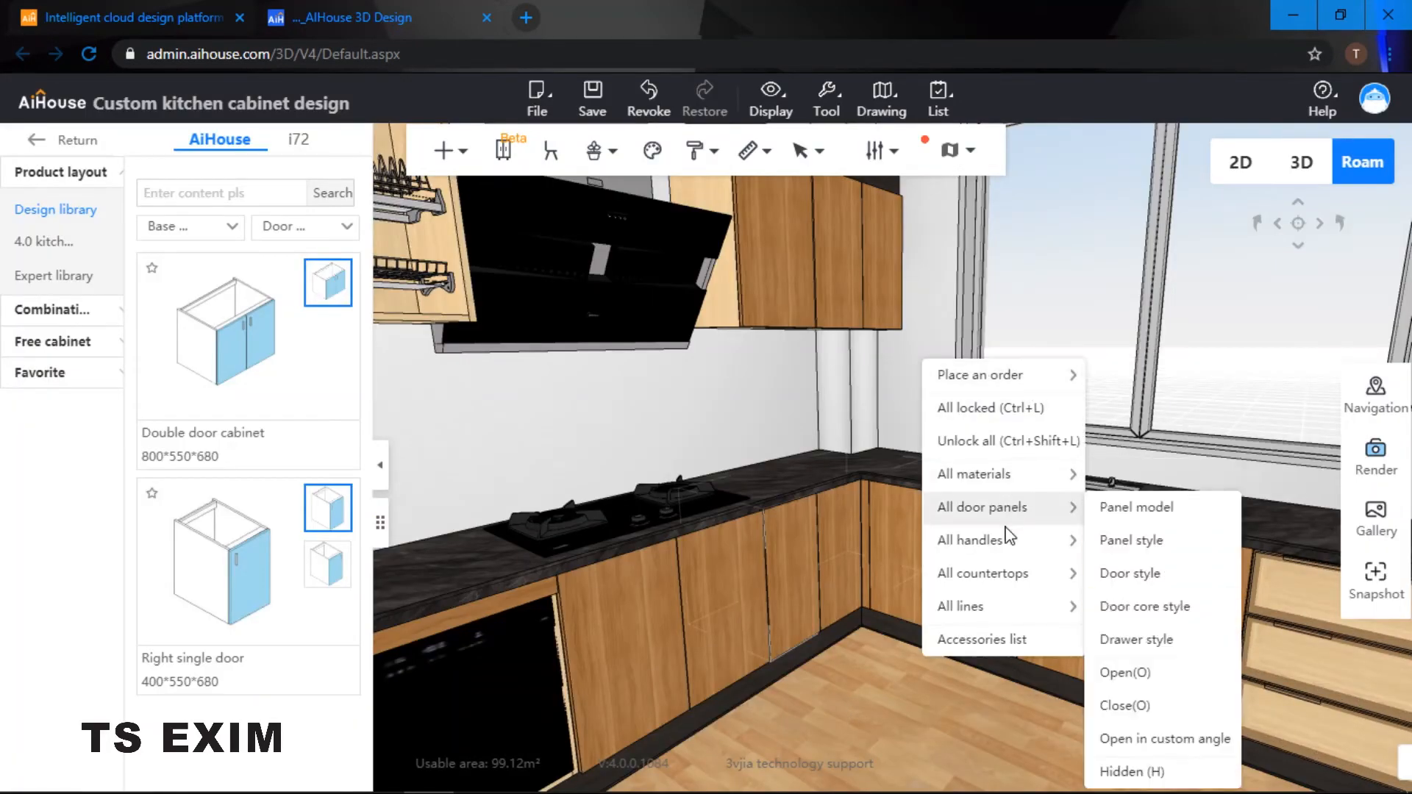
left_click(1173, 588)
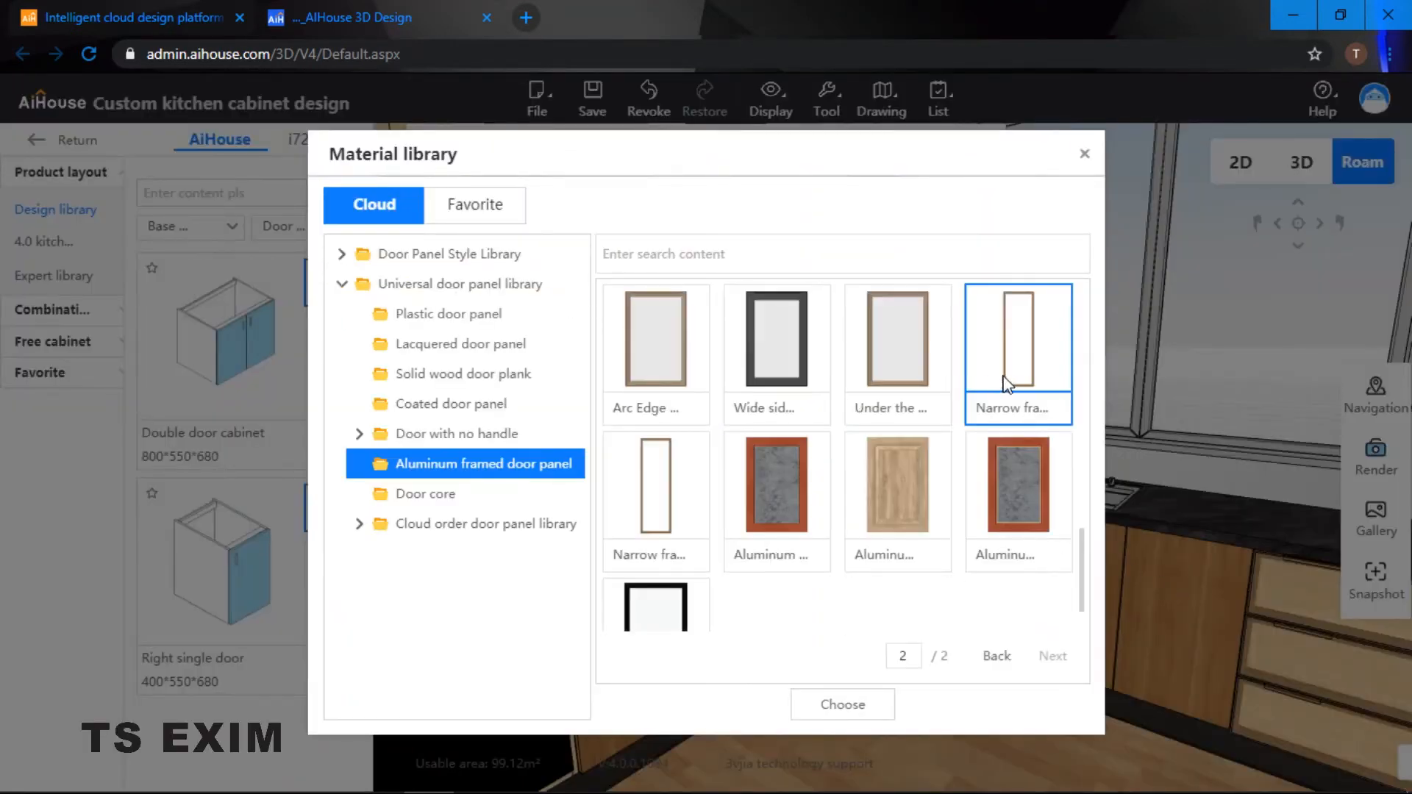
left_click(852, 705)
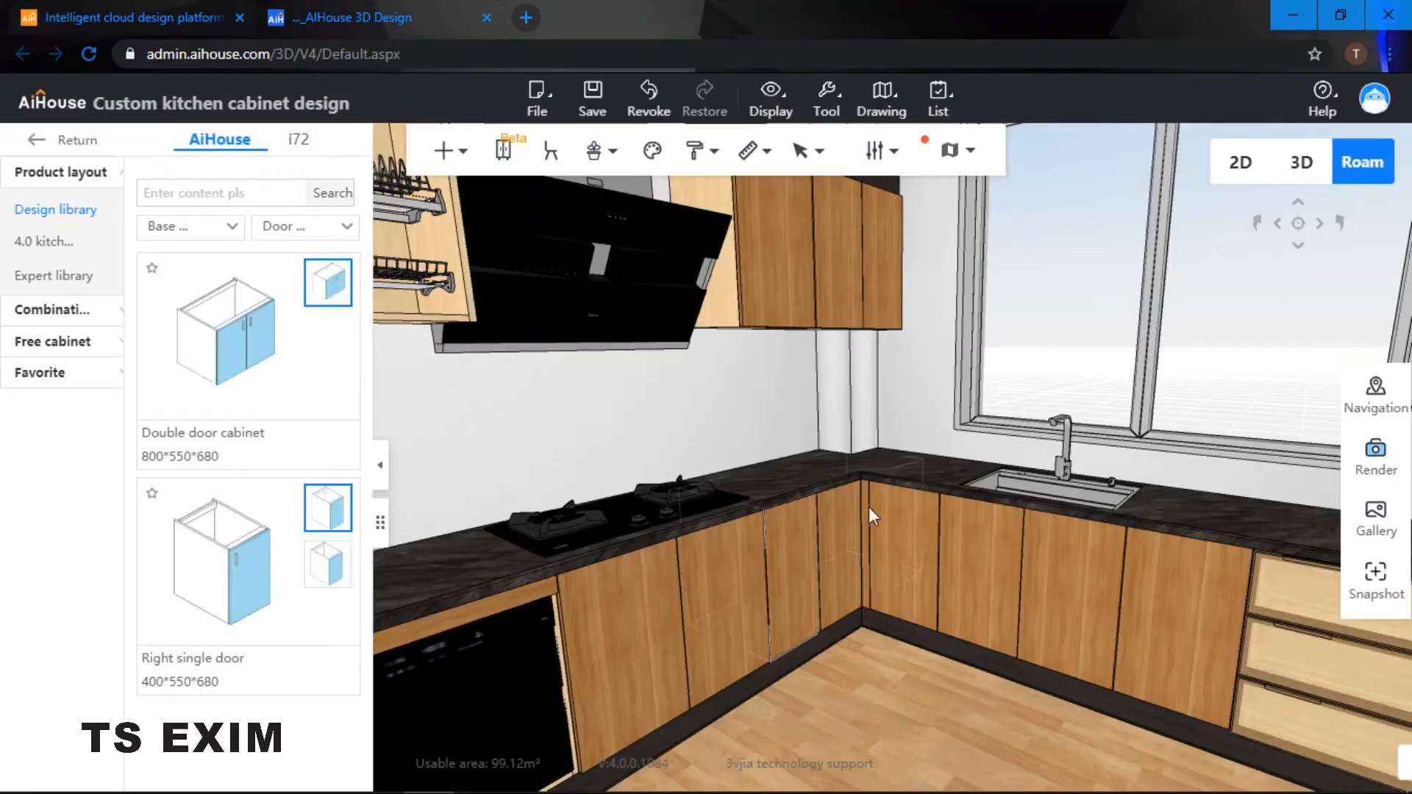
Step: Apply a narrow-frame aluminum framed door panel as the door core style to the upper doors around the refrigerator, above the oven and beside the hood
left_click_drag(832, 389, 372, 320)
left_click_drag(787, 309, 646, 293)
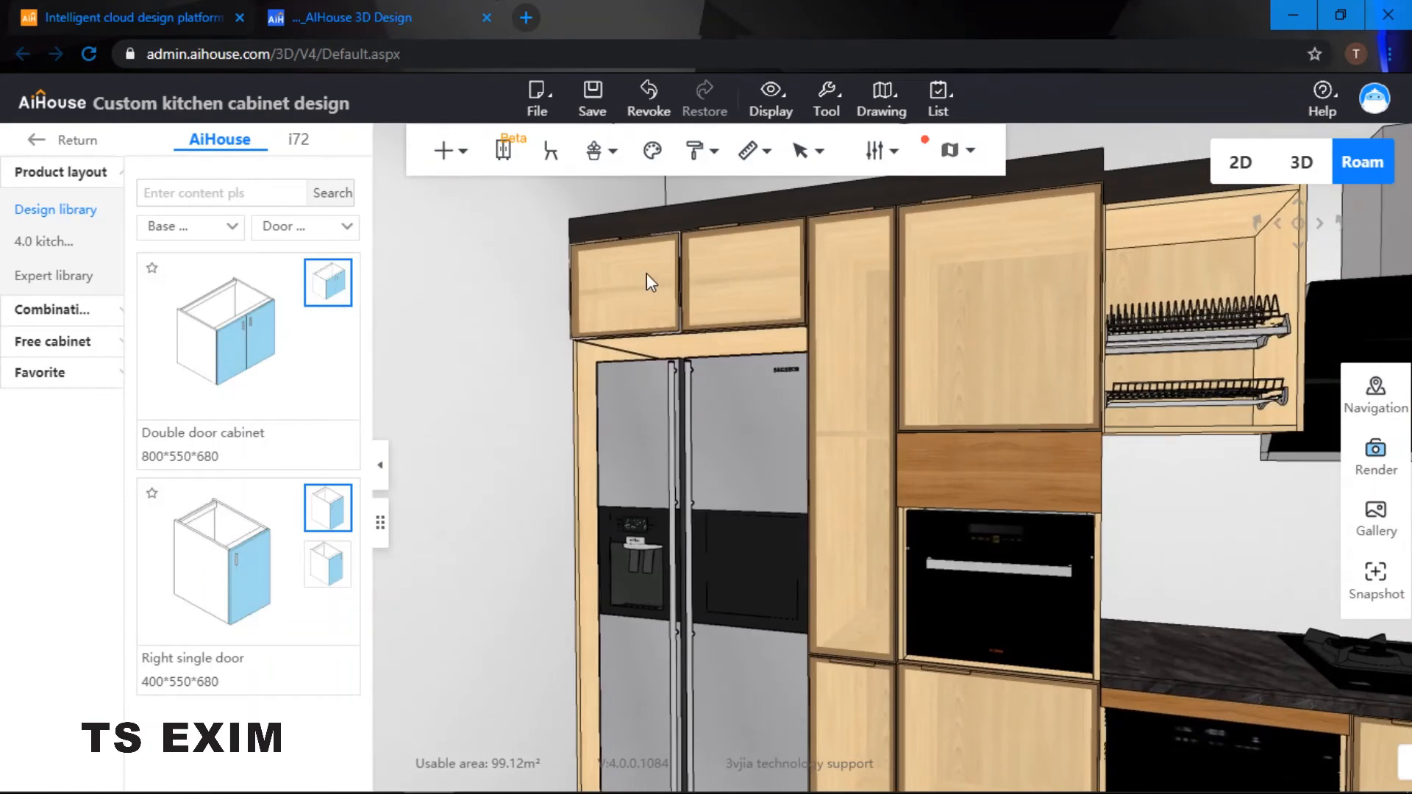
left_click(646, 275)
left_click(716, 264, "ctrl")
left_click(848, 266, "ctrl")
left_click(1002, 261, "ctrl")
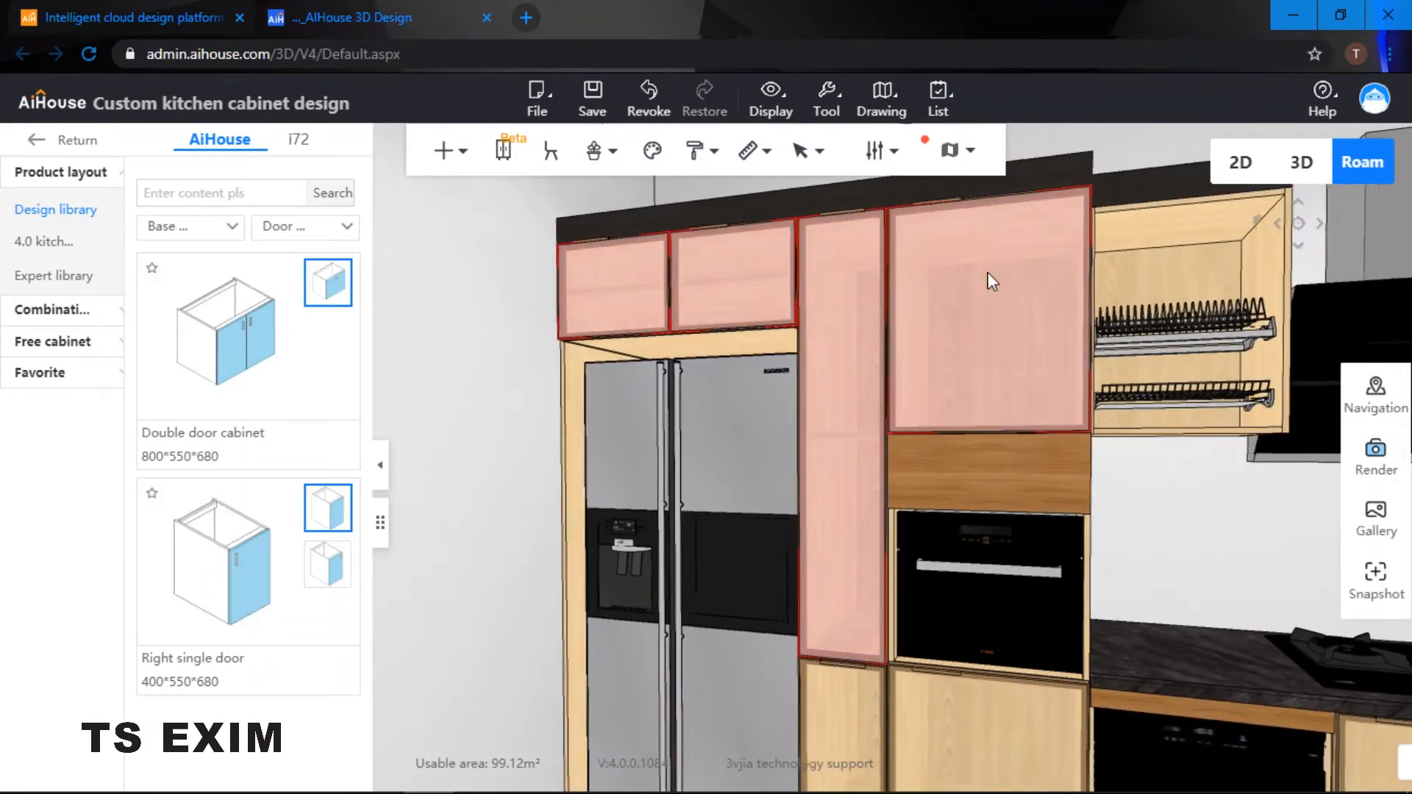
left_click_drag(987, 273, 1132, 283)
left_click(1153, 321, "ctrl")
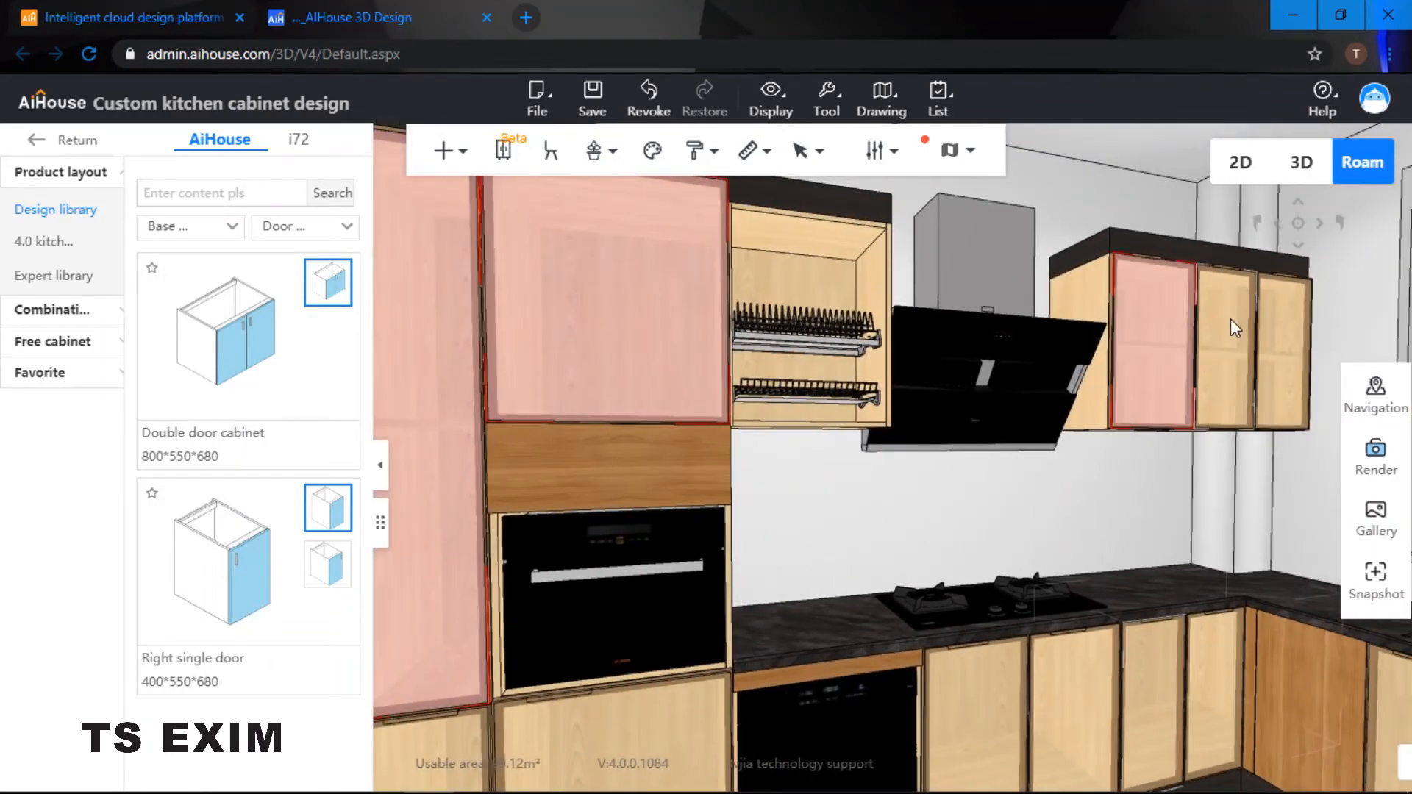
left_click(1229, 319, "ctrl")
left_click(1278, 314, "ctrl")
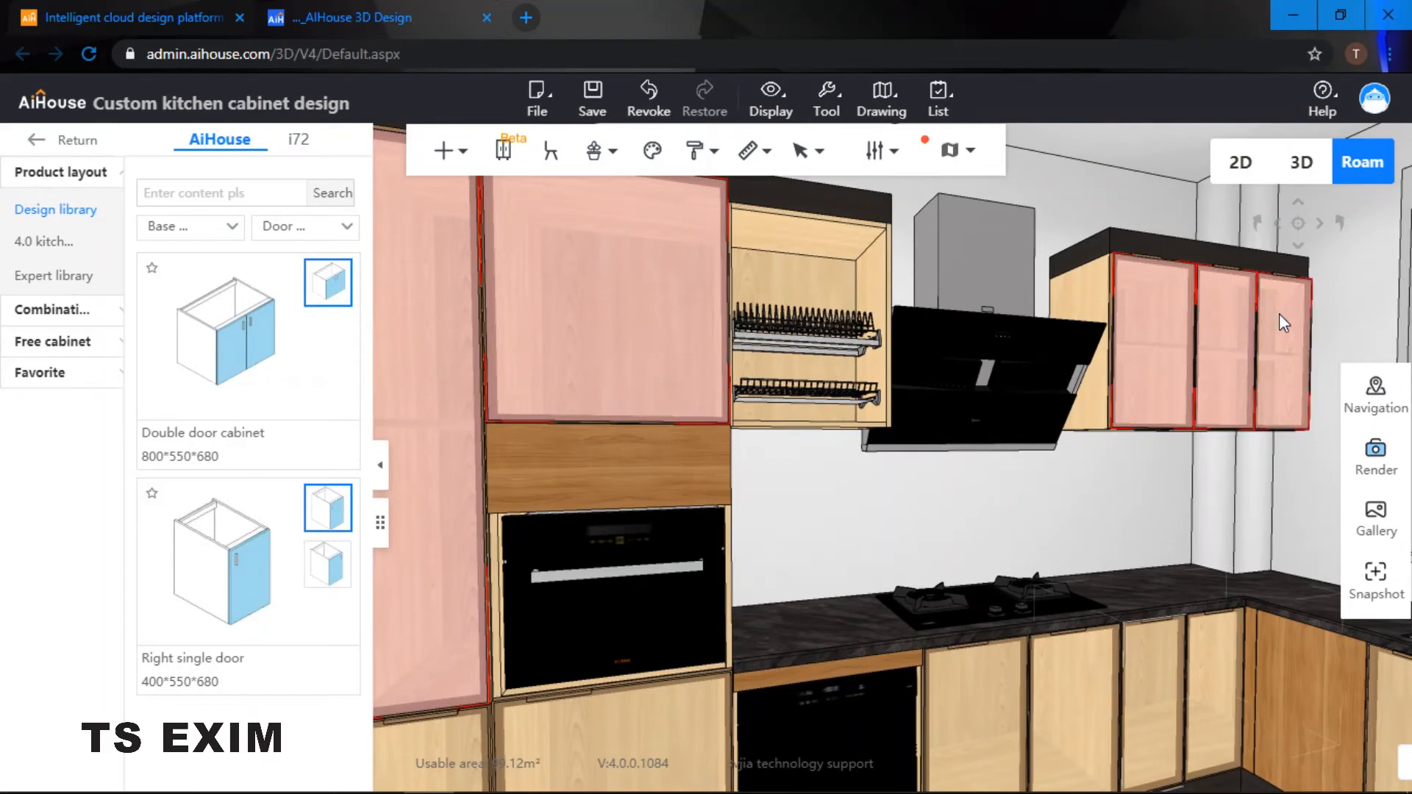
right_click(1149, 313)
mouse_move(1200, 469)
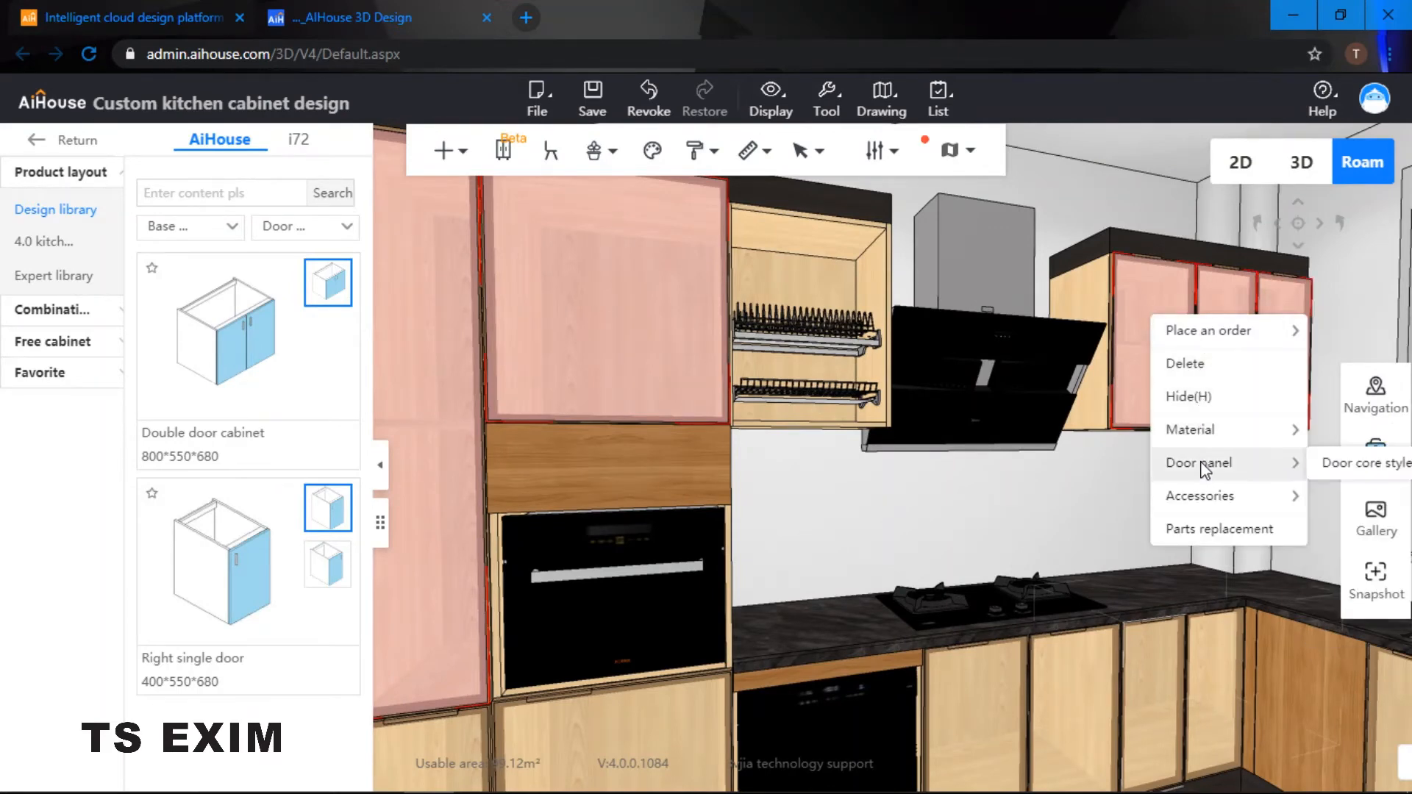
left_click(1356, 462)
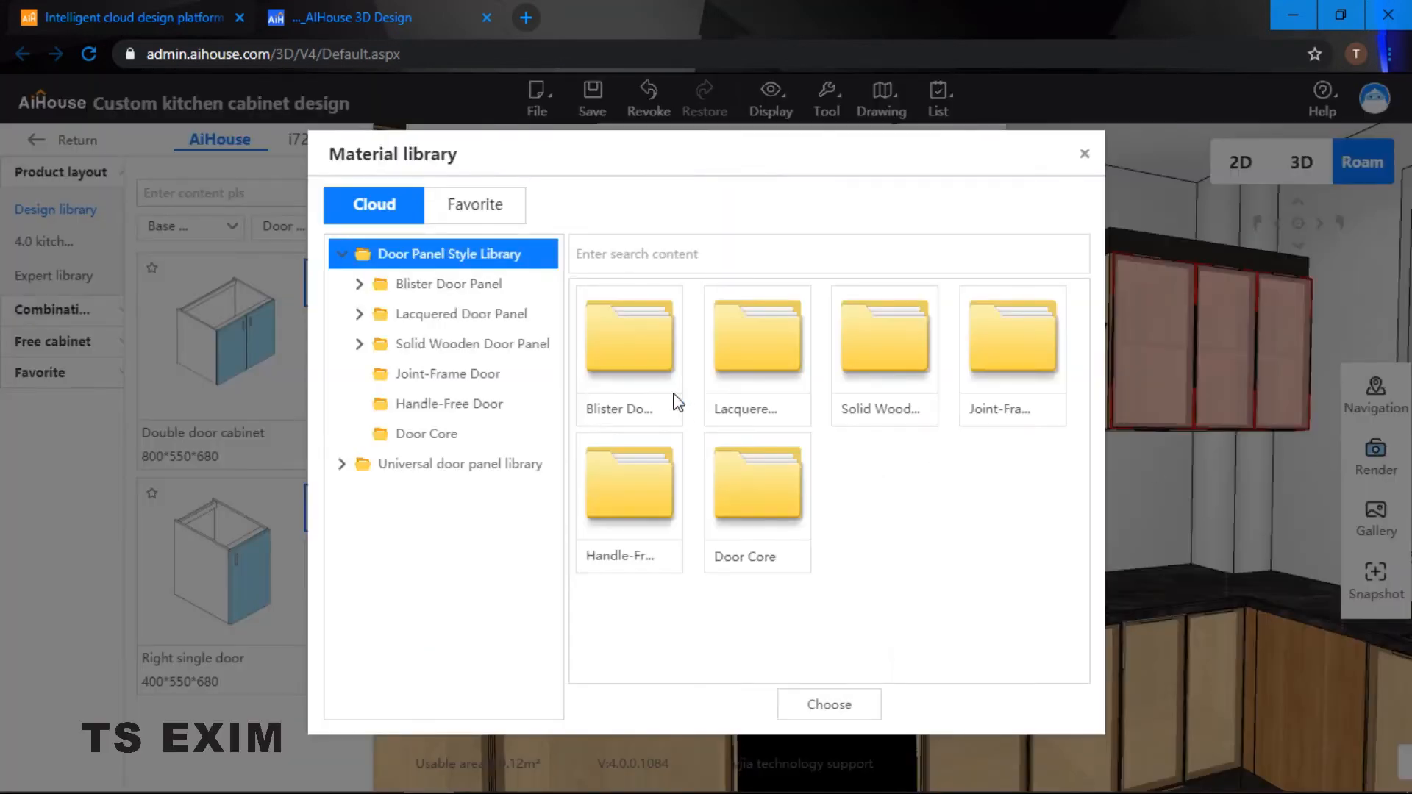
left_click(419, 463)
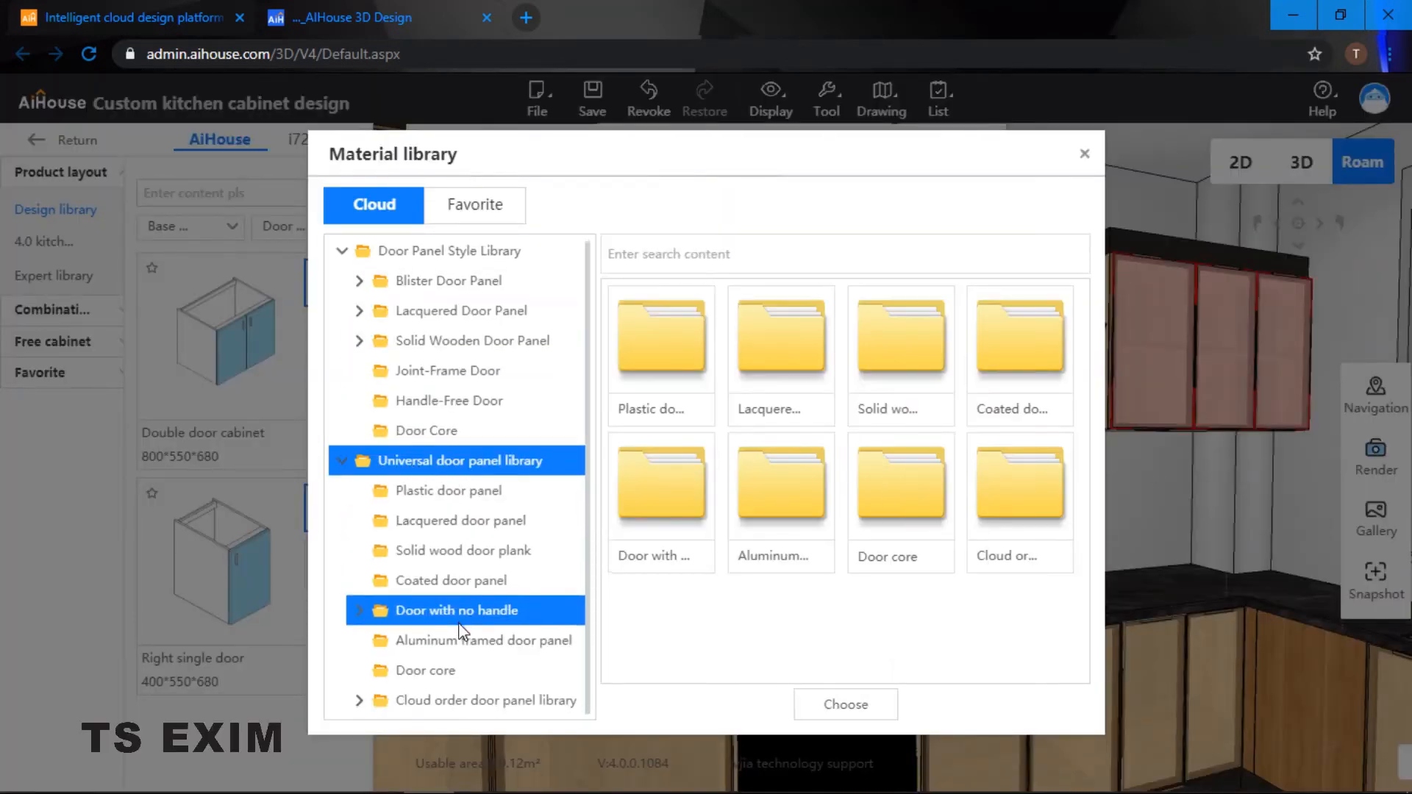
left_click(460, 638)
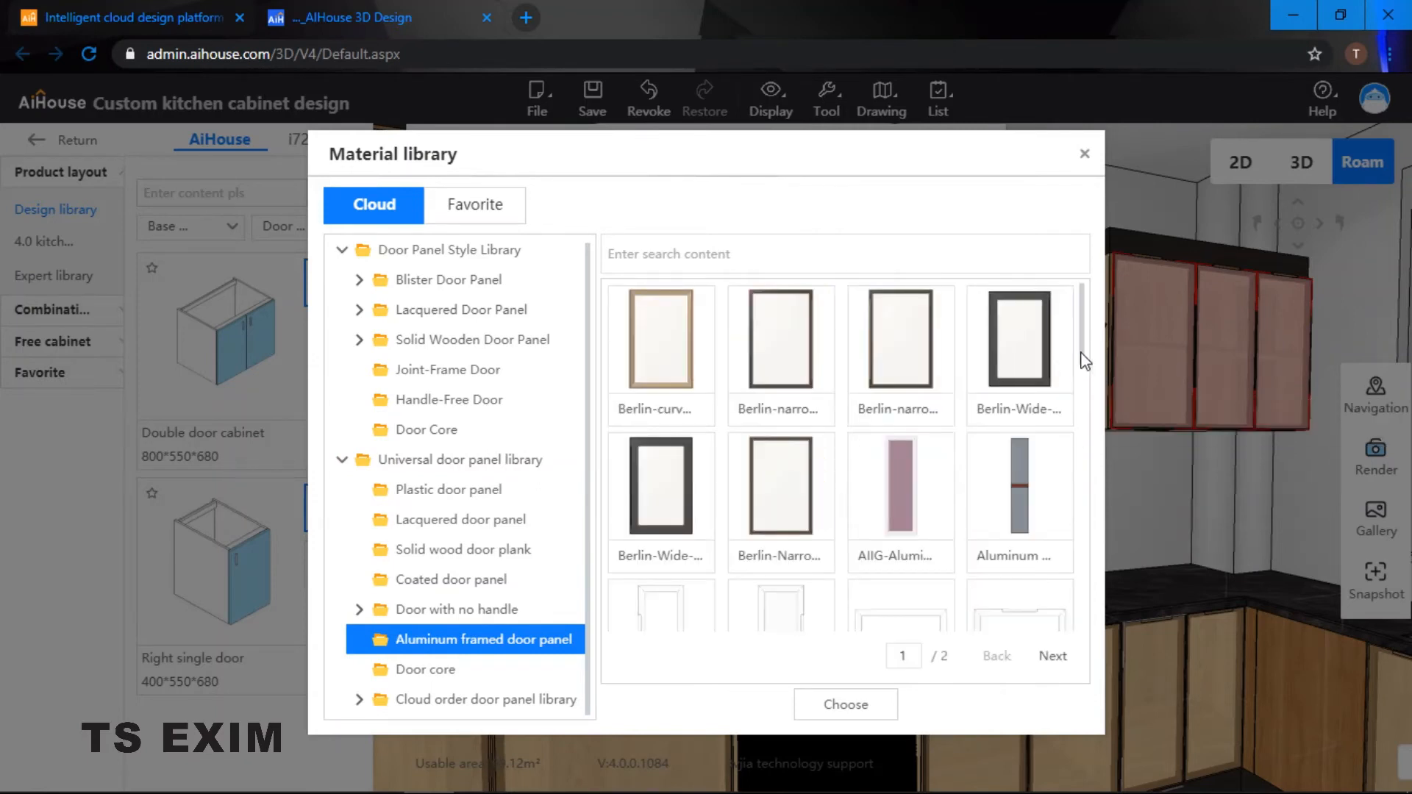
scroll(1085, 506, "down", 3)
scroll(1085, 506, "down", 5)
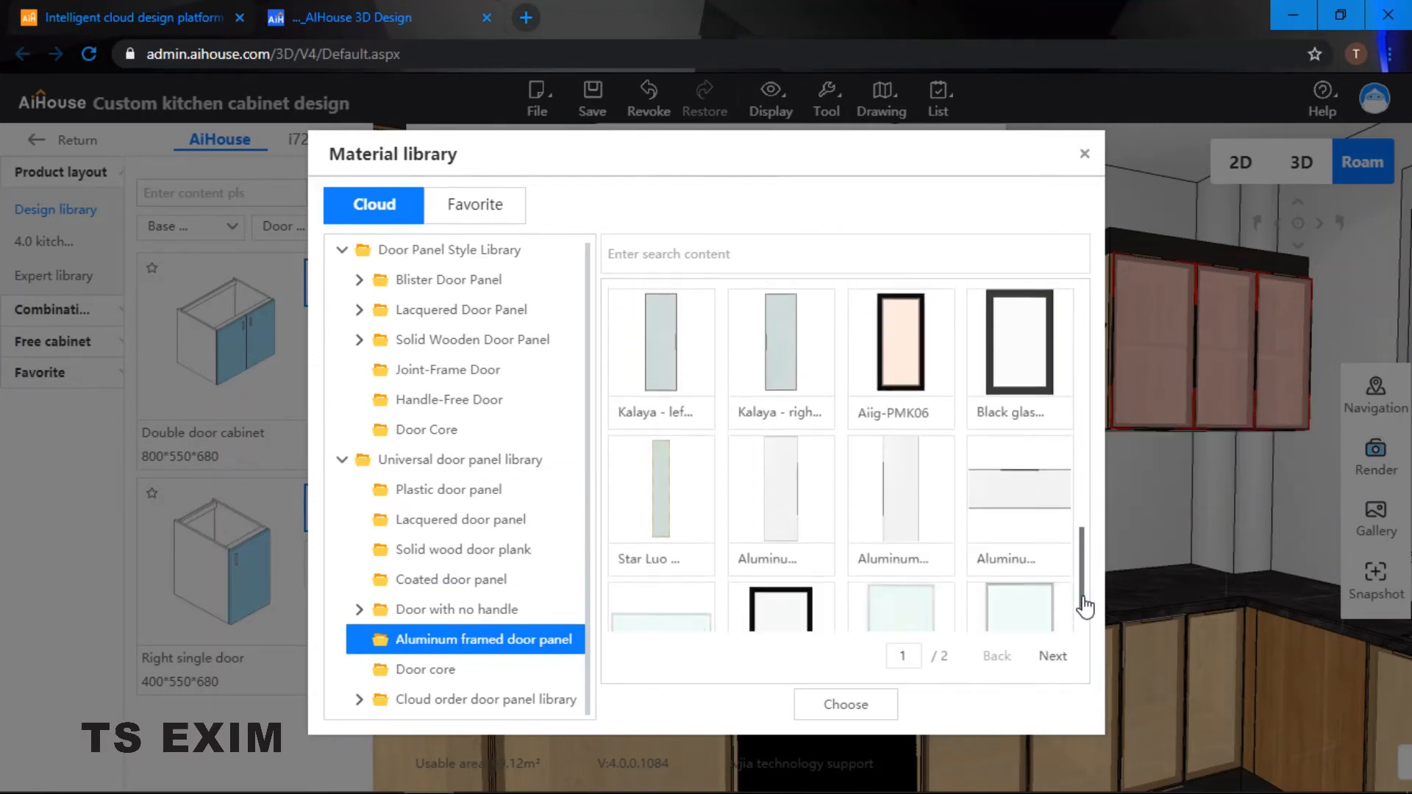
left_click(1050, 664)
left_click_drag(1083, 339, 1081, 598)
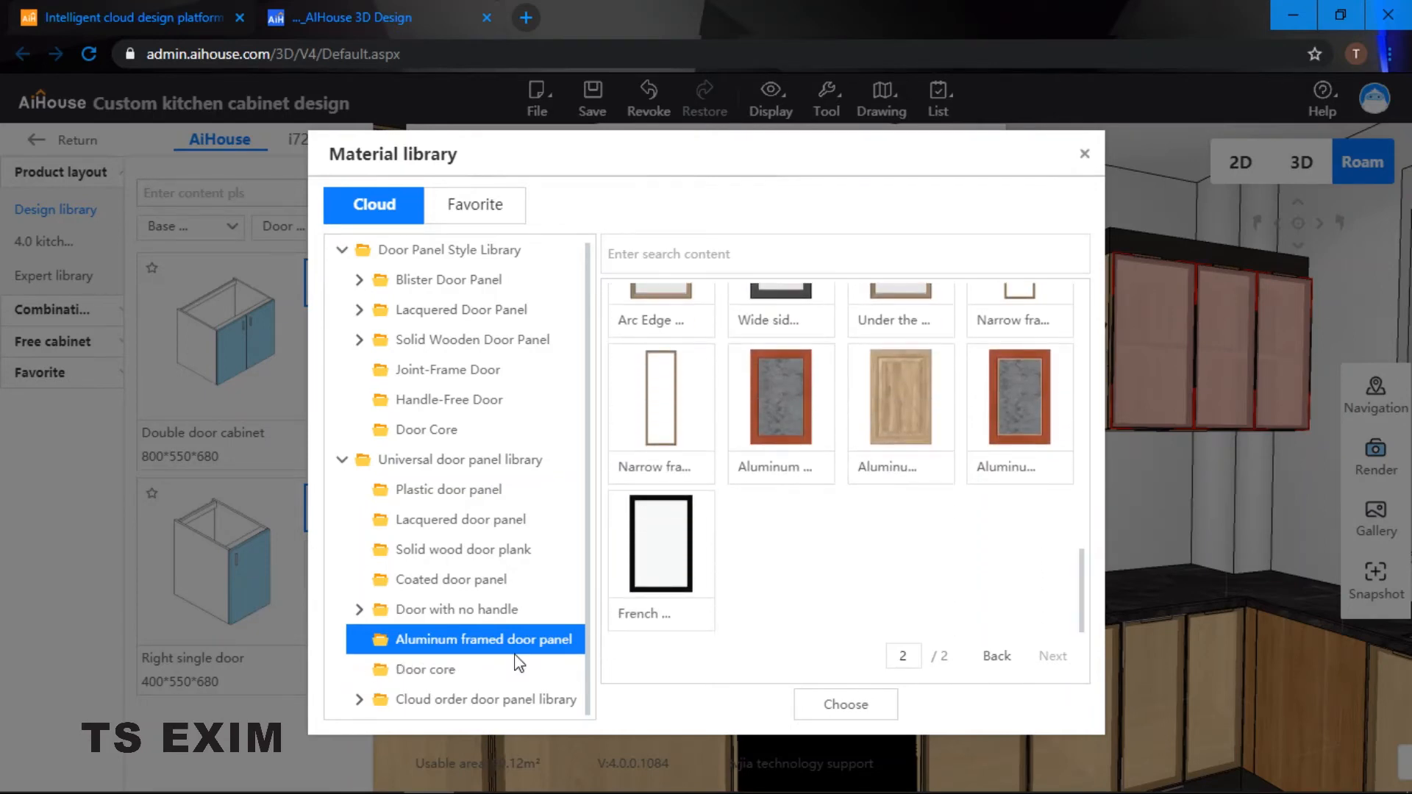
scroll(804, 504, "up", 1)
mouse_move(697, 421)
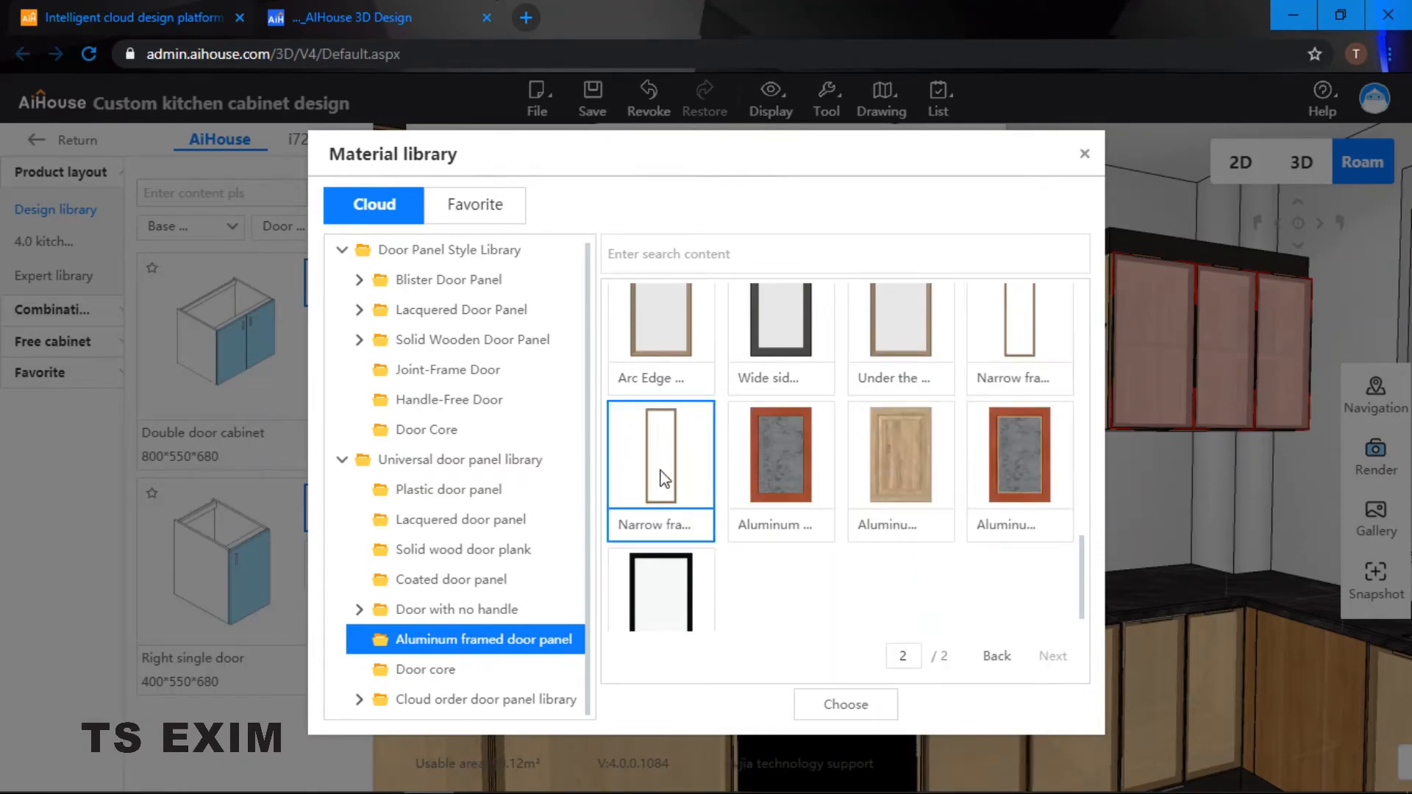
left_click(845, 706)
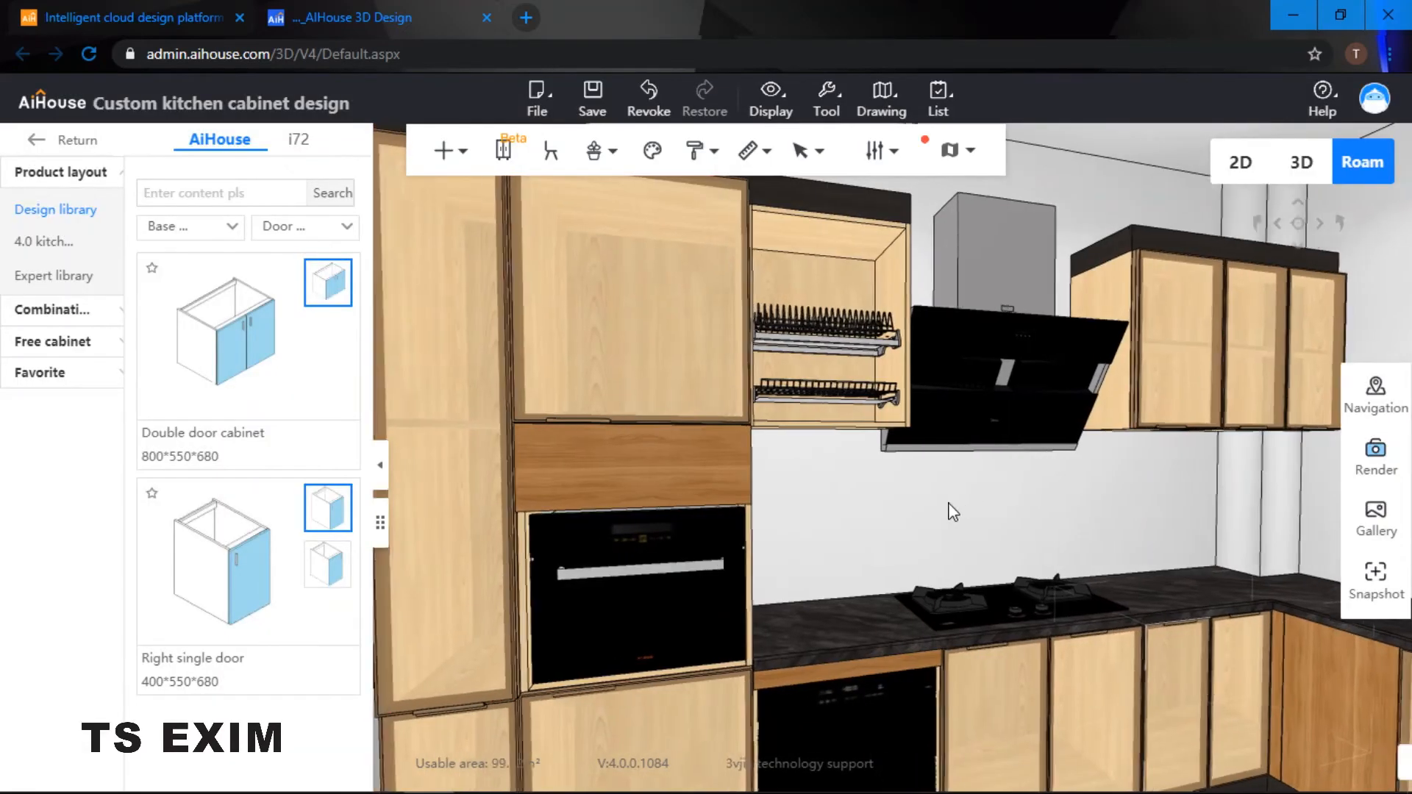
Step: Set the cabinet material of the whole kitchen to the grey Jiashijia-Fengf... solid wood material
key("Left")
key("Left")
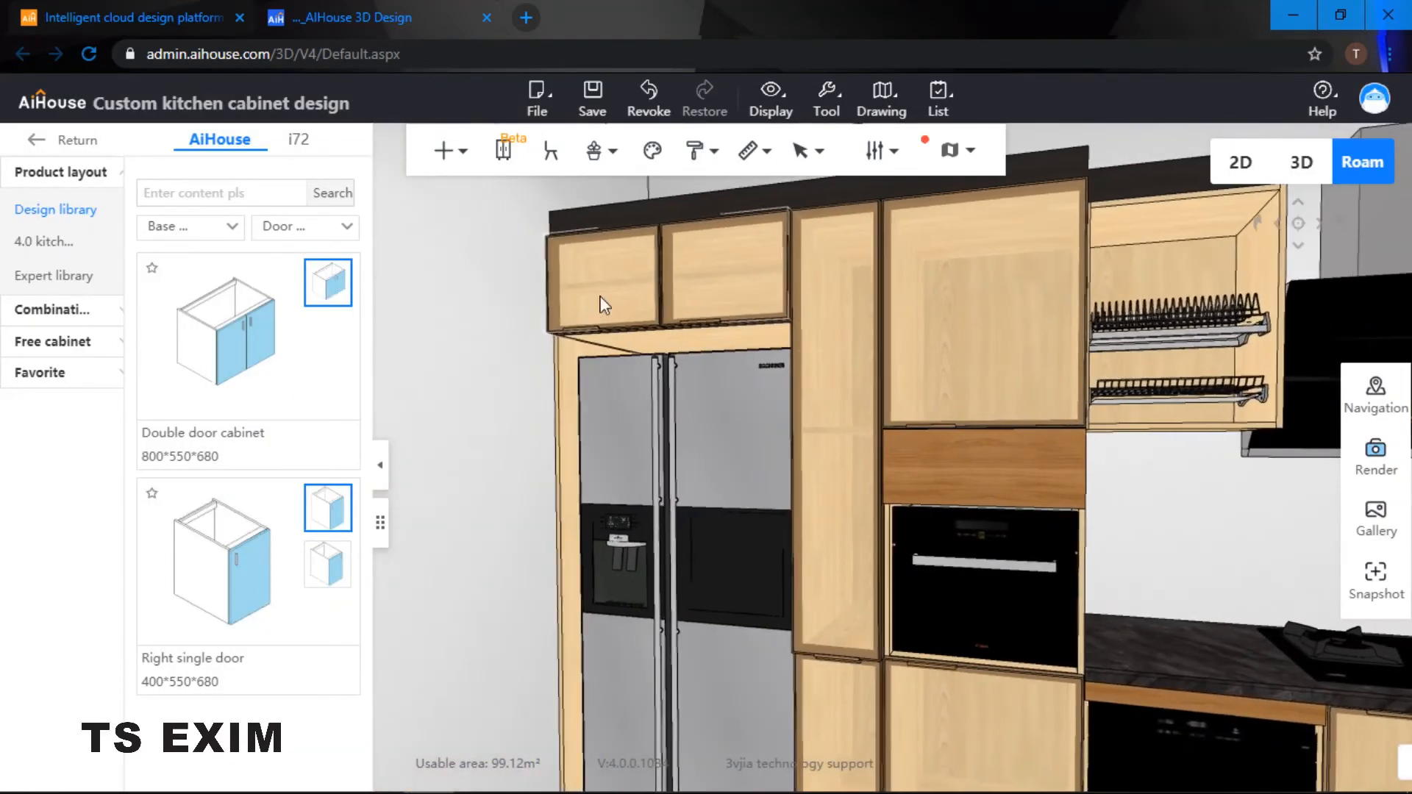
right_click_drag(938, 322, 712, 401)
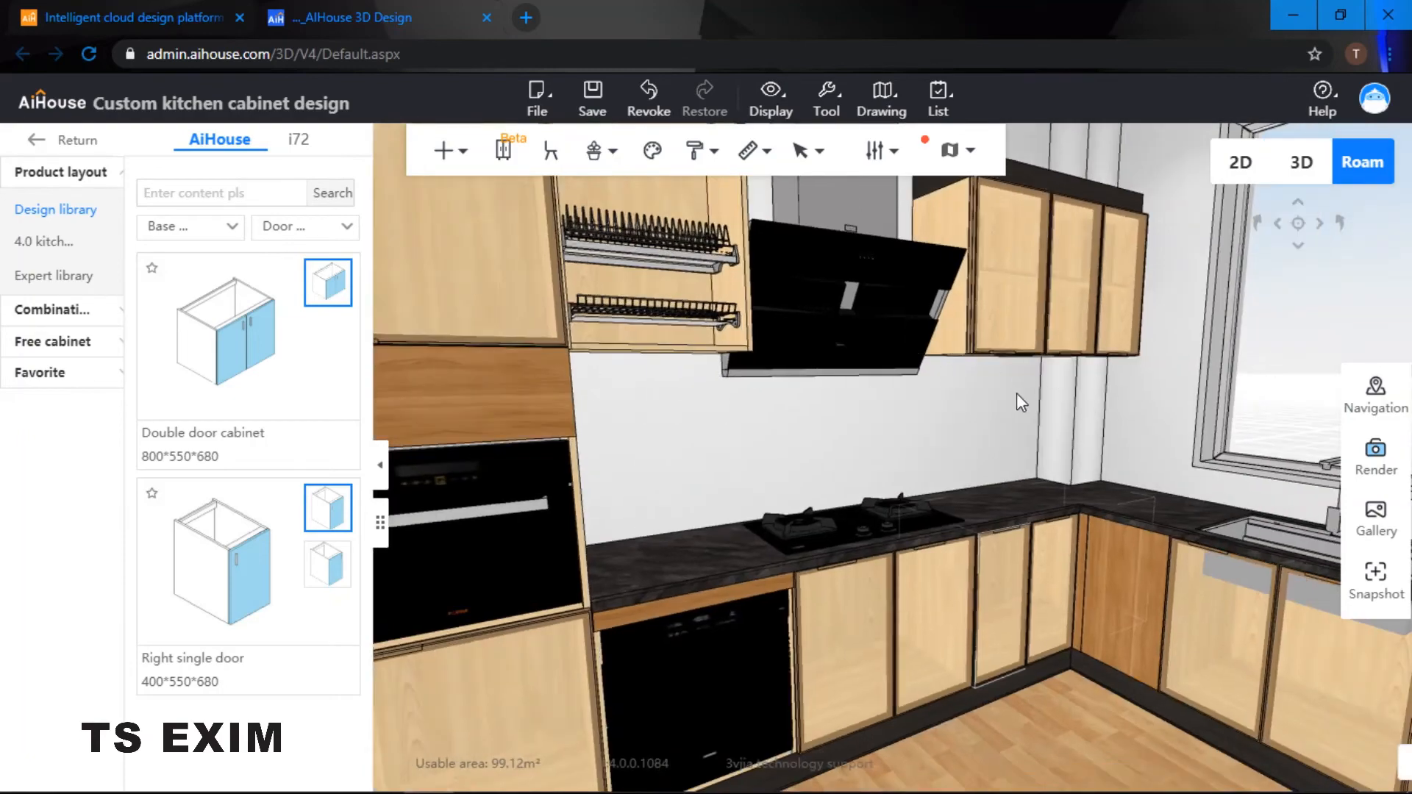
key("Right")
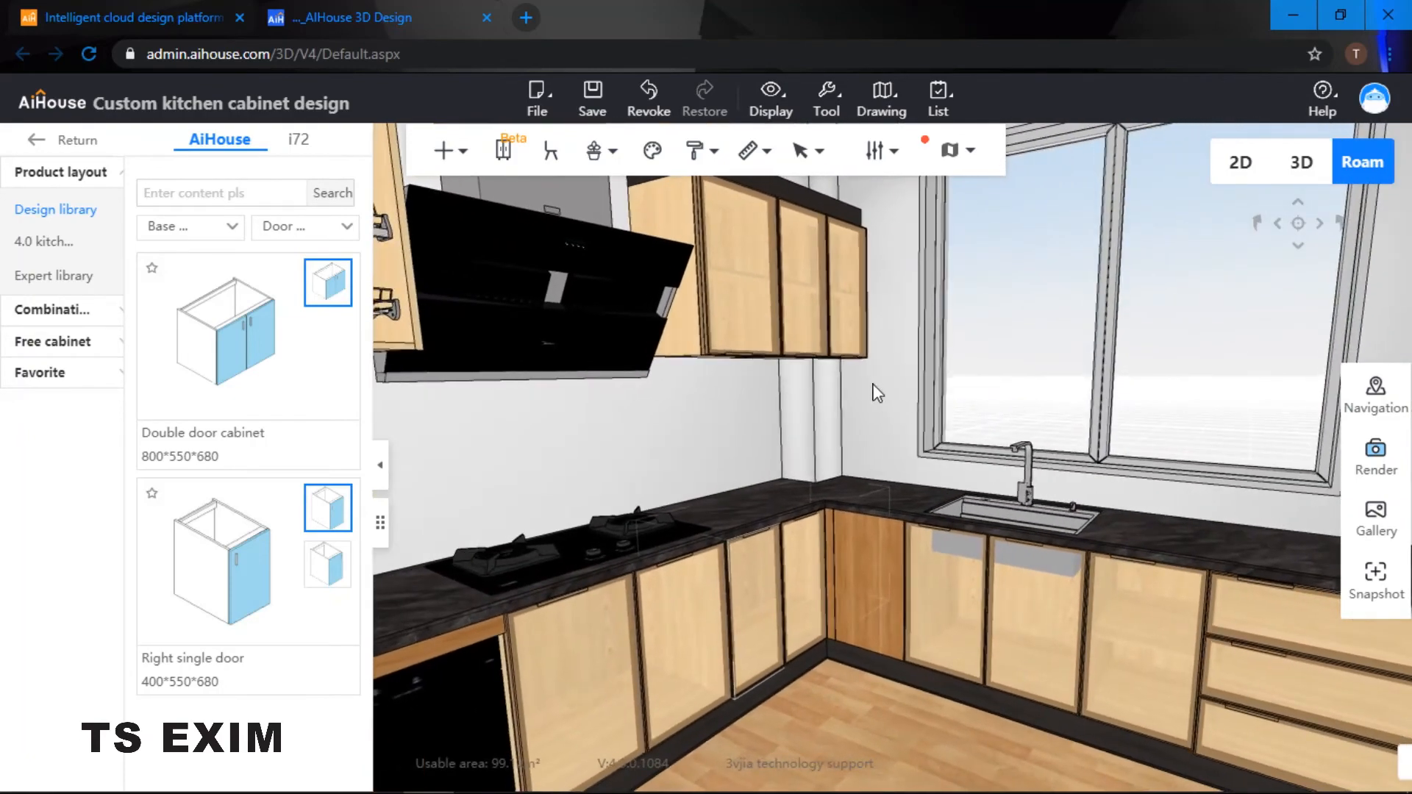
scroll(941, 372, "down", 3)
mouse_move(906, 372)
right_mouse_down()
mouse_move(778, 386)
mouse_move(920, 379)
mouse_move(901, 364)
right_mouse_up()
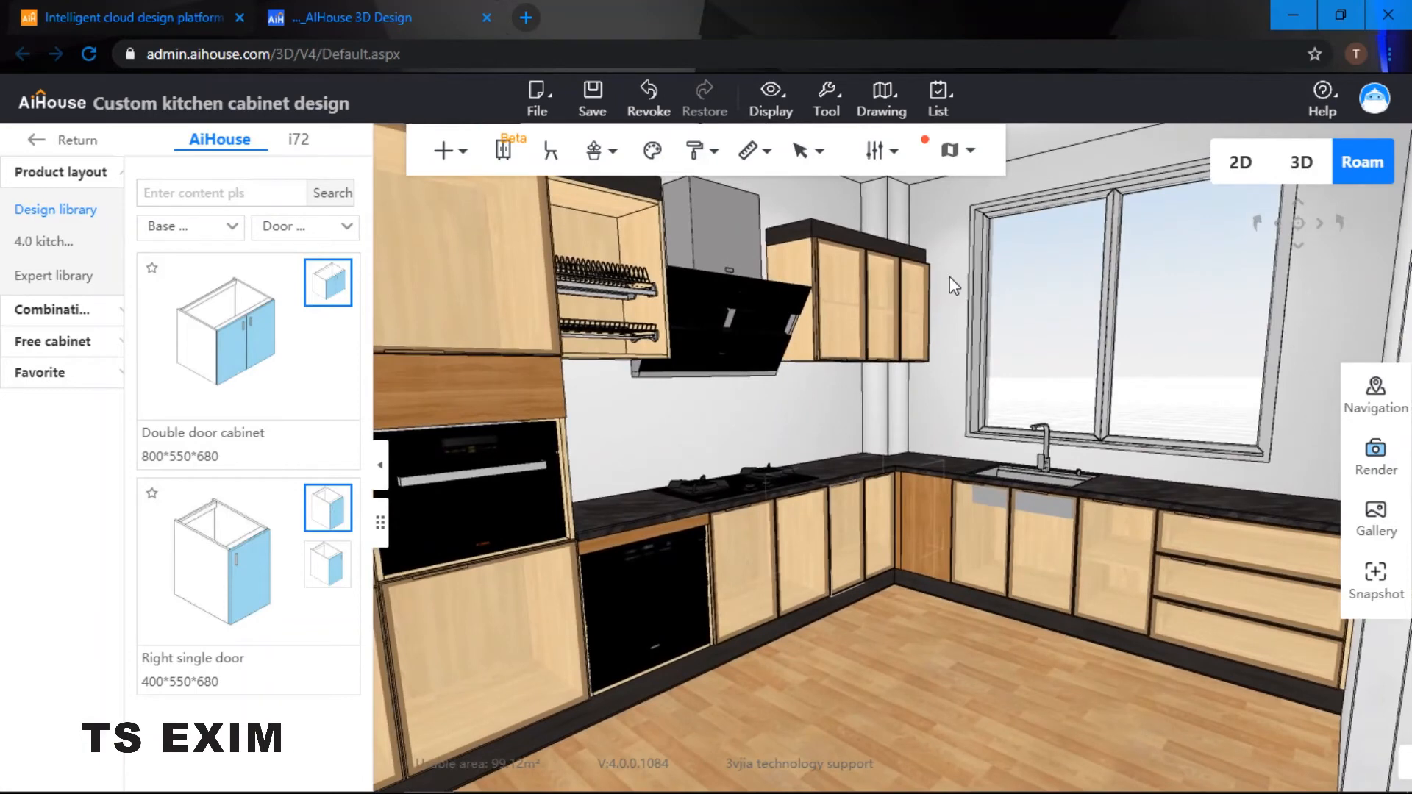
right_click(954, 285)
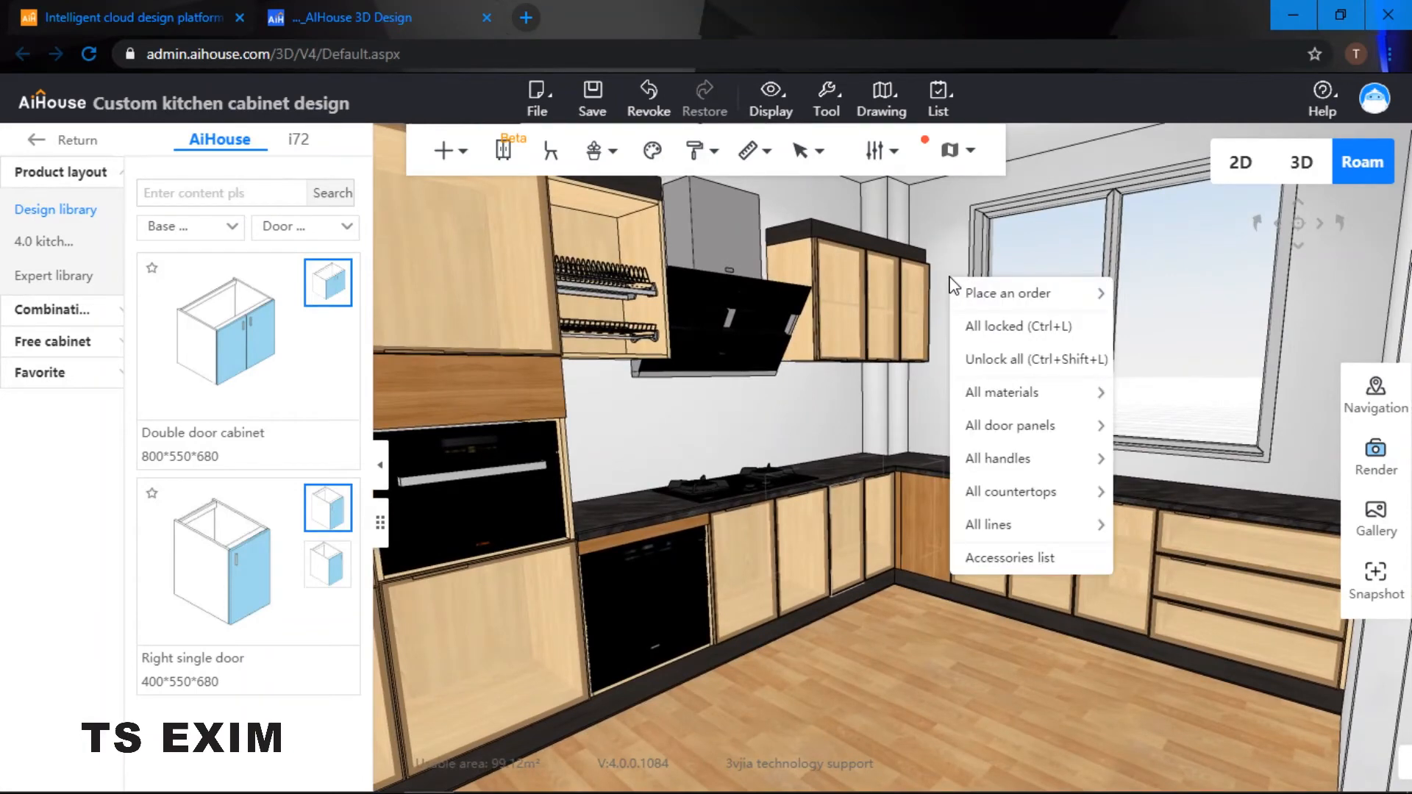
mouse_move(1033, 398)
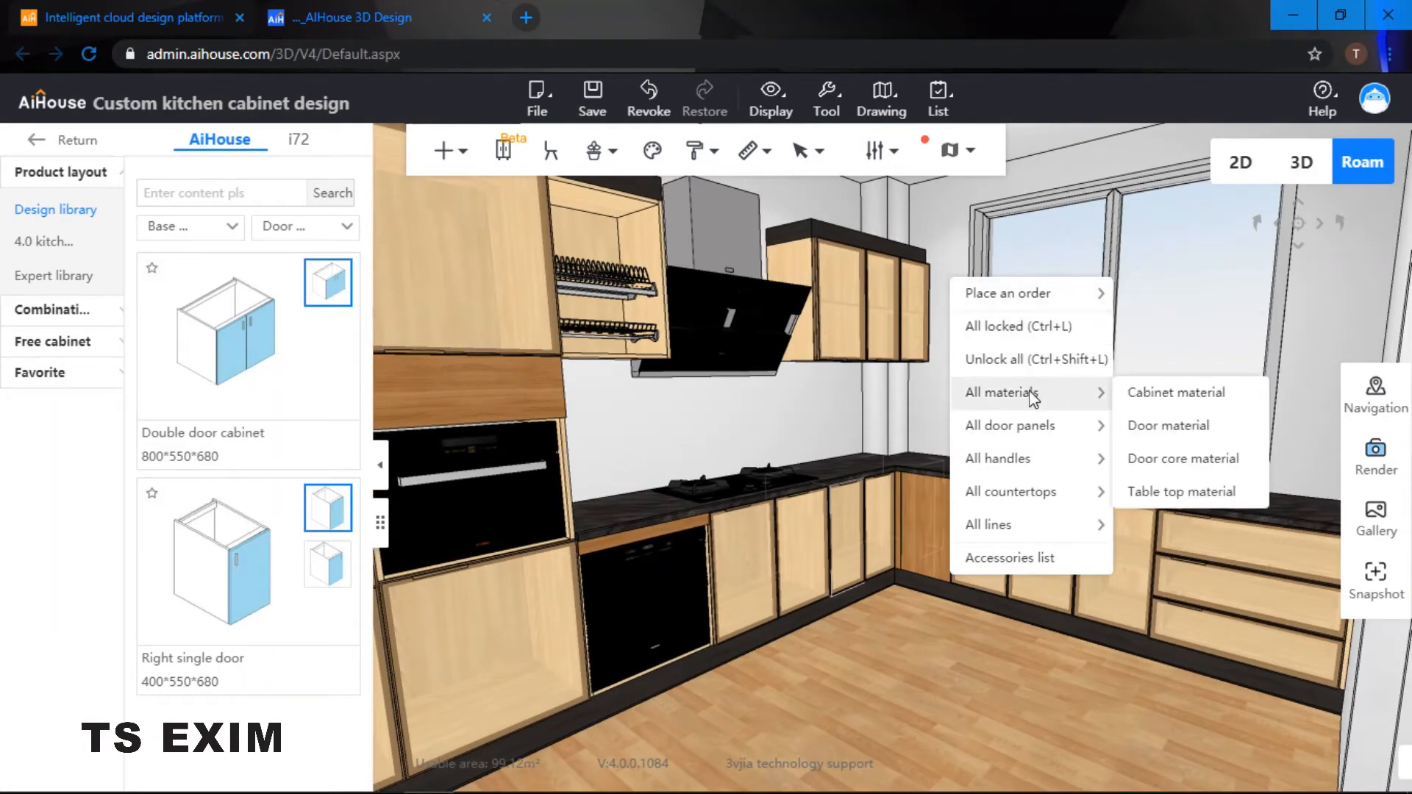
left_click(1169, 393)
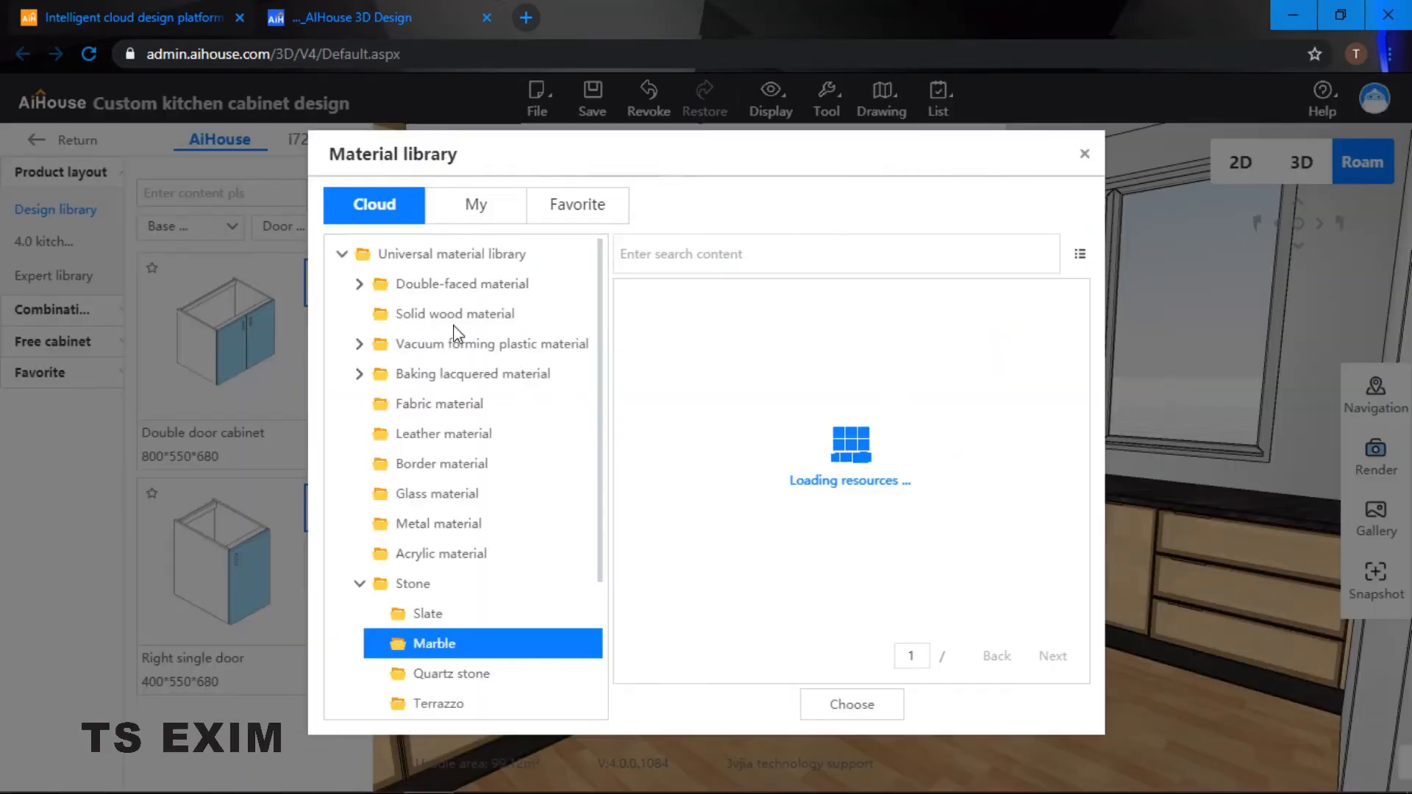
left_click(445, 316)
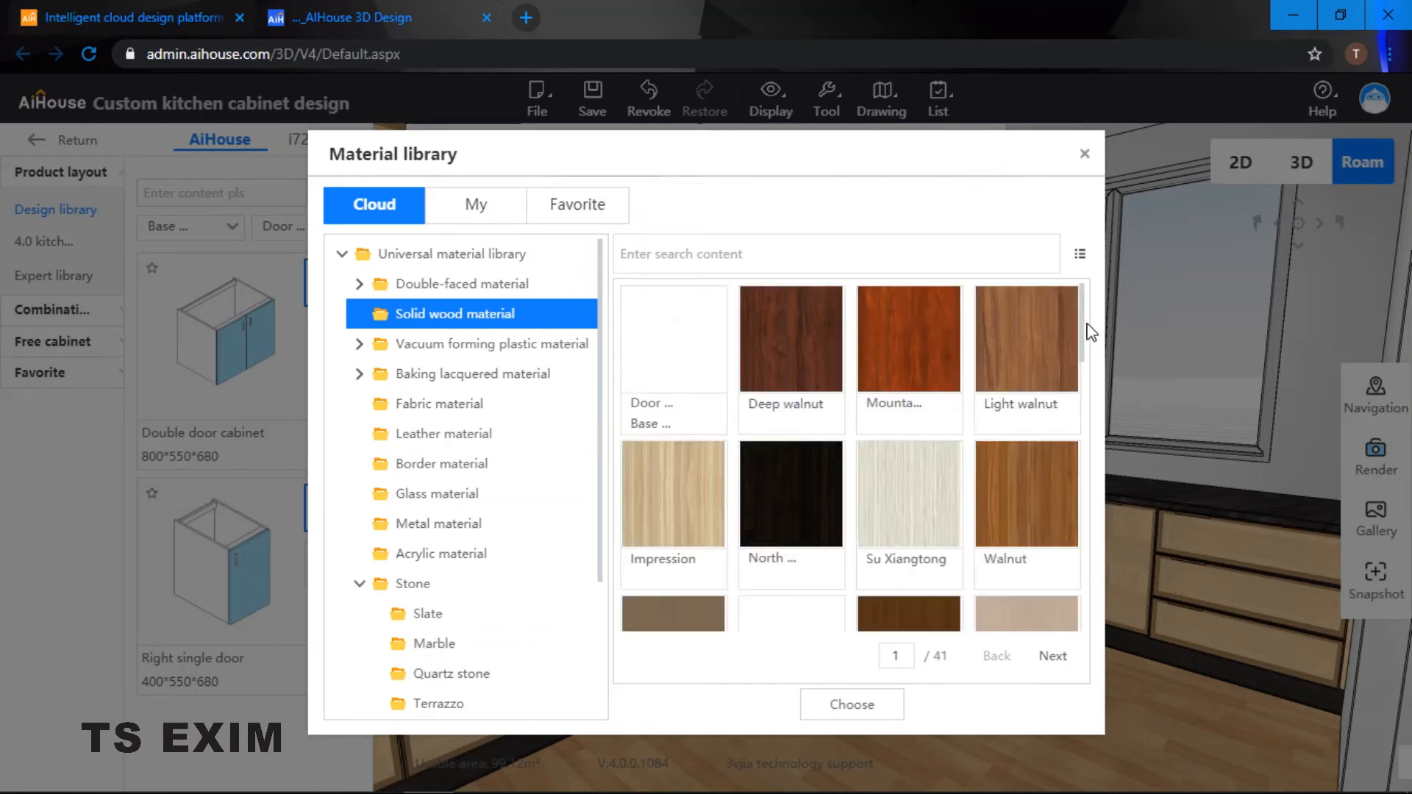
scroll(1088, 383, "down", 2)
left_click_drag(1088, 382, 1097, 602)
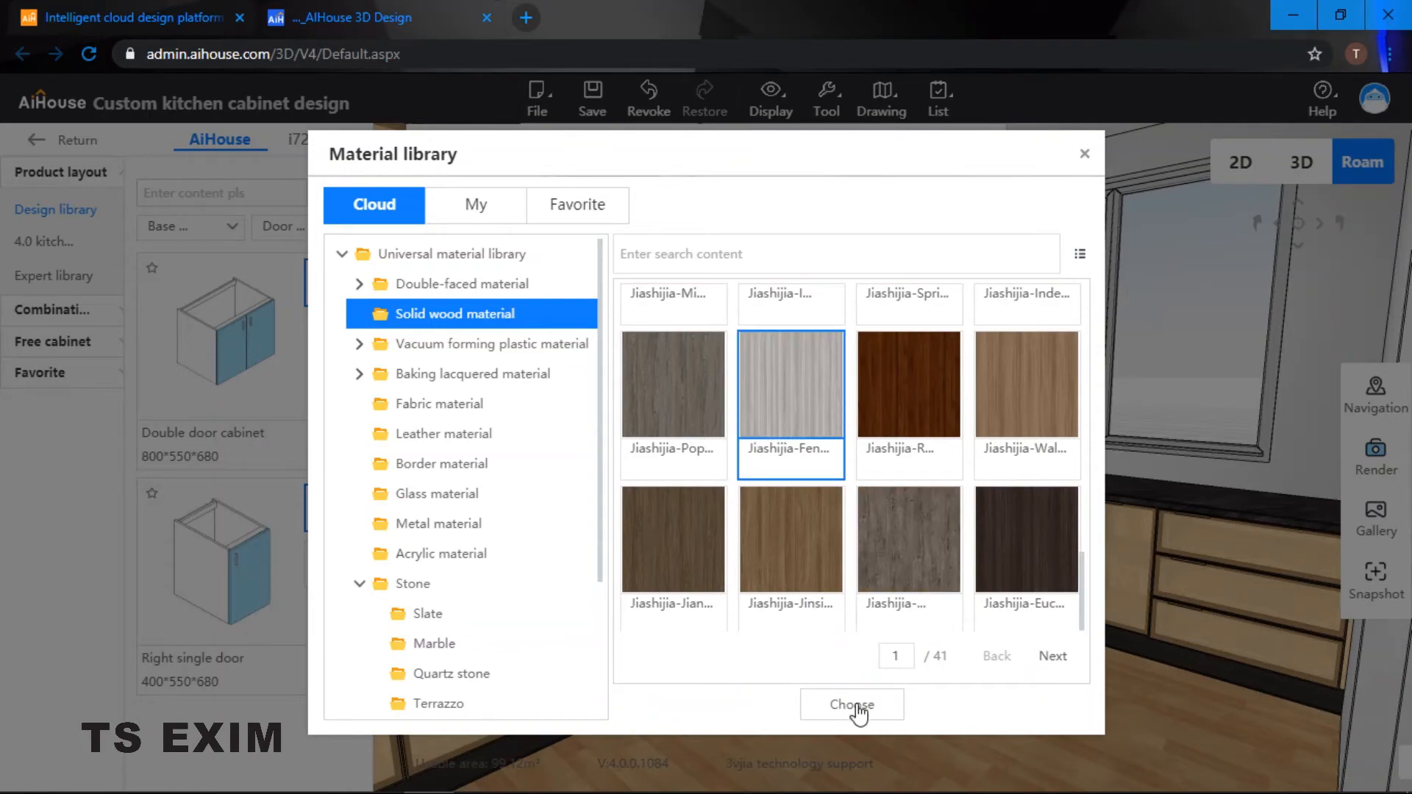
left_click(852, 704)
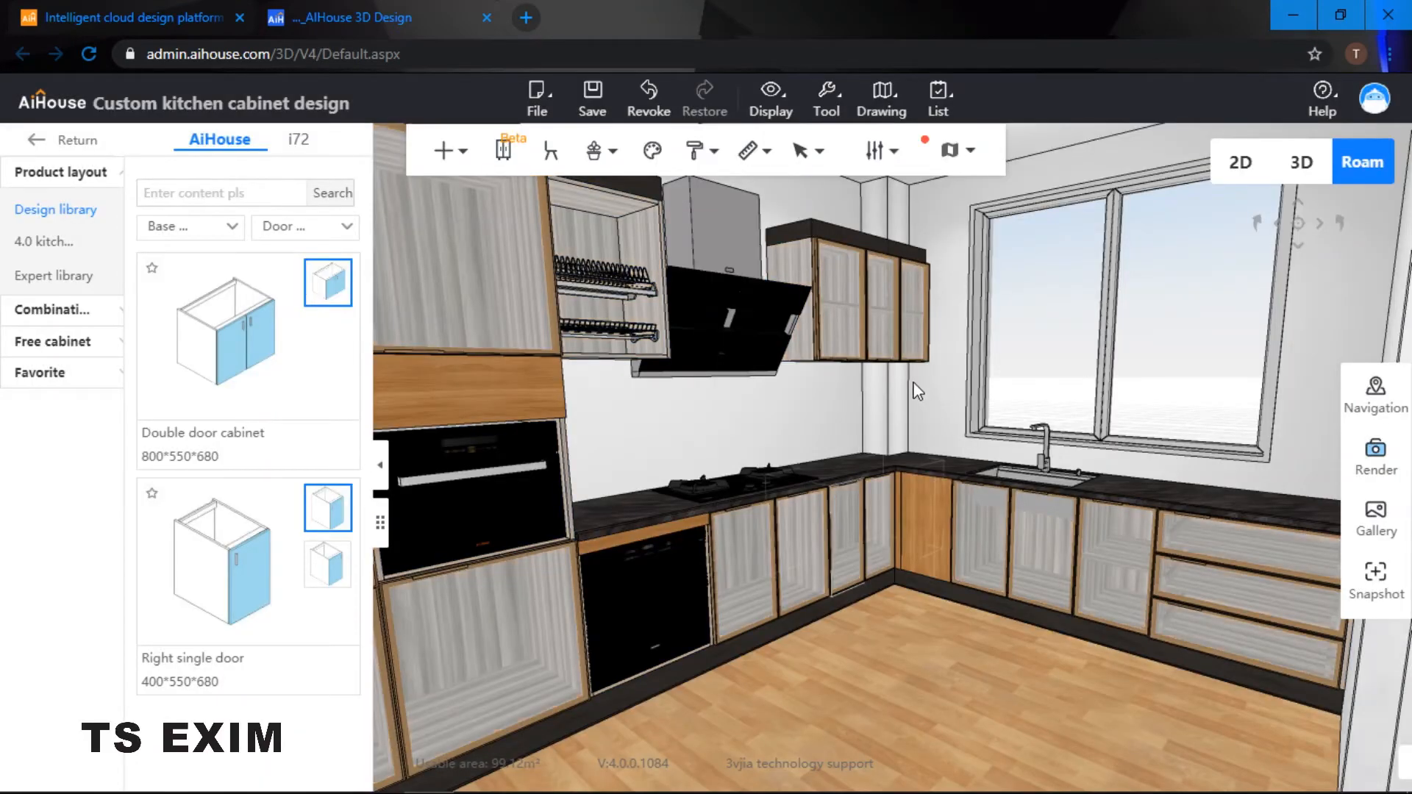
Step: Inspect the grey cabinets from the refrigerator wall to the cooktop run, including the tall oven cabinet's side
mouse_move(918, 392)
right_mouse_down()
mouse_move(735, 378)
mouse_move(716, 353)
mouse_move(929, 354)
mouse_move(969, 377)
mouse_move(819, 391)
mouse_move(897, 410)
right_mouse_up()
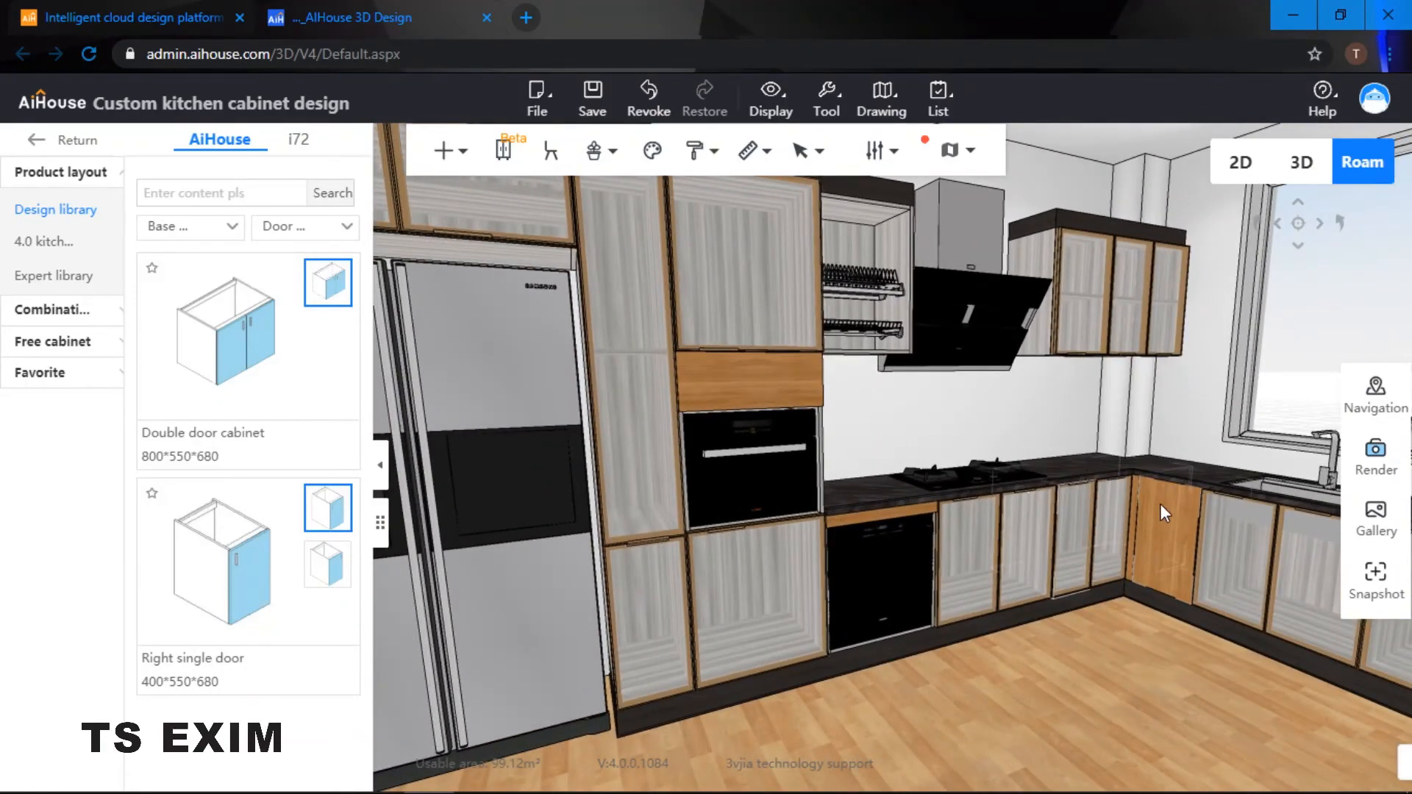
right_click_drag(1074, 413, 1246, 425)
right_click_drag(869, 404, 781, 420)
scroll(784, 425, "up", 3)
right_click_drag(650, 404, 735, 397)
scroll(633, 408, "up", 3)
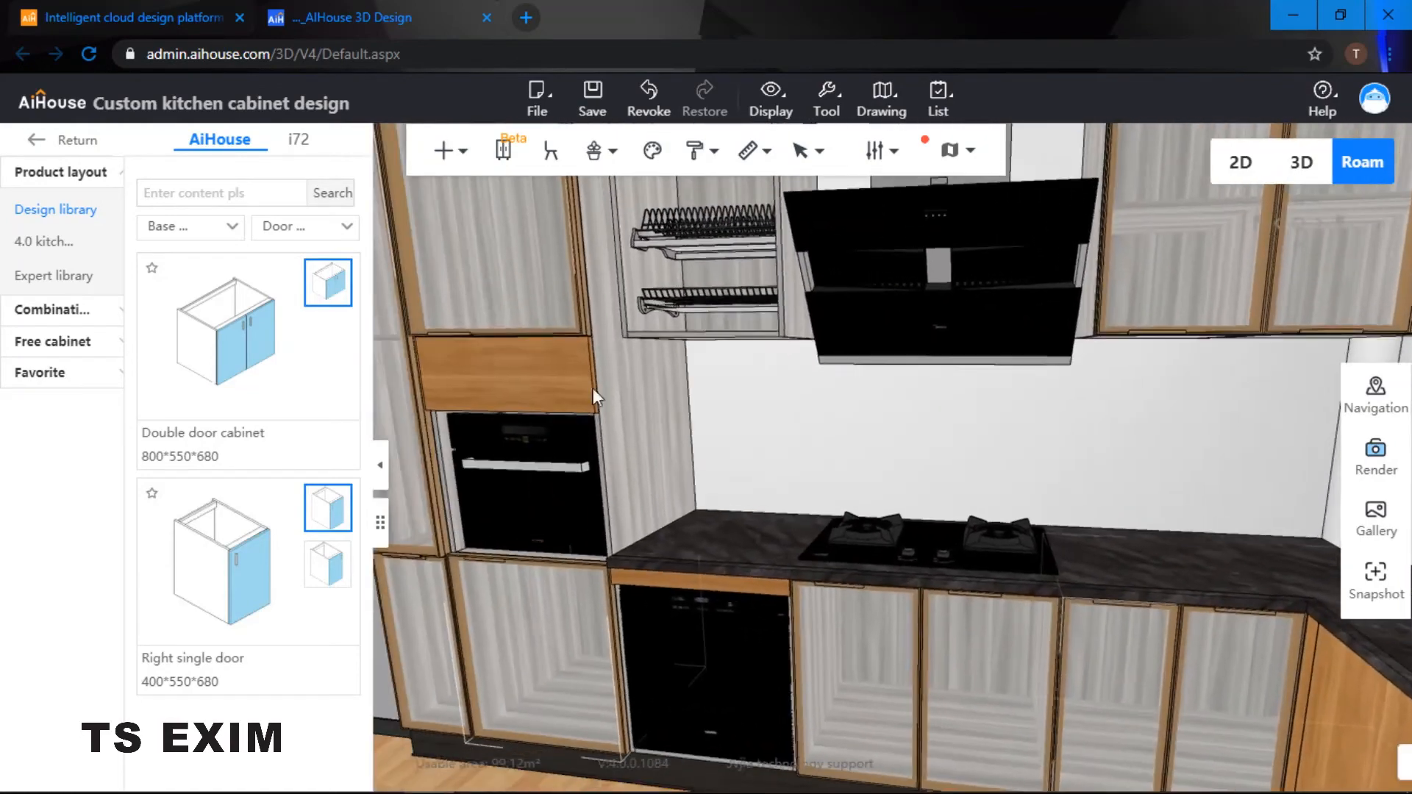
right_click_drag(593, 387, 634, 375)
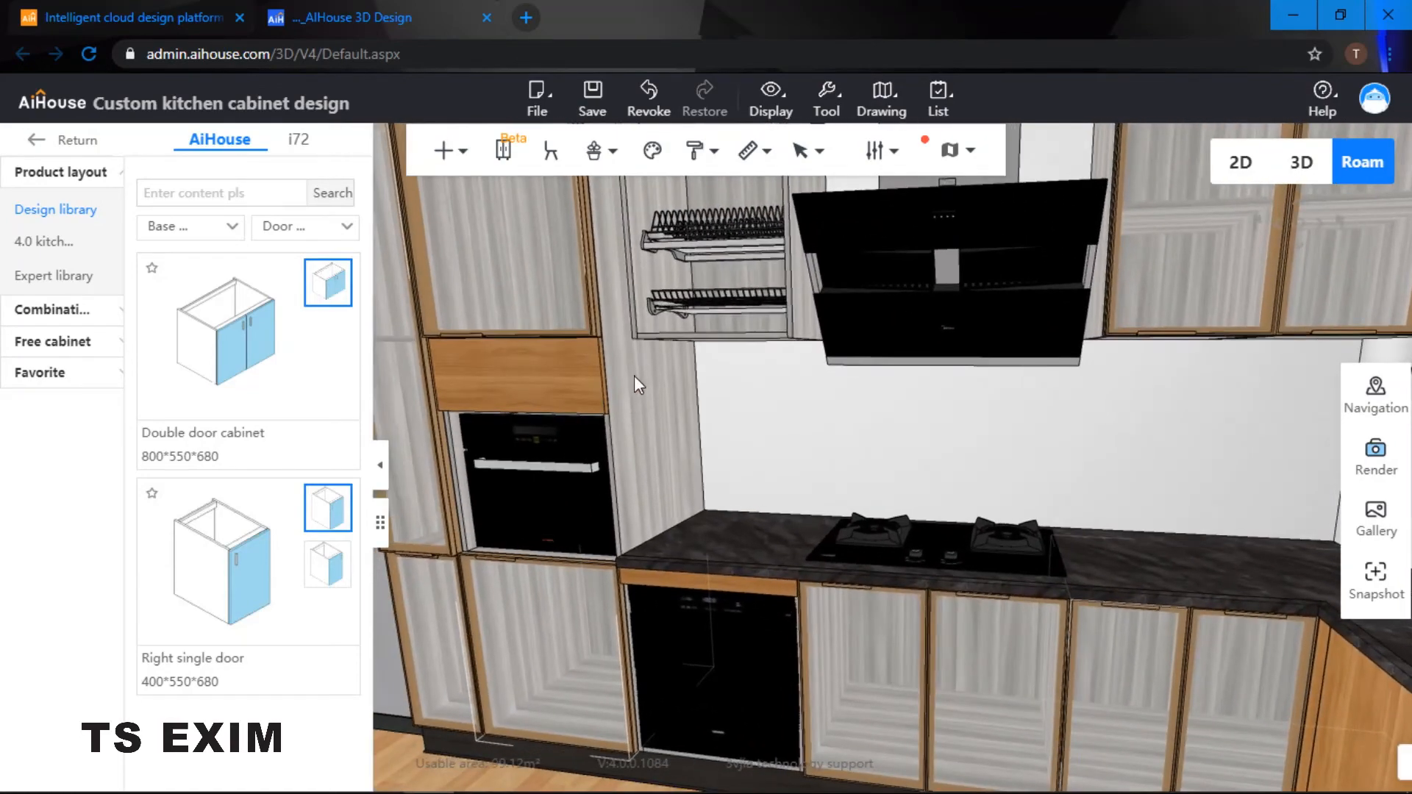
Step: Copy the oven cabinet's right side panel material onto the leftover brown panels above the oven and dishwasher and in the base corner with the Material painter
key("b")
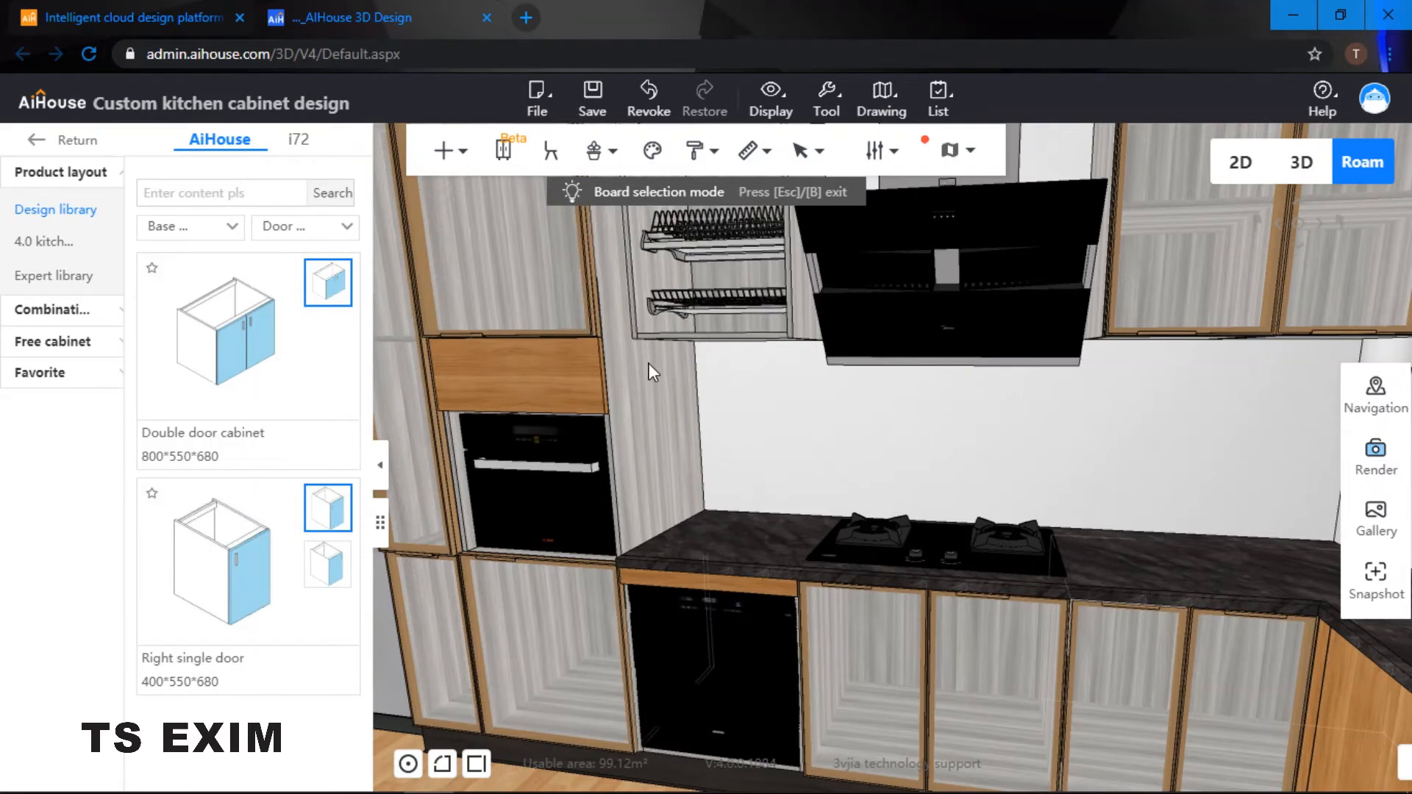
right_click(649, 363)
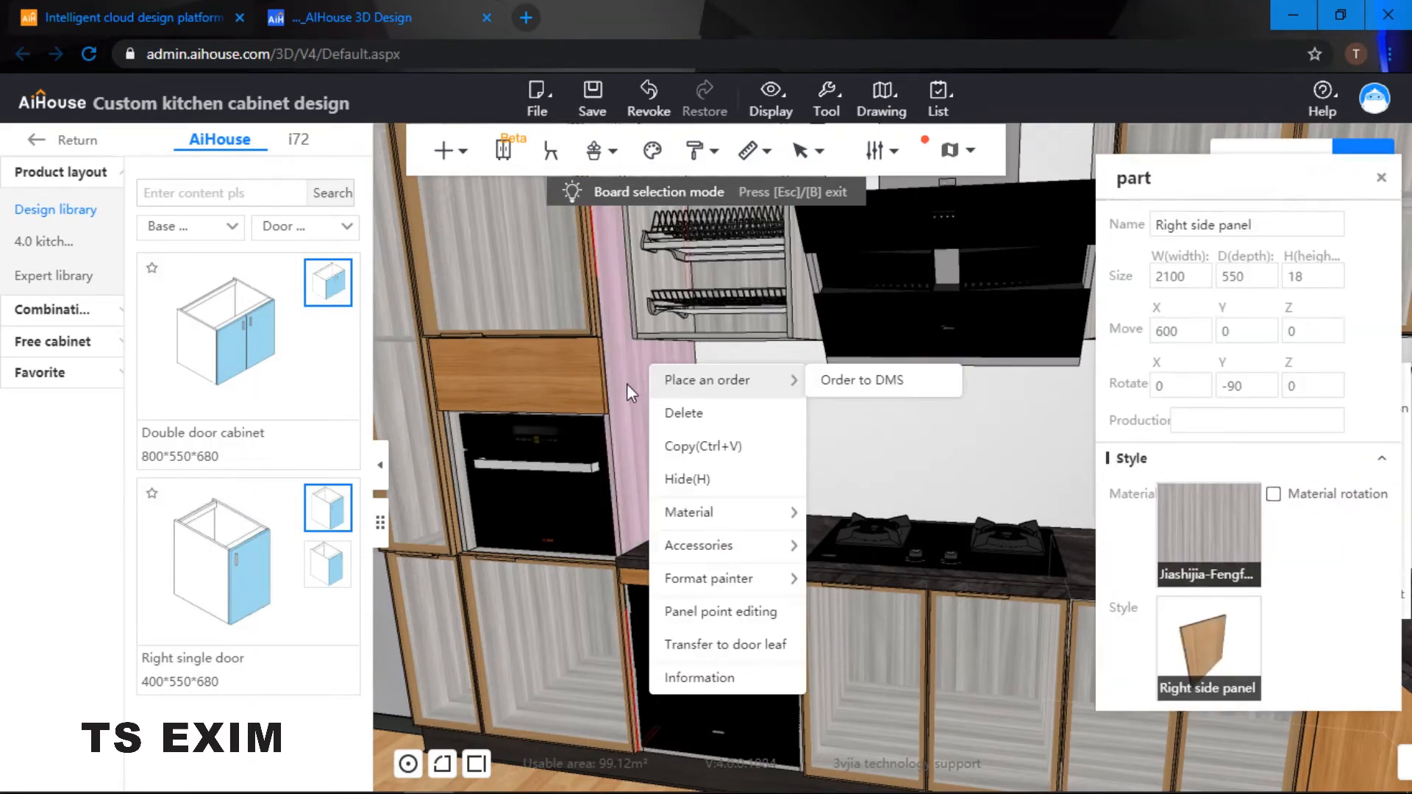
mouse_move(751, 585)
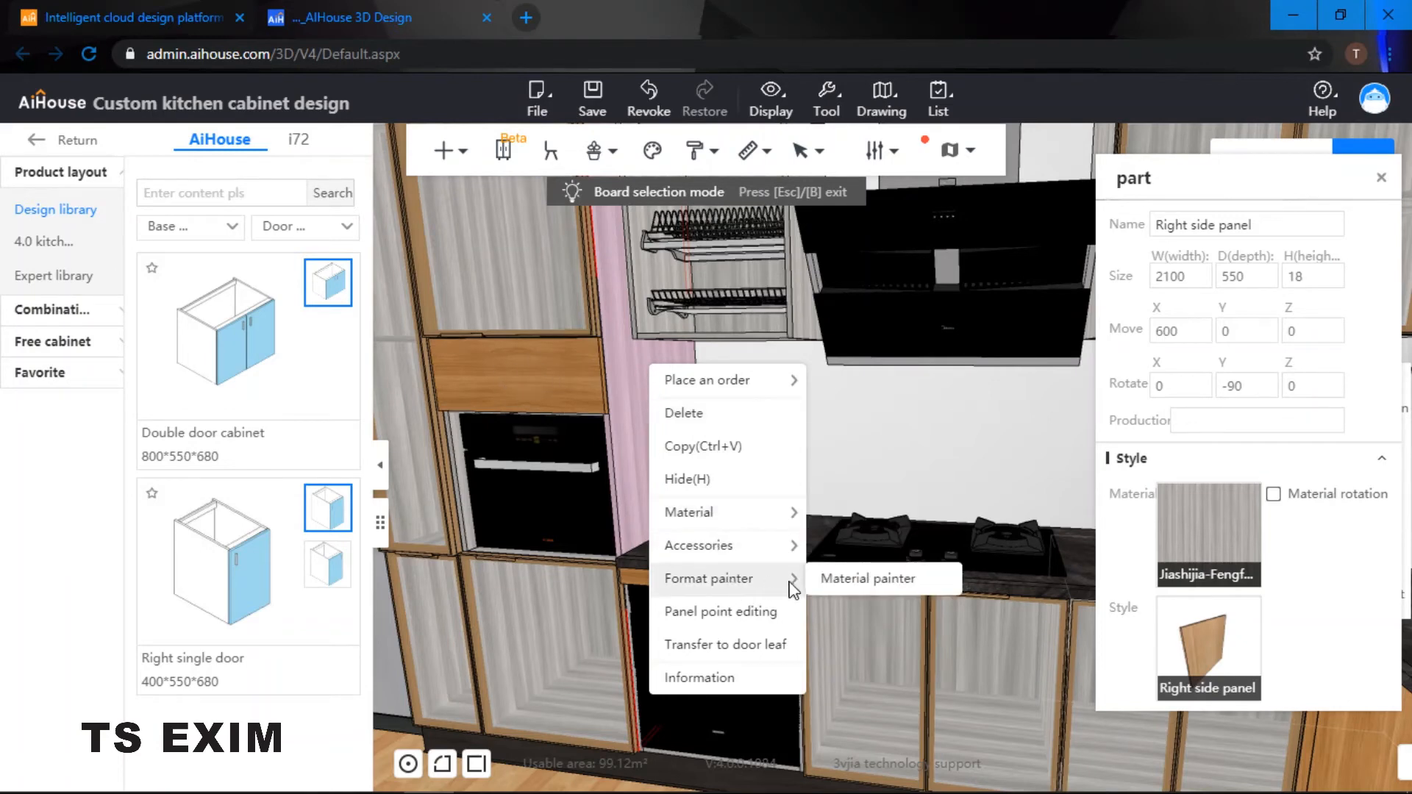
left_click(854, 580)
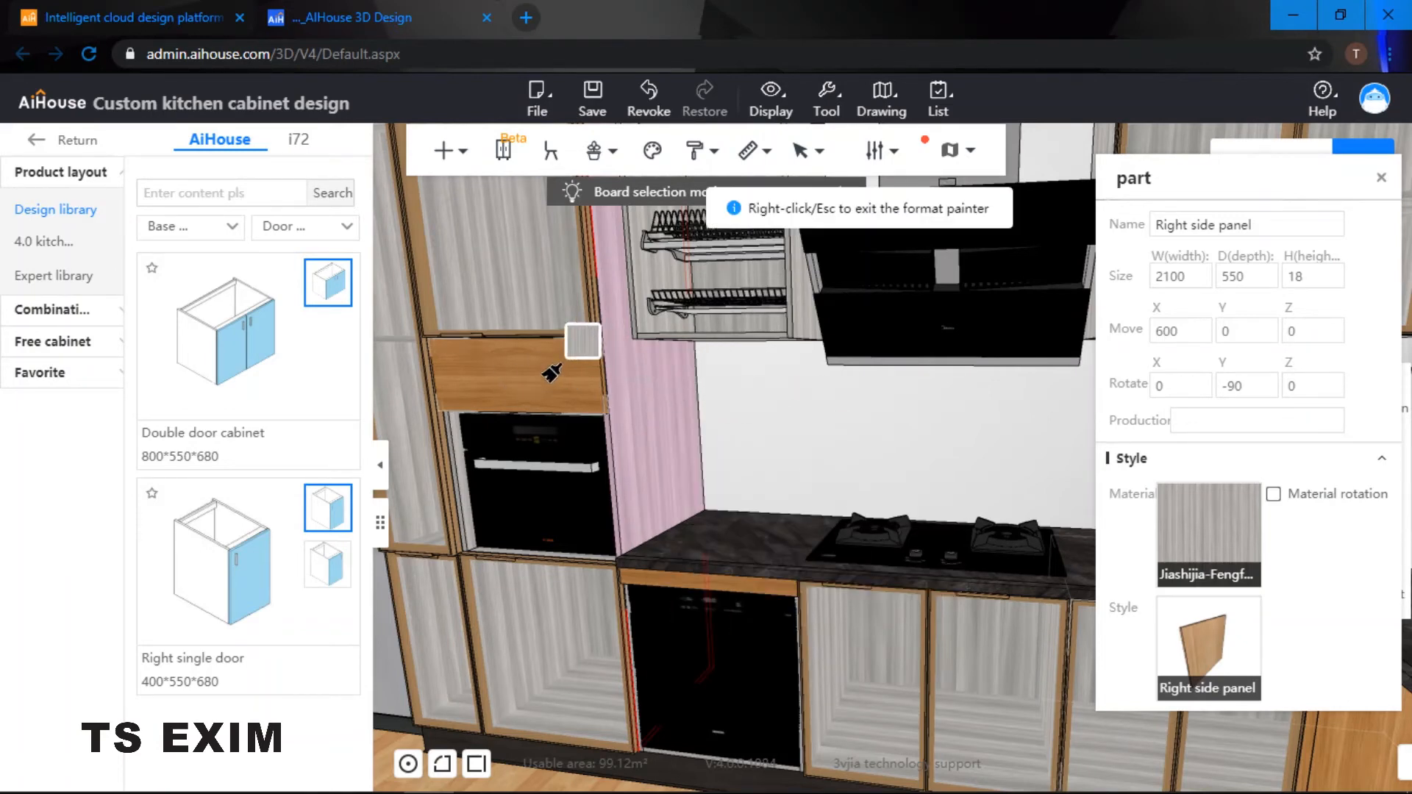
left_click_drag(754, 569, 1042, 421)
left_click(938, 617)
scroll(958, 628, "up", 3)
left_click_drag(958, 598, 927, 523)
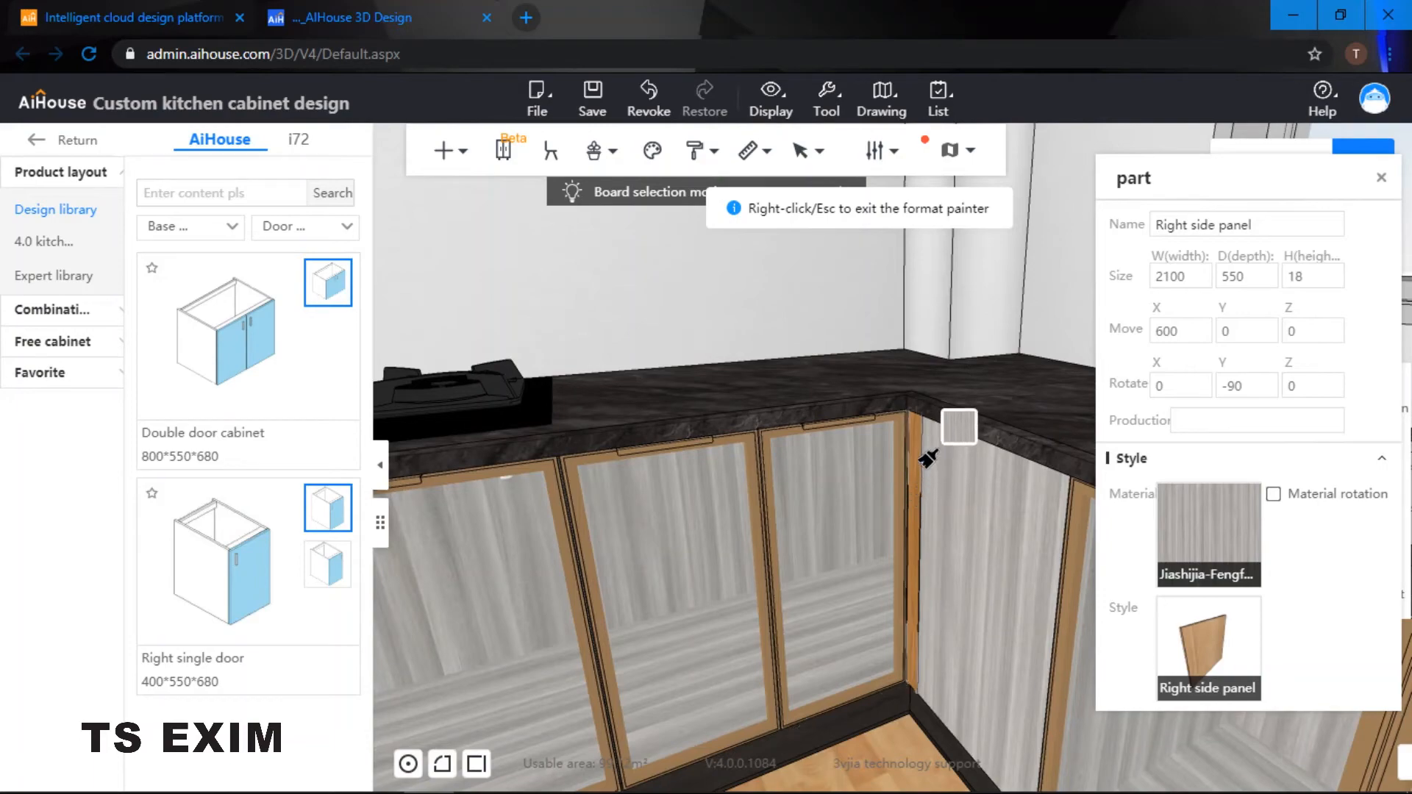
scroll(985, 301, "down", 3)
left_click_drag(987, 303, 933, 372)
left_click_drag(1009, 421, 974, 461)
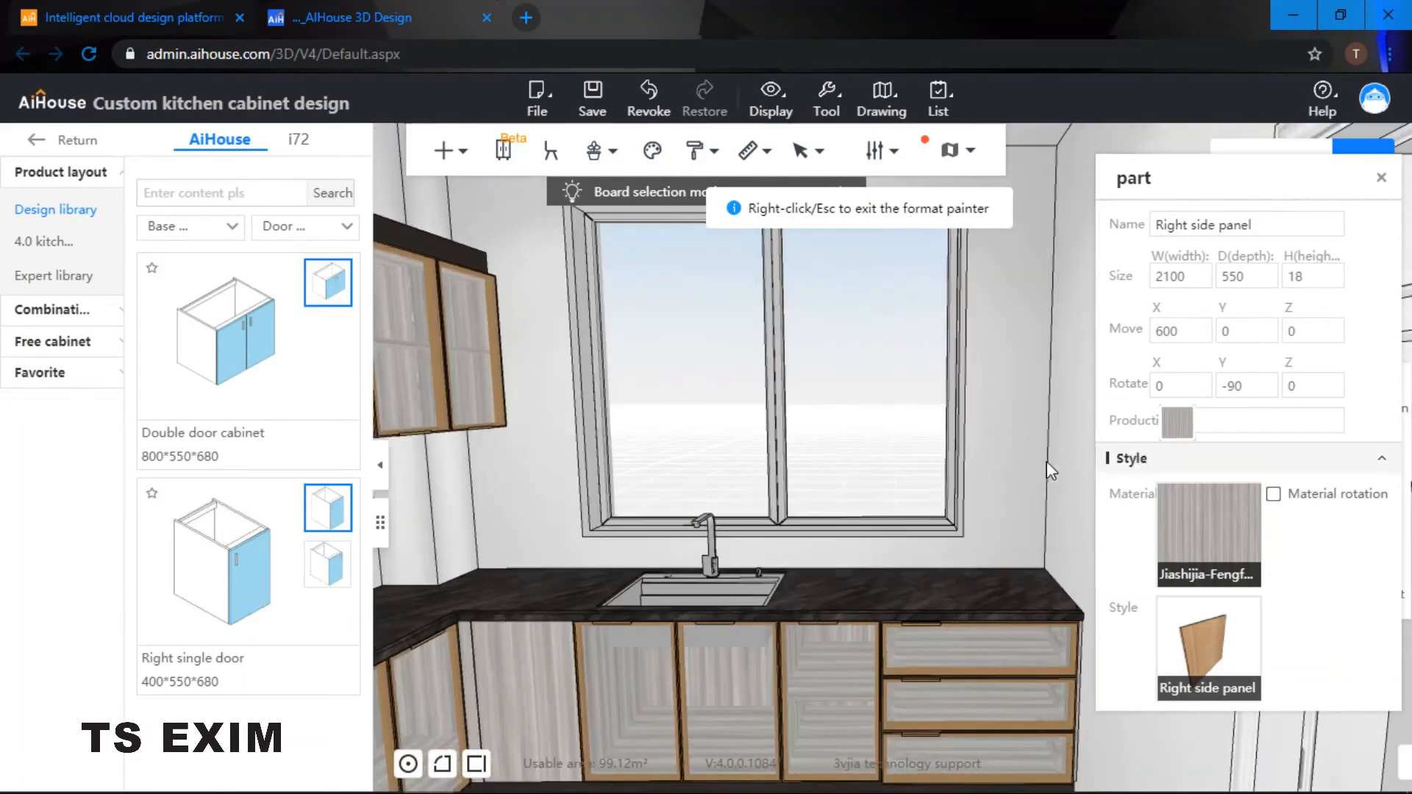
right_click(1003, 430)
Step: Place an 800*550*680 double door base cabinet on the open floor in the middle of the kitchen
mouse_move(1011, 342)
left_mouse_down()
mouse_move(762, 355)
mouse_move(981, 408)
mouse_move(807, 349)
mouse_move(730, 352)
mouse_move(856, 311)
mouse_move(1008, 375)
mouse_move(1090, 356)
mouse_move(1094, 336)
mouse_move(985, 337)
mouse_move(968, 592)
mouse_move(1097, 422)
mouse_move(958, 620)
left_mouse_up()
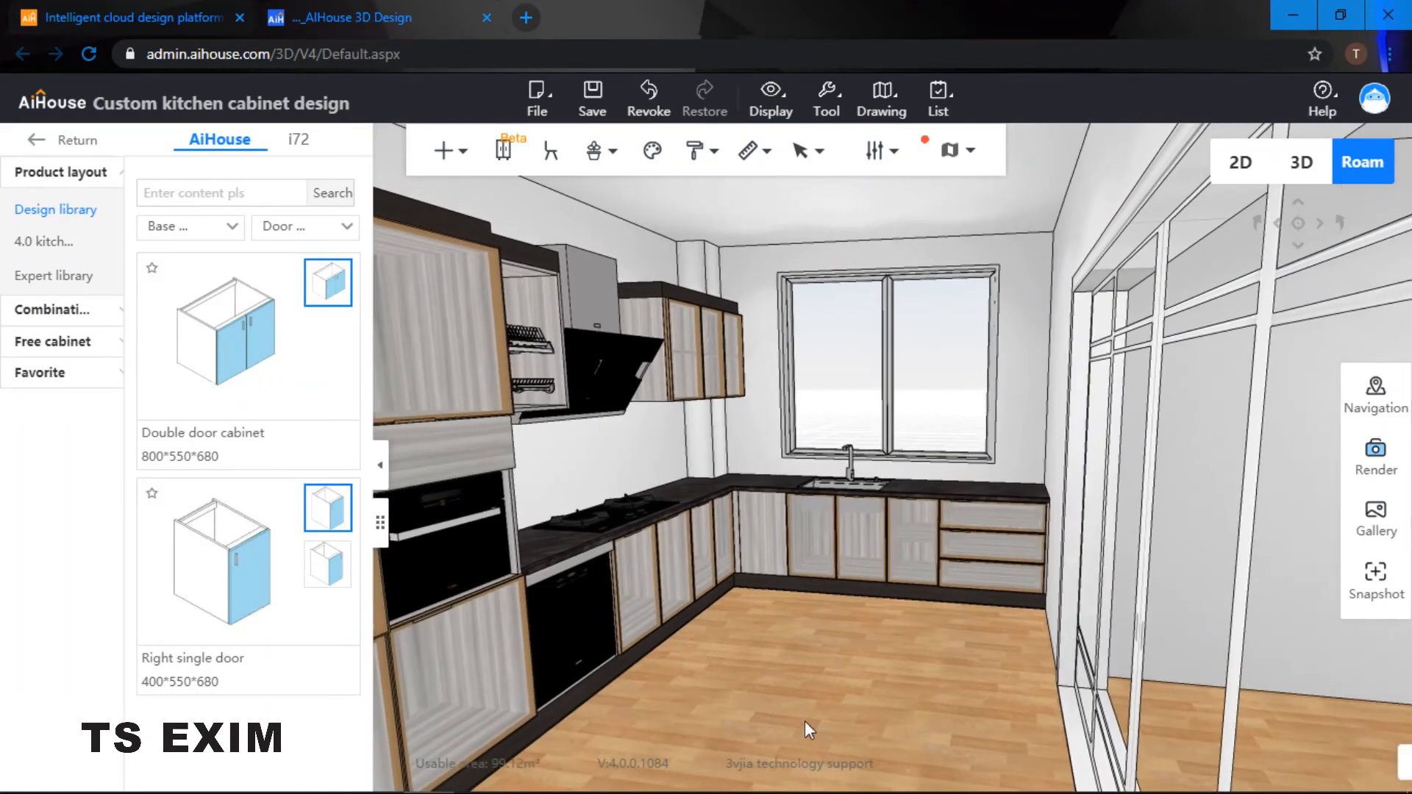
left_click_drag(858, 661, 903, 633)
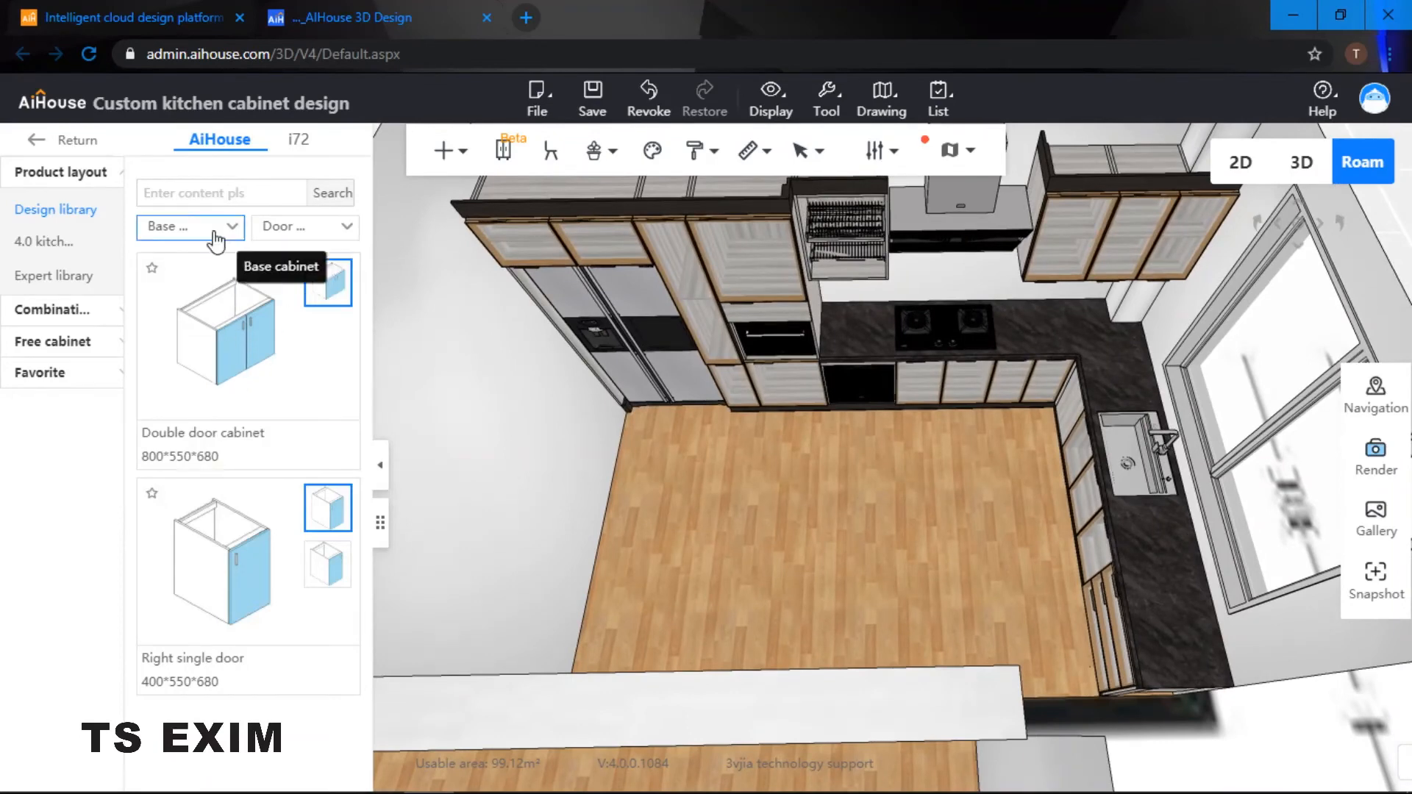
left_click(232, 381)
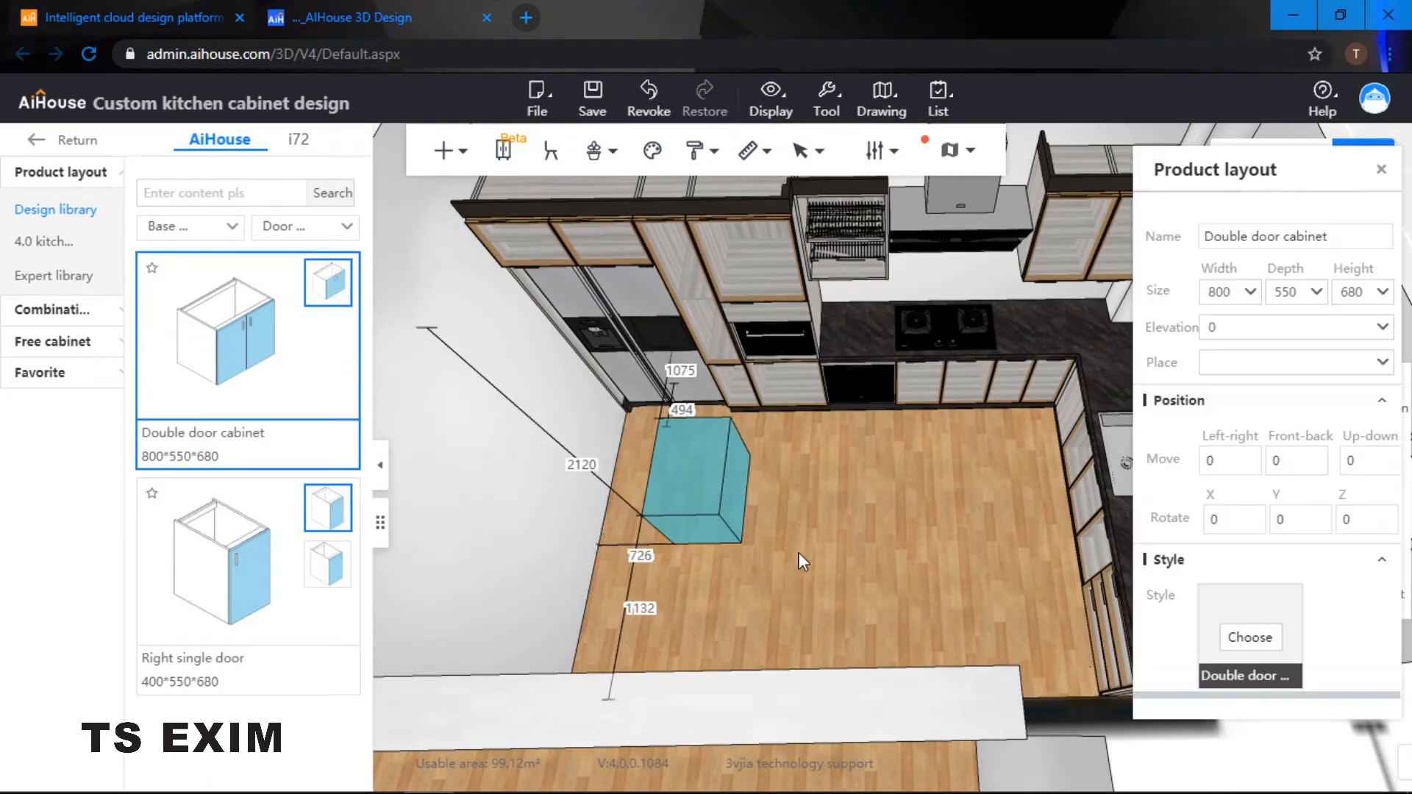
left_click(805, 541)
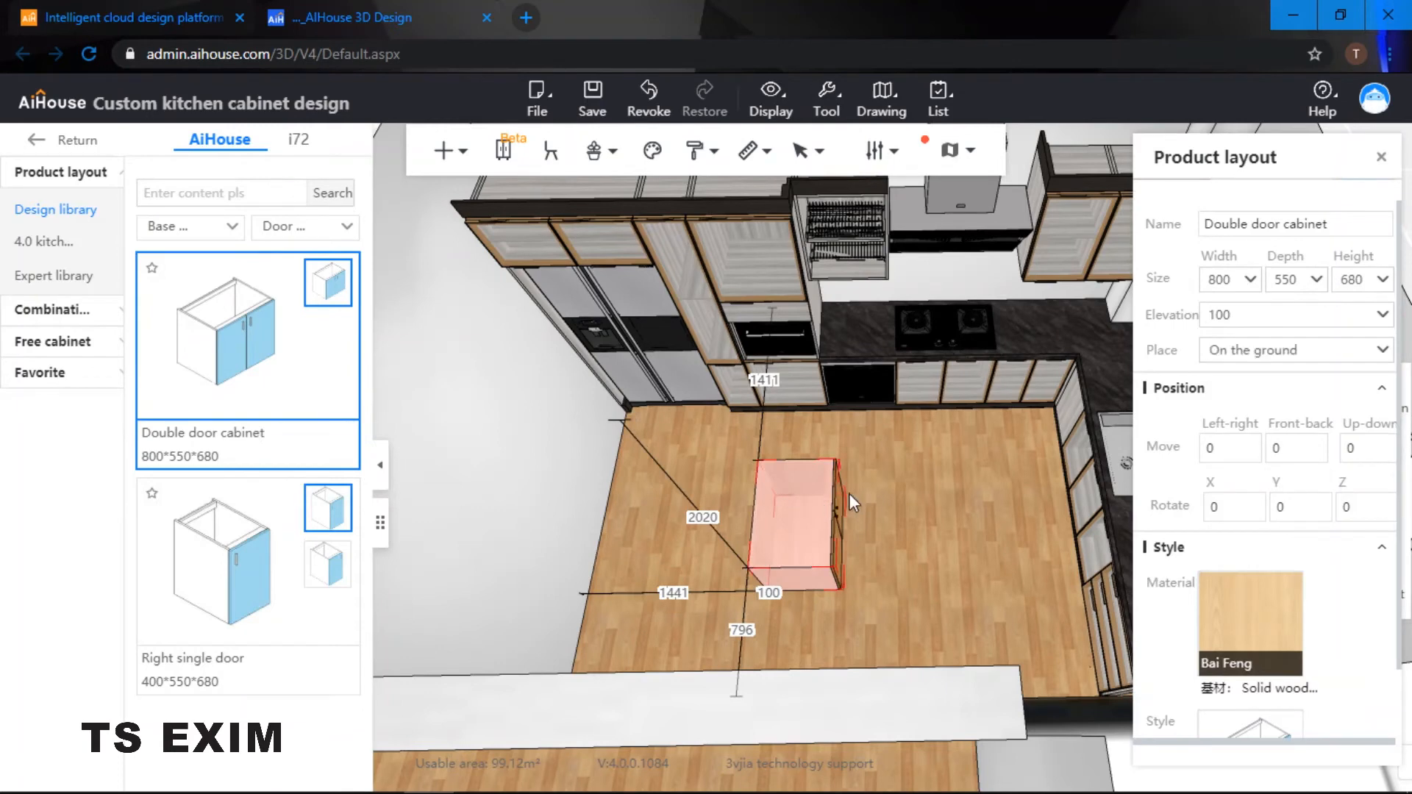
Step: Set the double door cabinet's elevation to 0 so it sits on the floor, and close its properties
left_click_drag(1241, 316, 1173, 322)
type("0")
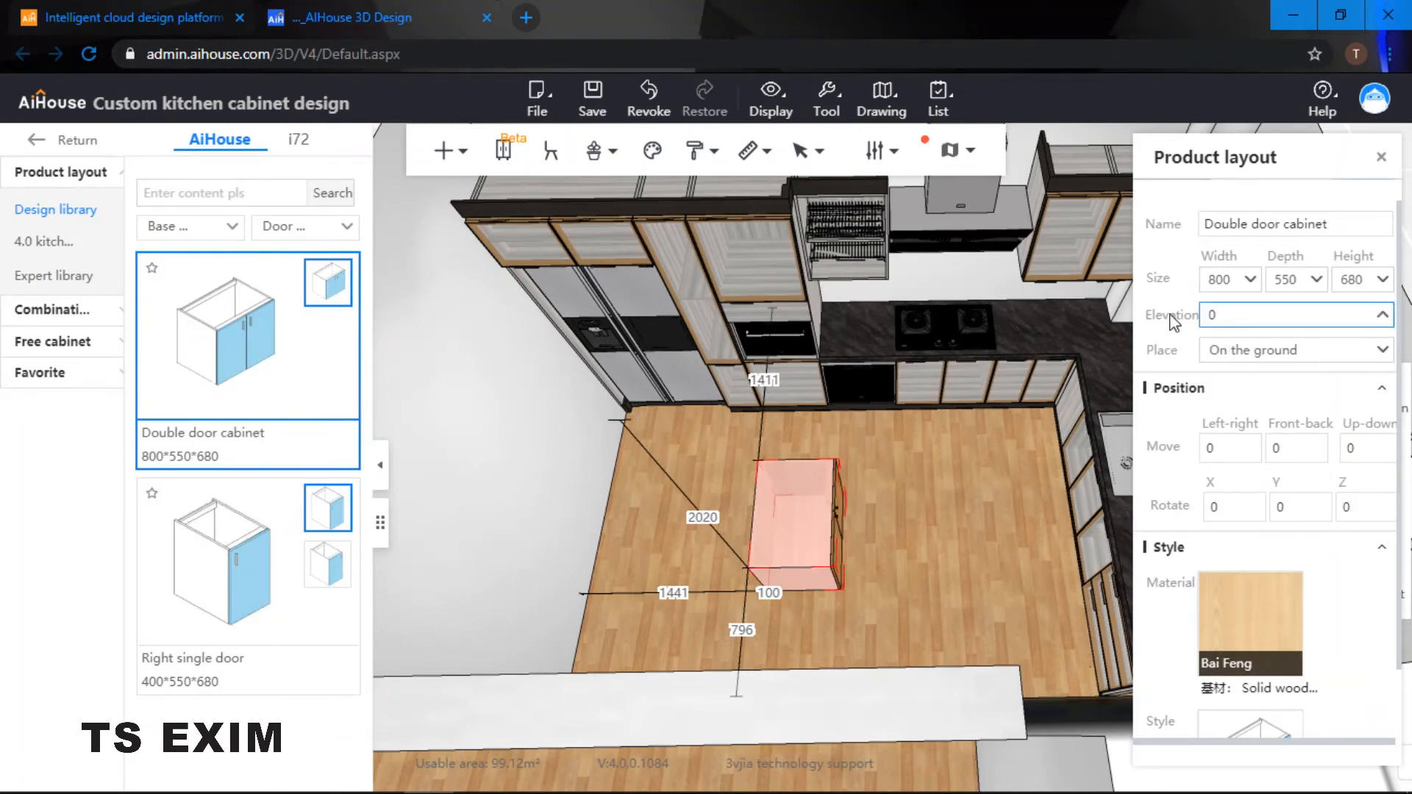
key("Return")
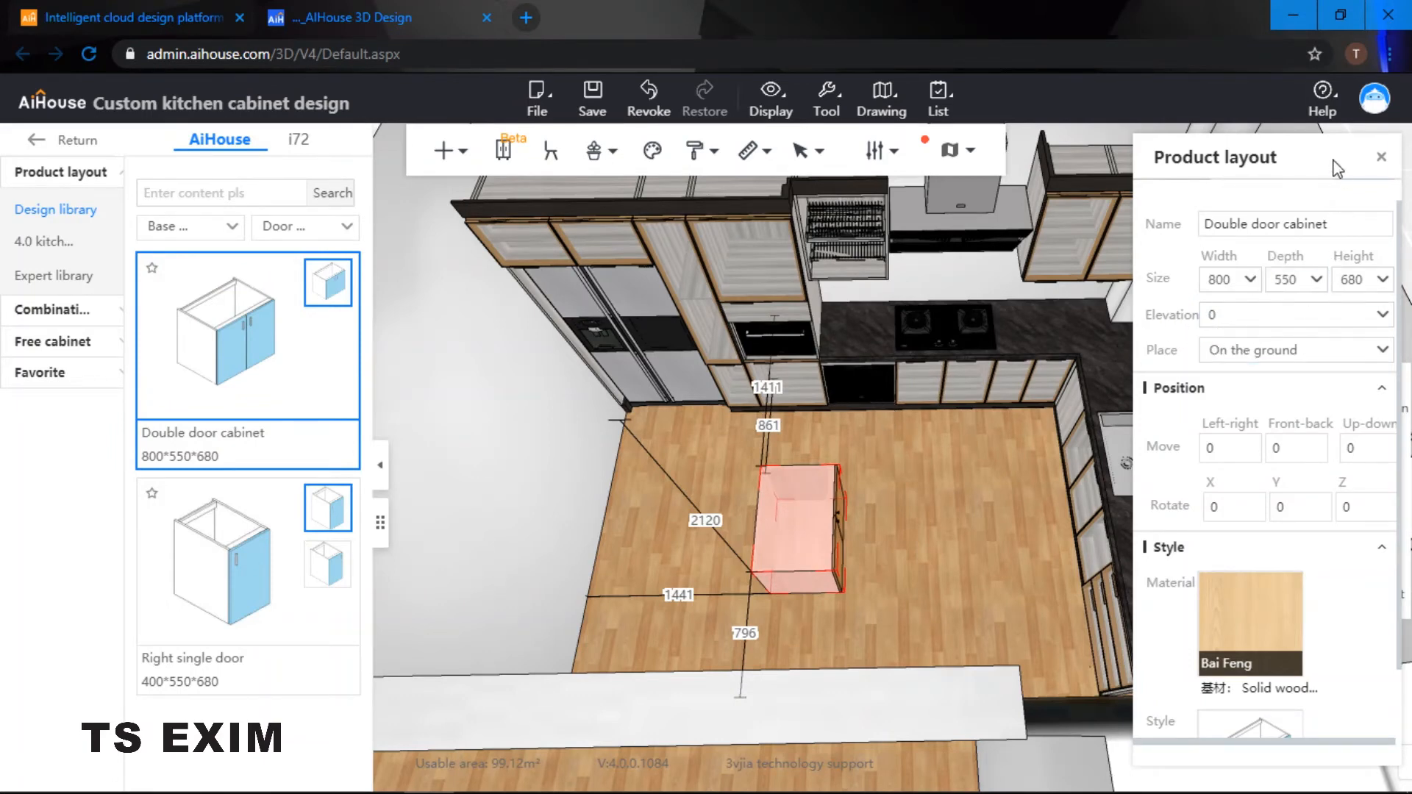
left_click_drag(1338, 169, 1331, 156)
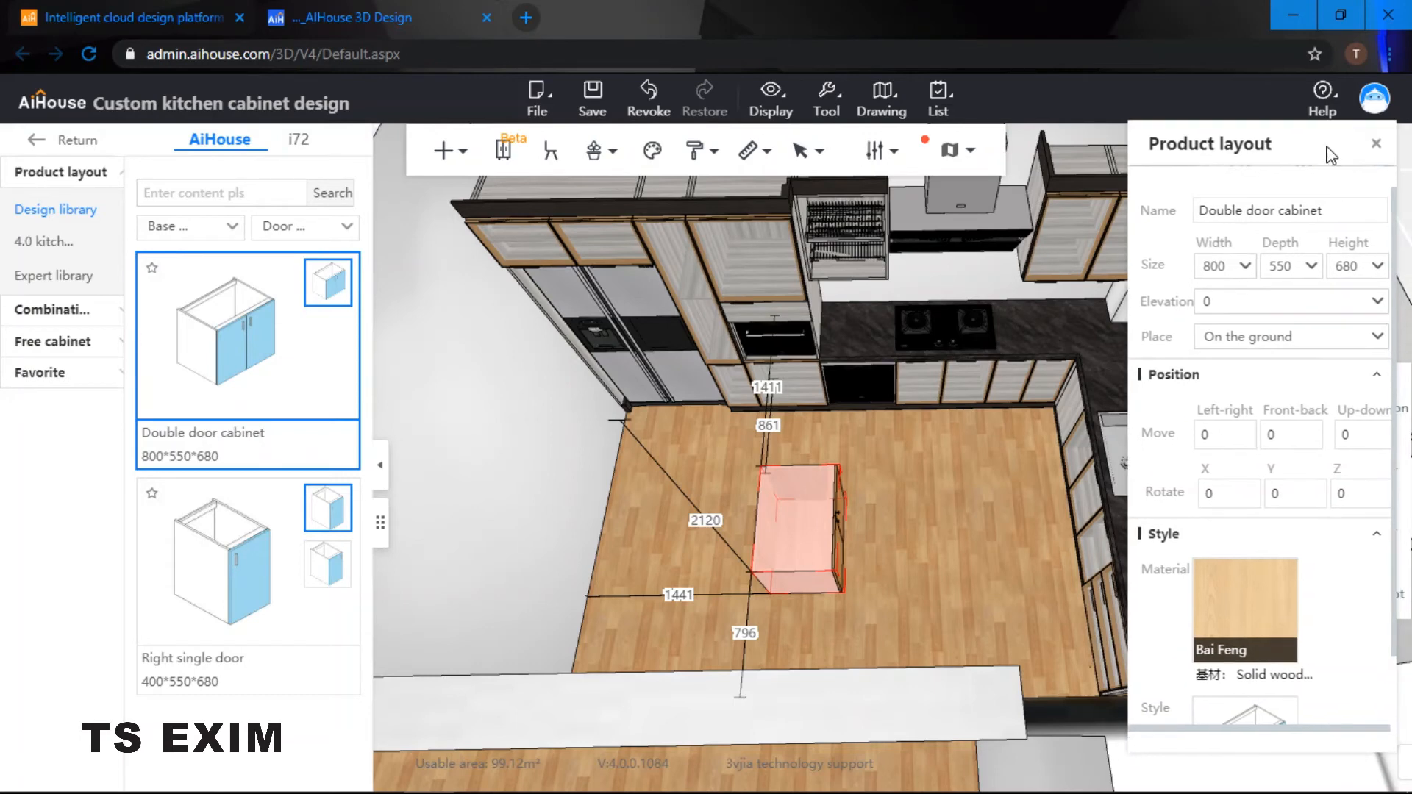
left_click(1376, 145)
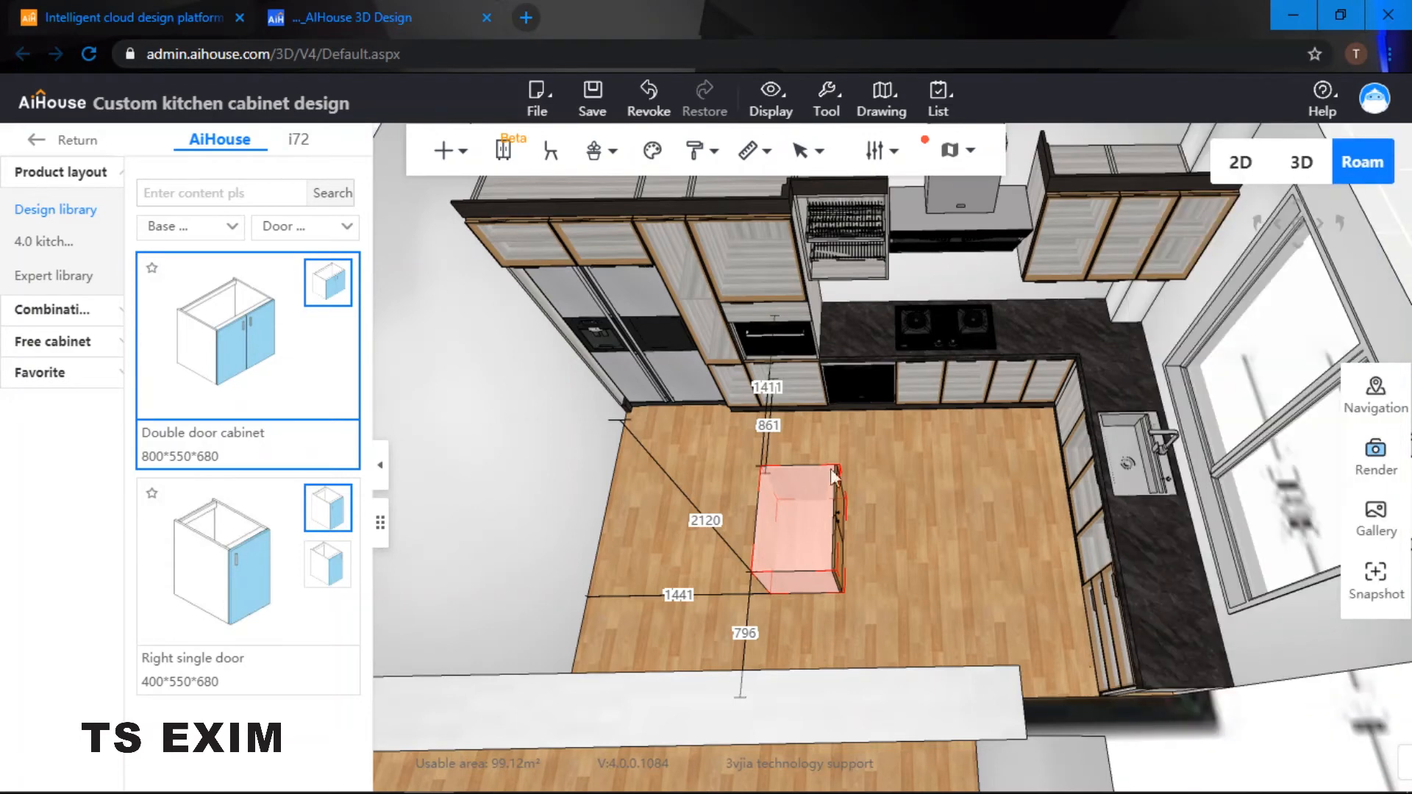
Step: Rotate the double door cabinet to -90 about Z and move it to about 1849 mm from the oven and cooktop run
left_click(805, 497)
key("c")
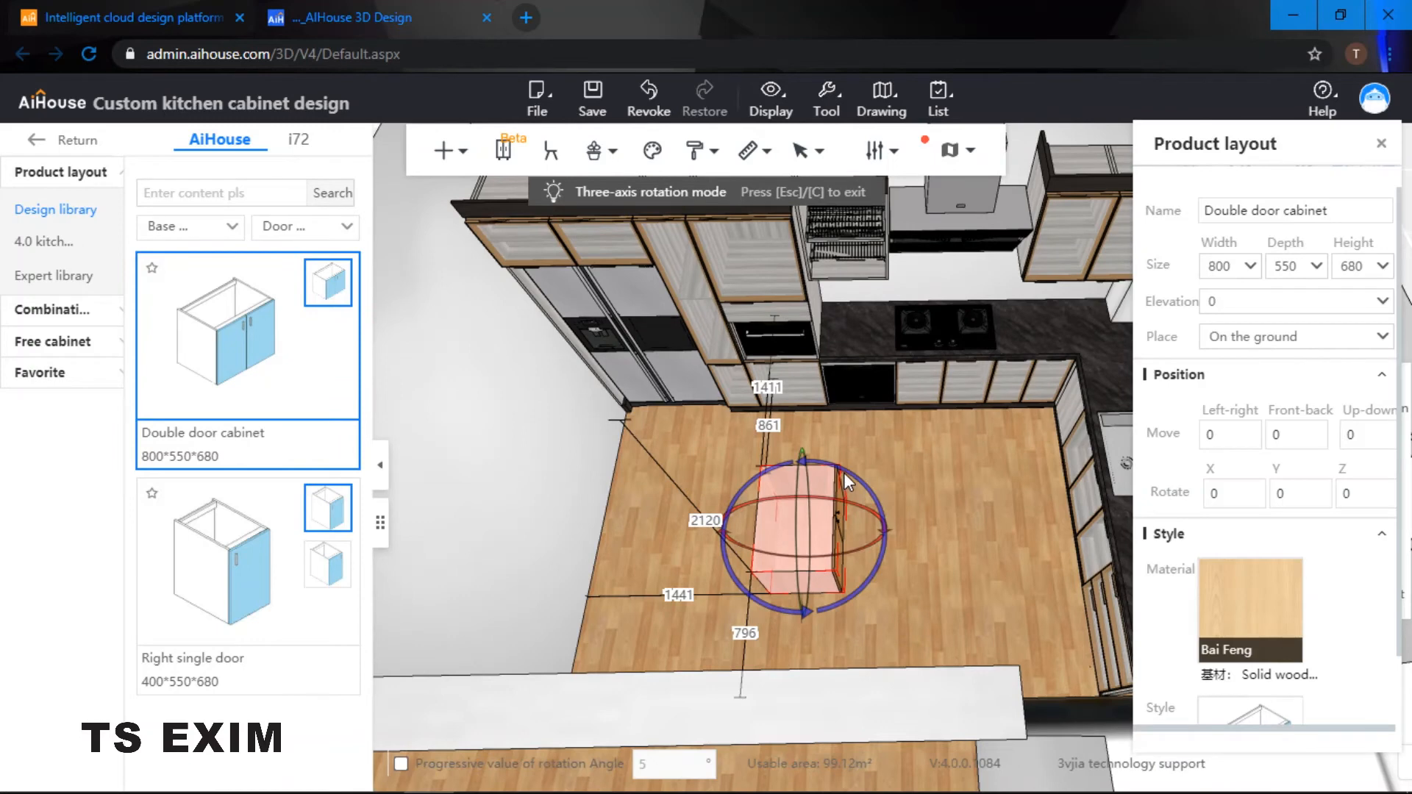
left_click_drag(844, 470, 875, 586)
key("z")
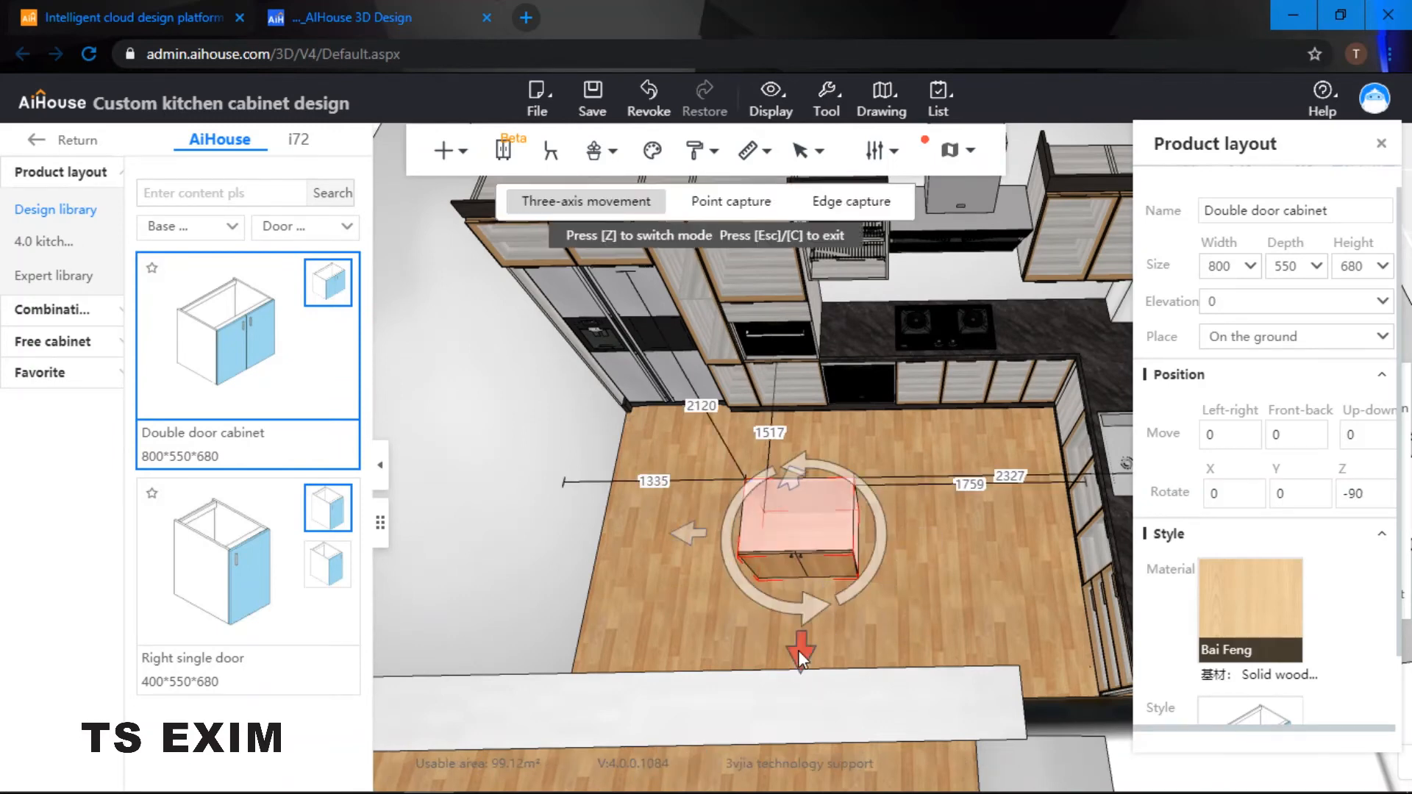
left_click_drag(800, 655, 800, 699)
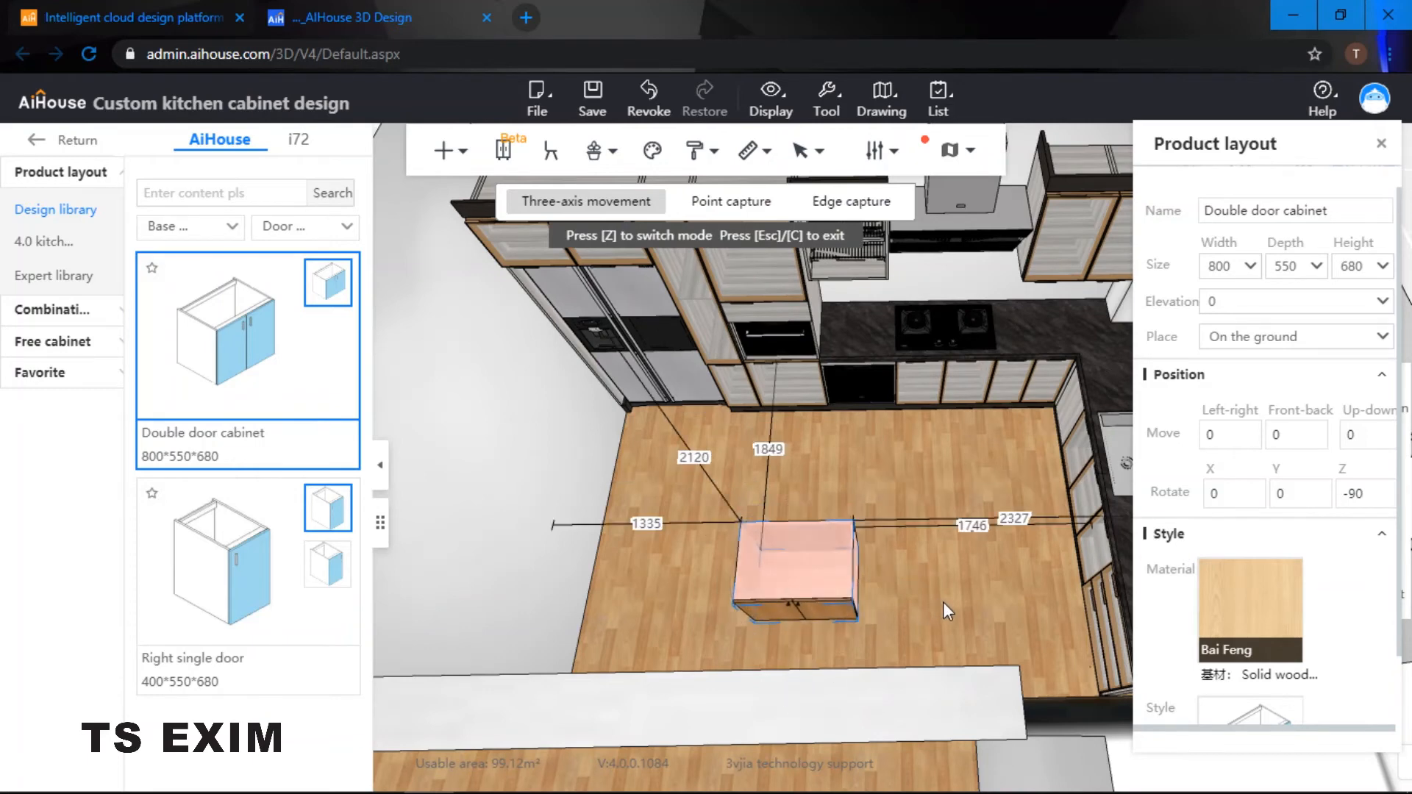
left_click(937, 559)
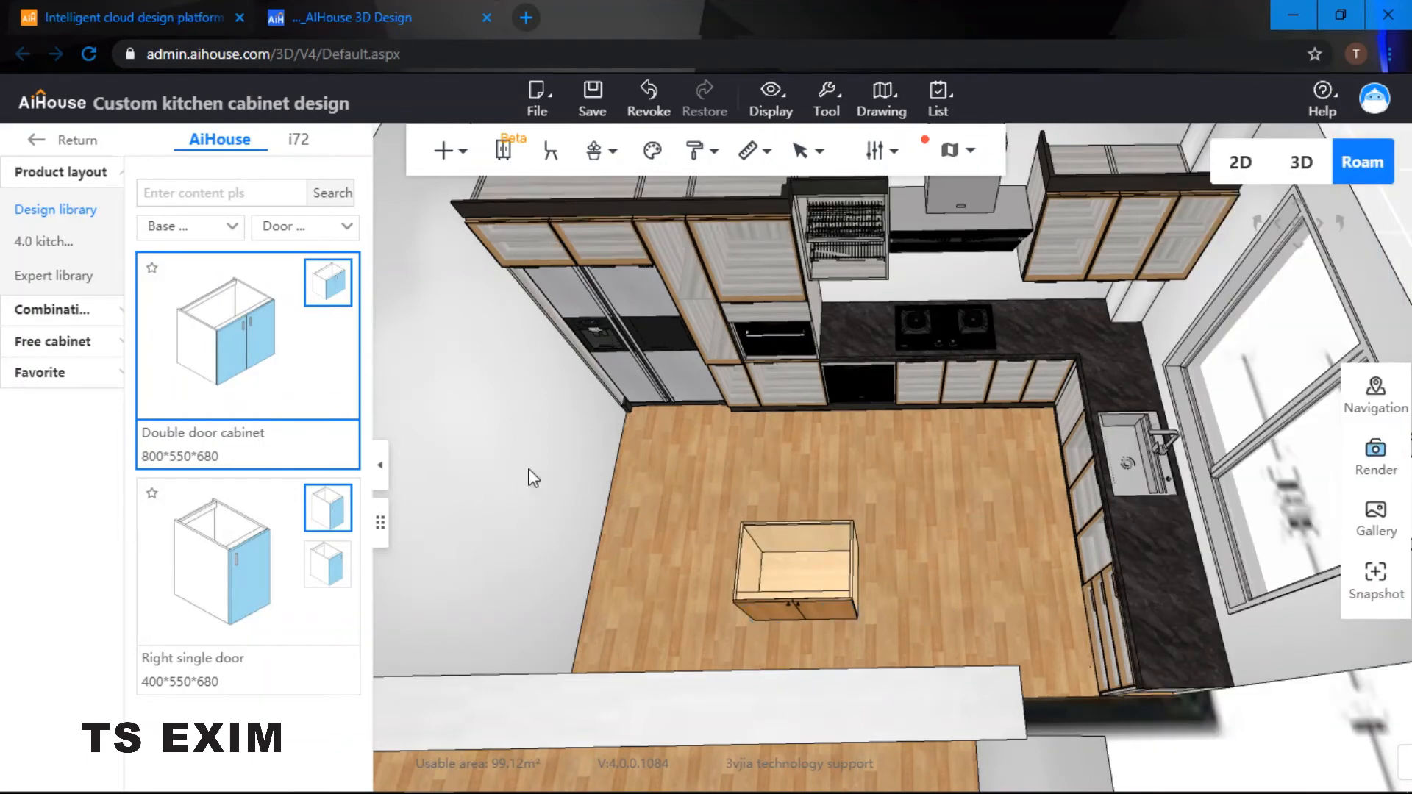
Step: Place a 400*550*680 right single door cabinet flush against the double door cabinet's sink-side end
left_click(259, 553)
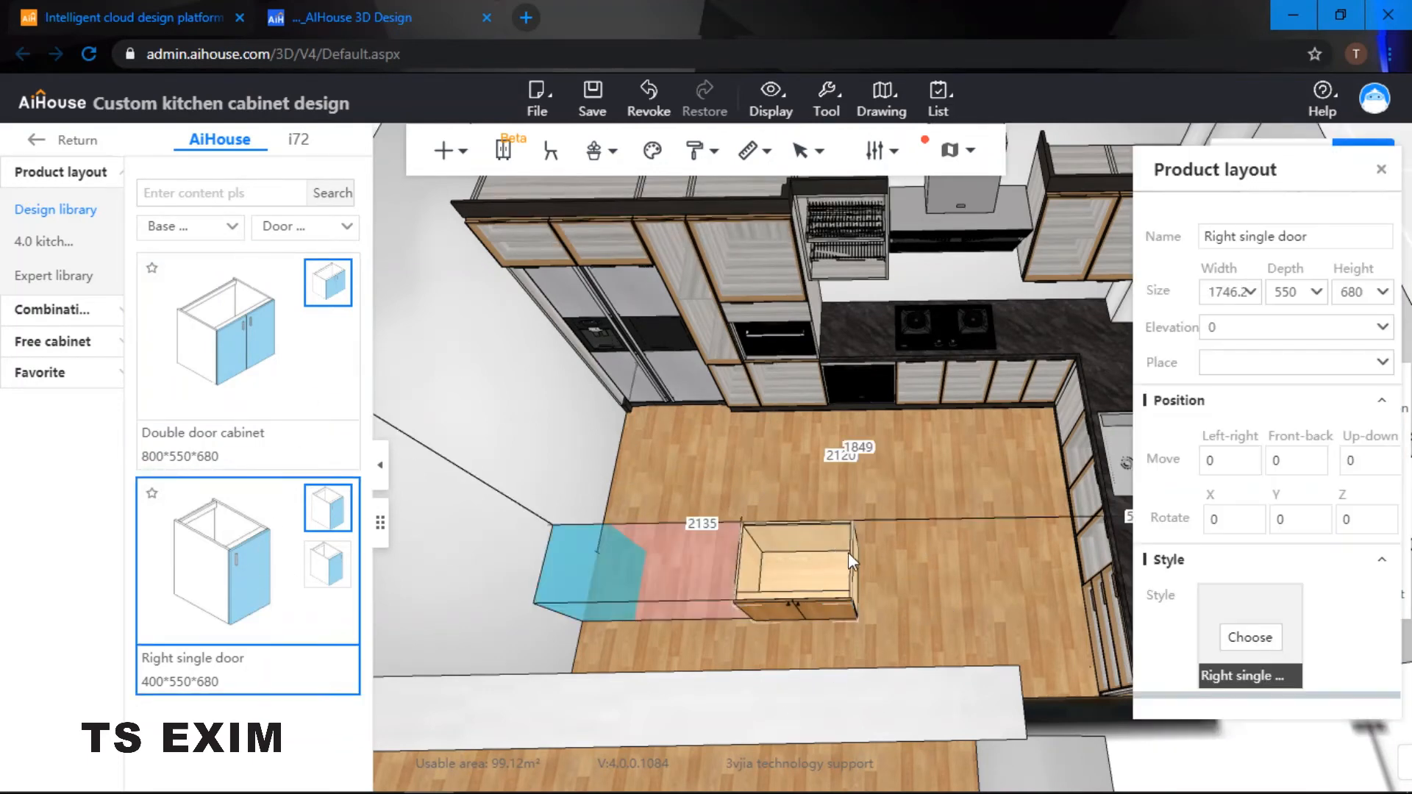
left_click(903, 597)
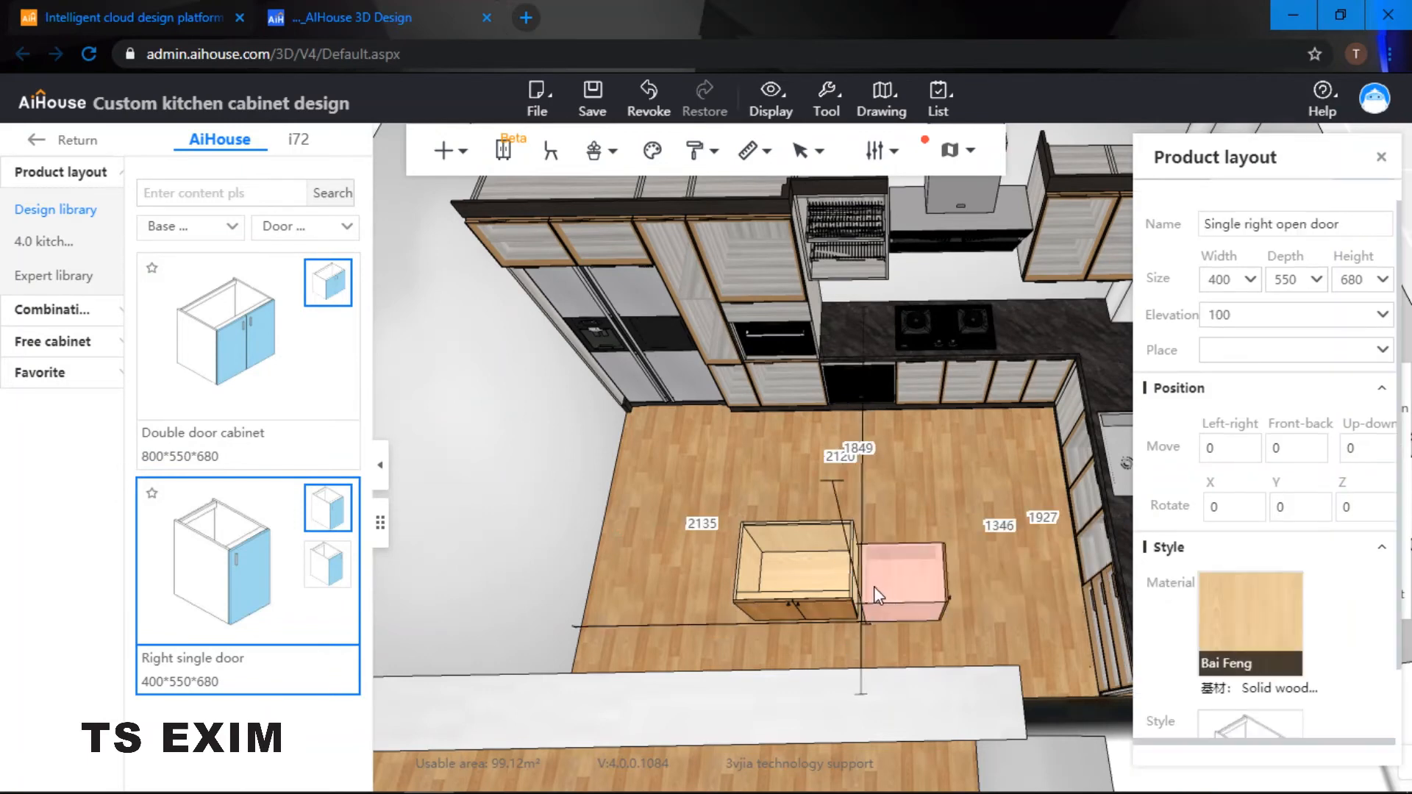
left_click(953, 506)
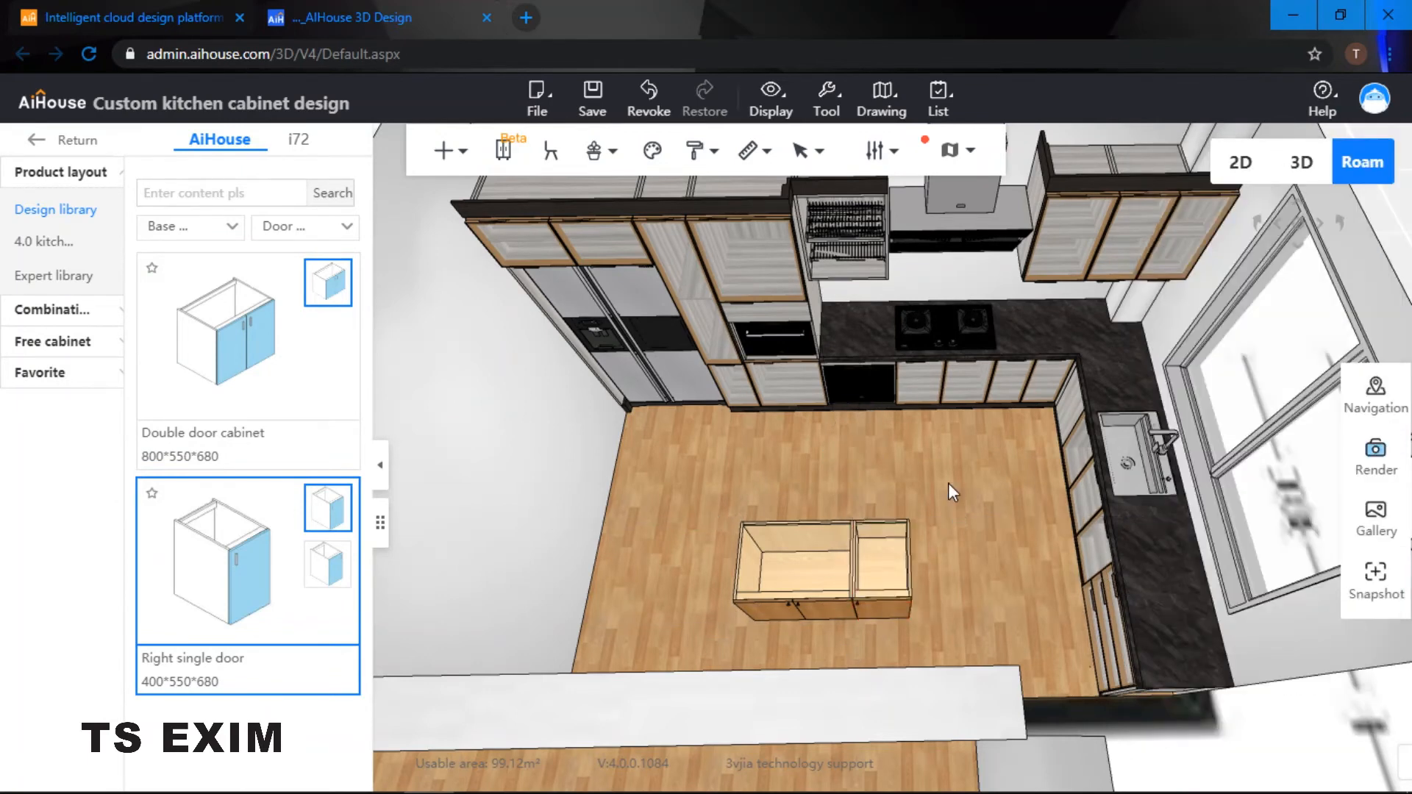
left_click_drag(947, 482, 933, 478)
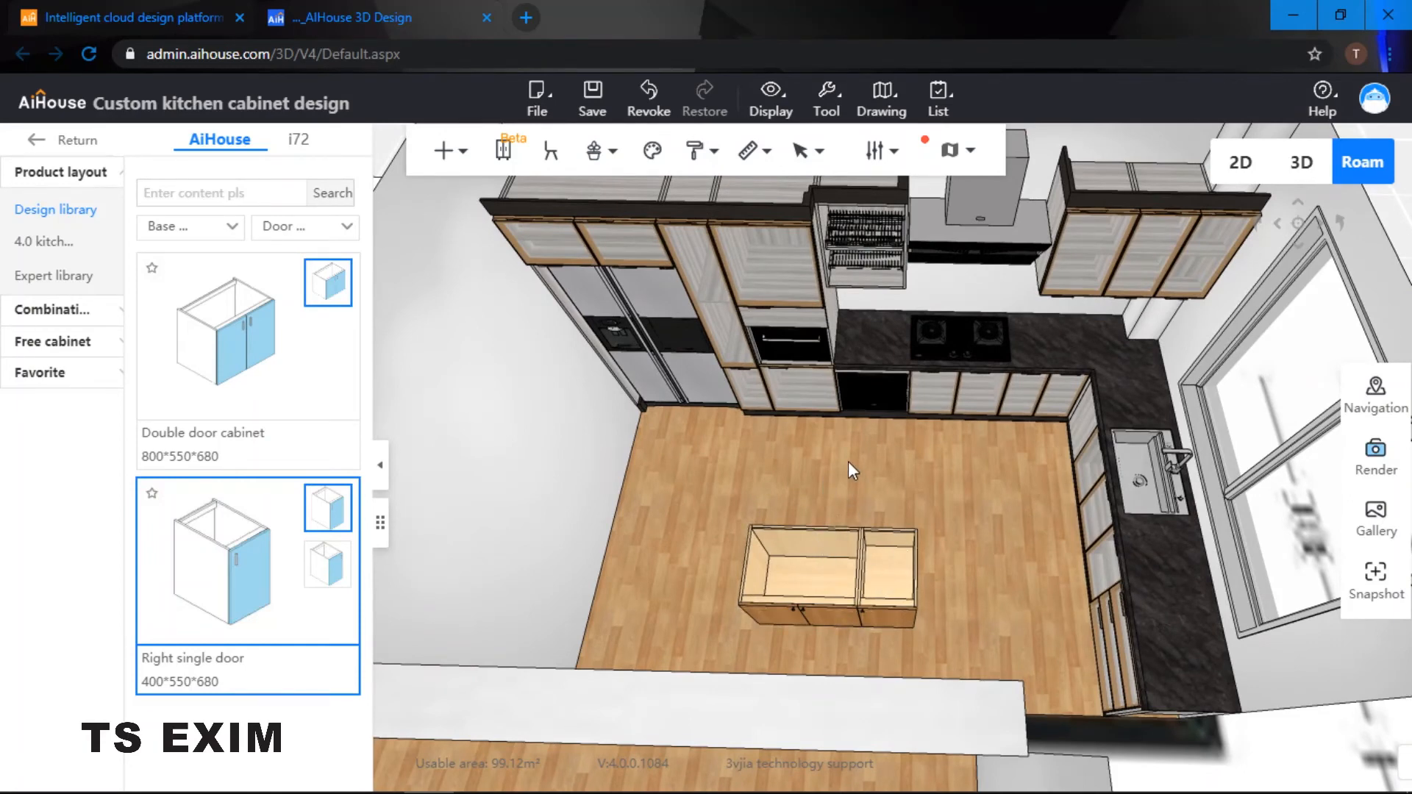
Step: Try turning the single door cabinet and the double door cabinet around their shared corner in quarter turns
left_click(890, 546)
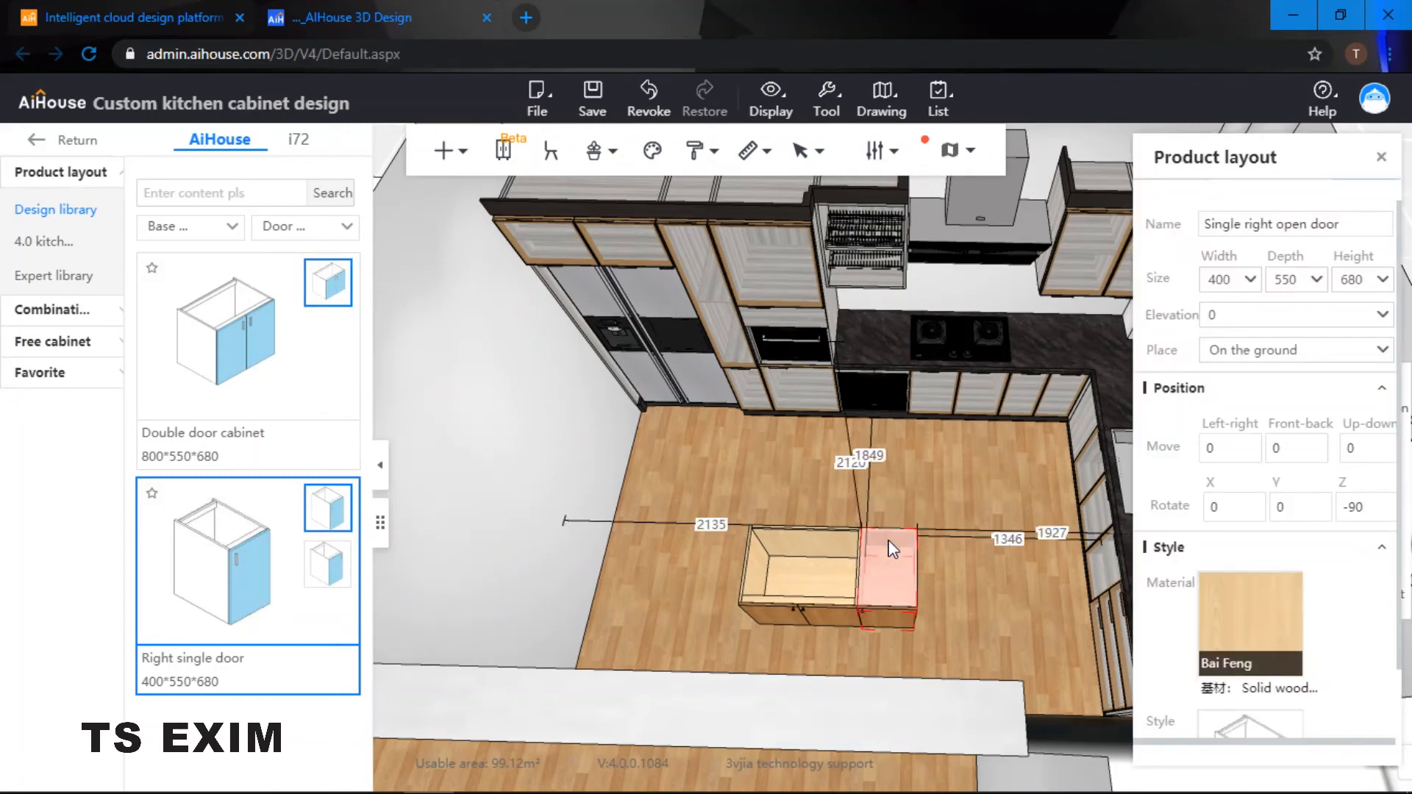
key("space")
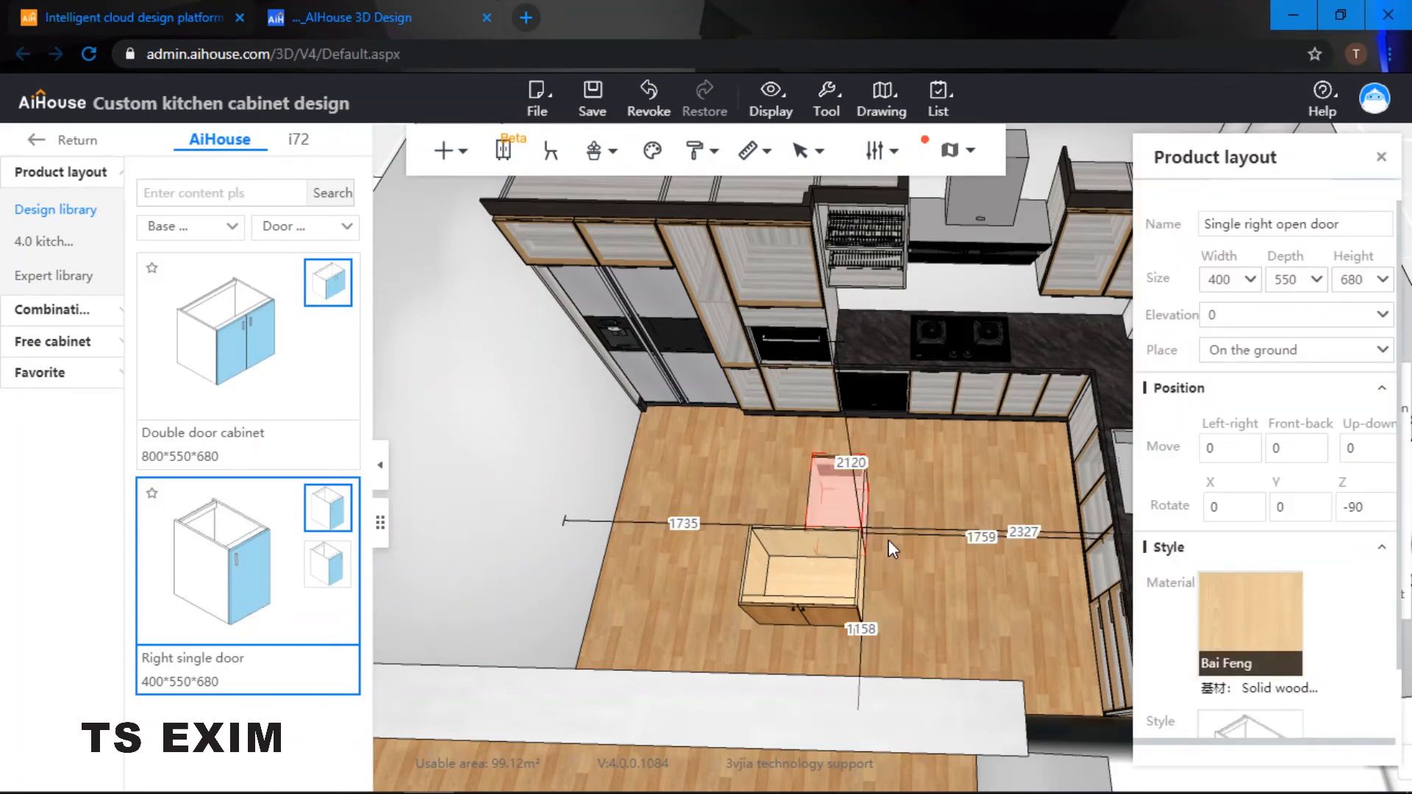
key("space")
key("space")
key("space")
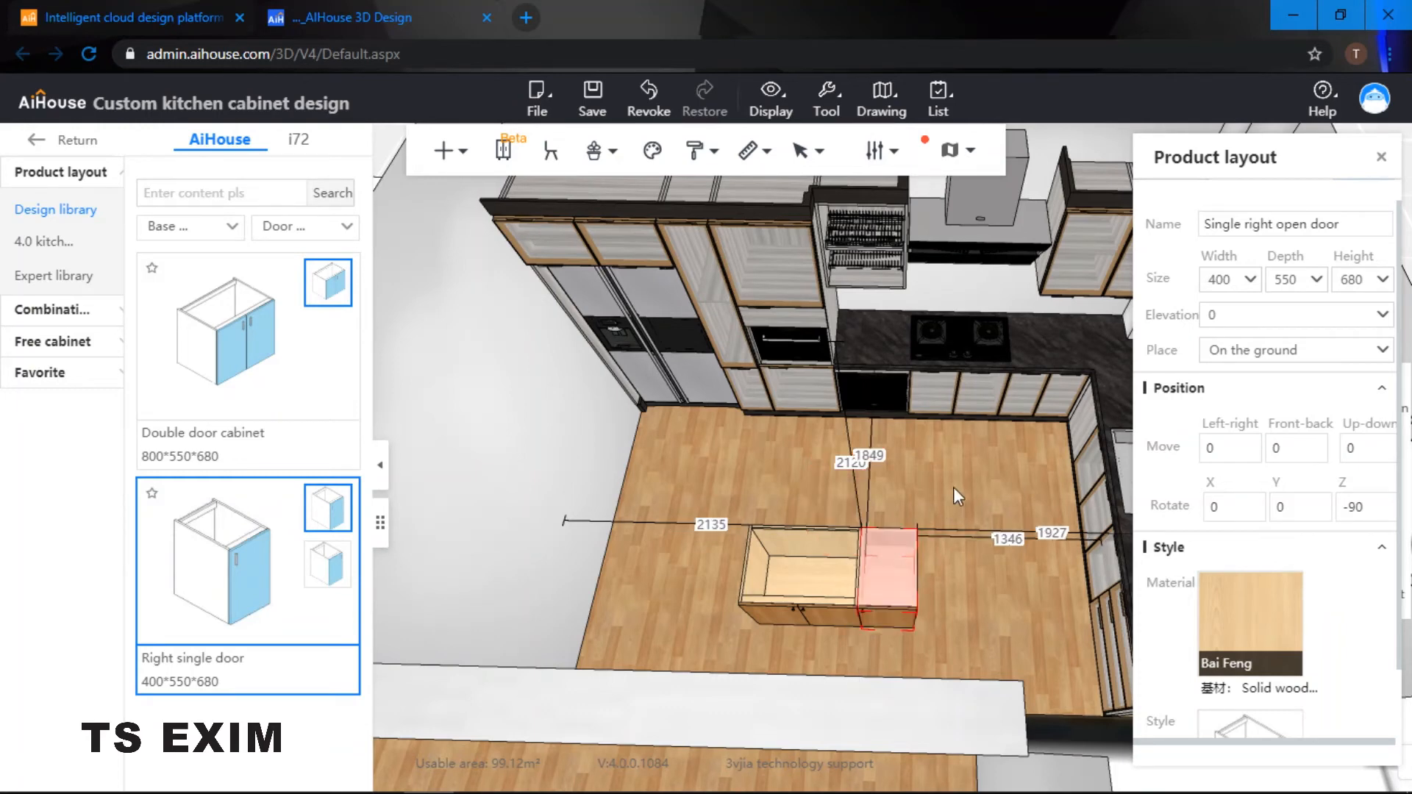
left_click(953, 487)
left_click(887, 574)
left_click(815, 563)
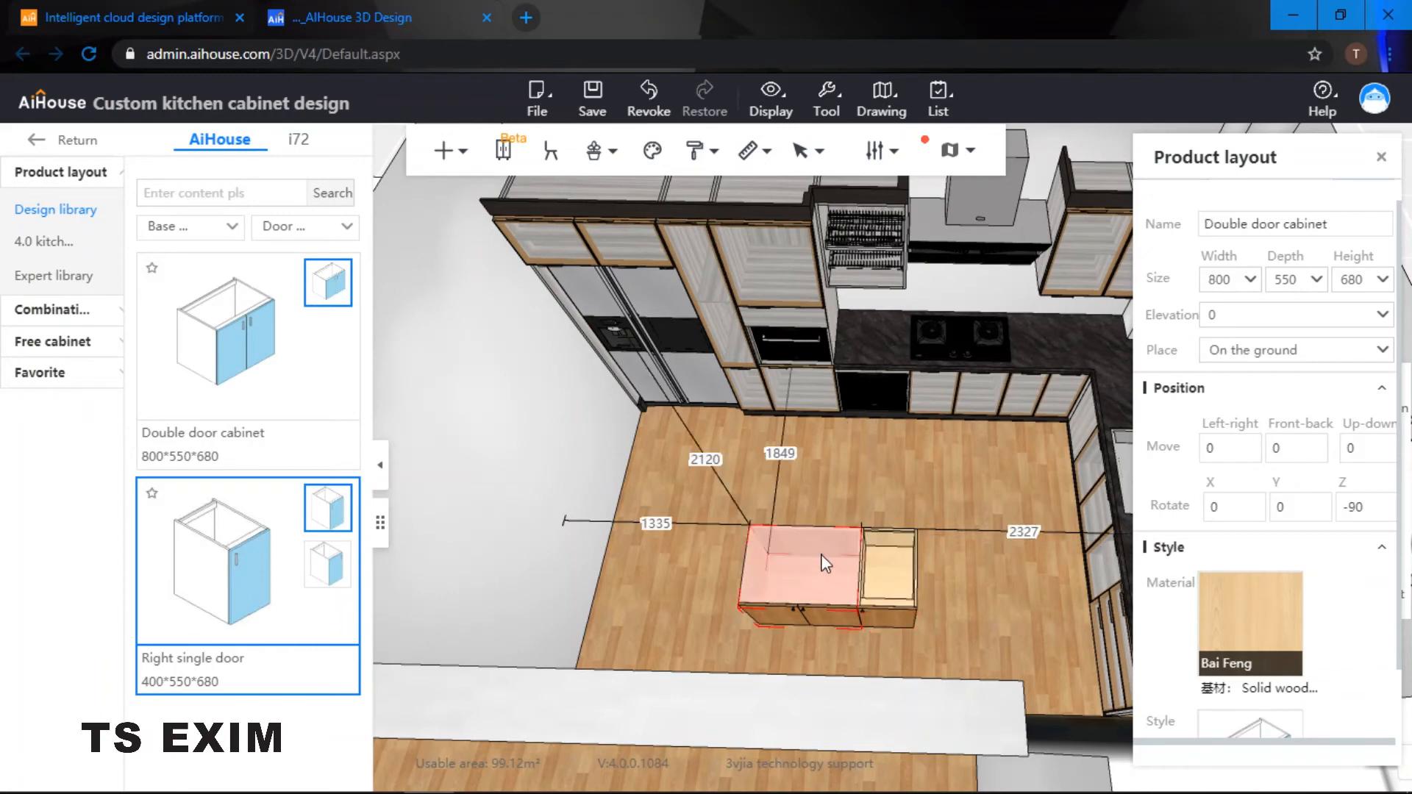
key("space")
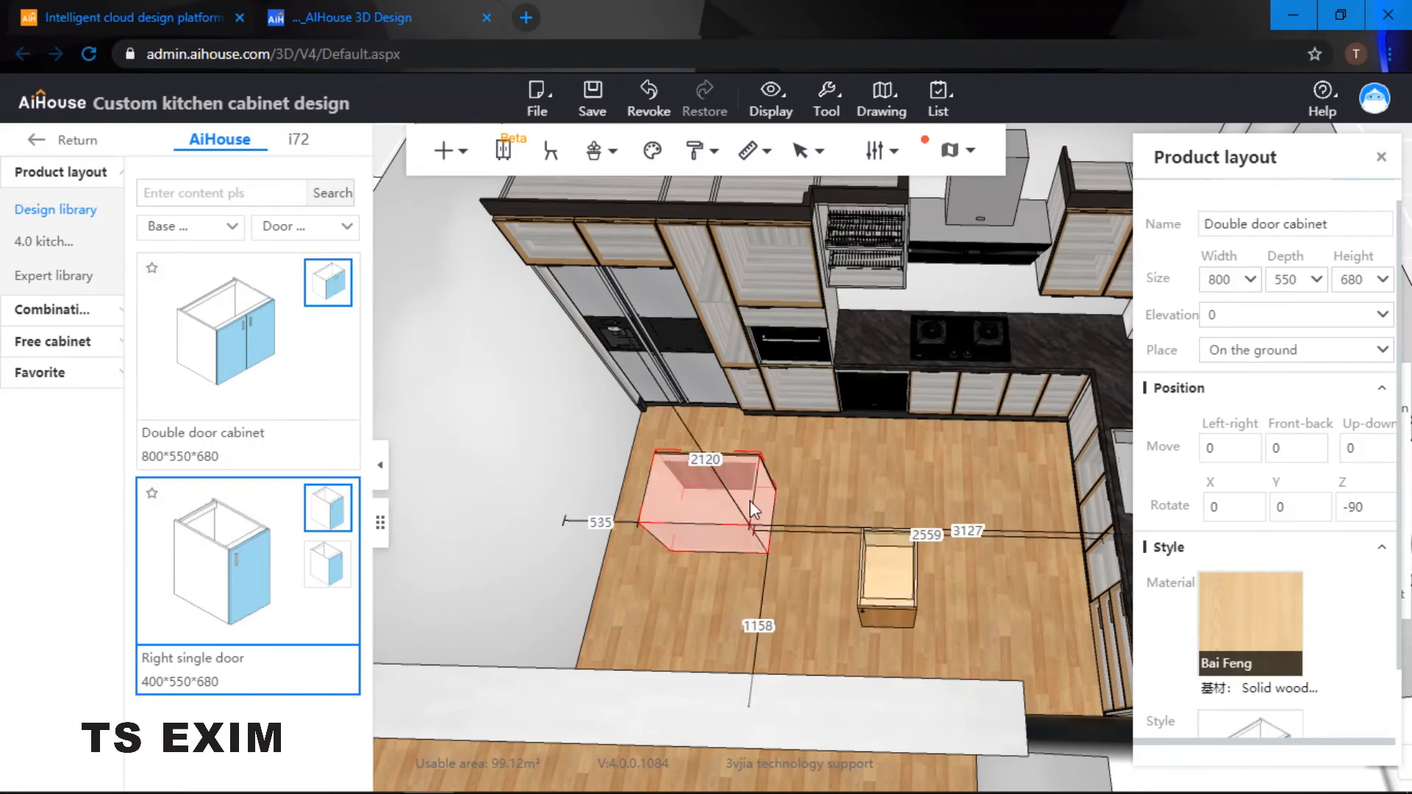
left_click_drag(748, 500, 853, 512)
Step: Turn the single door cabinet so it stands back to back with the sink-side end of the double door cabinet
left_click(904, 558)
key("space")
left_click(765, 484)
right_click_drag(950, 497, 1041, 570)
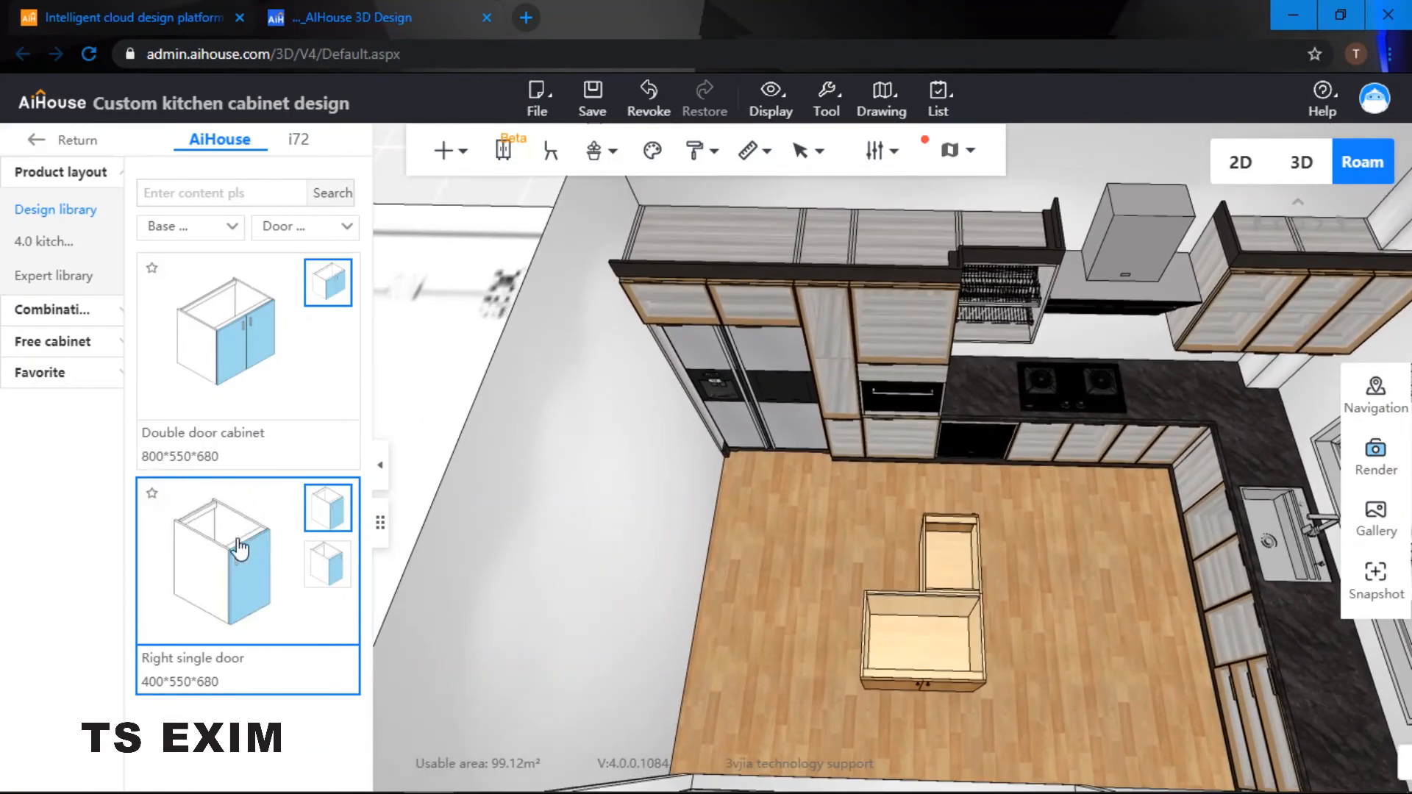
Step: Complete the rectangular island with an 800*550*680 double door cabinet beside the rear single door cabinet and a 400*550*680 single door cabinet beside the front one
left_click(241, 353)
left_click(882, 563)
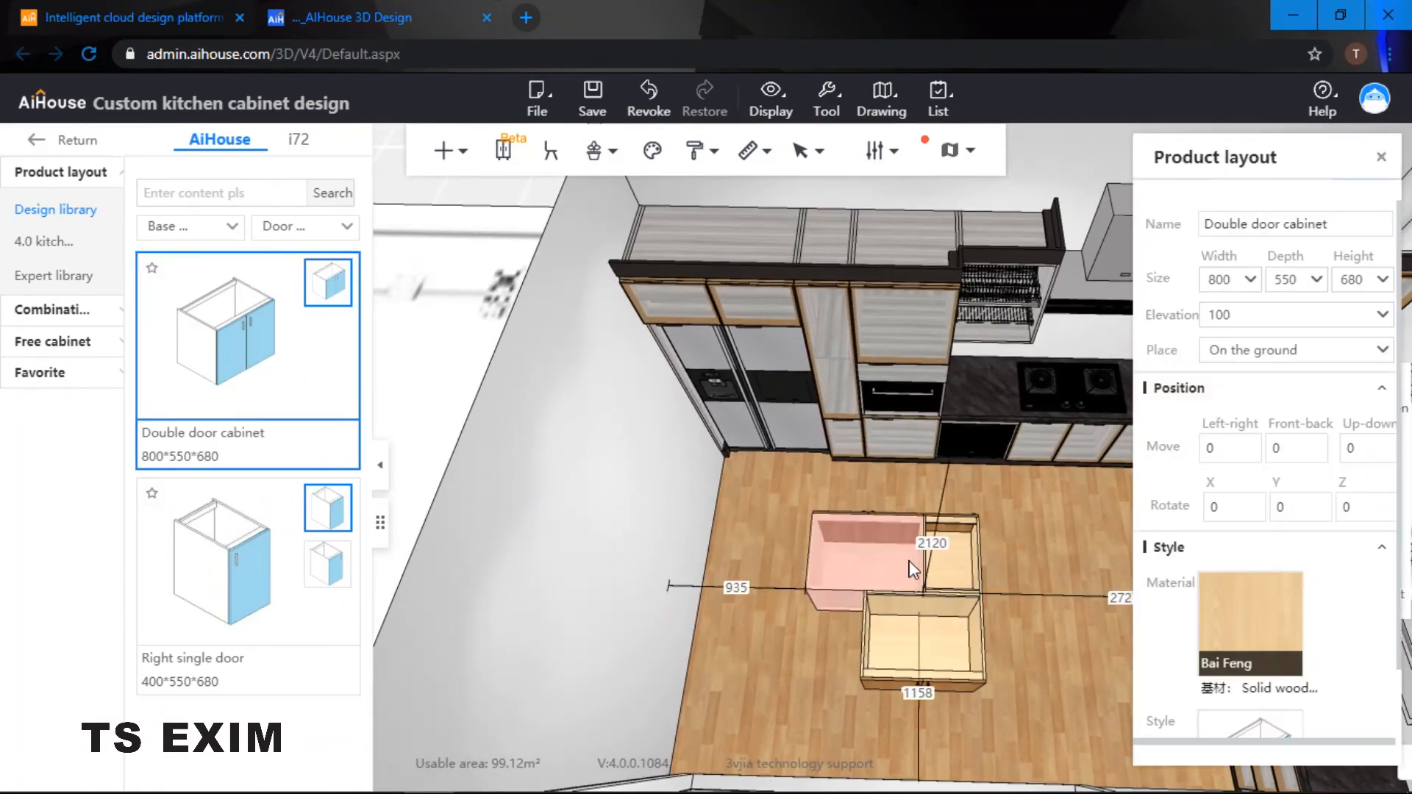
left_click(230, 583)
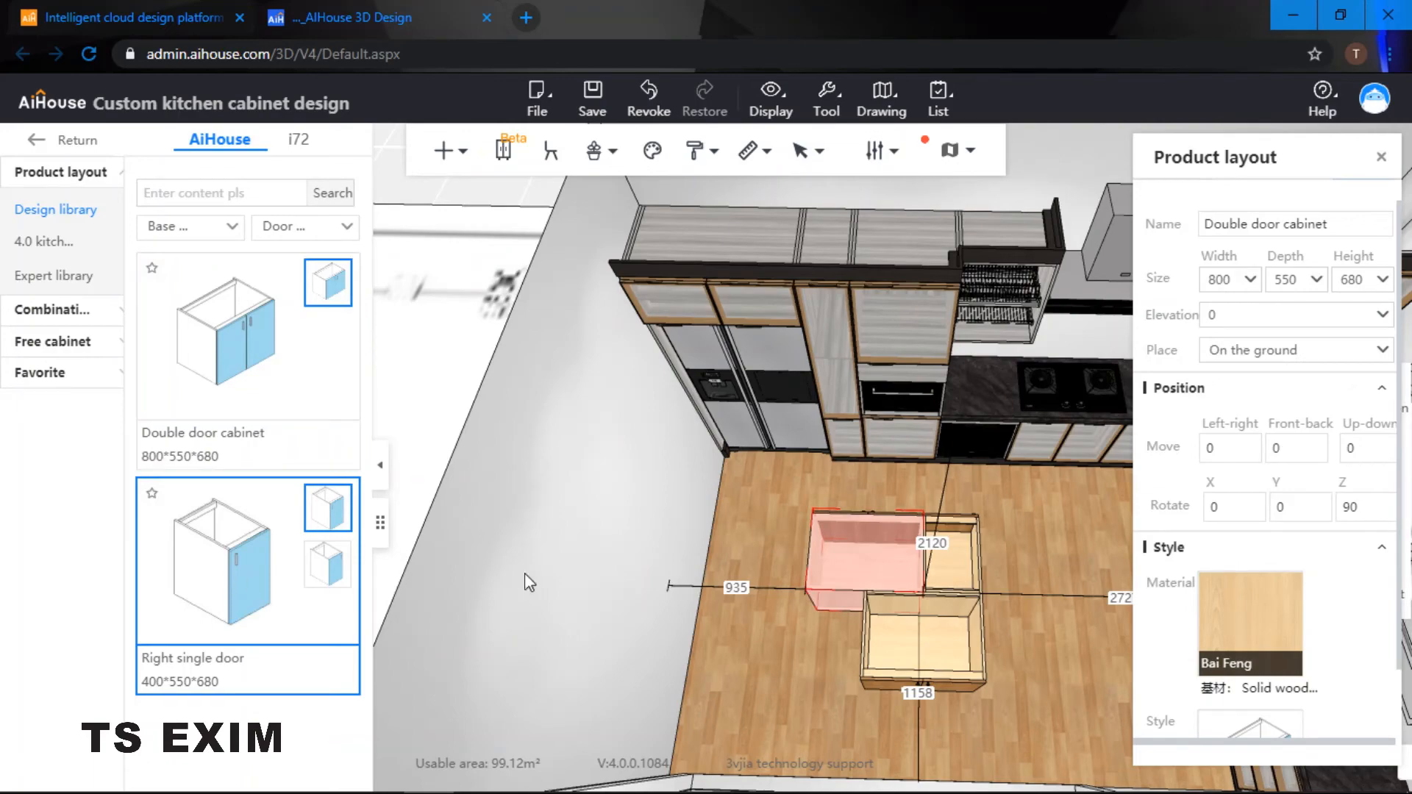
left_click(863, 626)
left_click(1052, 548)
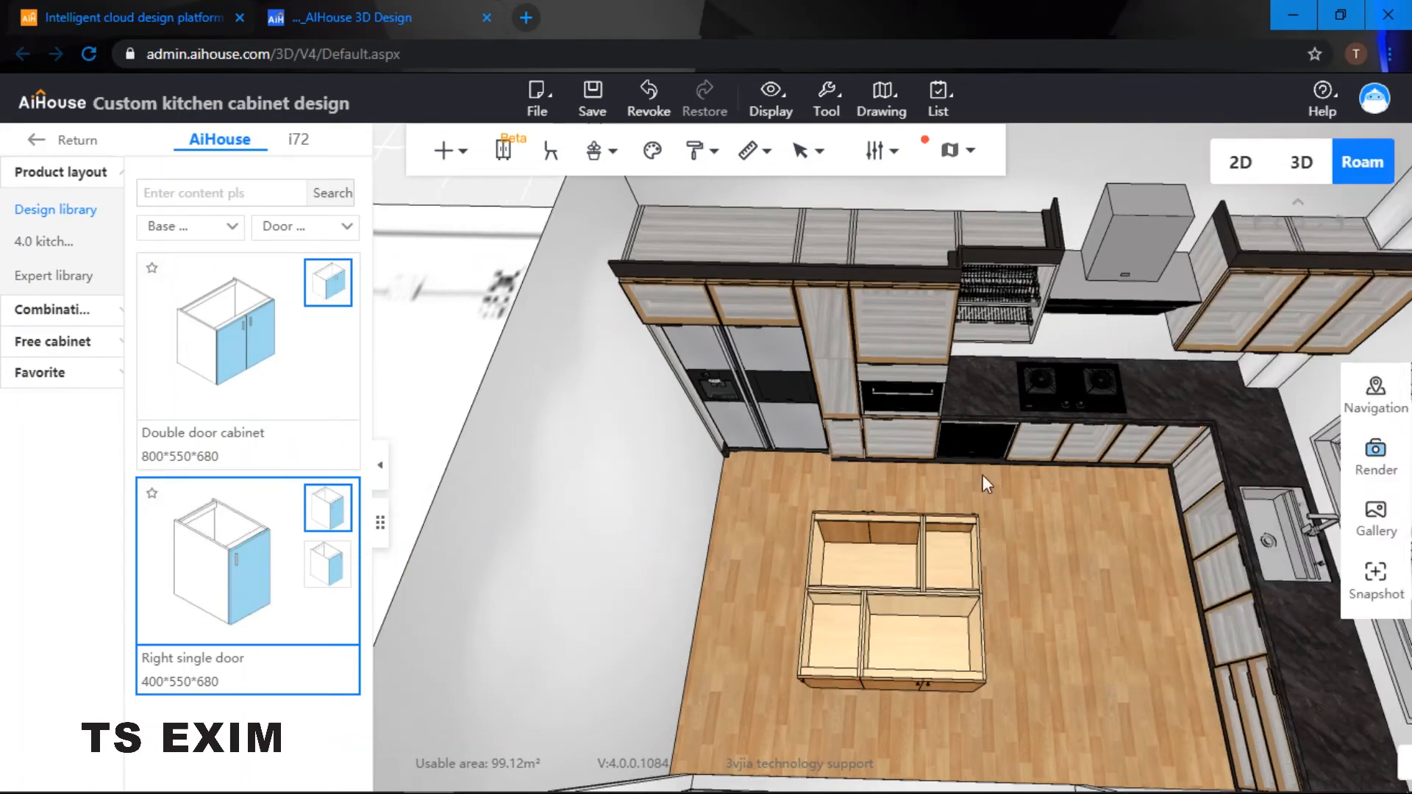
Step: Group the four island cabinets into one combination and save it to the unnamed category of favorites
left_click_drag(982, 475, 869, 478)
left_click_drag(1105, 466, 851, 331)
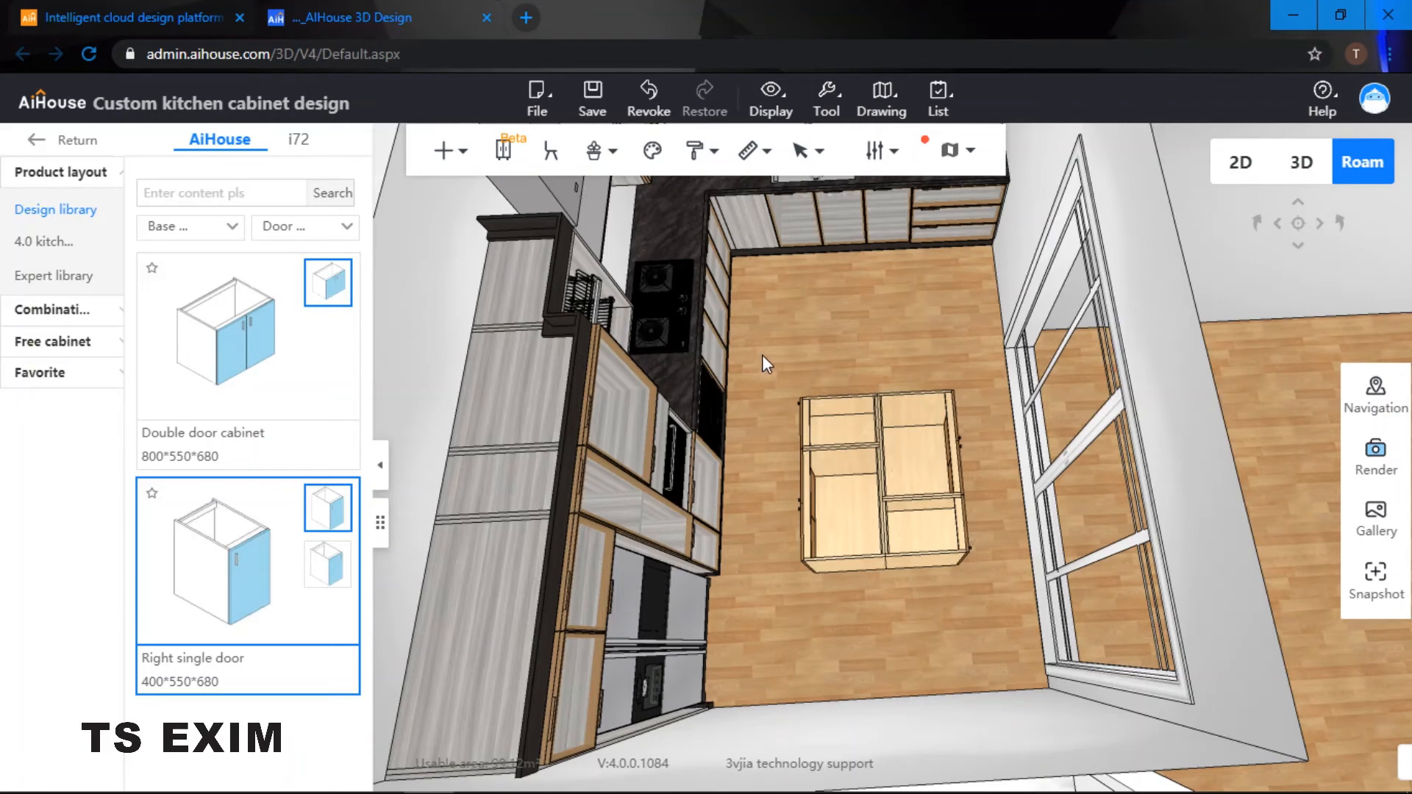
left_click_drag(762, 354, 1006, 643)
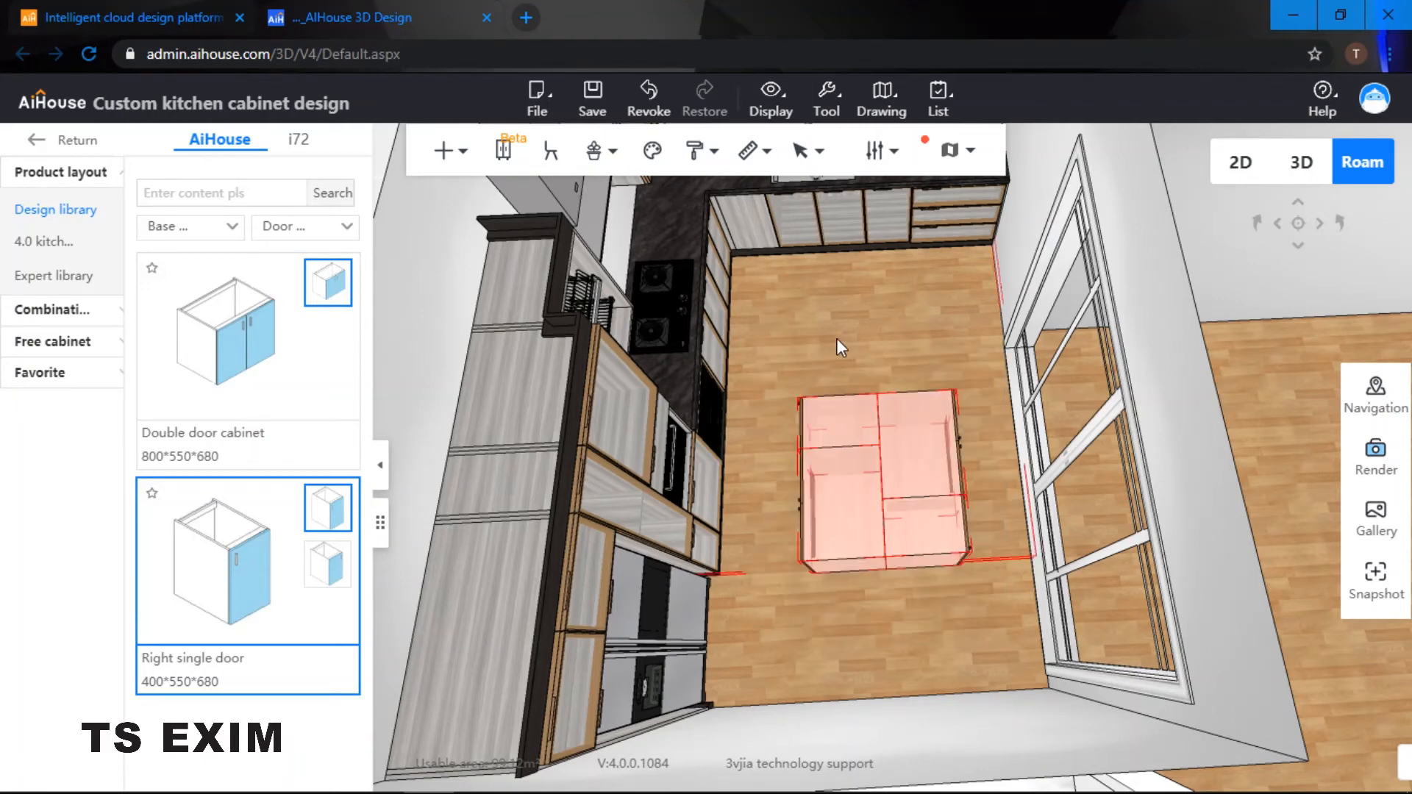
left_click(851, 358)
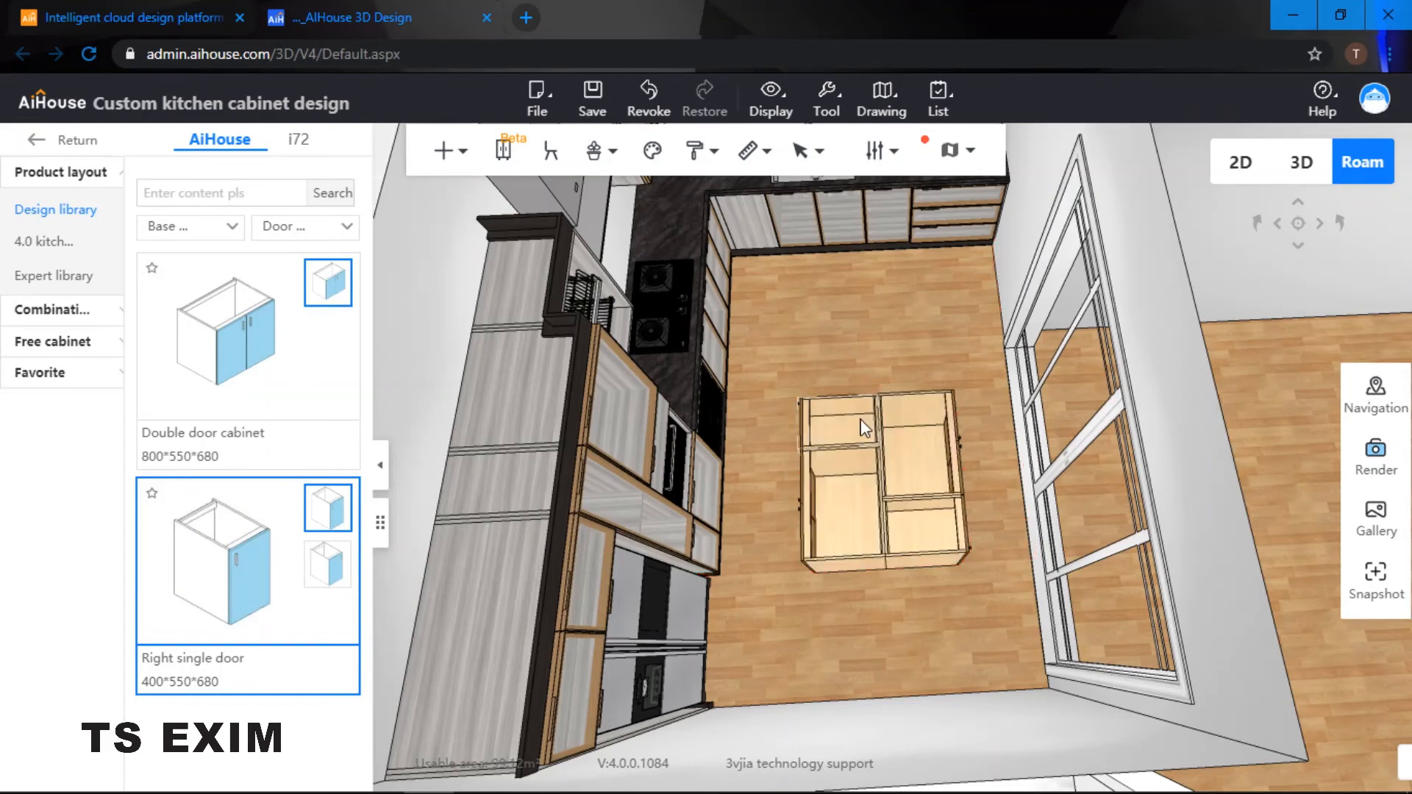
left_click(843, 418)
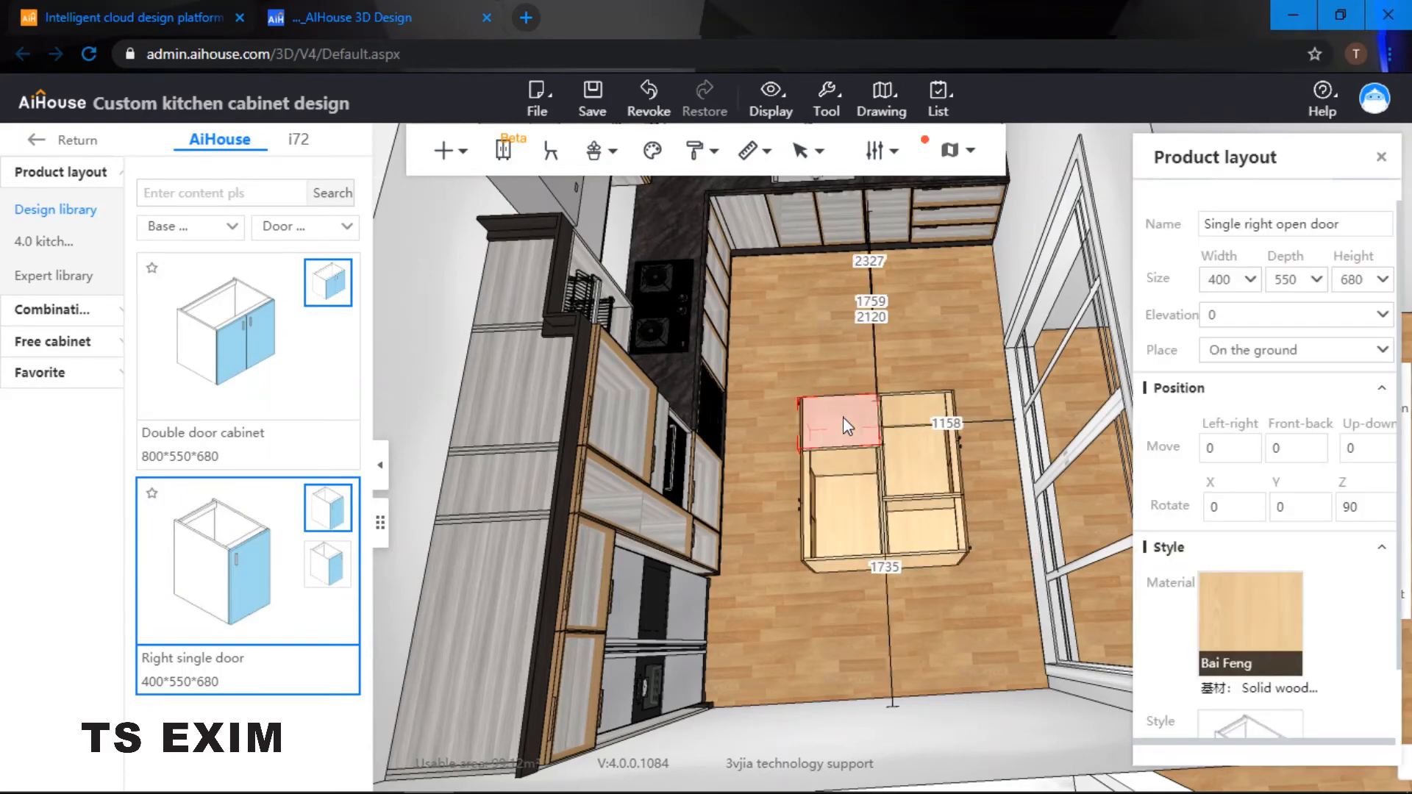
left_click(922, 534, "ctrl")
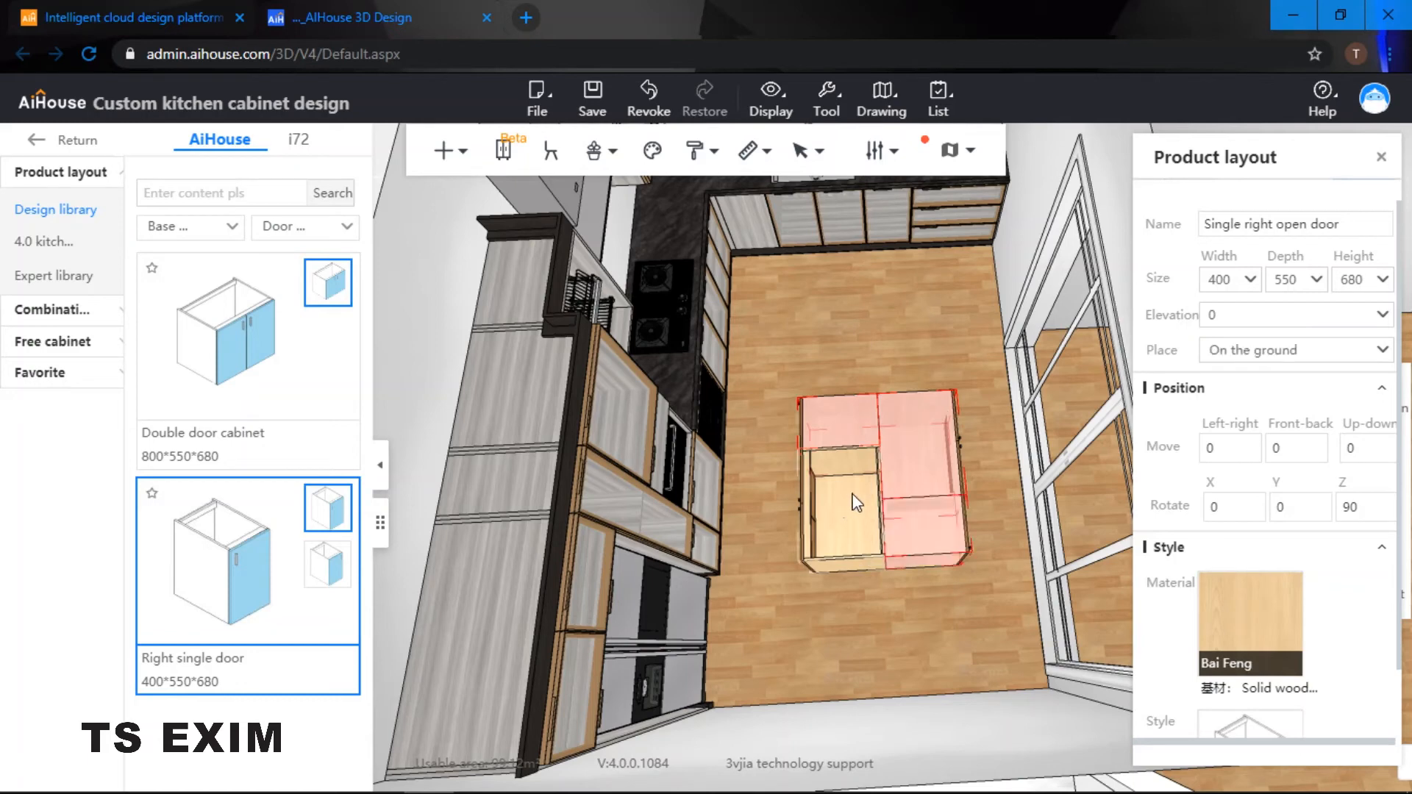
left_click(852, 497, "ctrl")
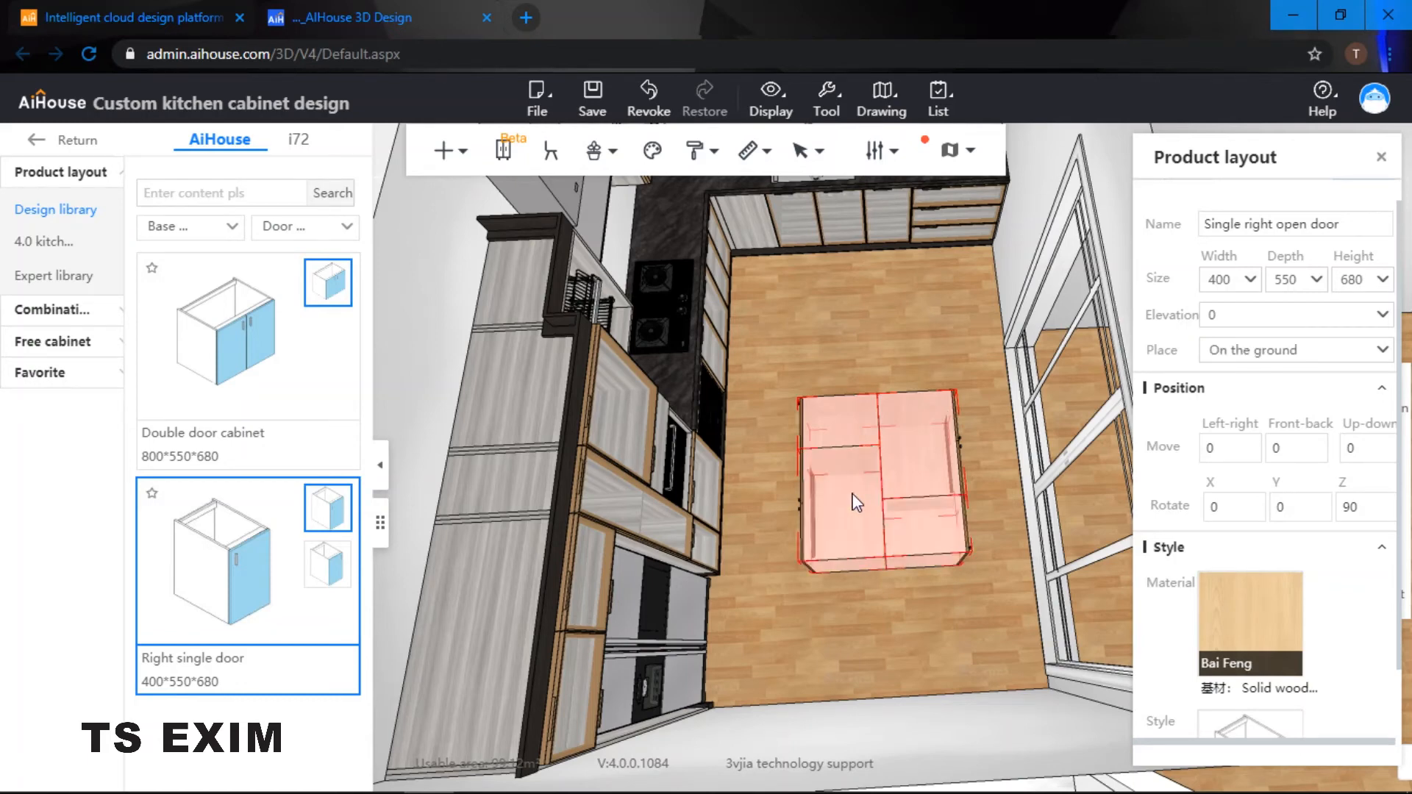
key("ctrl+g")
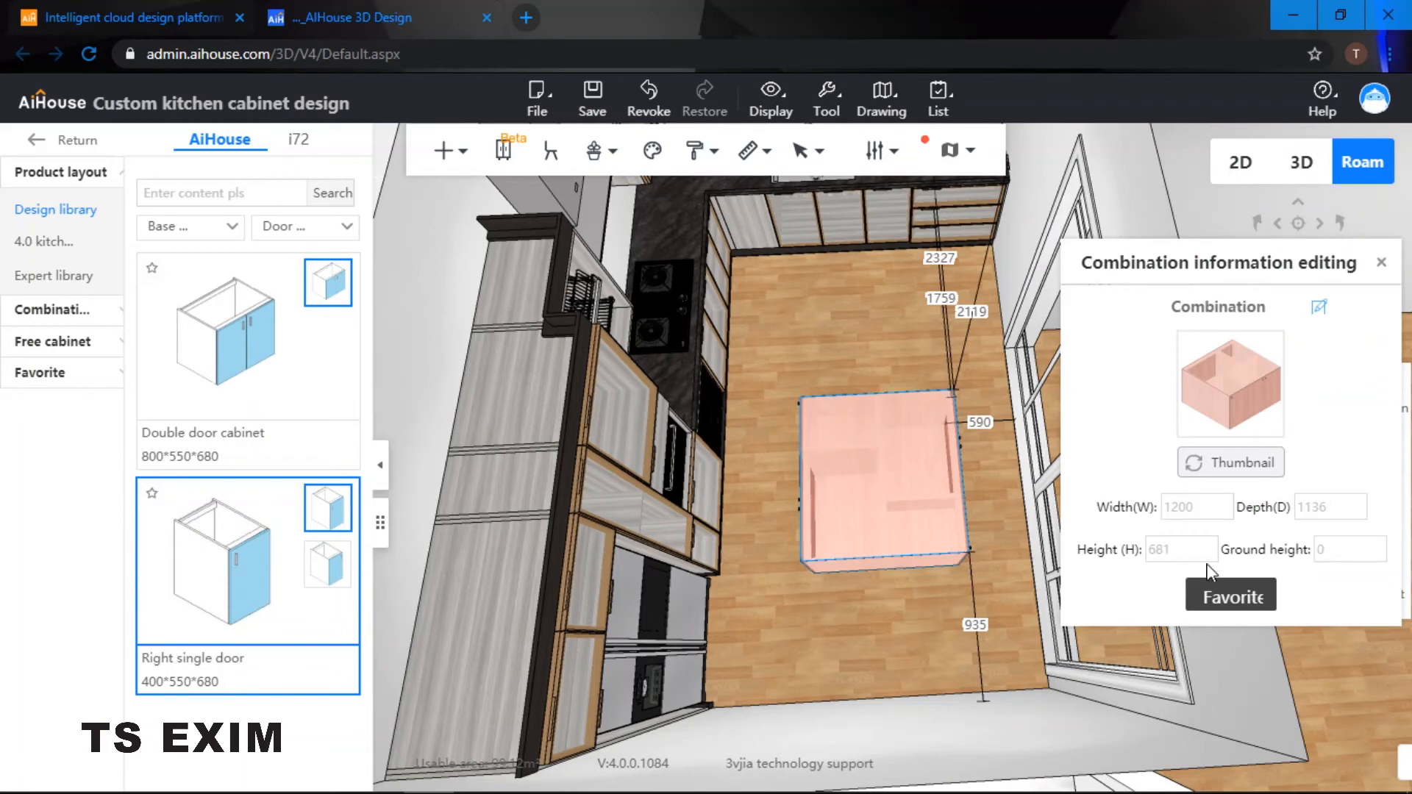
left_click(1235, 597)
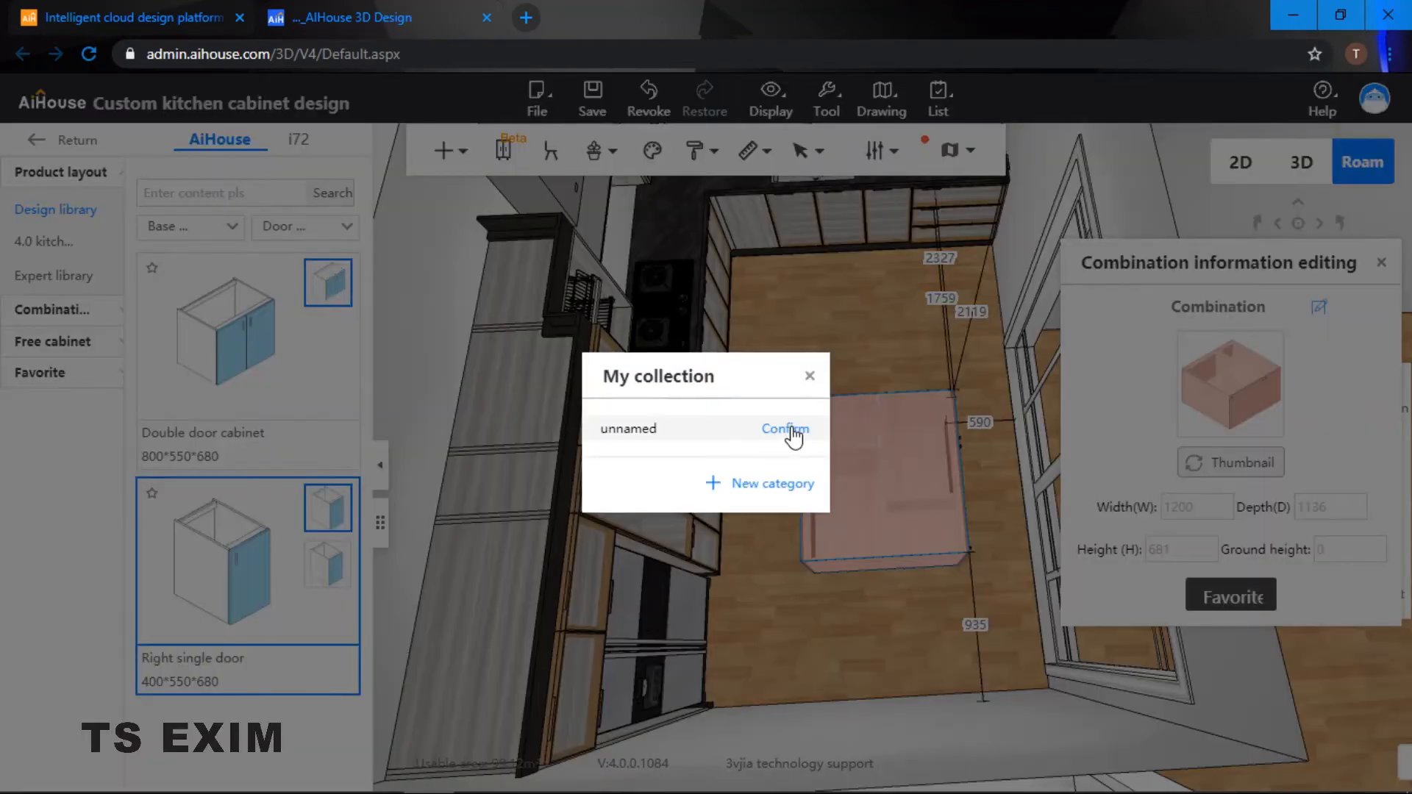
left_click(791, 434)
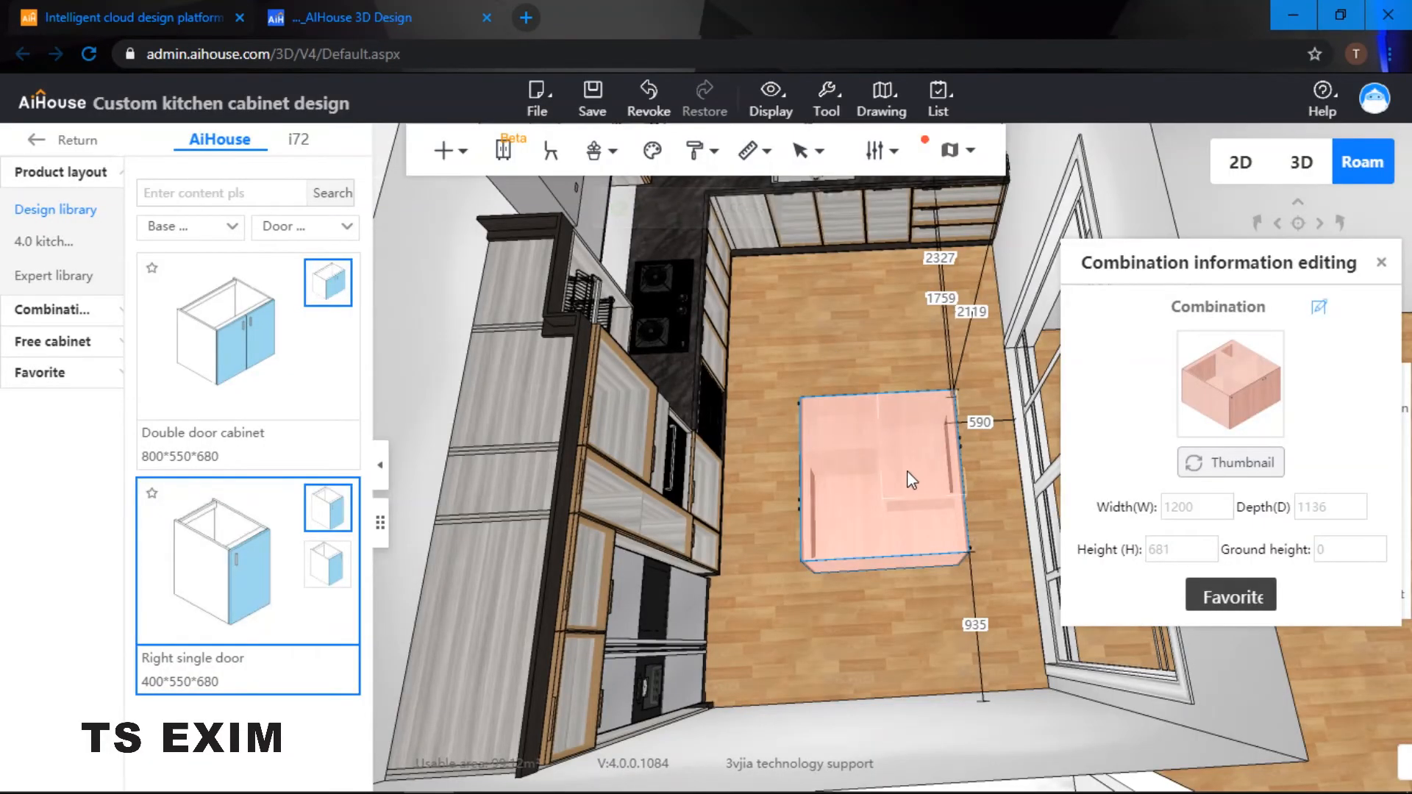
Step: Move the island combination toward the sink-side cabinet run, to about 1890 mm from the opposite wall
left_click(907, 471)
left_click(910, 474)
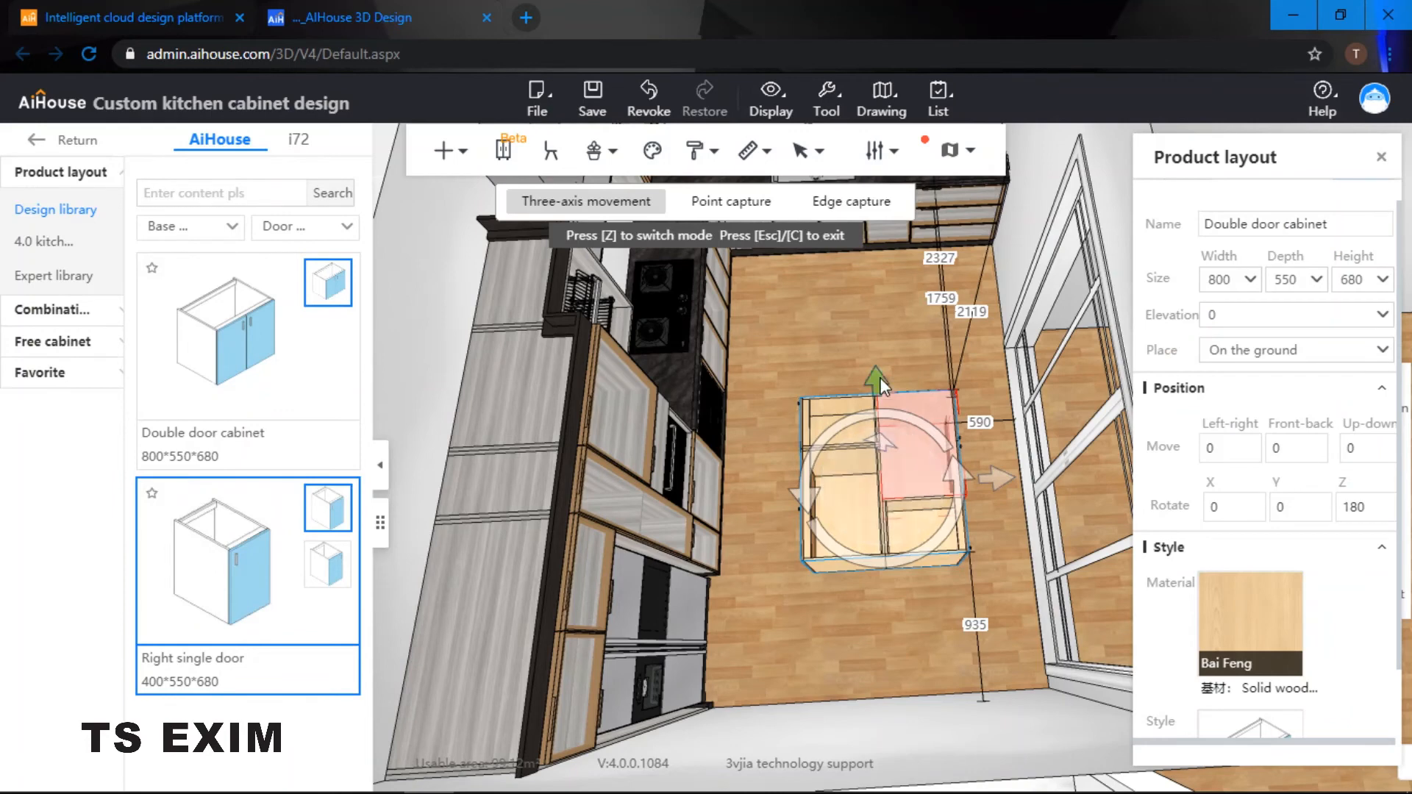
left_click_drag(870, 322, 870, 277)
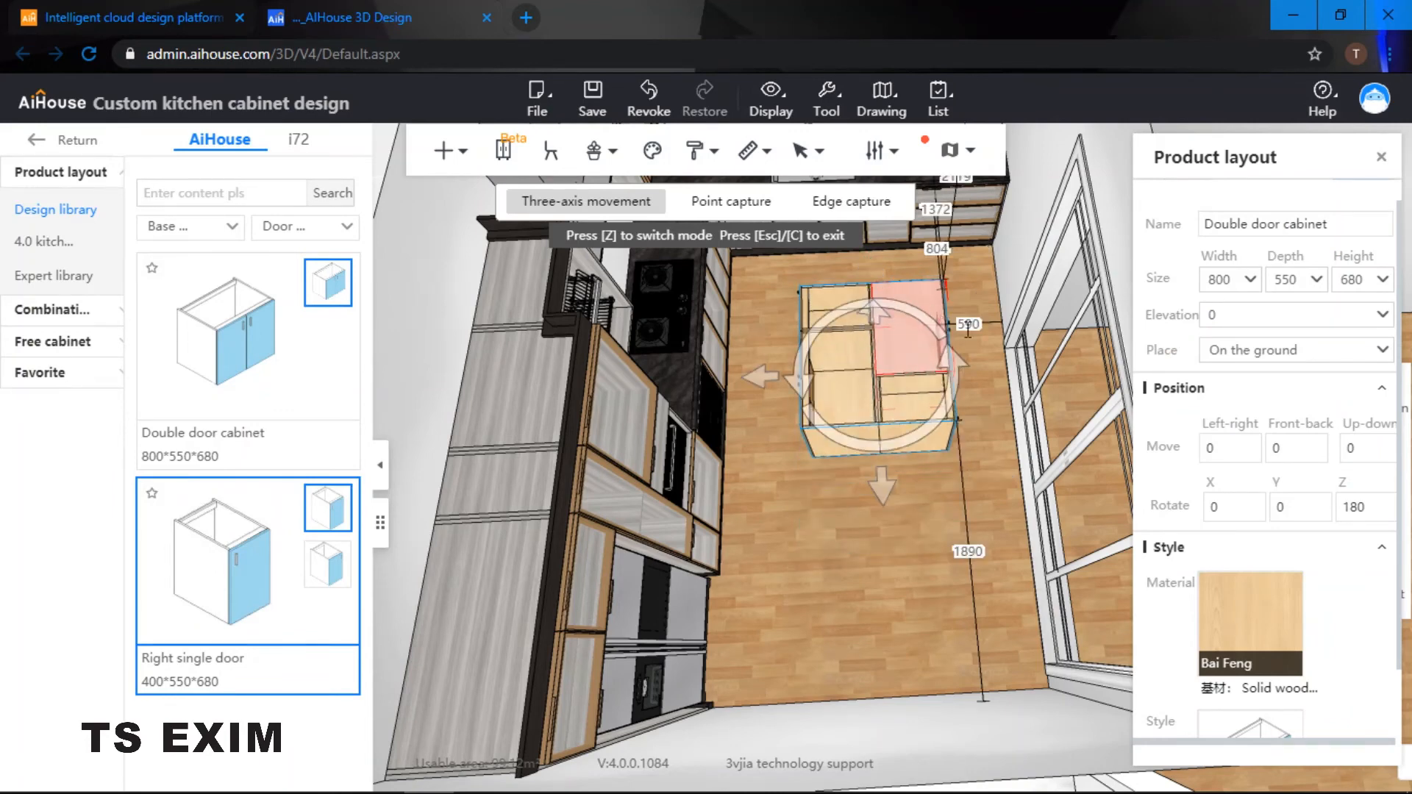
left_click(782, 325)
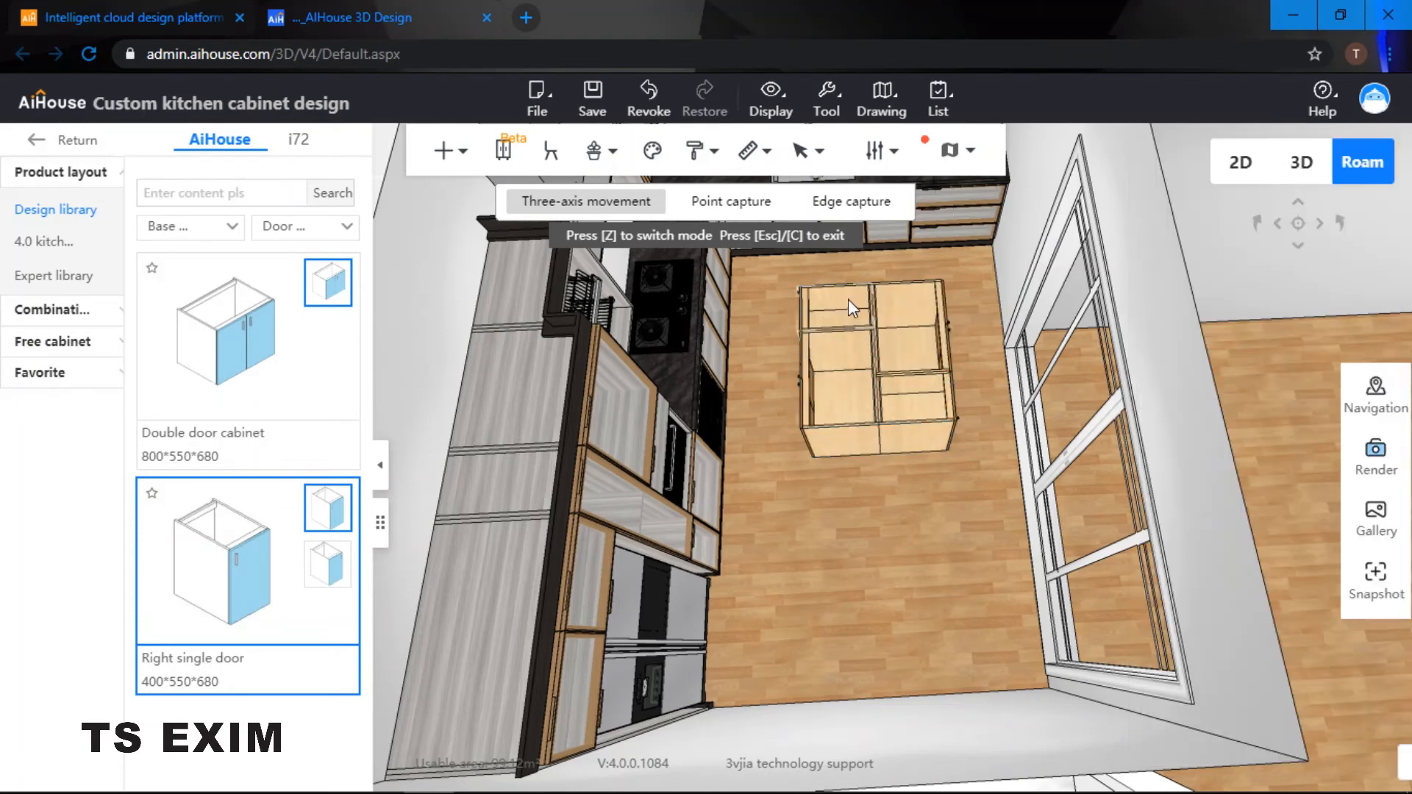
left_click(902, 314)
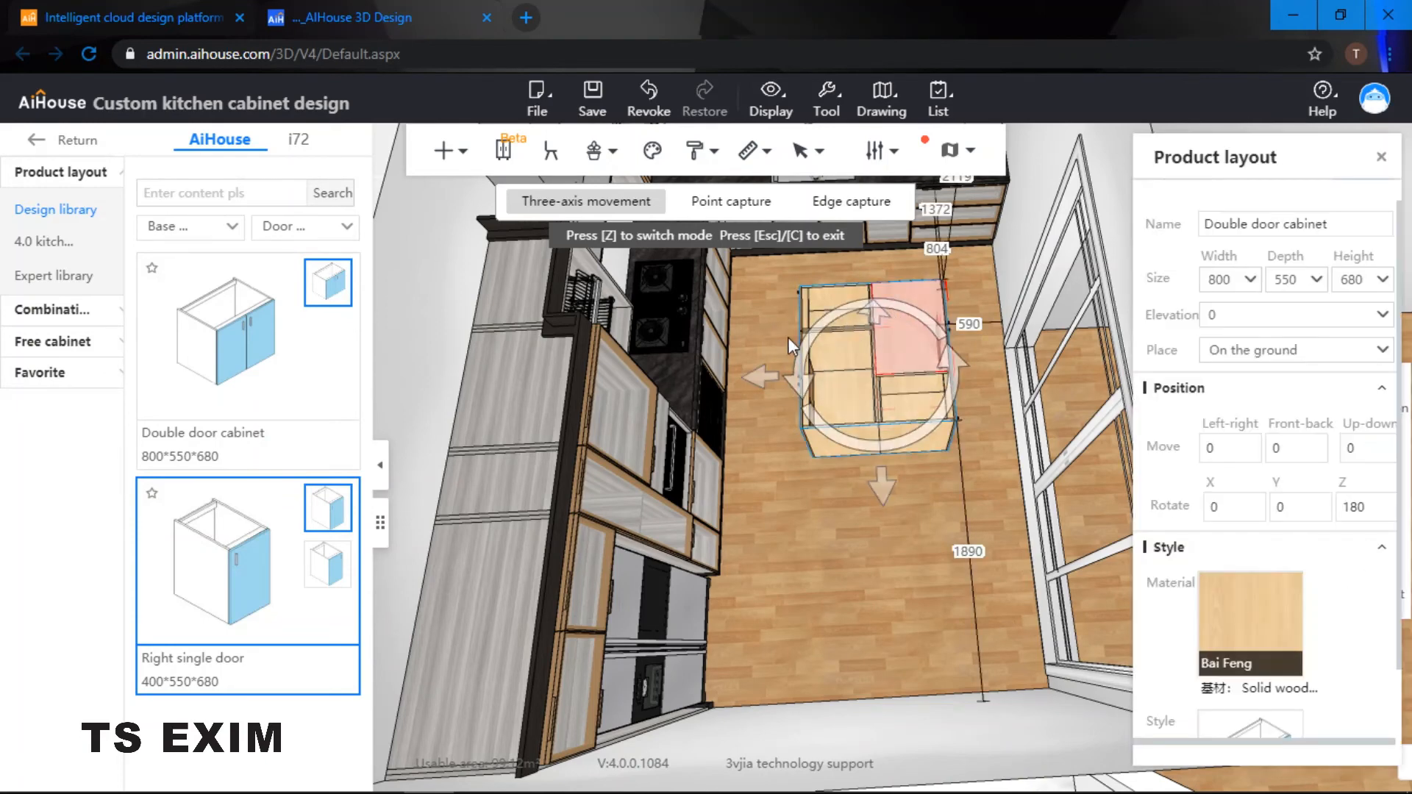
left_click(788, 281)
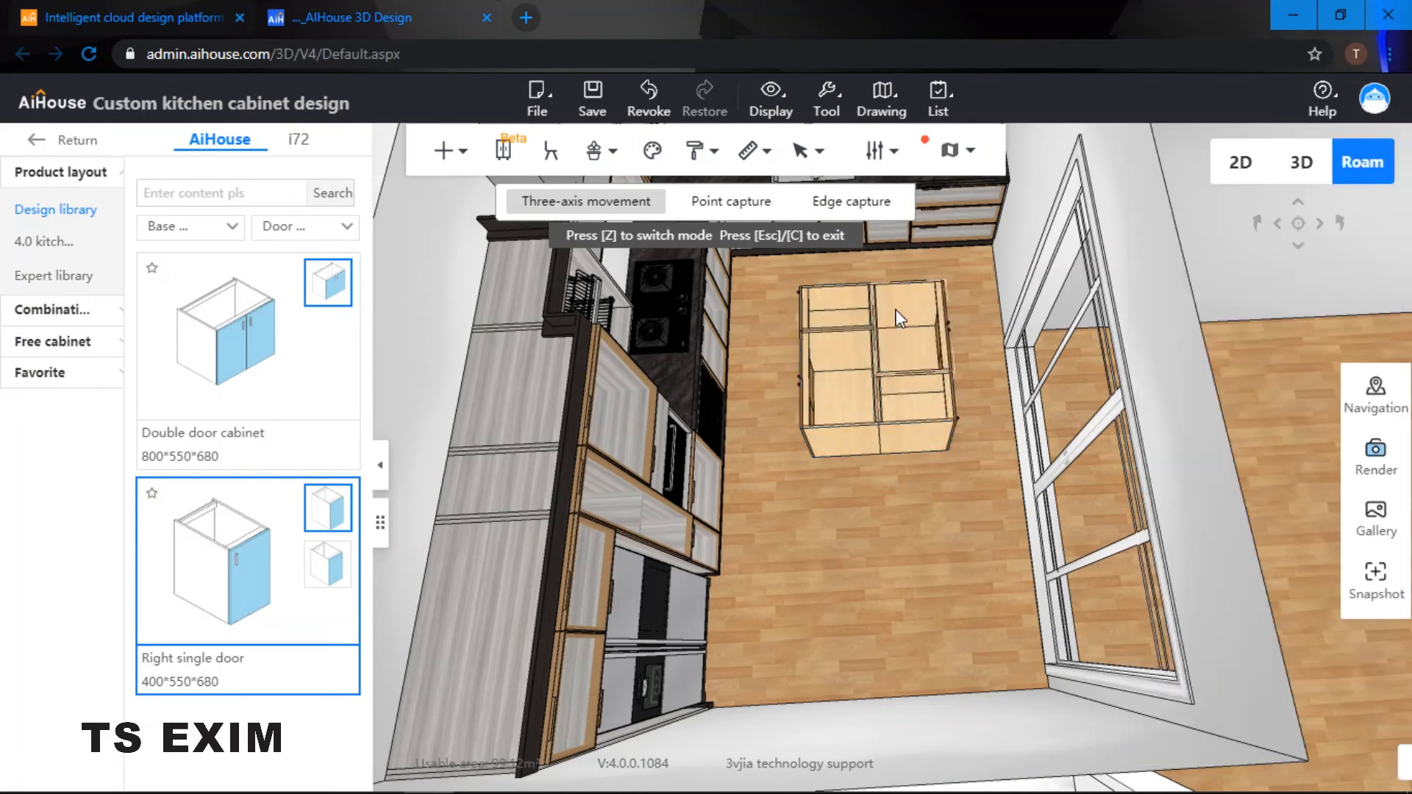
Step: Move the island combination closer to the sink-side cabinets, to about 1996 mm from the opposite wall
left_click_drag(978, 290, 950, 329)
key("Escape")
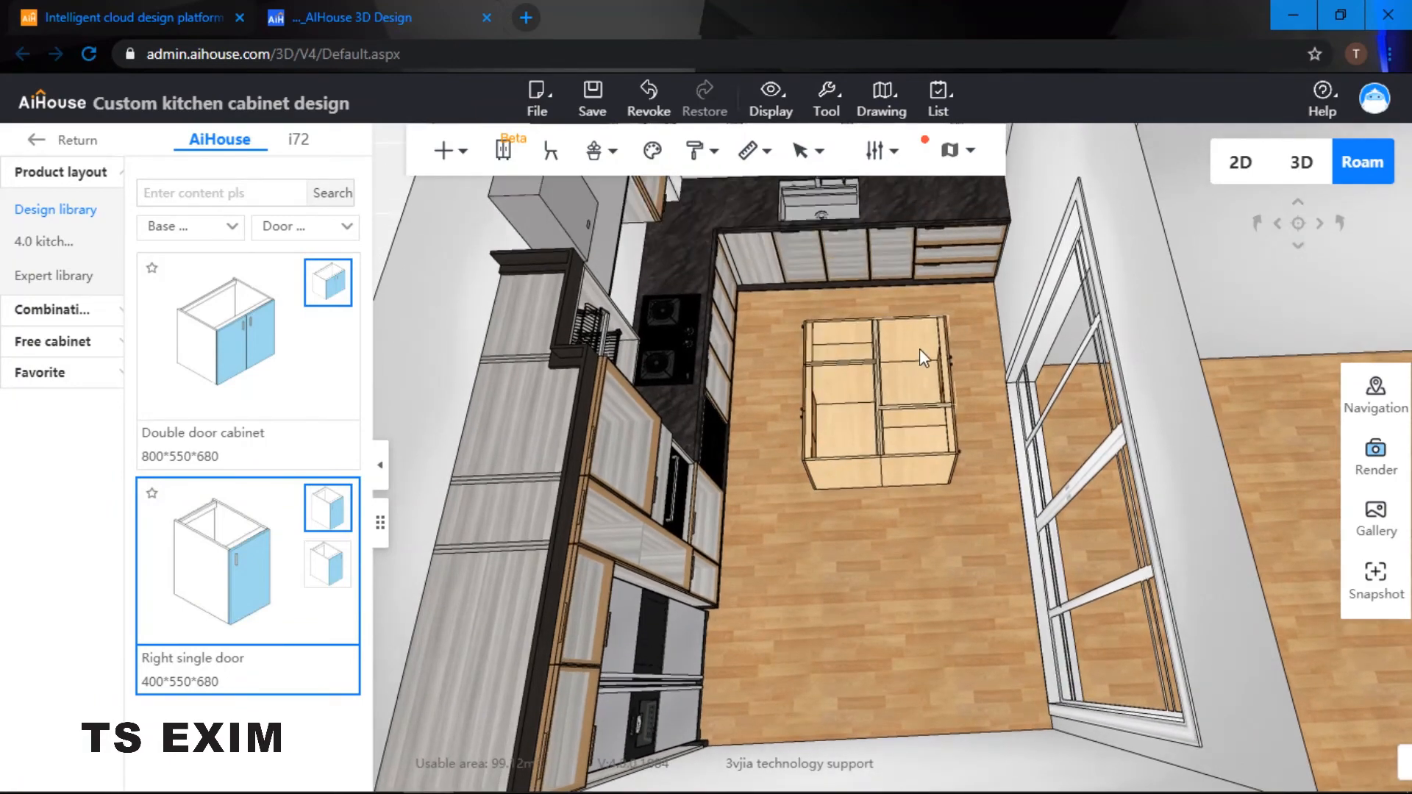
left_click(920, 346)
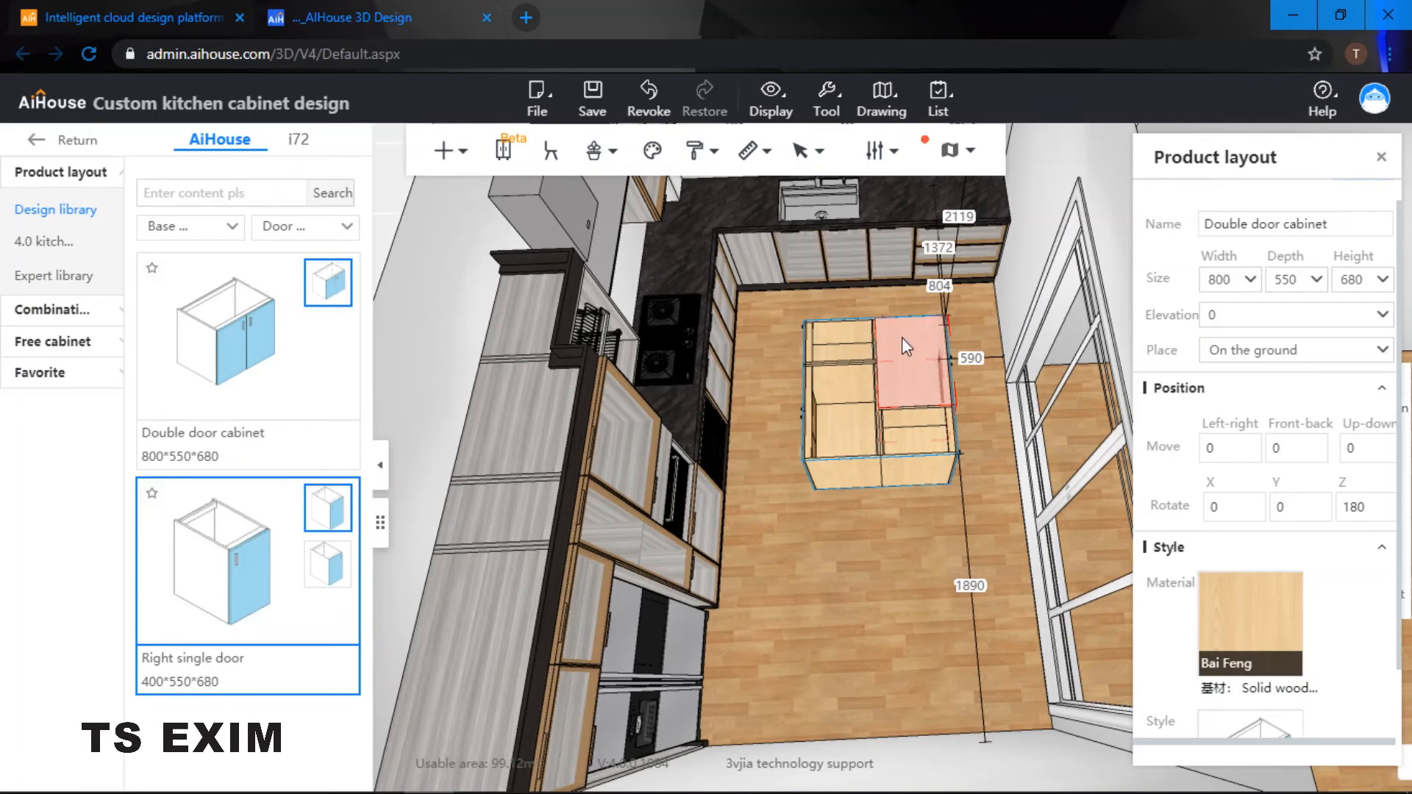
left_click(859, 336)
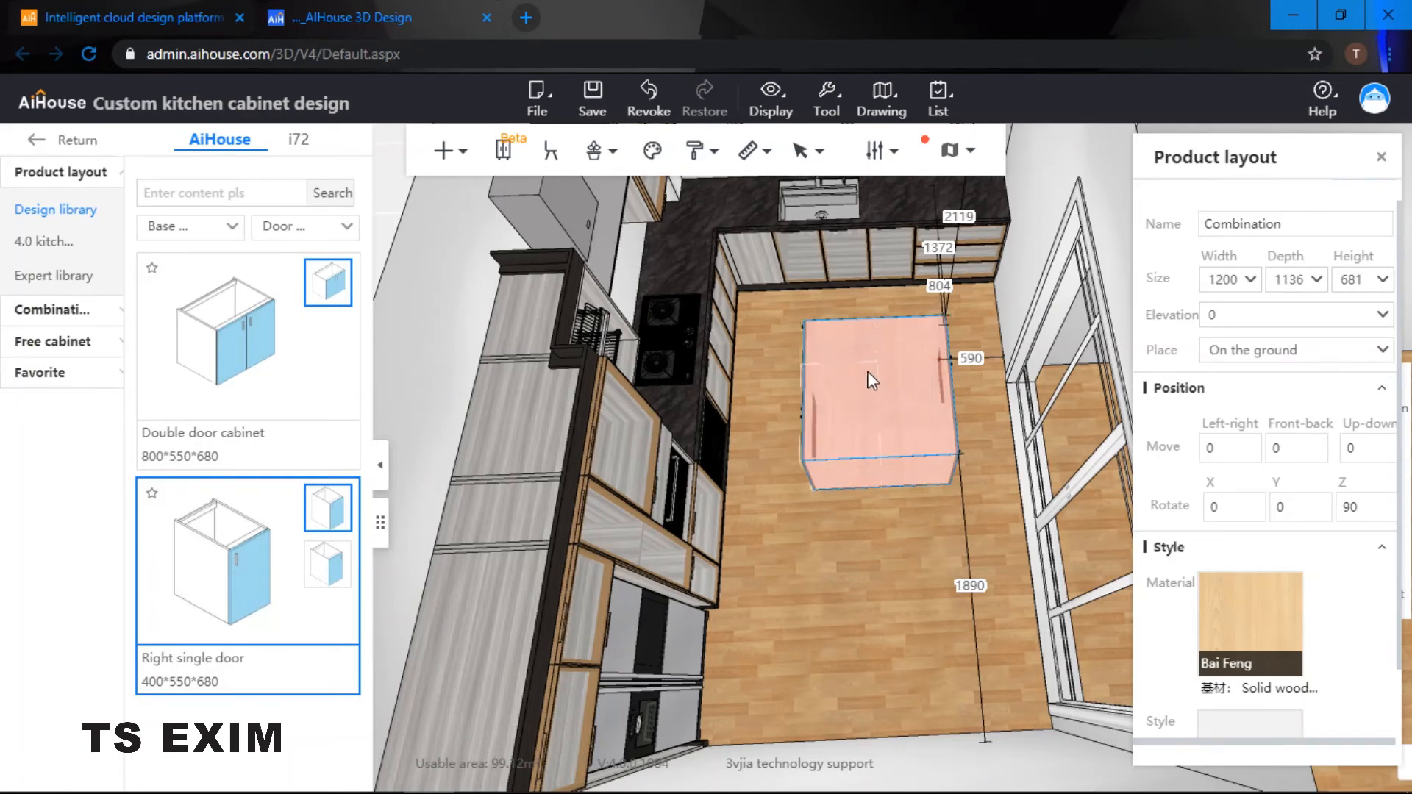
key("c")
left_click_drag(765, 409, 774, 409)
key("c")
left_click_drag(1008, 428, 858, 462)
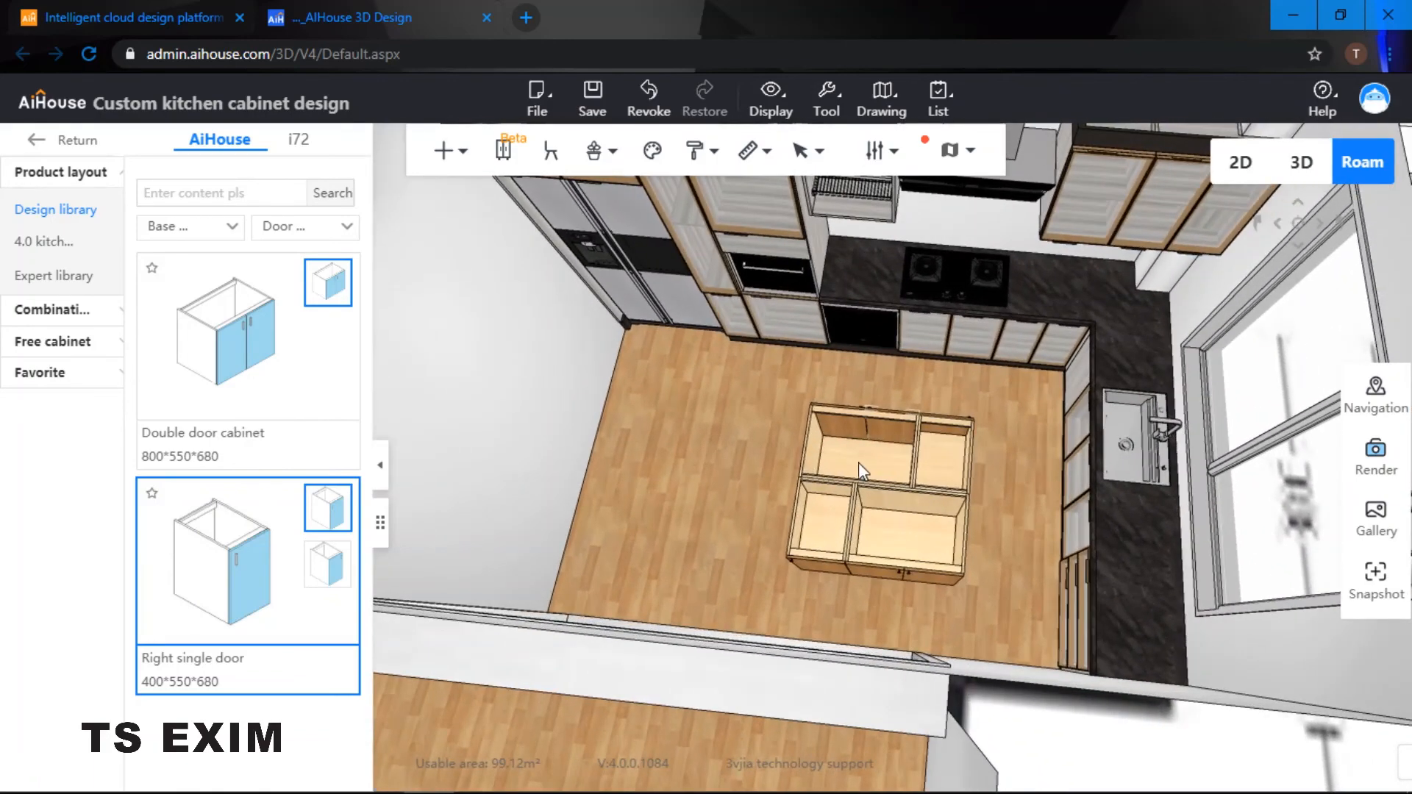
left_click(869, 477)
key("c")
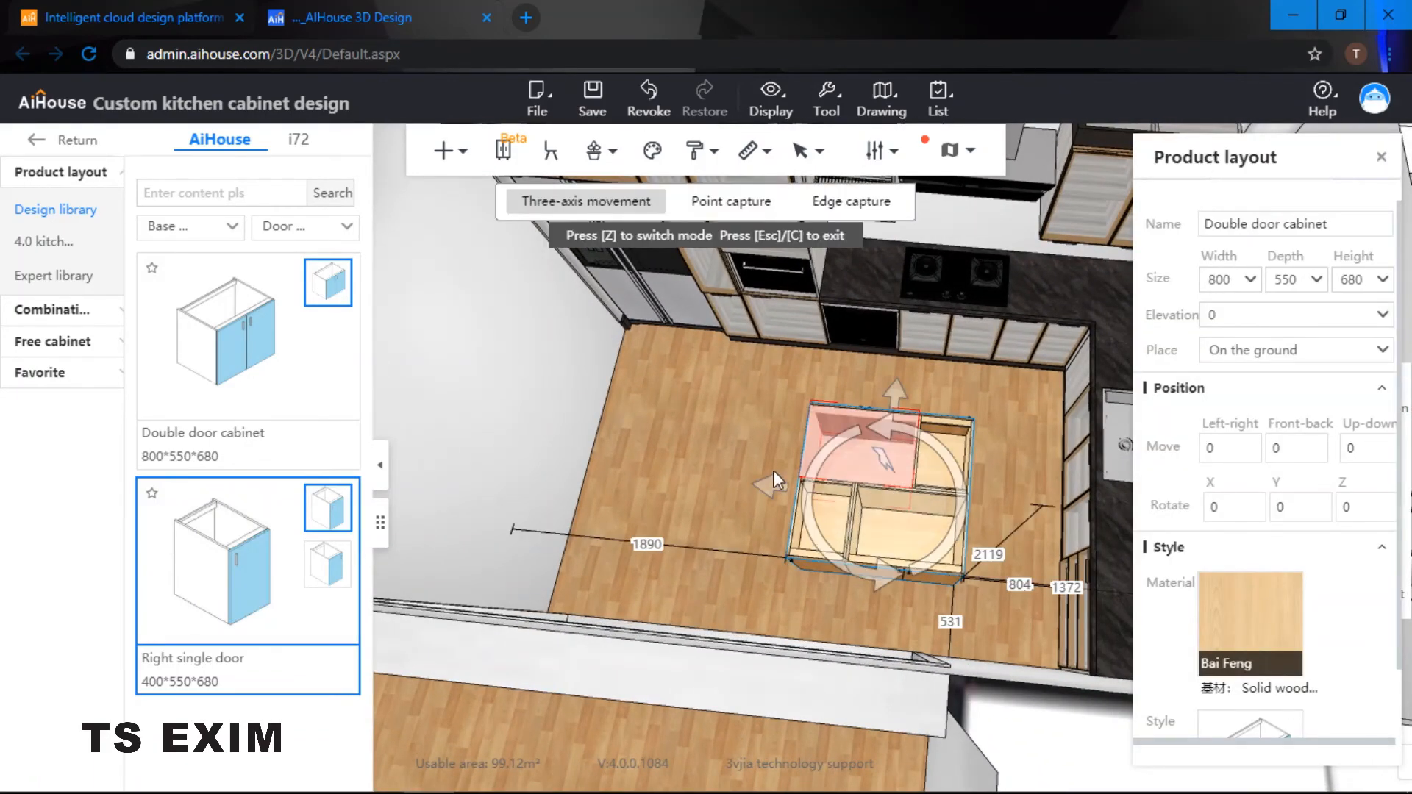
left_click_drag(770, 485, 780, 481)
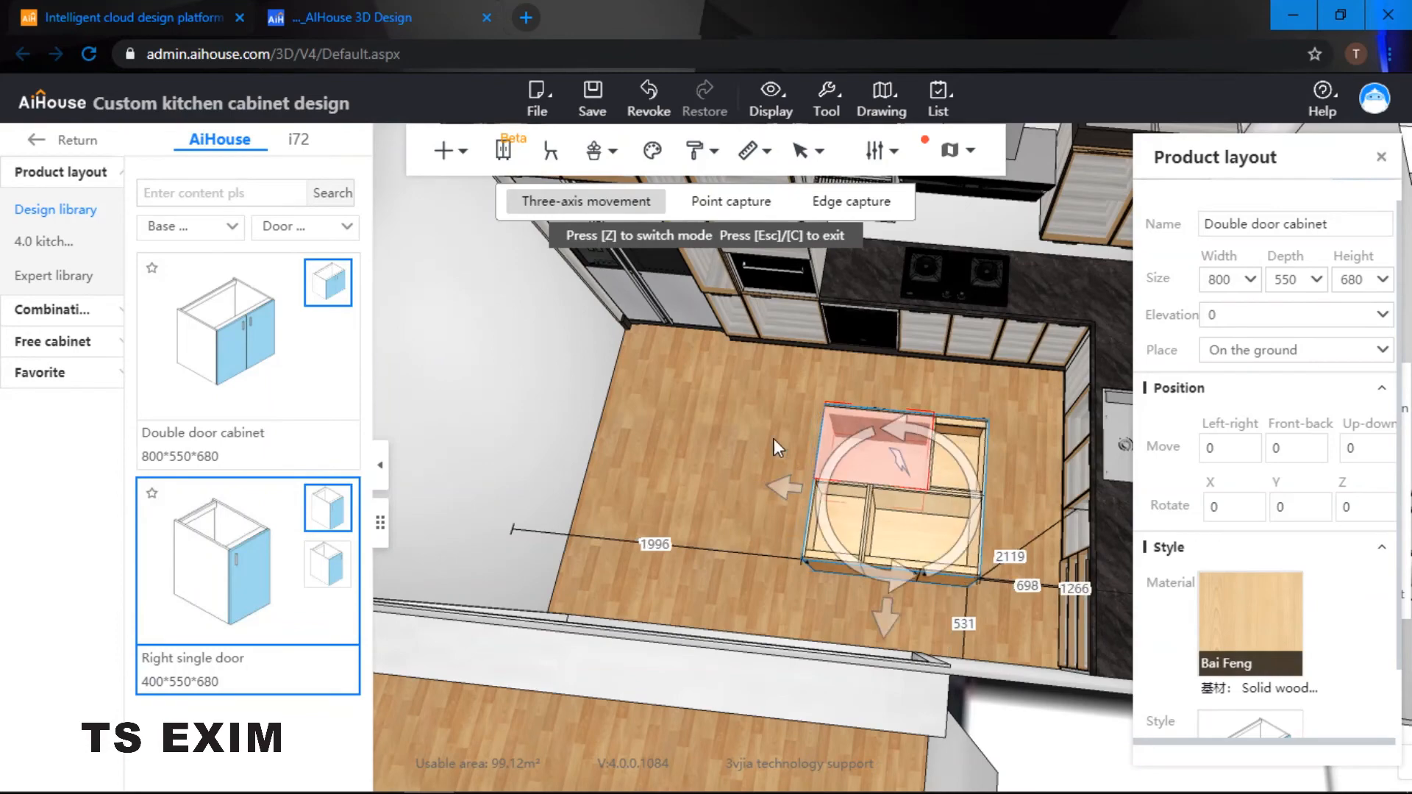
left_click_drag(775, 365, 782, 372)
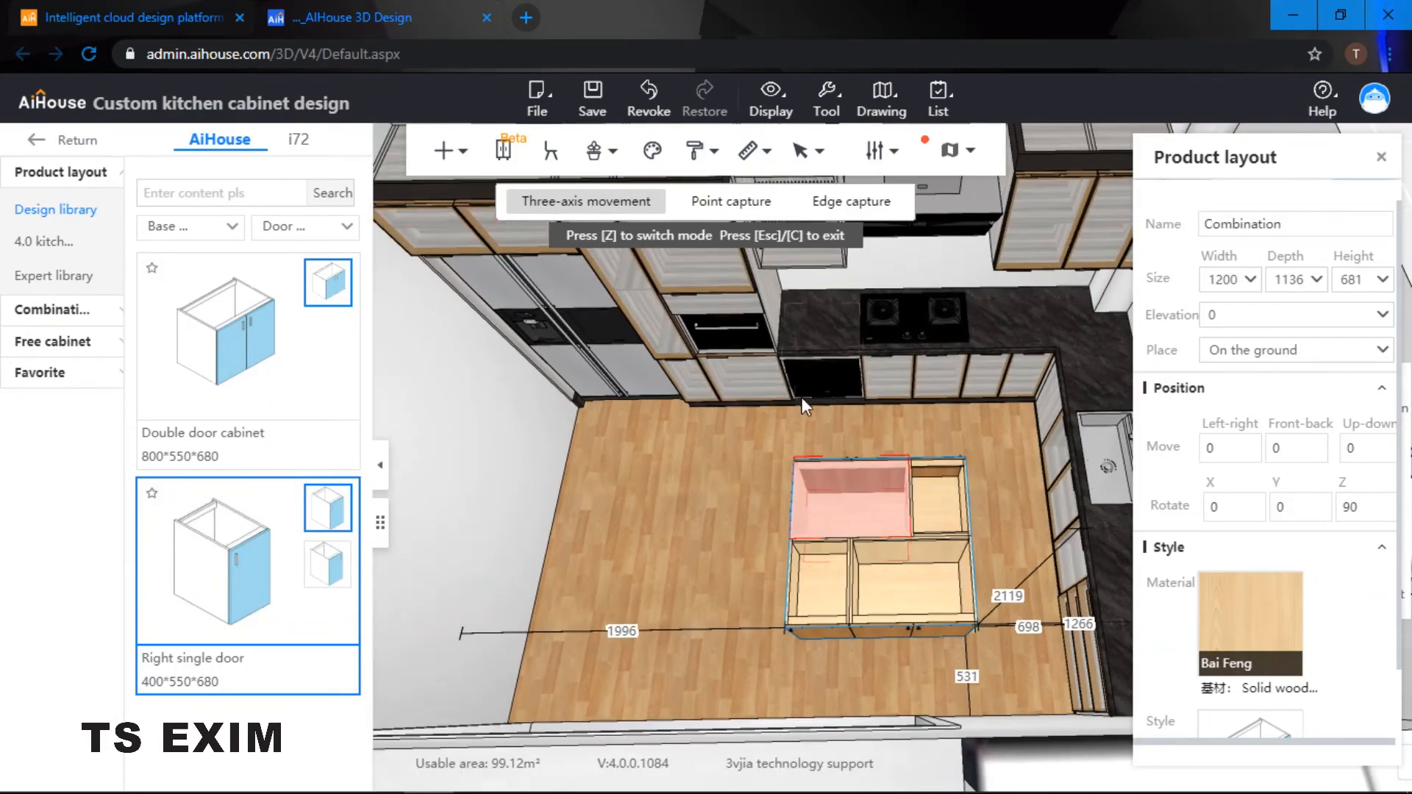
key("c")
left_click_drag(753, 444, 881, 434)
Step: Delete the handles from all doors of the island combination
left_click(922, 412)
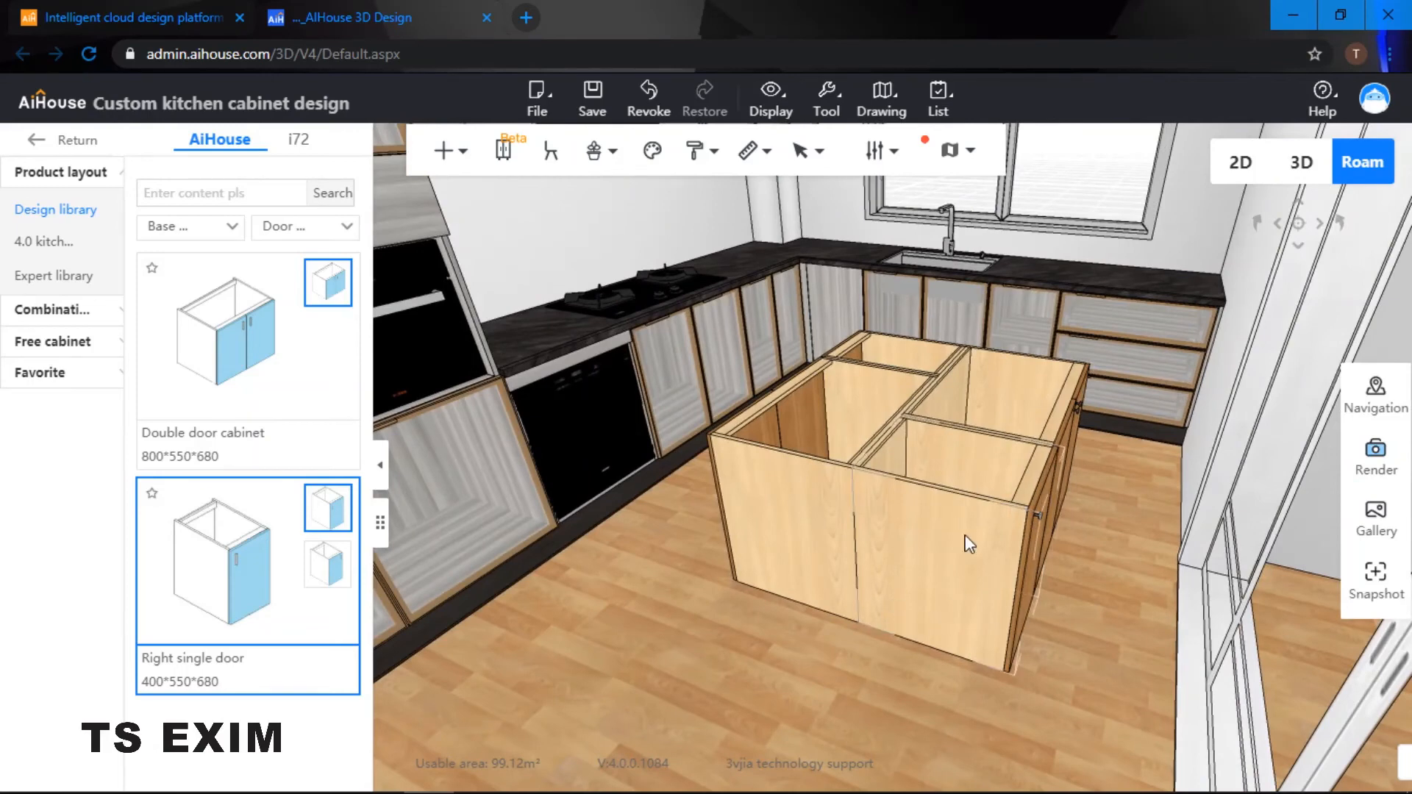
left_click(899, 382)
right_click(957, 482)
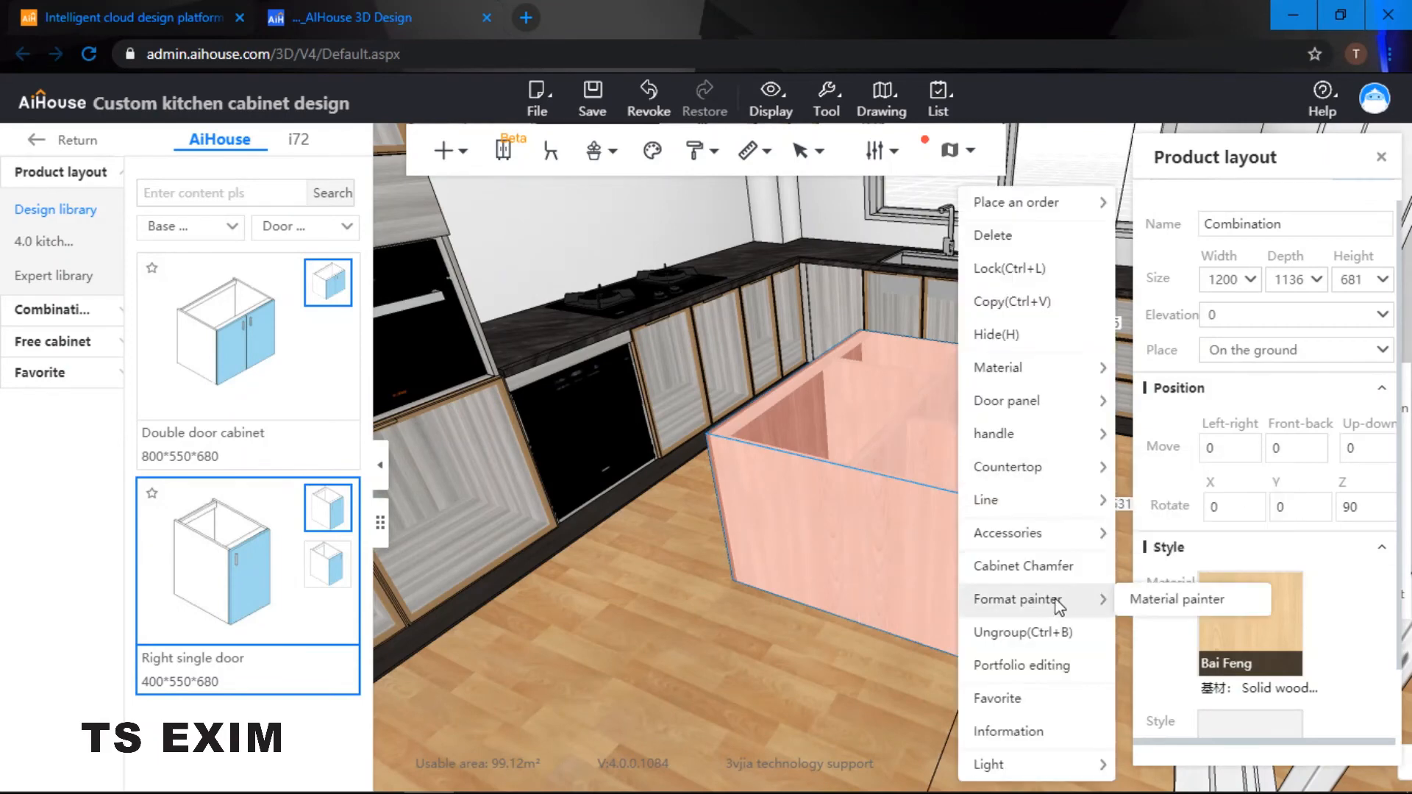
mouse_move(1058, 612)
mouse_move(1074, 435)
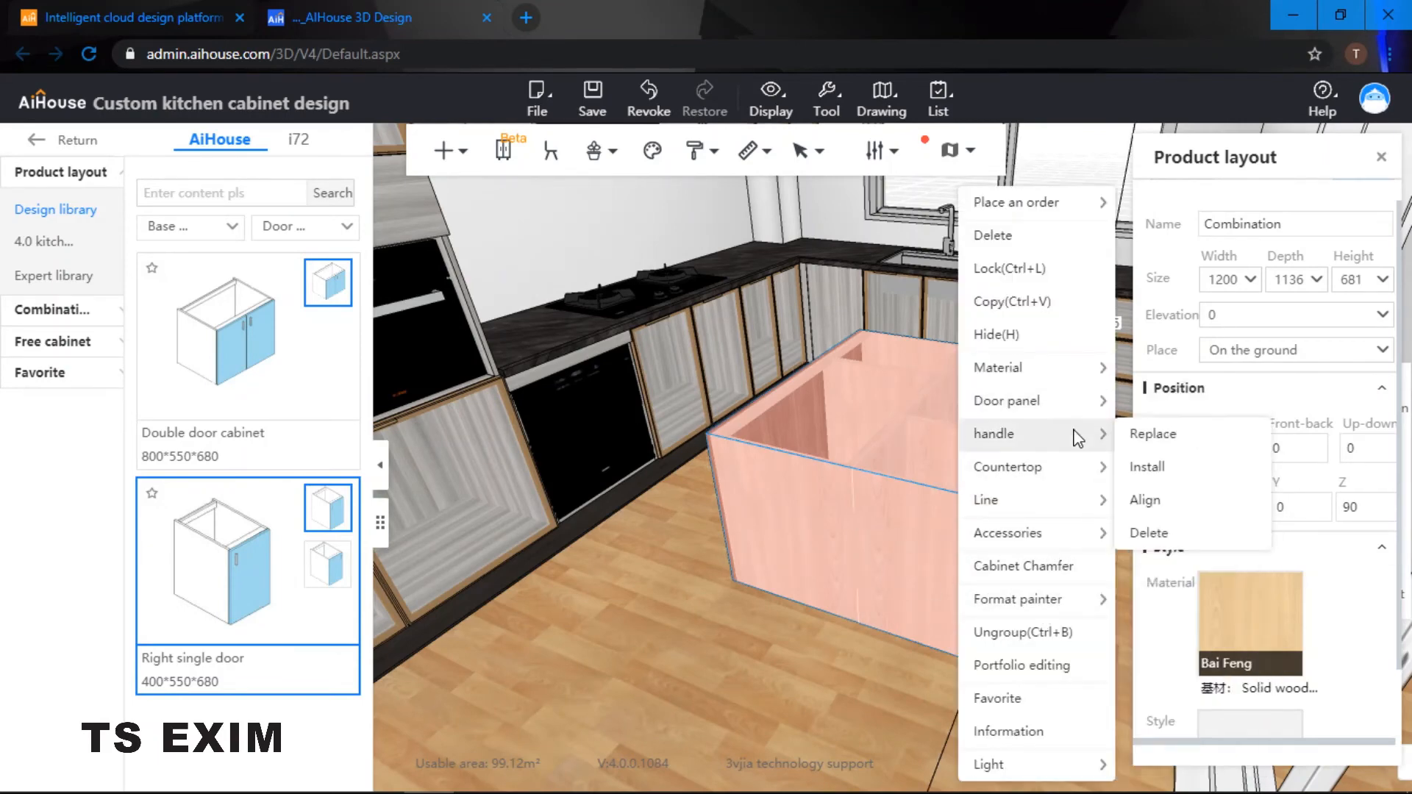
left_click(1185, 535)
Step: Replace the island's door style with a narrow-frame door from the aluminum framed door panel library
right_click(980, 467)
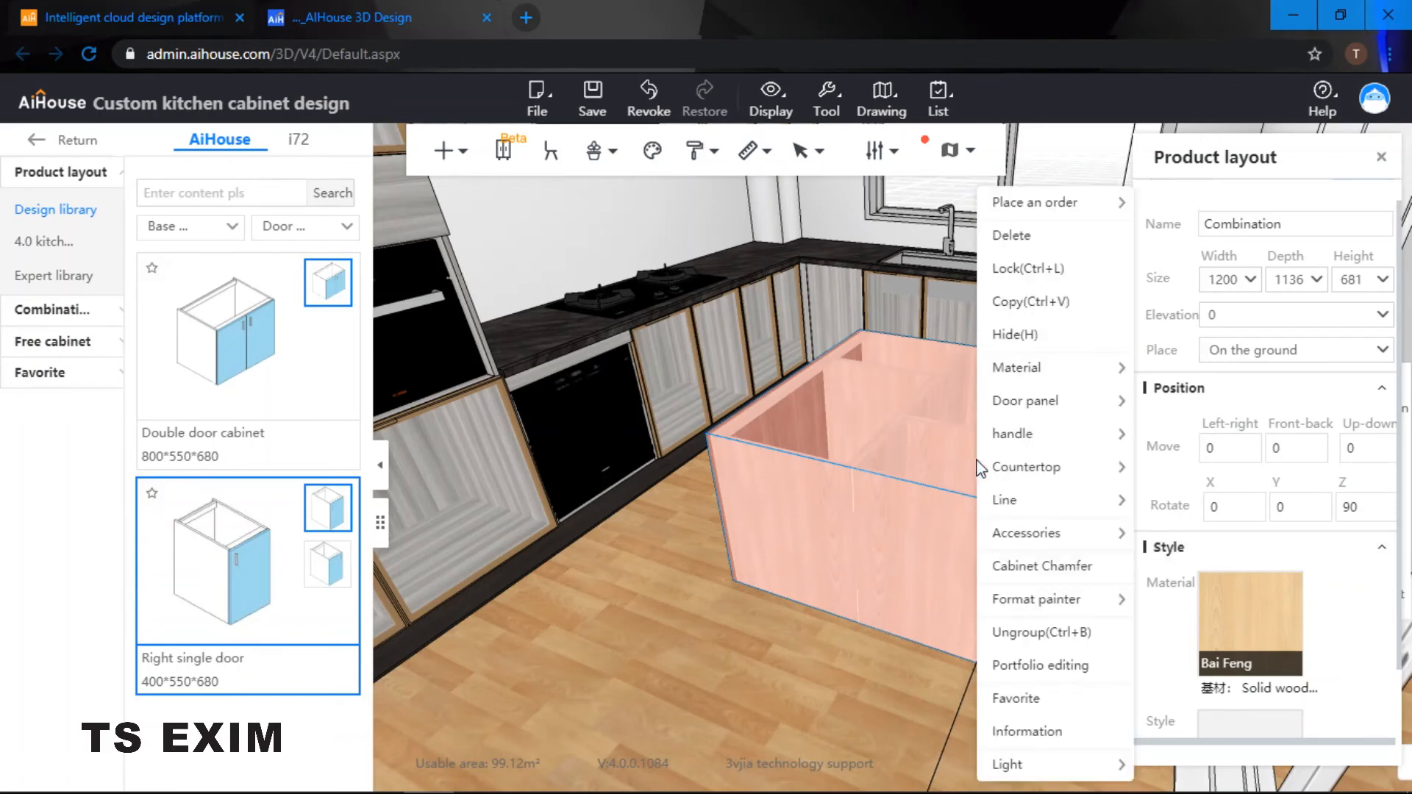
mouse_move(1075, 421)
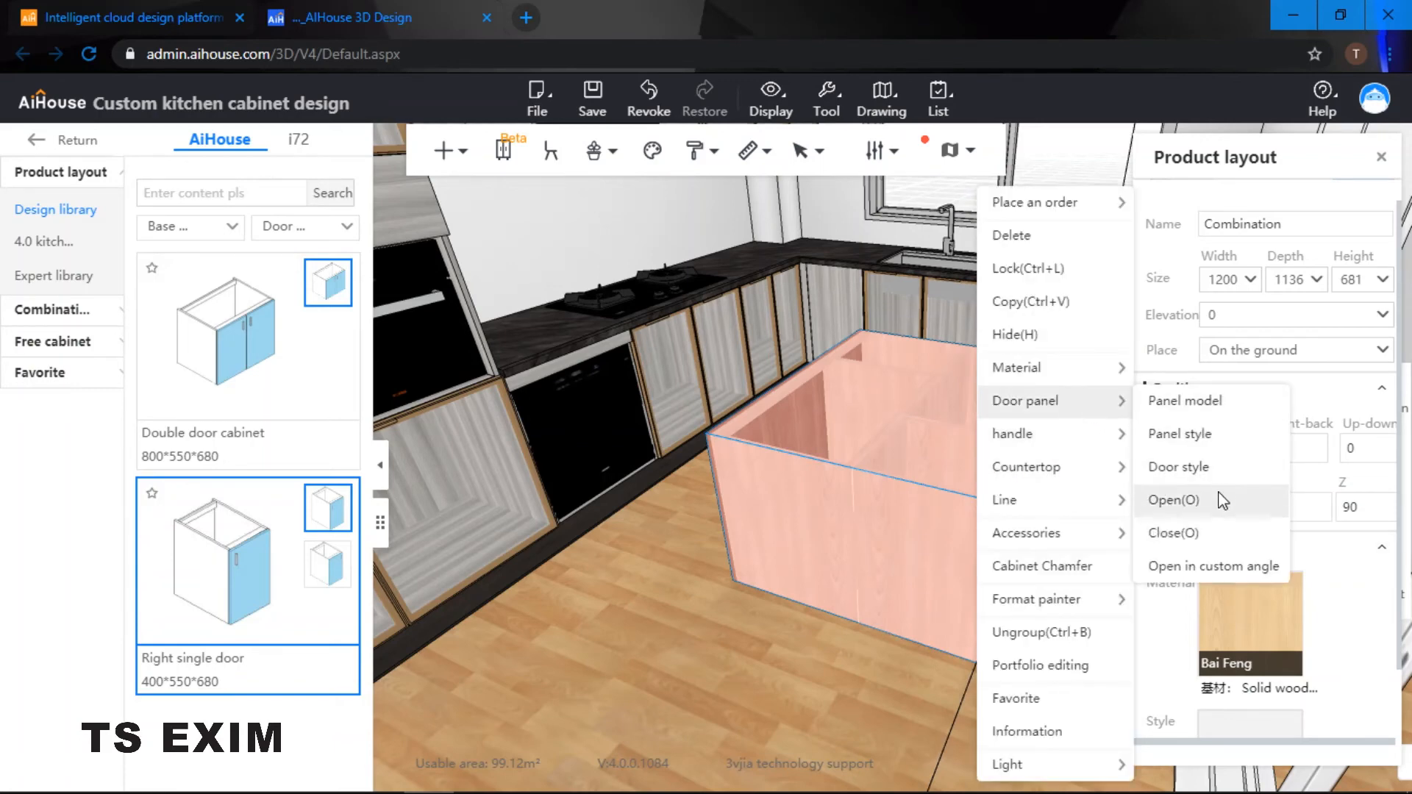
left_click(1178, 467)
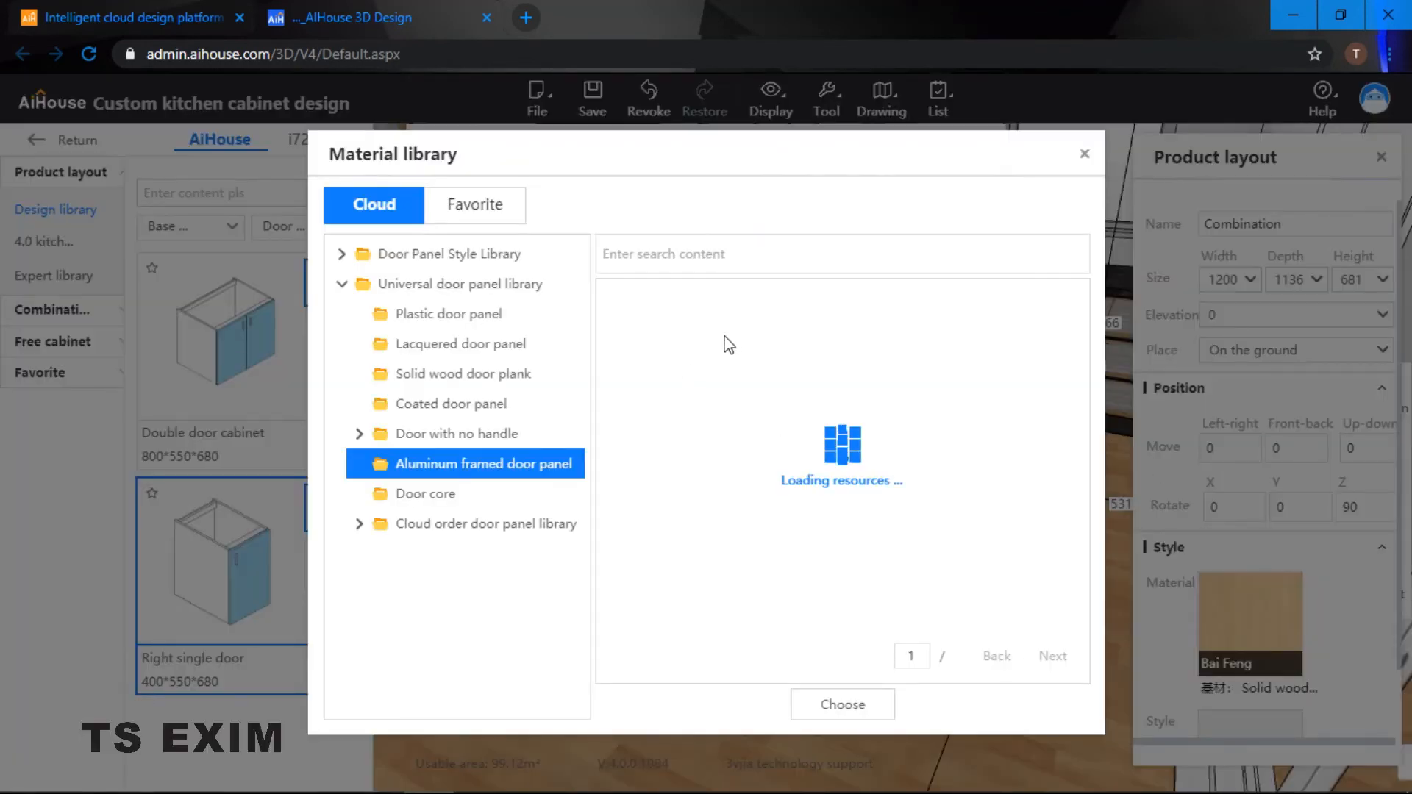
scroll(942, 412, "down", 5)
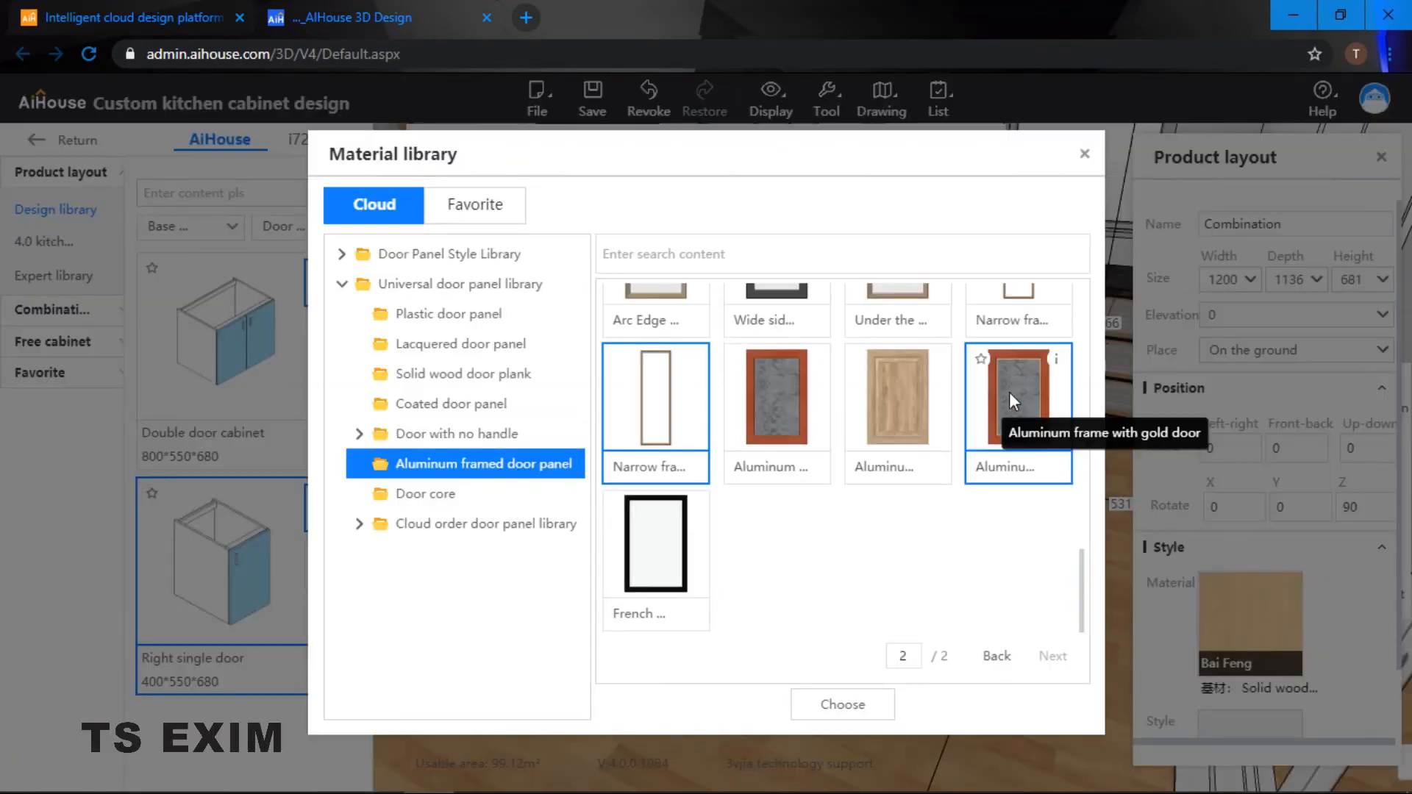
scroll(1011, 400, "up", 1)
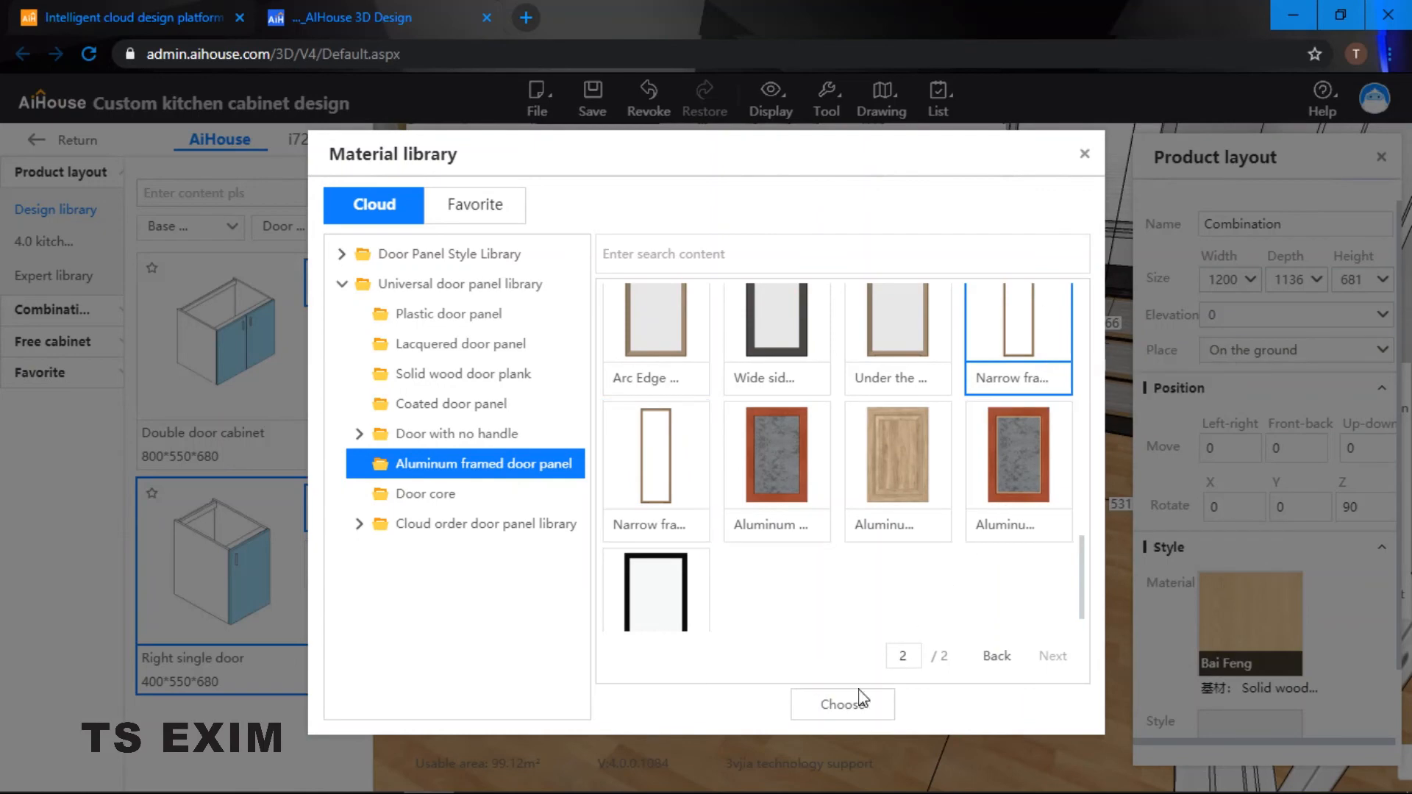
left_click(862, 702)
left_click(803, 696)
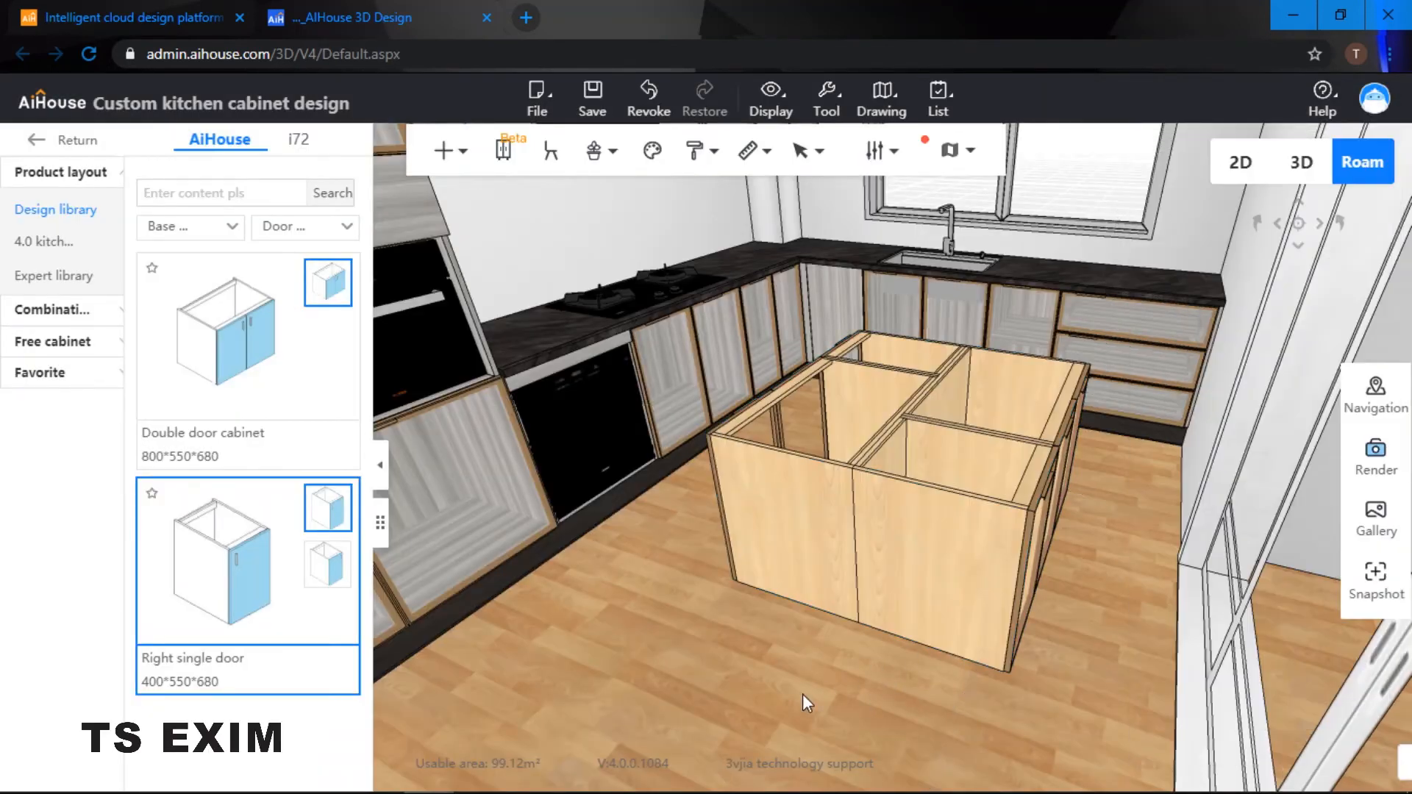
left_click_drag(887, 498, 698, 497)
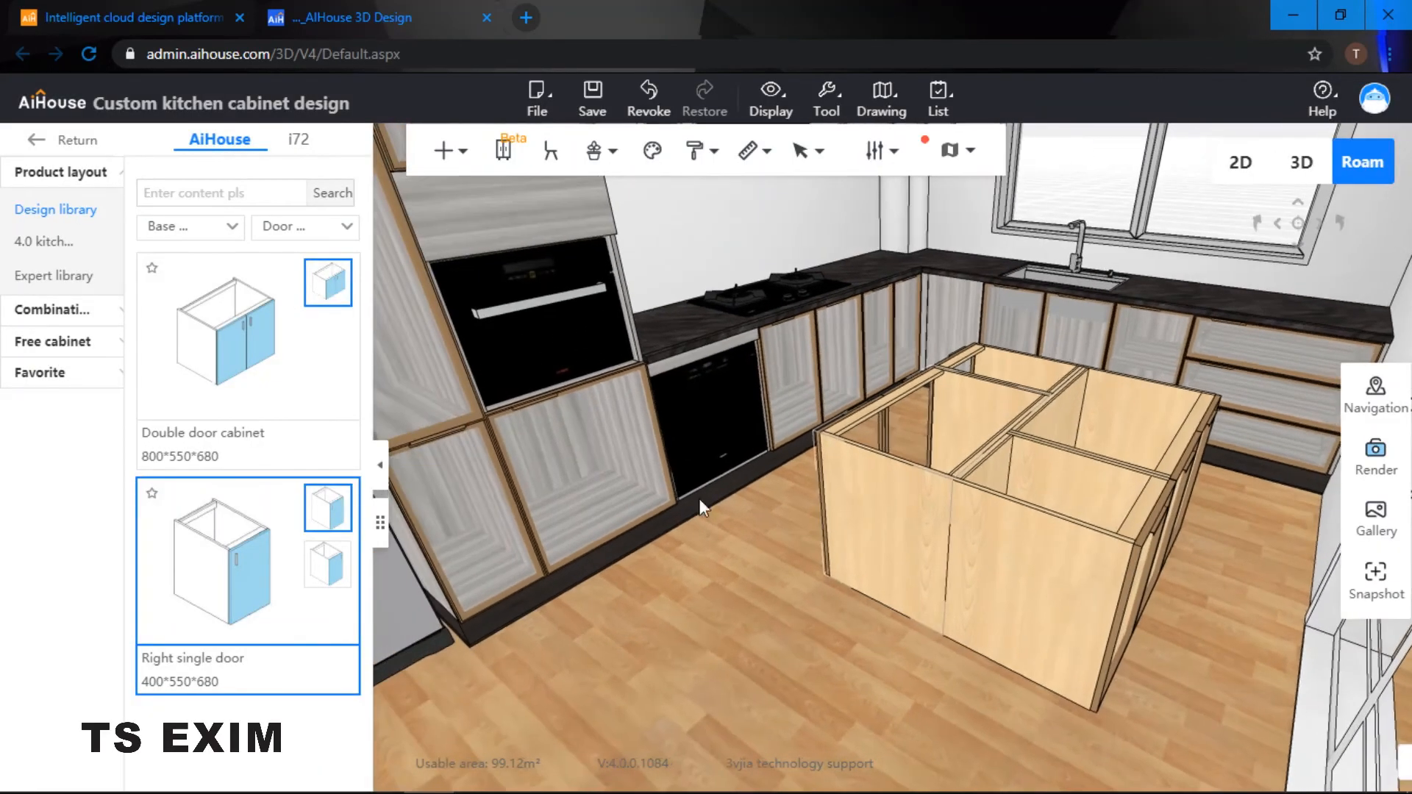
left_click(567, 205)
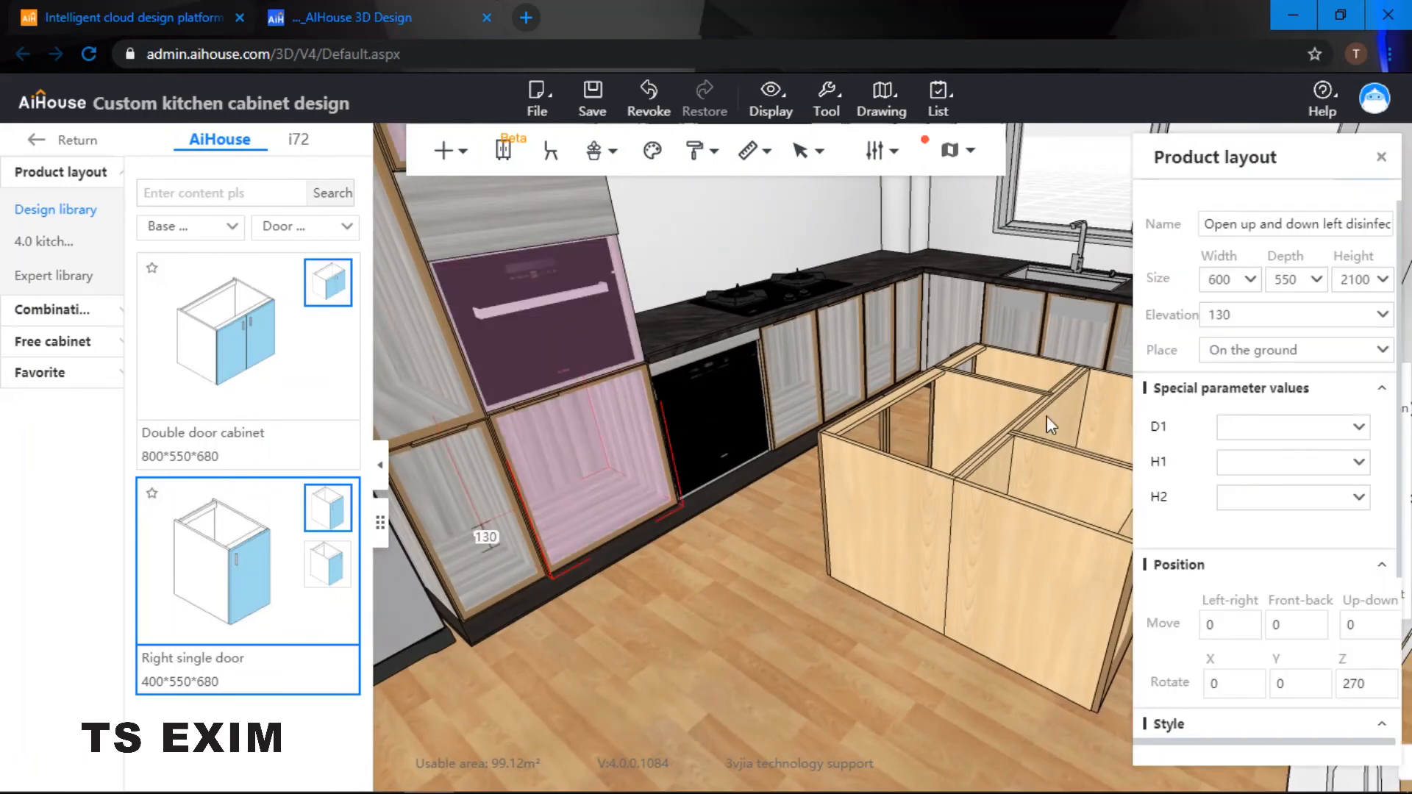
right_click(929, 416)
left_click(783, 589)
left_click(906, 535)
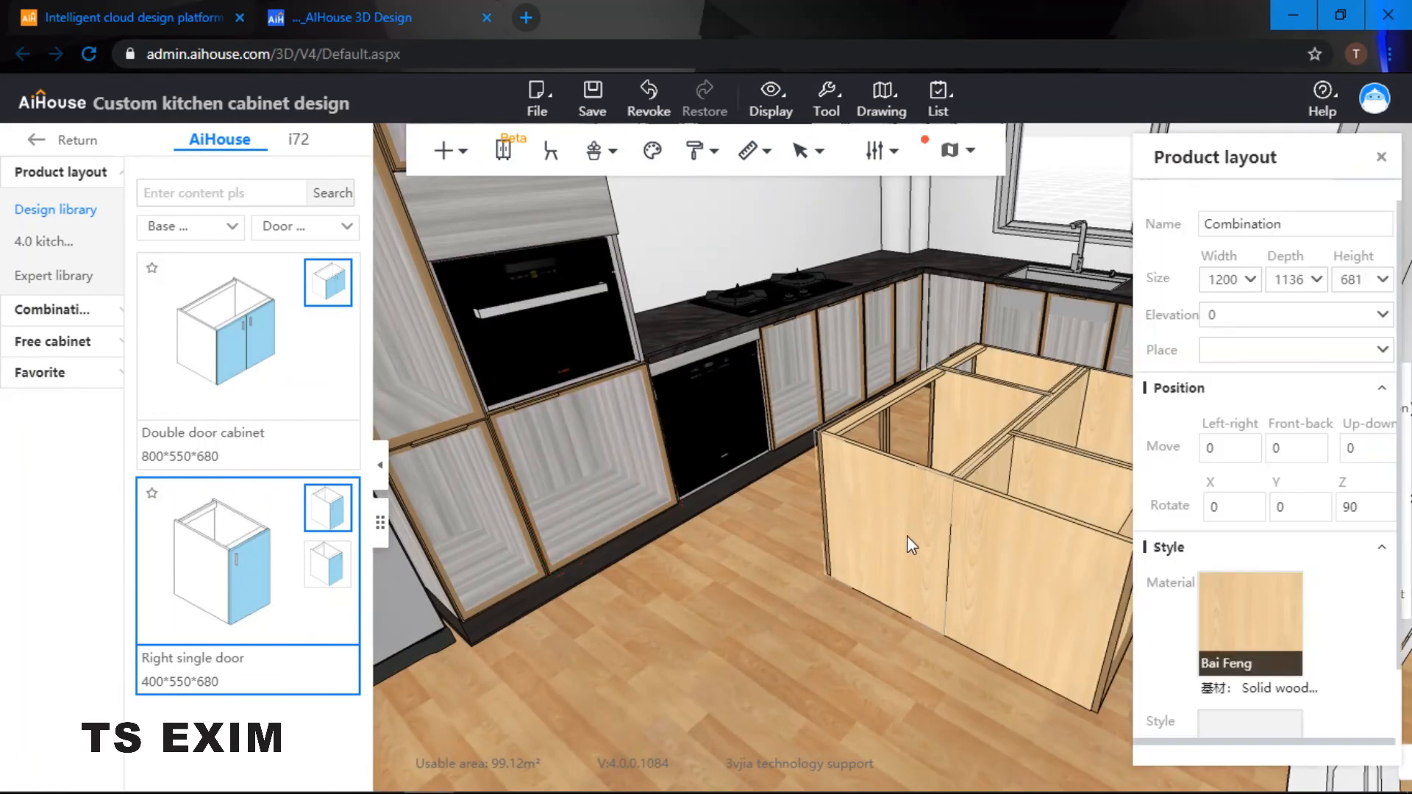
right_click(911, 510)
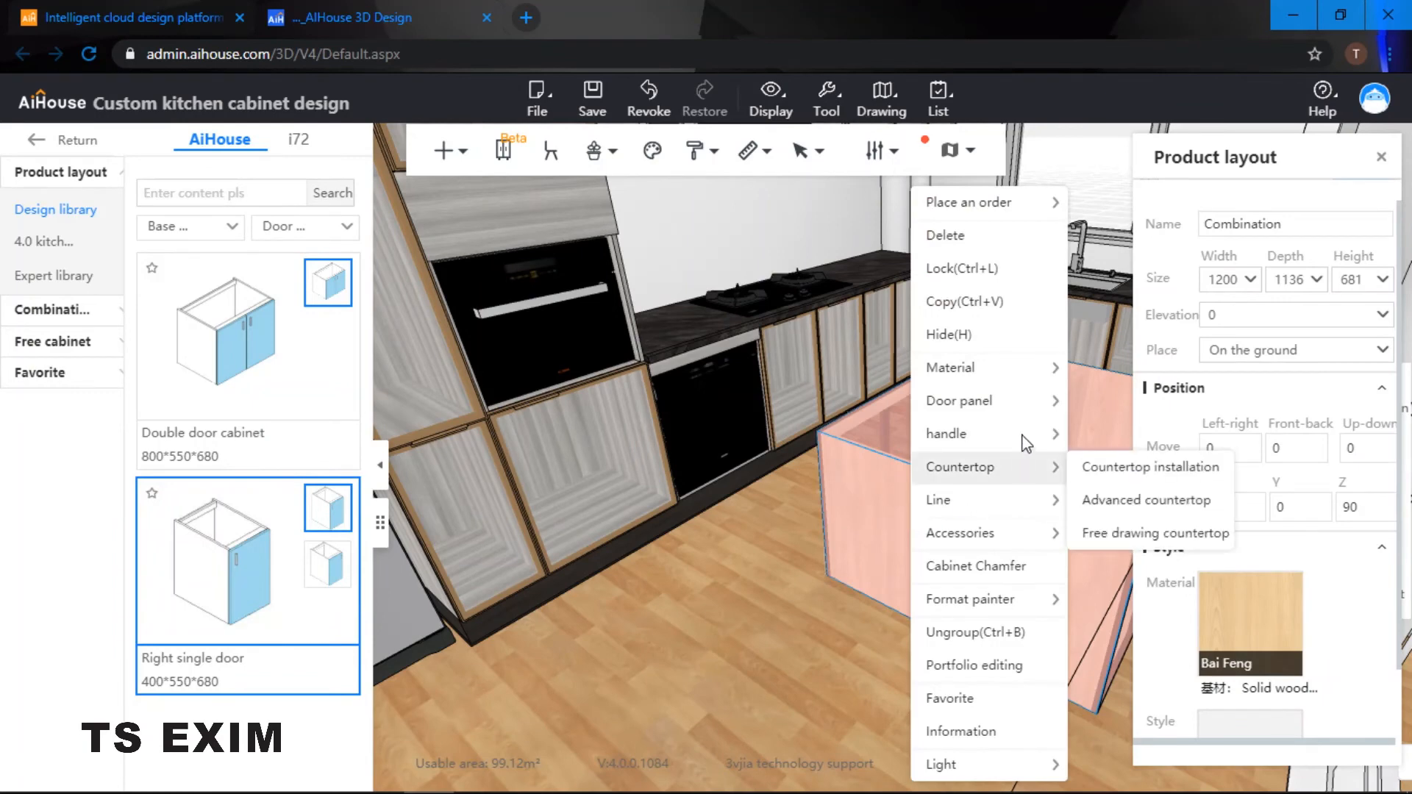
mouse_move(981, 377)
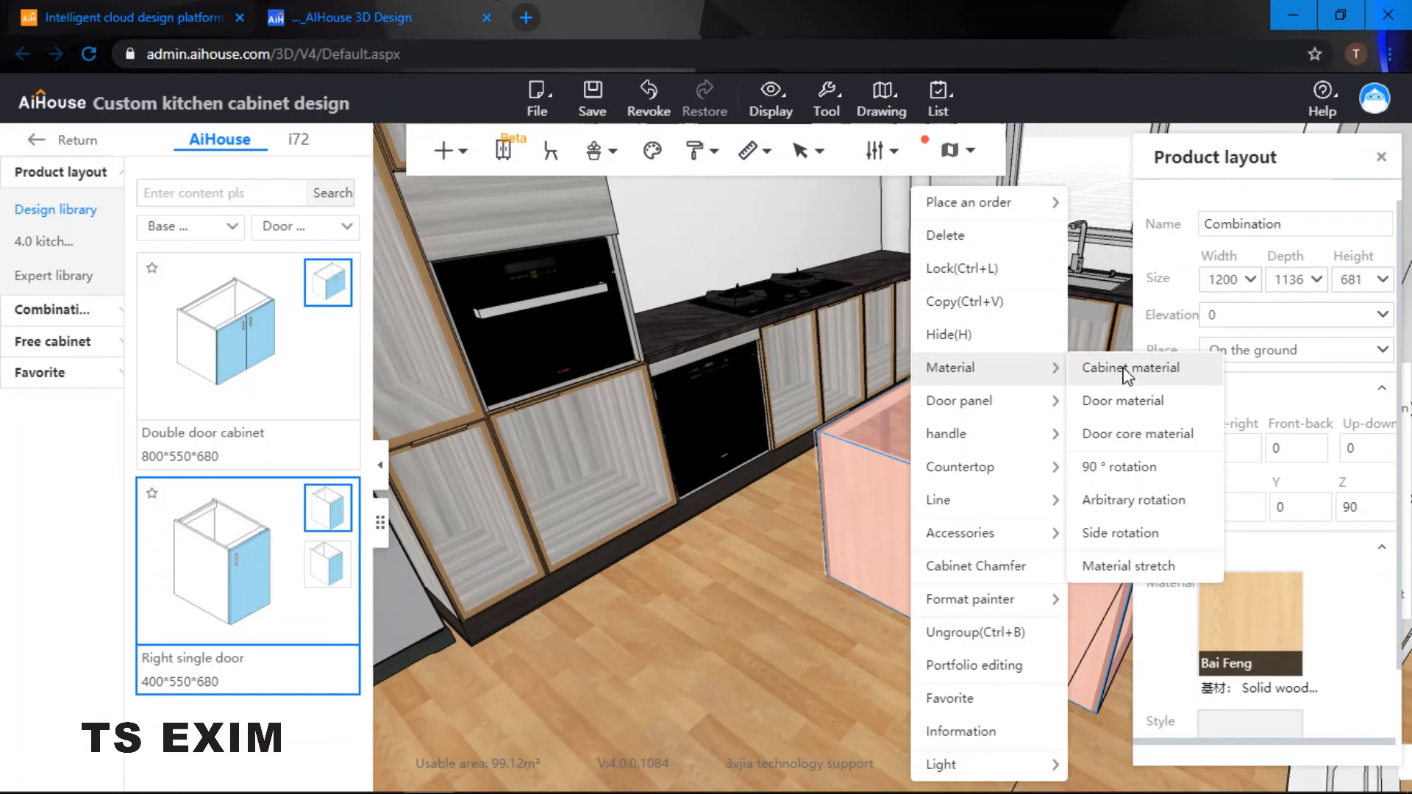
Step: Copy the grey wood material from the tall oven cabinet onto the island cabinets with the Material painter
left_click(566, 206)
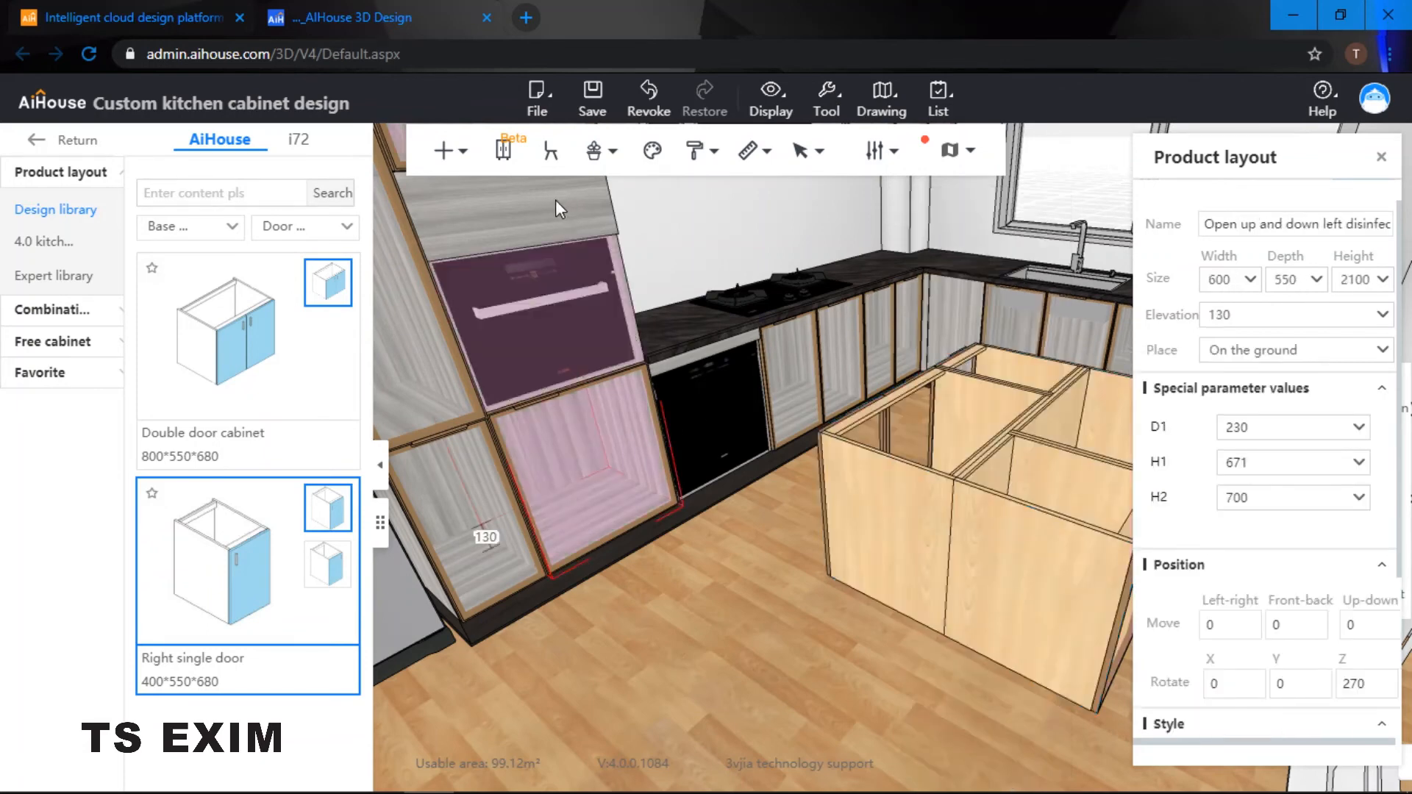
right_click(547, 200)
right_click(524, 210)
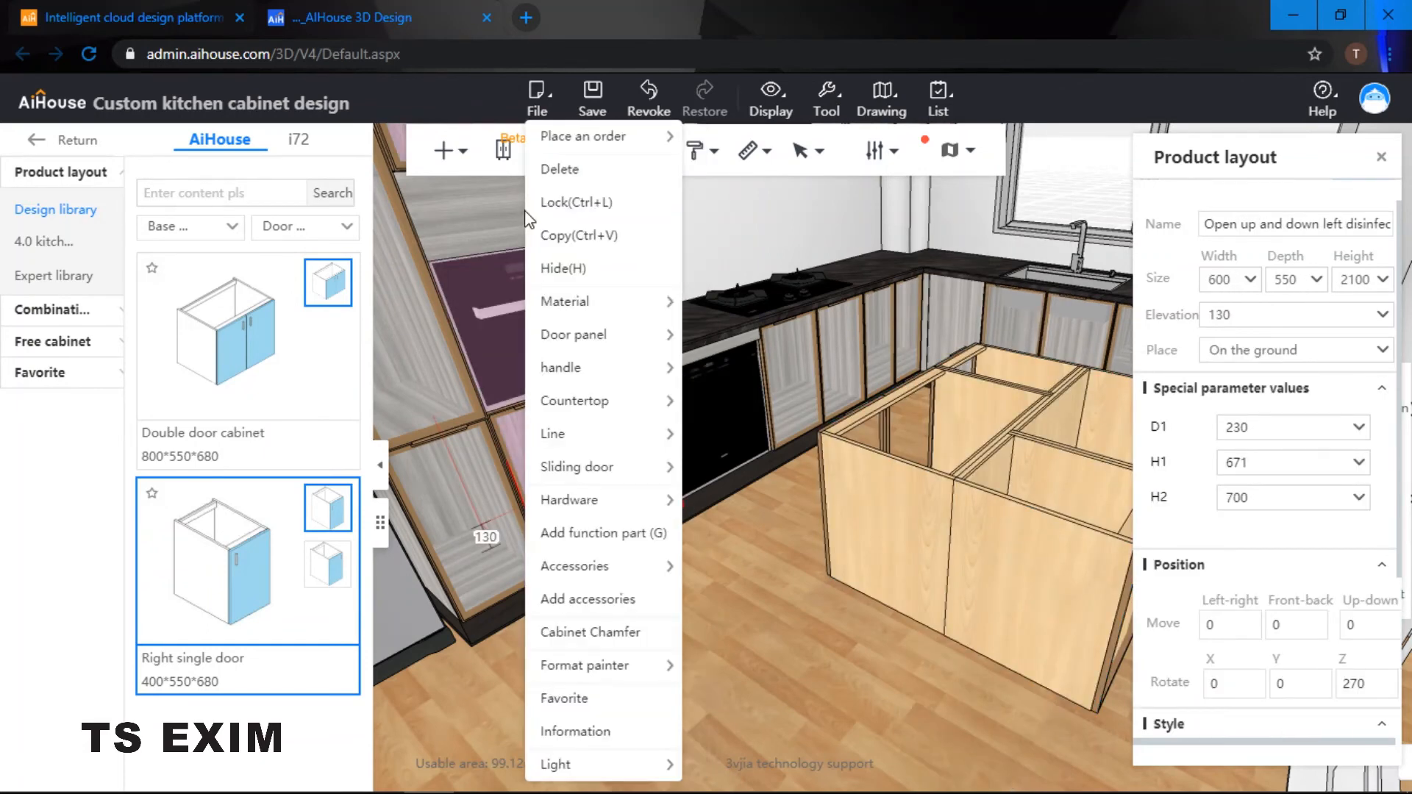
mouse_move(627, 666)
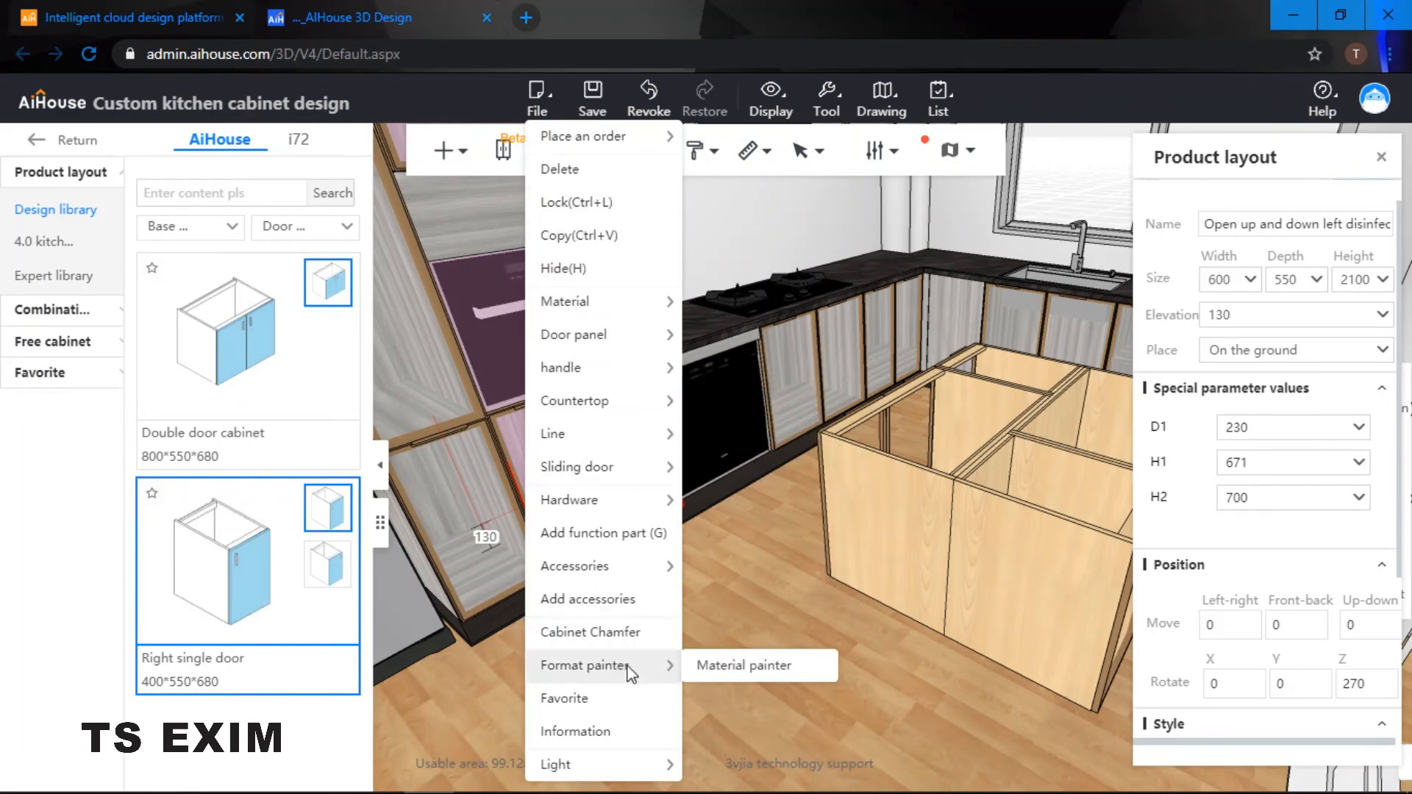
left_click(703, 669)
left_click(1033, 362)
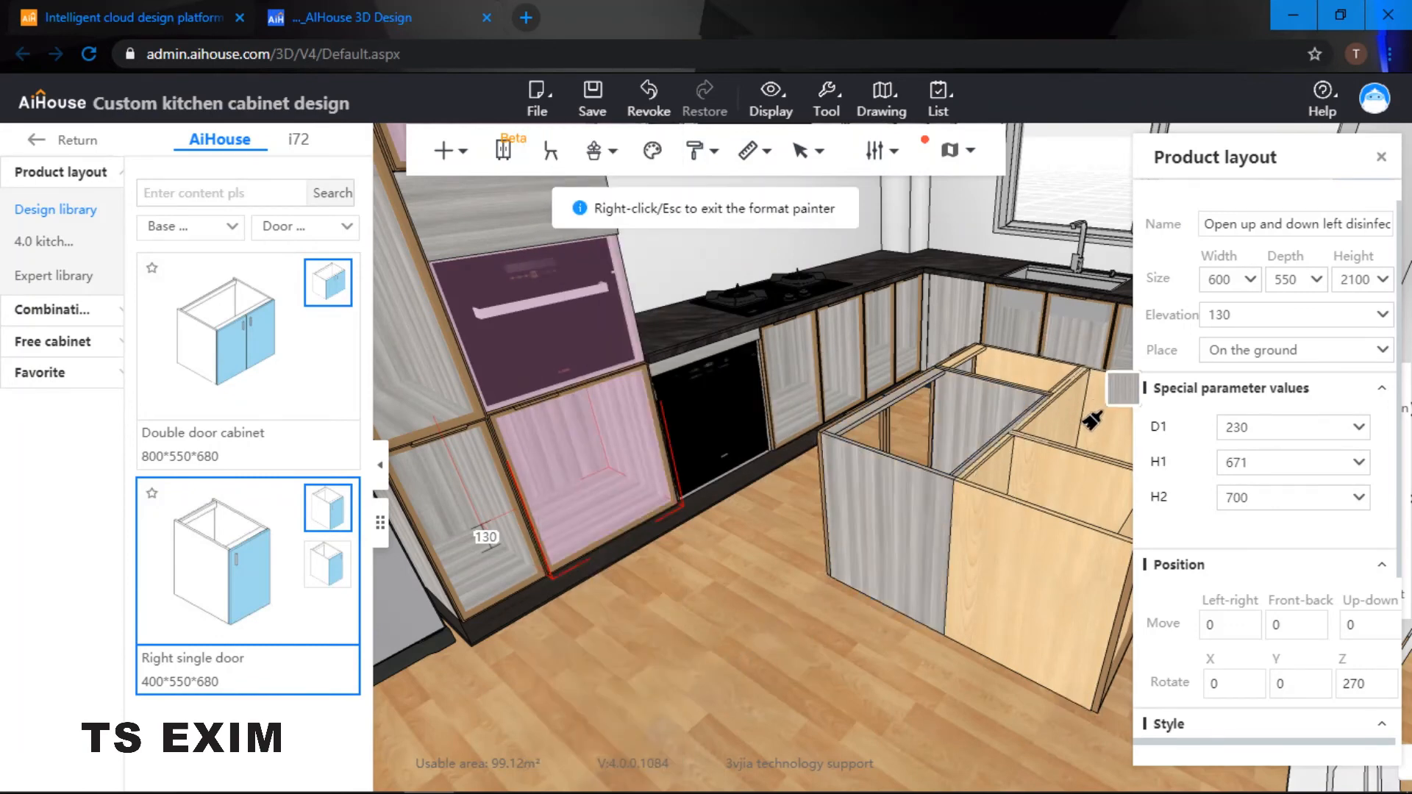
left_click(1084, 466)
right_click(866, 604)
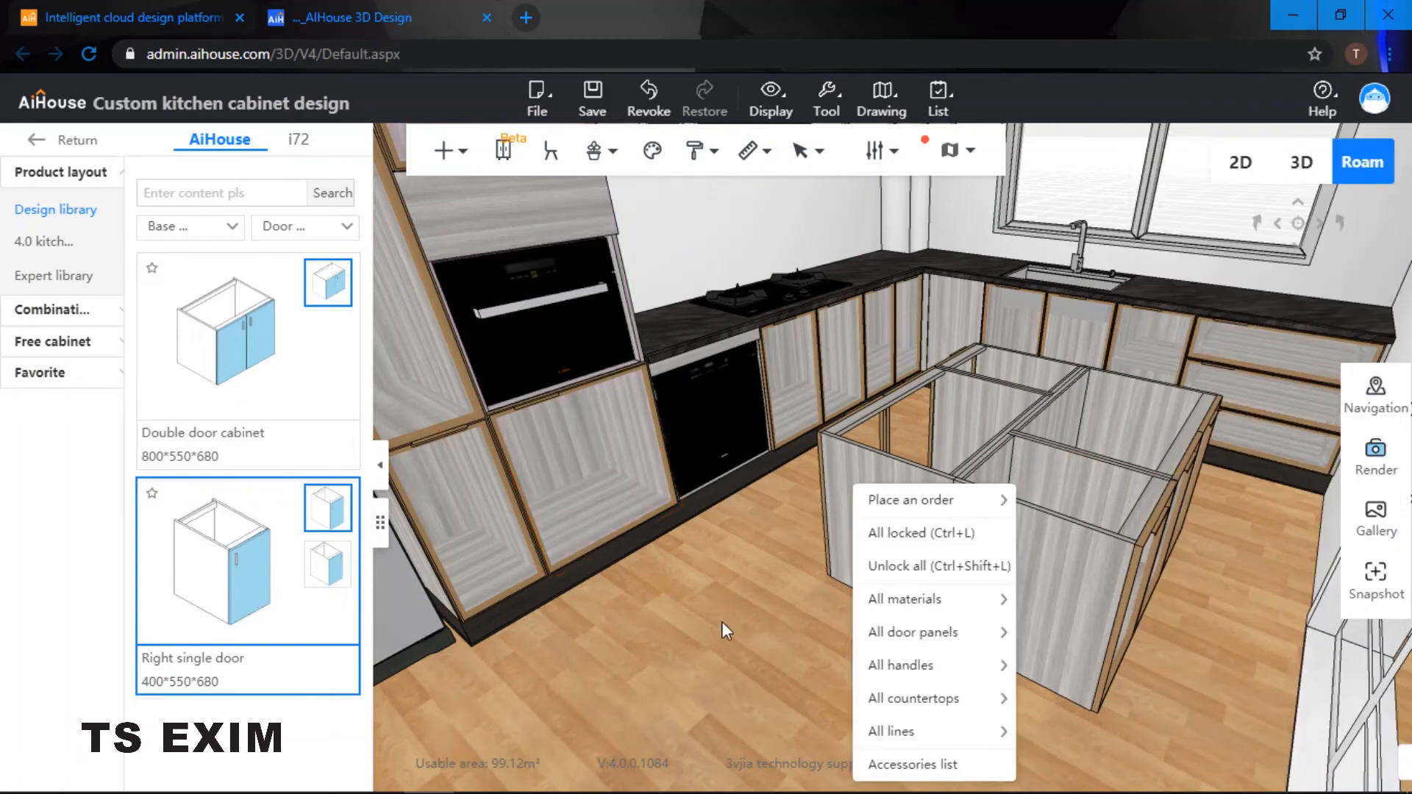
Step: Generate a countertop over the island combination with the 30*30 section and the dark Juz_dxp_4321g material
mouse_move(722, 620)
left_mouse_down()
mouse_move(805, 538)
mouse_move(890, 573)
mouse_move(880, 536)
mouse_move(967, 506)
mouse_move(1075, 517)
mouse_move(838, 519)
mouse_move(835, 543)
mouse_move(796, 547)
mouse_move(905, 603)
left_mouse_up()
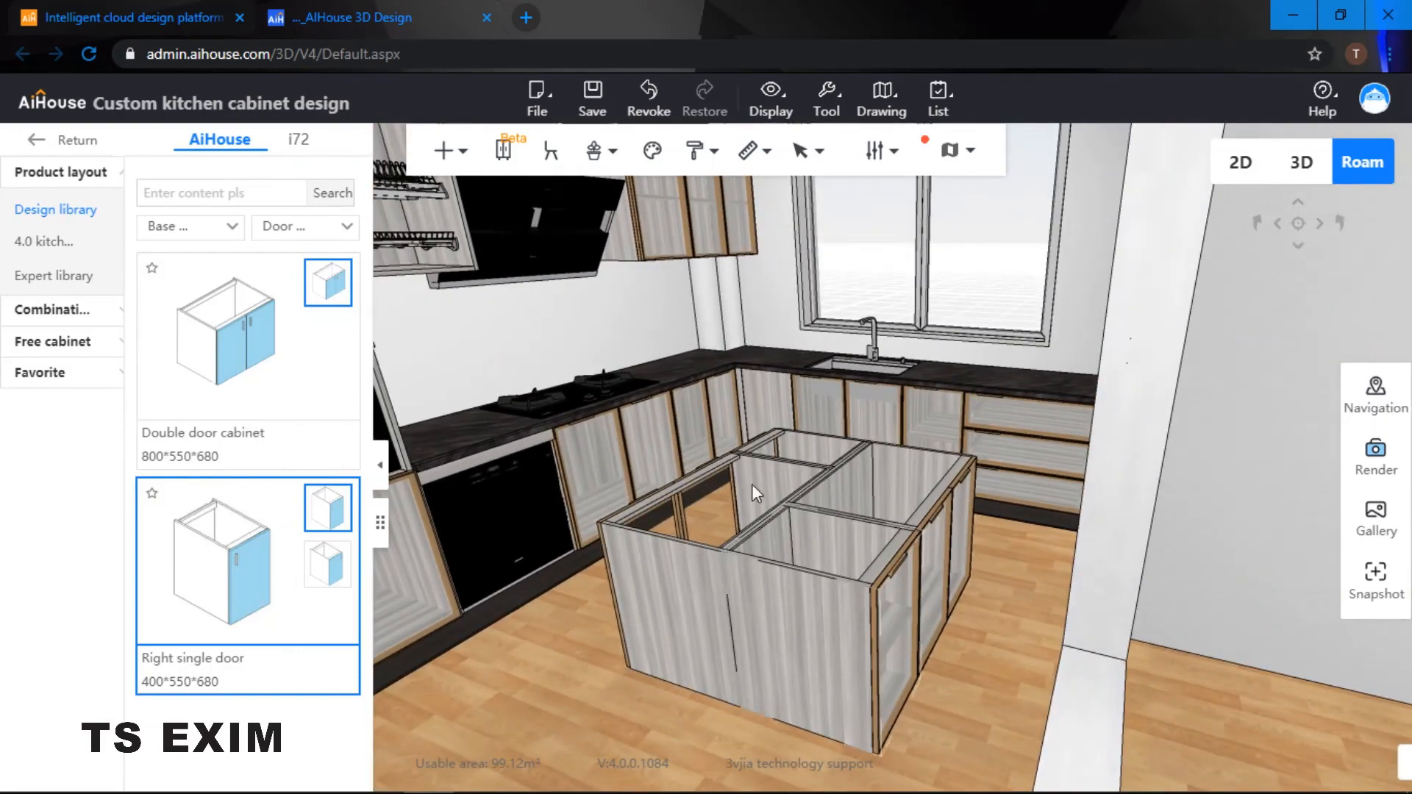
left_click_drag(751, 484, 782, 470)
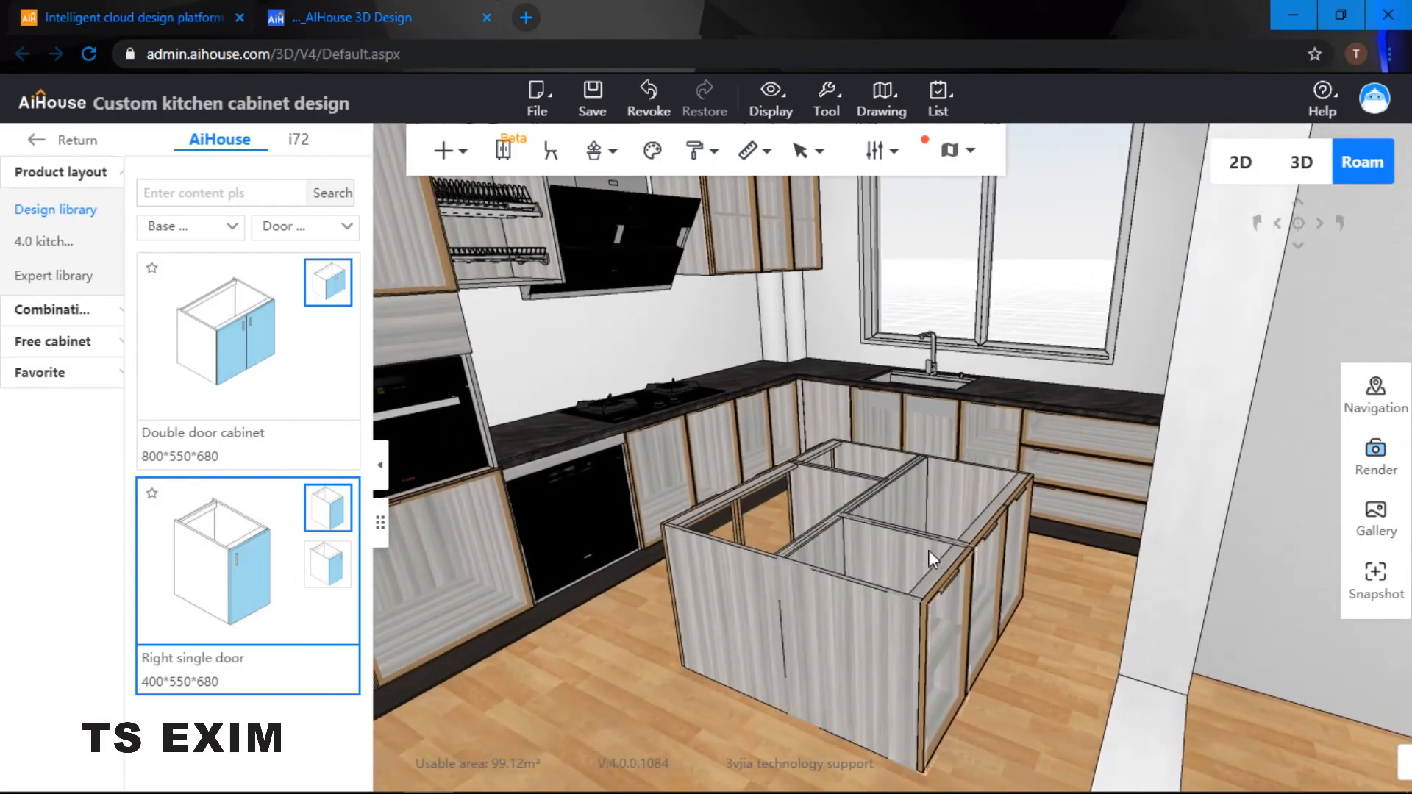
left_click(919, 502)
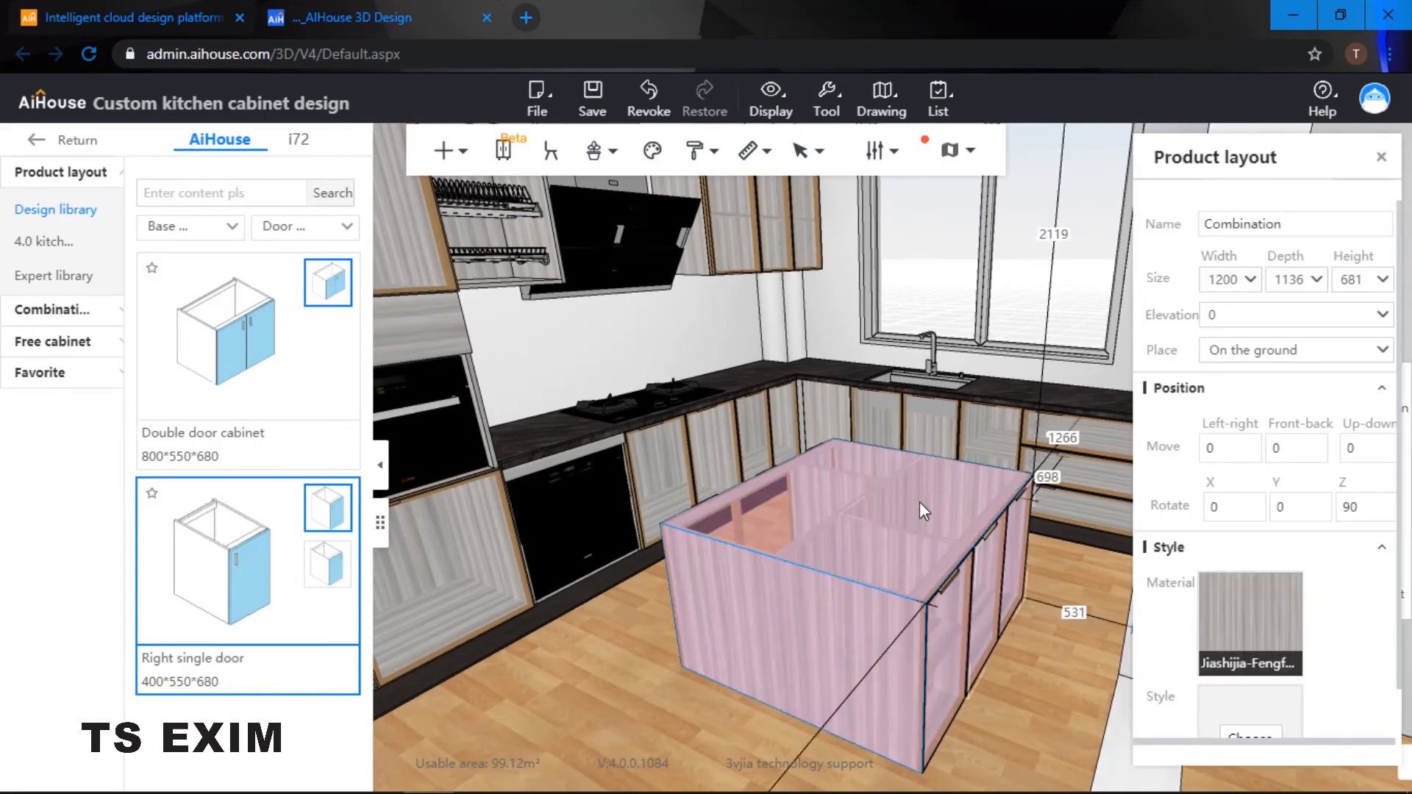
right_click(919, 502)
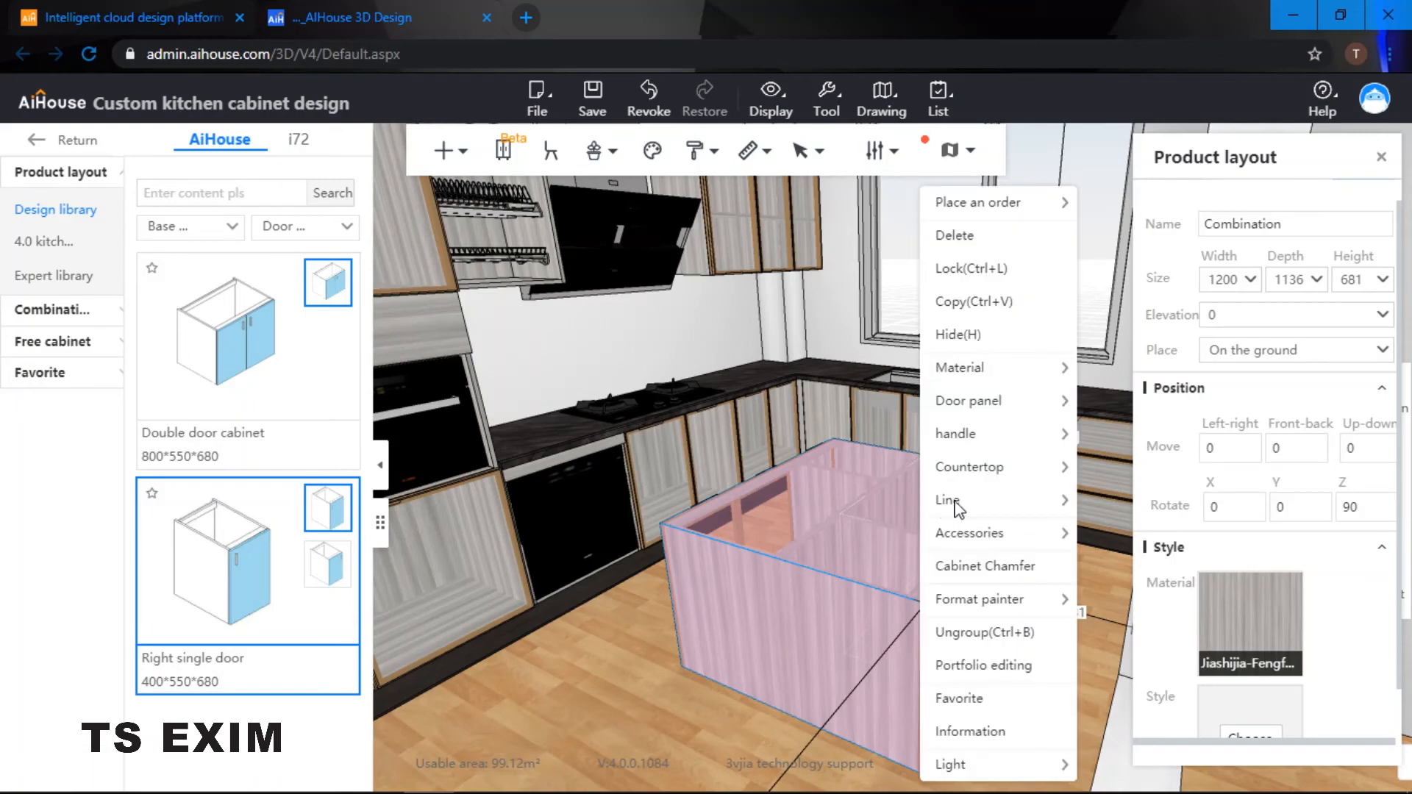
mouse_move(1011, 478)
left_click(1143, 476)
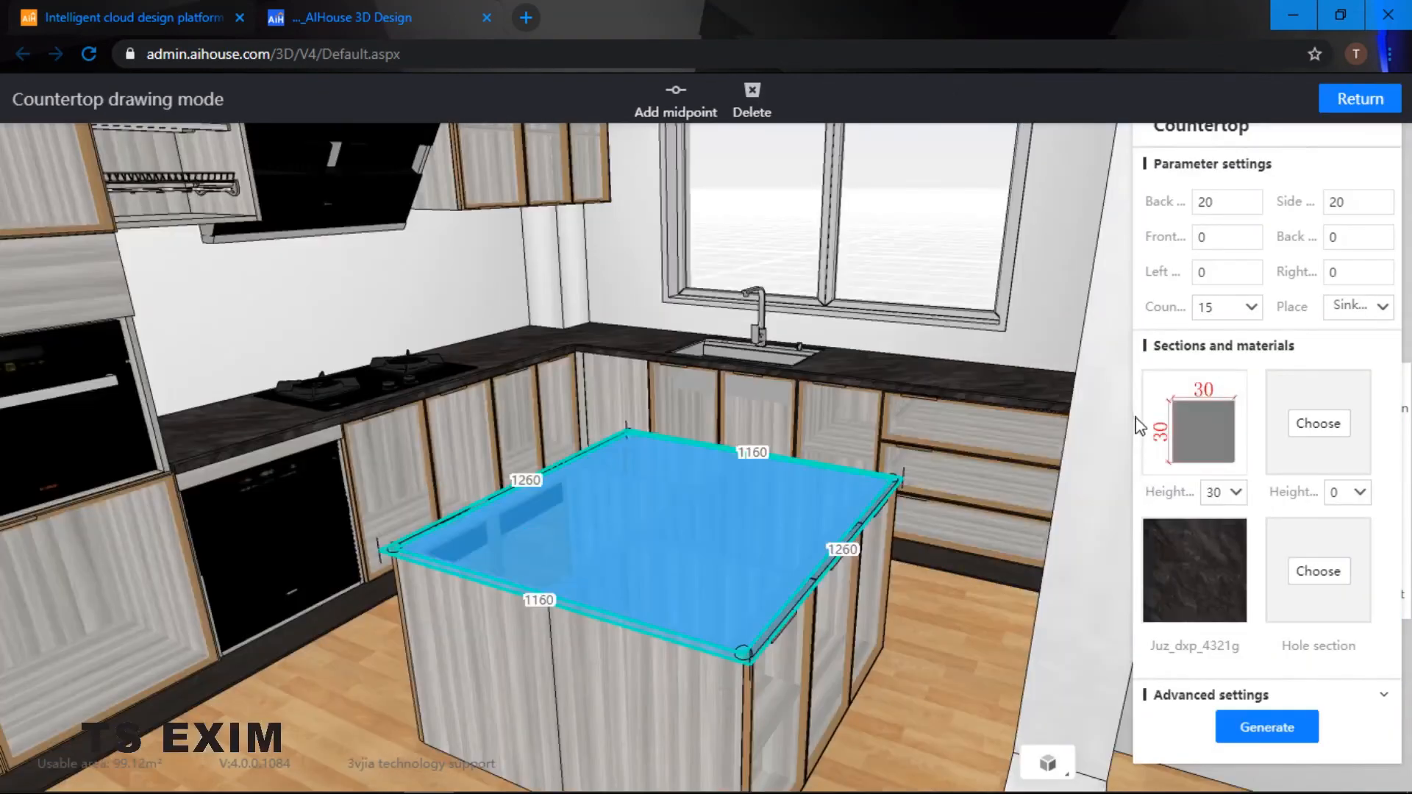
mouse_move(1220, 447)
left_click(1283, 734)
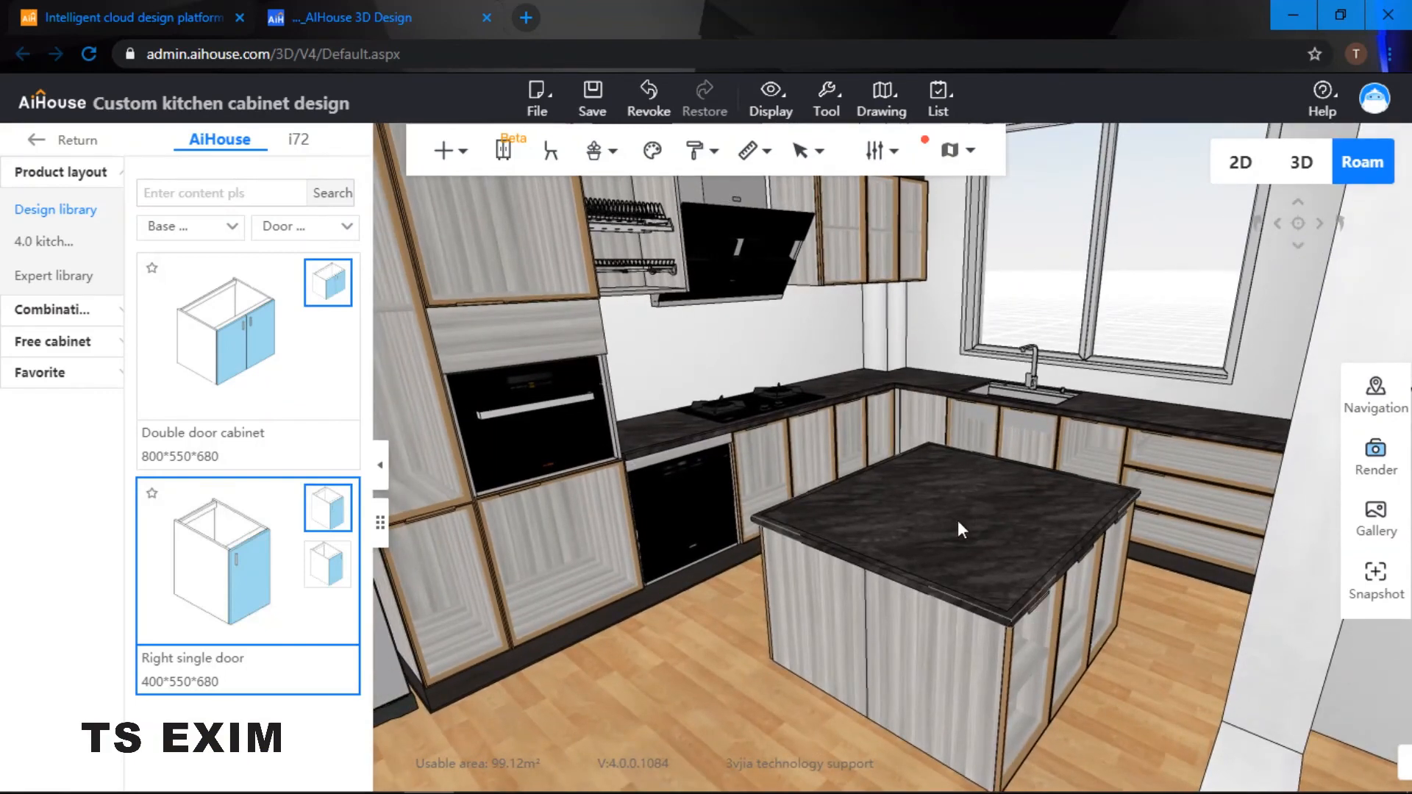
Step: Check the island countertop's section and material settings, and look over the island from above
right_click(950, 494)
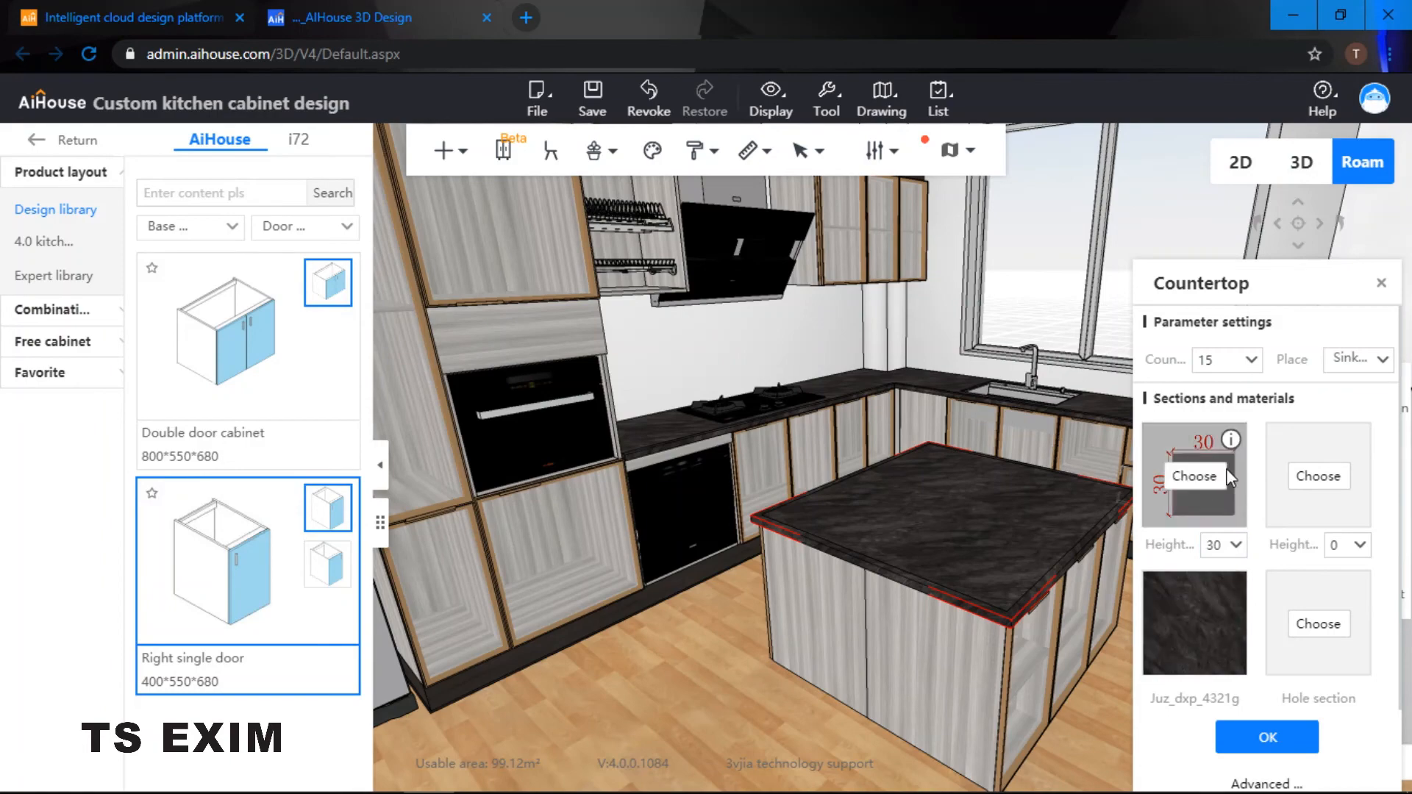
left_click(1381, 283)
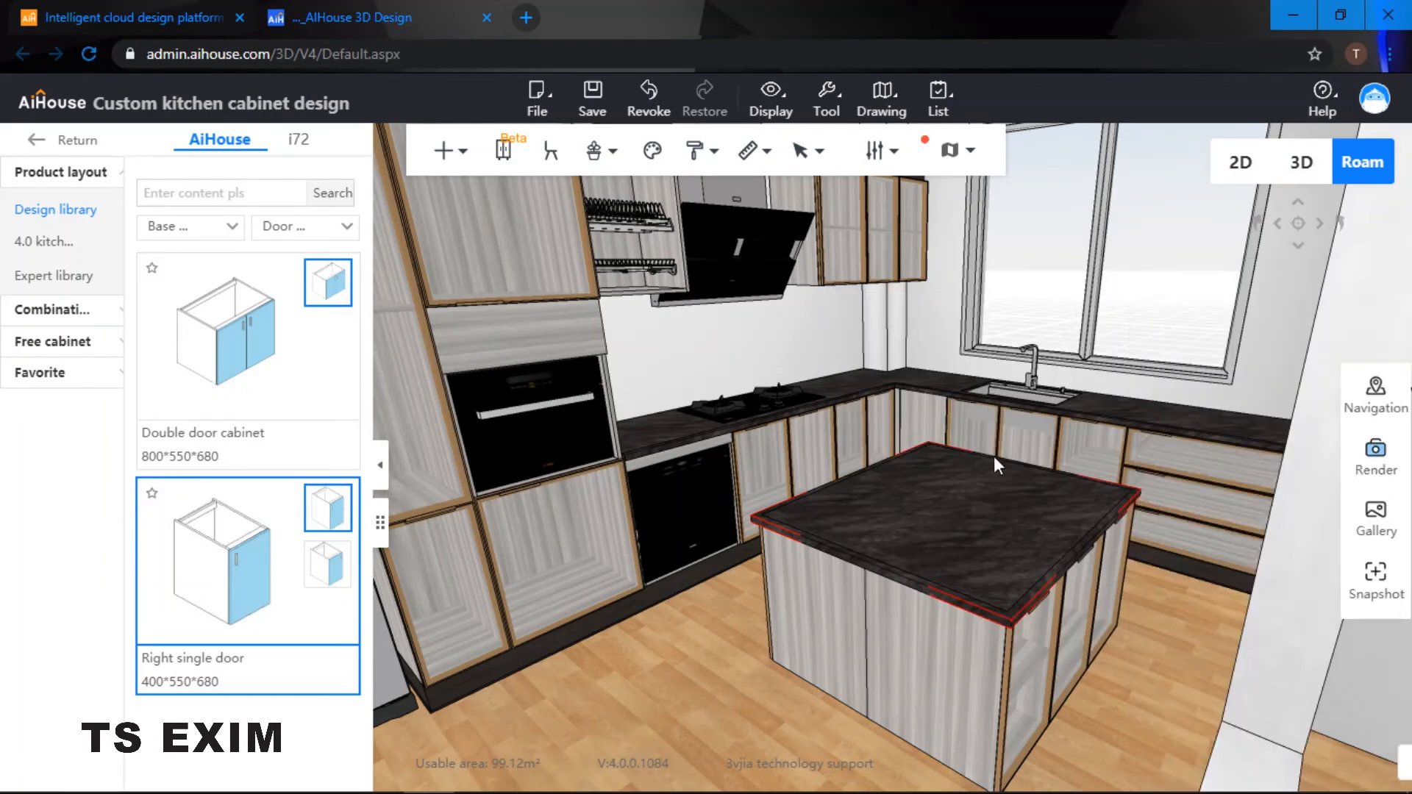
left_click_drag(994, 456, 917, 466)
left_click_drag(866, 646, 670, 523)
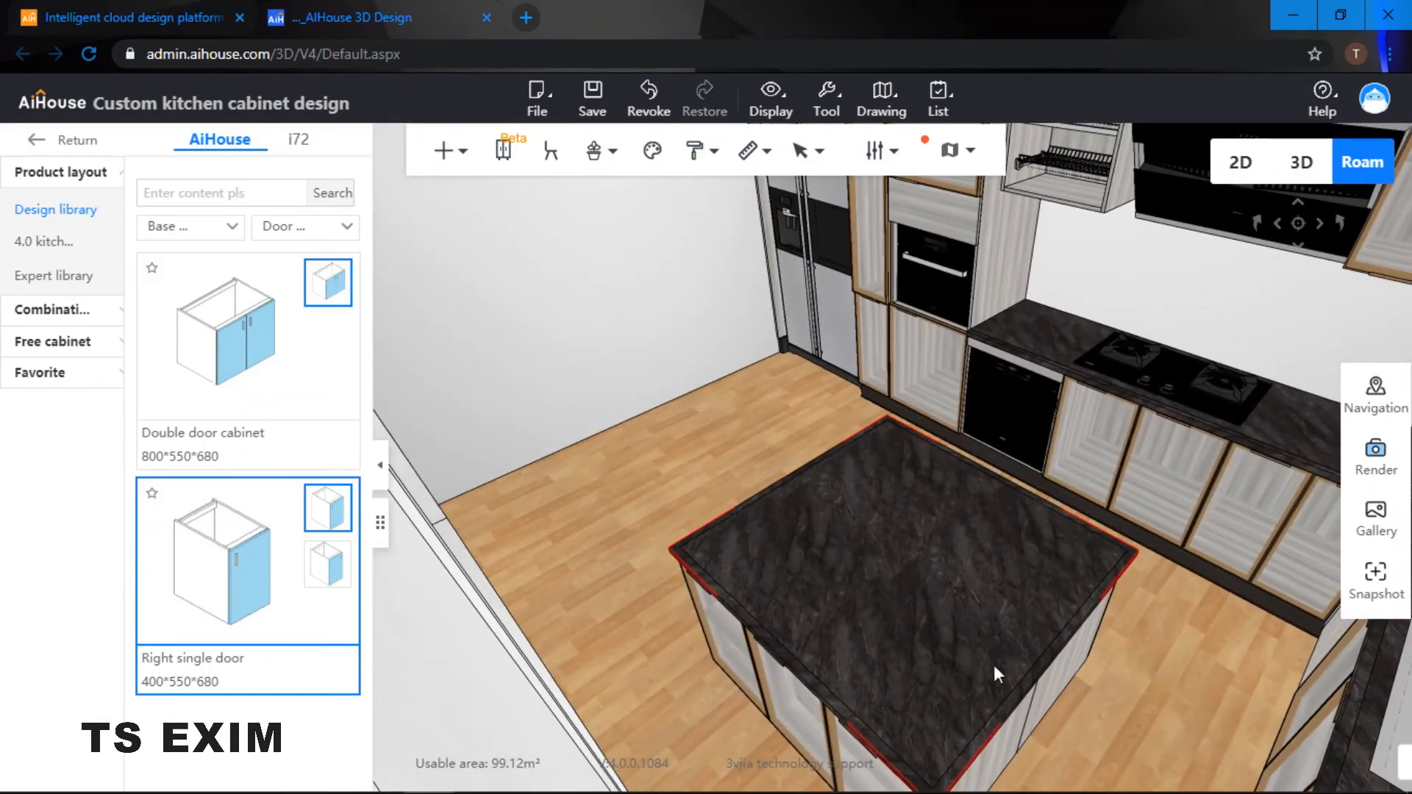
left_click_drag(994, 667, 968, 502)
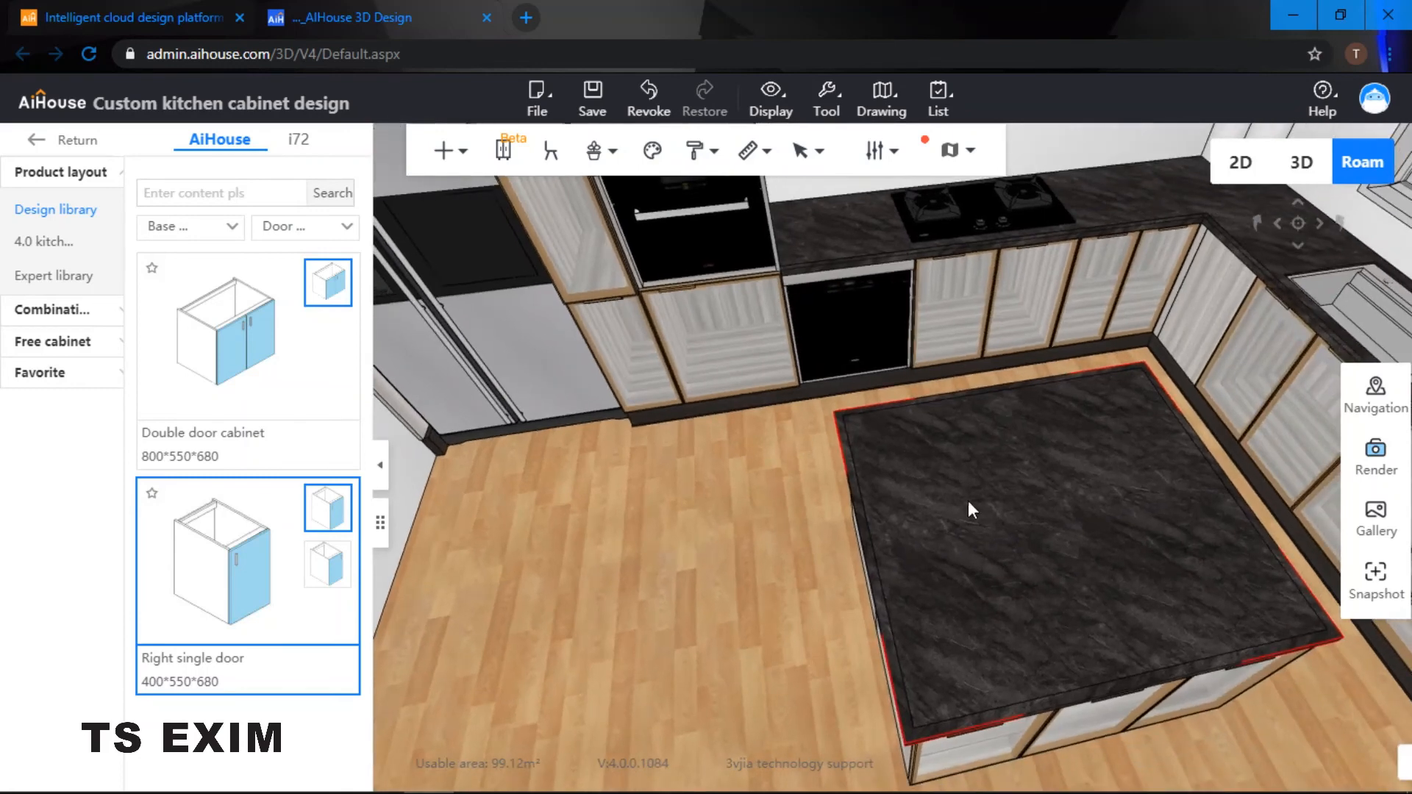
right_click(969, 503)
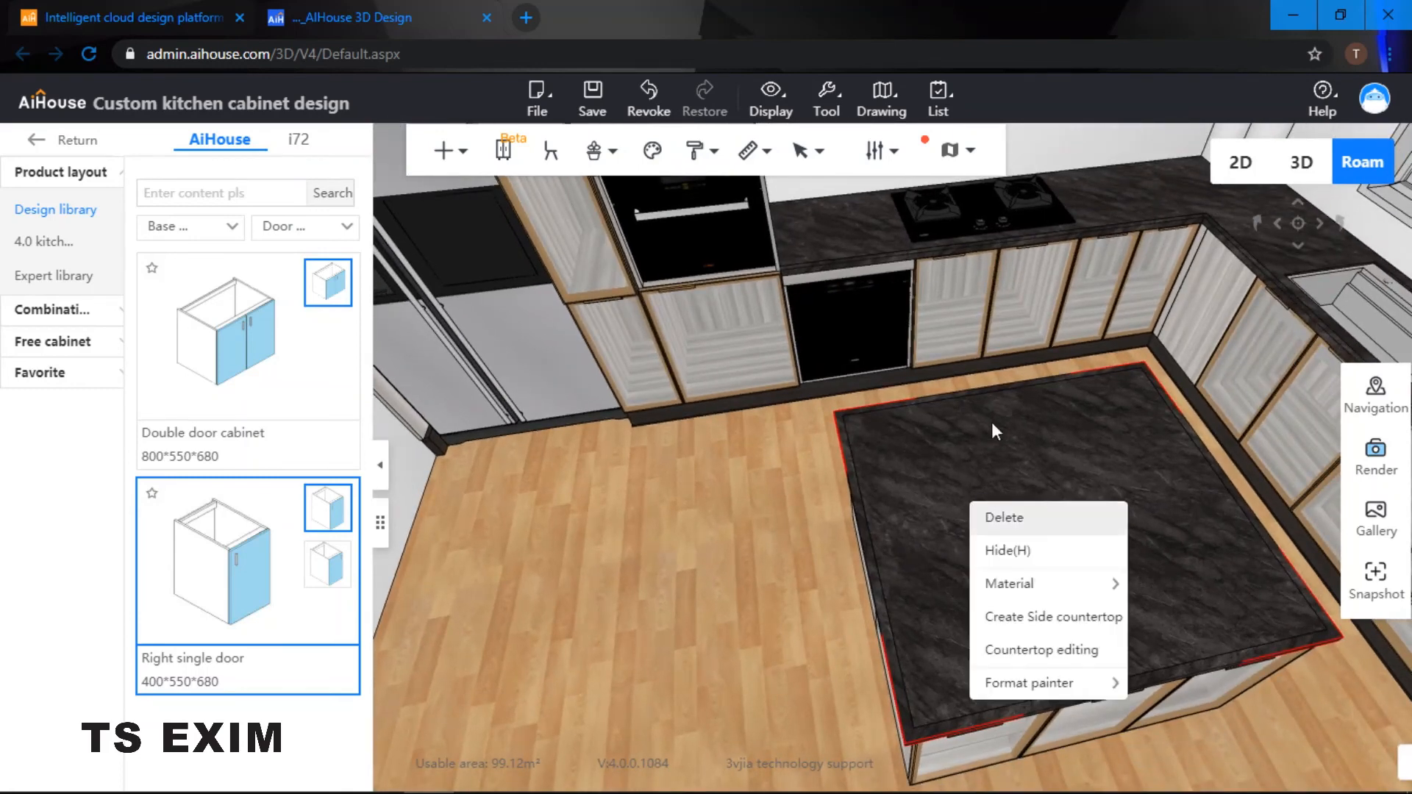
left_click(1024, 650)
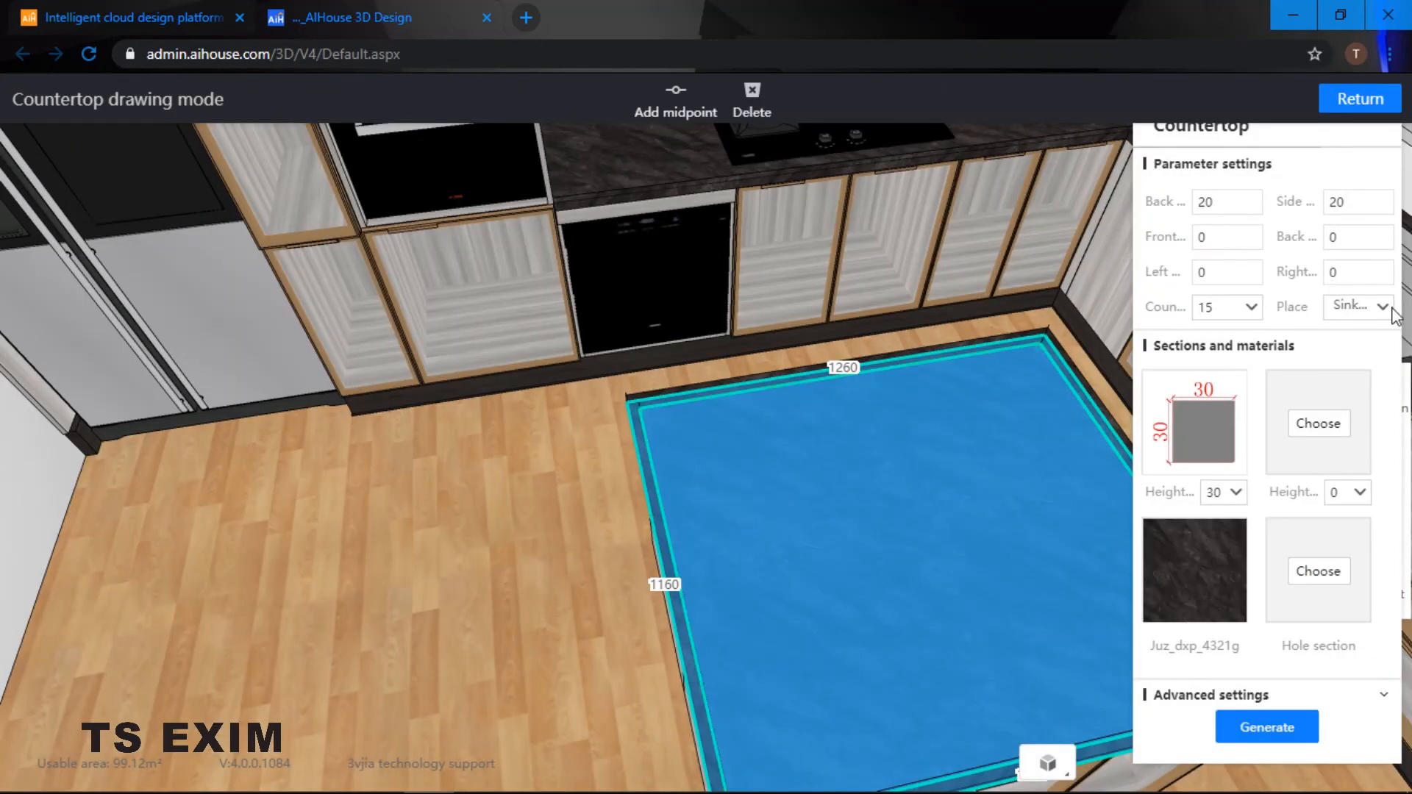
left_click_drag(1363, 145, 1346, 169)
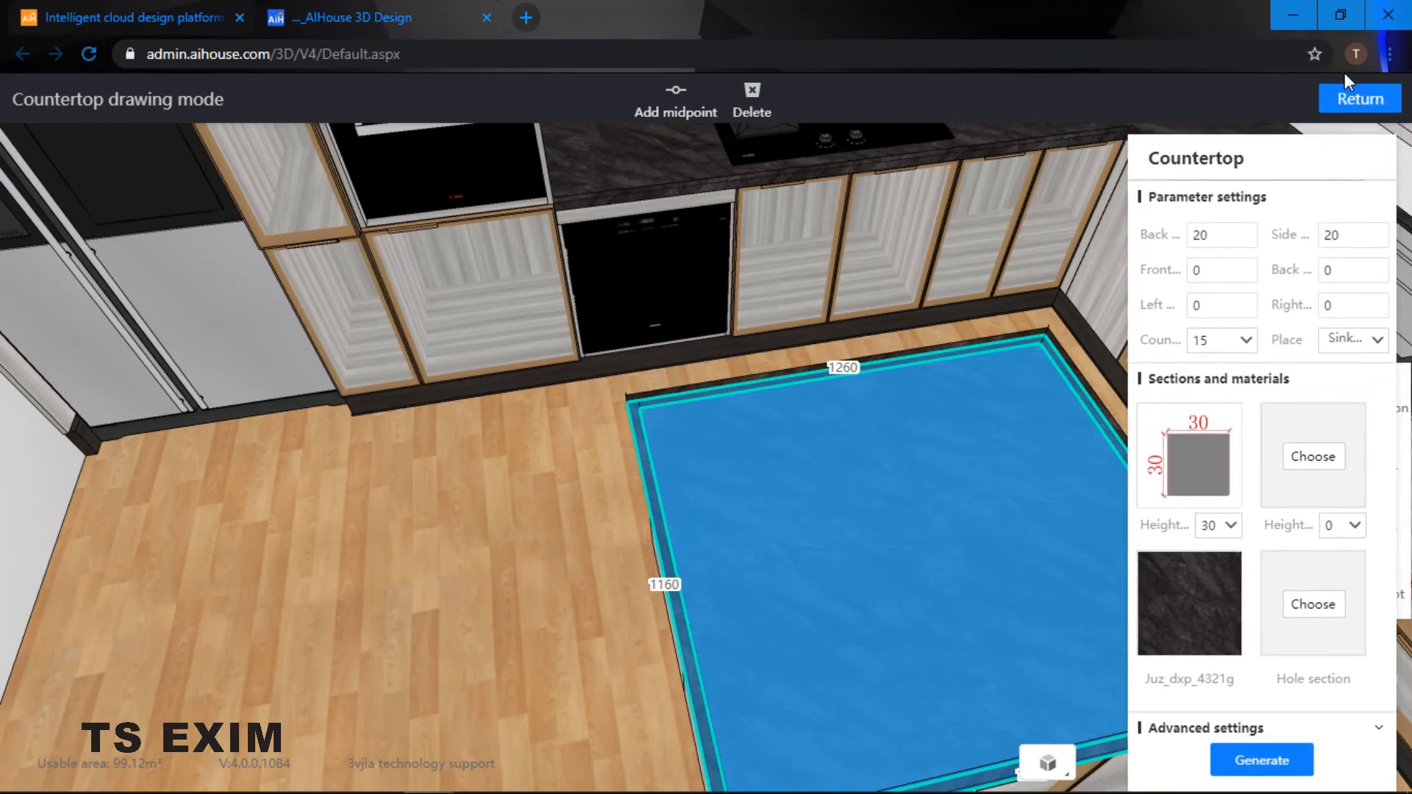
left_click(1357, 99)
Step: Extend the refrigerator-side edge of the island countertop outward until its long side is about 1599 mm, and regenerate the countertop
left_click(912, 483)
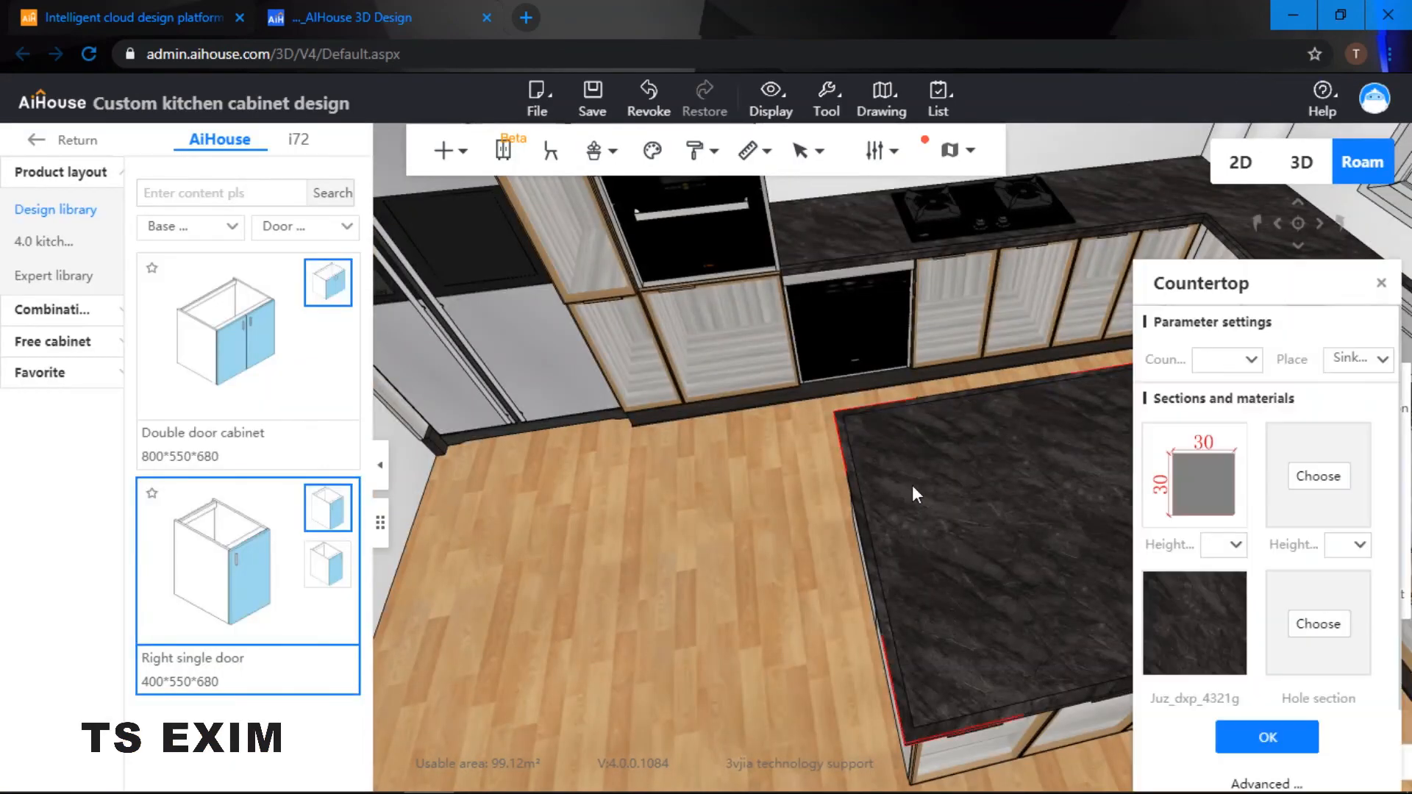
right_click(912, 483)
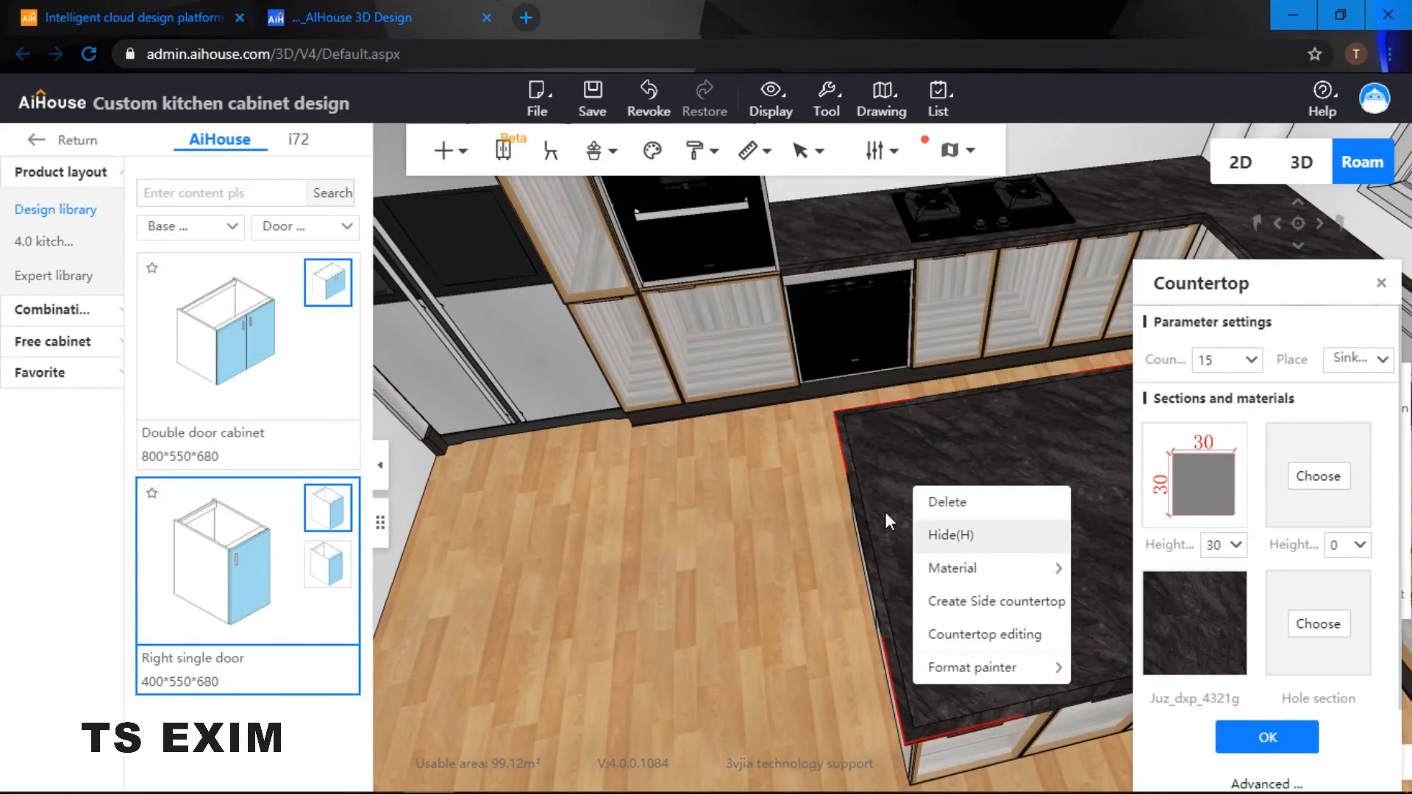
left_click(1009, 637)
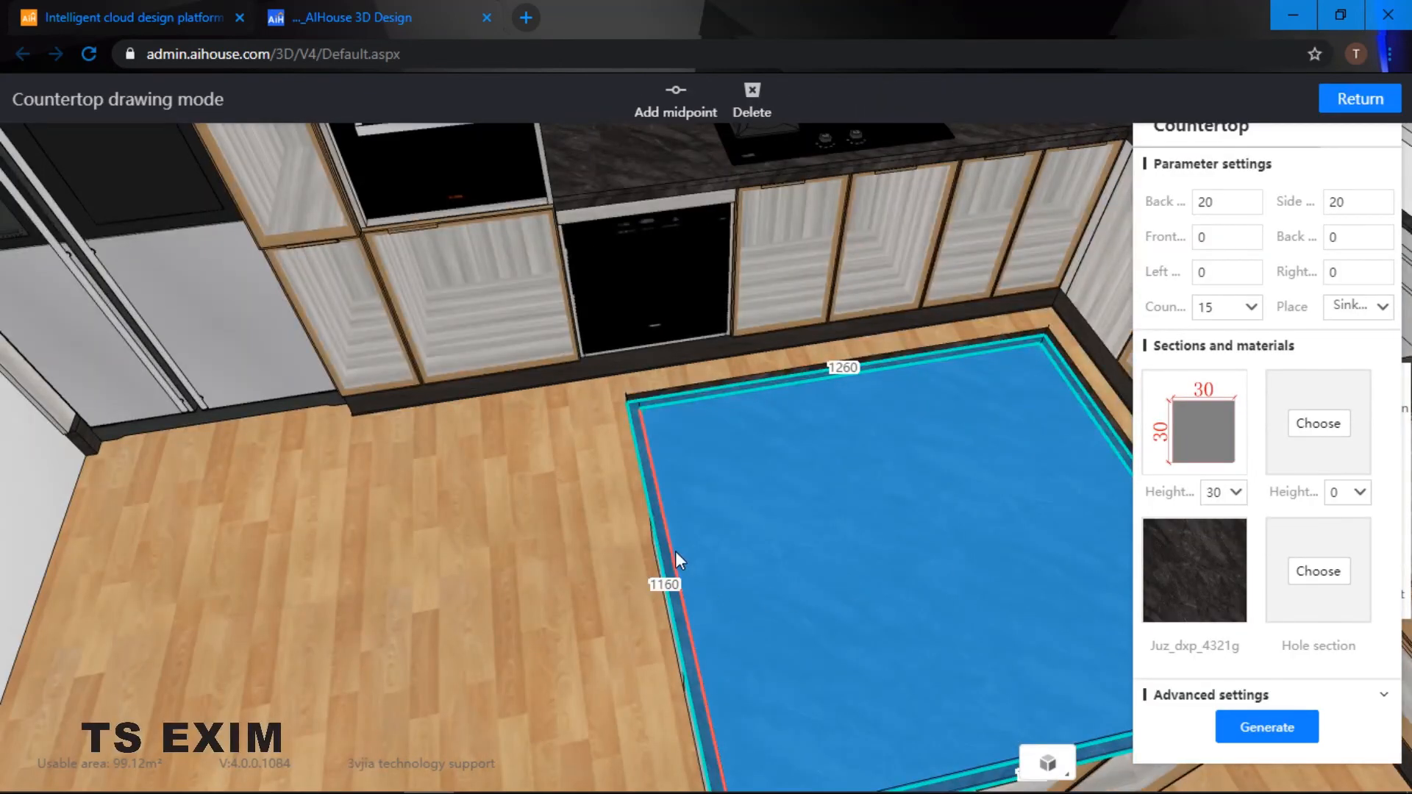
left_click_drag(675, 550, 643, 564)
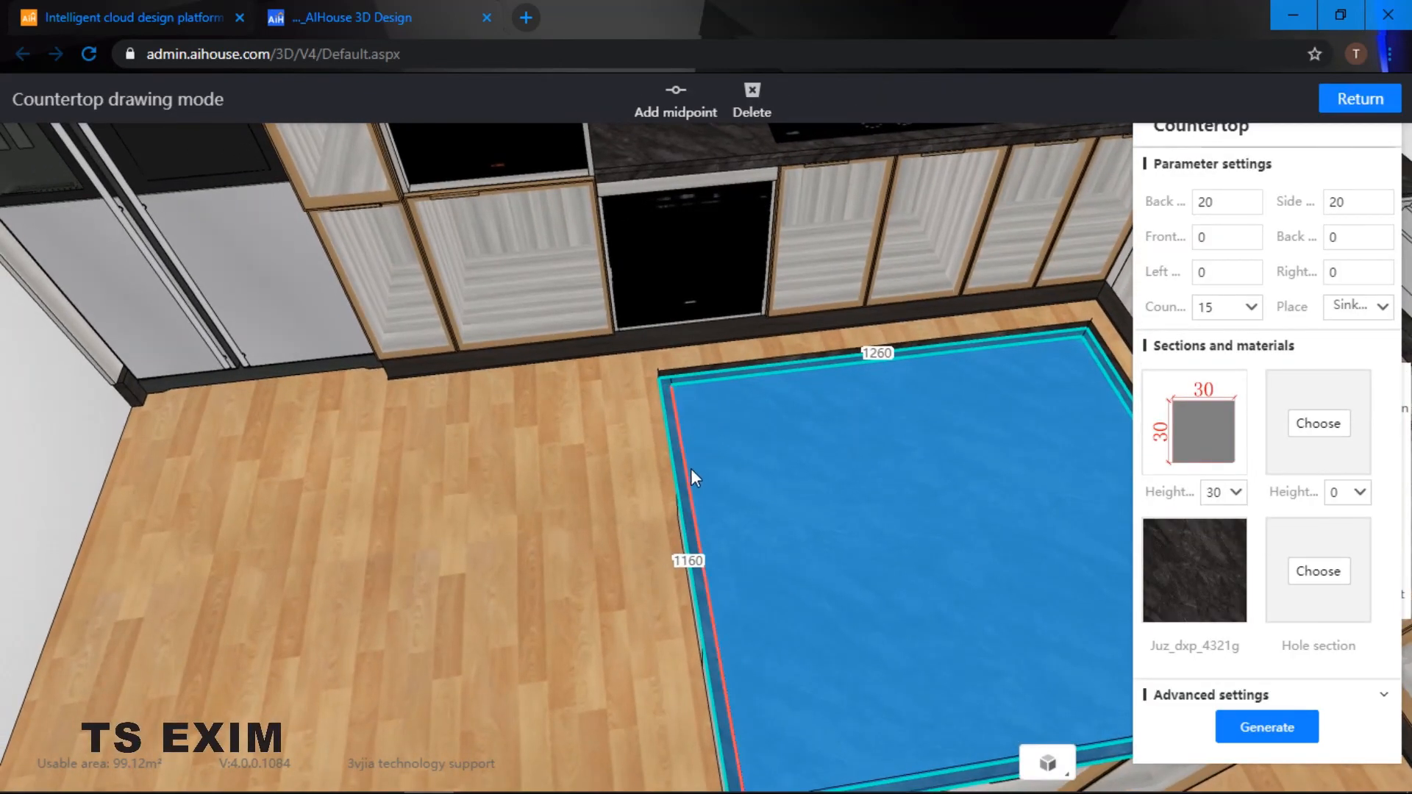
left_click(699, 521)
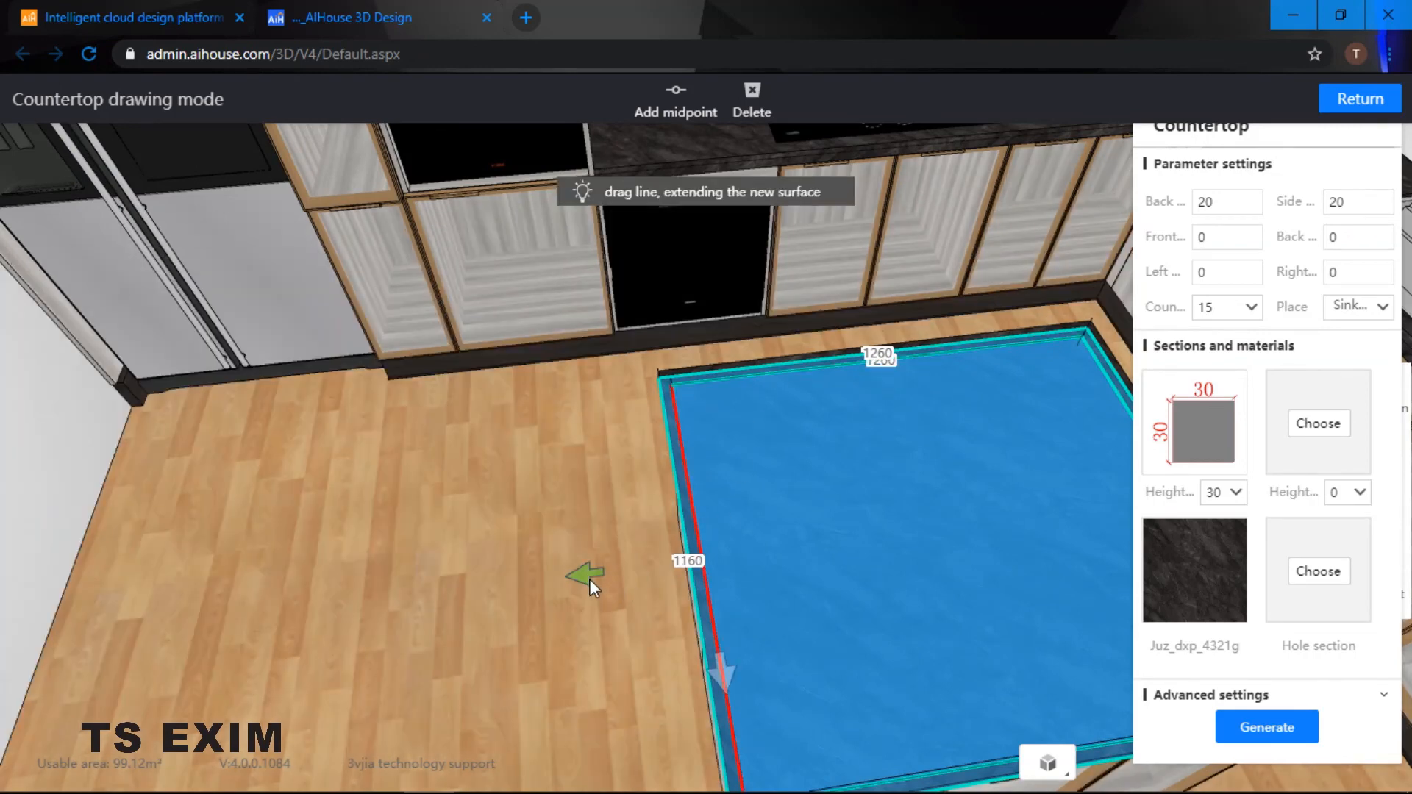
left_click_drag(586, 576, 423, 595)
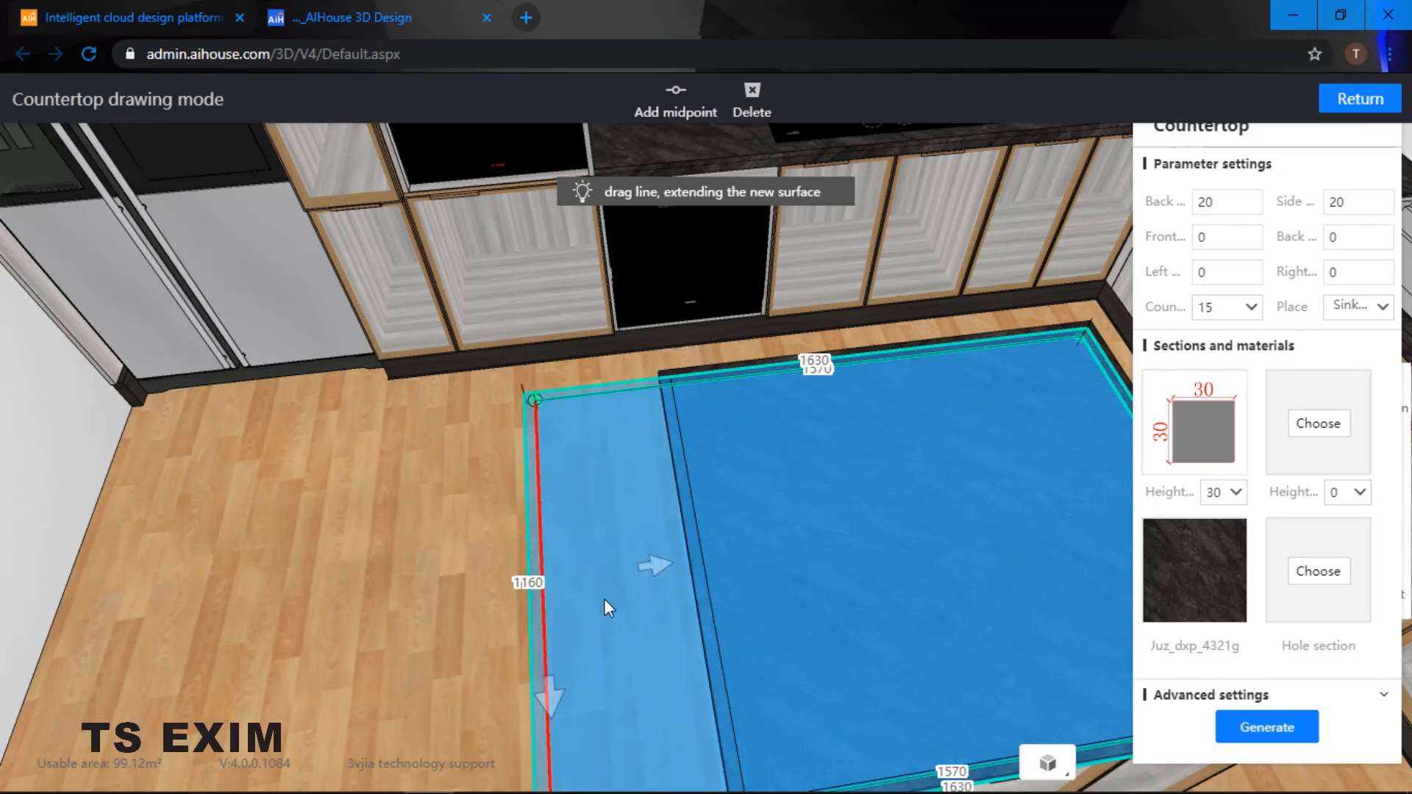
left_click_drag(659, 568, 673, 567)
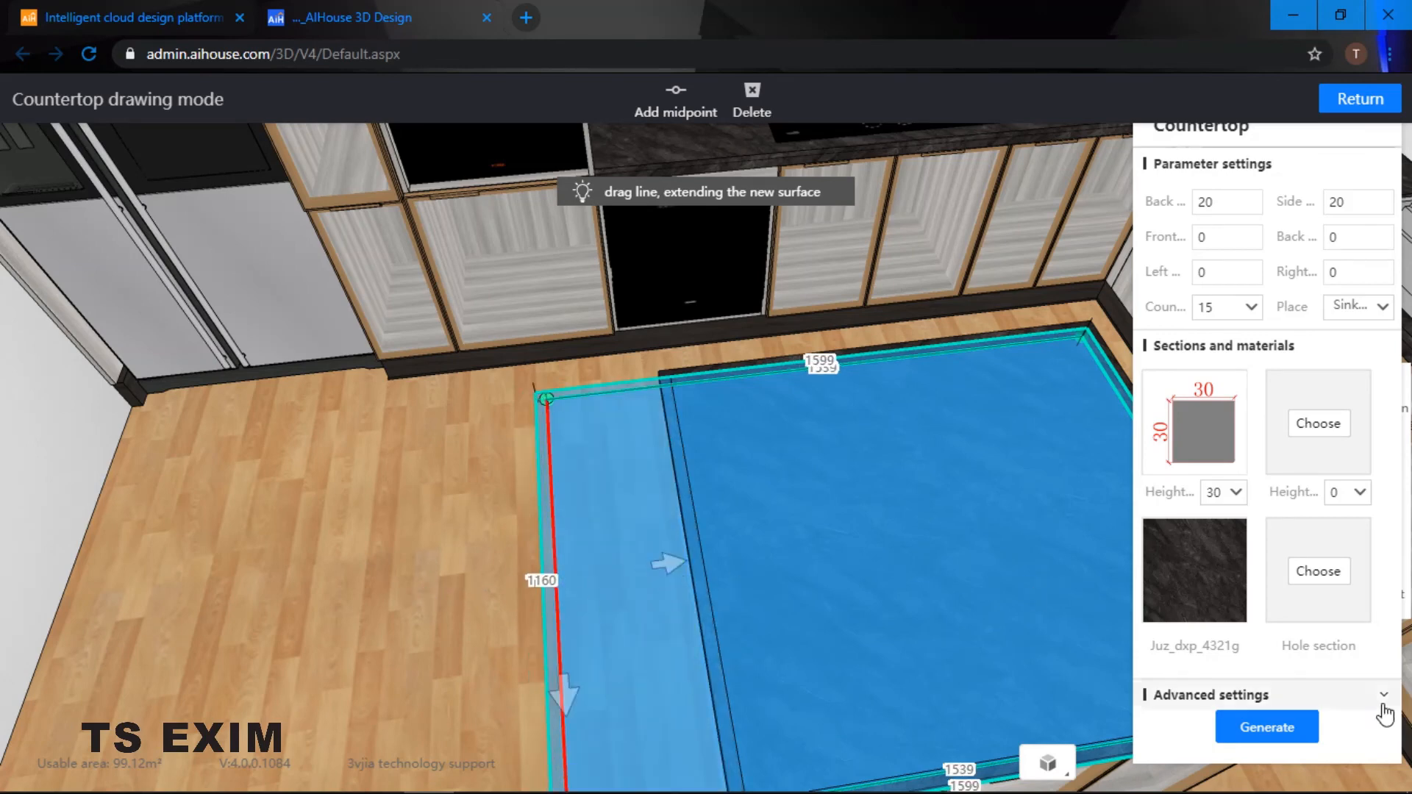
left_click(1278, 731)
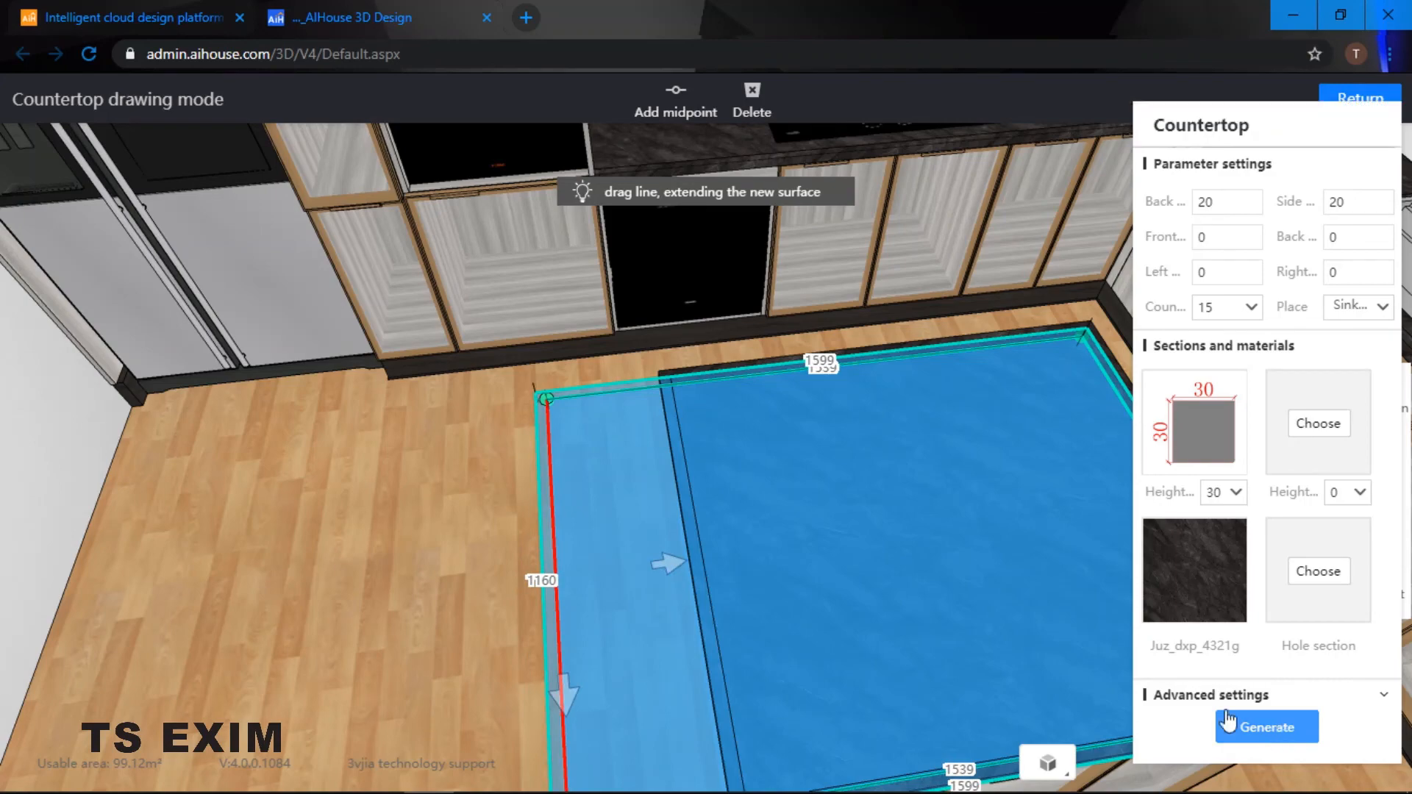
Step: Start a side countertop on the island's 1160 mm edge facing the sink run
scroll(966, 518, "down", 4)
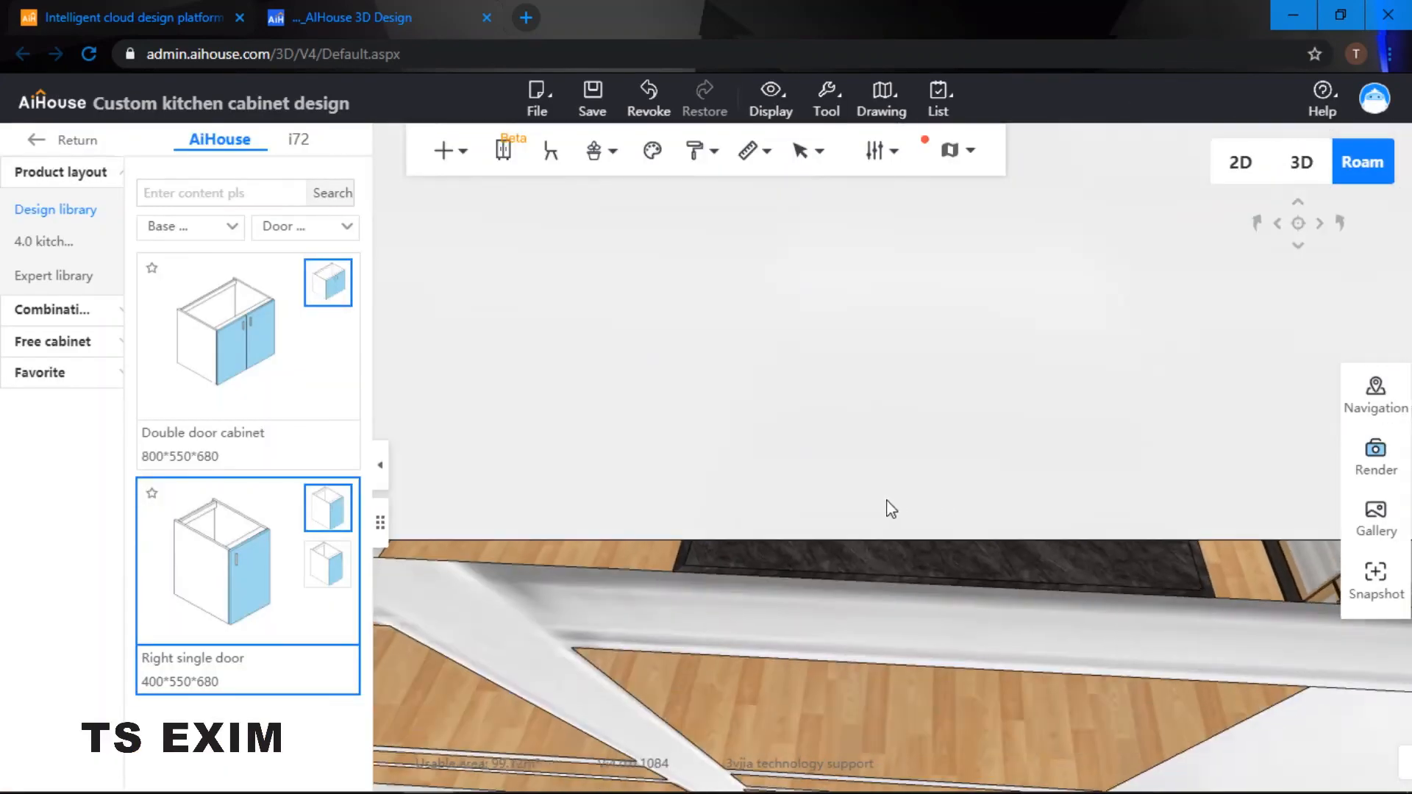
left_click_drag(886, 500, 968, 482)
scroll(968, 482, "up", 4)
left_click_drag(876, 483, 898, 584)
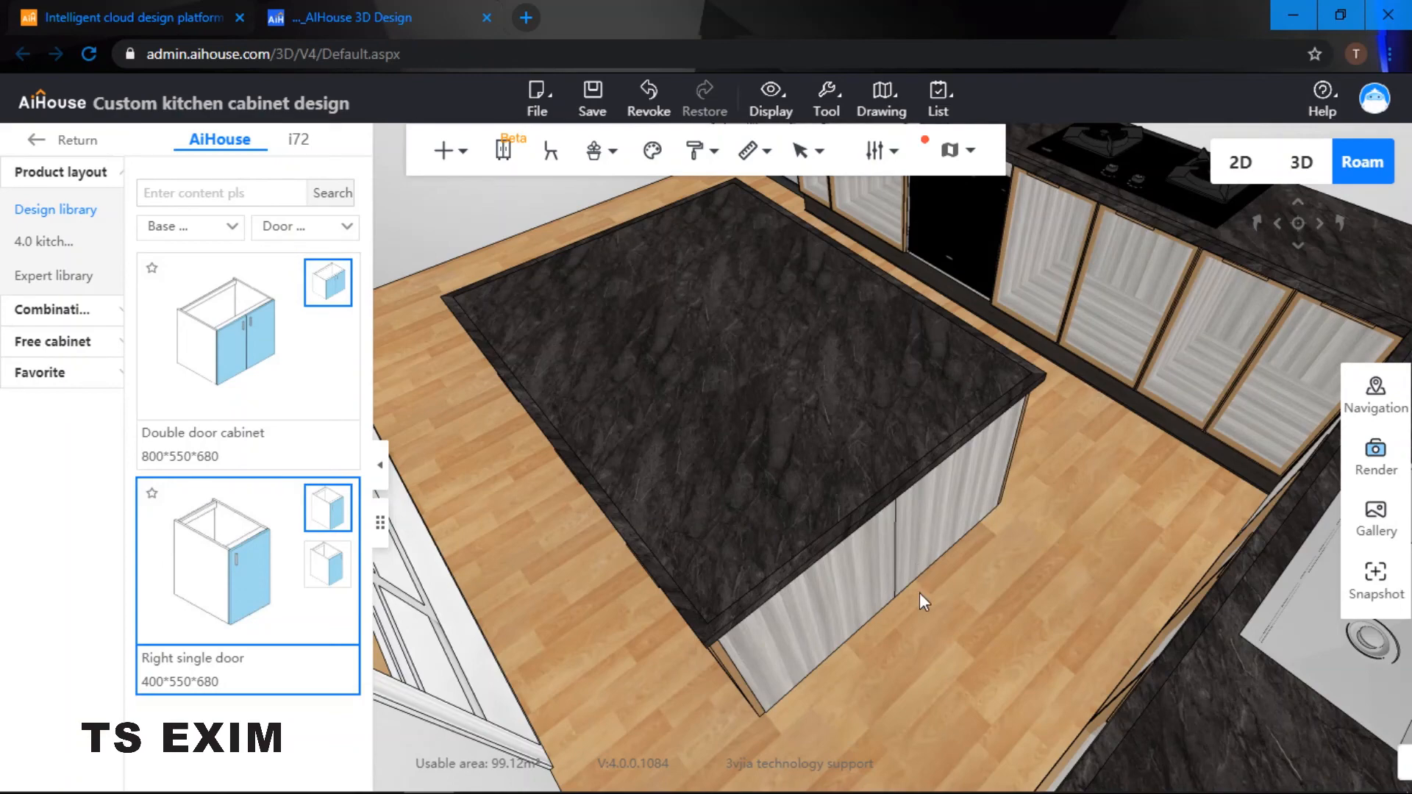
right_click(867, 444)
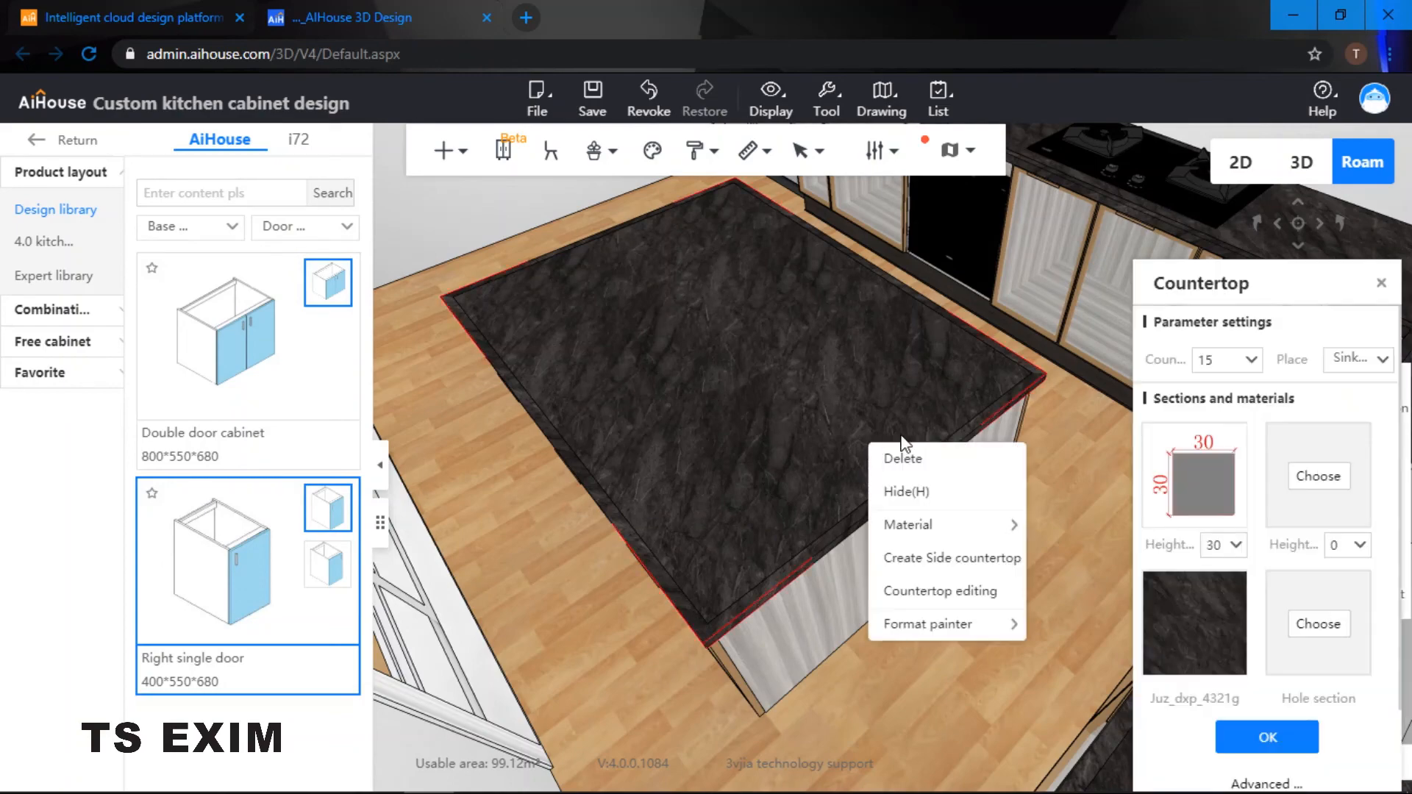
left_click(922, 559)
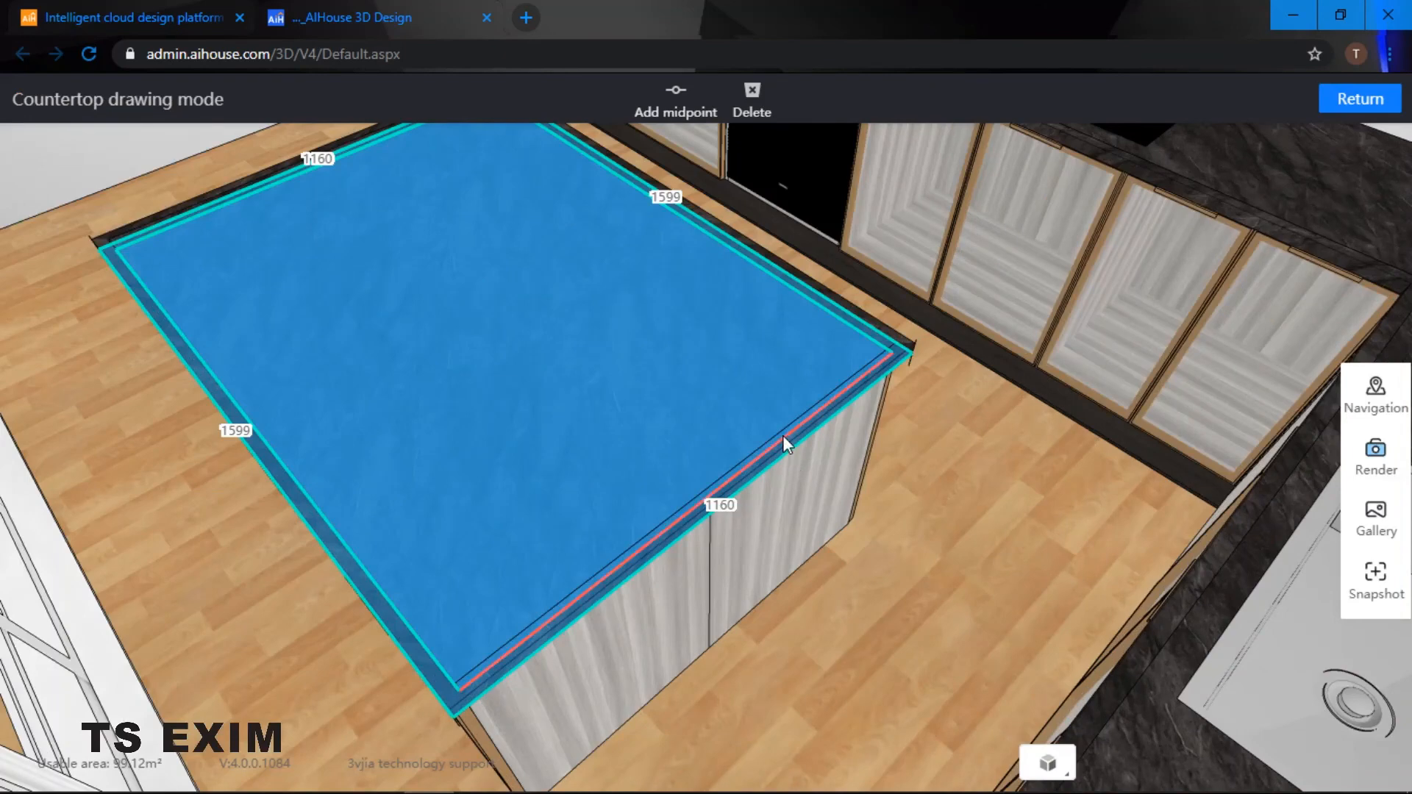
left_click(783, 435)
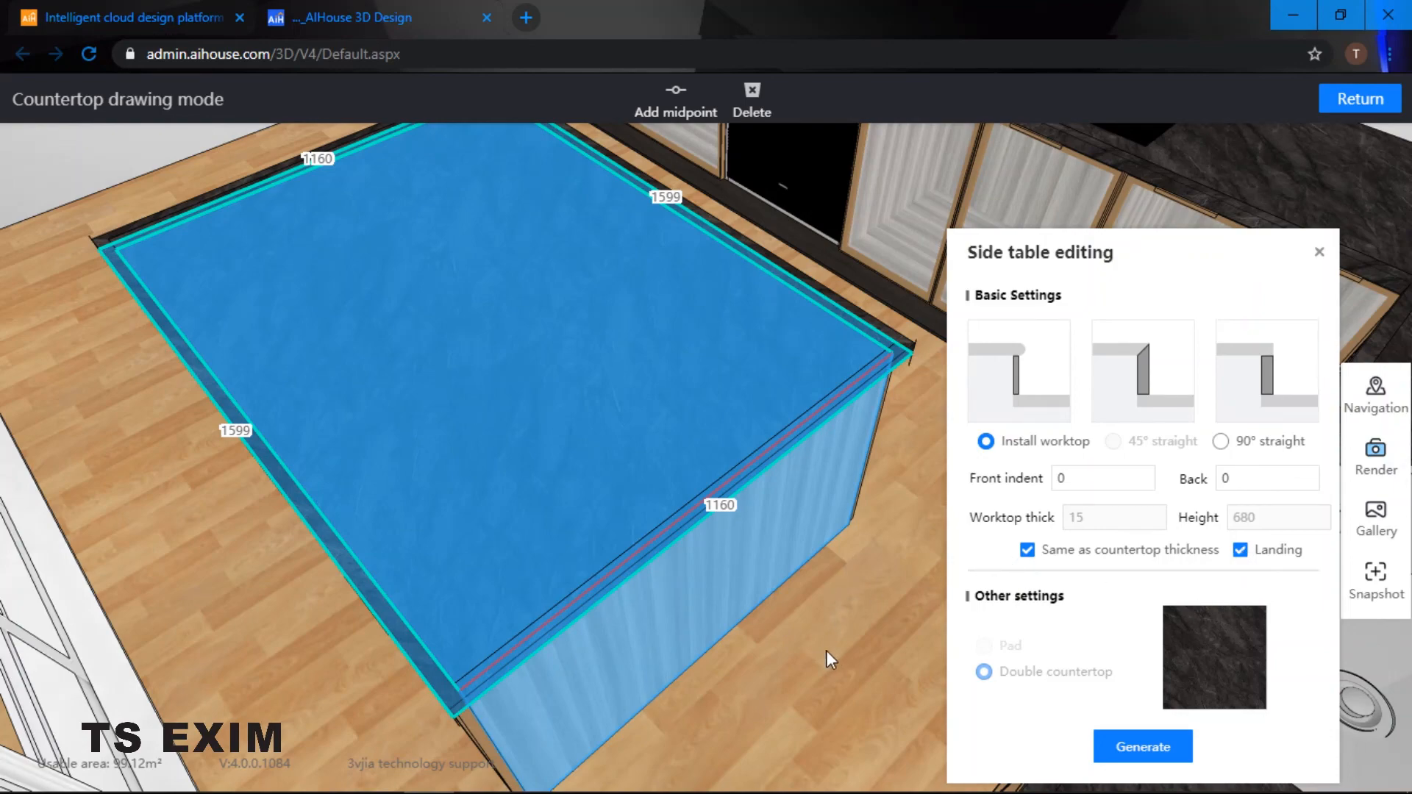
left_click_drag(826, 652, 813, 522)
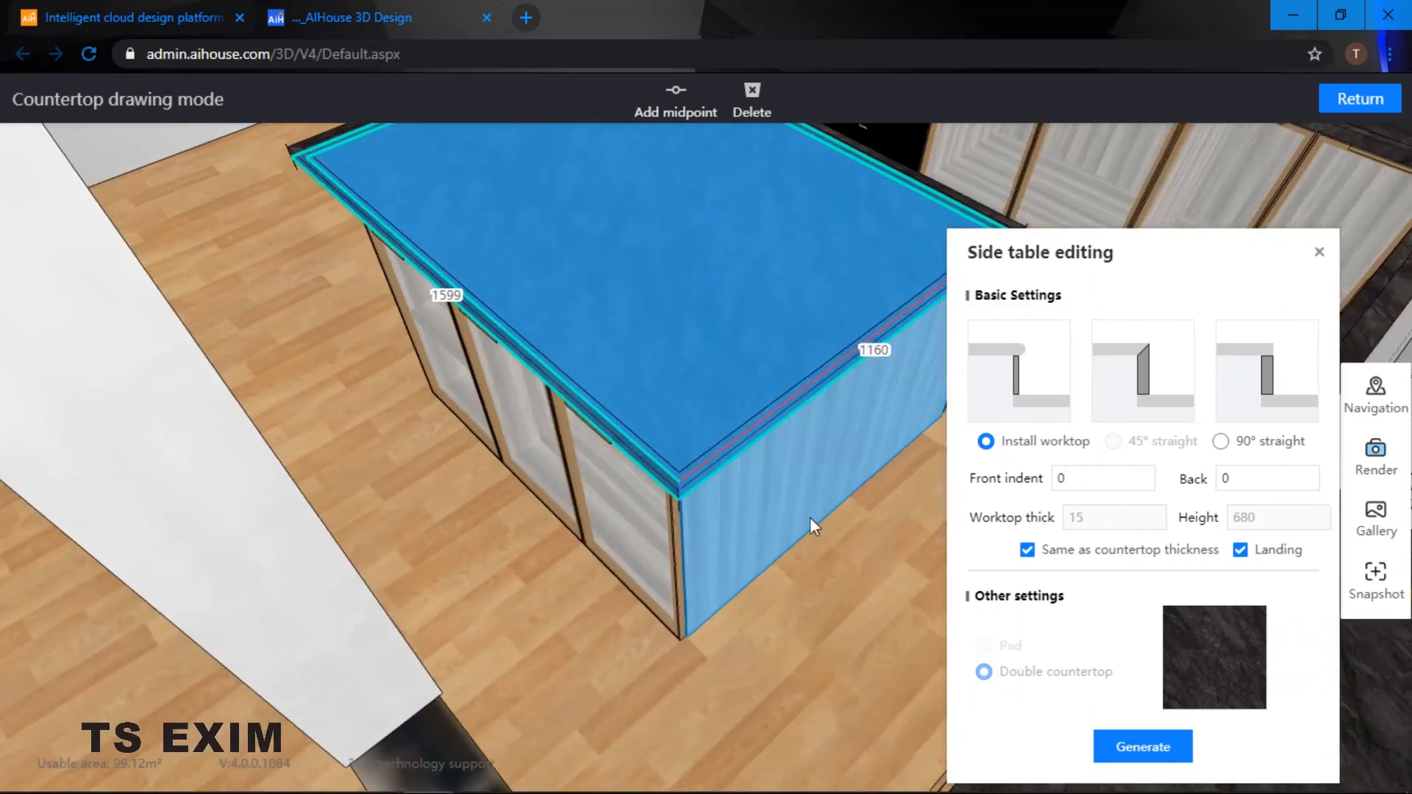
Step: Try releasing the side countertop's thickness and height from the countertop-thickness and landing options, and restore both options
left_click(1027, 550)
double_click(1077, 517)
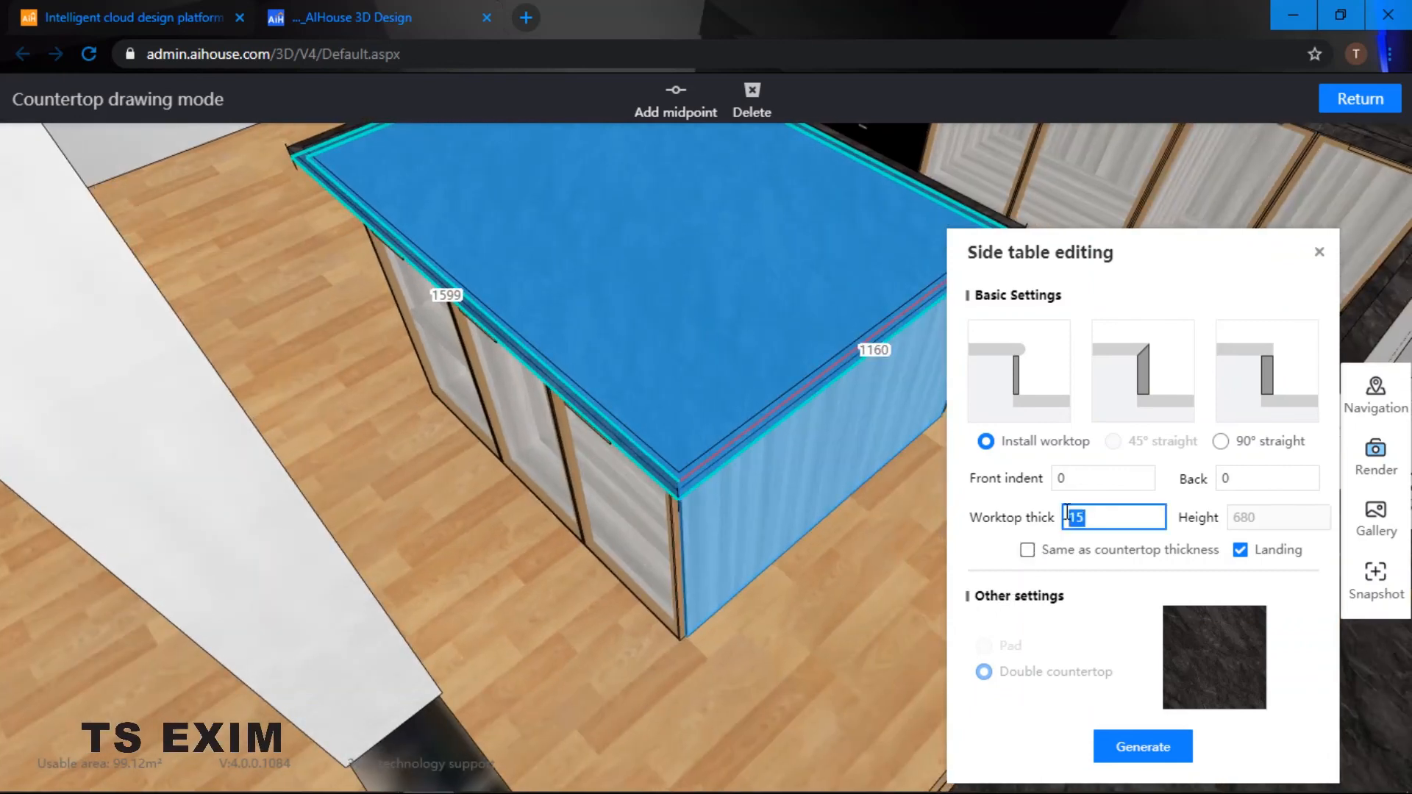
left_click(1028, 550)
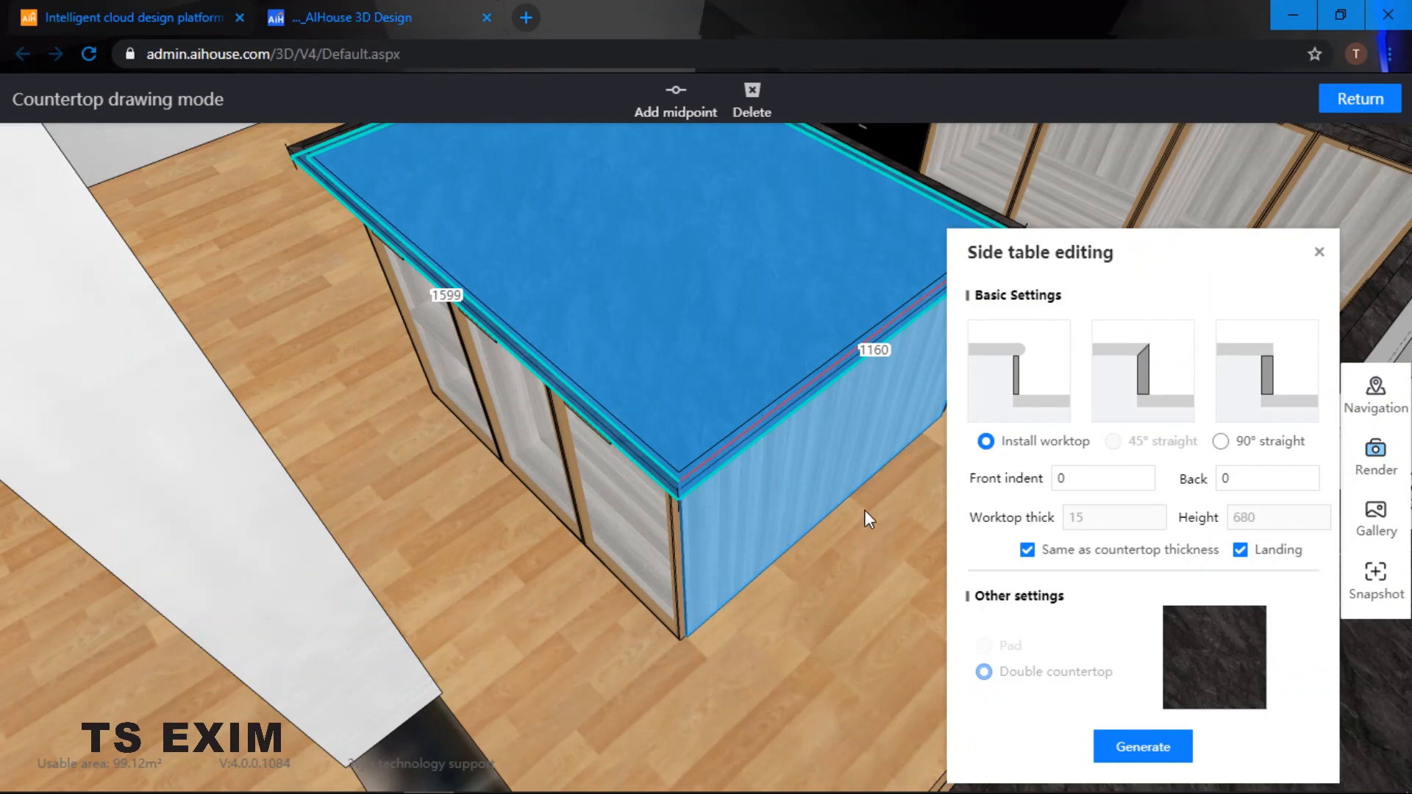
left_click_drag(863, 509, 825, 435)
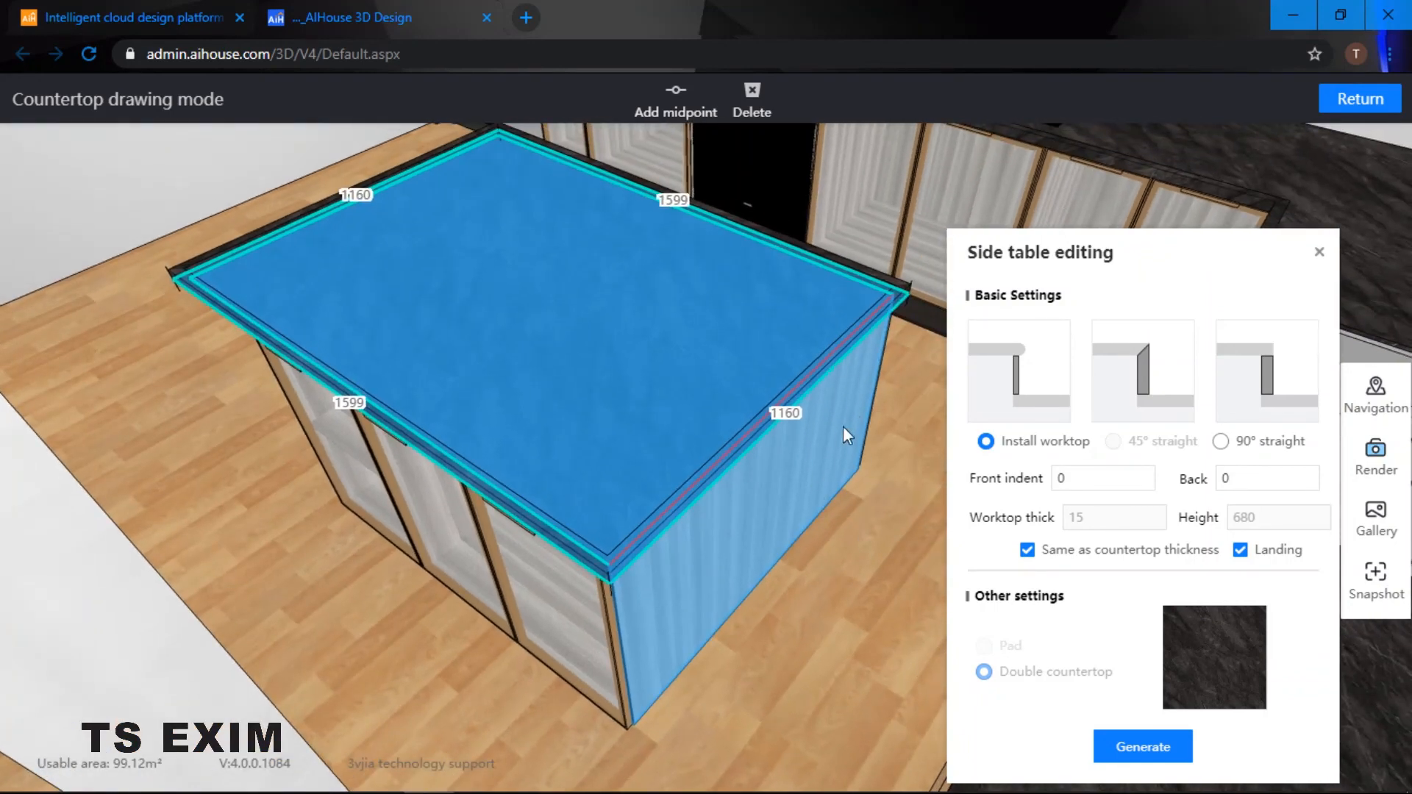
left_click(1241, 553)
double_click(1250, 517)
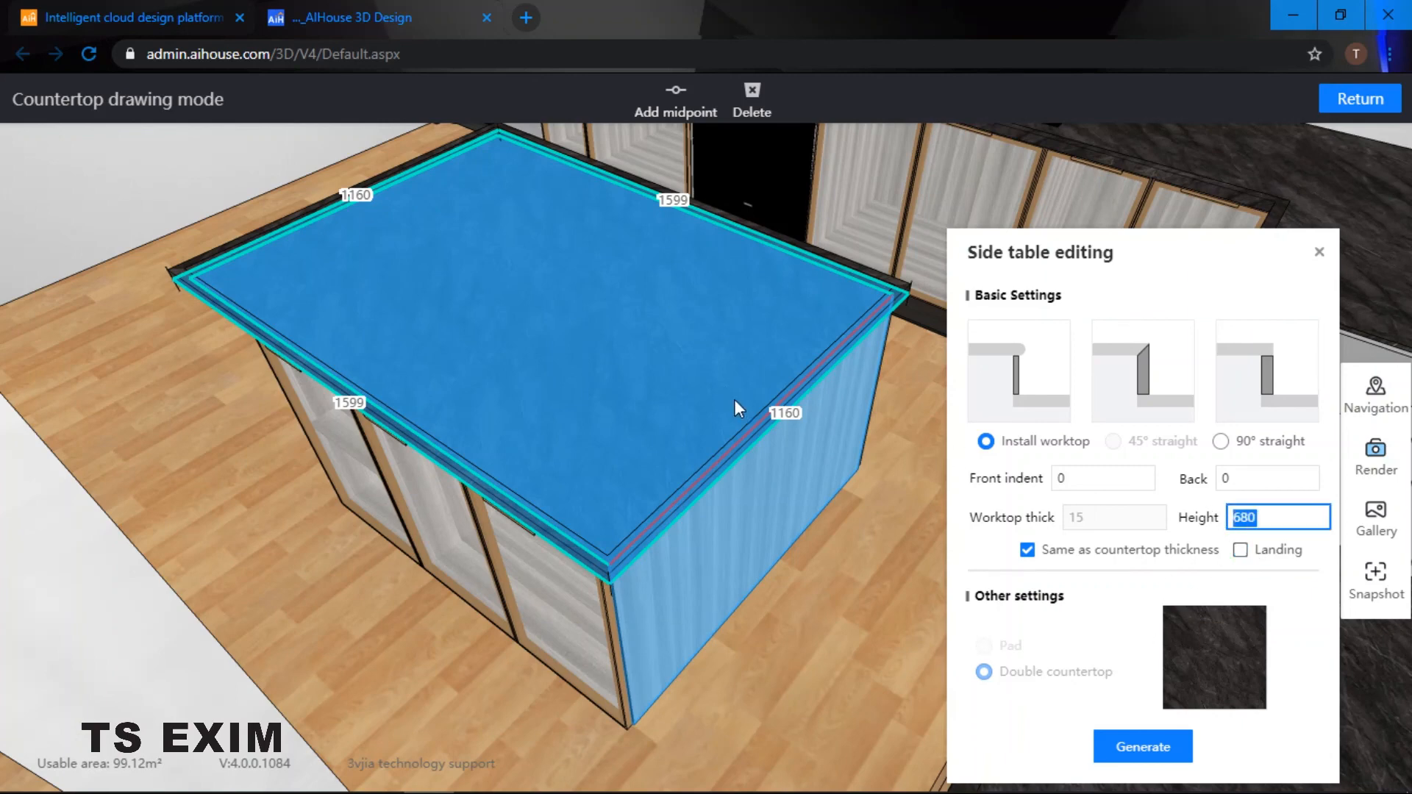
left_click(1240, 553)
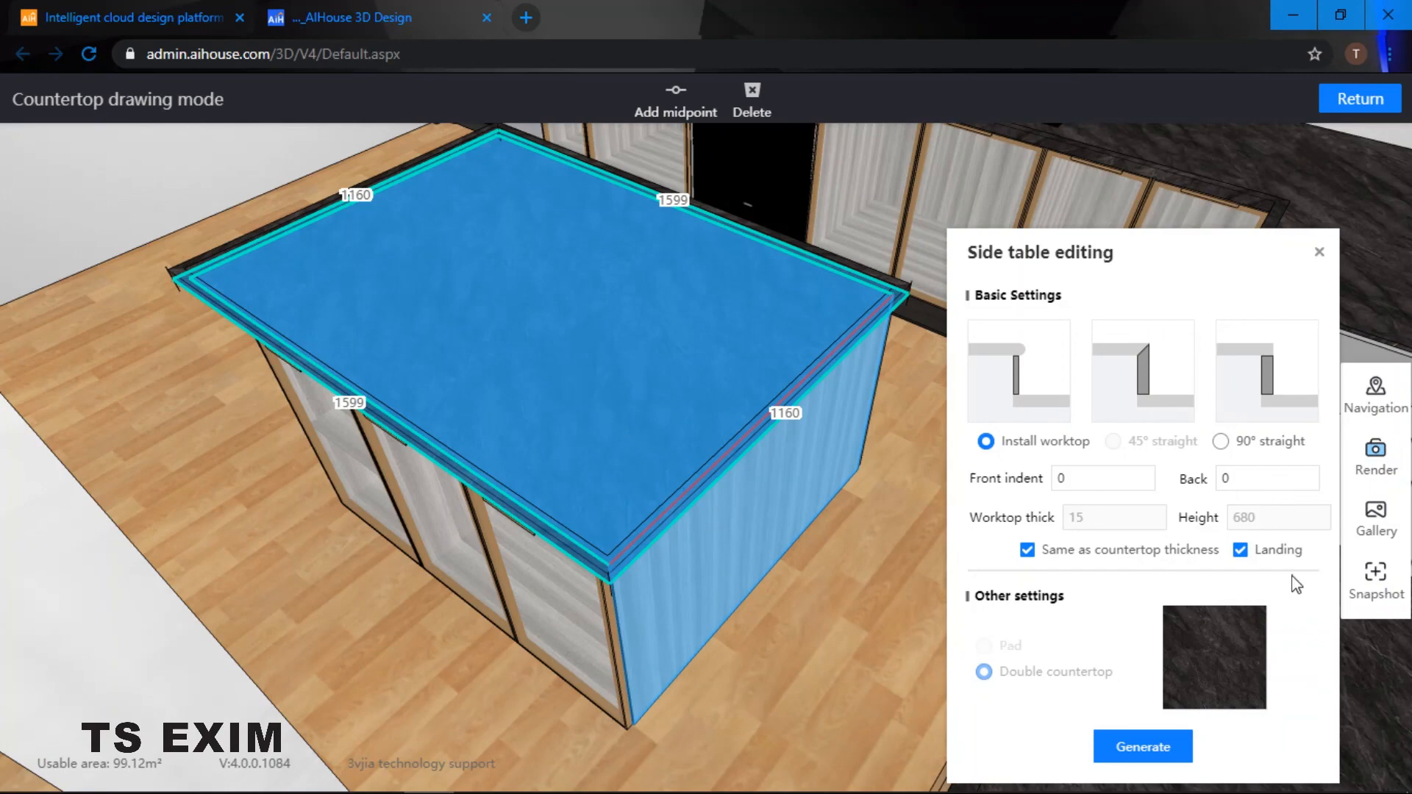
Step: Generate the dark side countertop as Install worktop with matching thickness and landing, and look over the island
left_click(1136, 749)
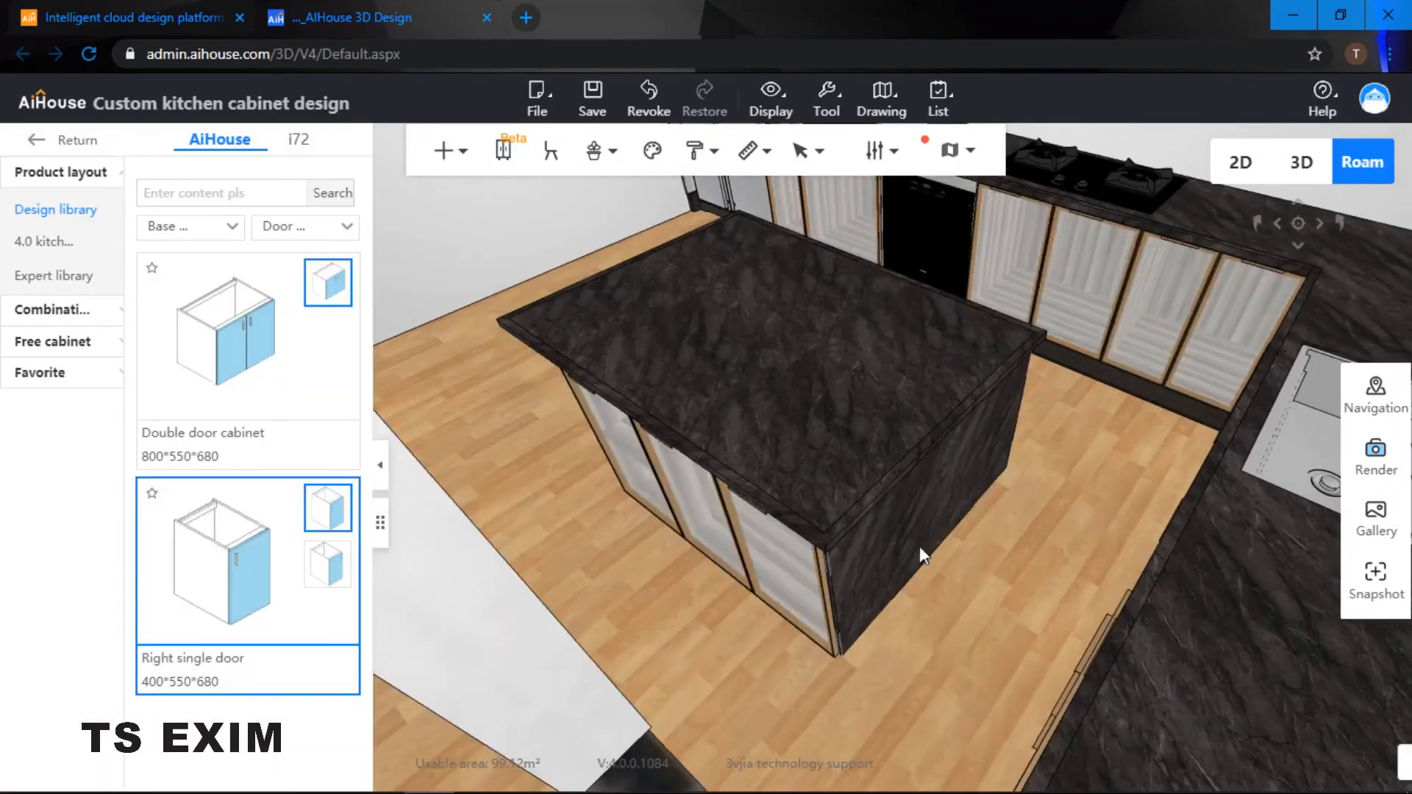
left_click_drag(1047, 485, 1146, 356)
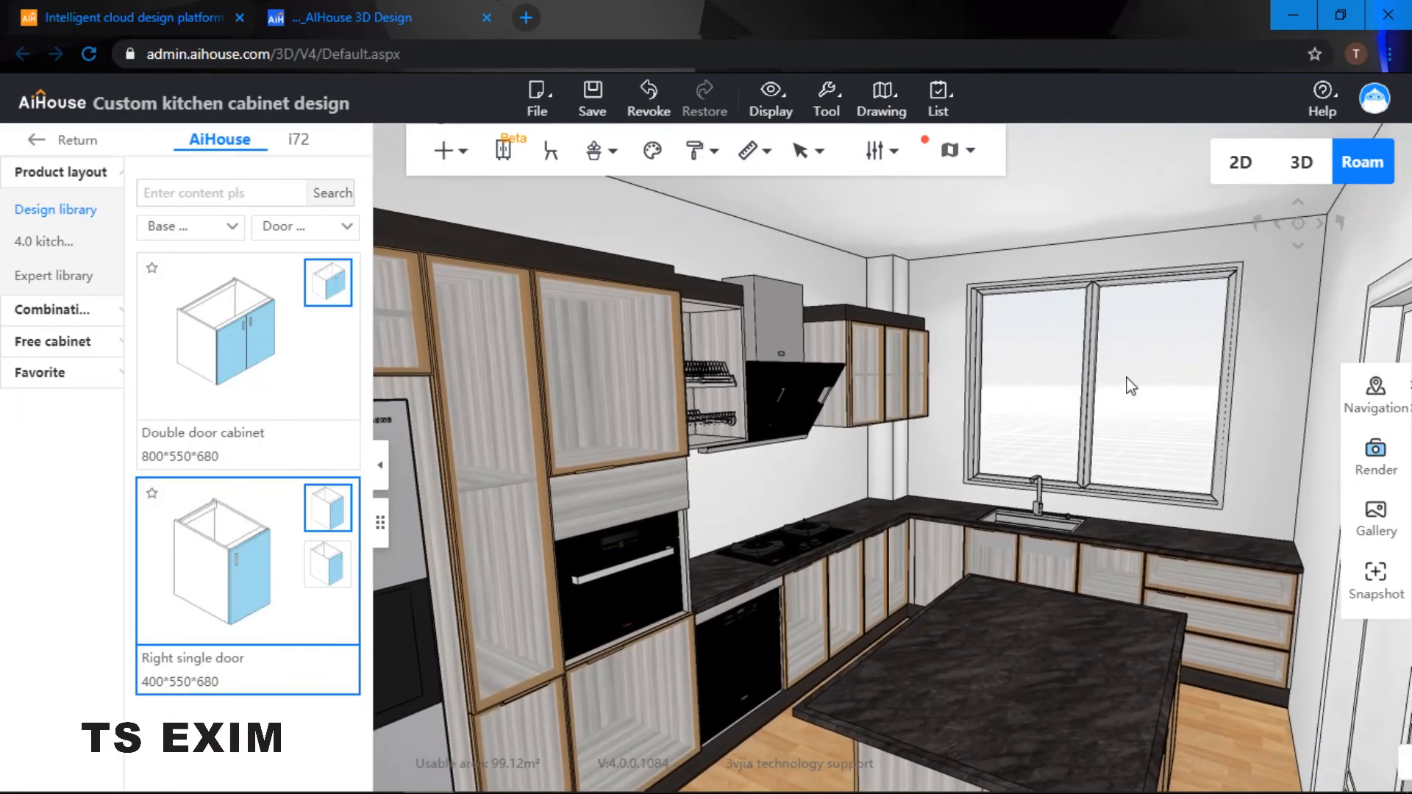
left_click_drag(837, 391, 967, 593)
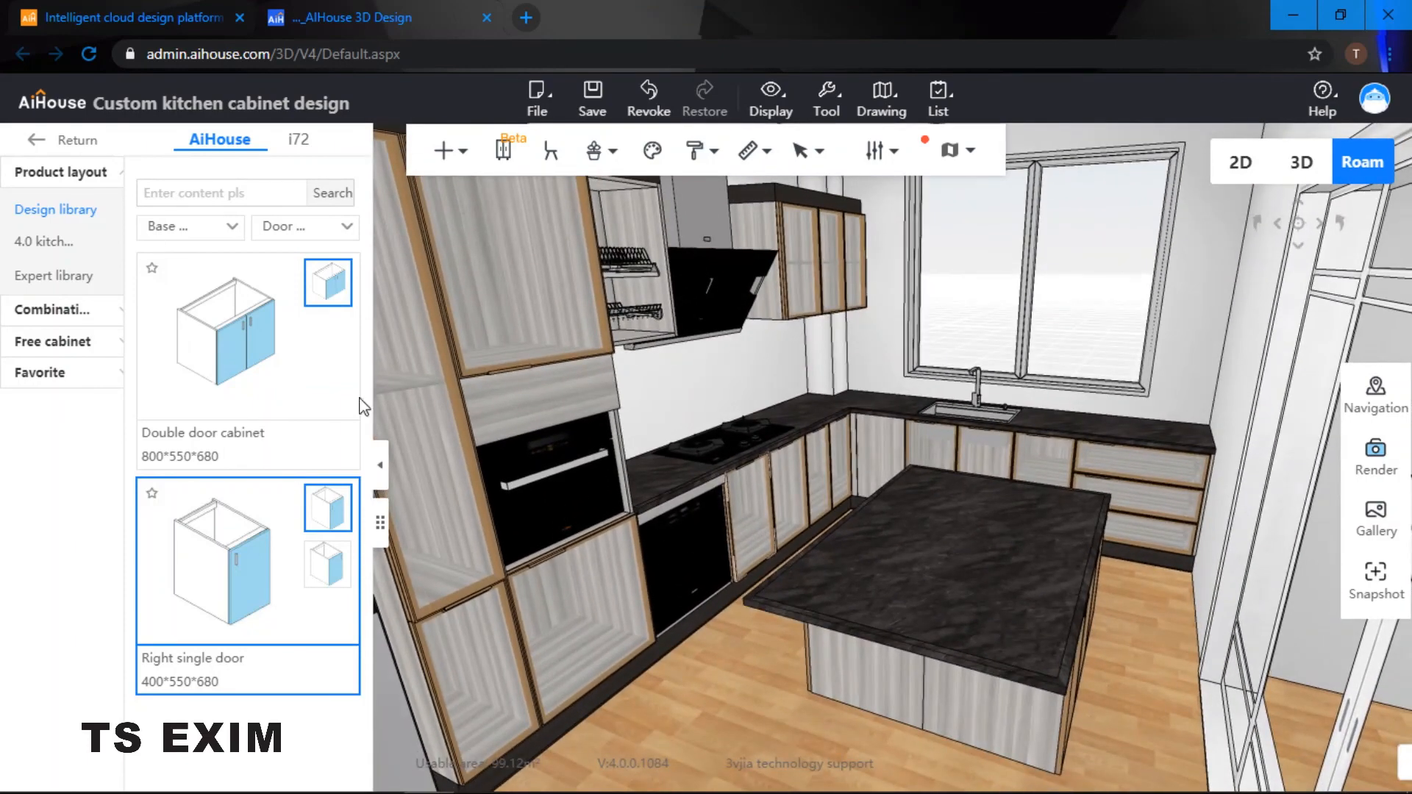
Step: Leave the kitchen cabinet design and show the Barstool models from Chairs and stools in the public library
left_click(64, 139)
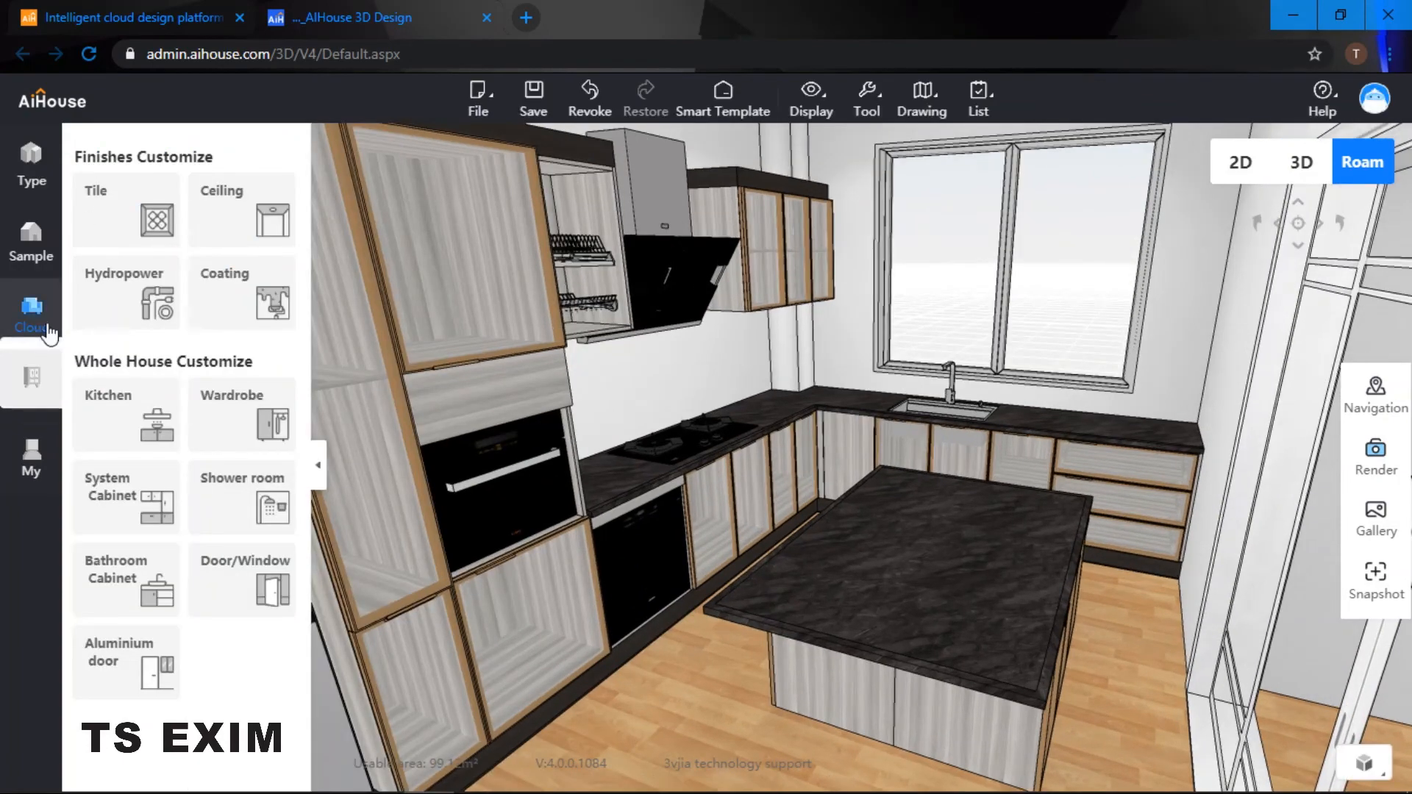
left_click(47, 331)
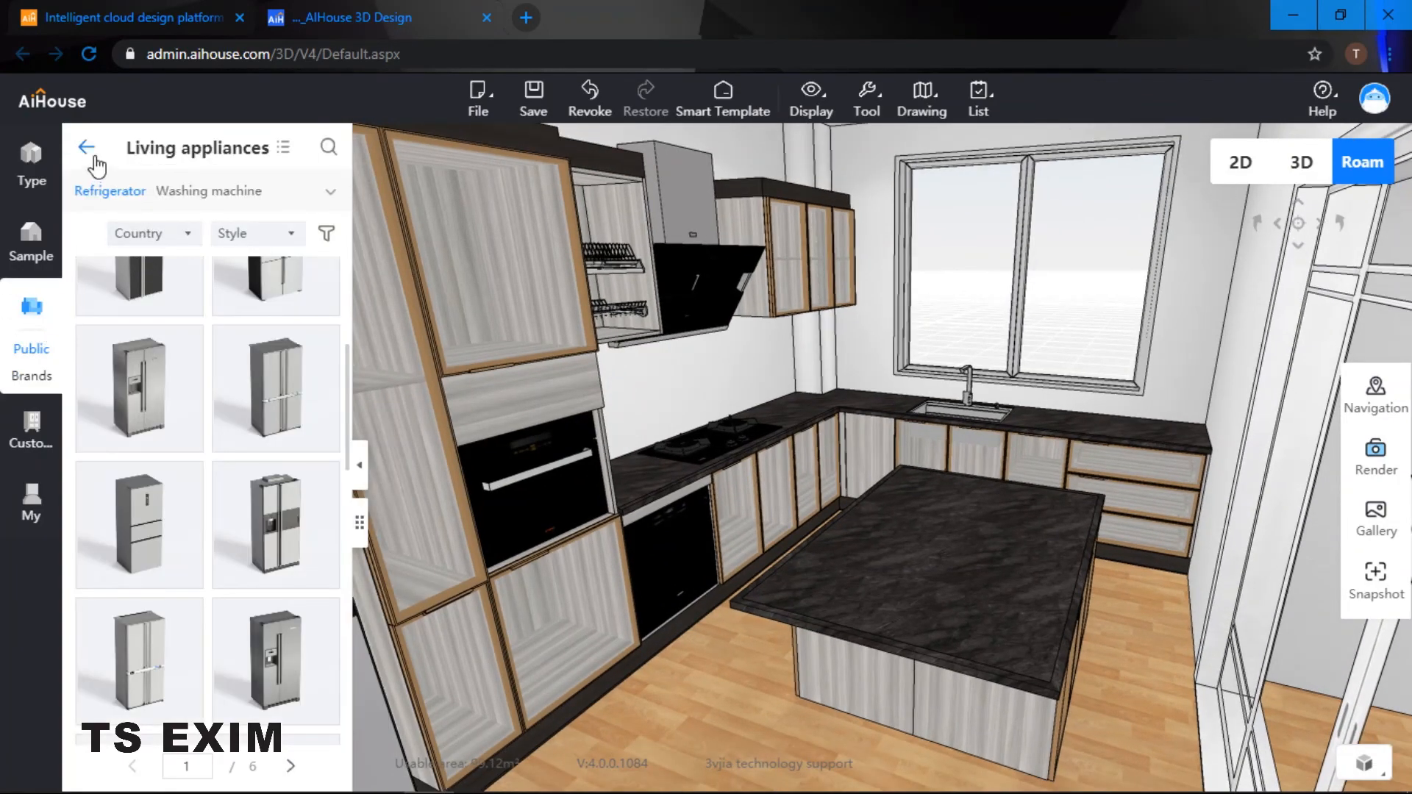
left_click(93, 156)
scroll(189, 441, "up", 4)
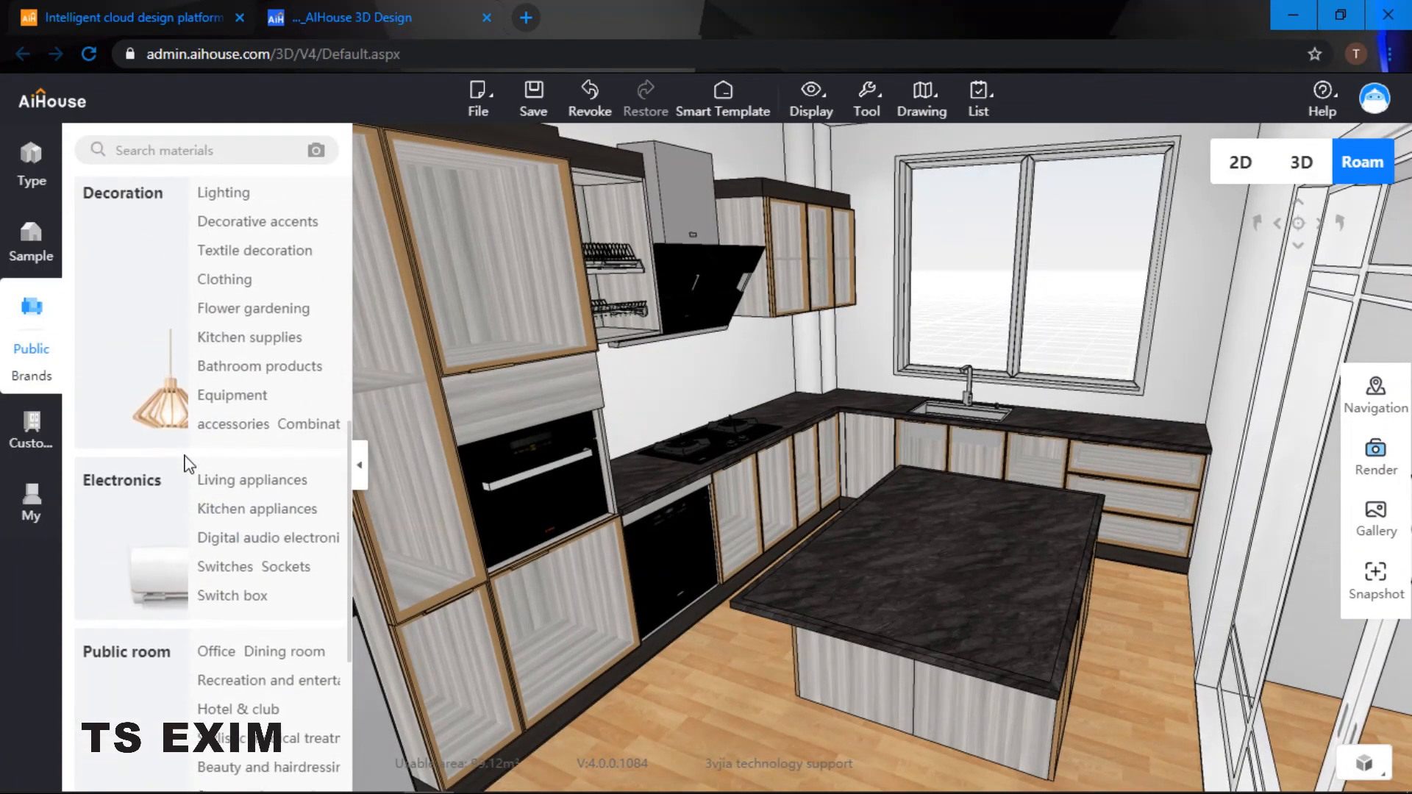
scroll(189, 464, "up", 4)
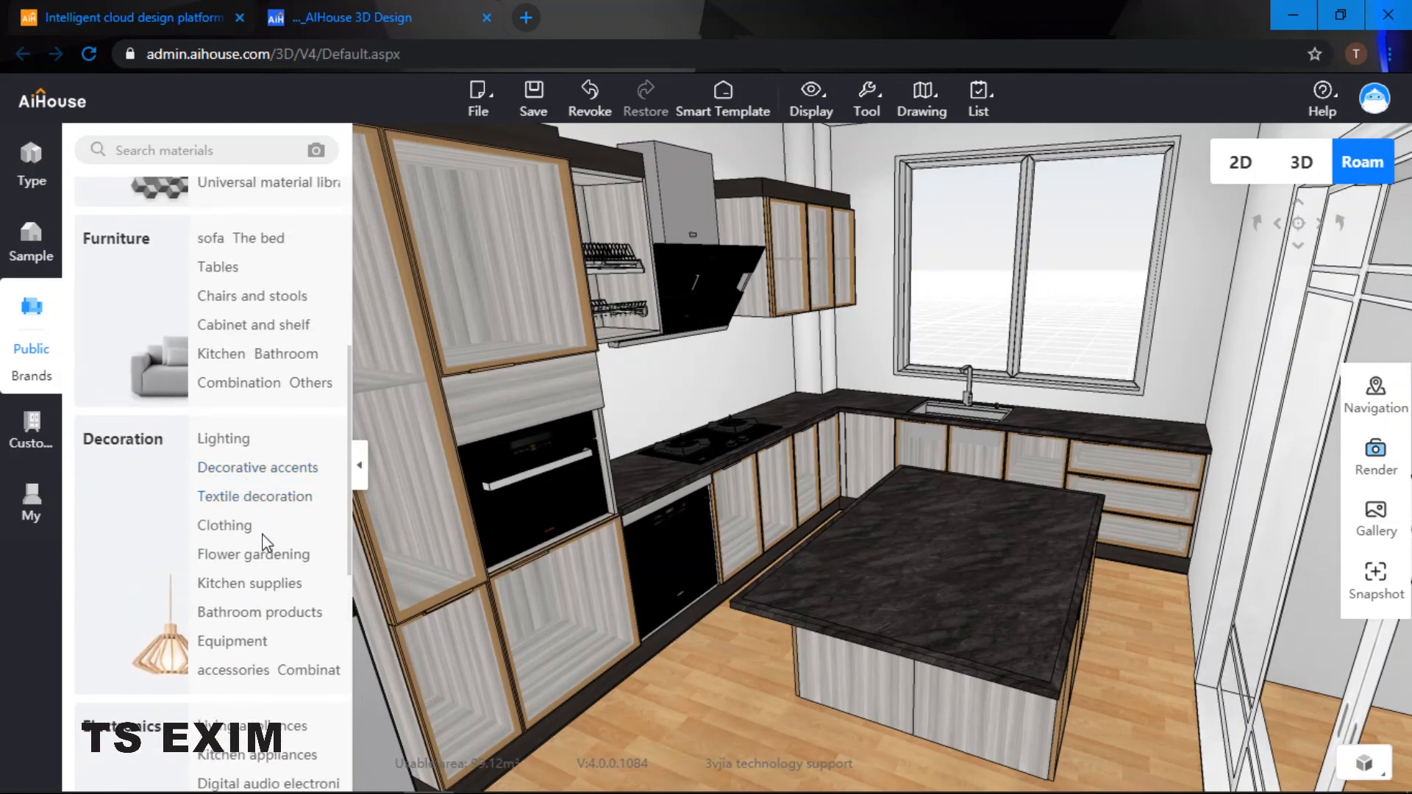
scroll(267, 544, "up", 2)
left_click(252, 394)
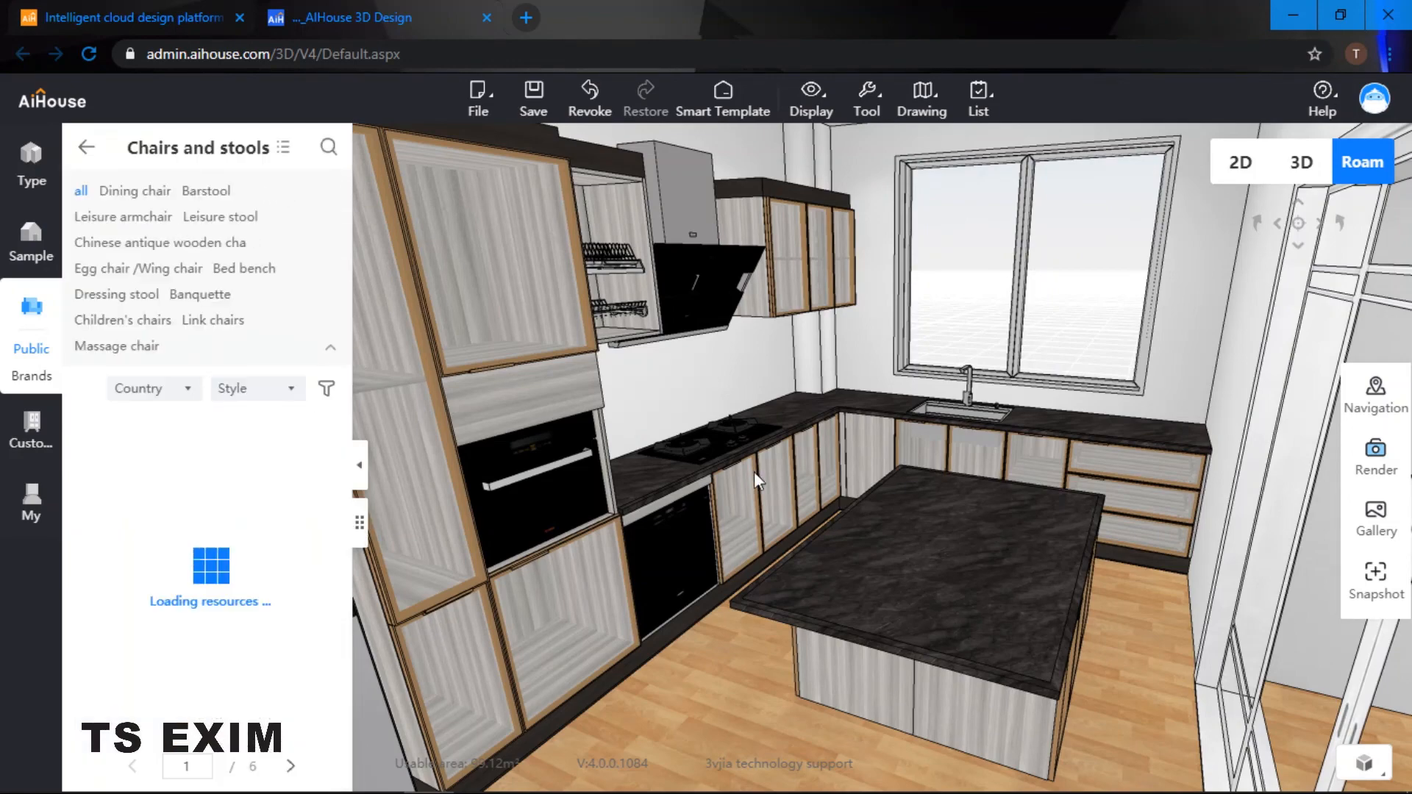
left_click(209, 192)
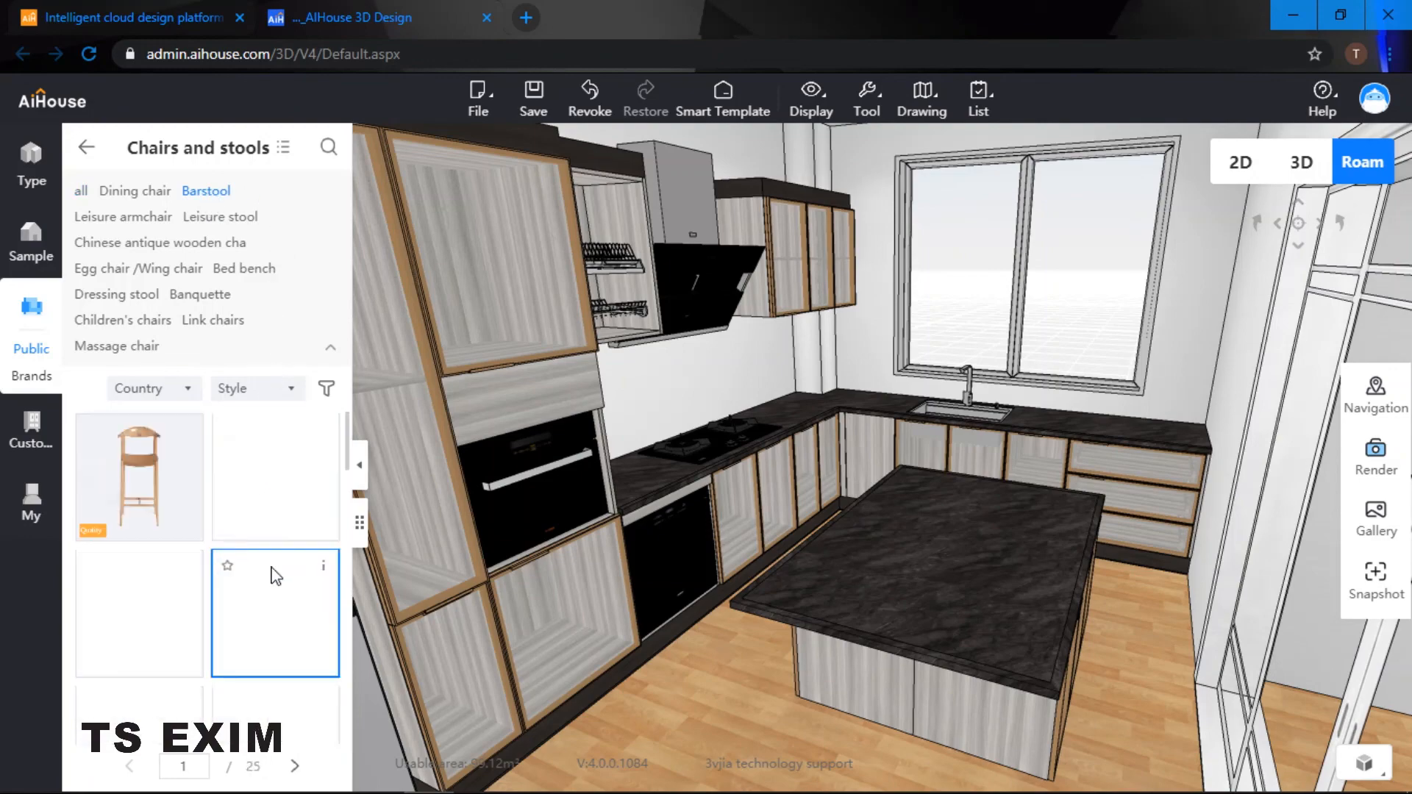
Step: Place the barstool with a round black seat and low curved back at the island's overhanging end
left_click_drag(861, 637, 851, 581)
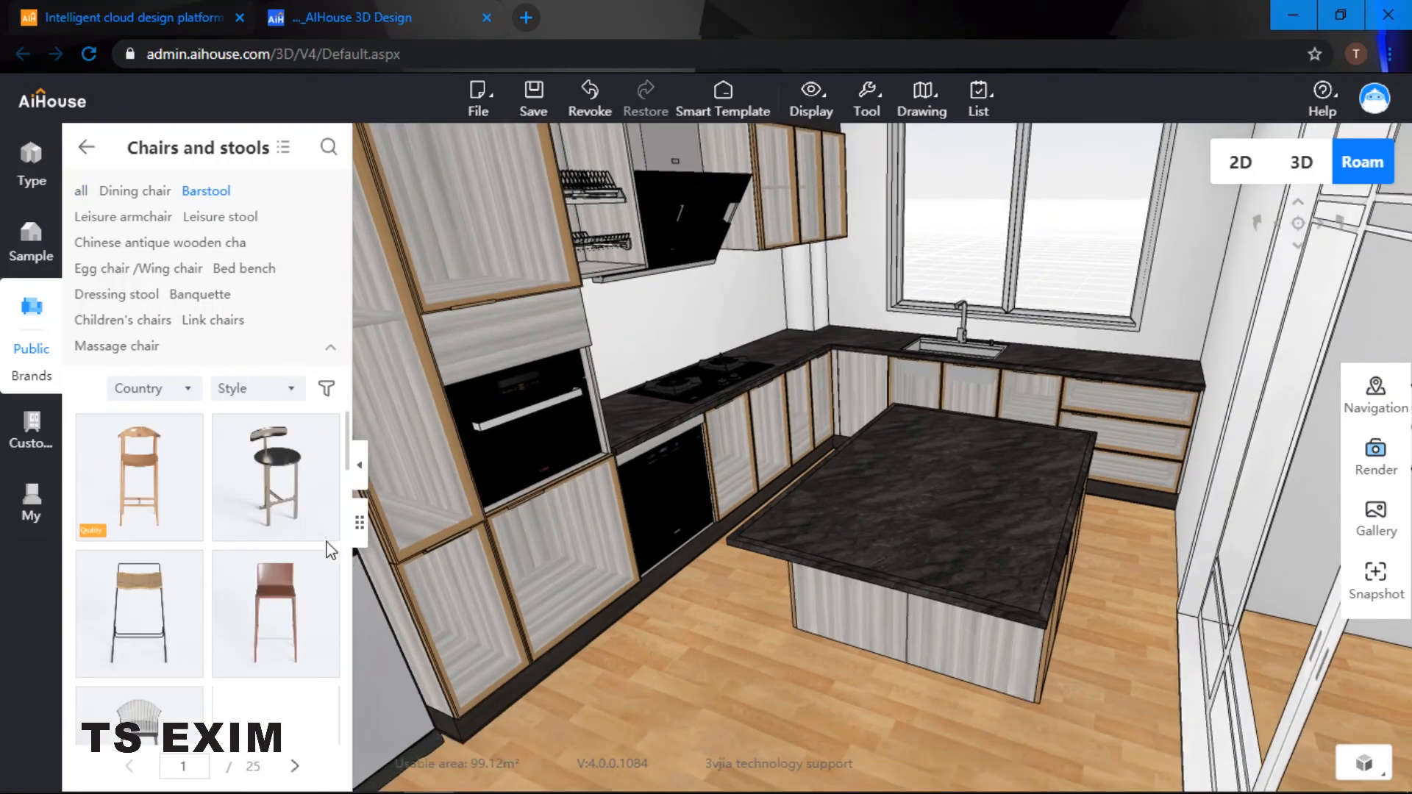
left_click(279, 509)
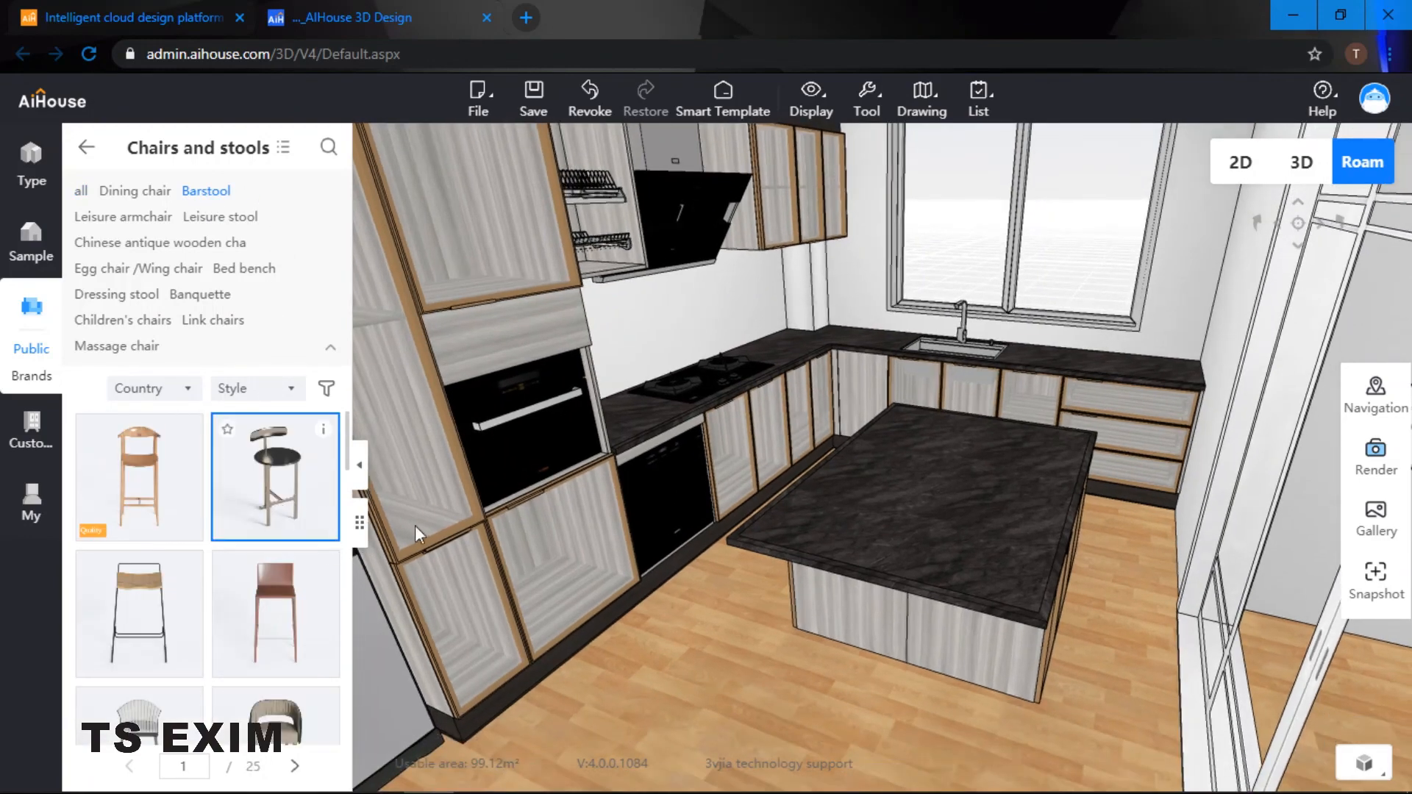
left_click(820, 676)
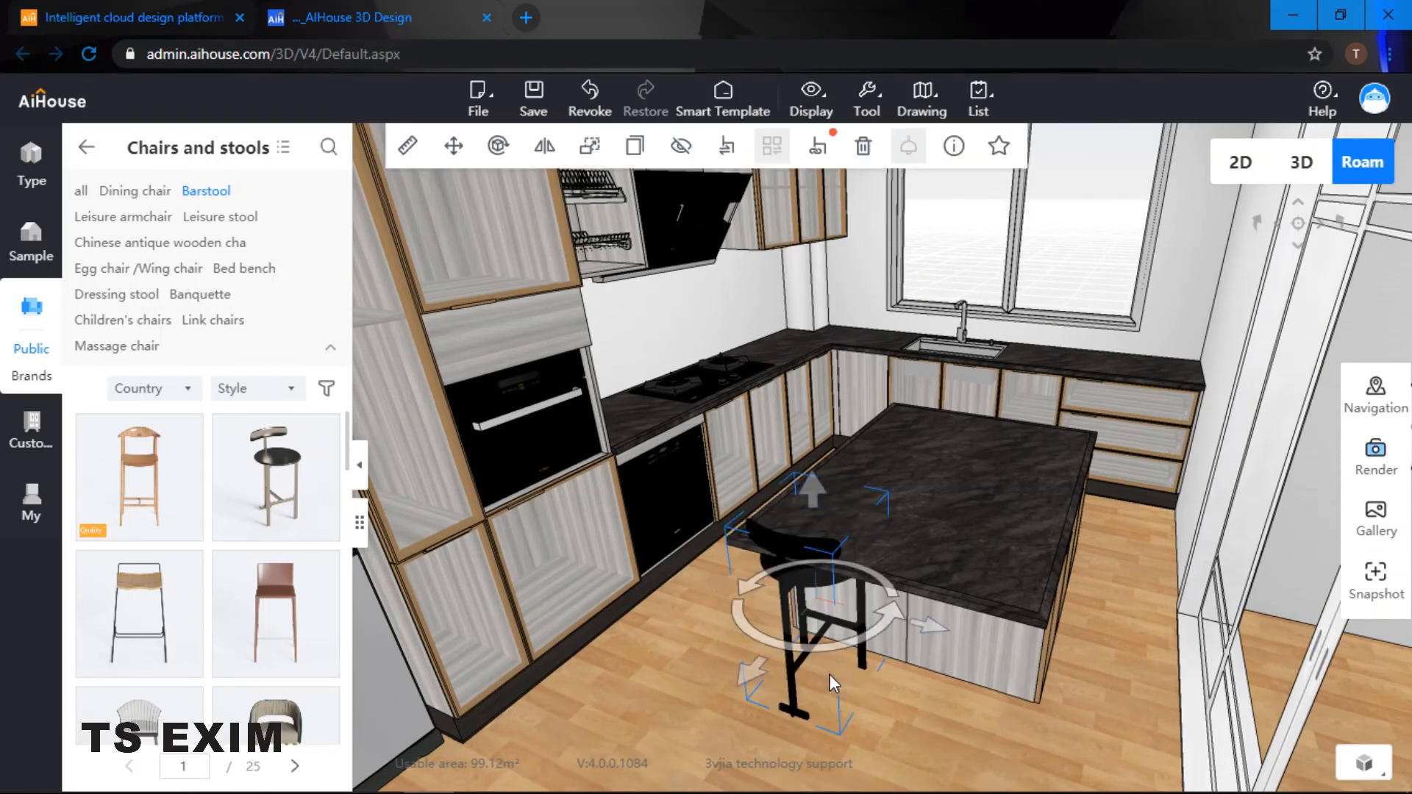
left_click_drag(748, 673, 726, 700)
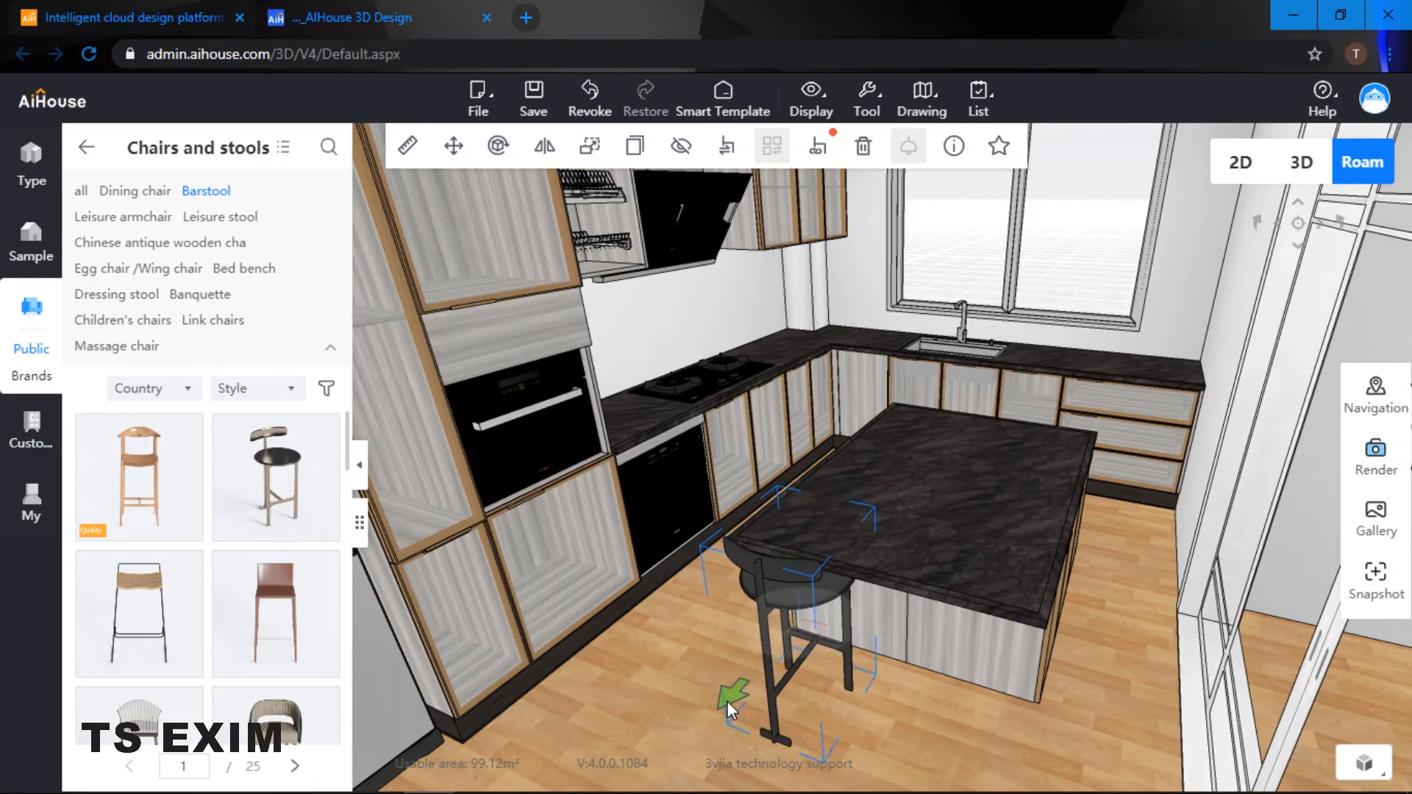
left_click_drag(924, 654, 932, 656)
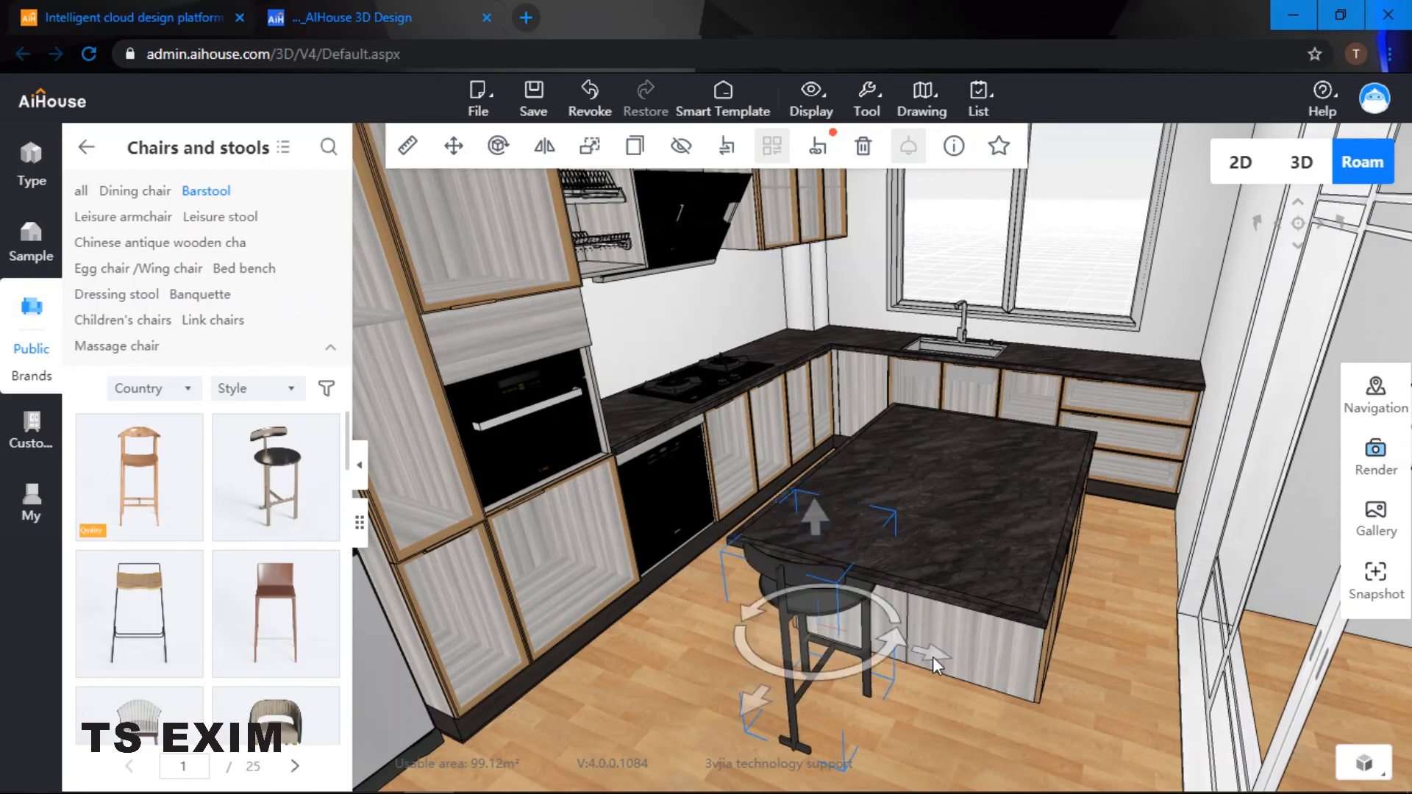
Step: Copy the barstool sideways to set a second one along the island's overhang, and view the whole kitchen
right_click_drag(1057, 507, 993, 641)
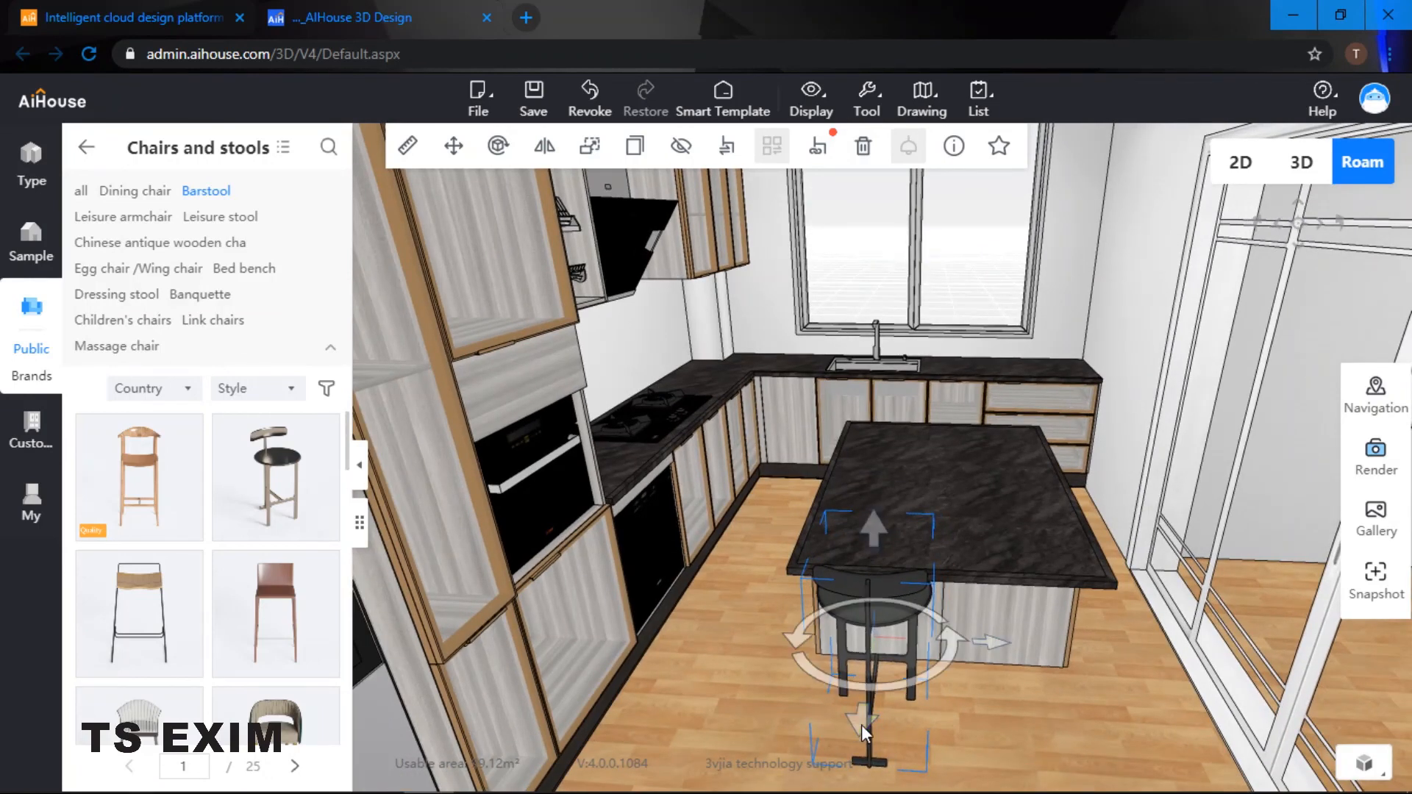
left_click_drag(992, 642, 1044, 635)
left_click(1147, 614)
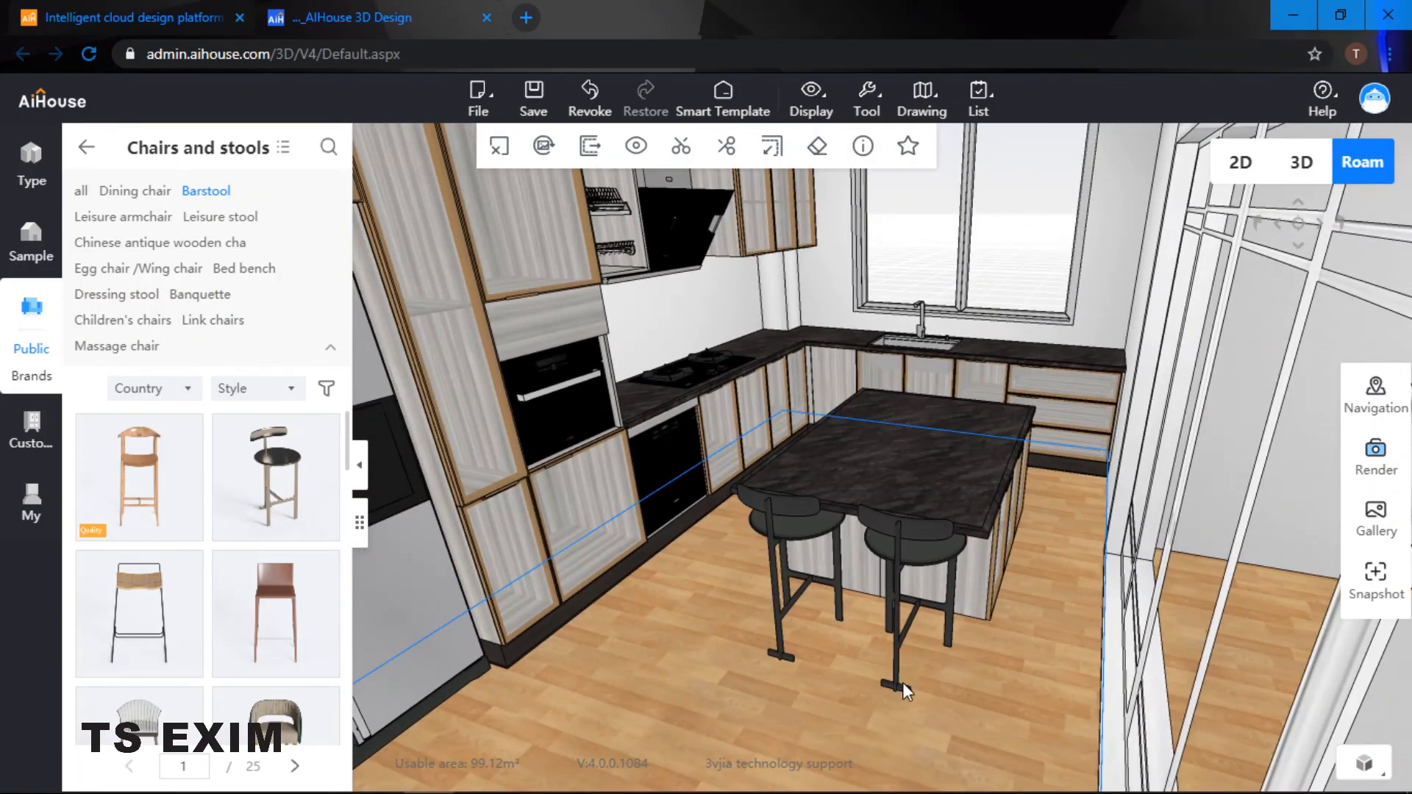
left_click_drag(960, 459, 1004, 338)
scroll(1004, 338, "down", 3)
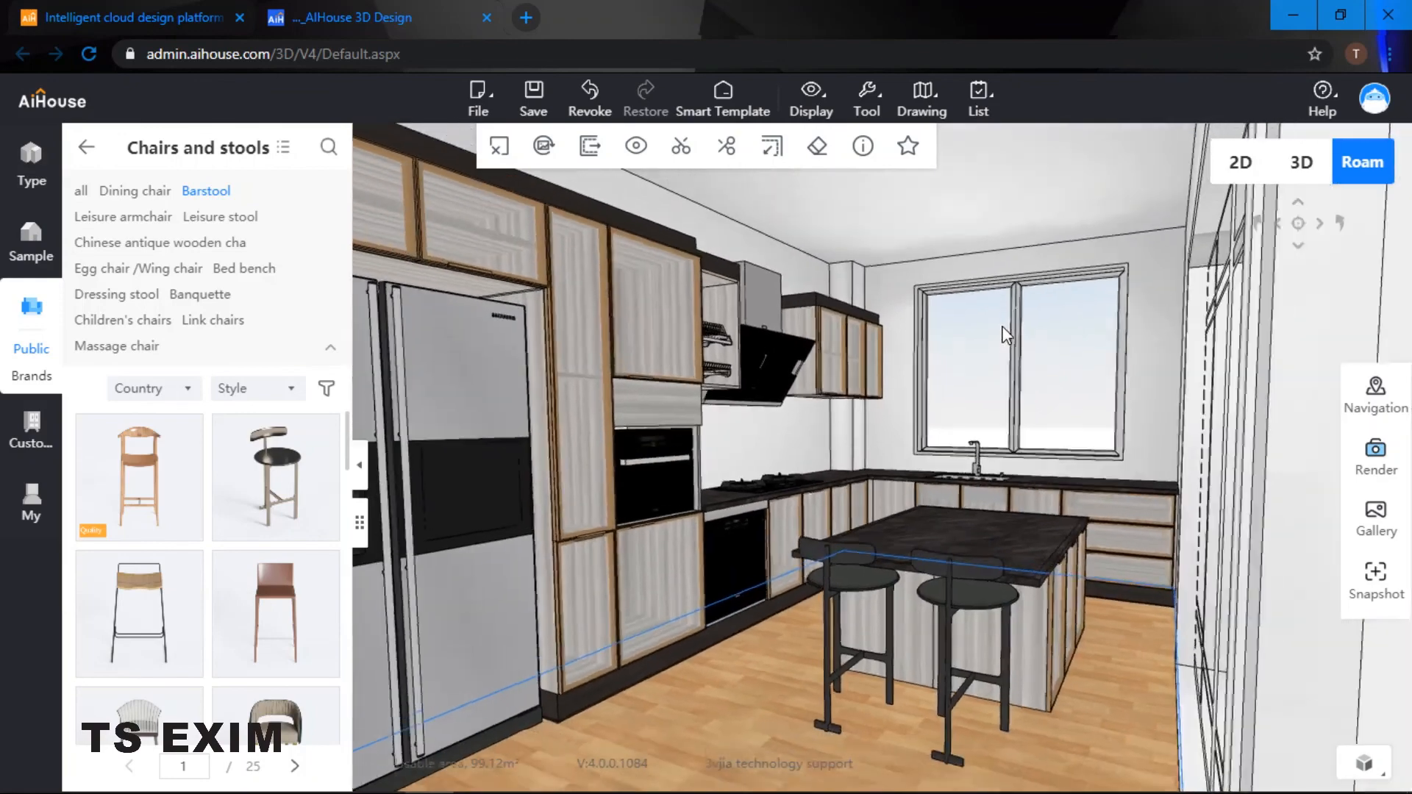